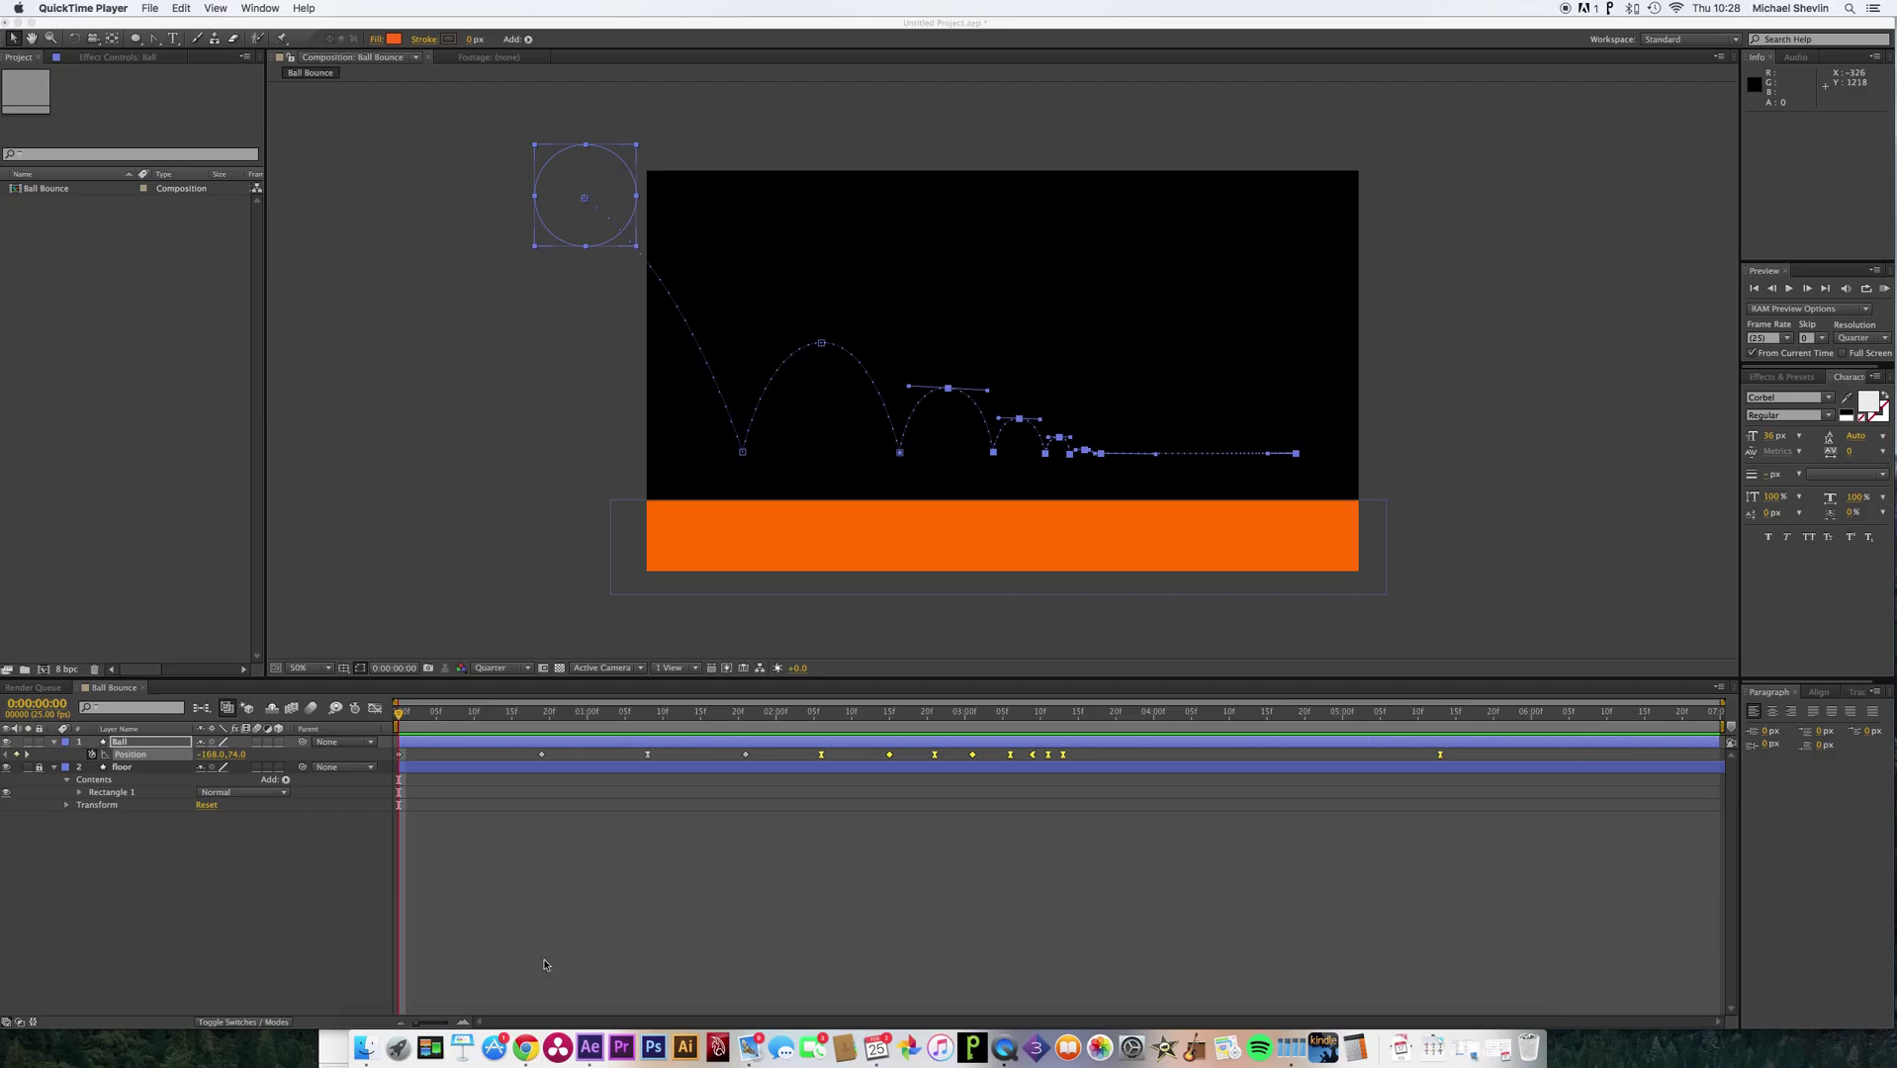
Switch to Chrome and search Google in a new tab for "basketball texture map".
click(528, 1052)
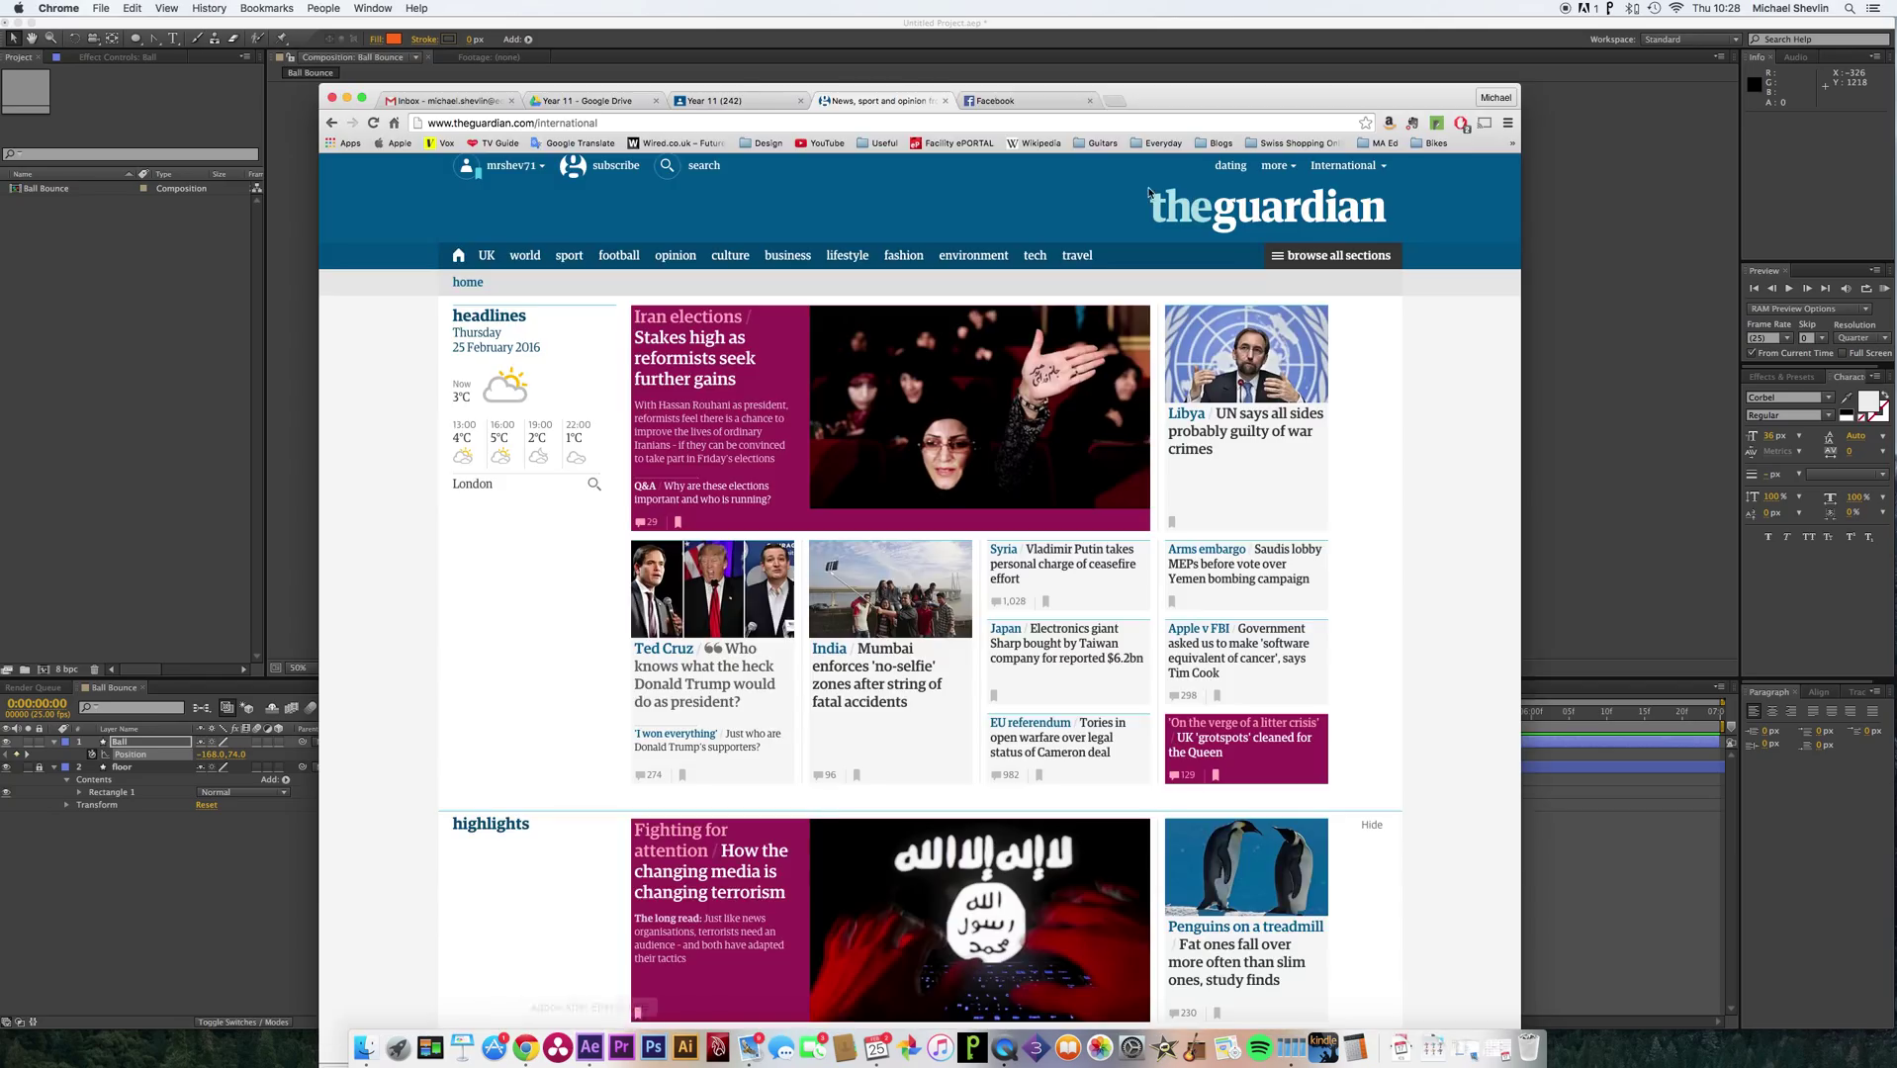
click(1111, 102)
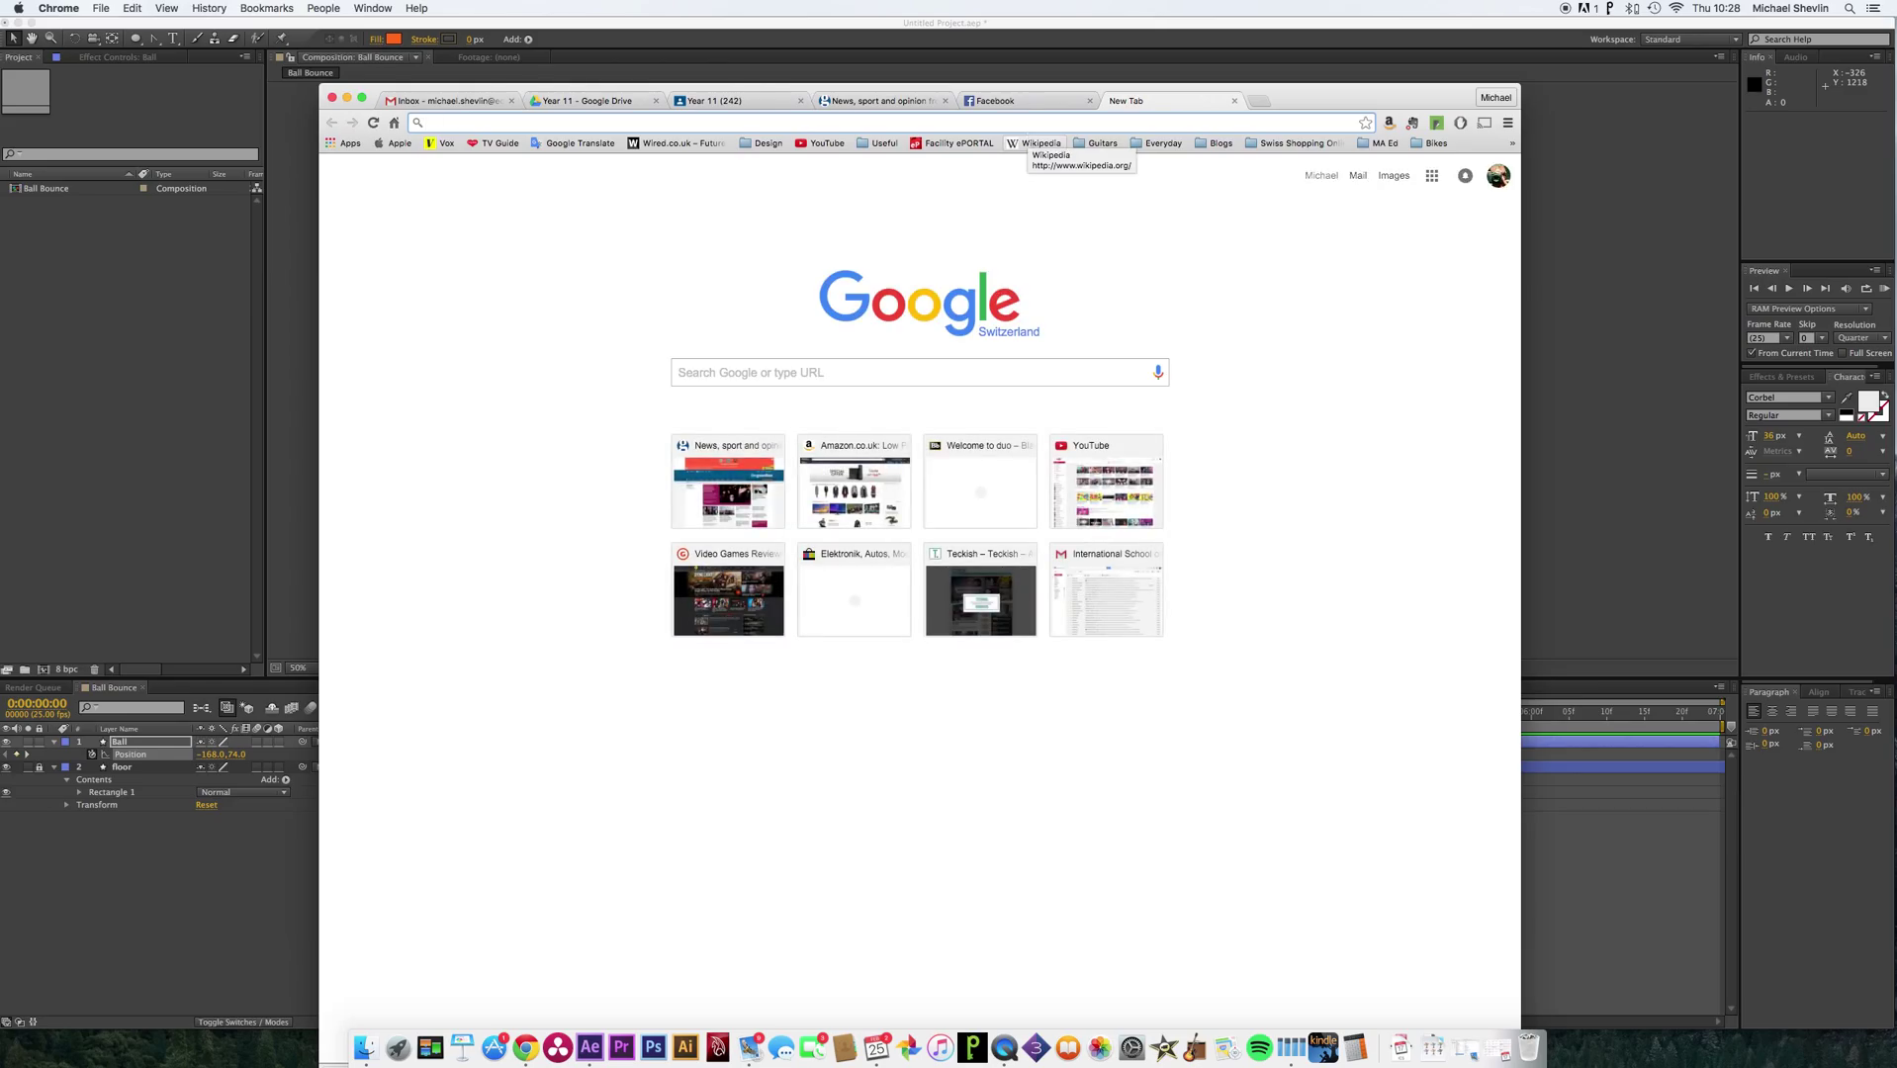
text(basketbal)
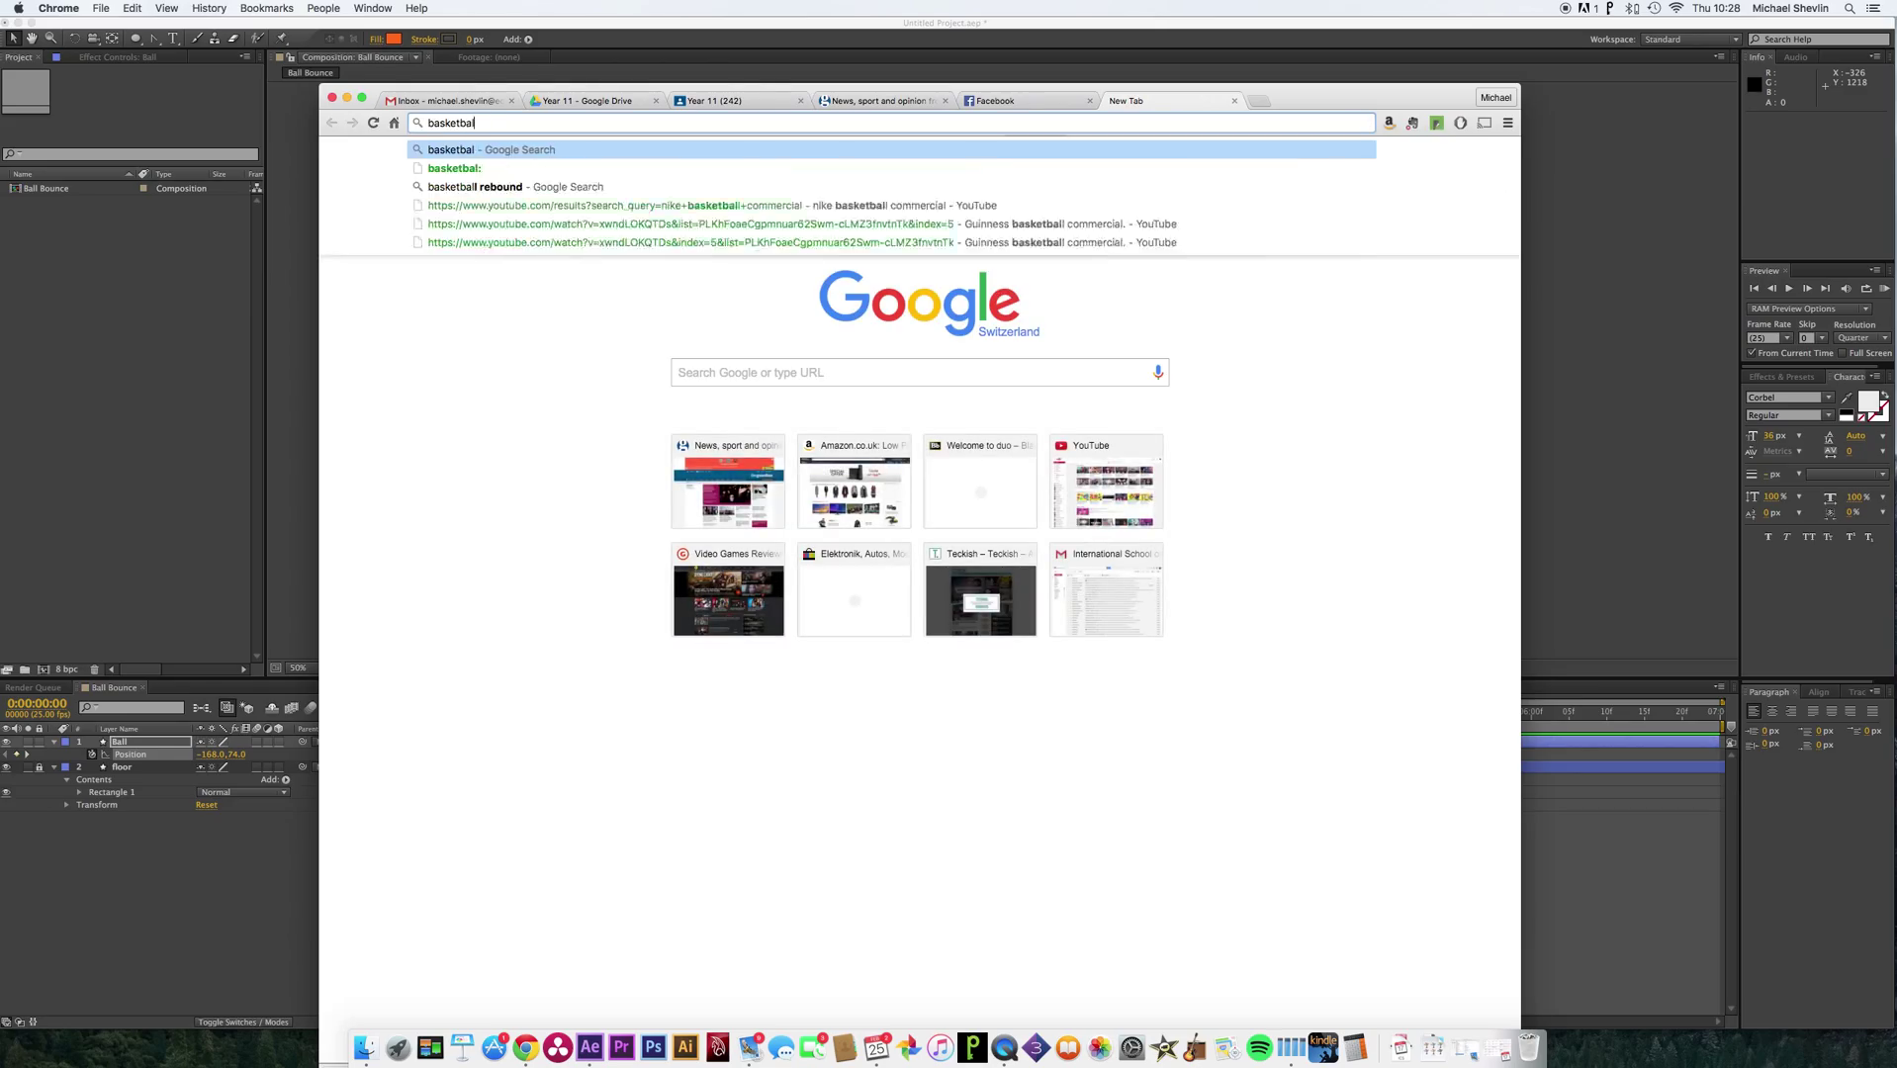
text(l textu)
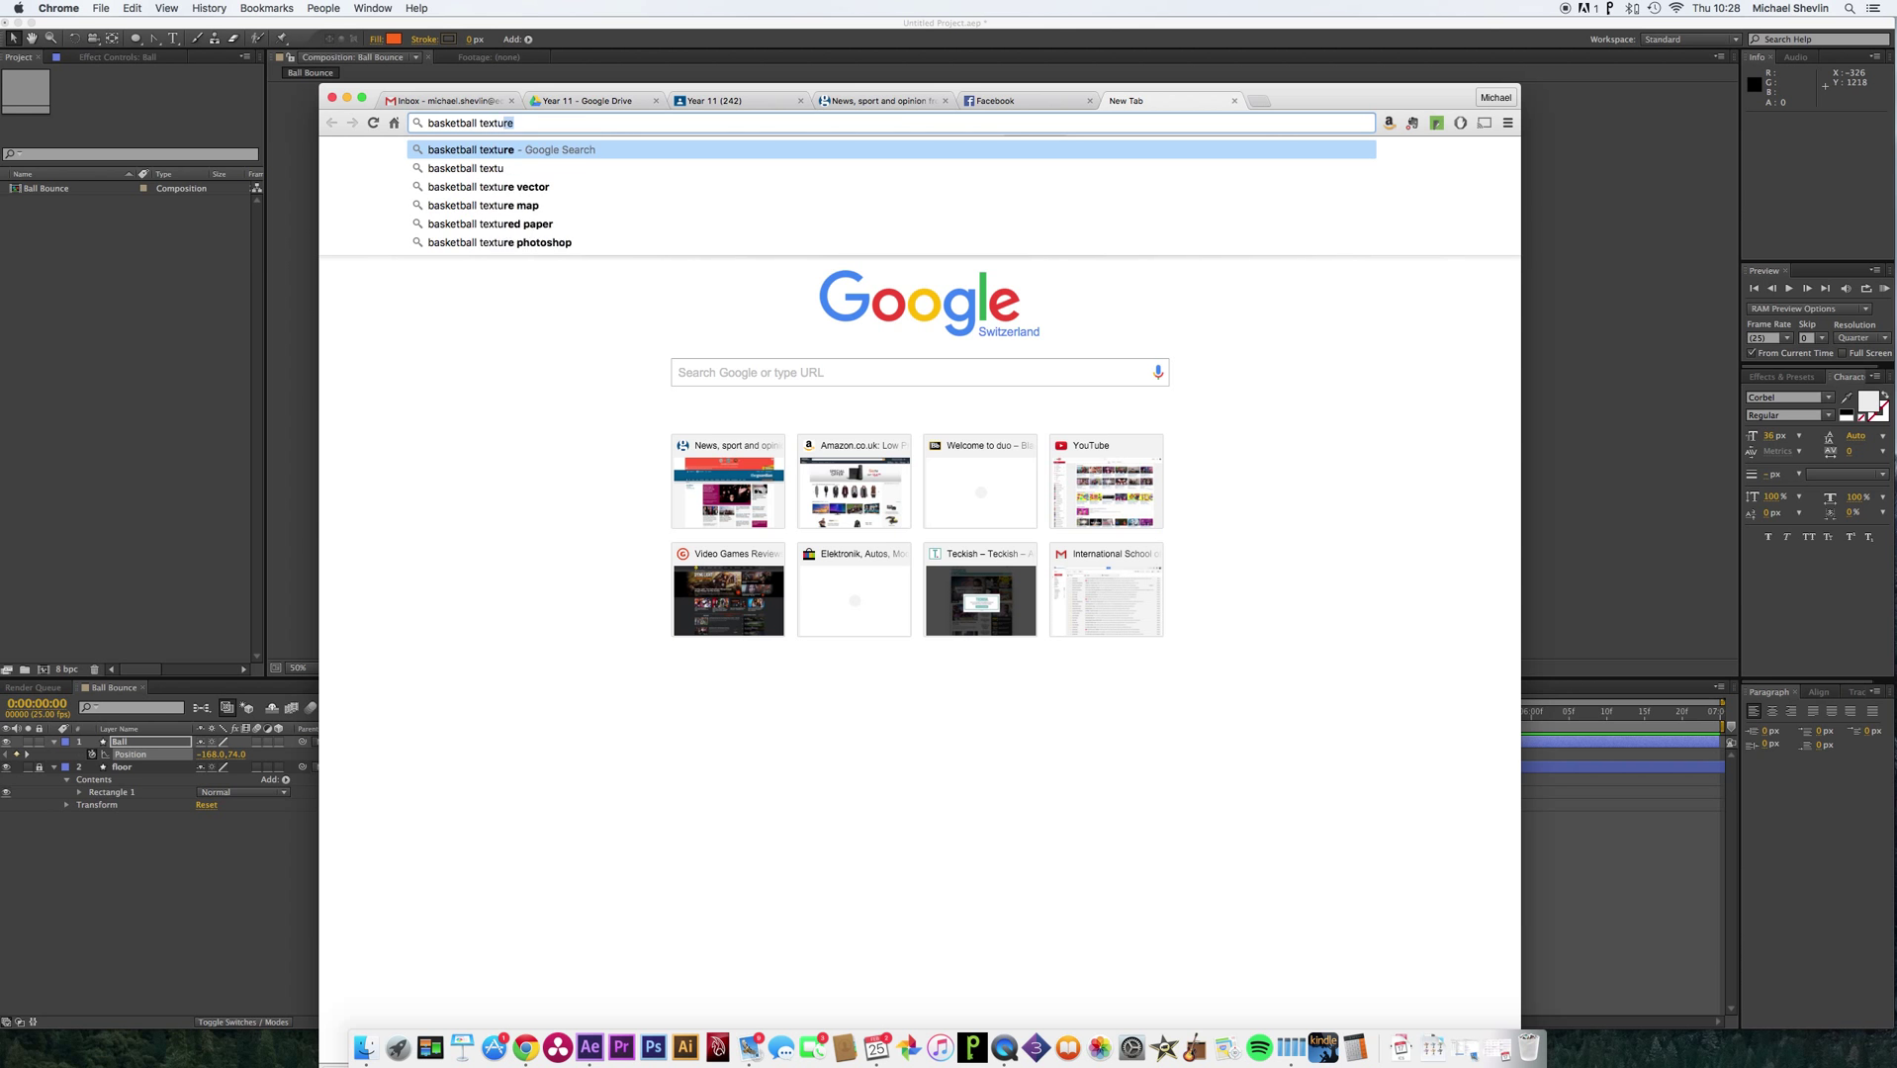
text(re map)
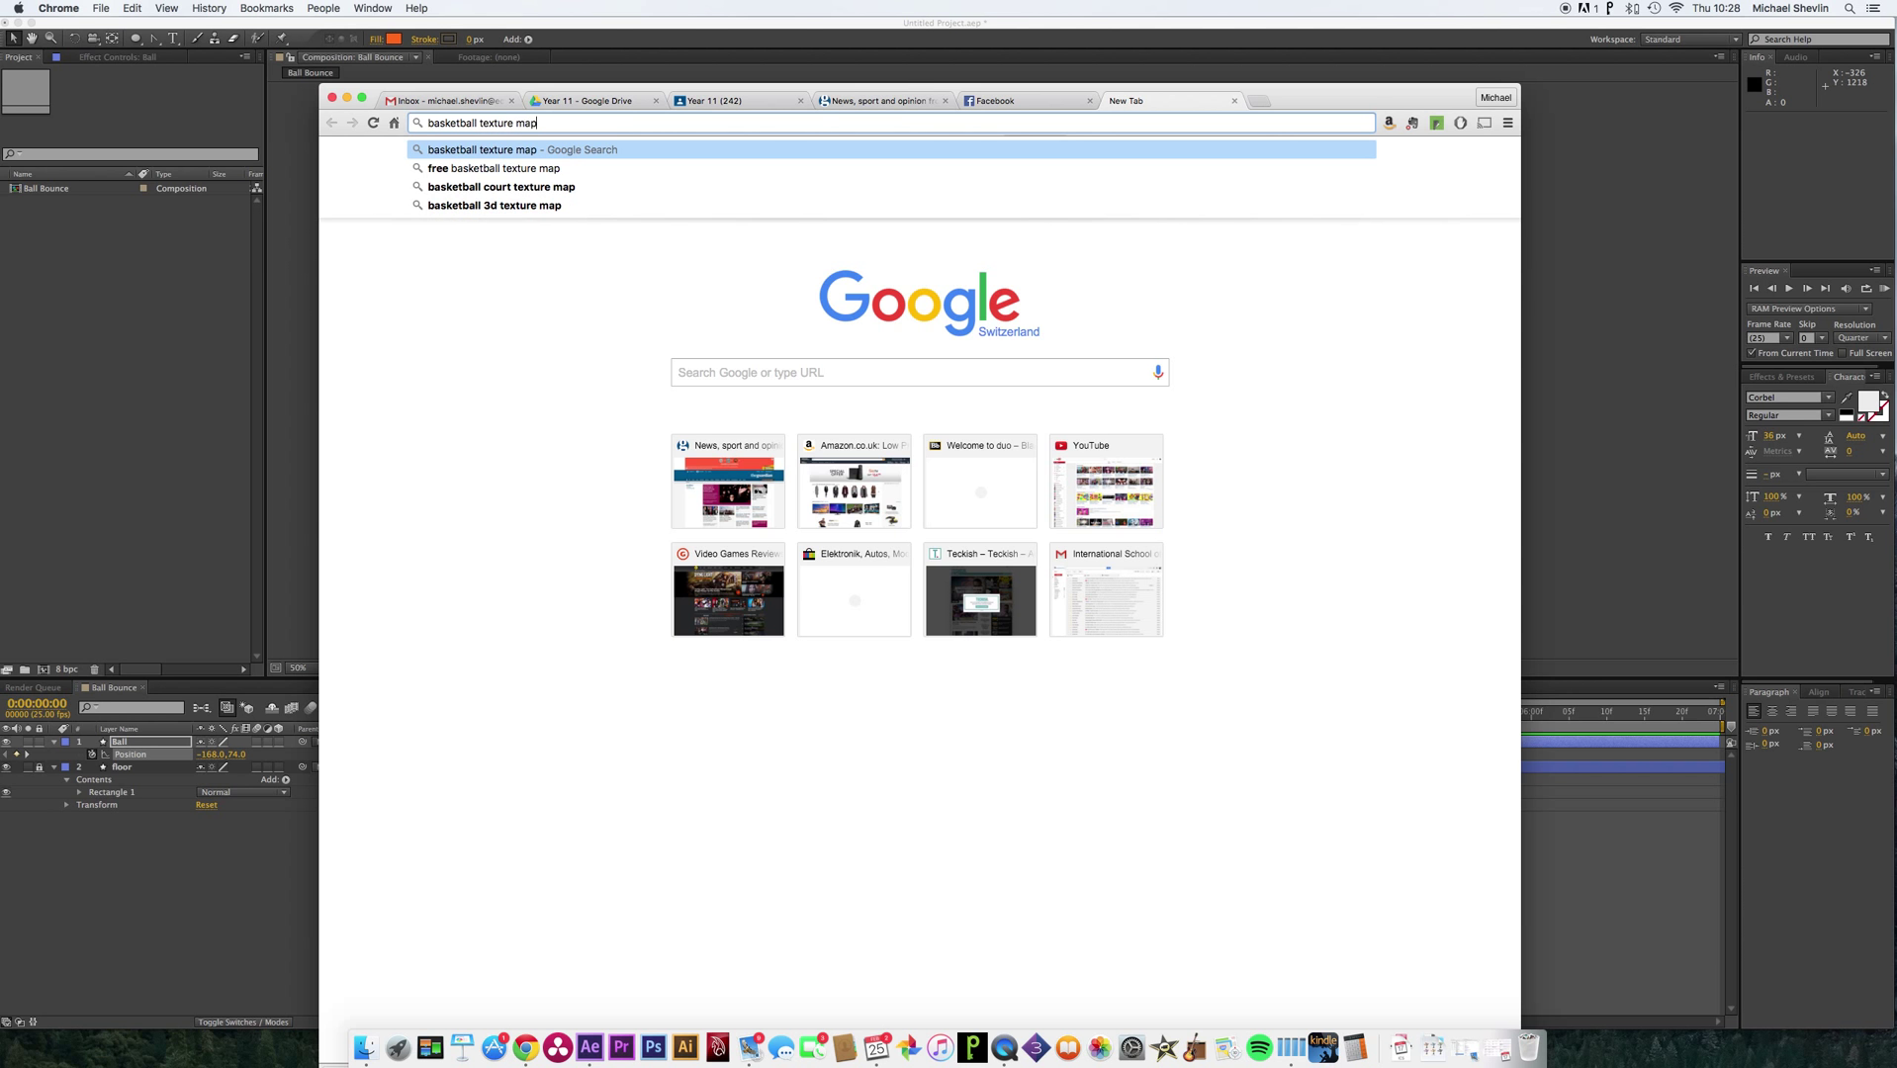
key(Return)
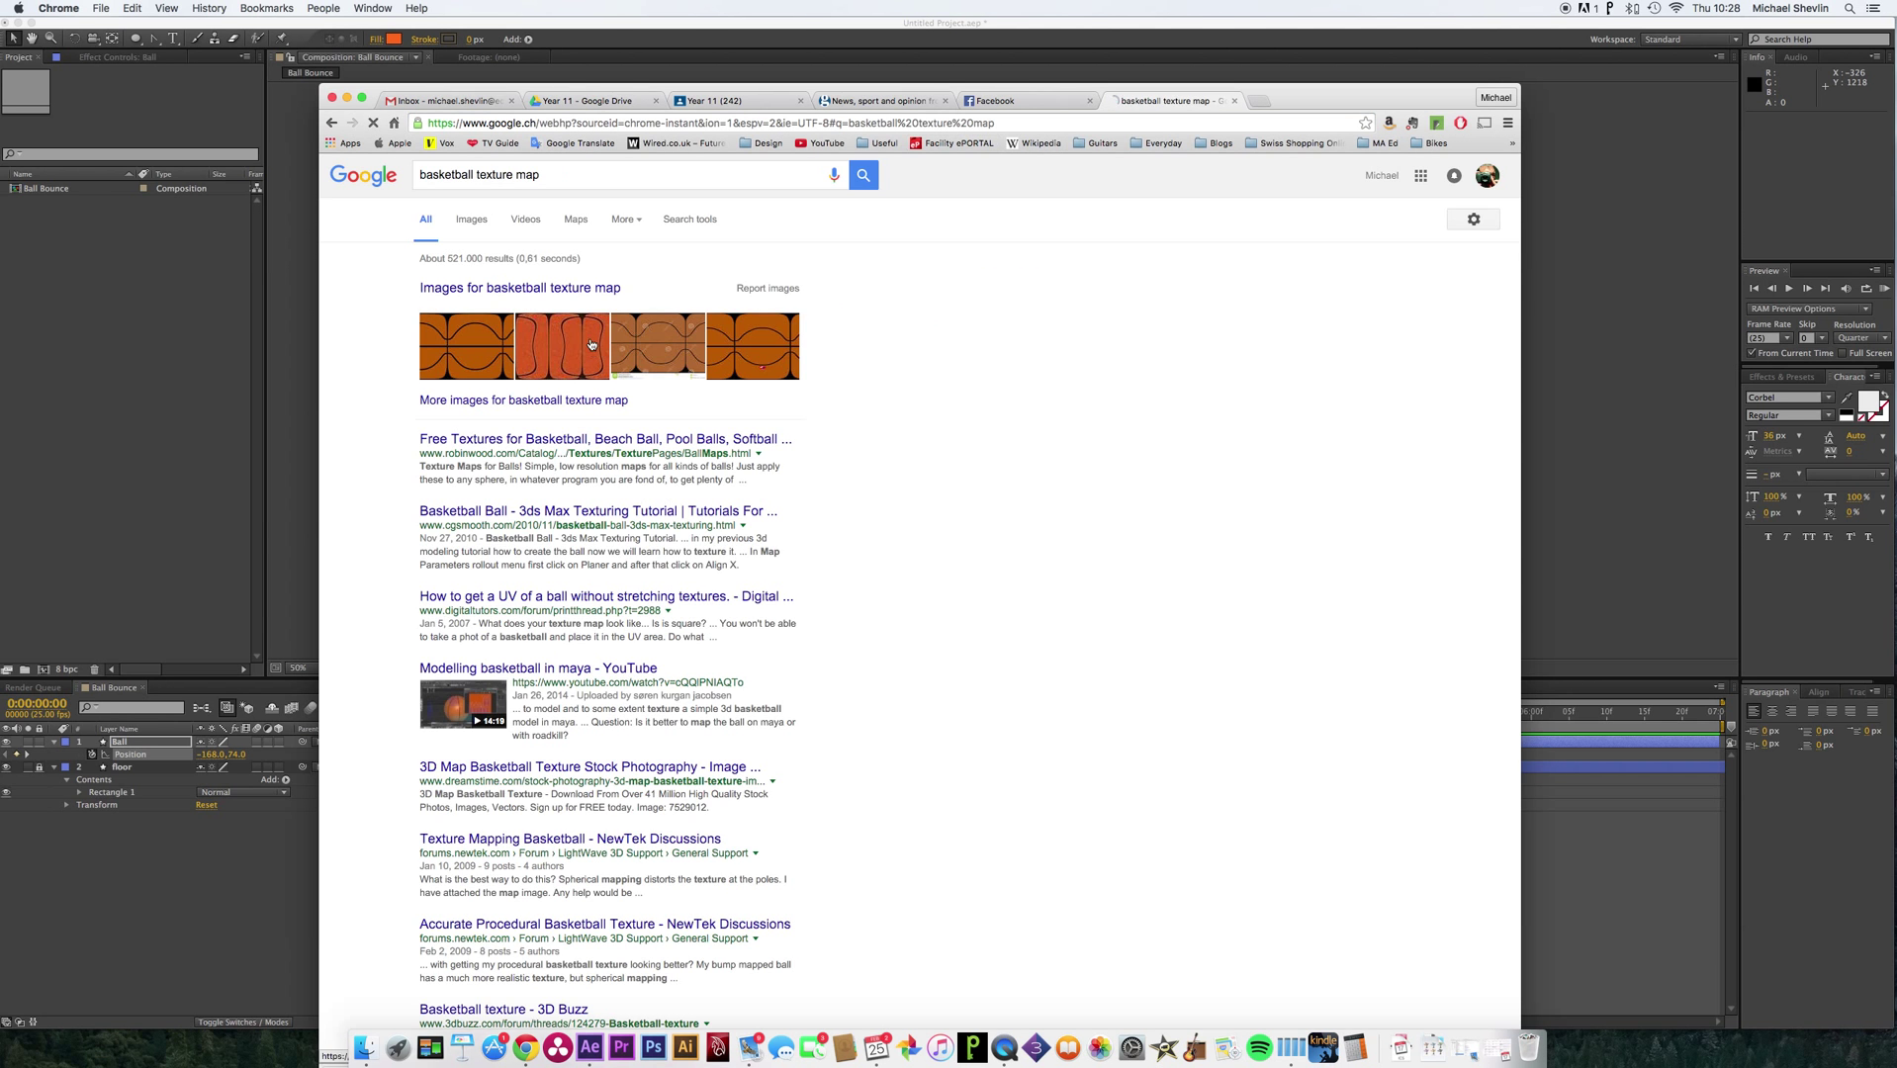
Show the image results for the basketball texture map search and filter them to Medium size.
click(704, 225)
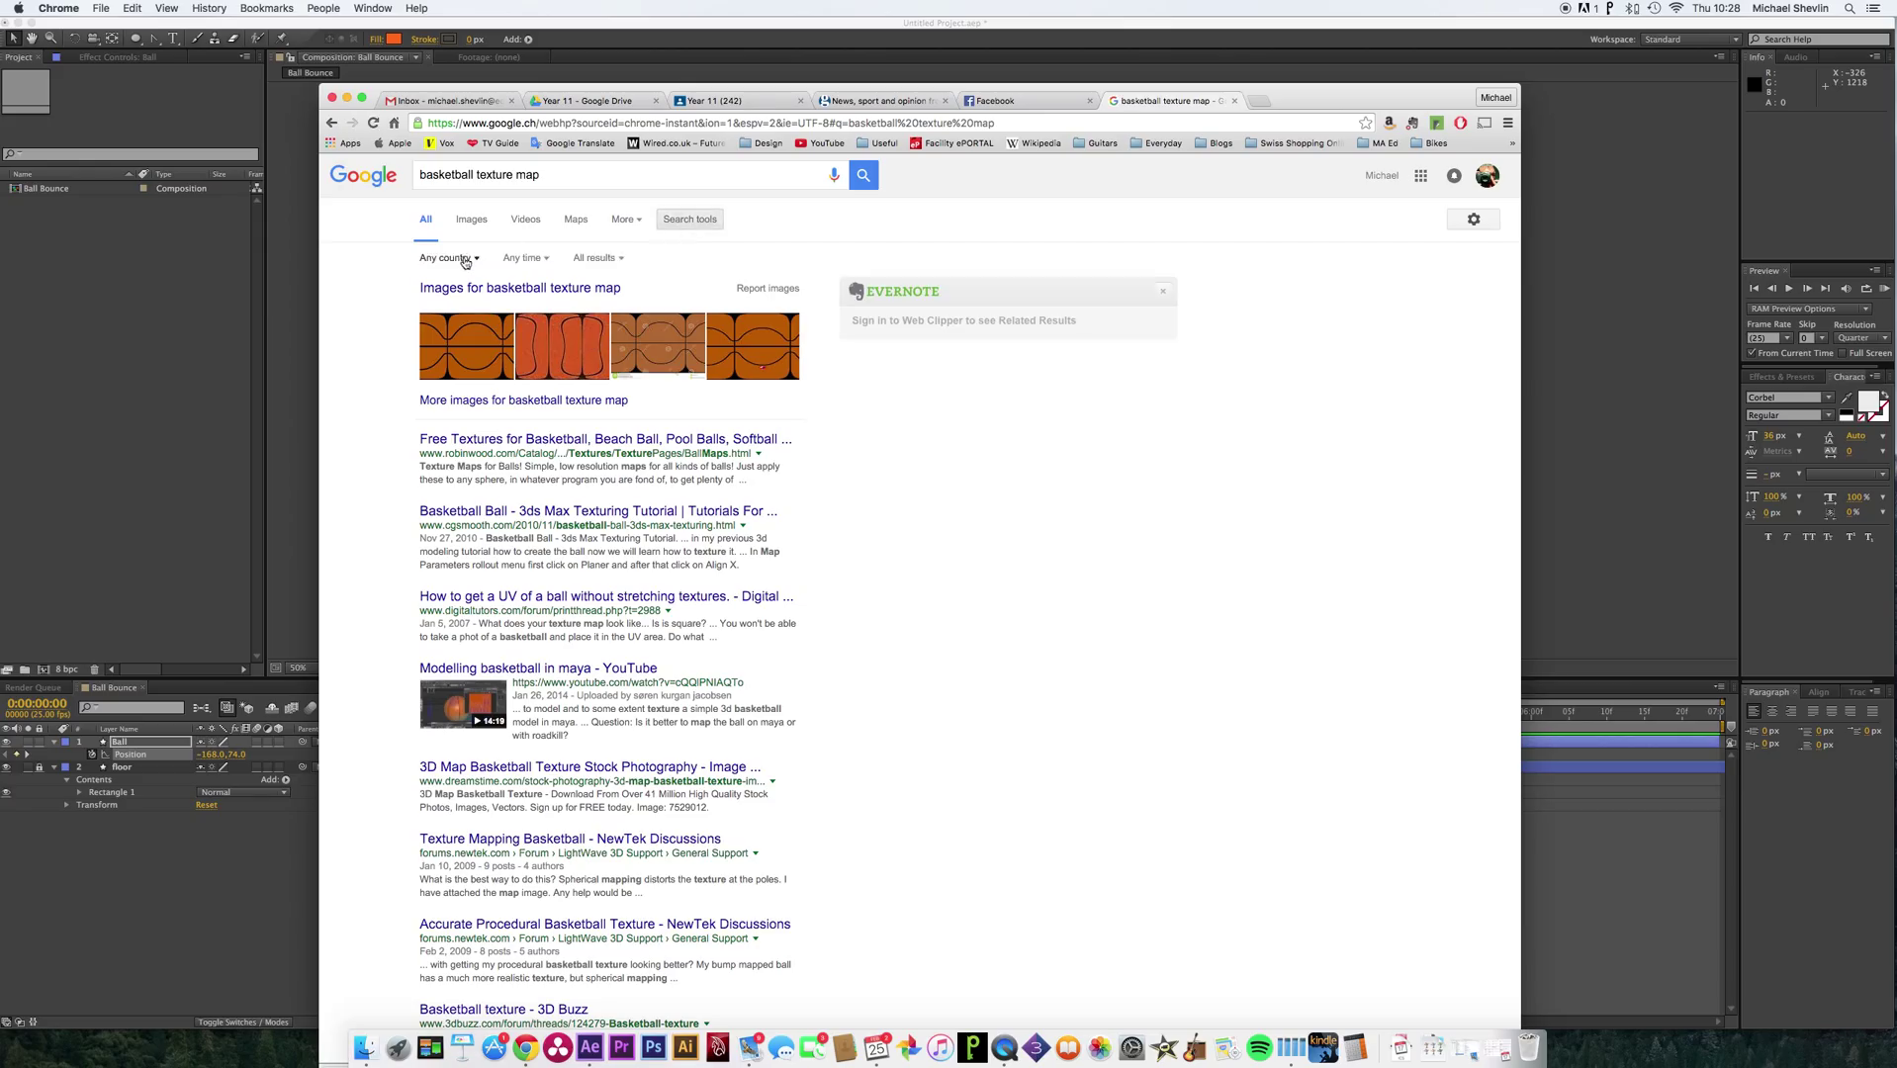
click(692, 220)
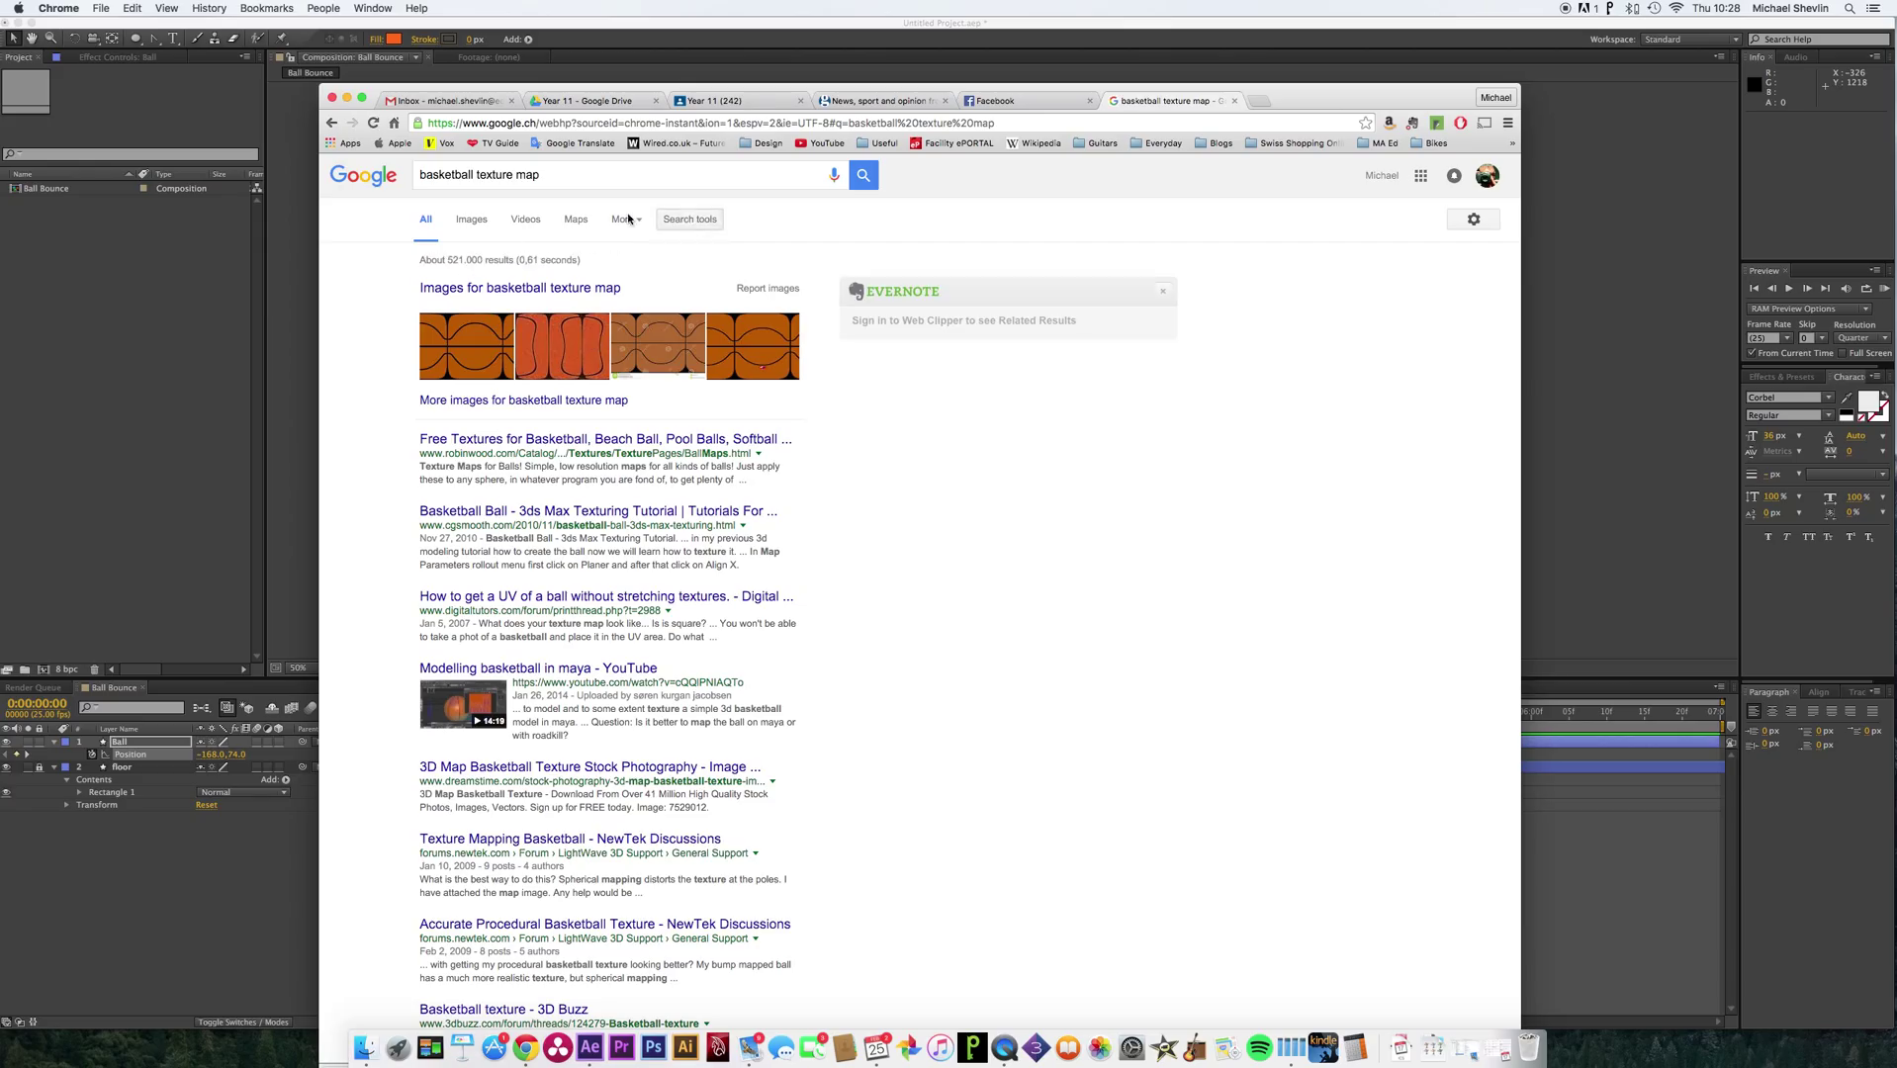
click(475, 226)
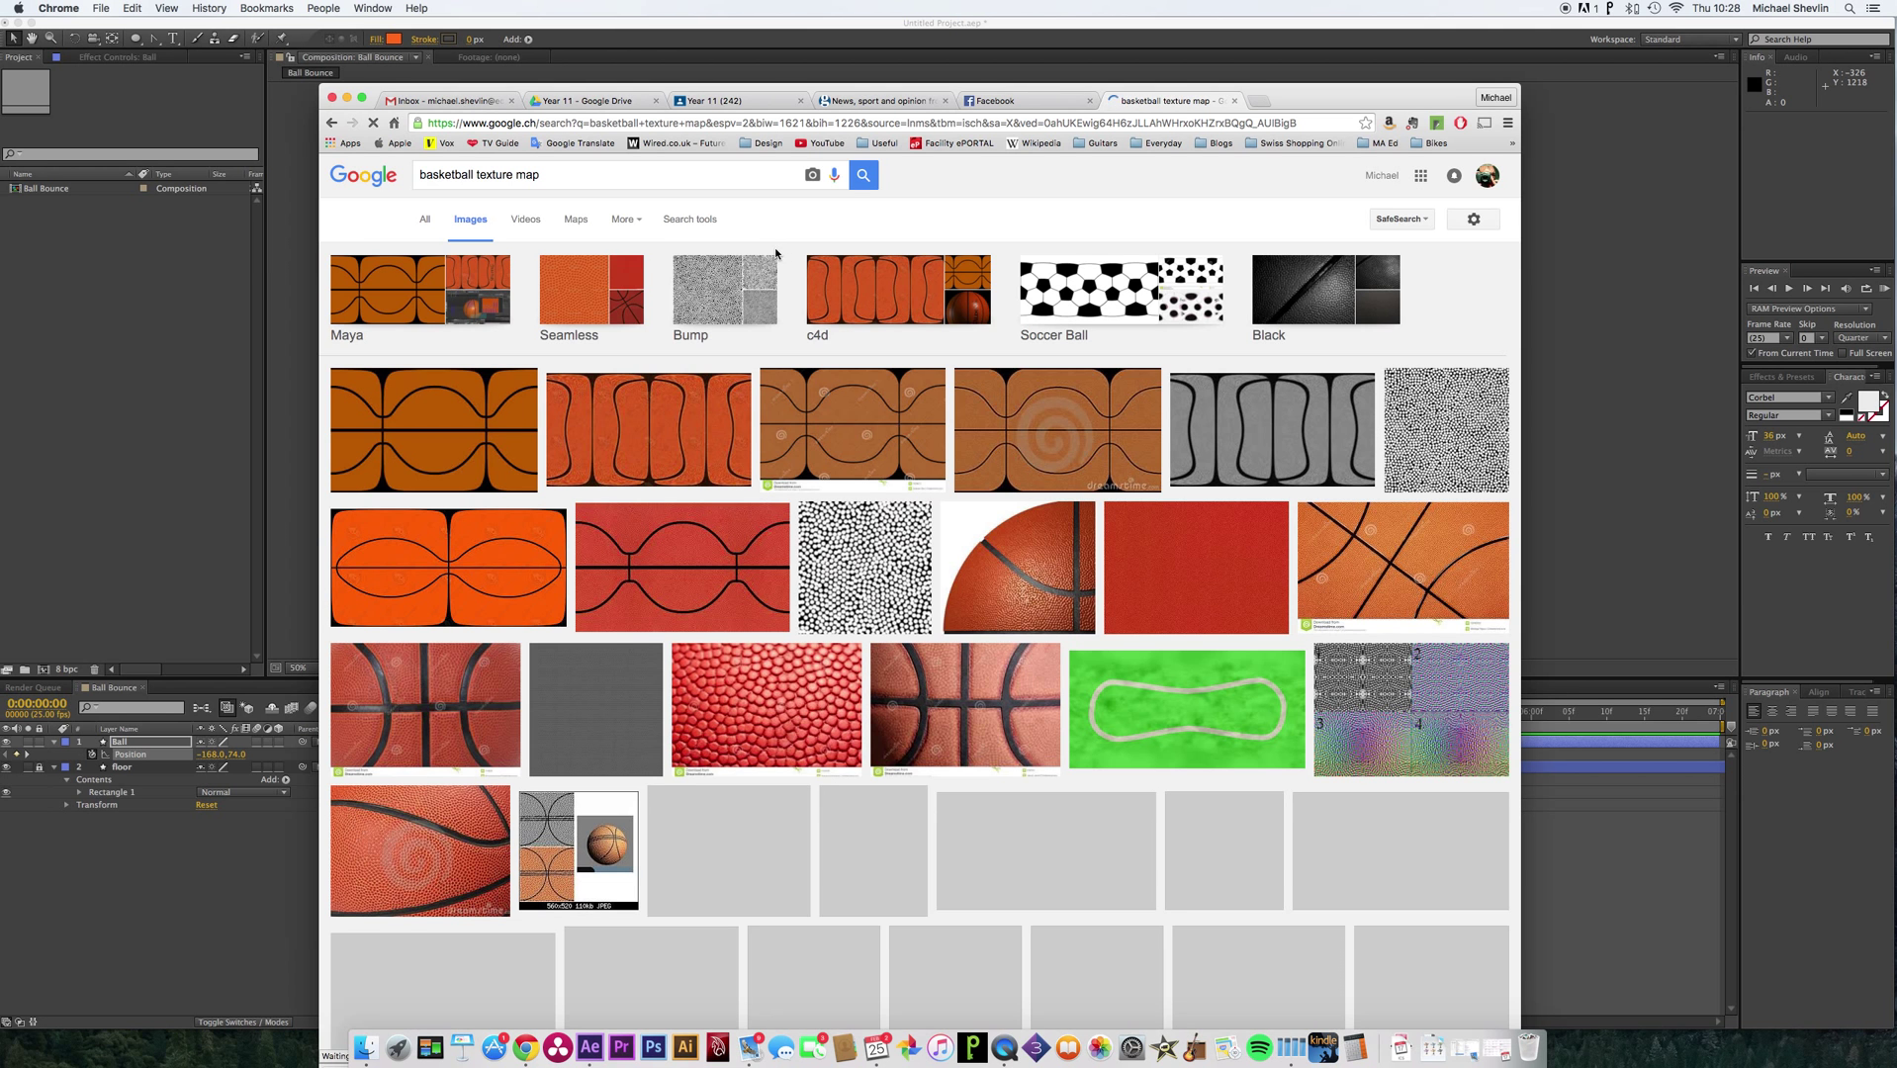
click(699, 219)
click(433, 258)
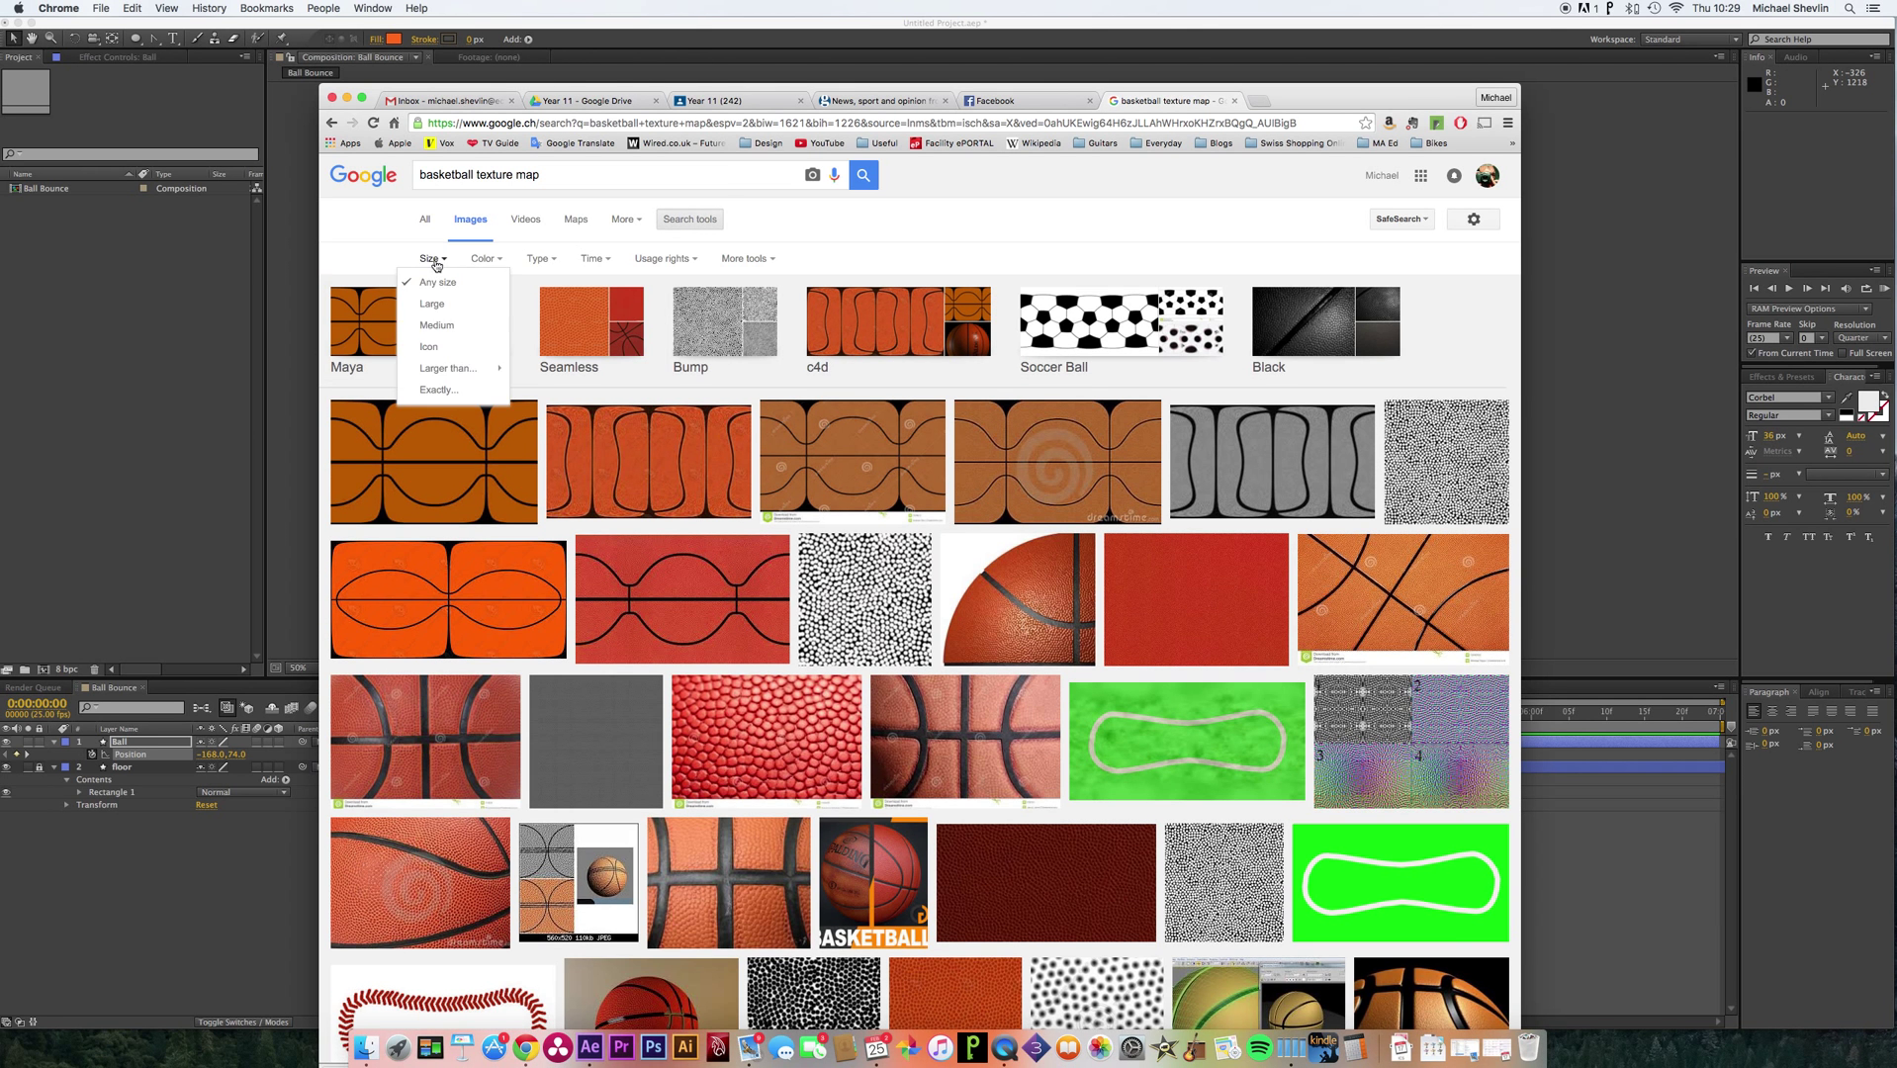
click(439, 332)
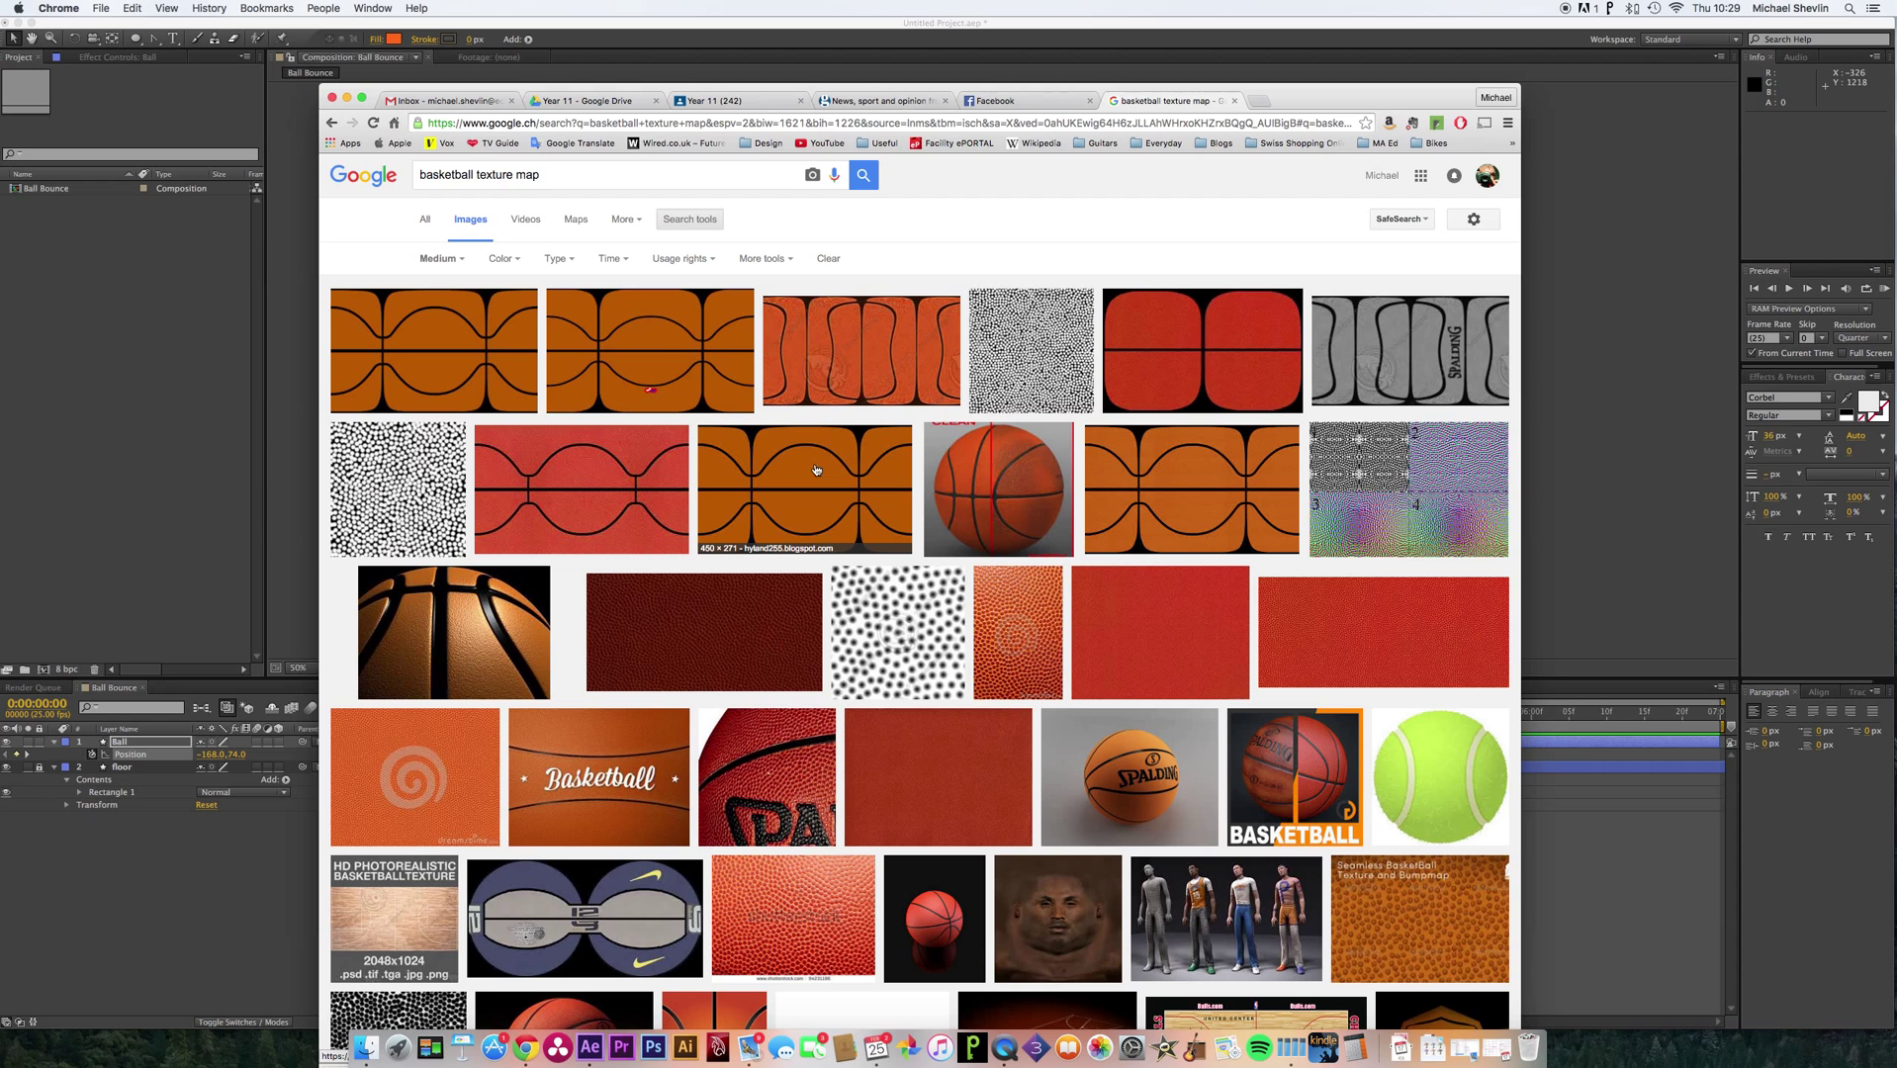
Look through the image results and open the red basketball.png texture from carloschapeton.com as a full image.
scroll(808, 472, down, 5)
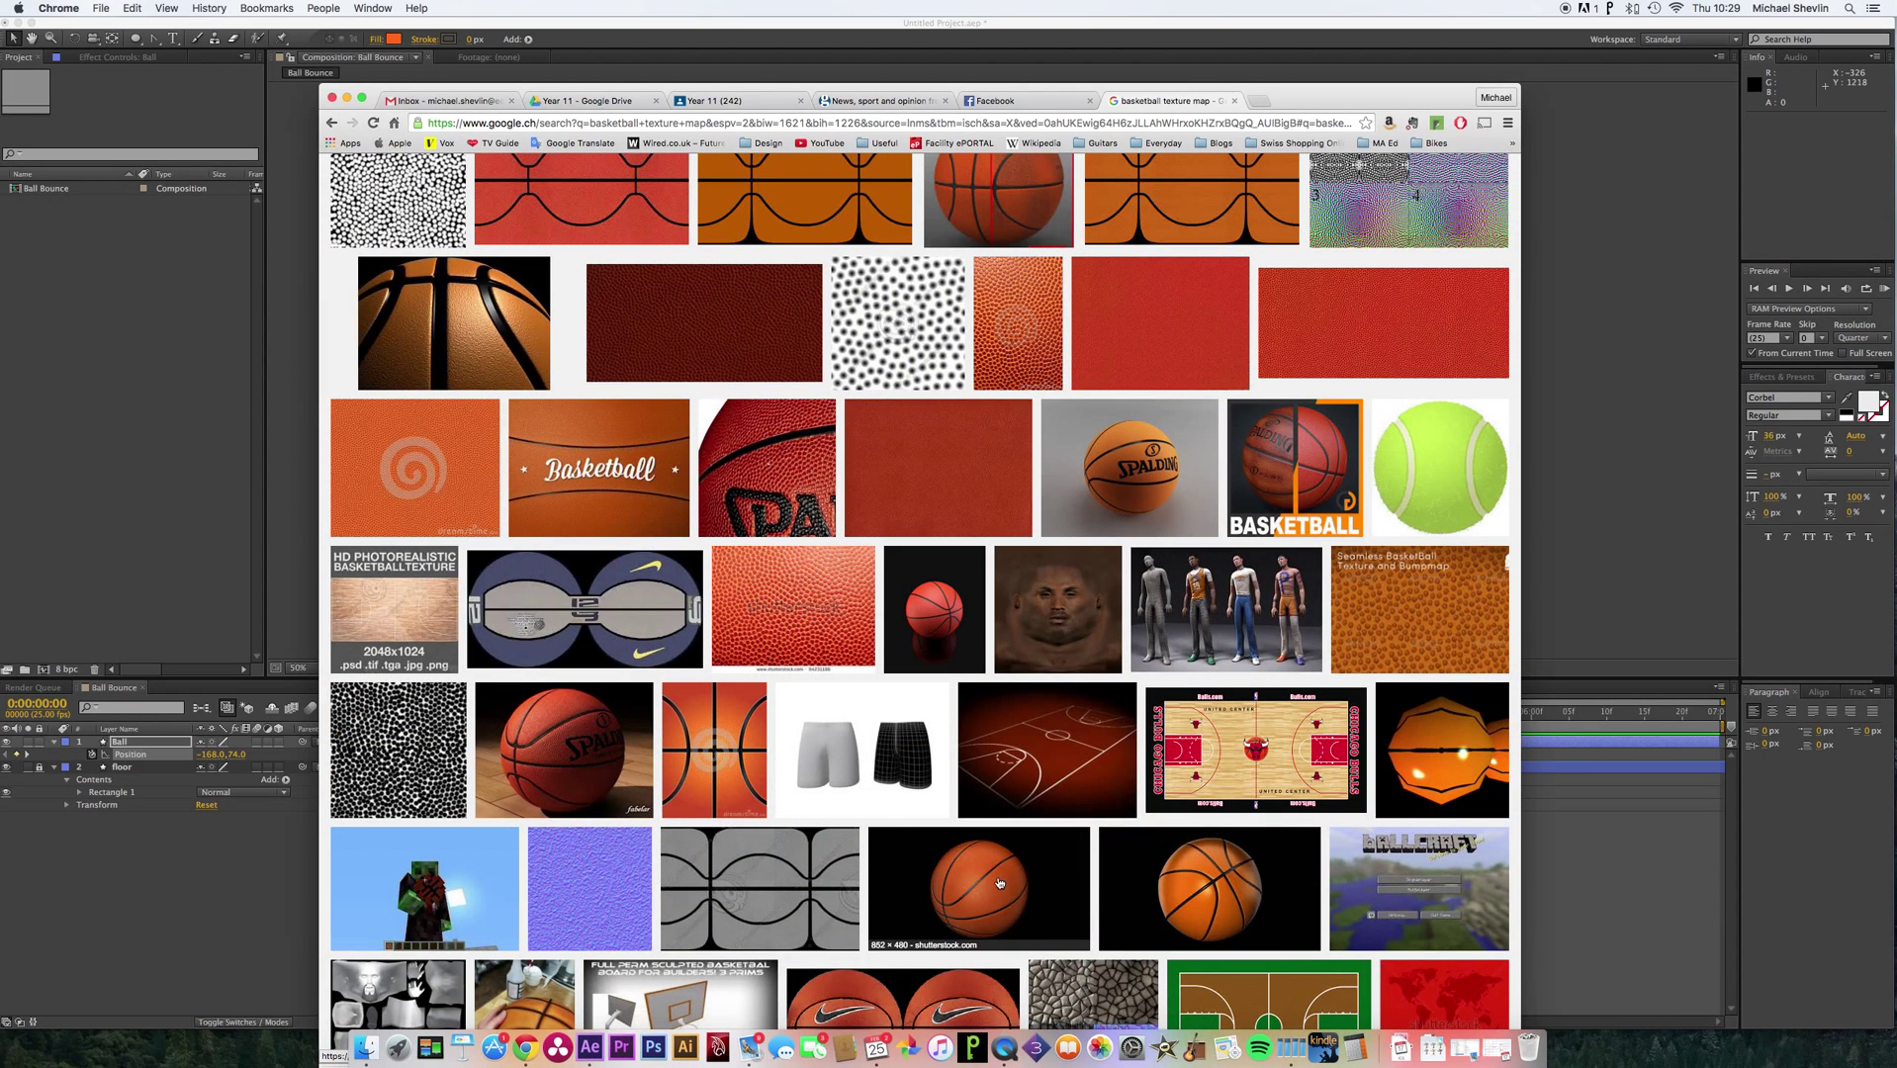
scroll(725, 438, up, 4)
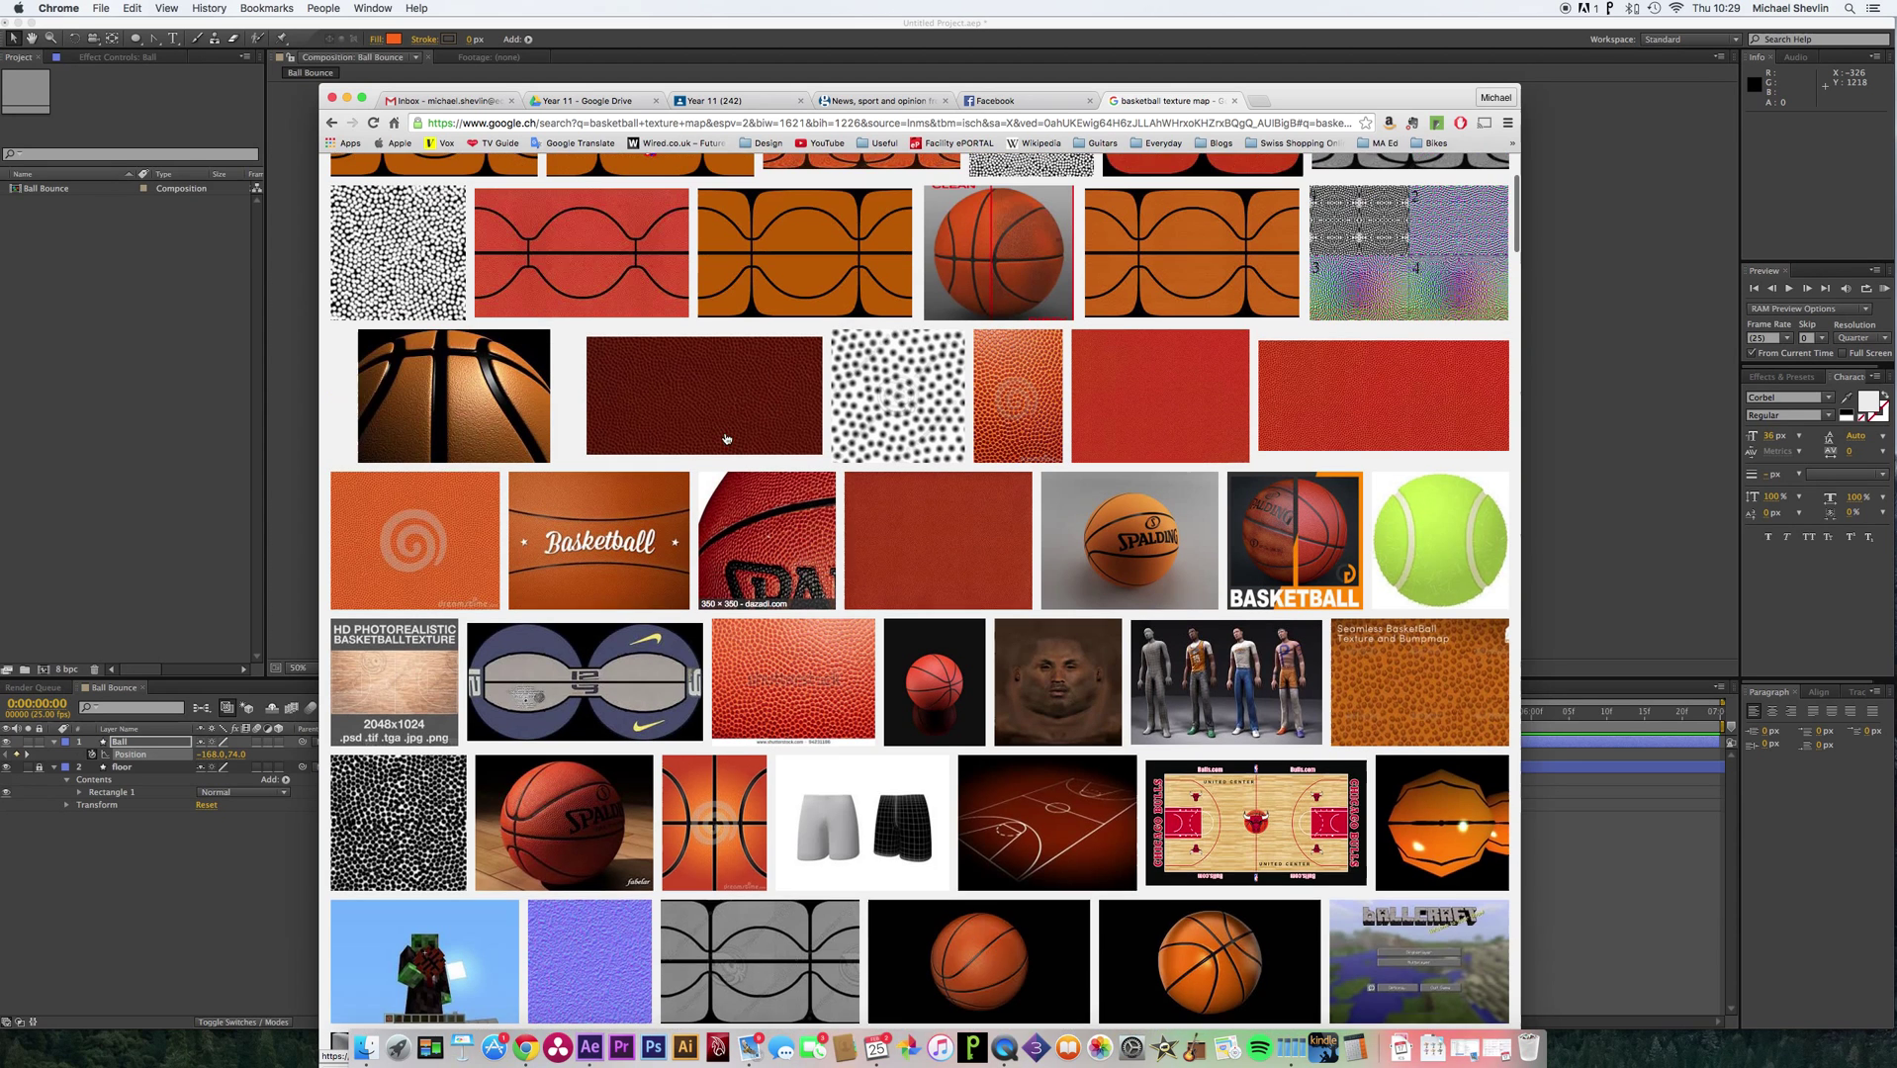
scroll(725, 438, up, 2)
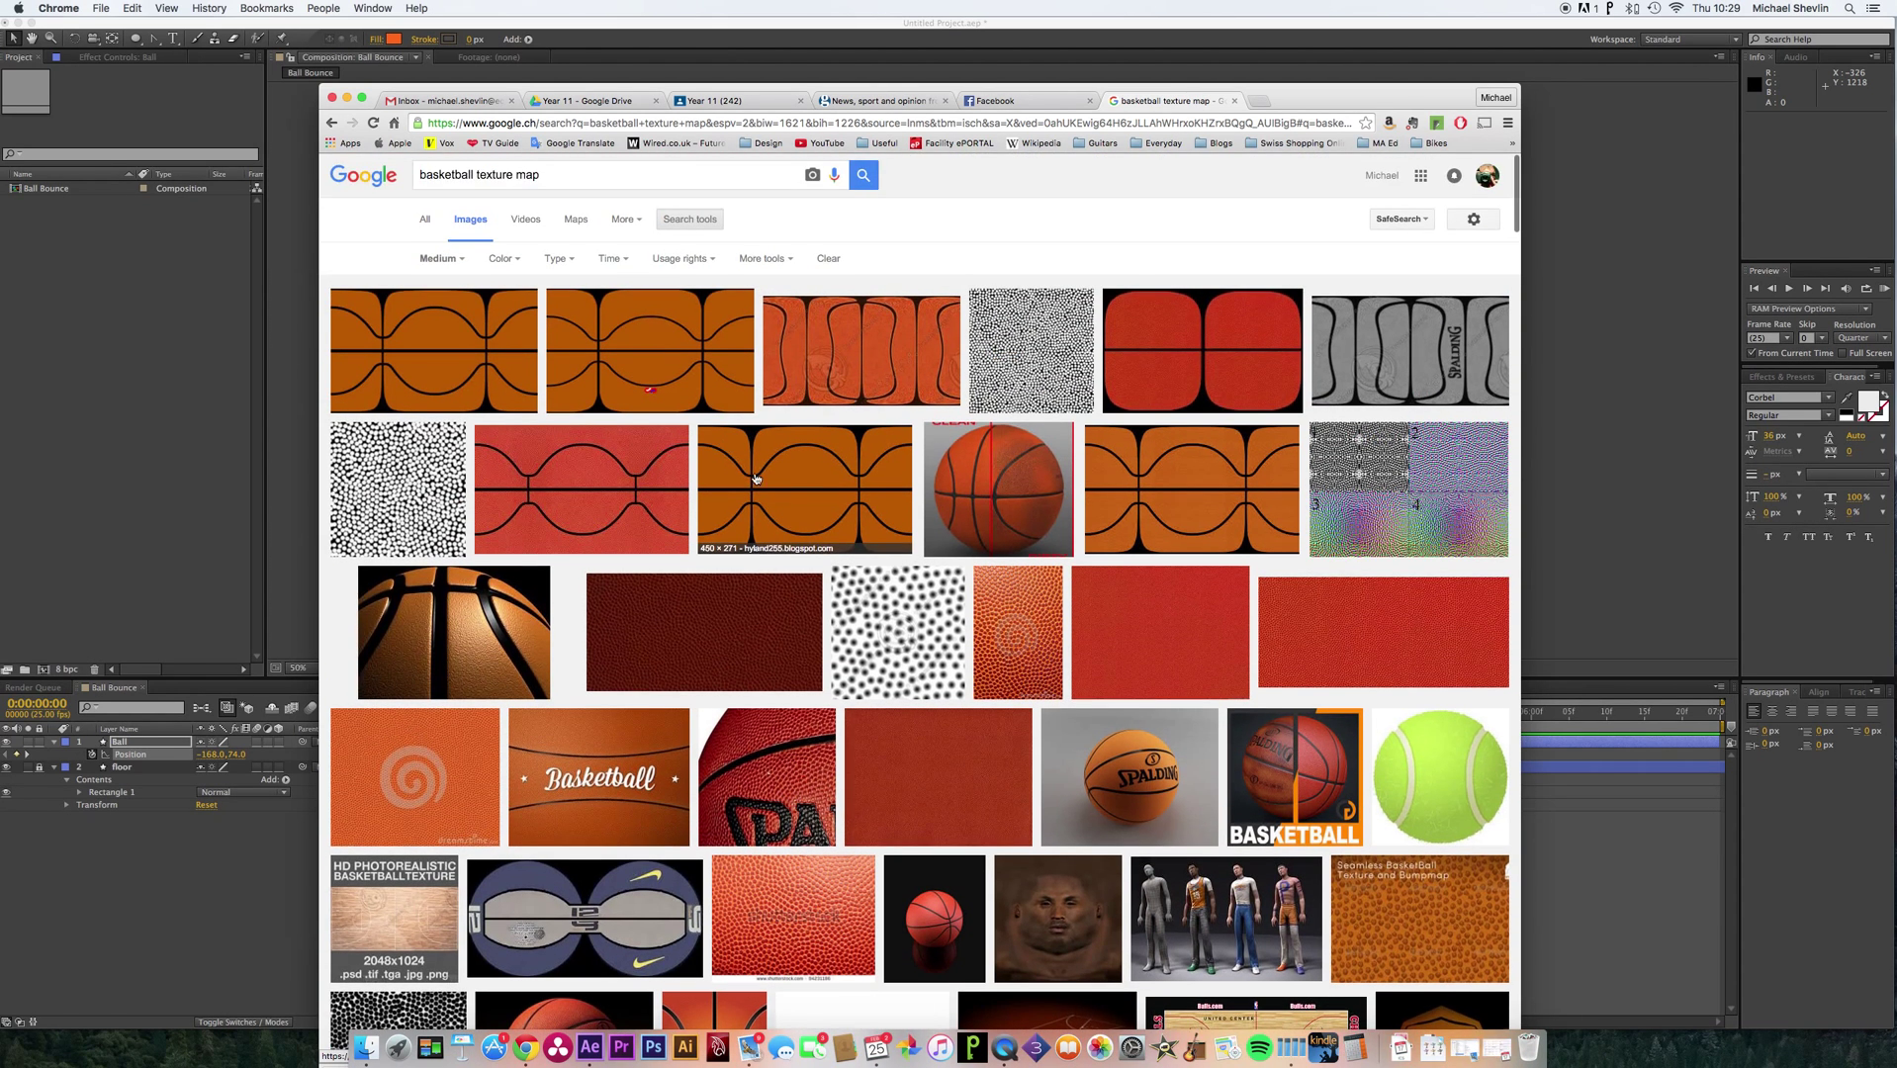
click(631, 486)
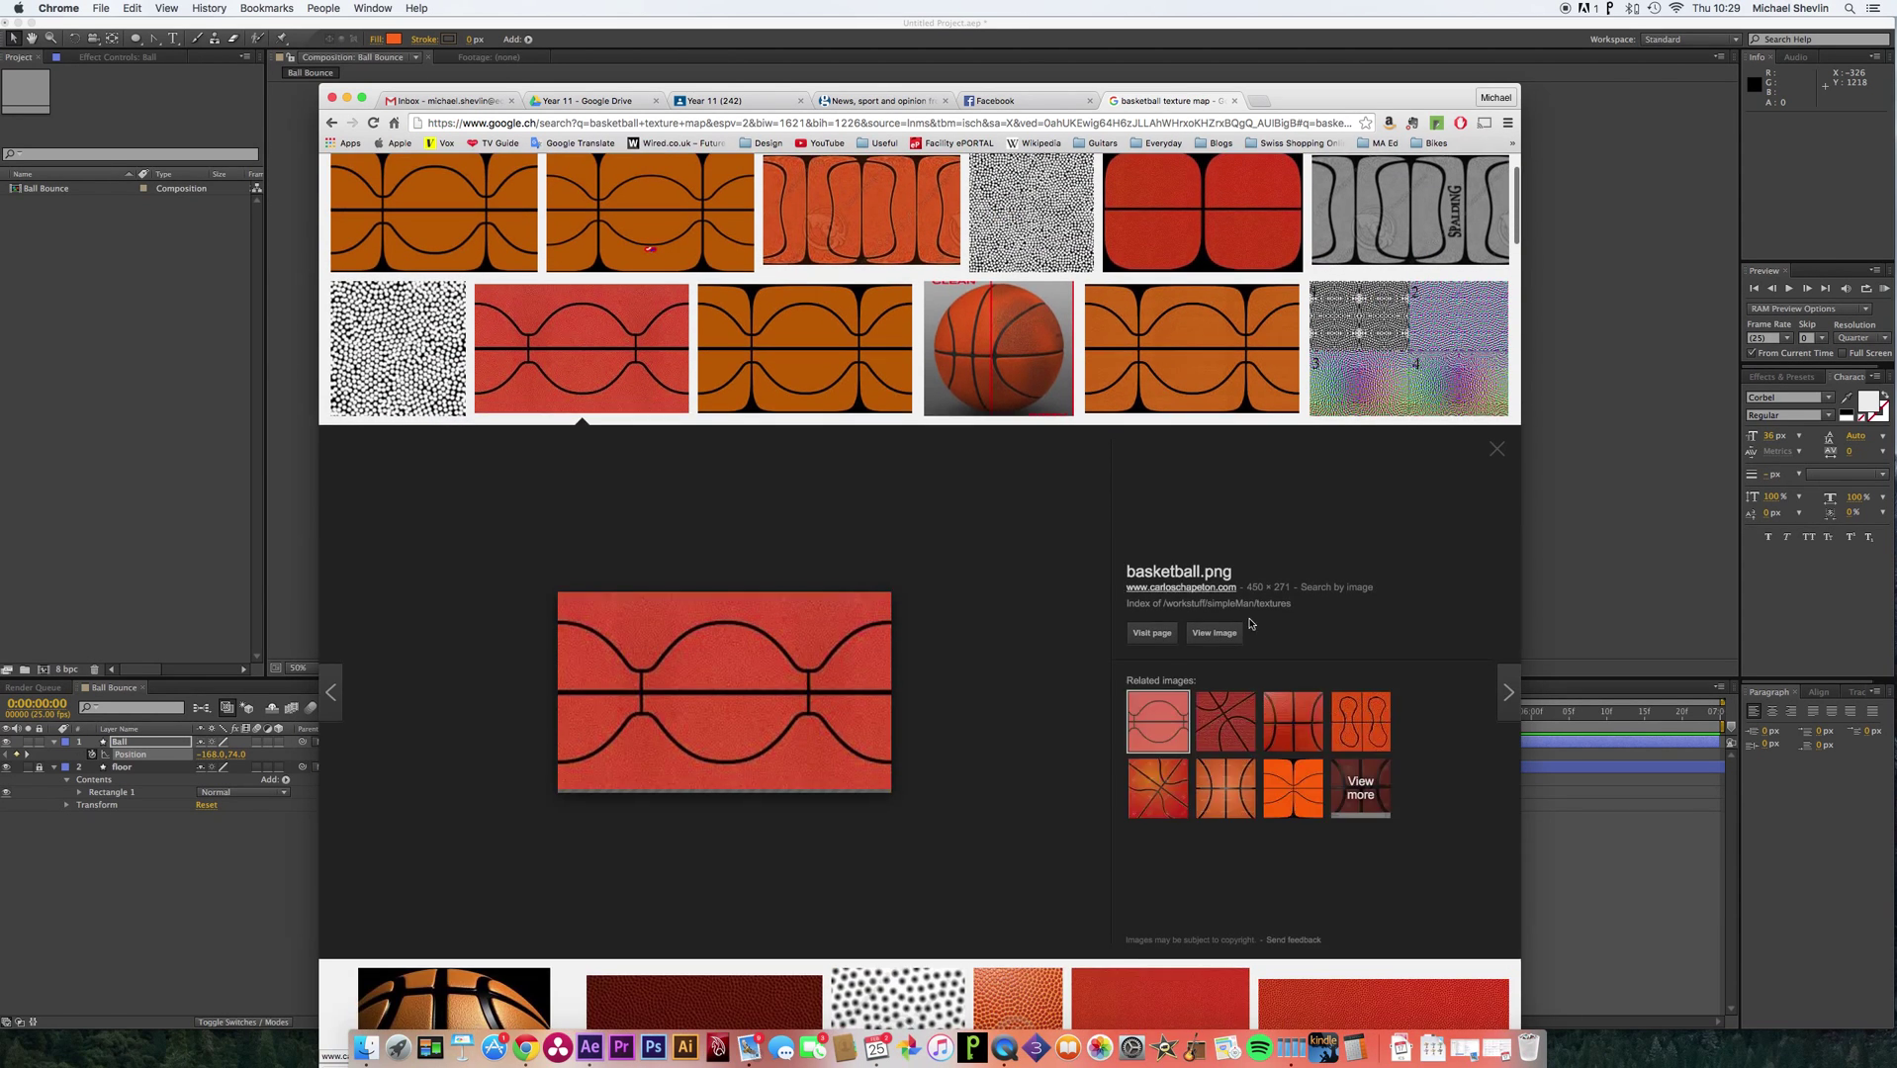
click(1220, 639)
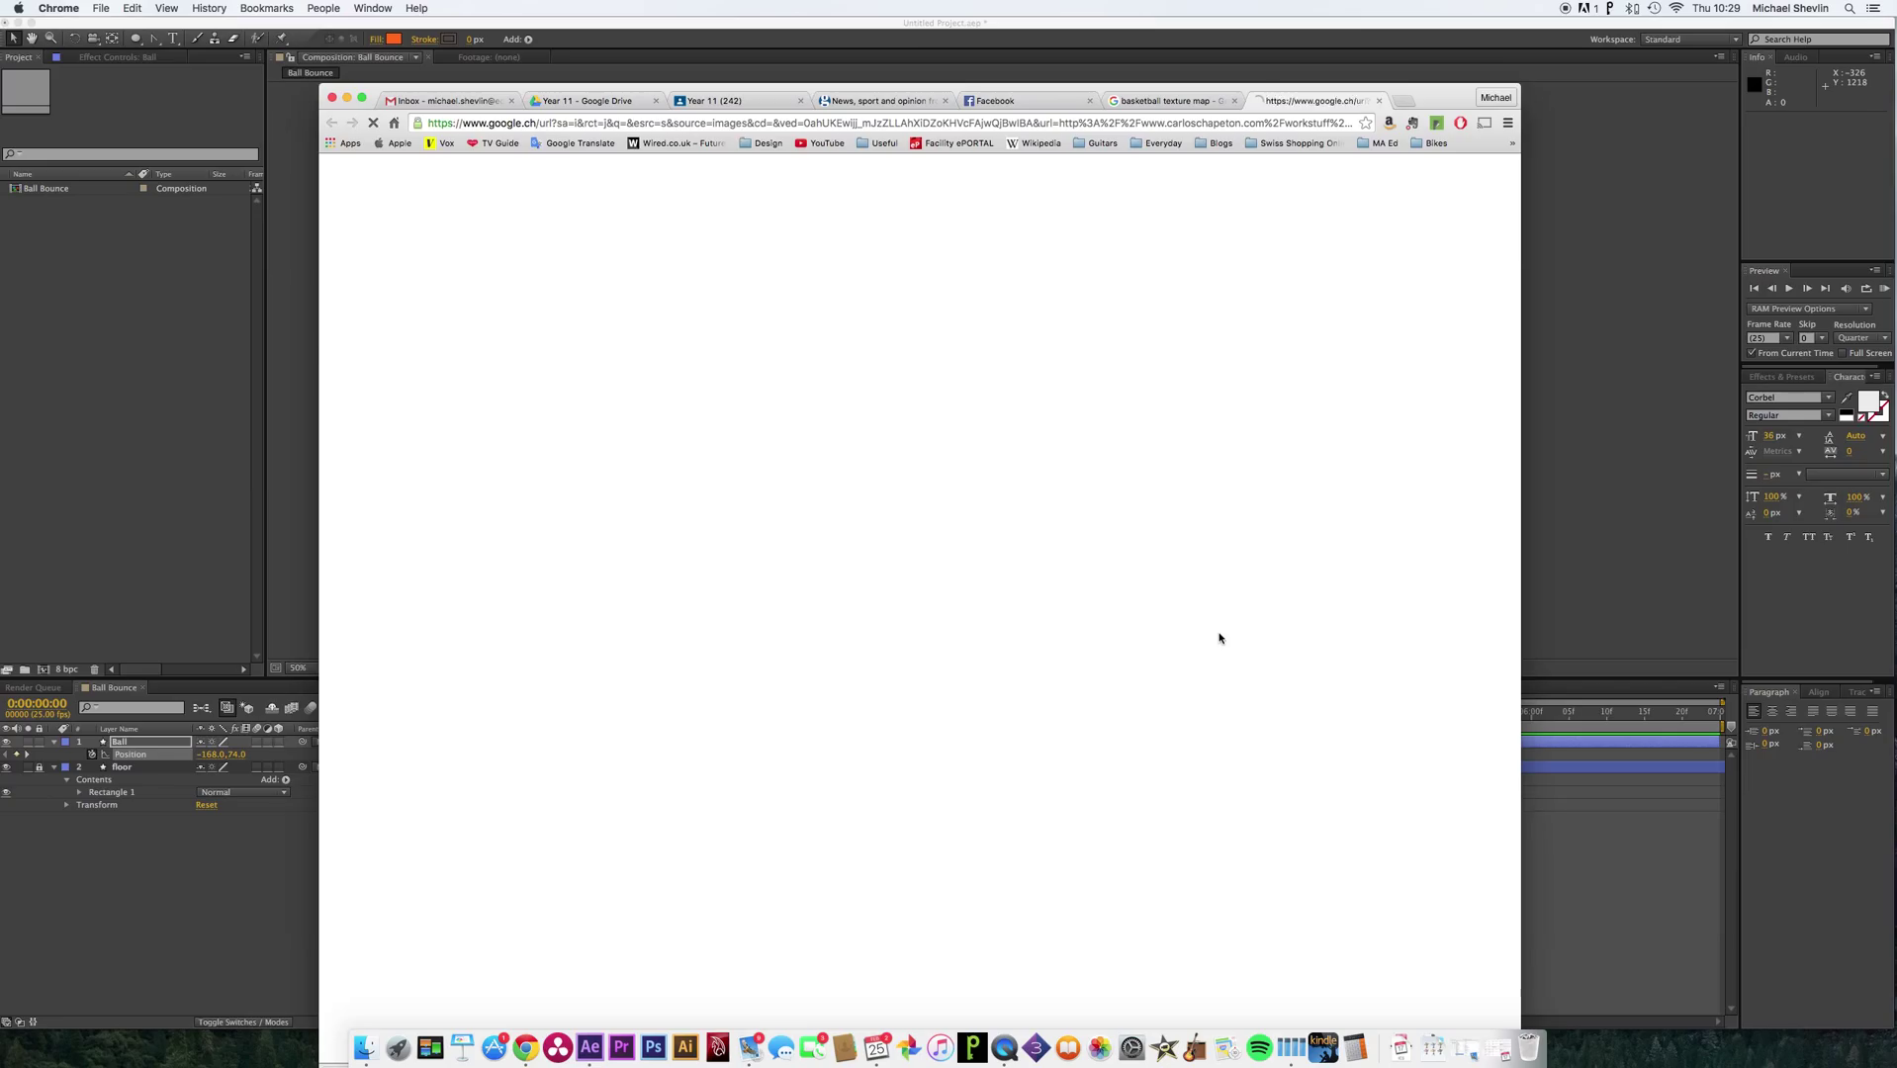
Save the red texture image to the Desktop under the name basketball.
right_click(507, 260)
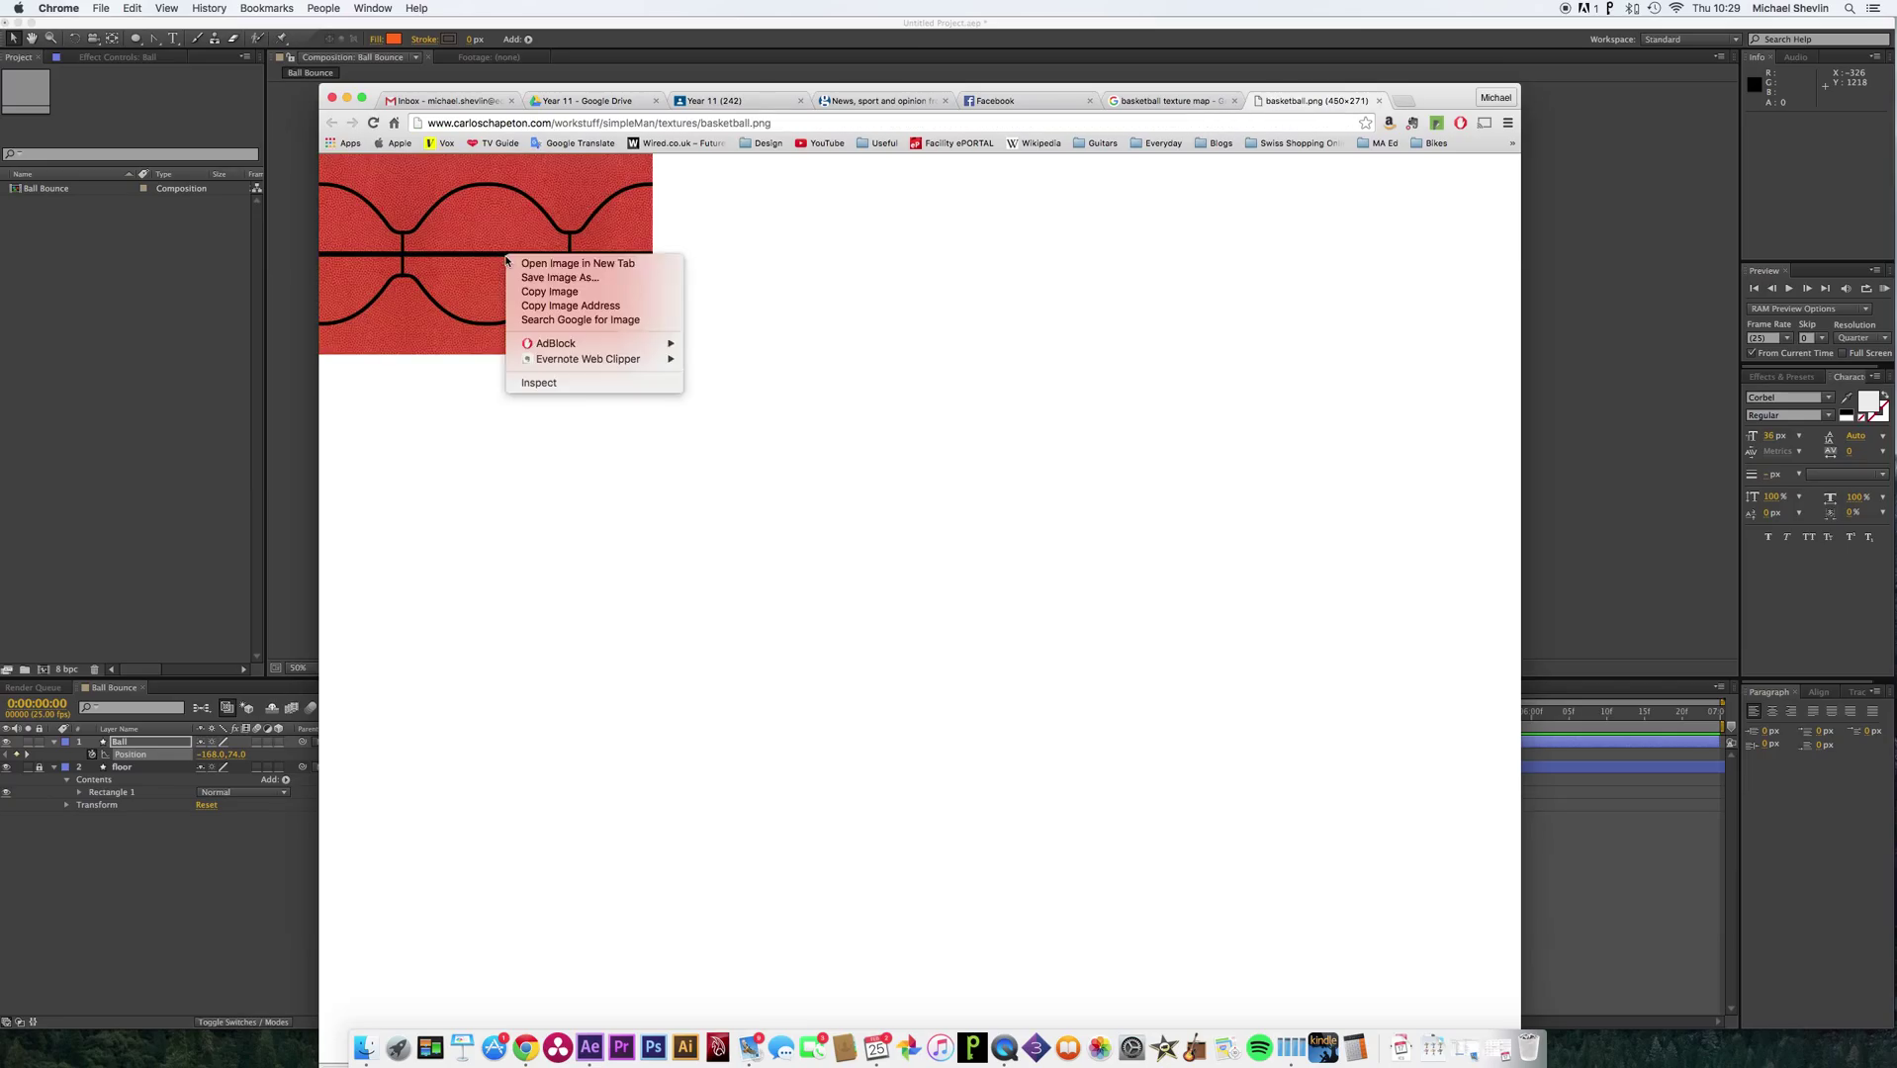
click(560, 277)
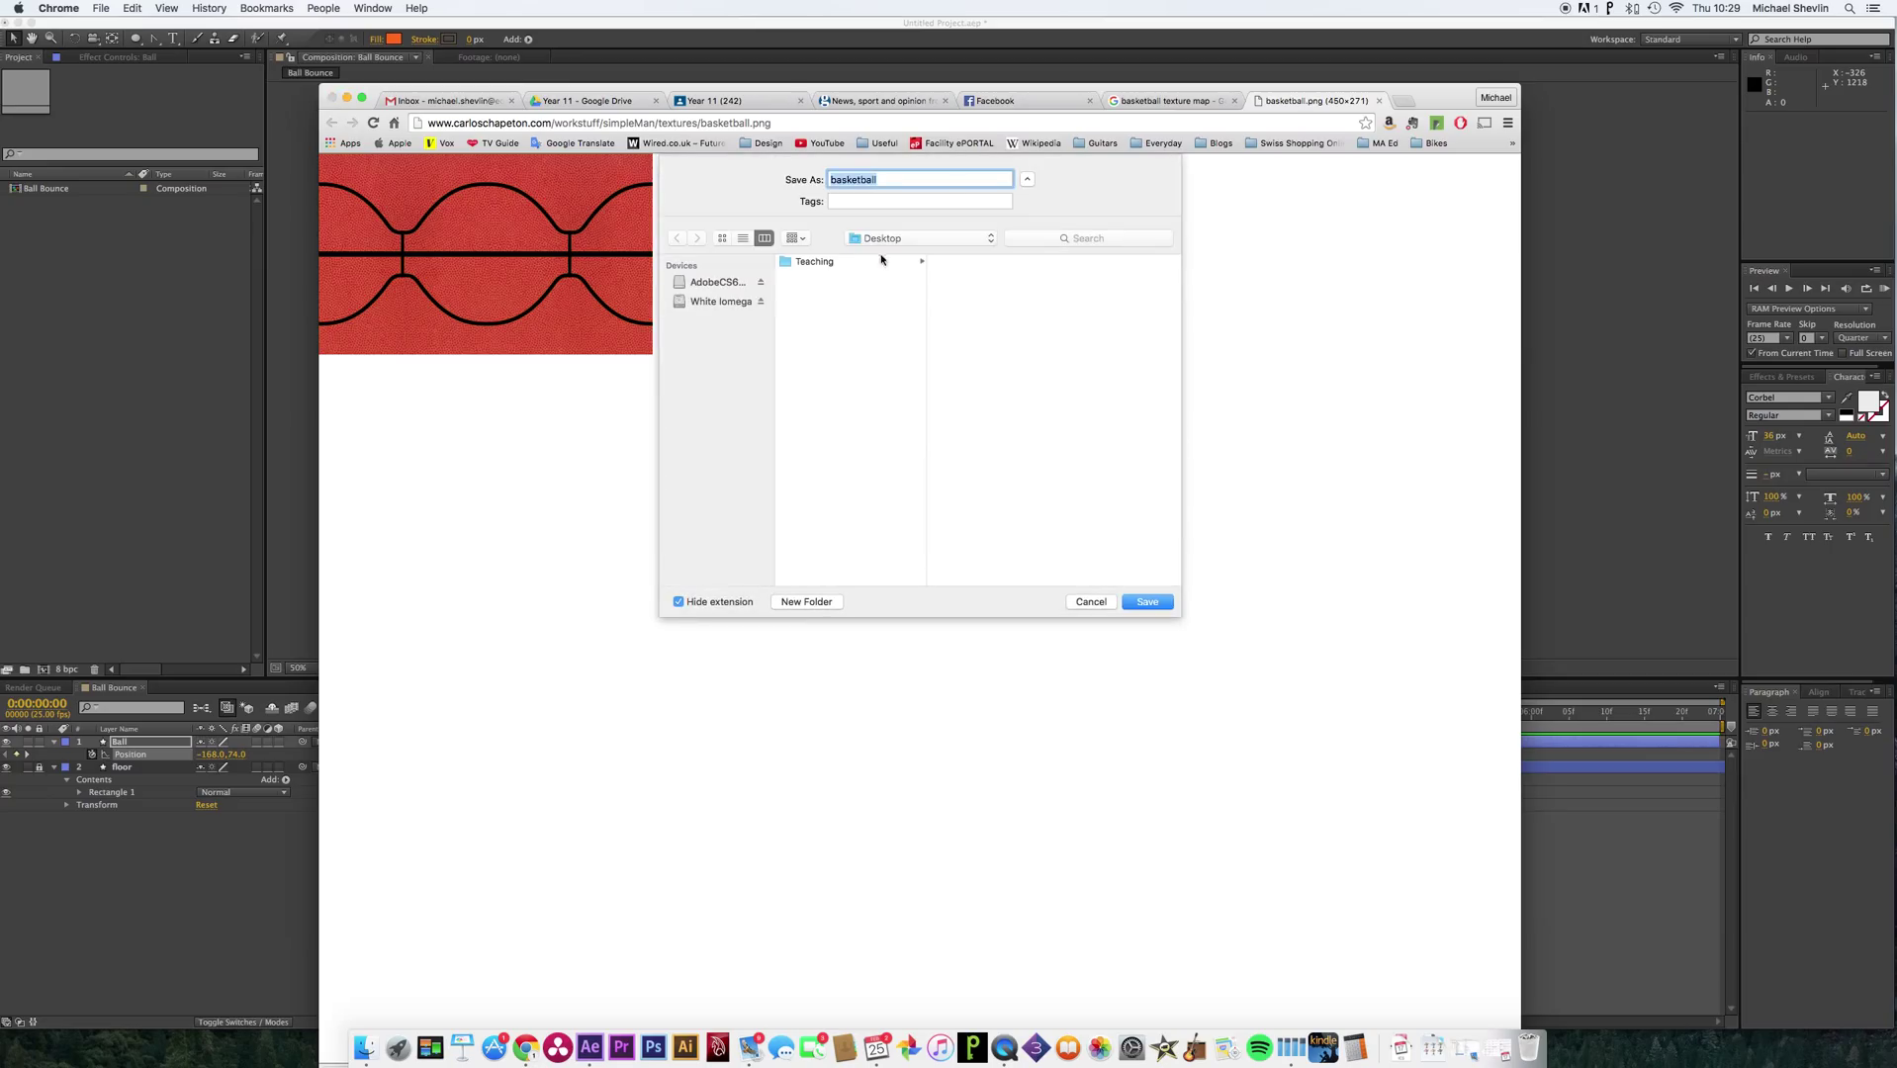
click(1147, 601)
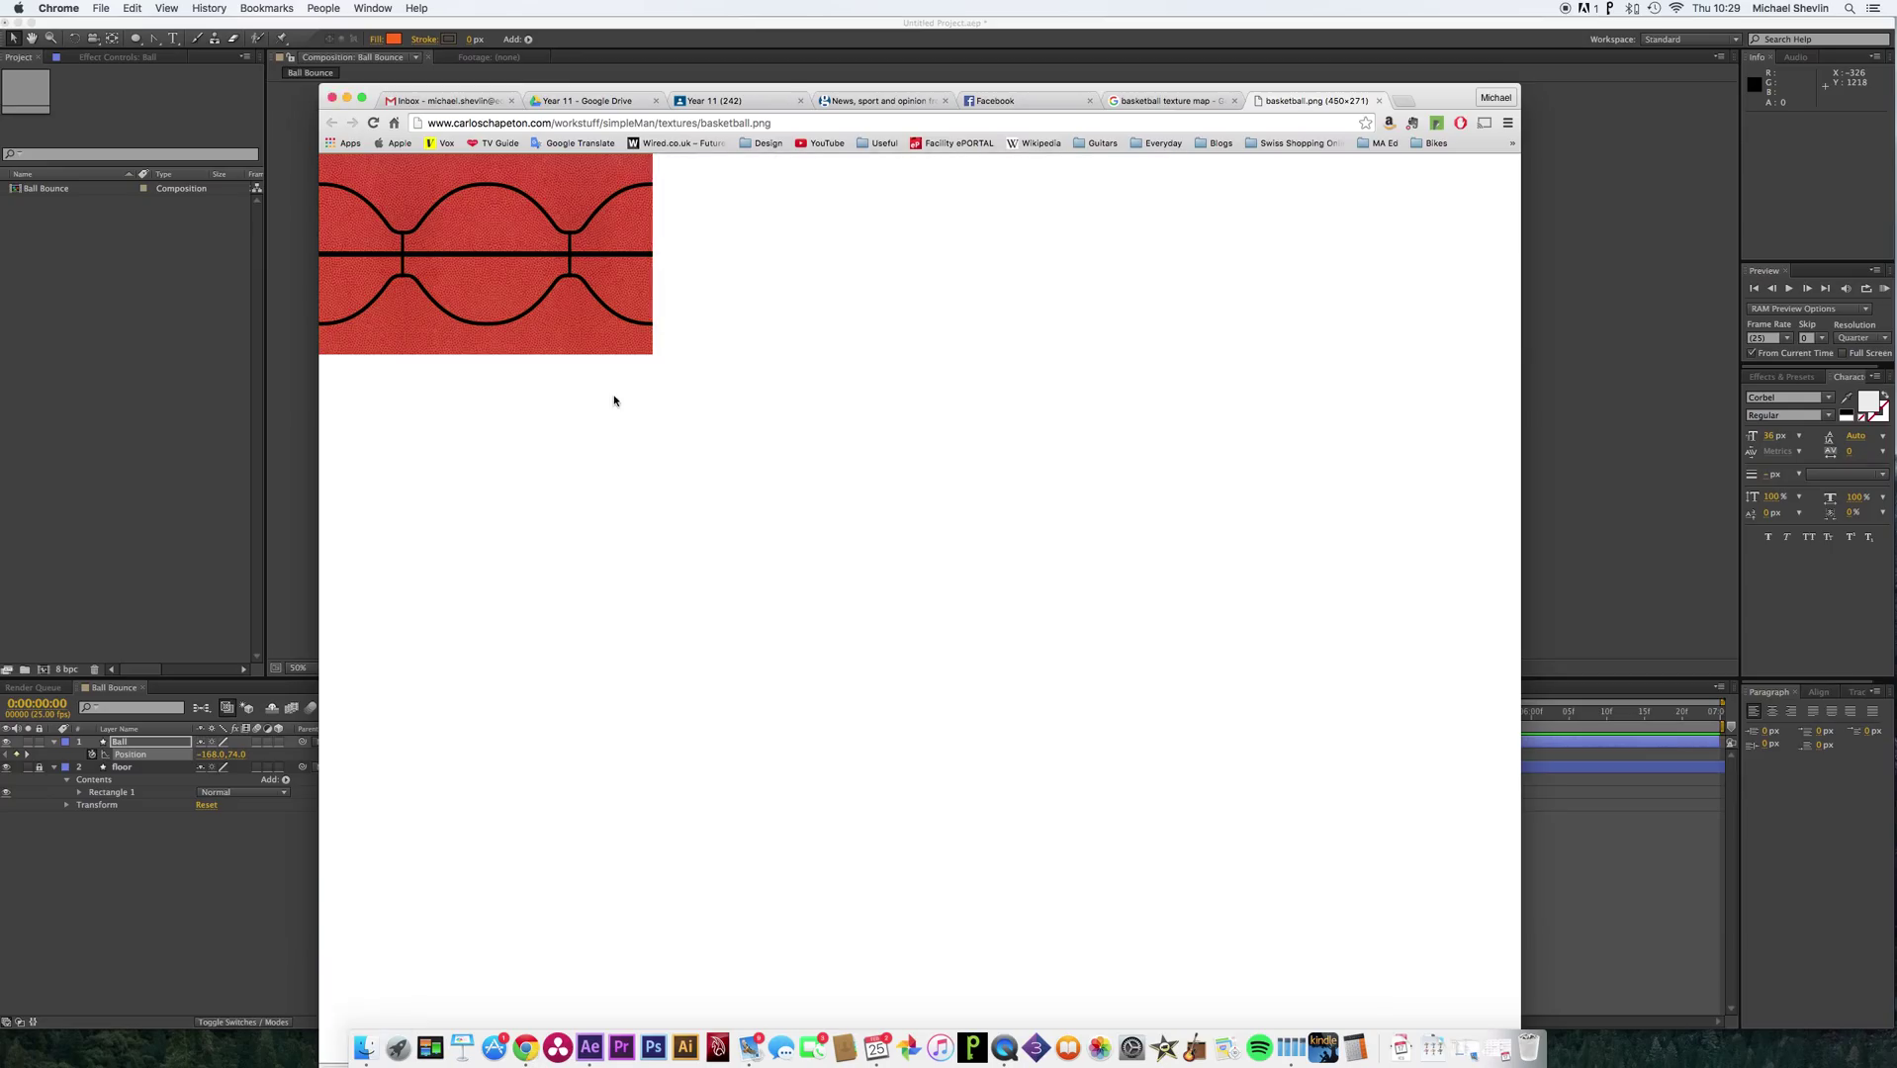
Switch to After Effects and import basketball.png from the Desktop folder into the project.
click(120, 368)
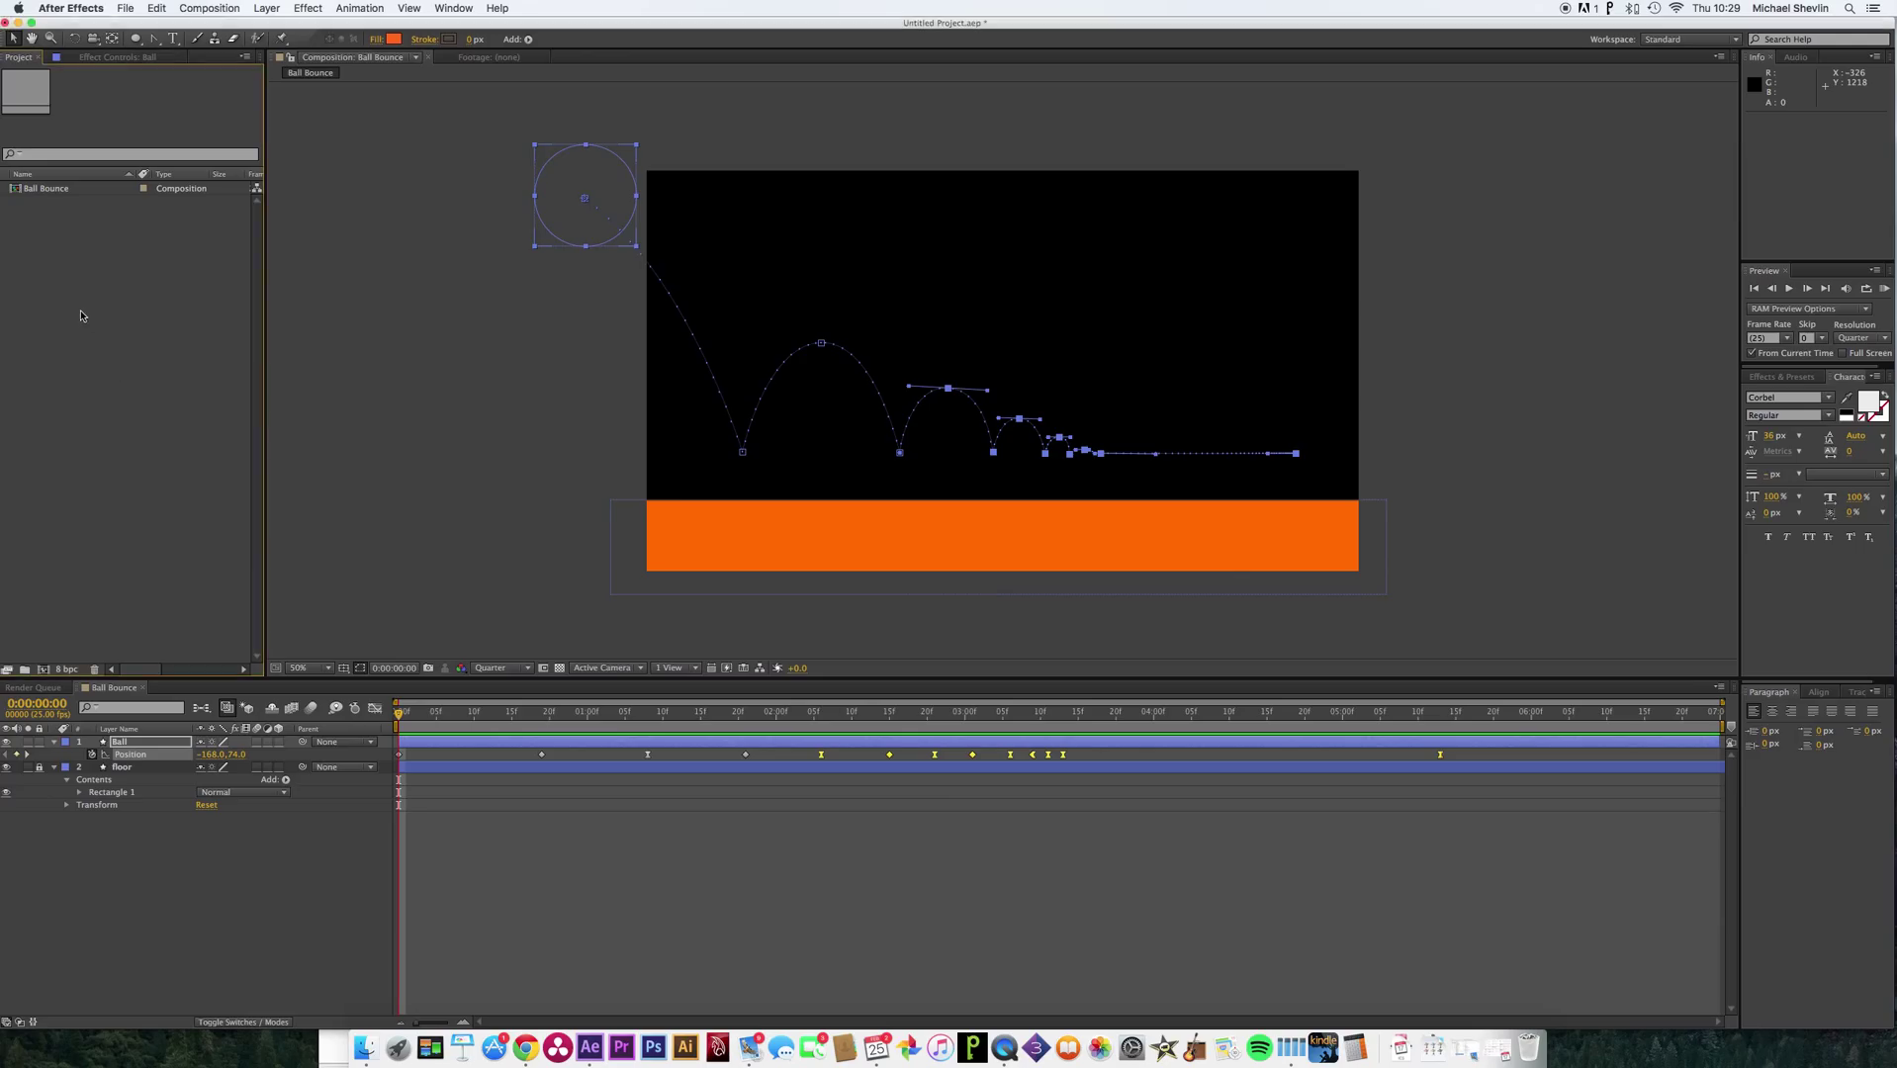
double_click(195, 329)
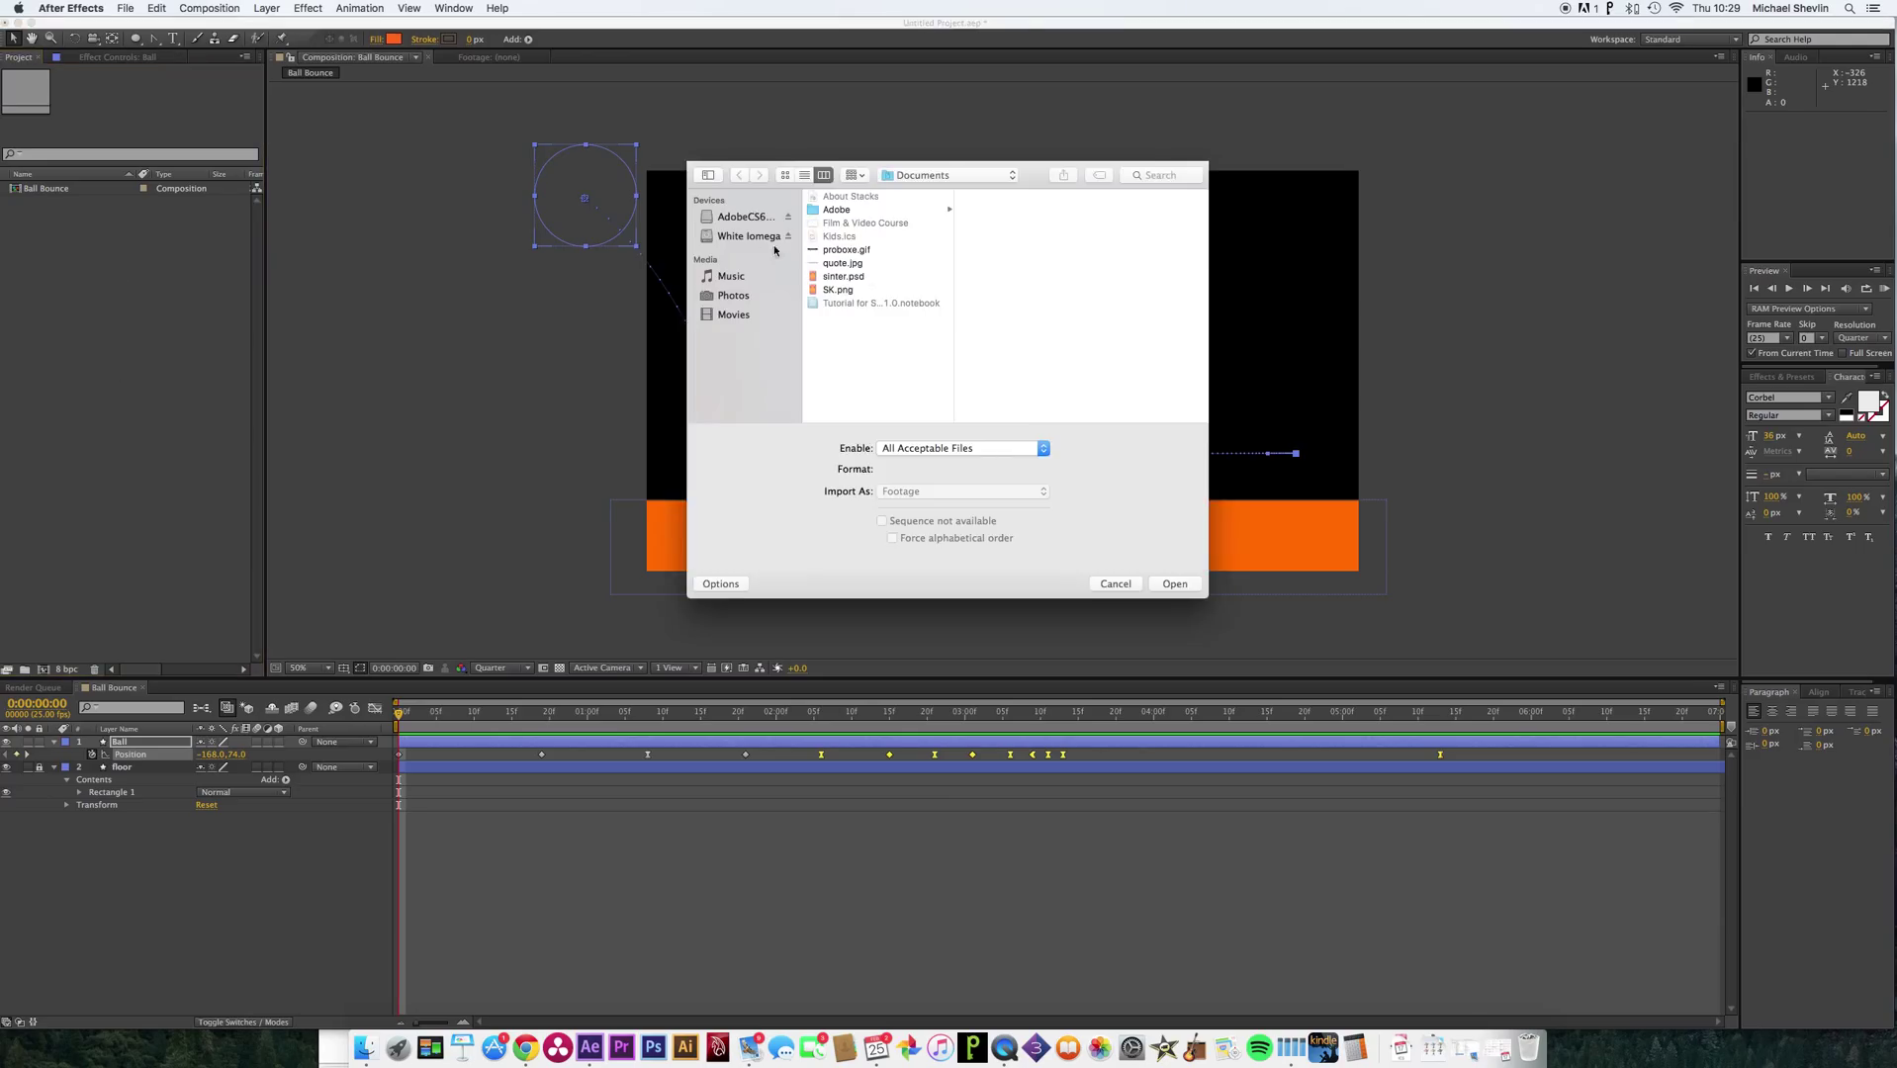
click(947, 175)
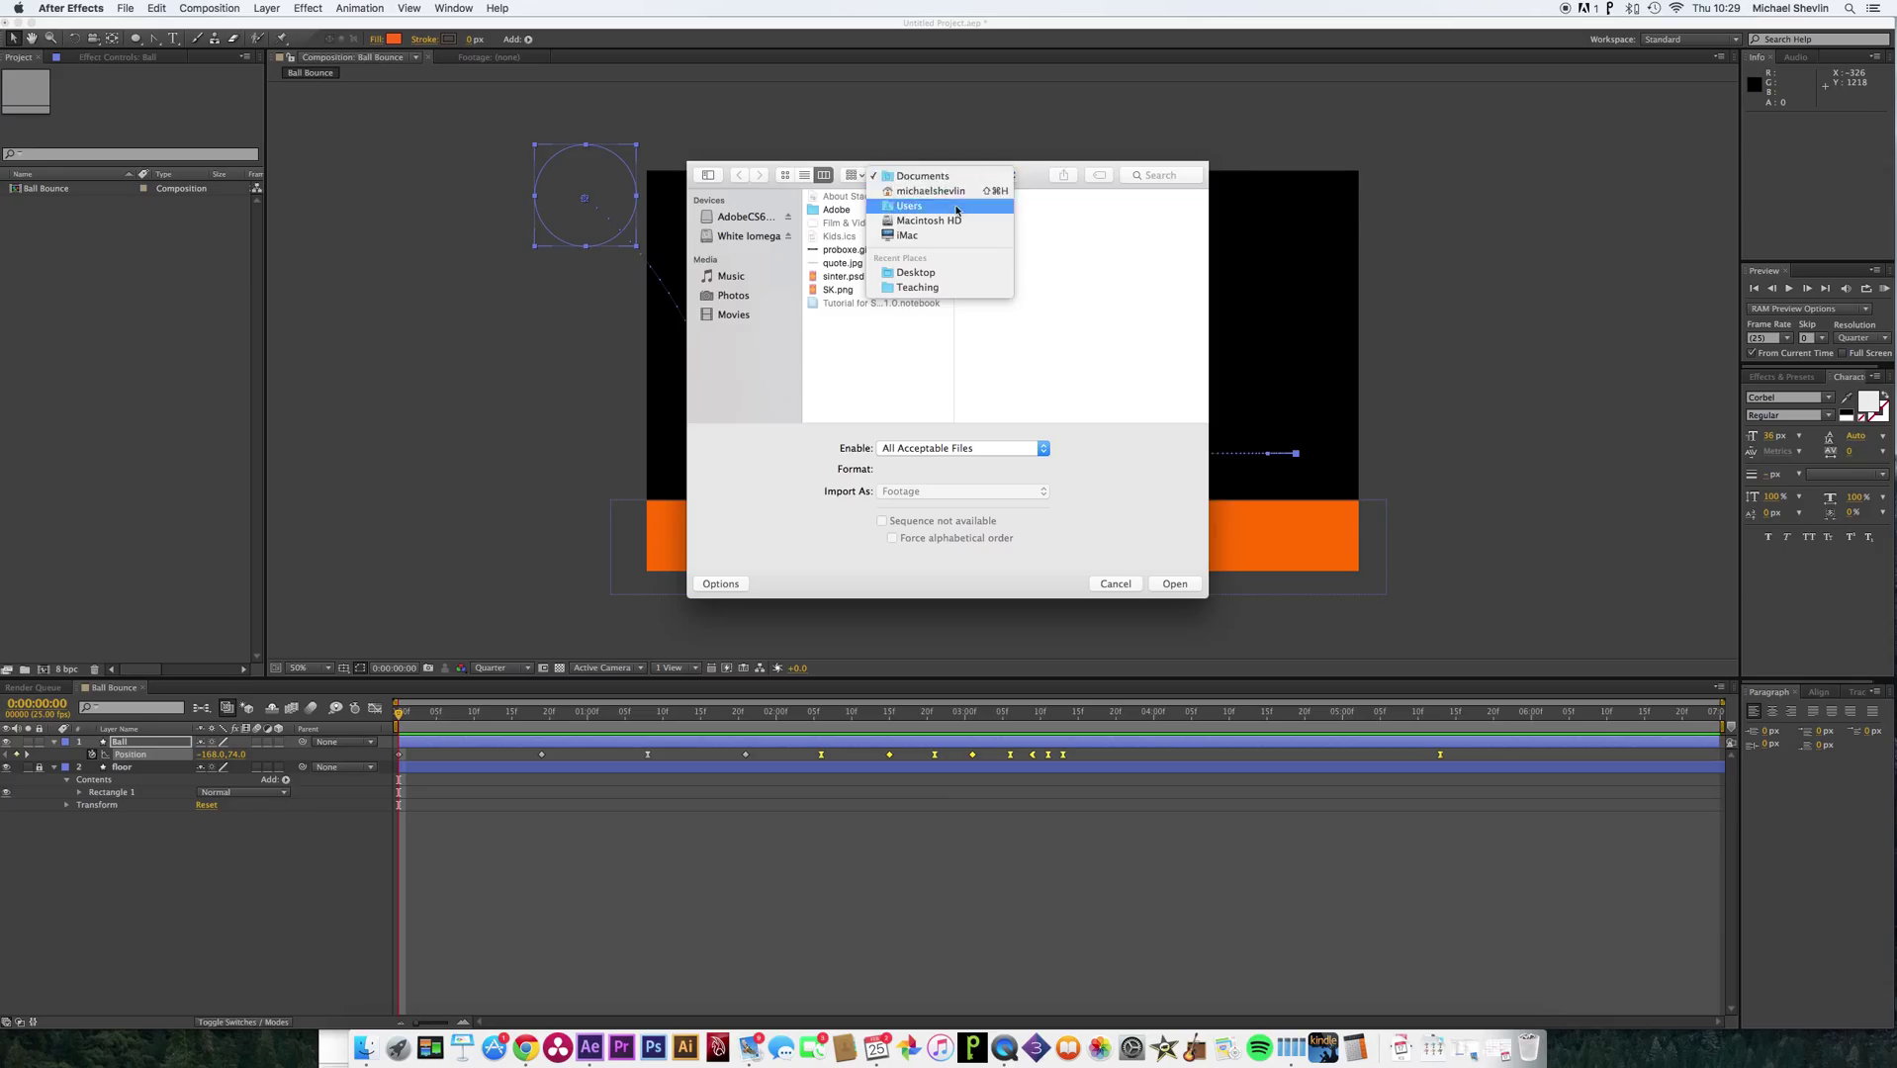
click(958, 191)
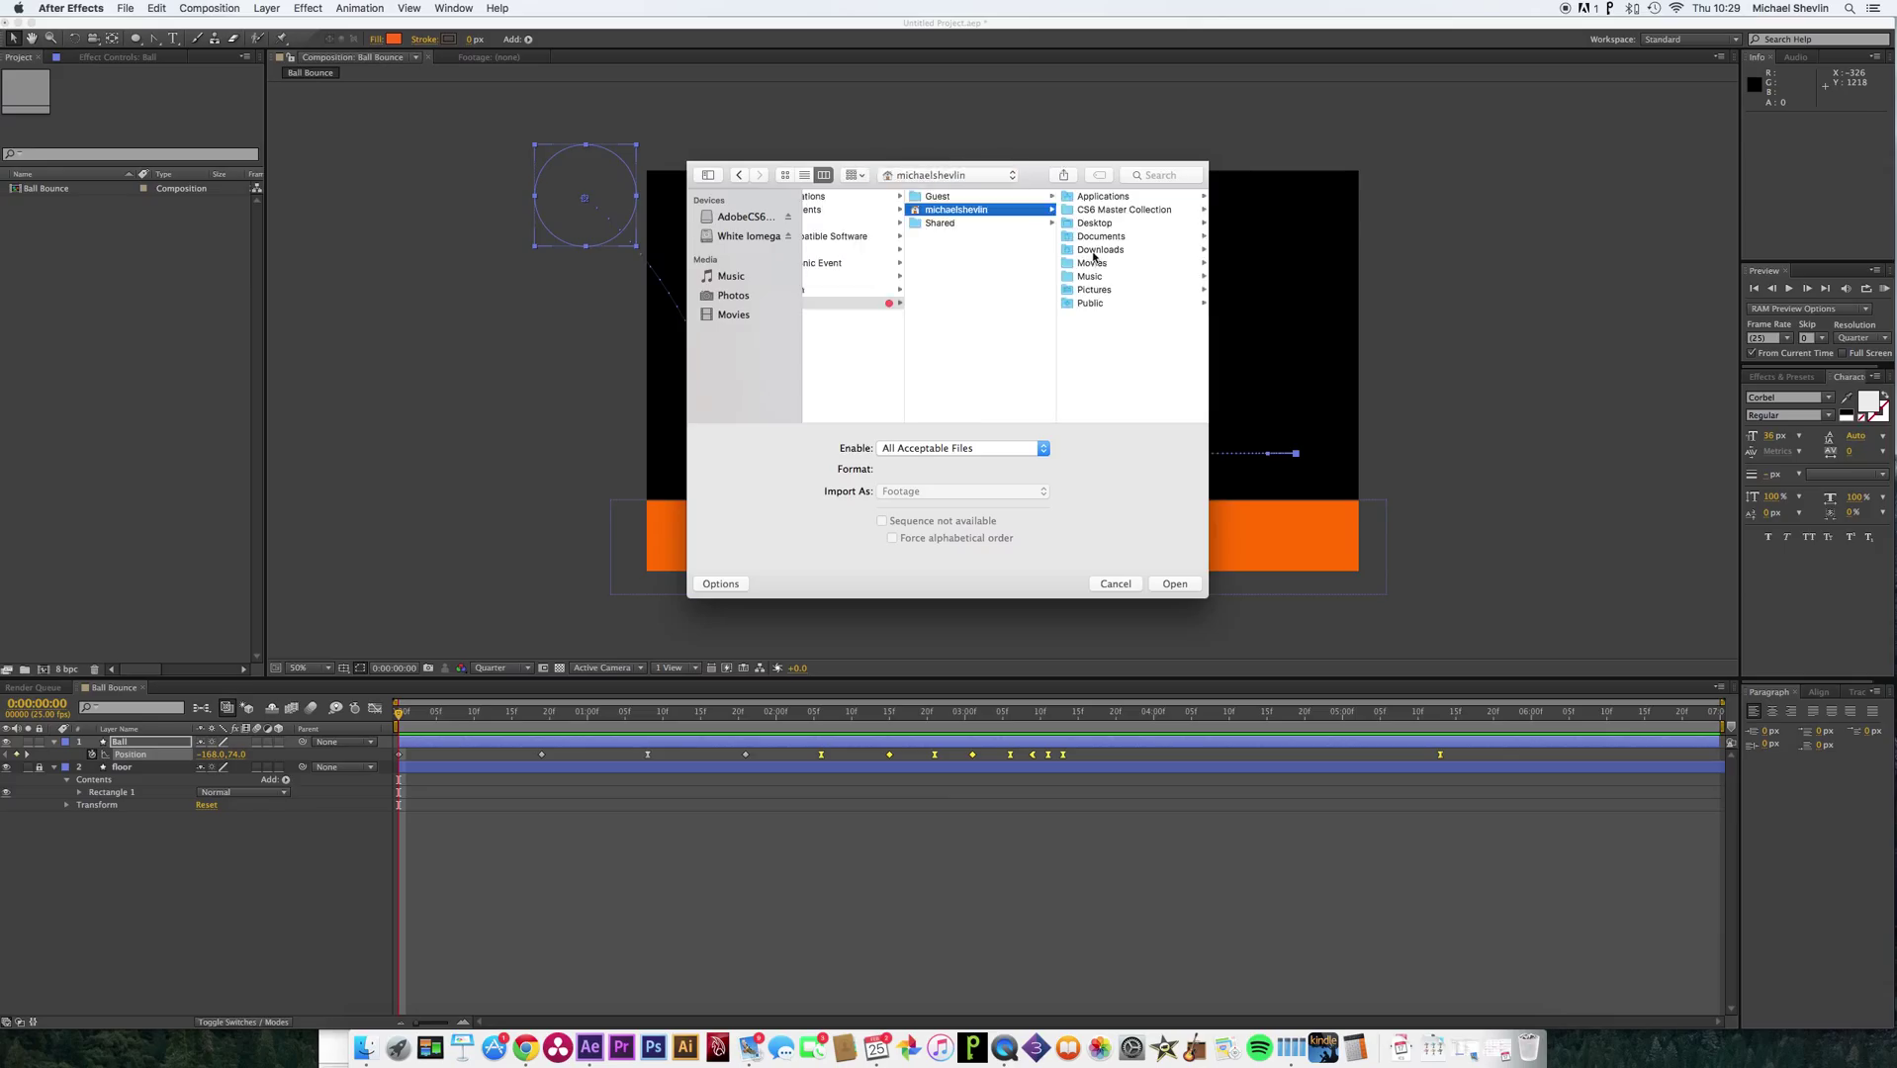
click(1104, 223)
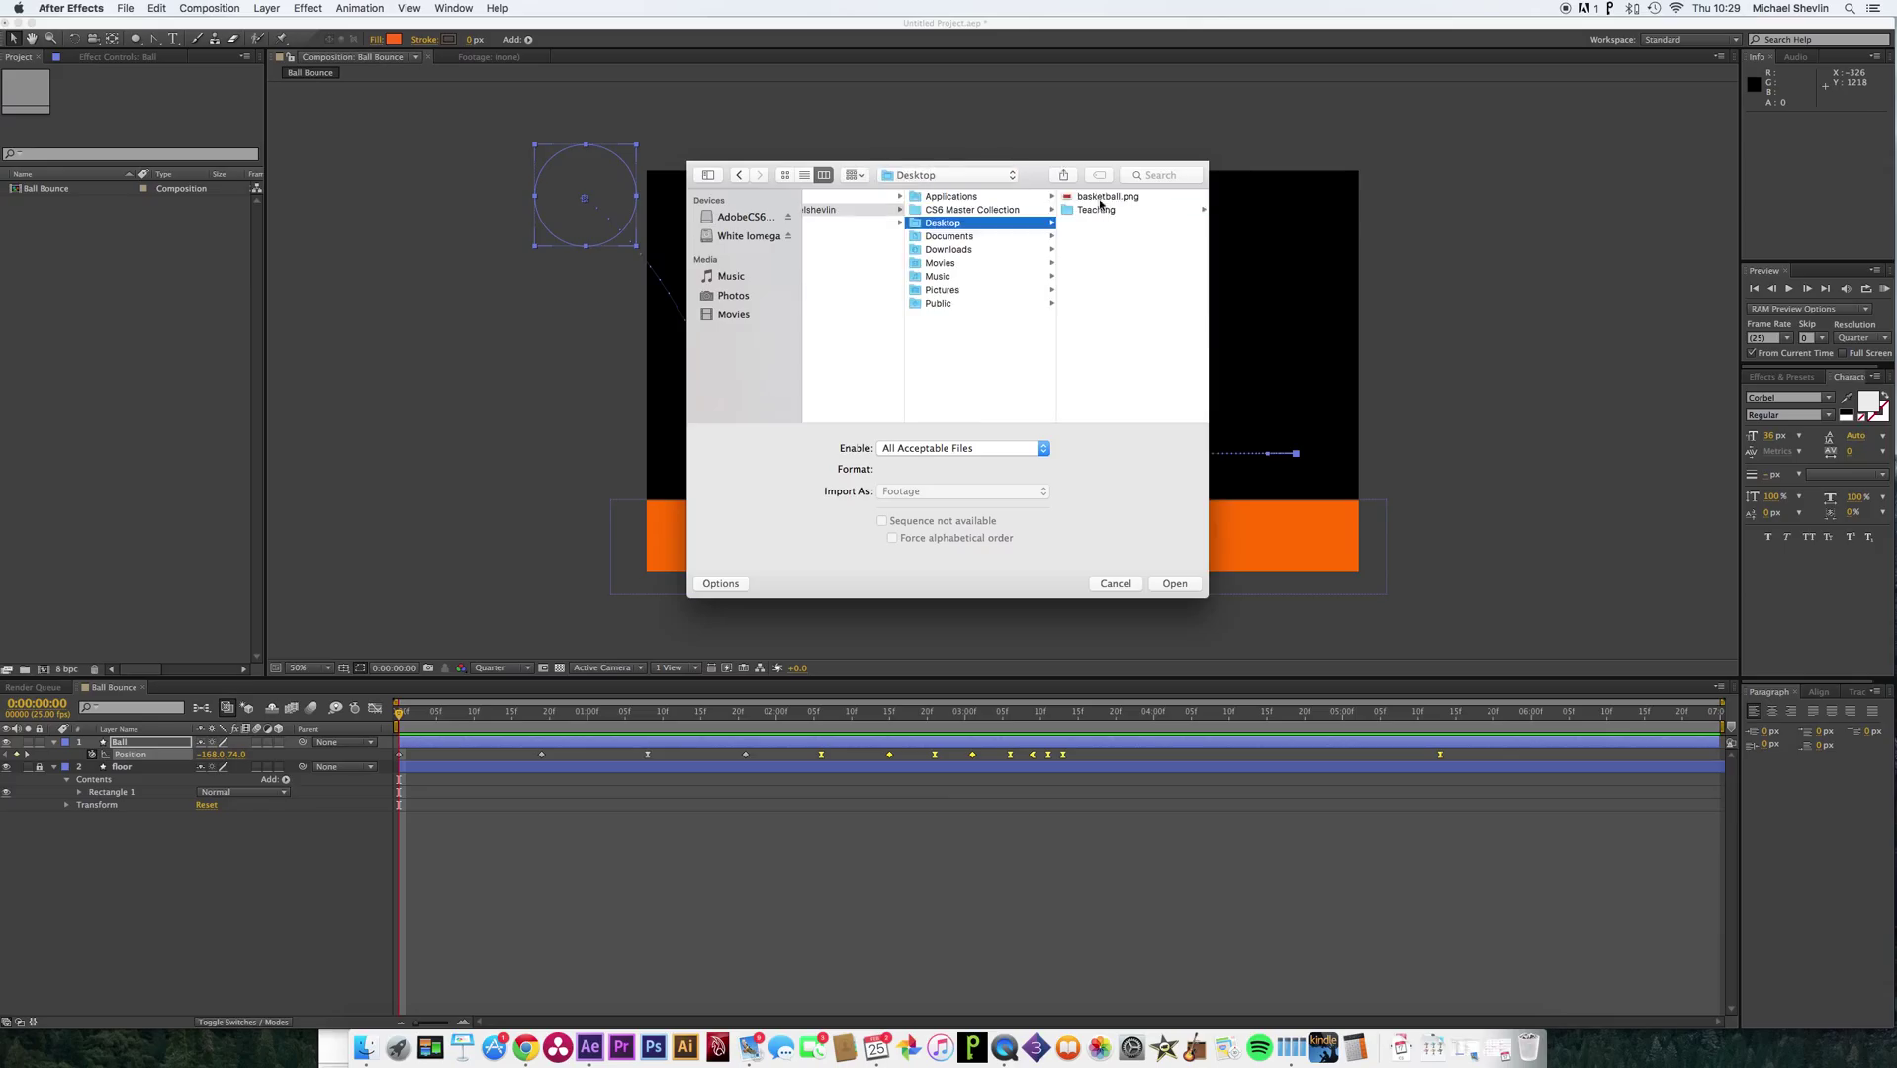
click(1108, 198)
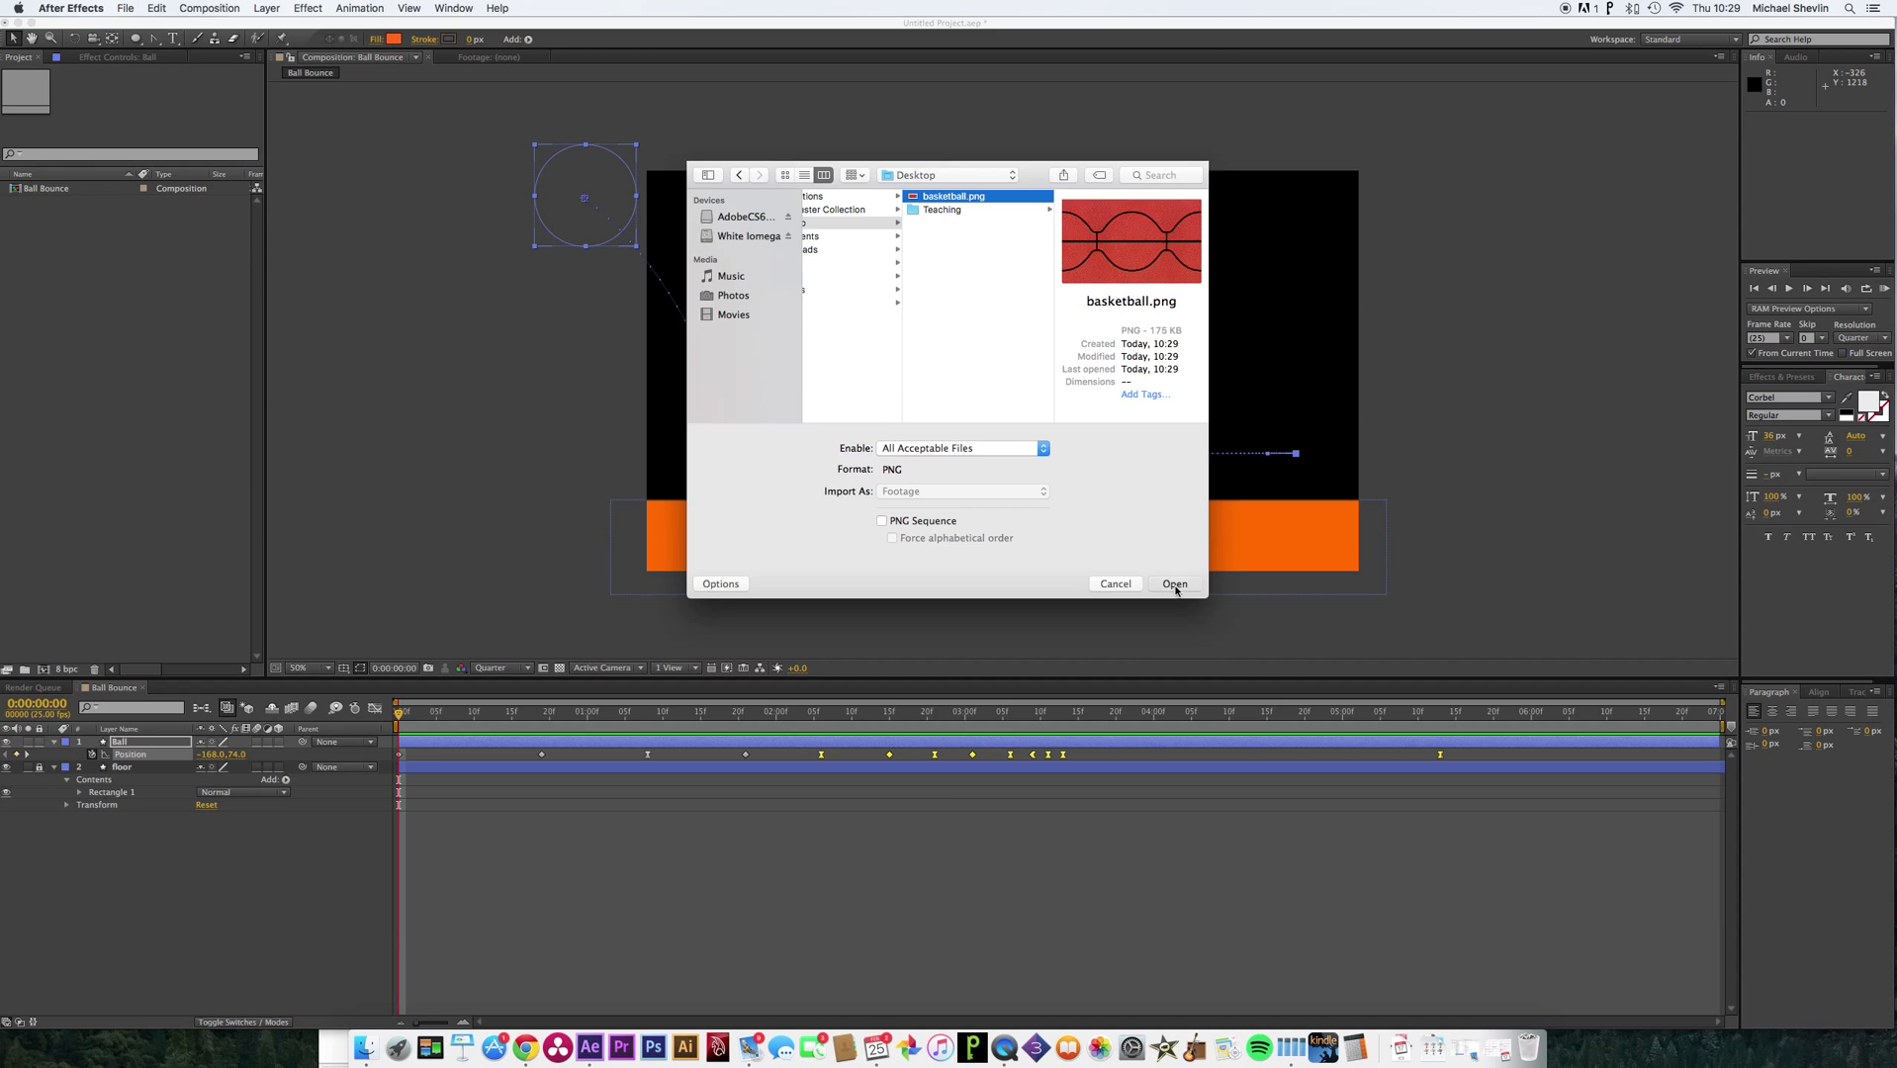
click(1176, 585)
Import the whole Desktop folder into the project as footage and select basketball.png among the project items.
double_click(114, 311)
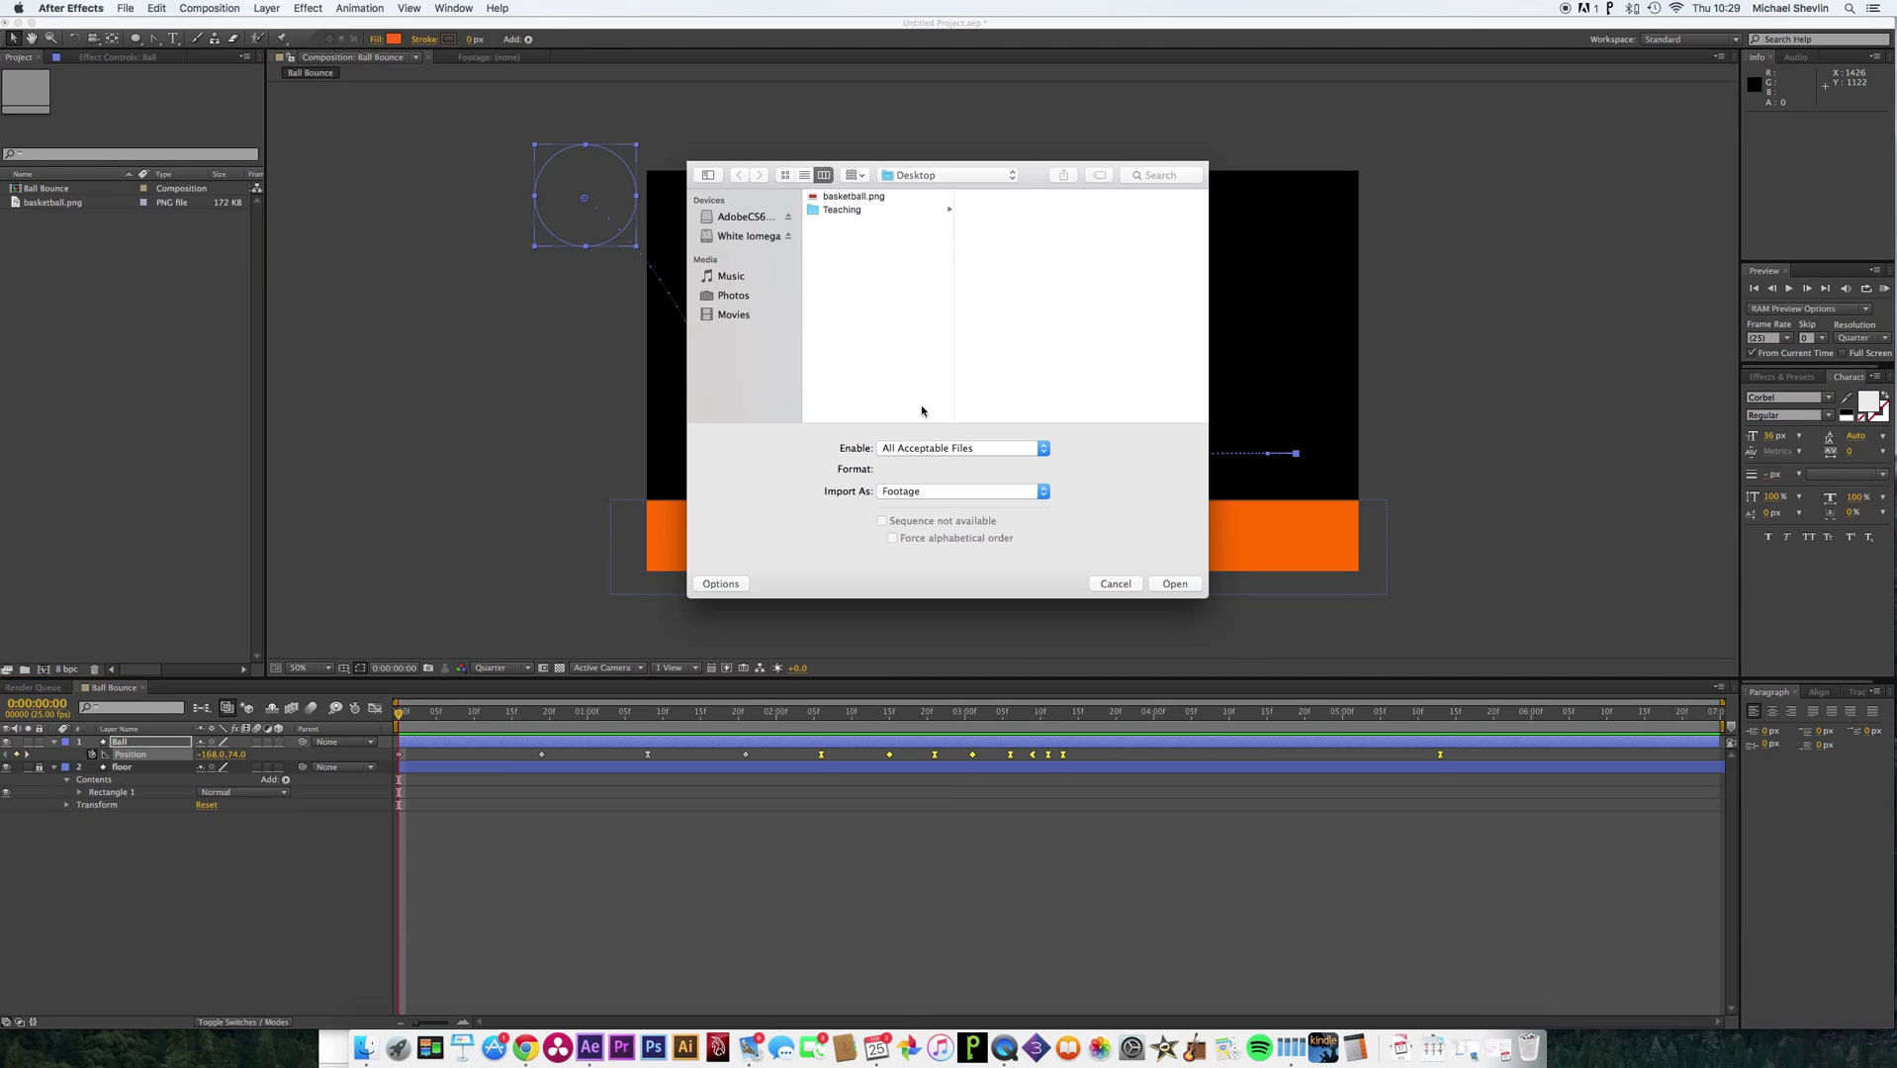
click(1184, 586)
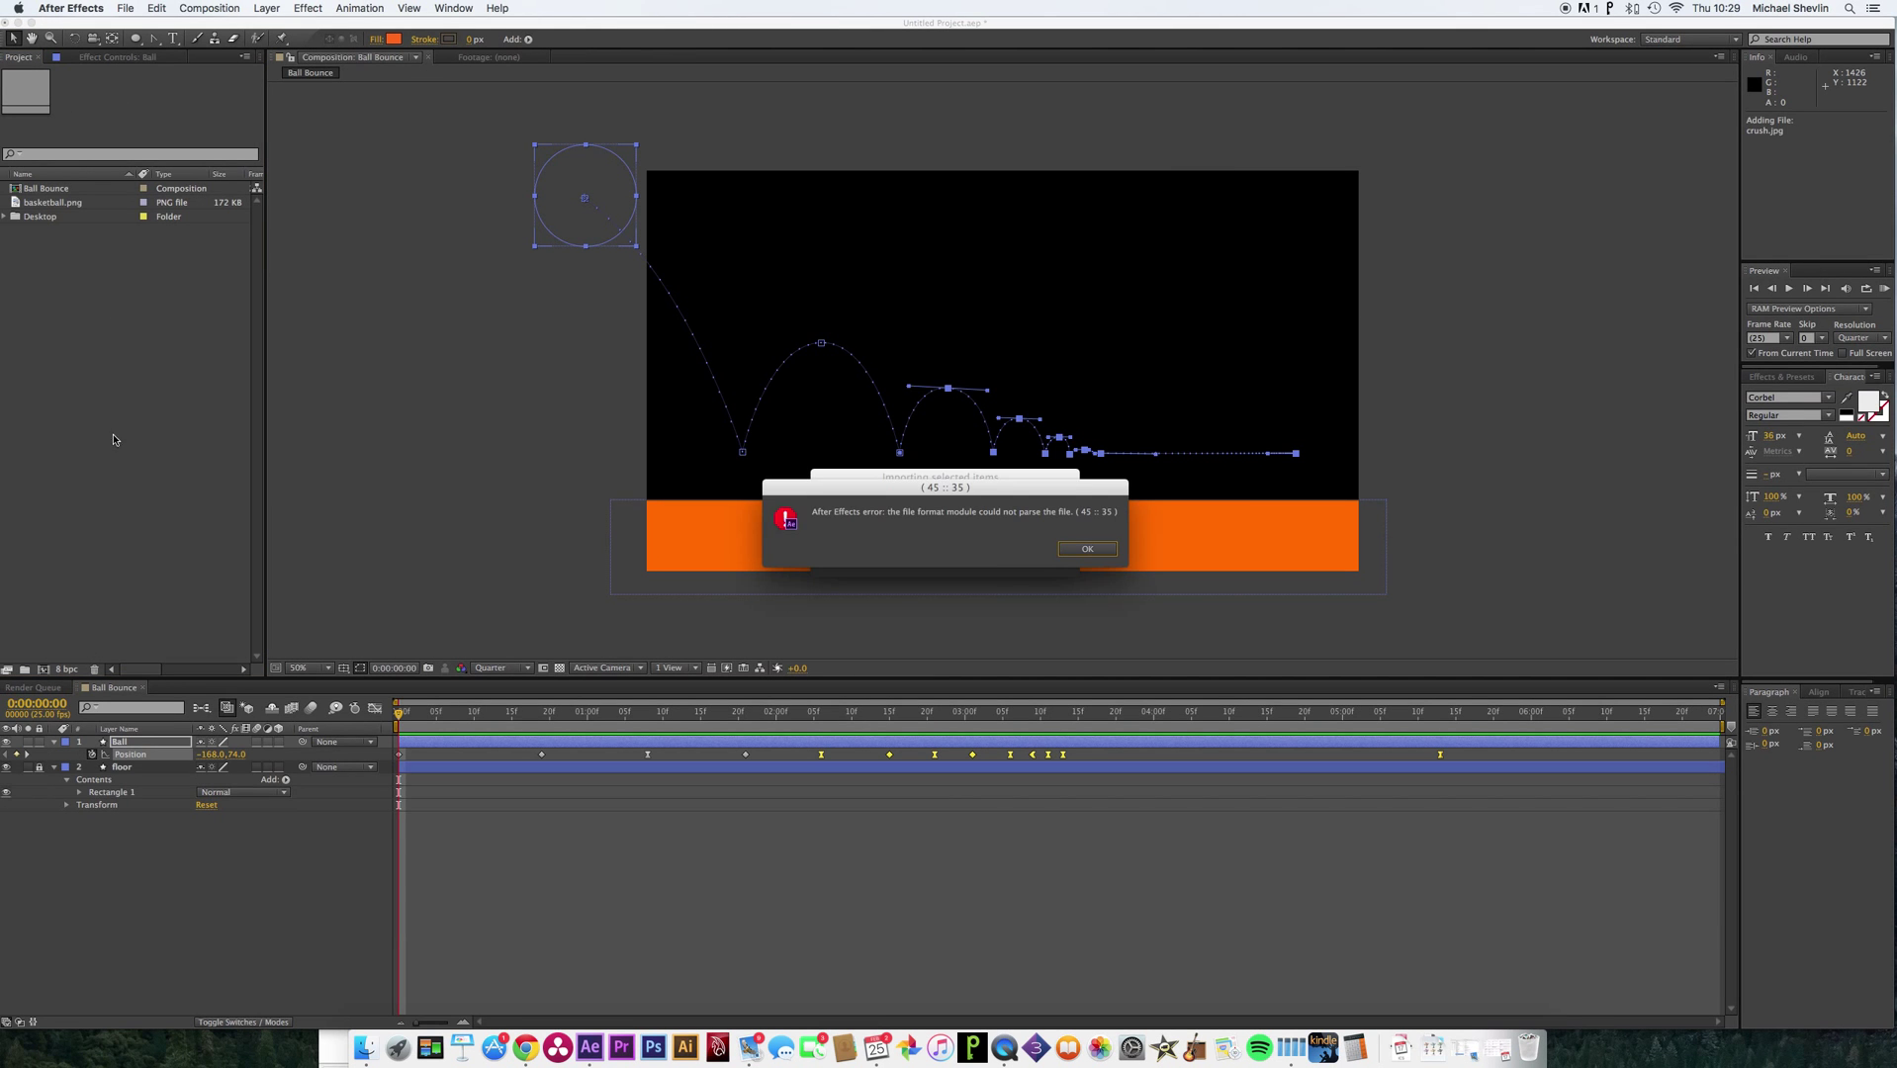
click(1084, 549)
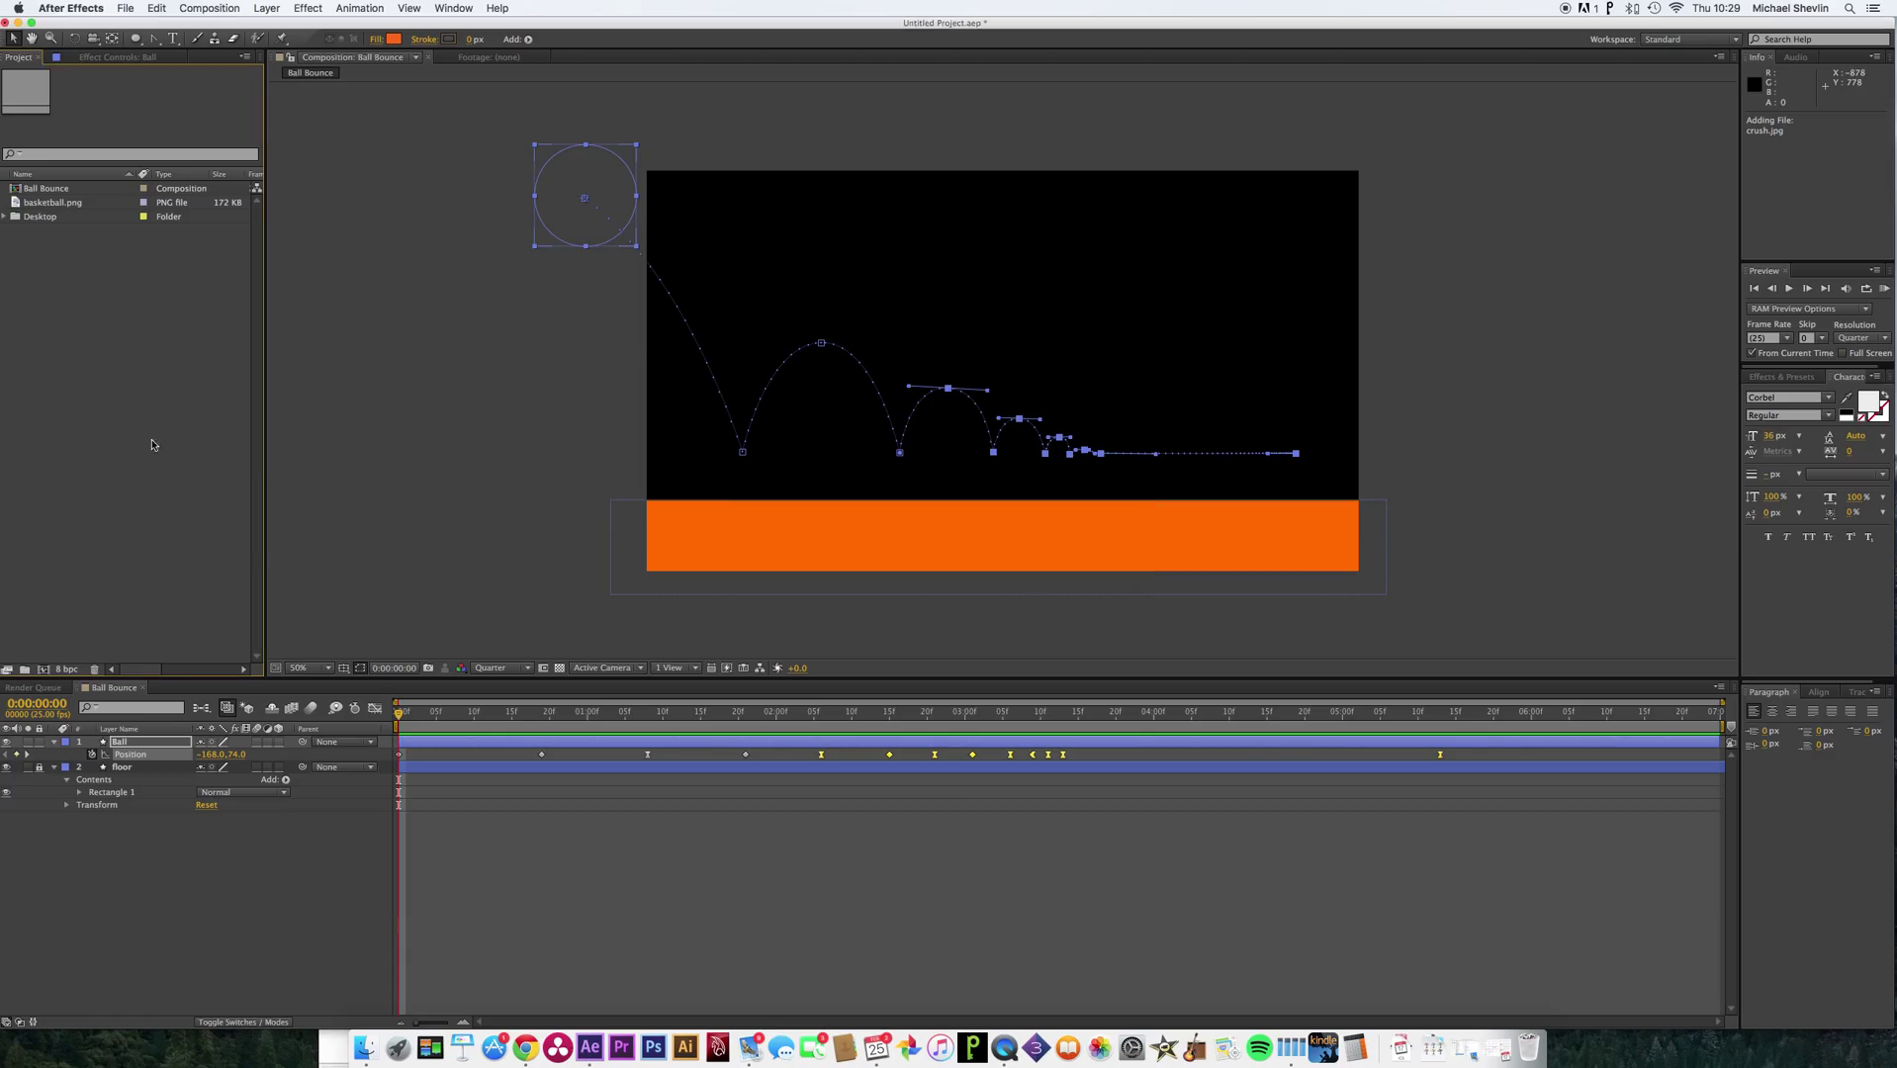
click(44, 216)
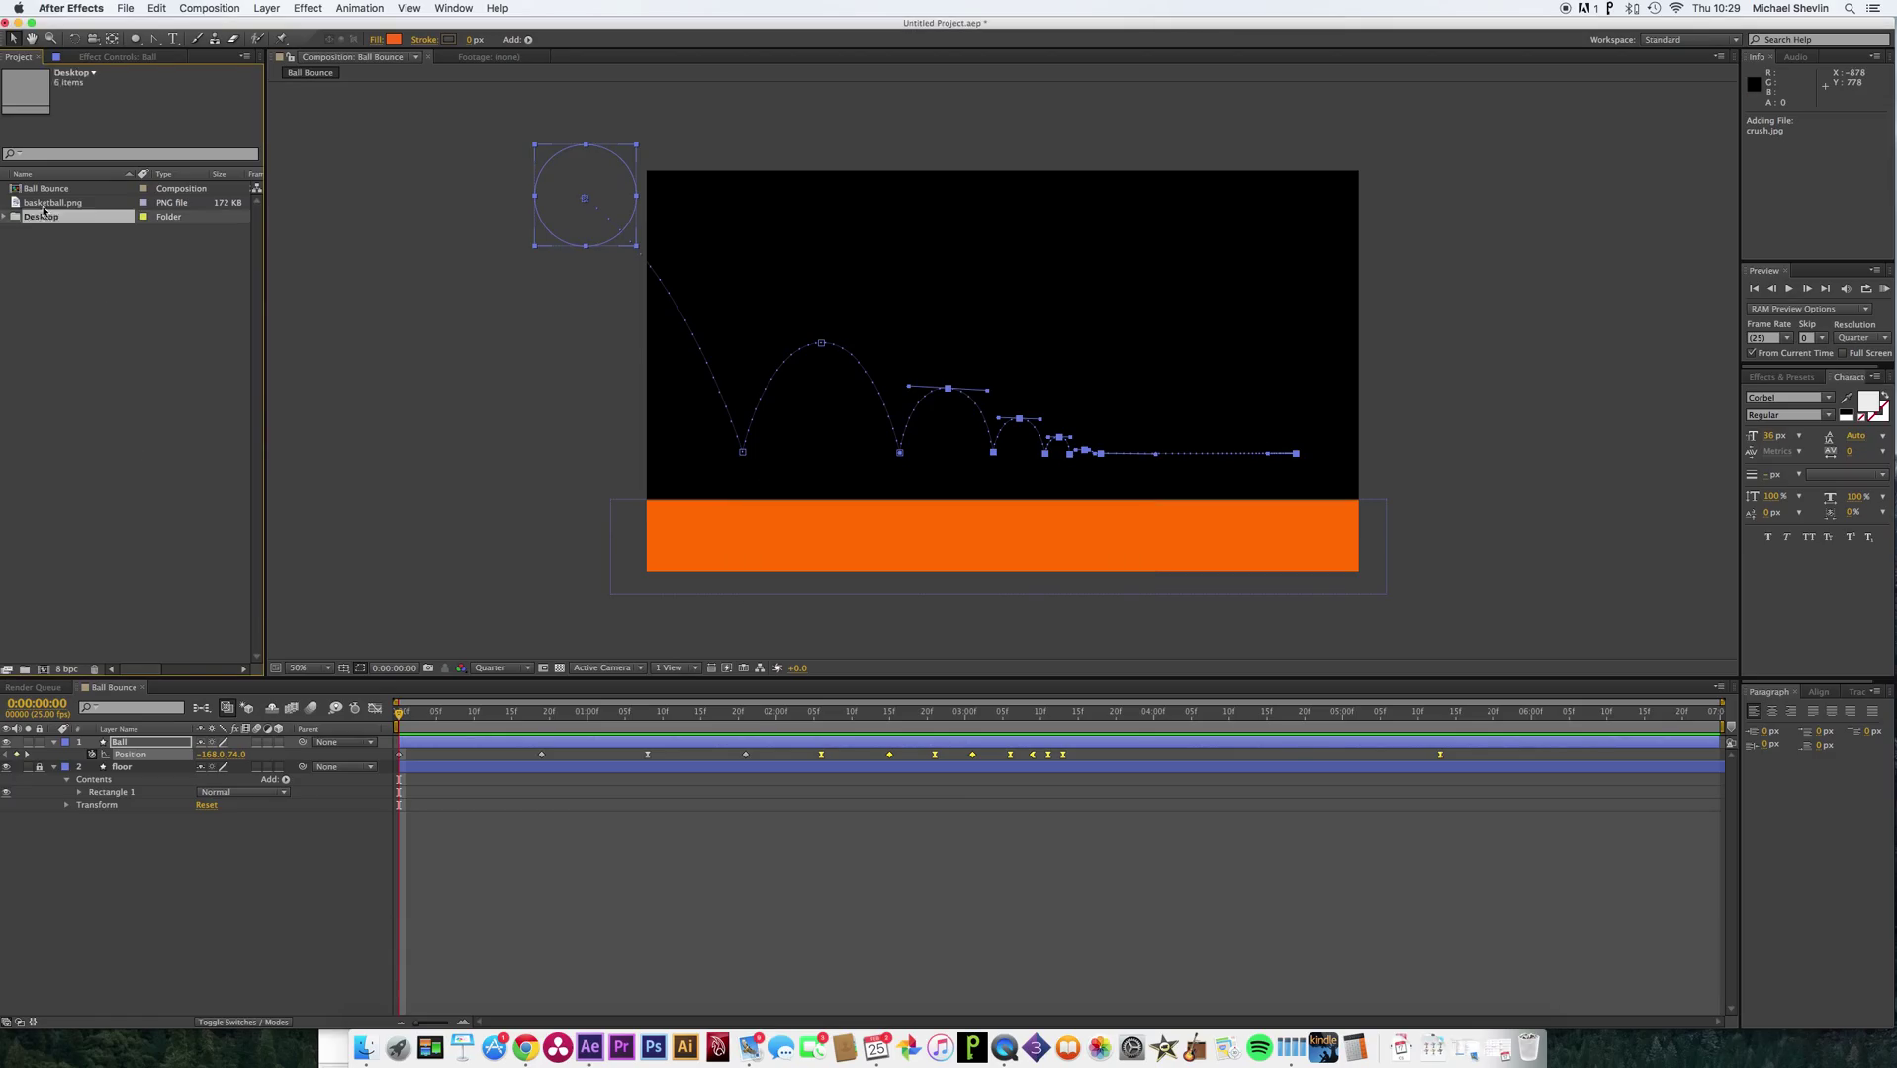
click(47, 202)
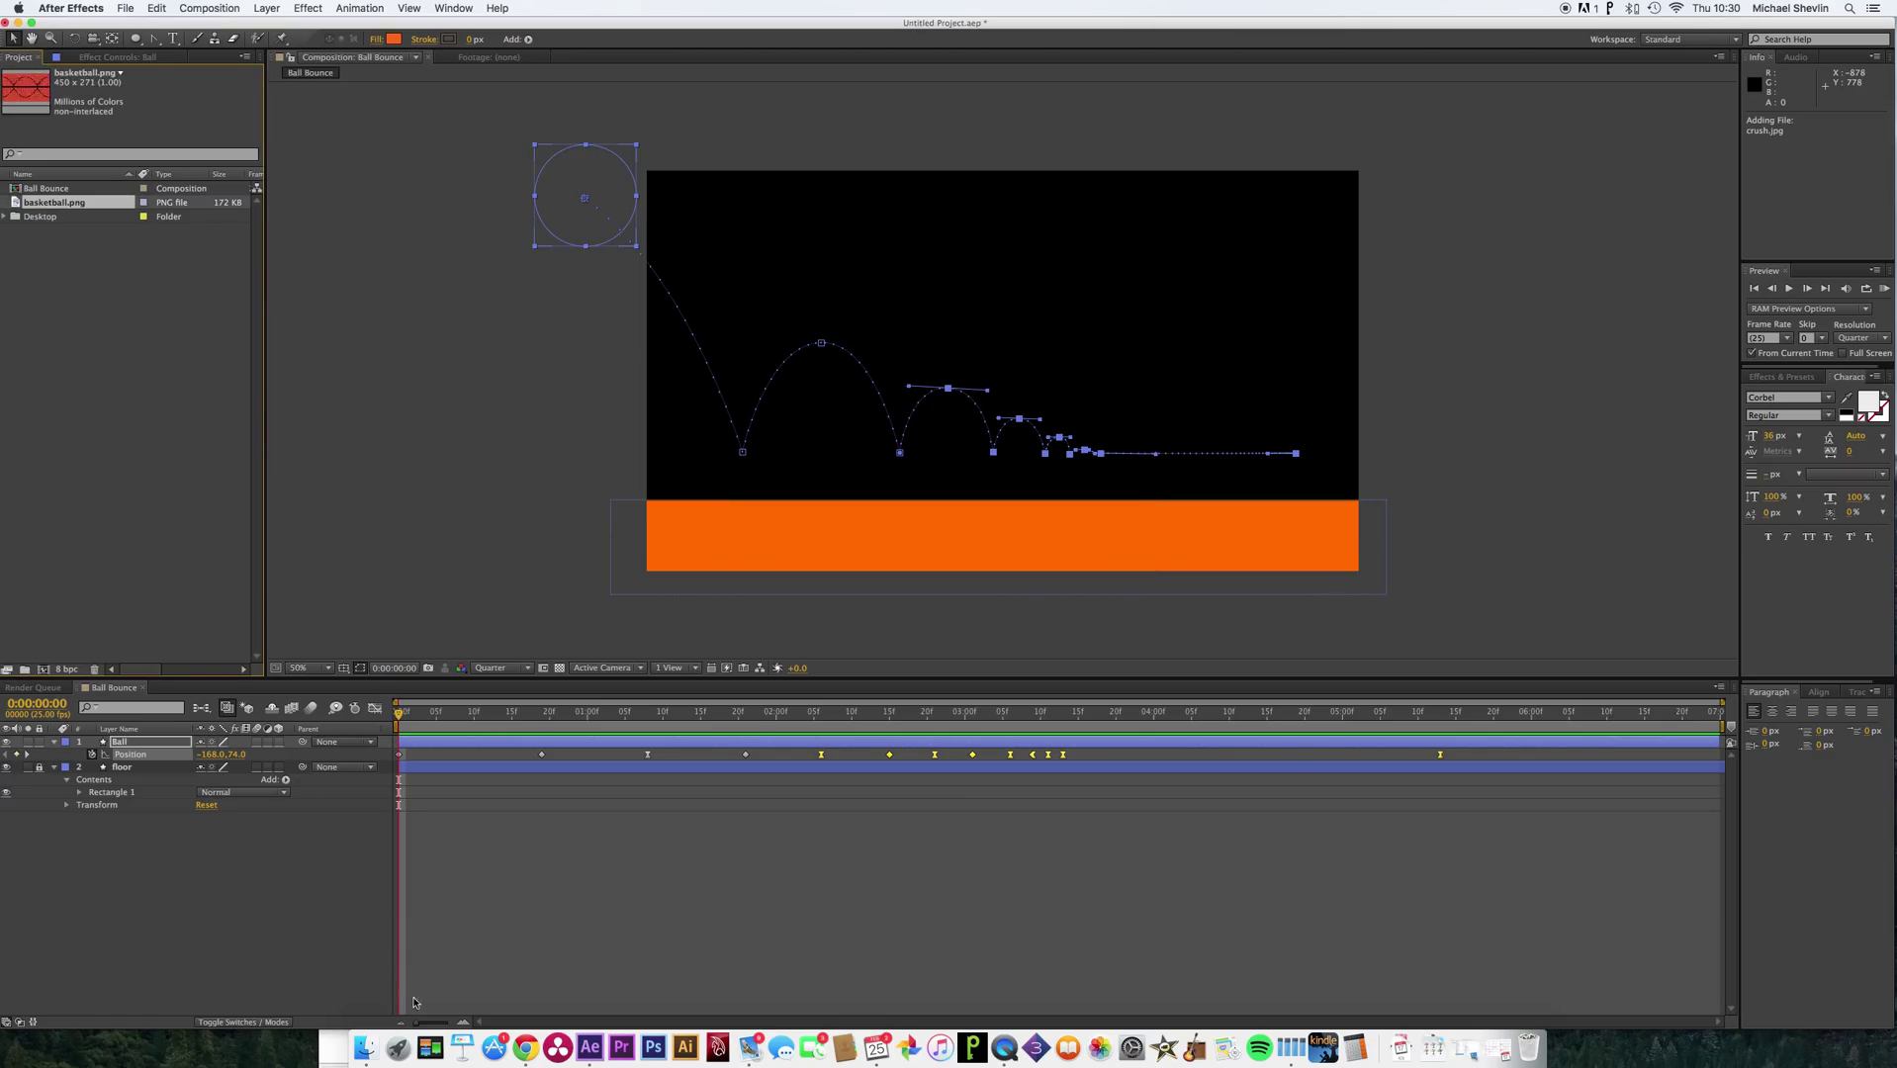
Switch to Chrome and search Google for "wooden floor texture".
click(526, 1048)
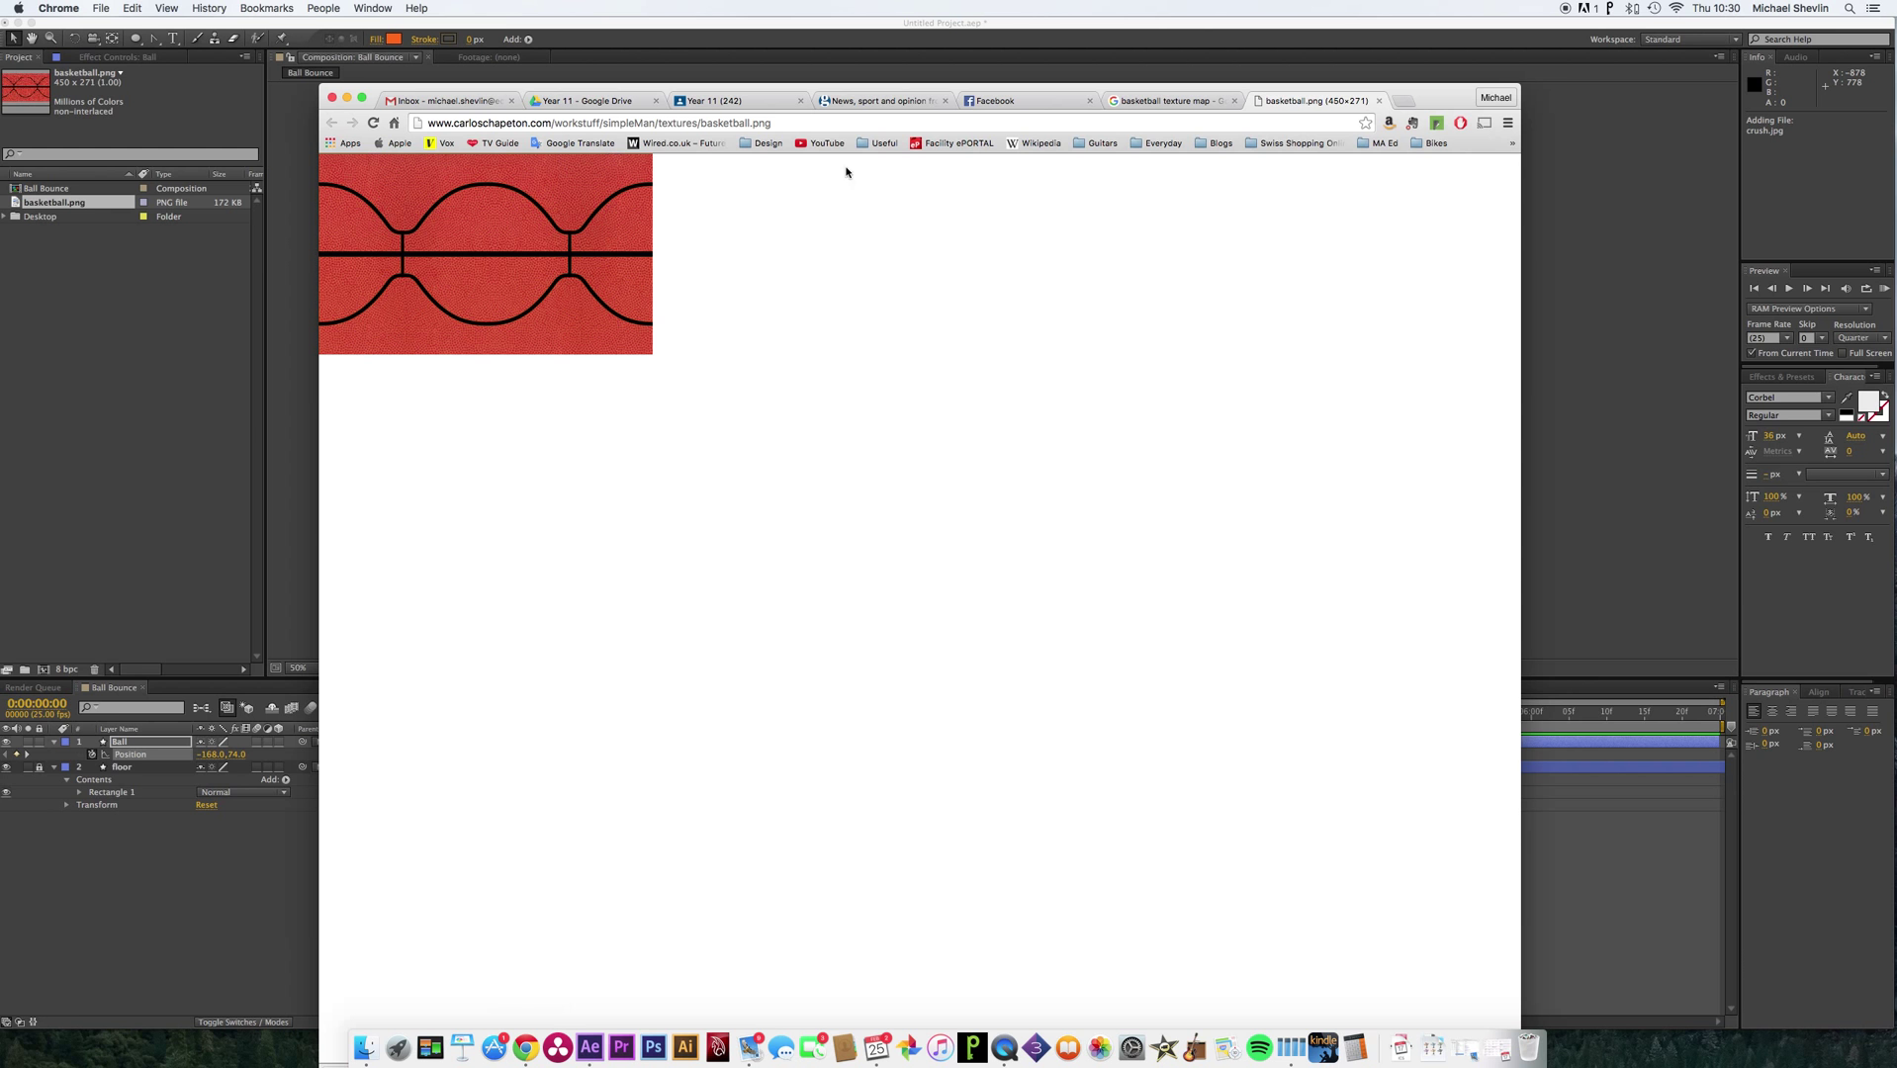
click(772, 126)
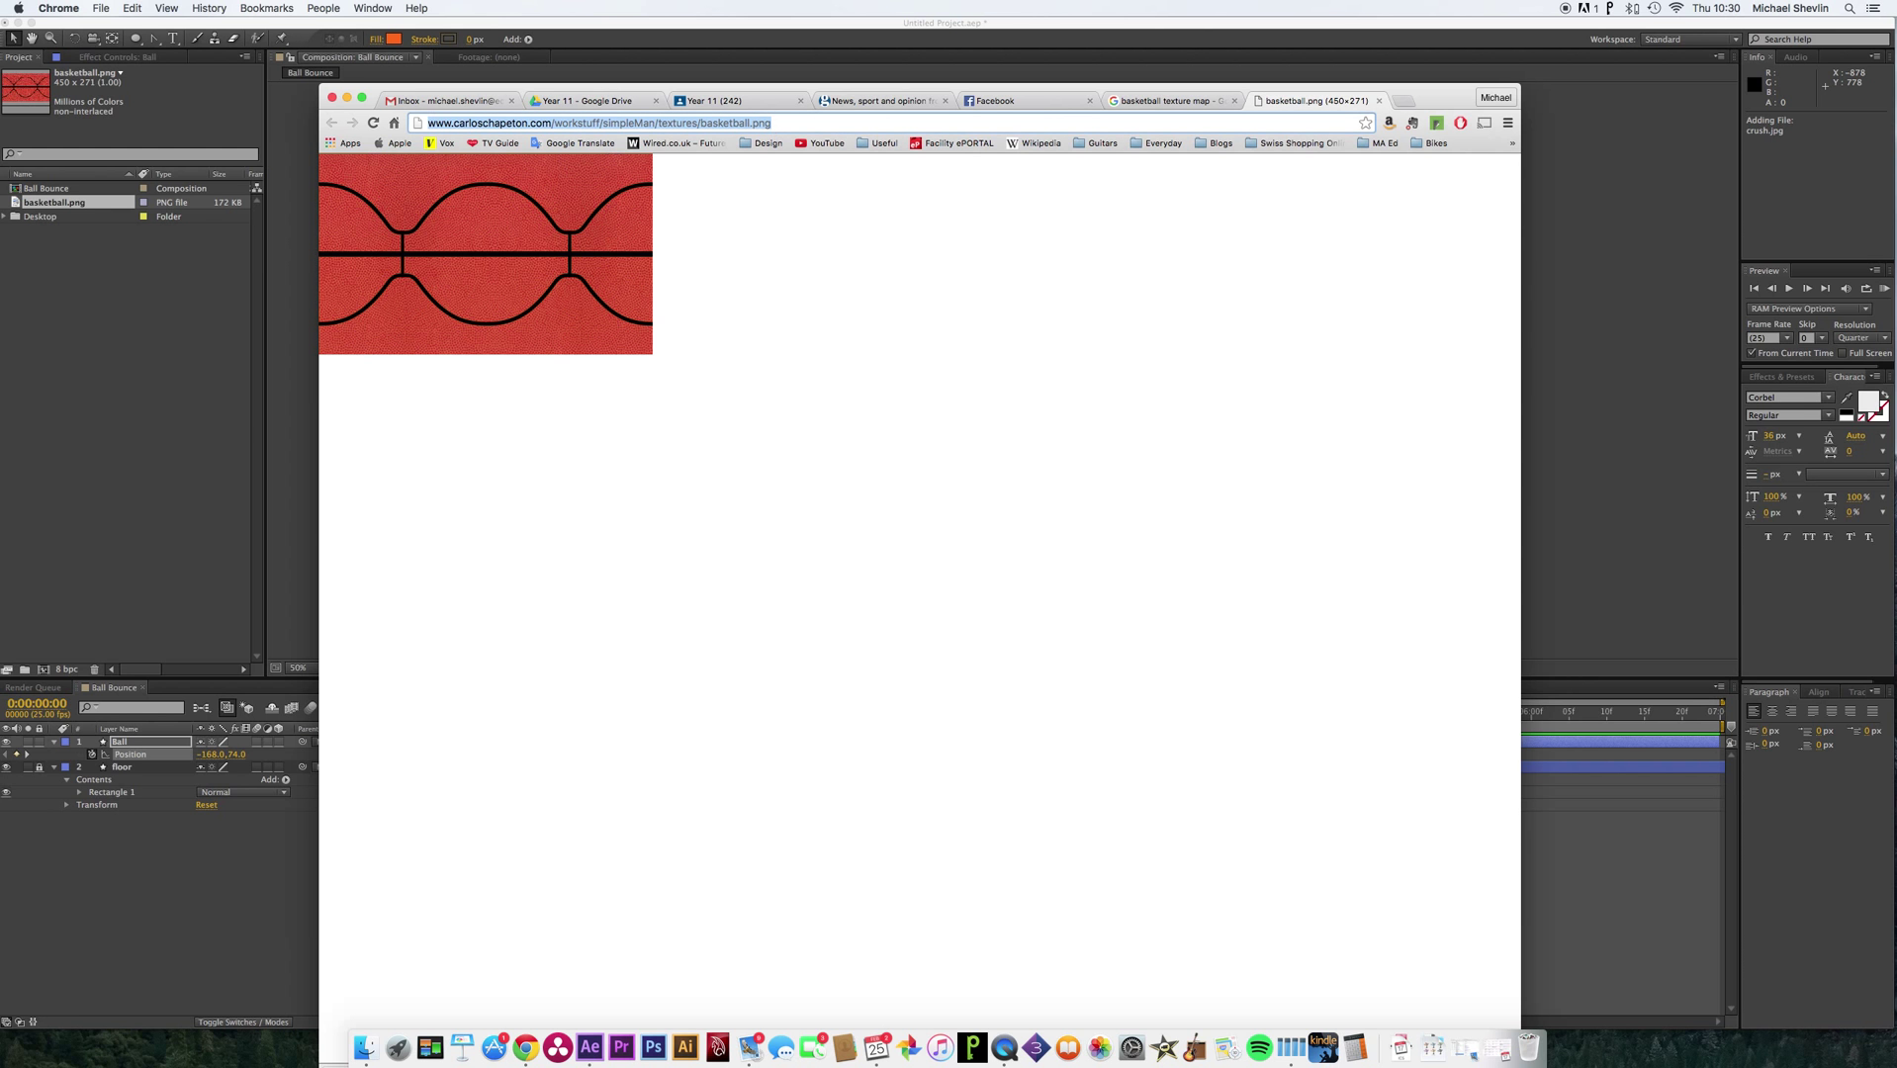
text(wooden floor texture)
key(Return)
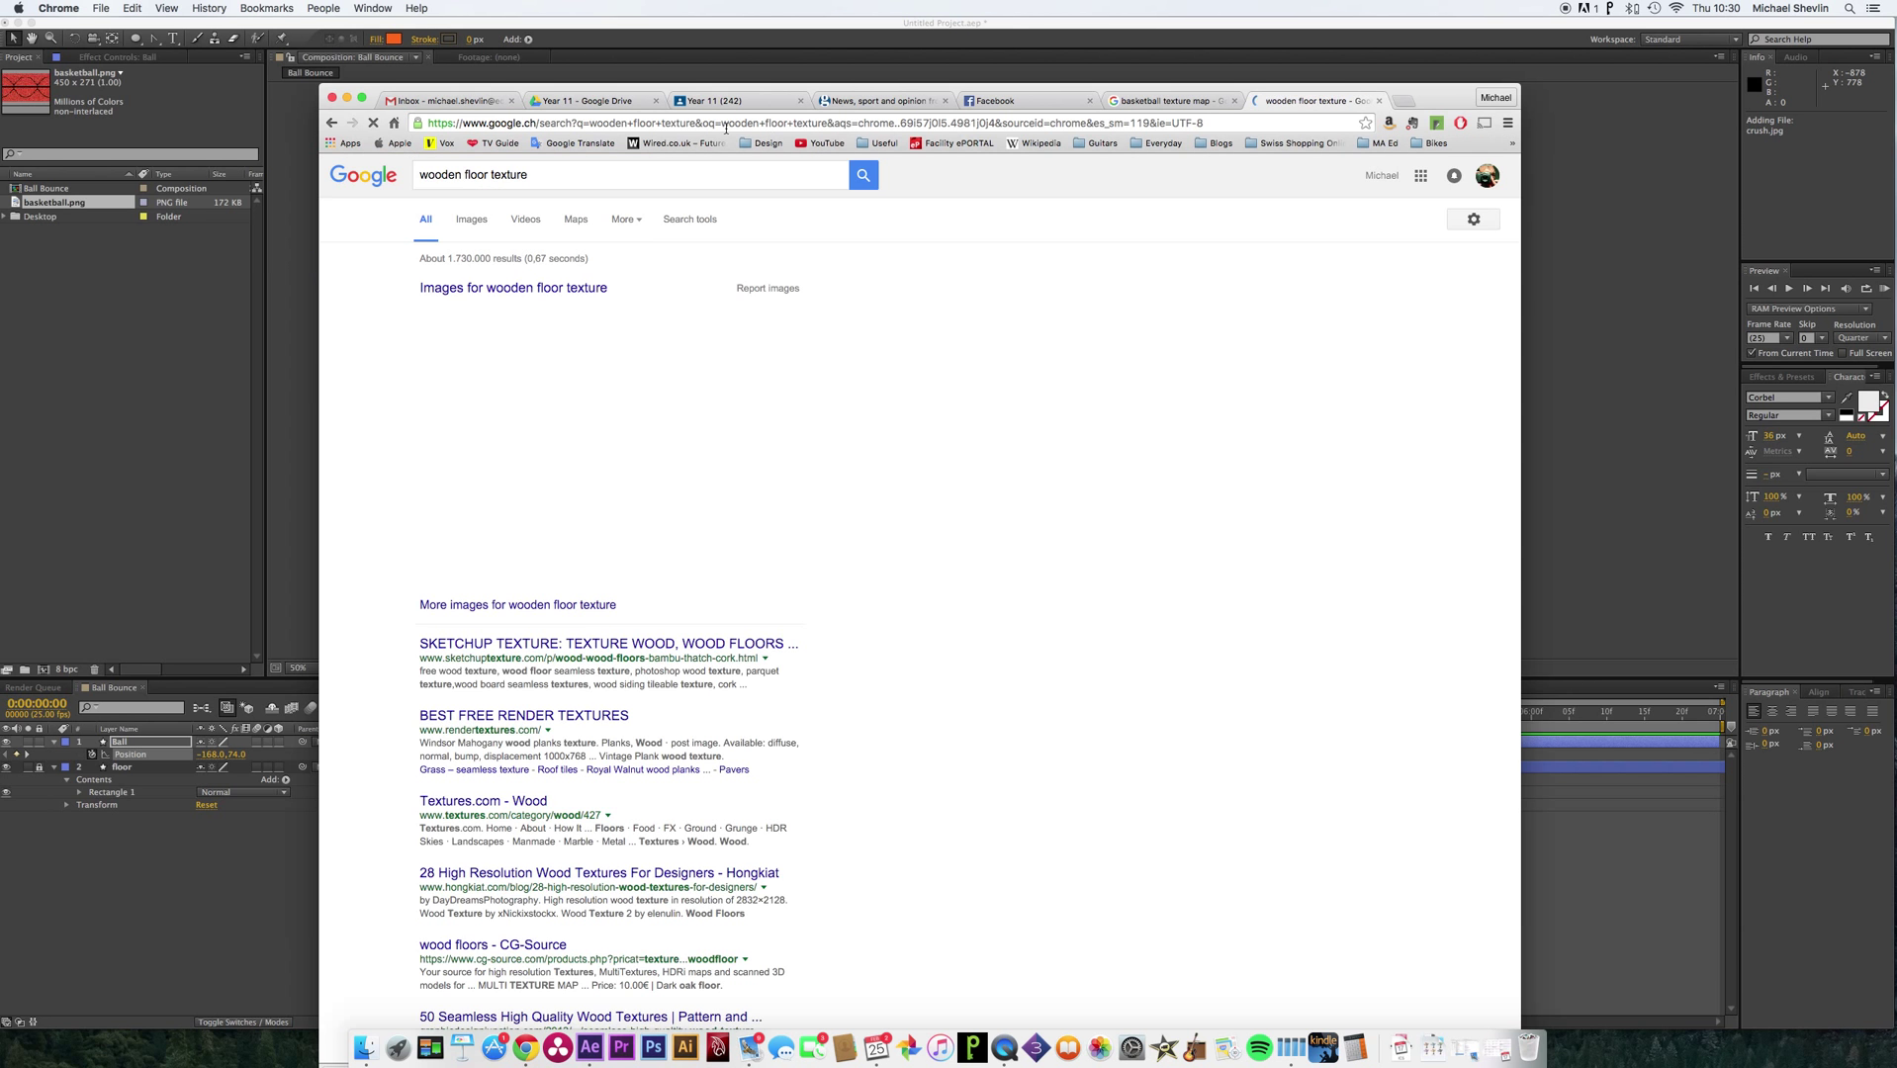
Change the Google search to "basketball court floor texture" and show the image results.
click(432, 174)
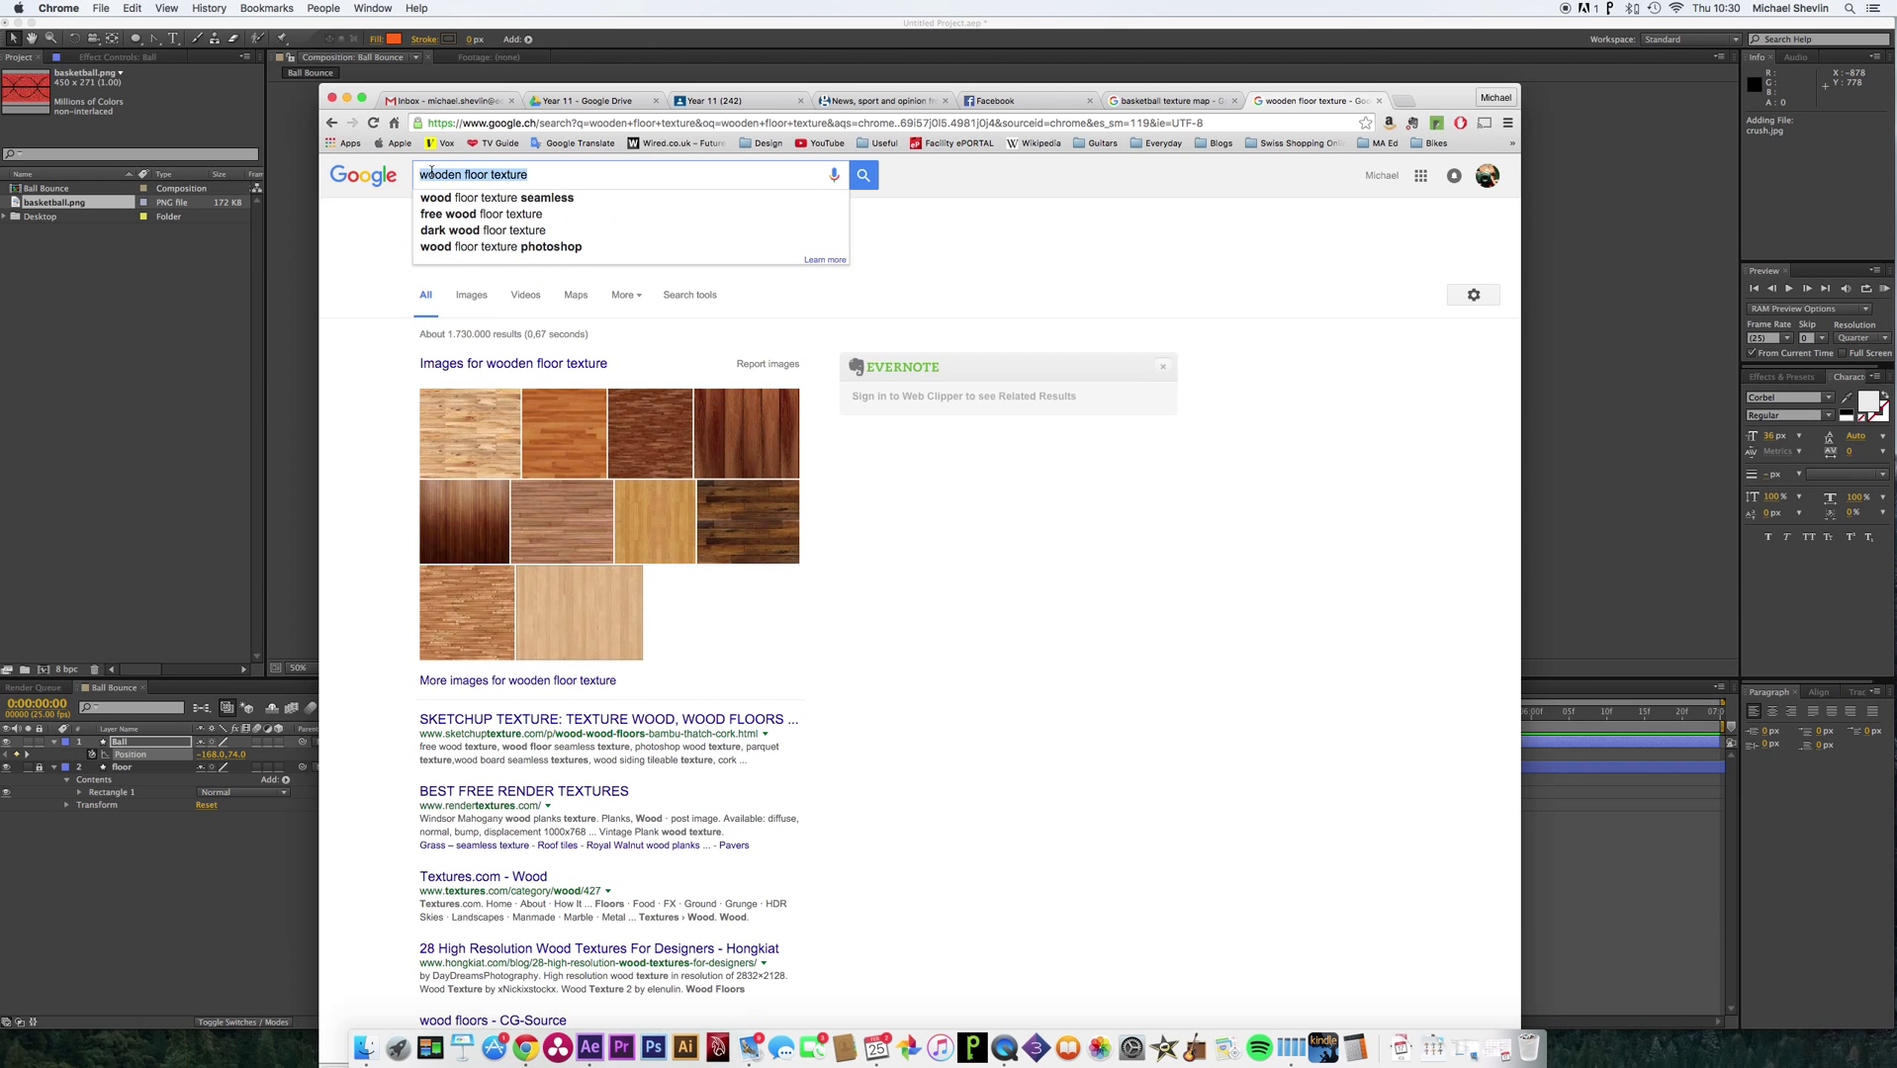
double_click(431, 174)
text(basketball)
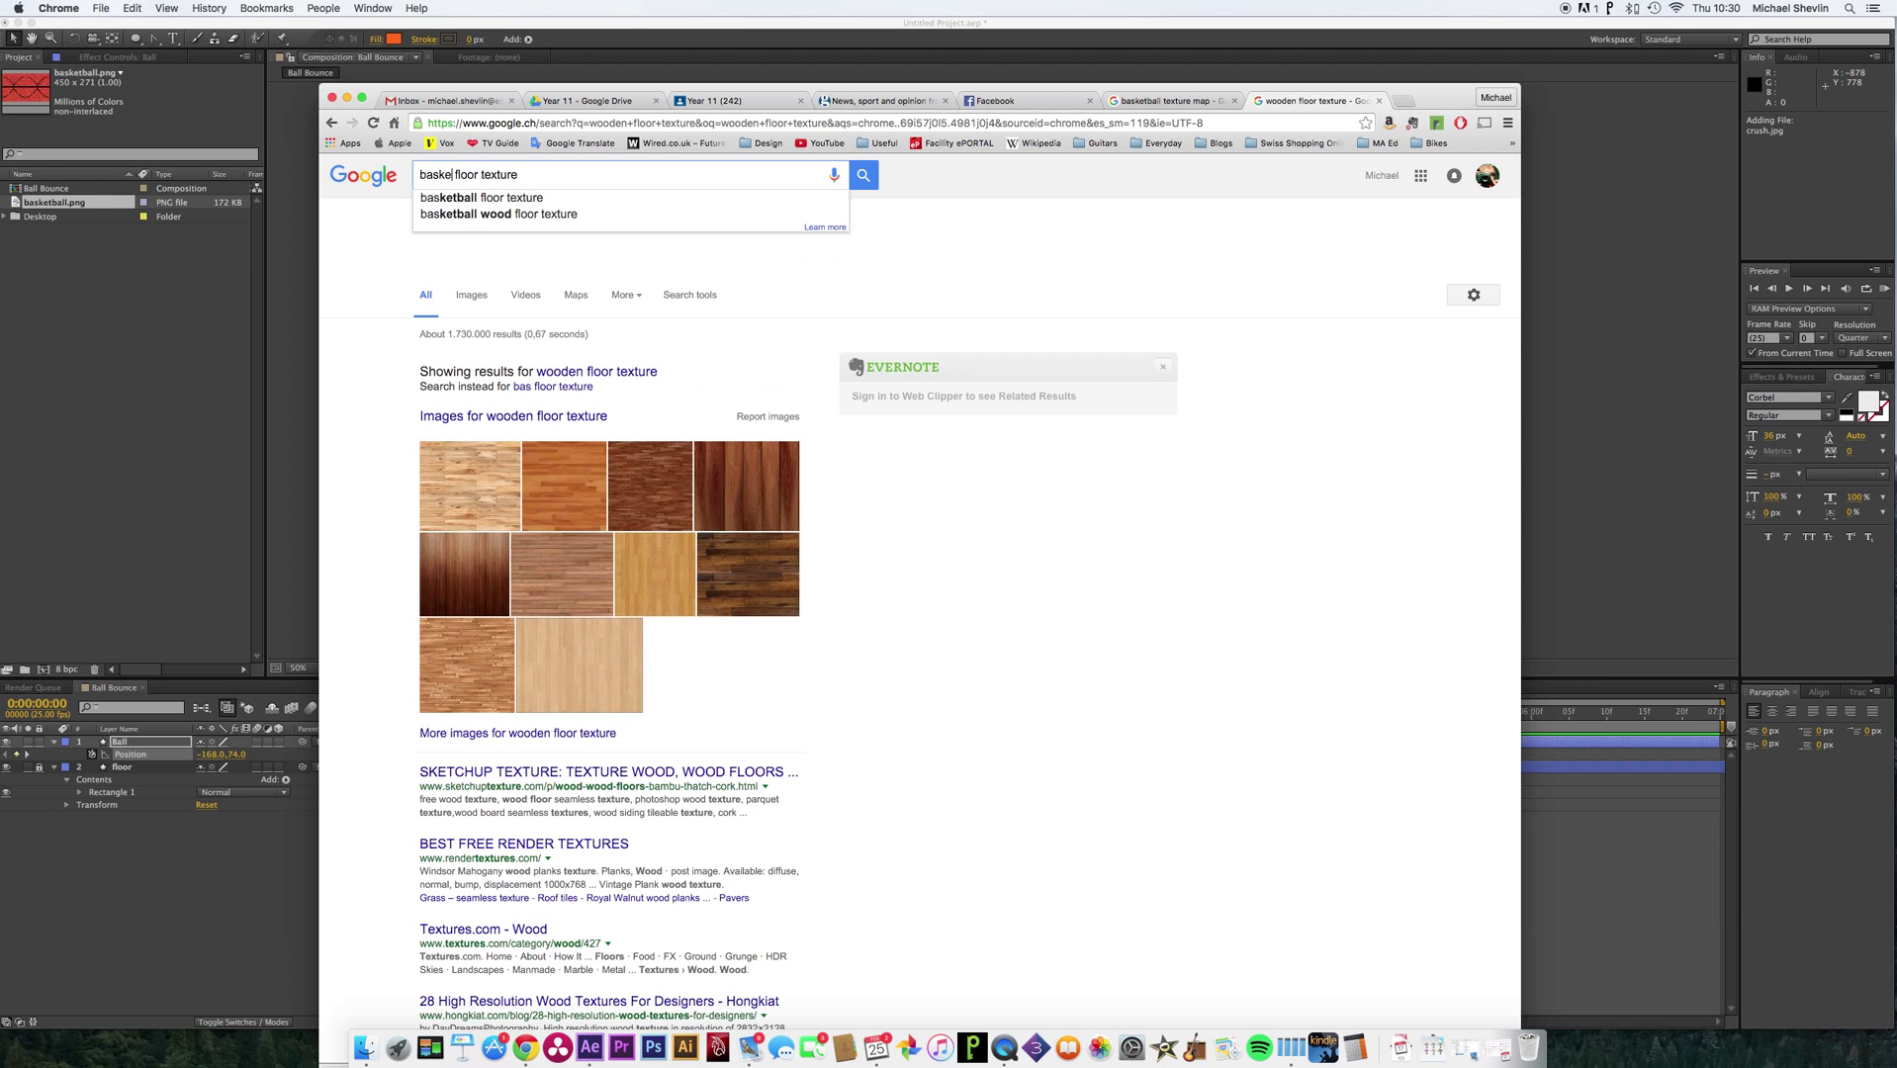
text( court)
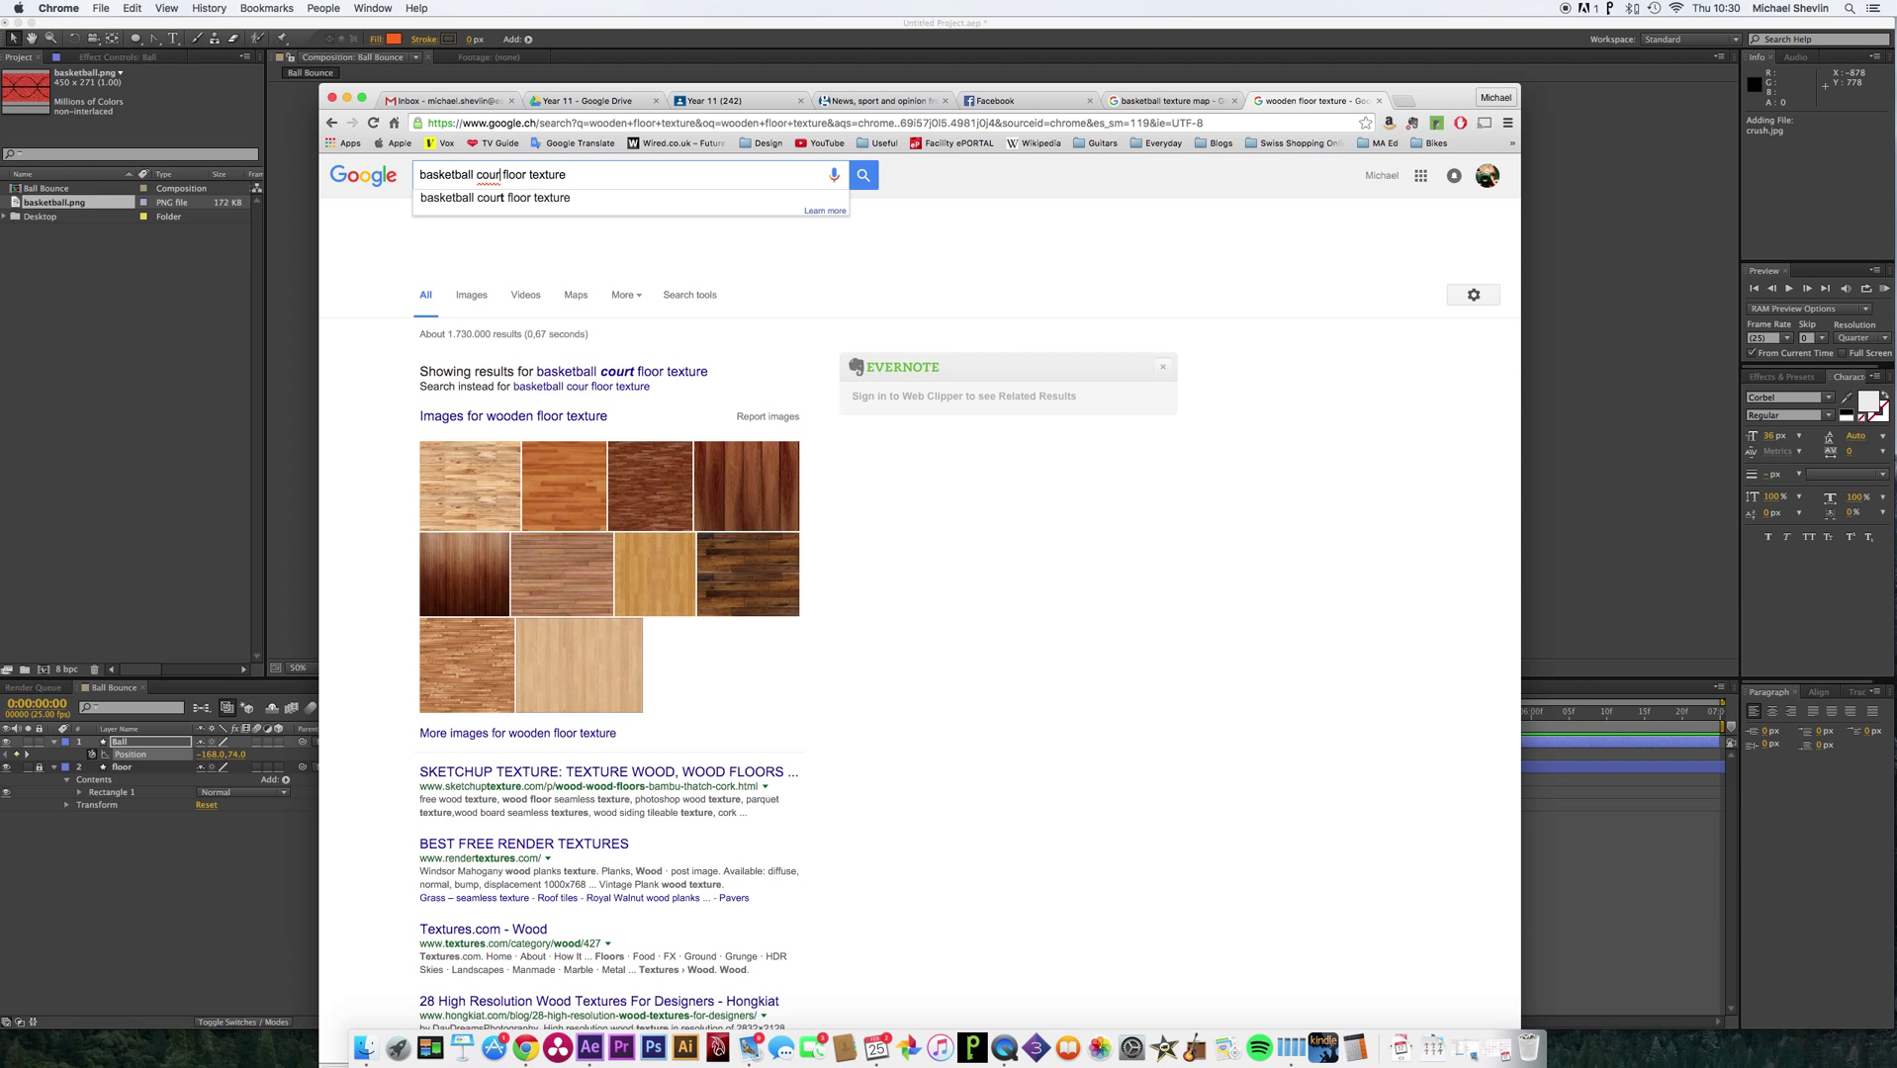
key(Return)
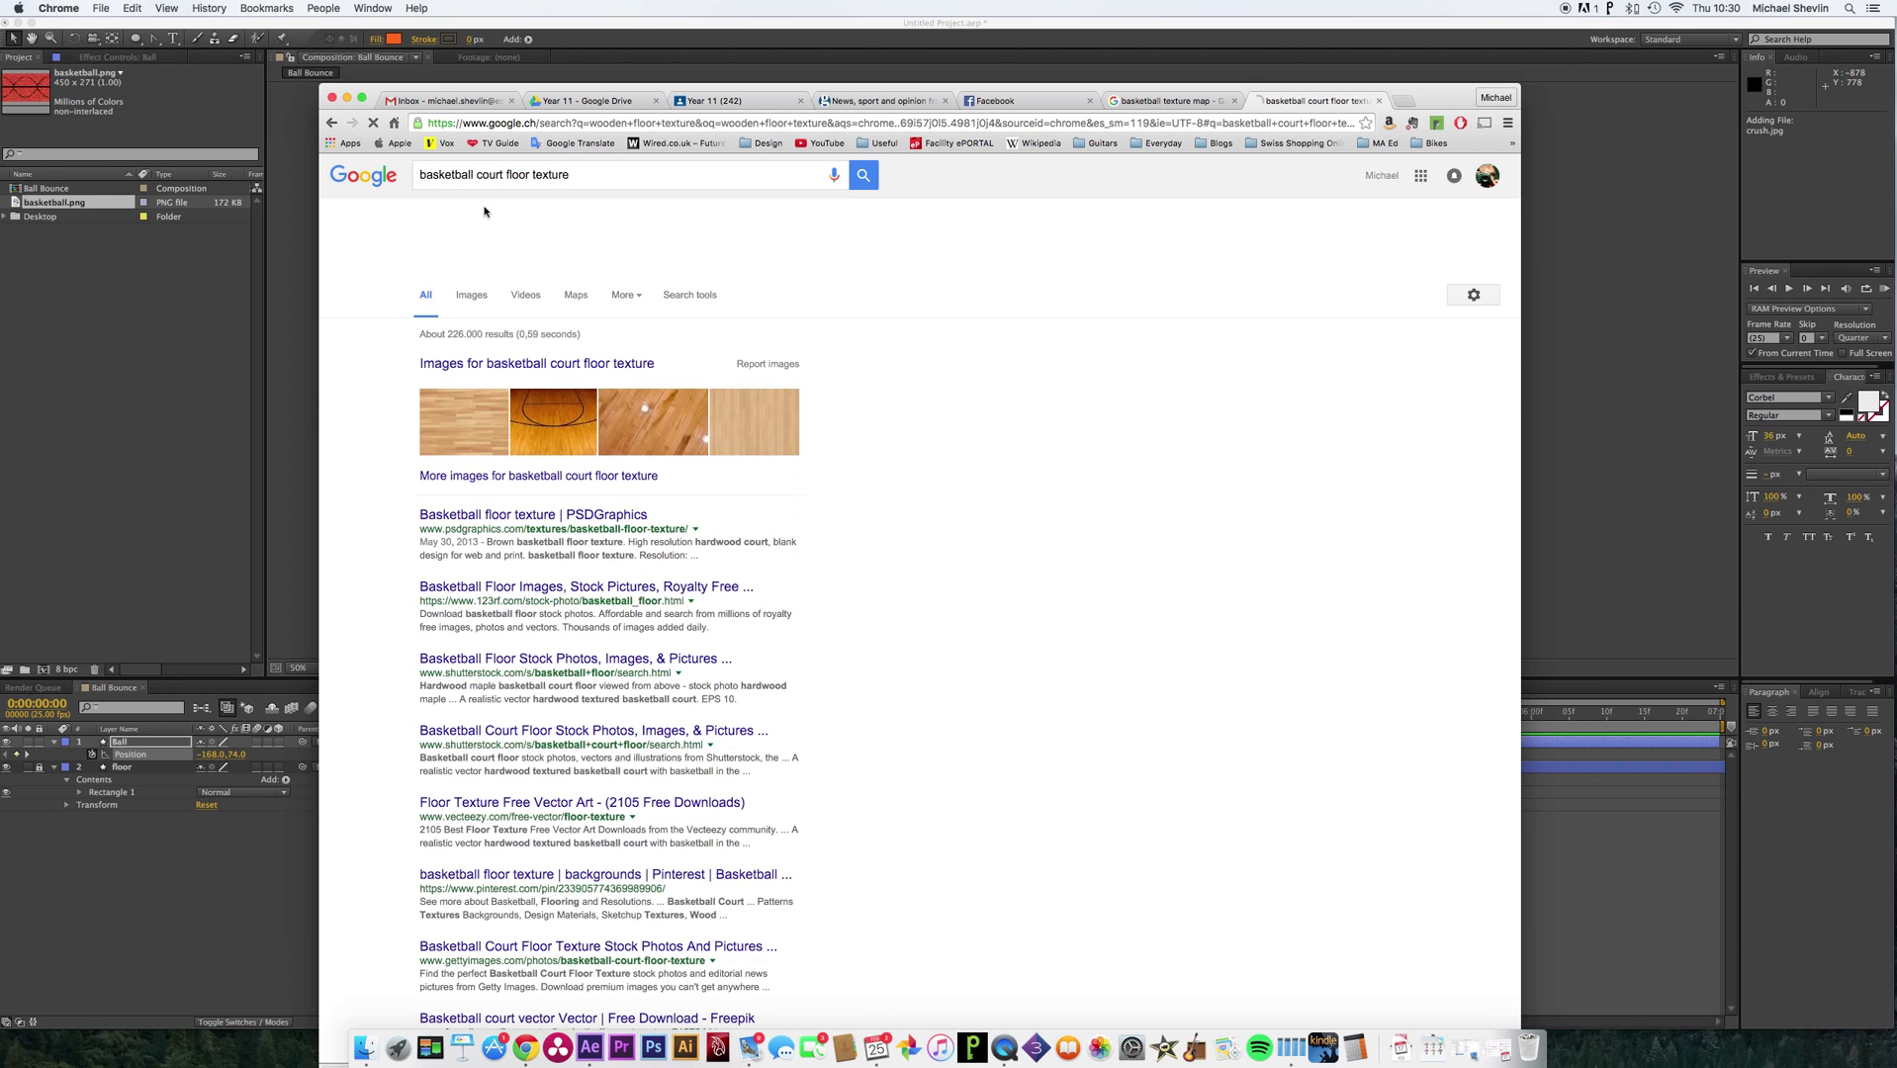
click(465, 293)
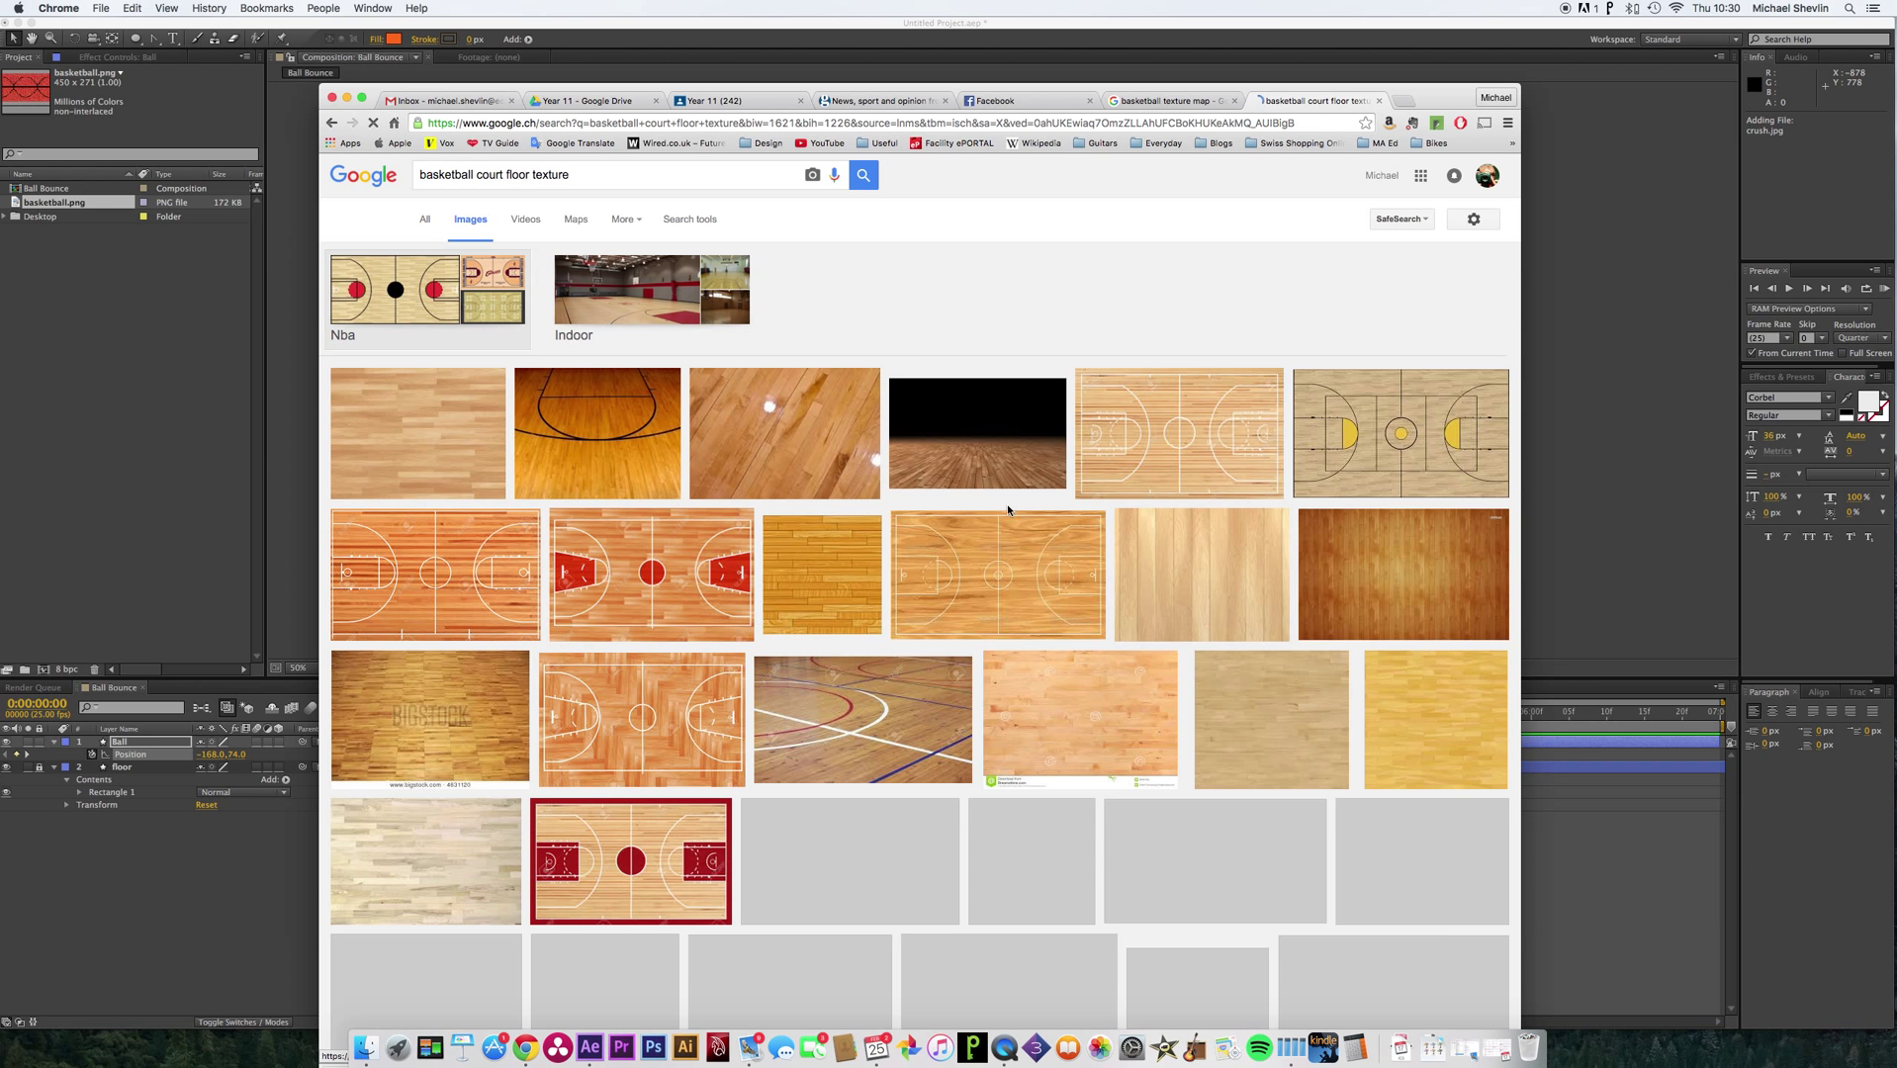
Limit the basketball court floor image results to the Large size.
click(689, 219)
click(435, 259)
click(441, 303)
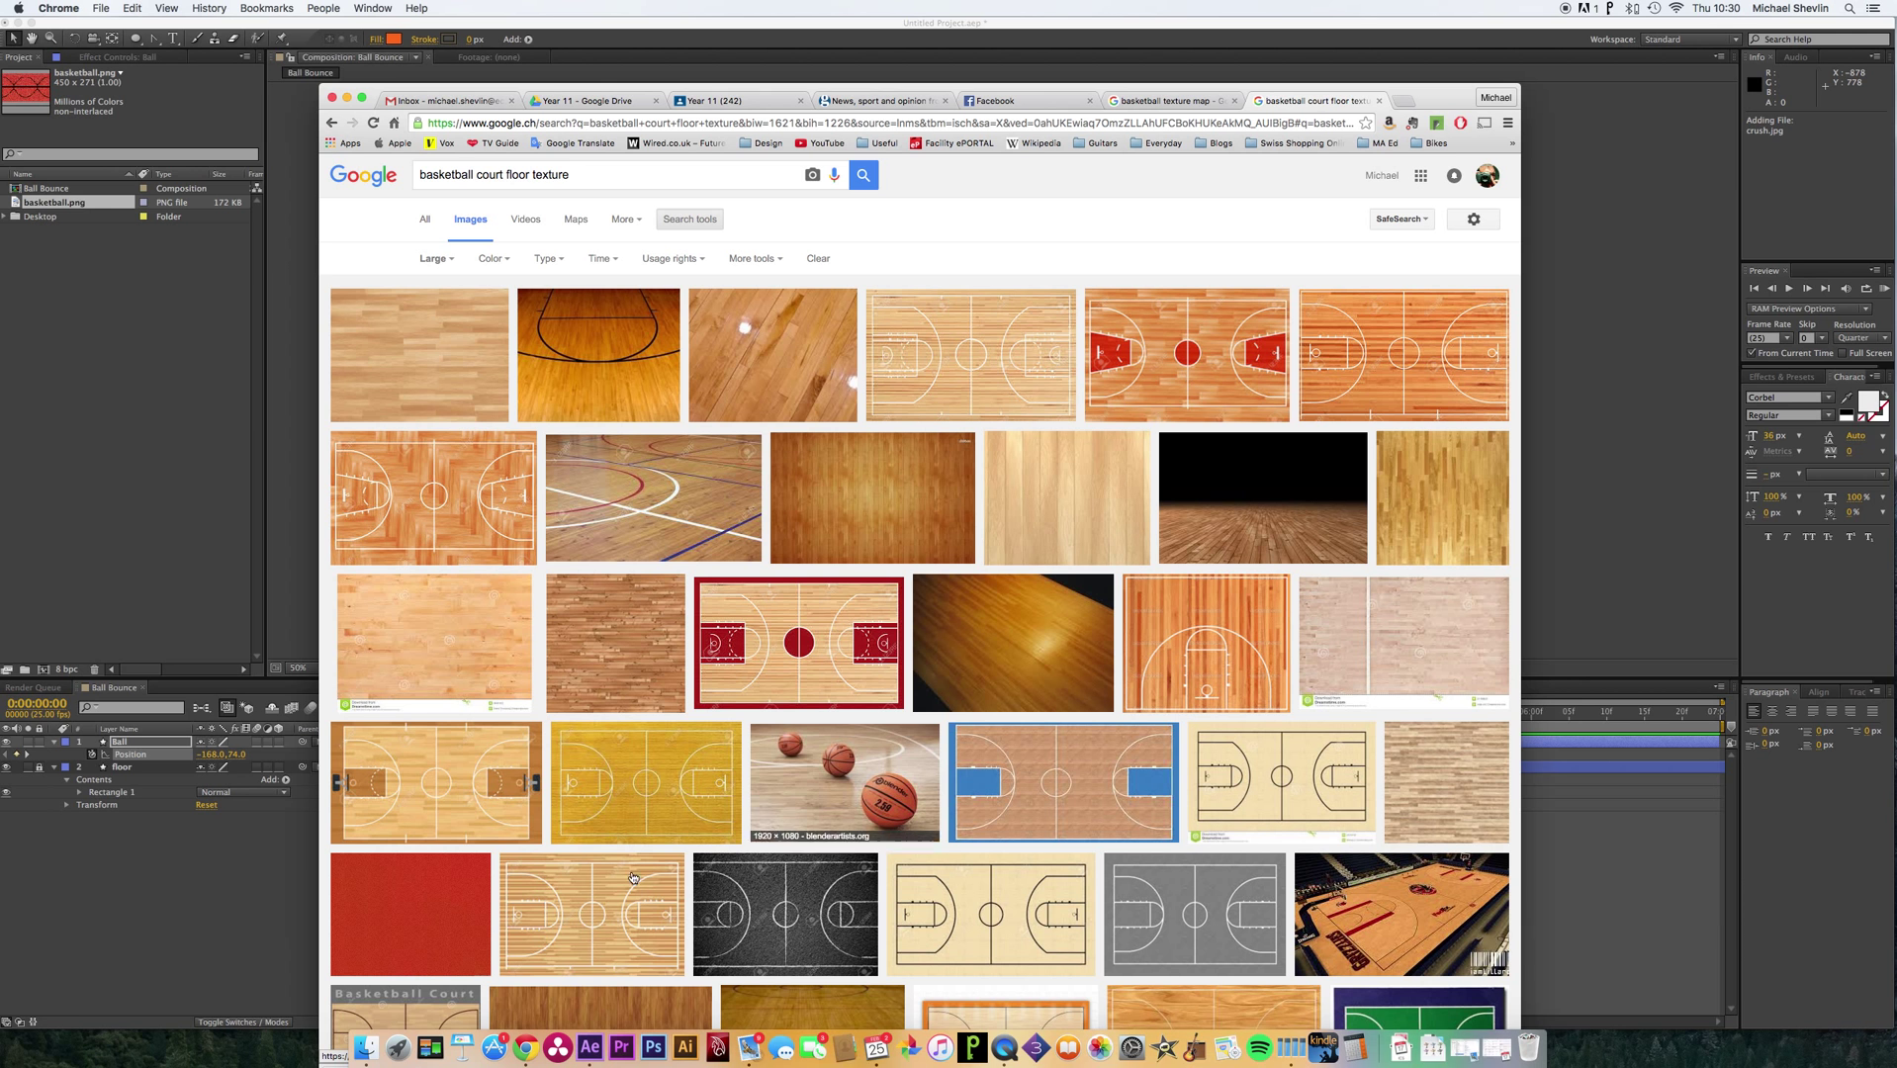
View the full-size wooden parquet court image with the red key areas and centre circle, and return to the image results.
click(1243, 361)
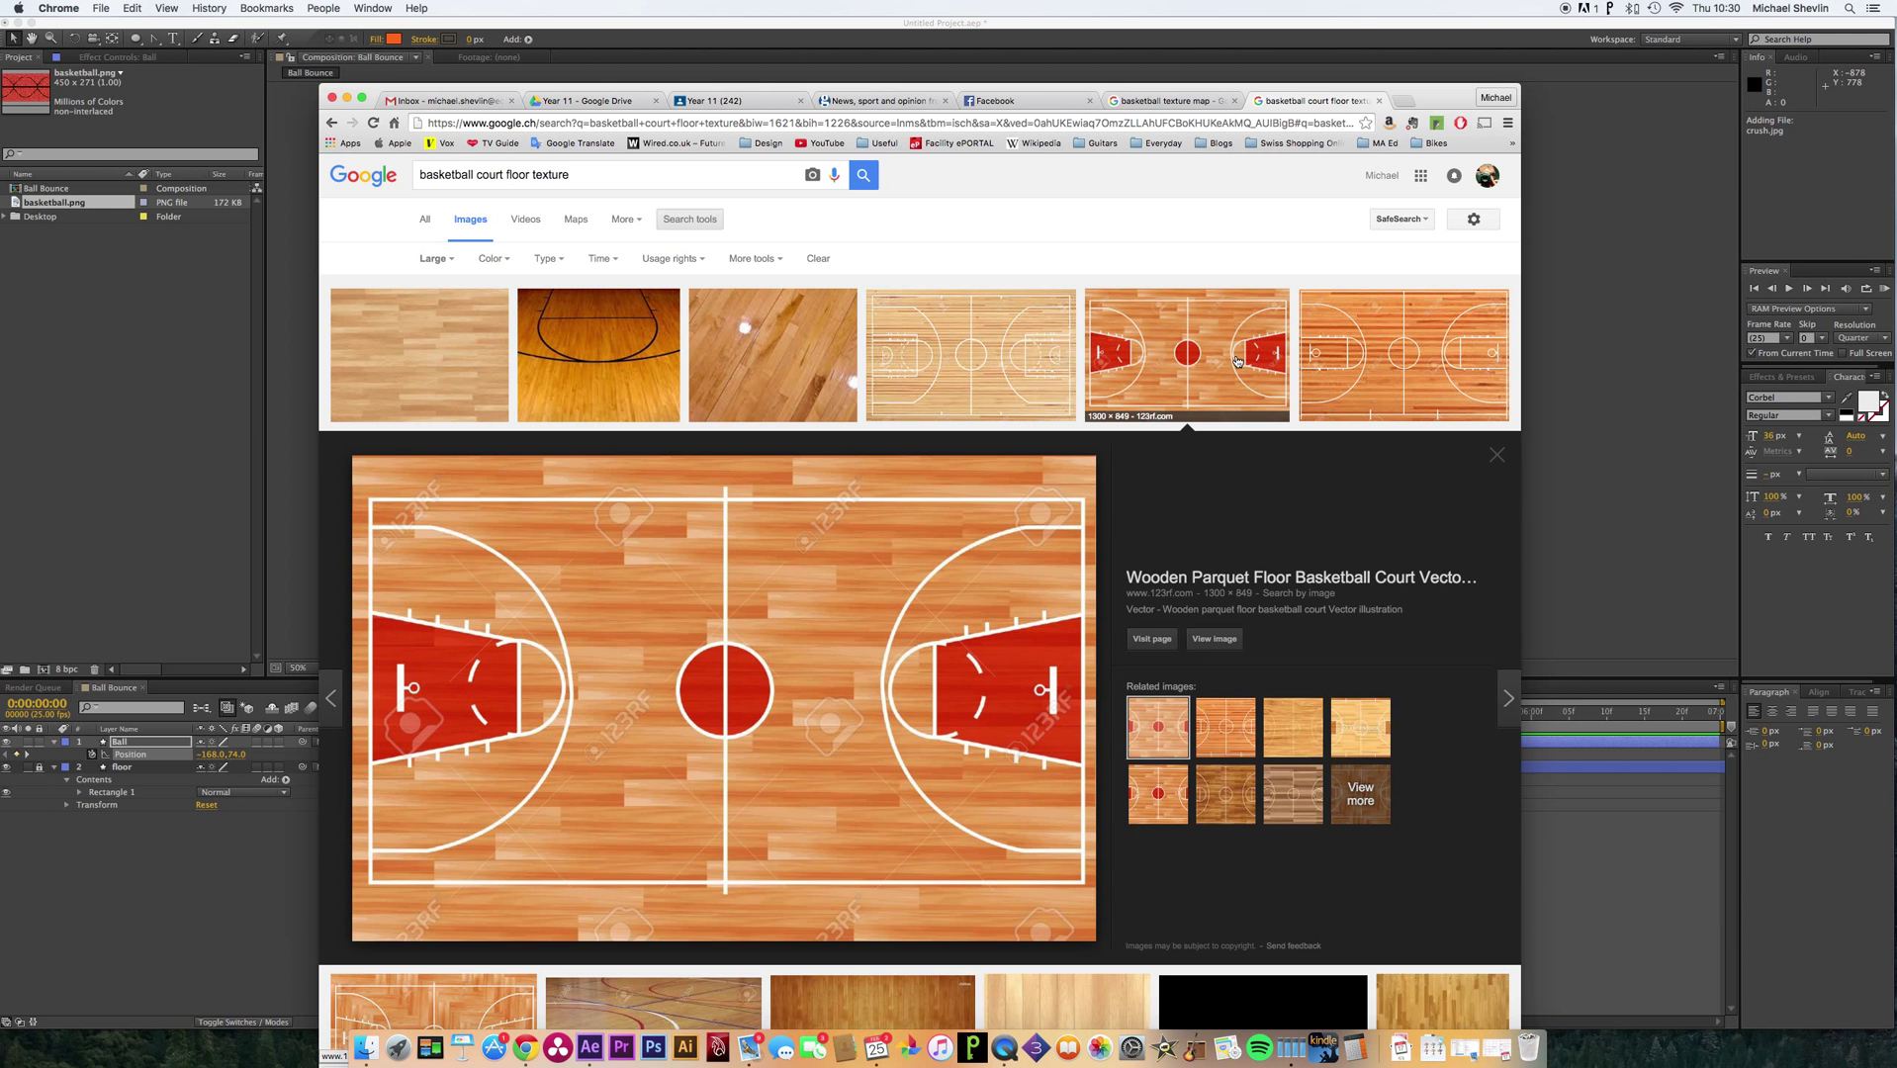
click(1201, 638)
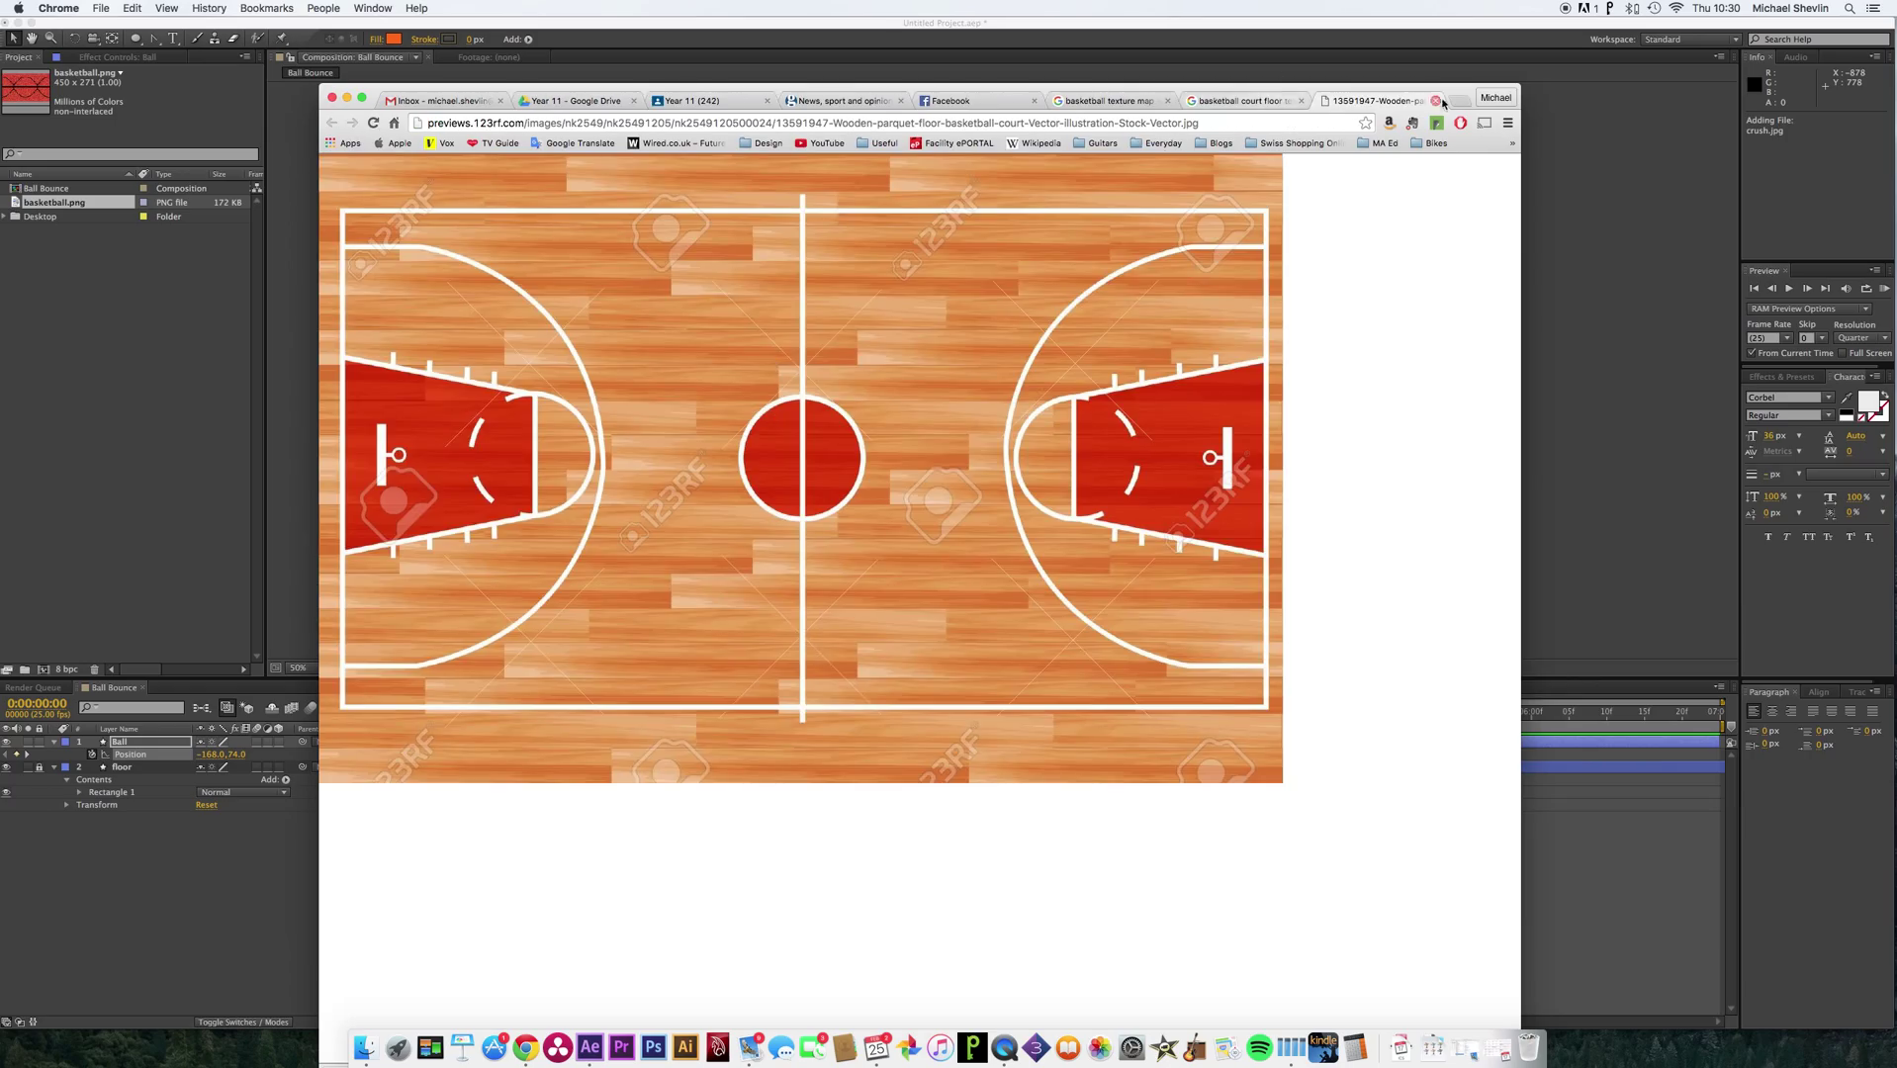
click(1244, 100)
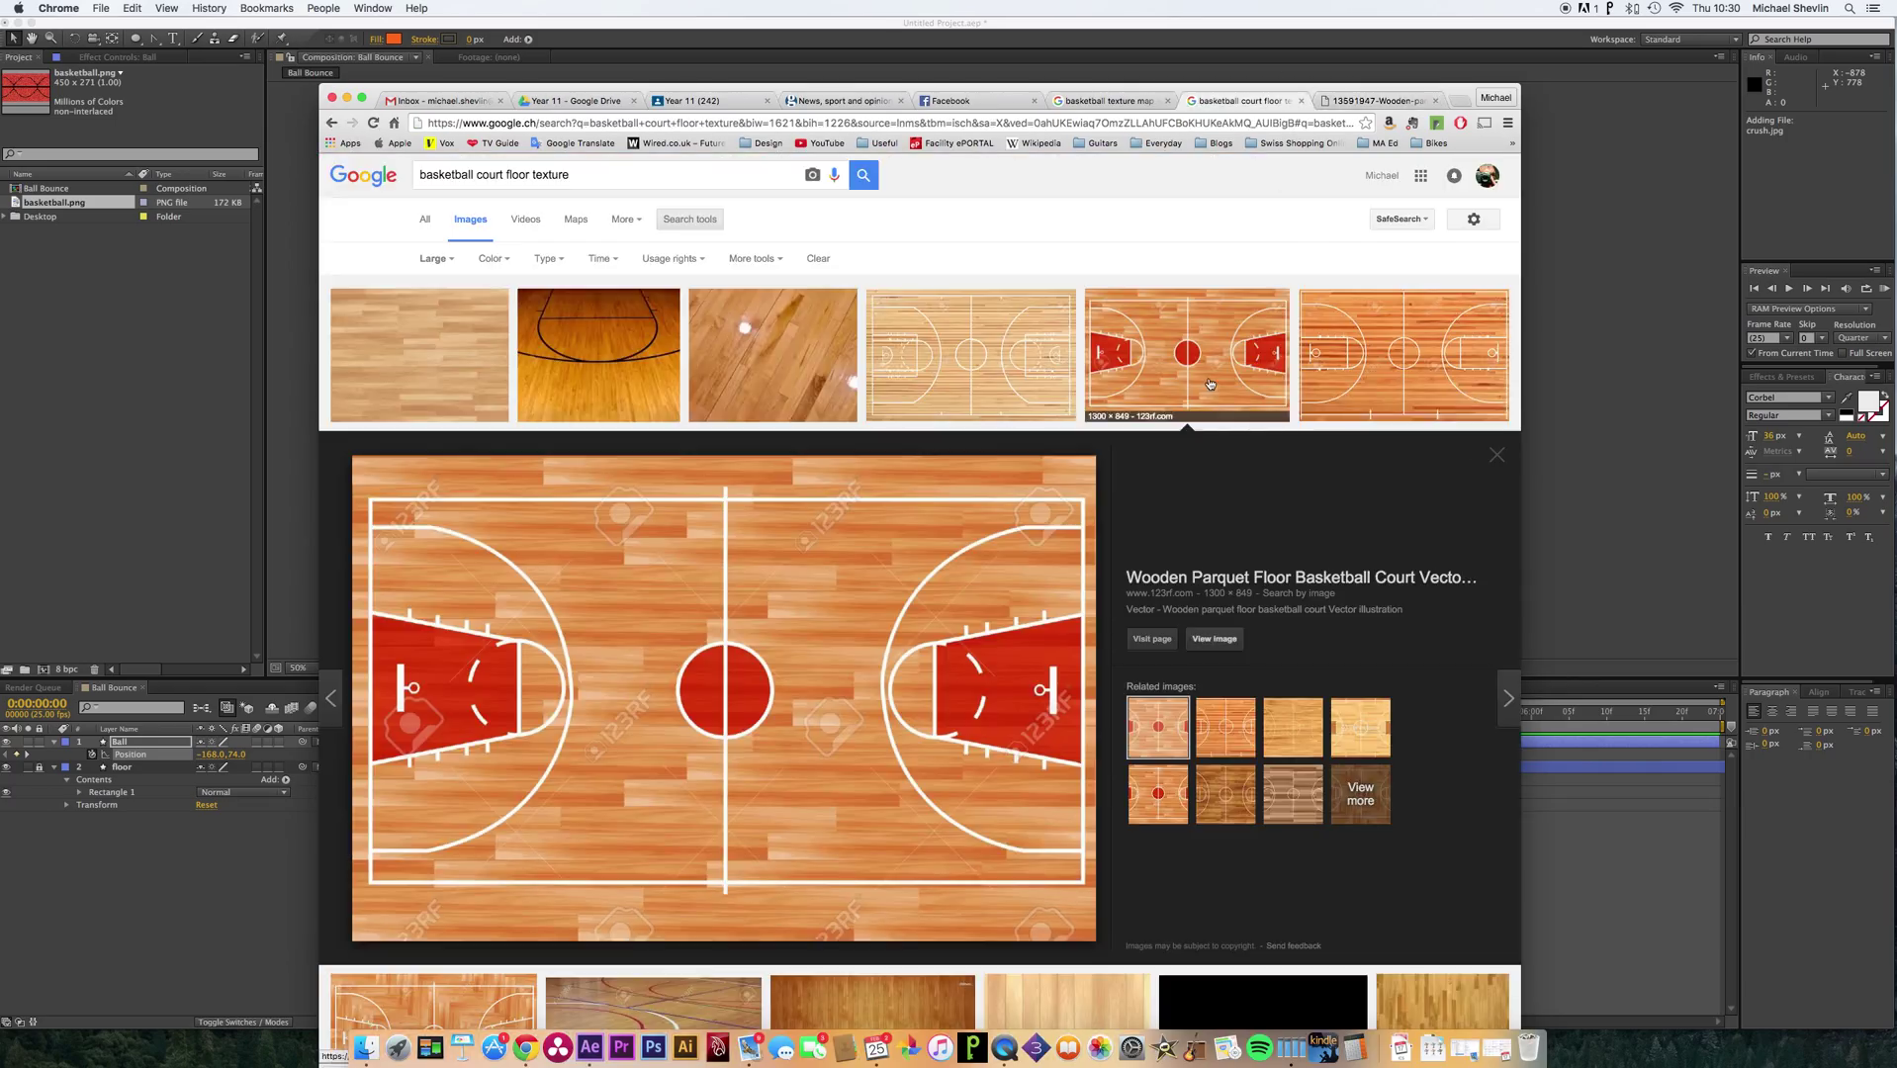
Open the full-size light parquet basketball court floor plan and save the image to the Desktop under its default name.
click(959, 371)
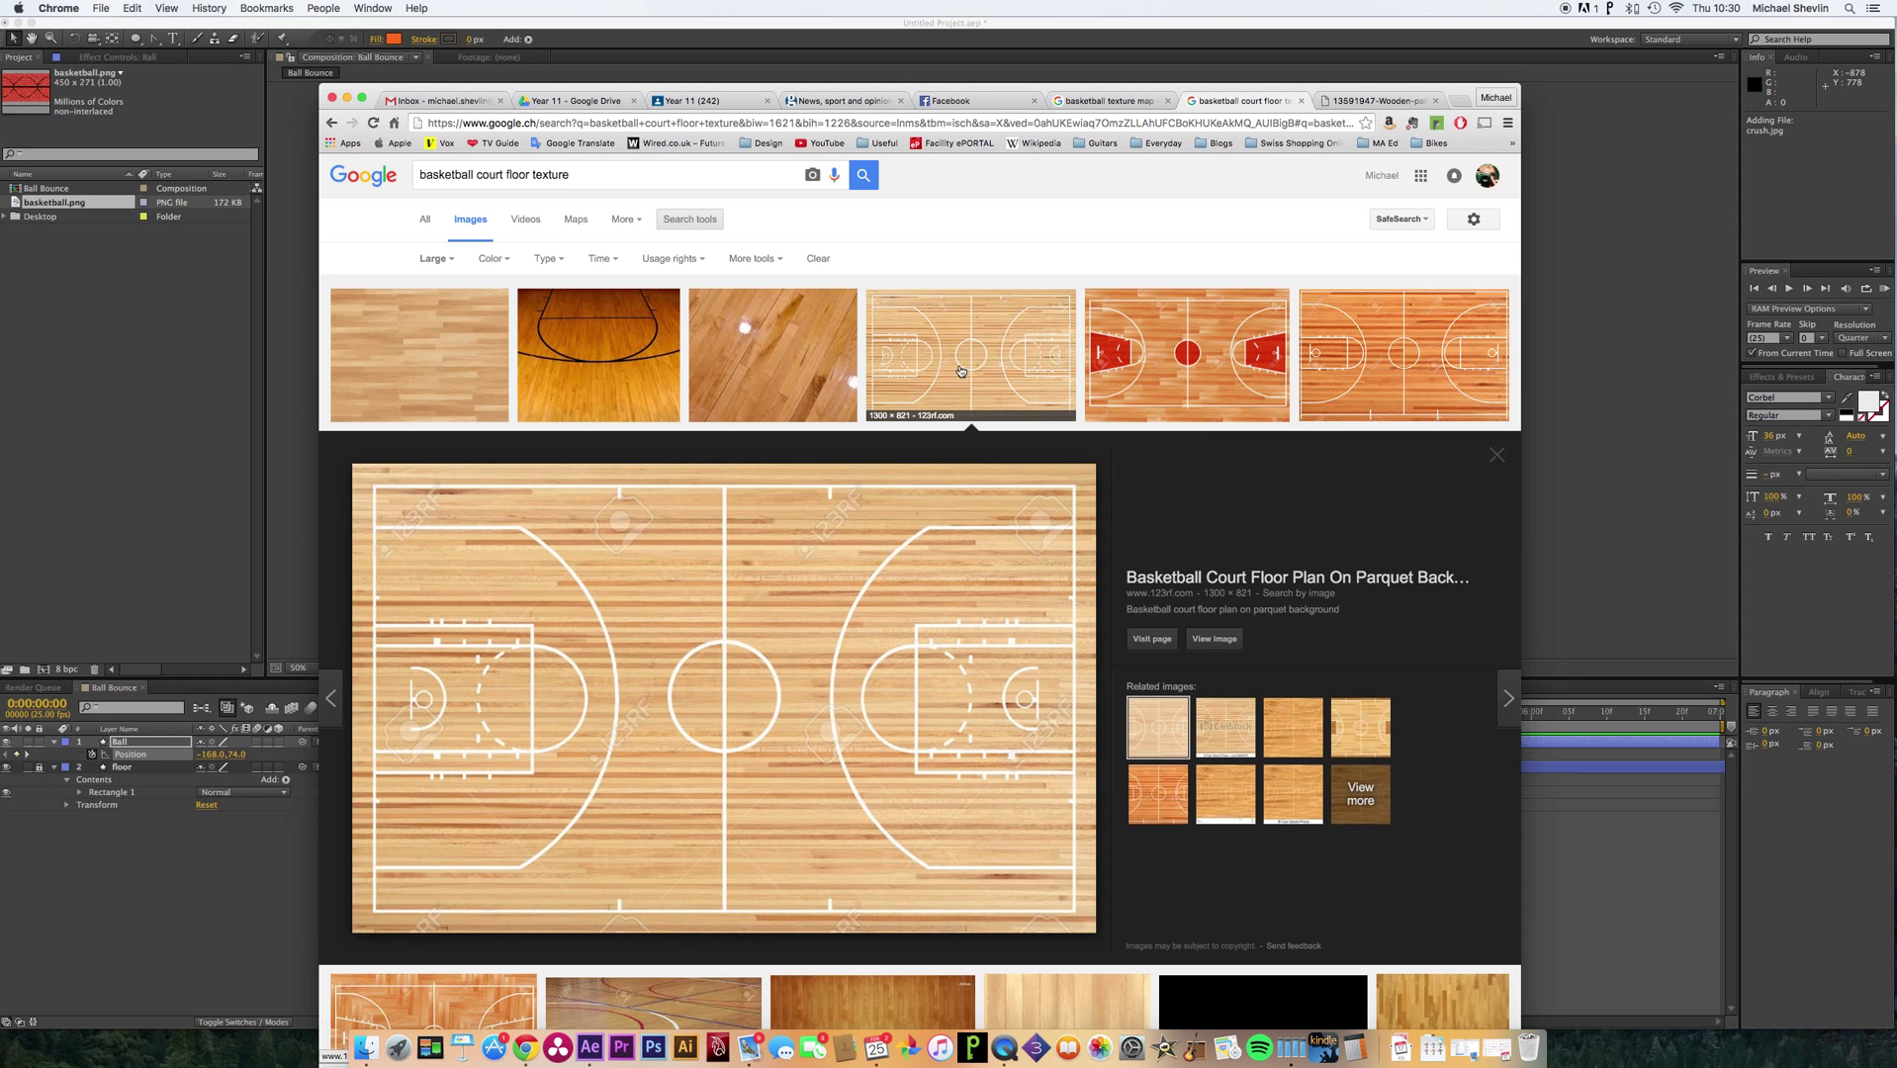
click(1215, 640)
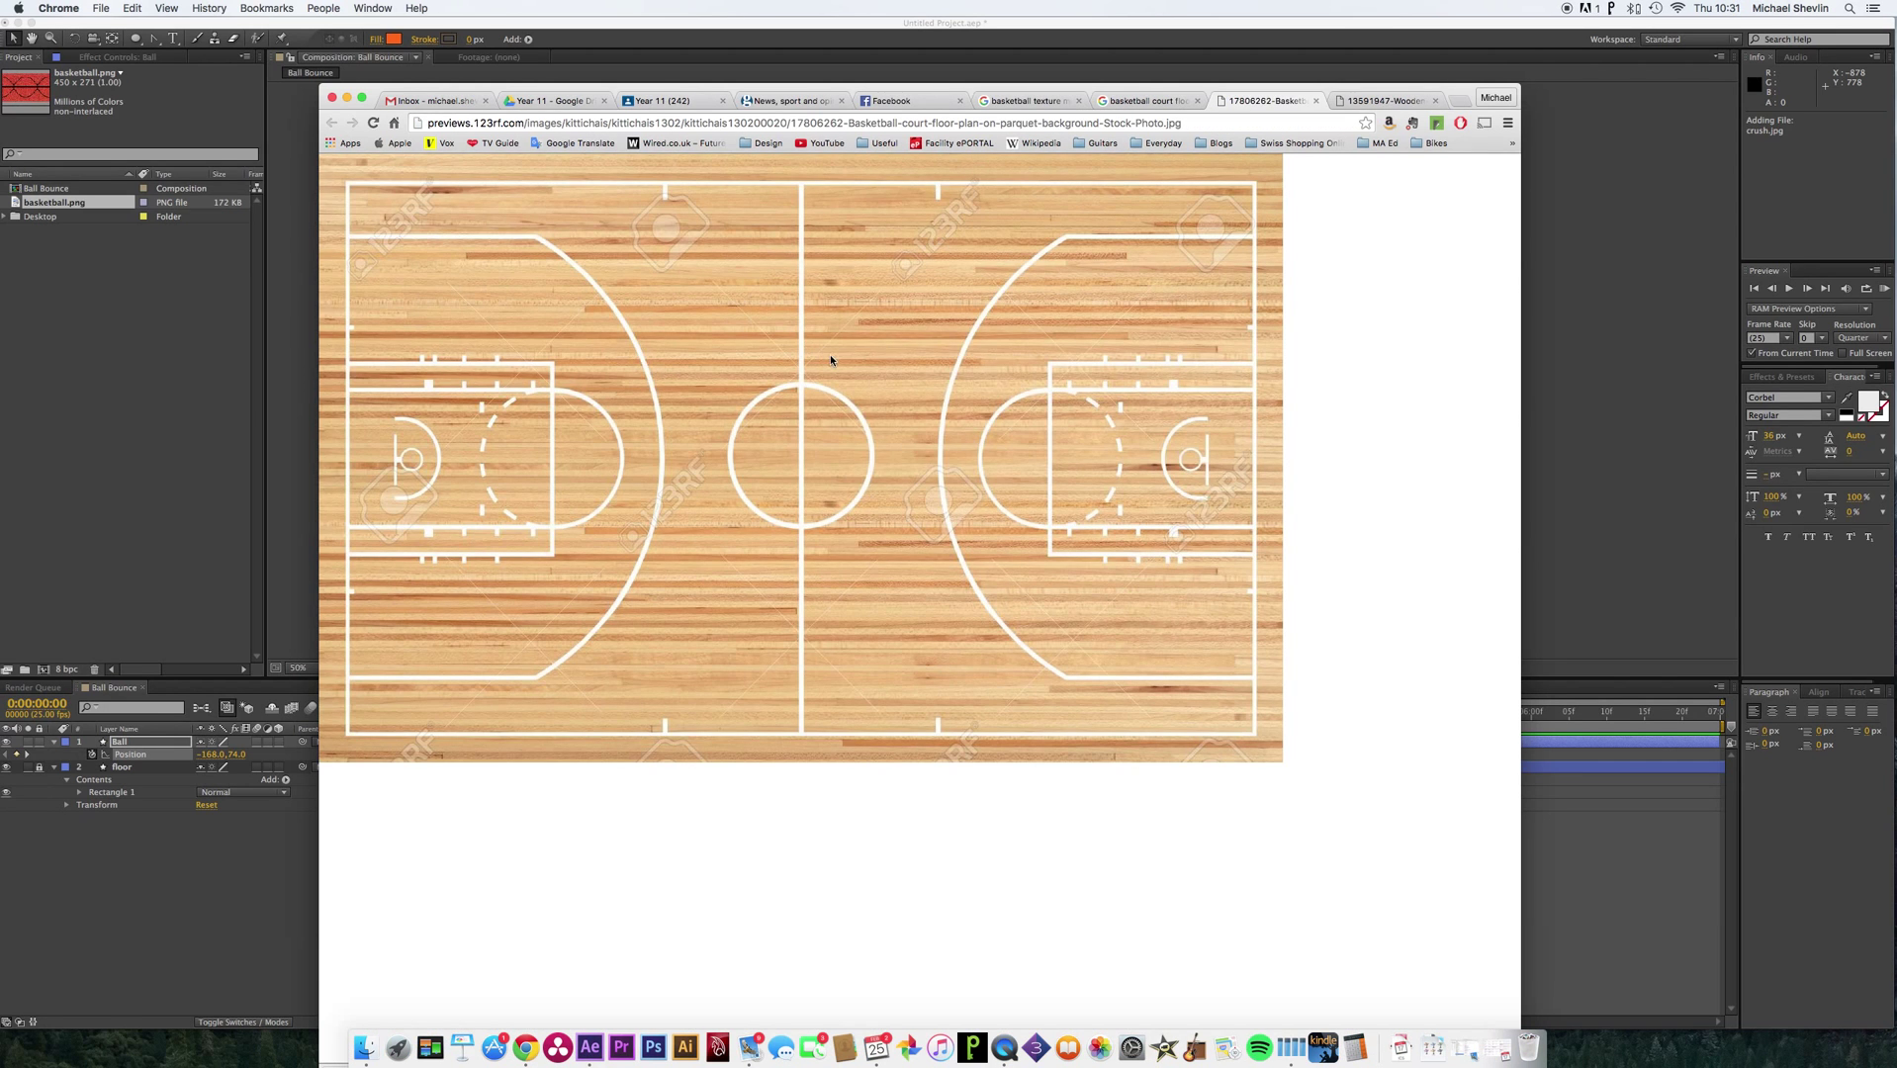
right_click(829, 354)
click(880, 377)
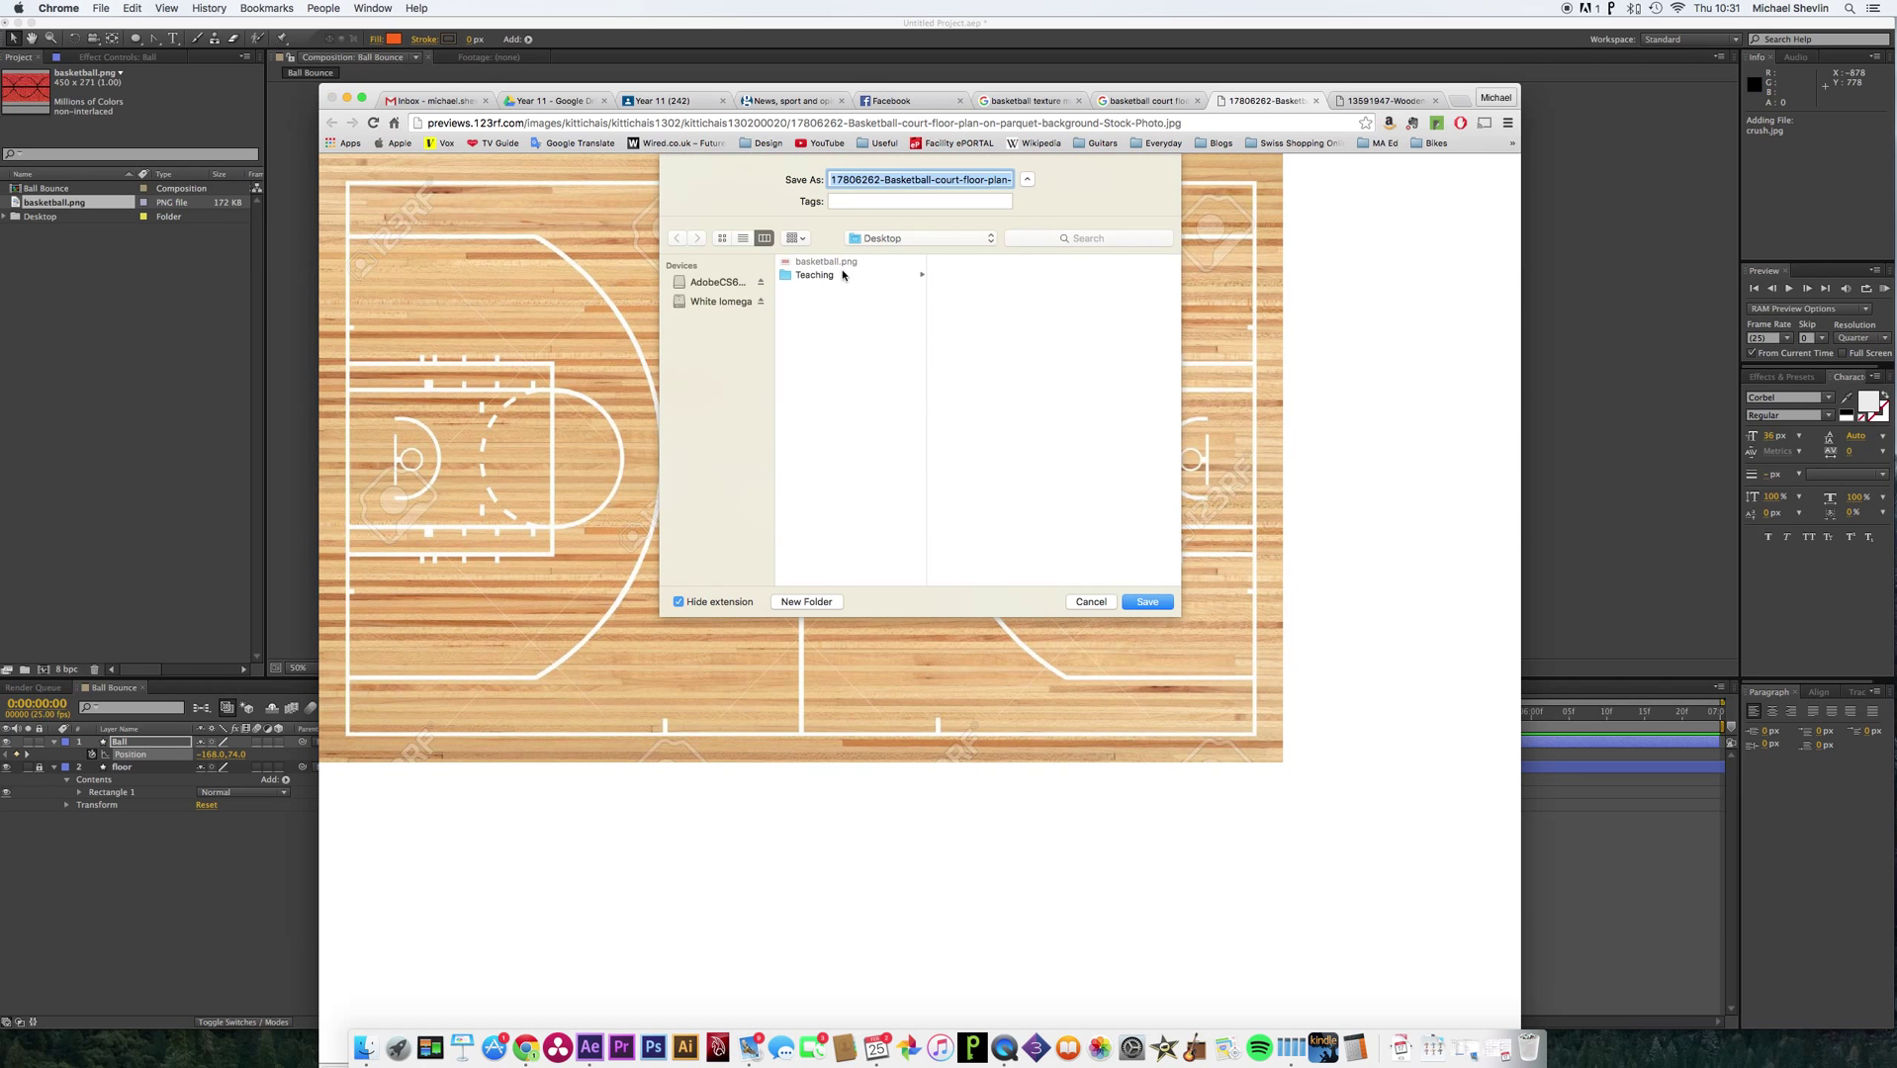
click(1150, 599)
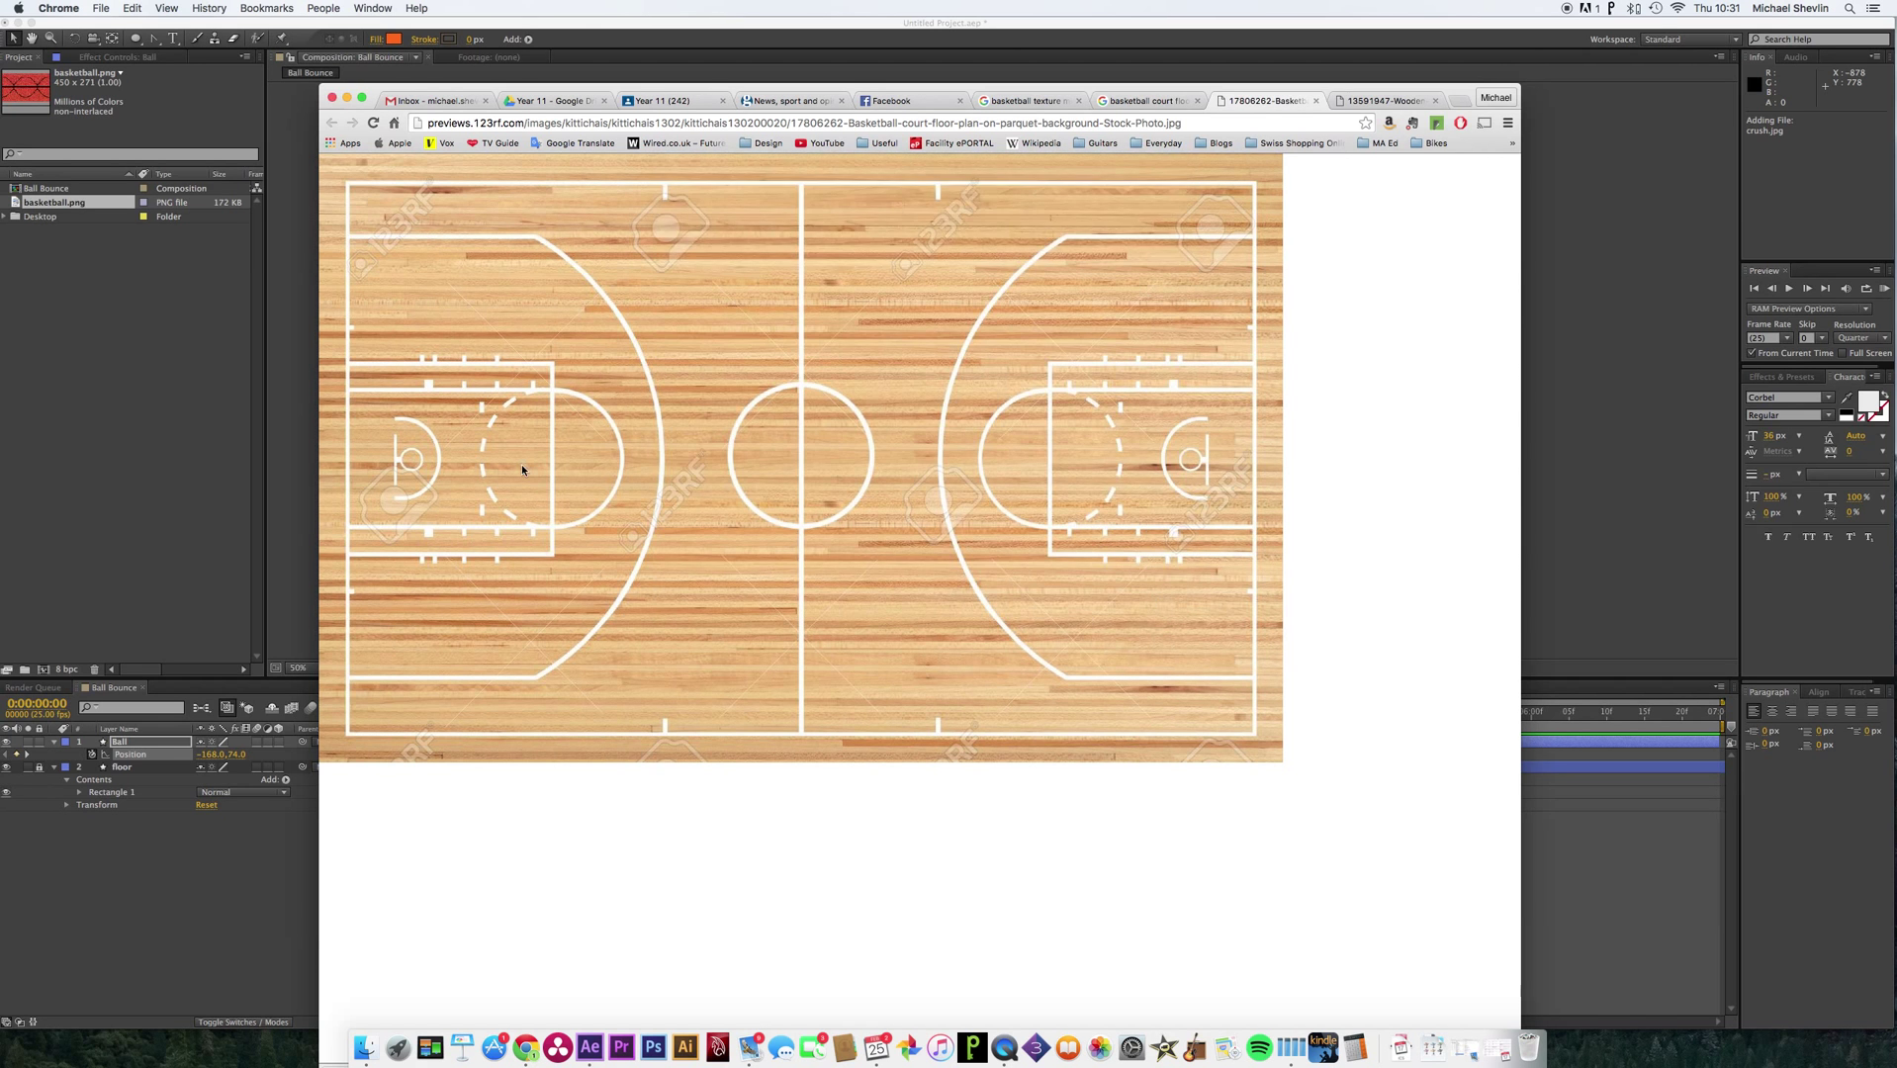
Switch to After Effects and create a new HDTV 1080 25 composition named "3D Bounce" with a duration of 0:00:10:00.
click(123, 334)
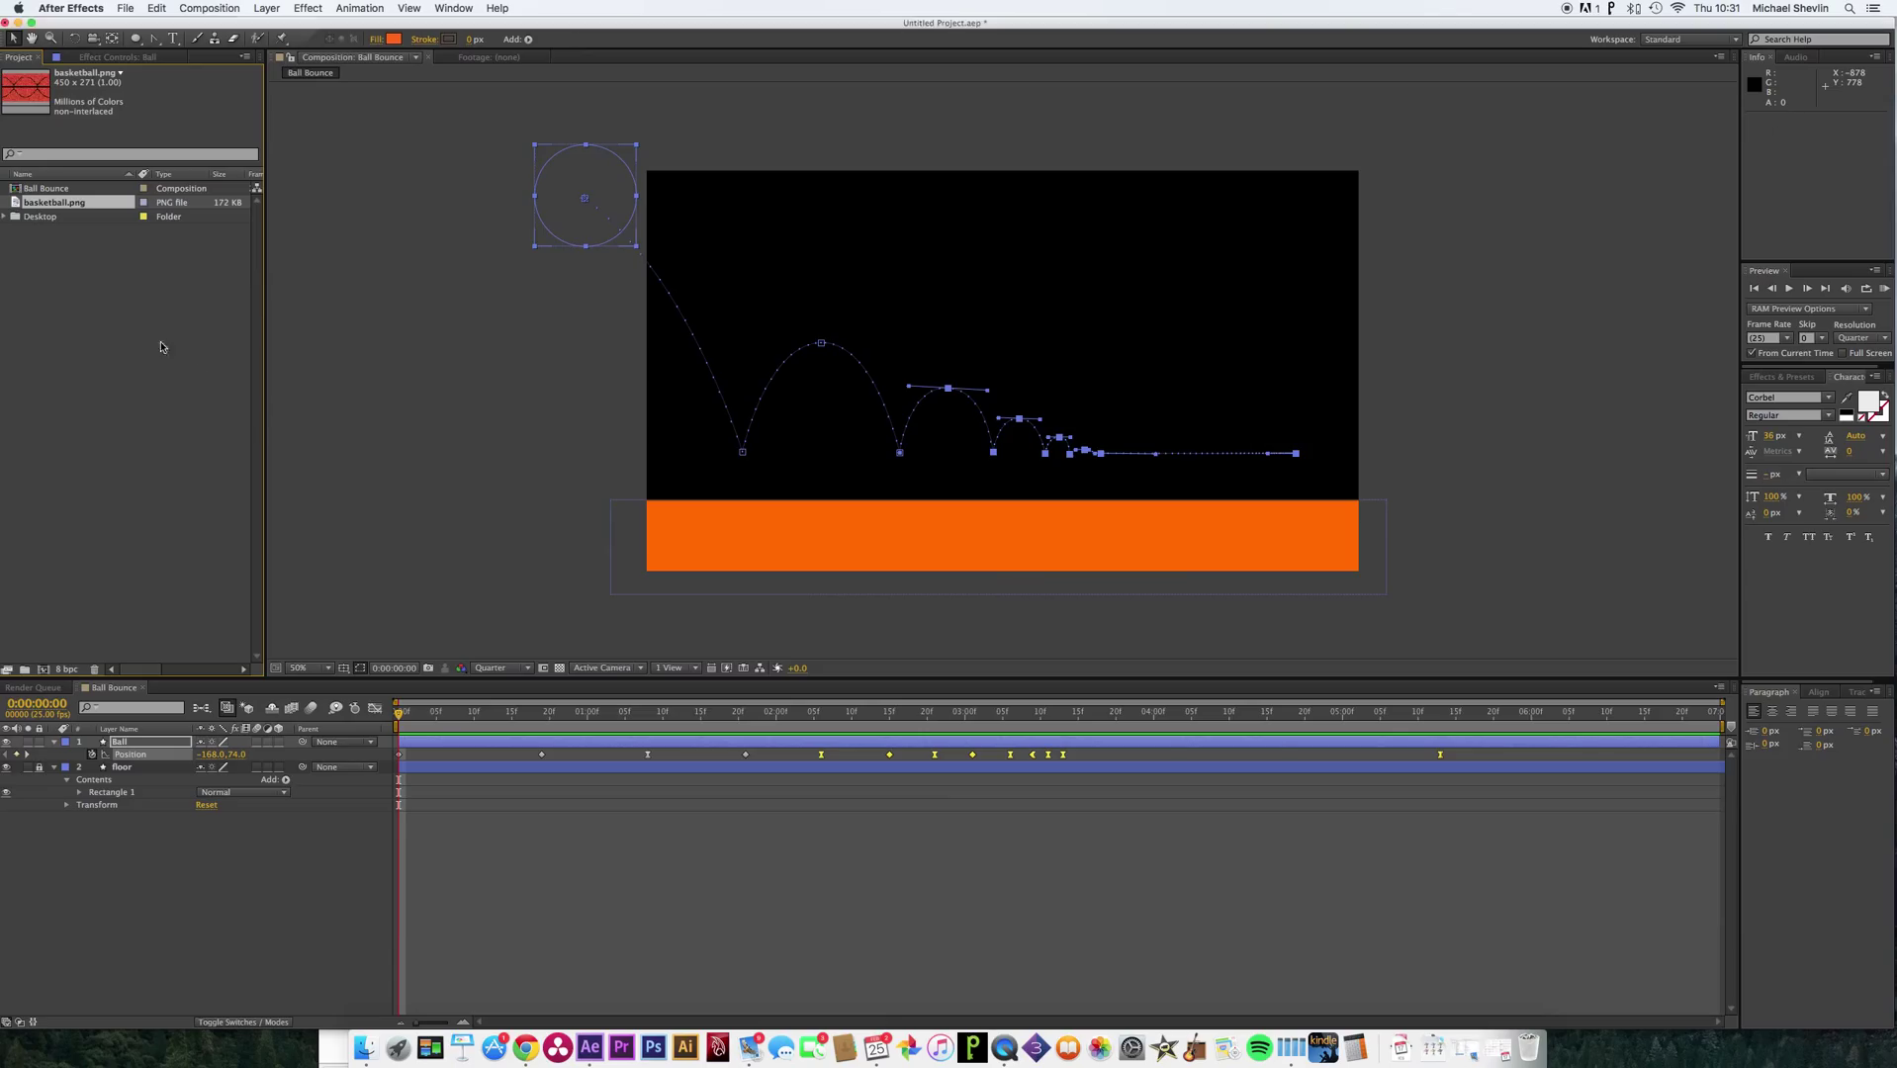
click(44, 671)
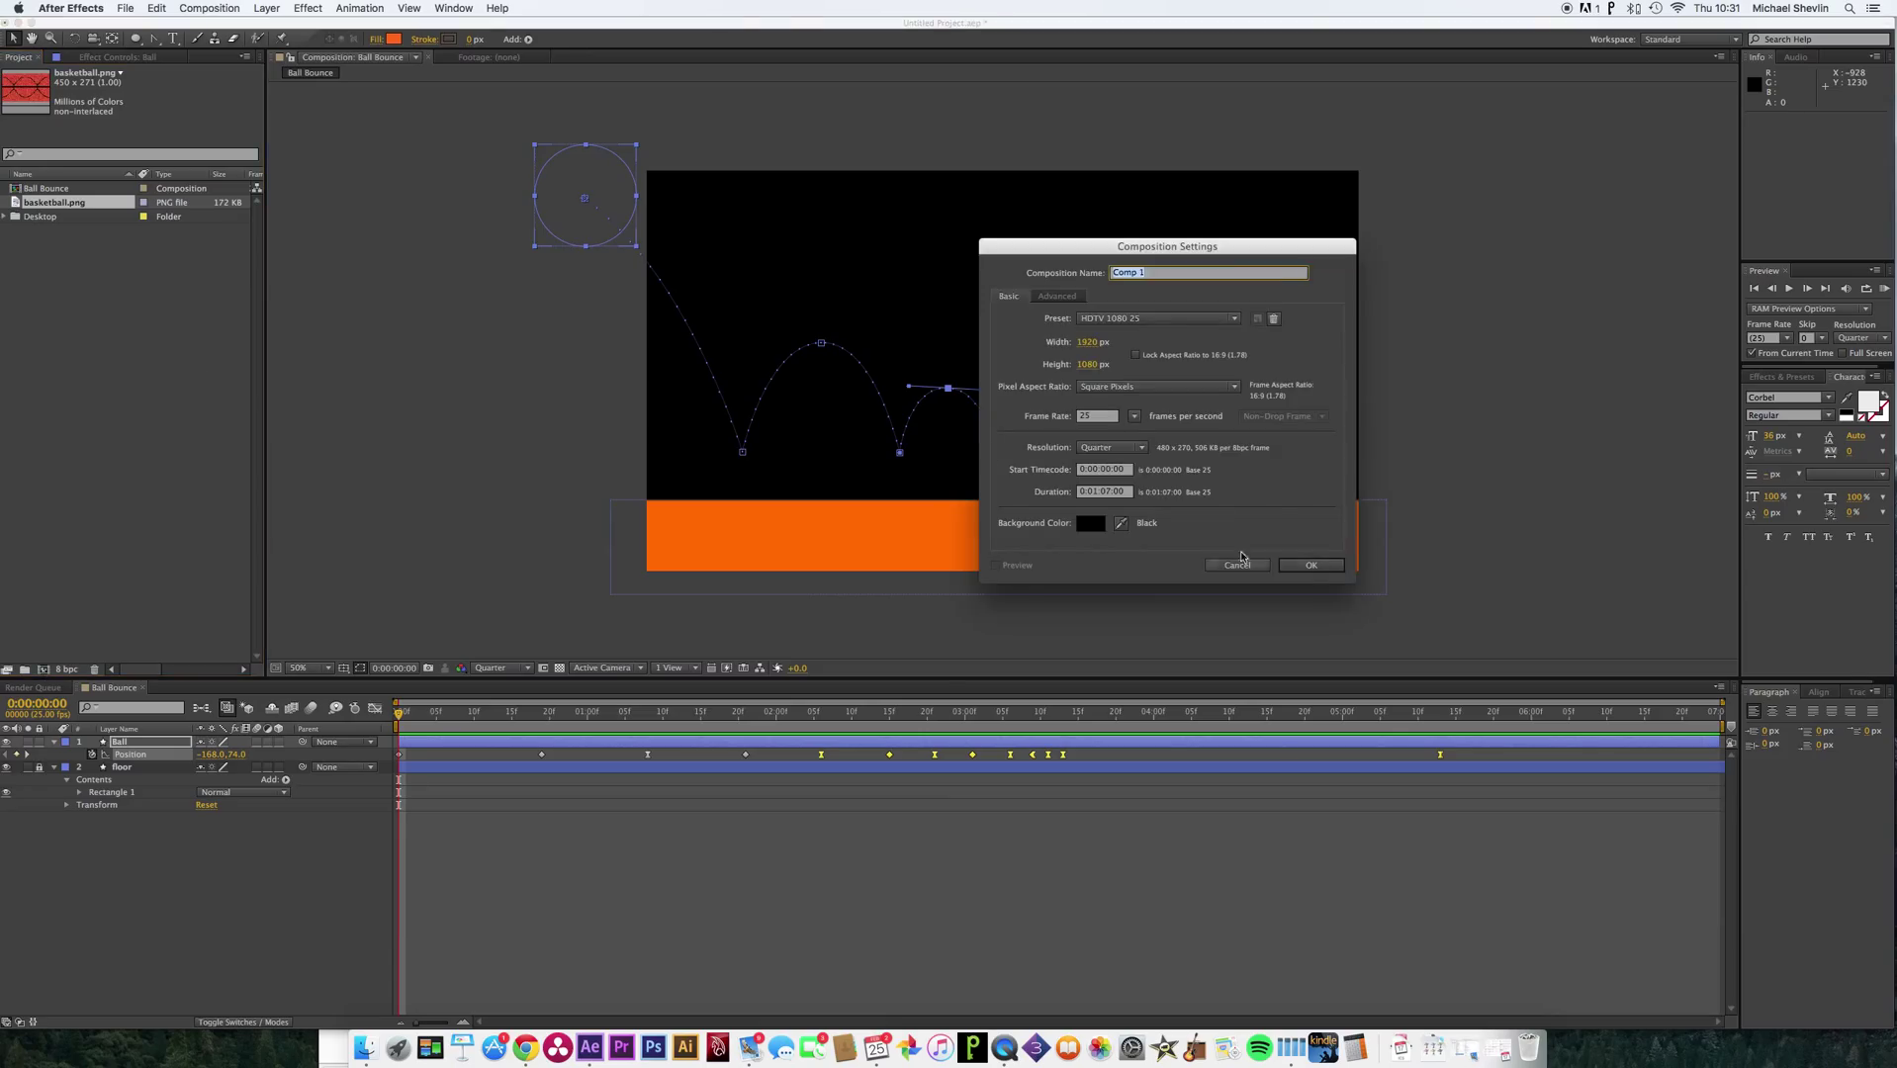
click(1098, 493)
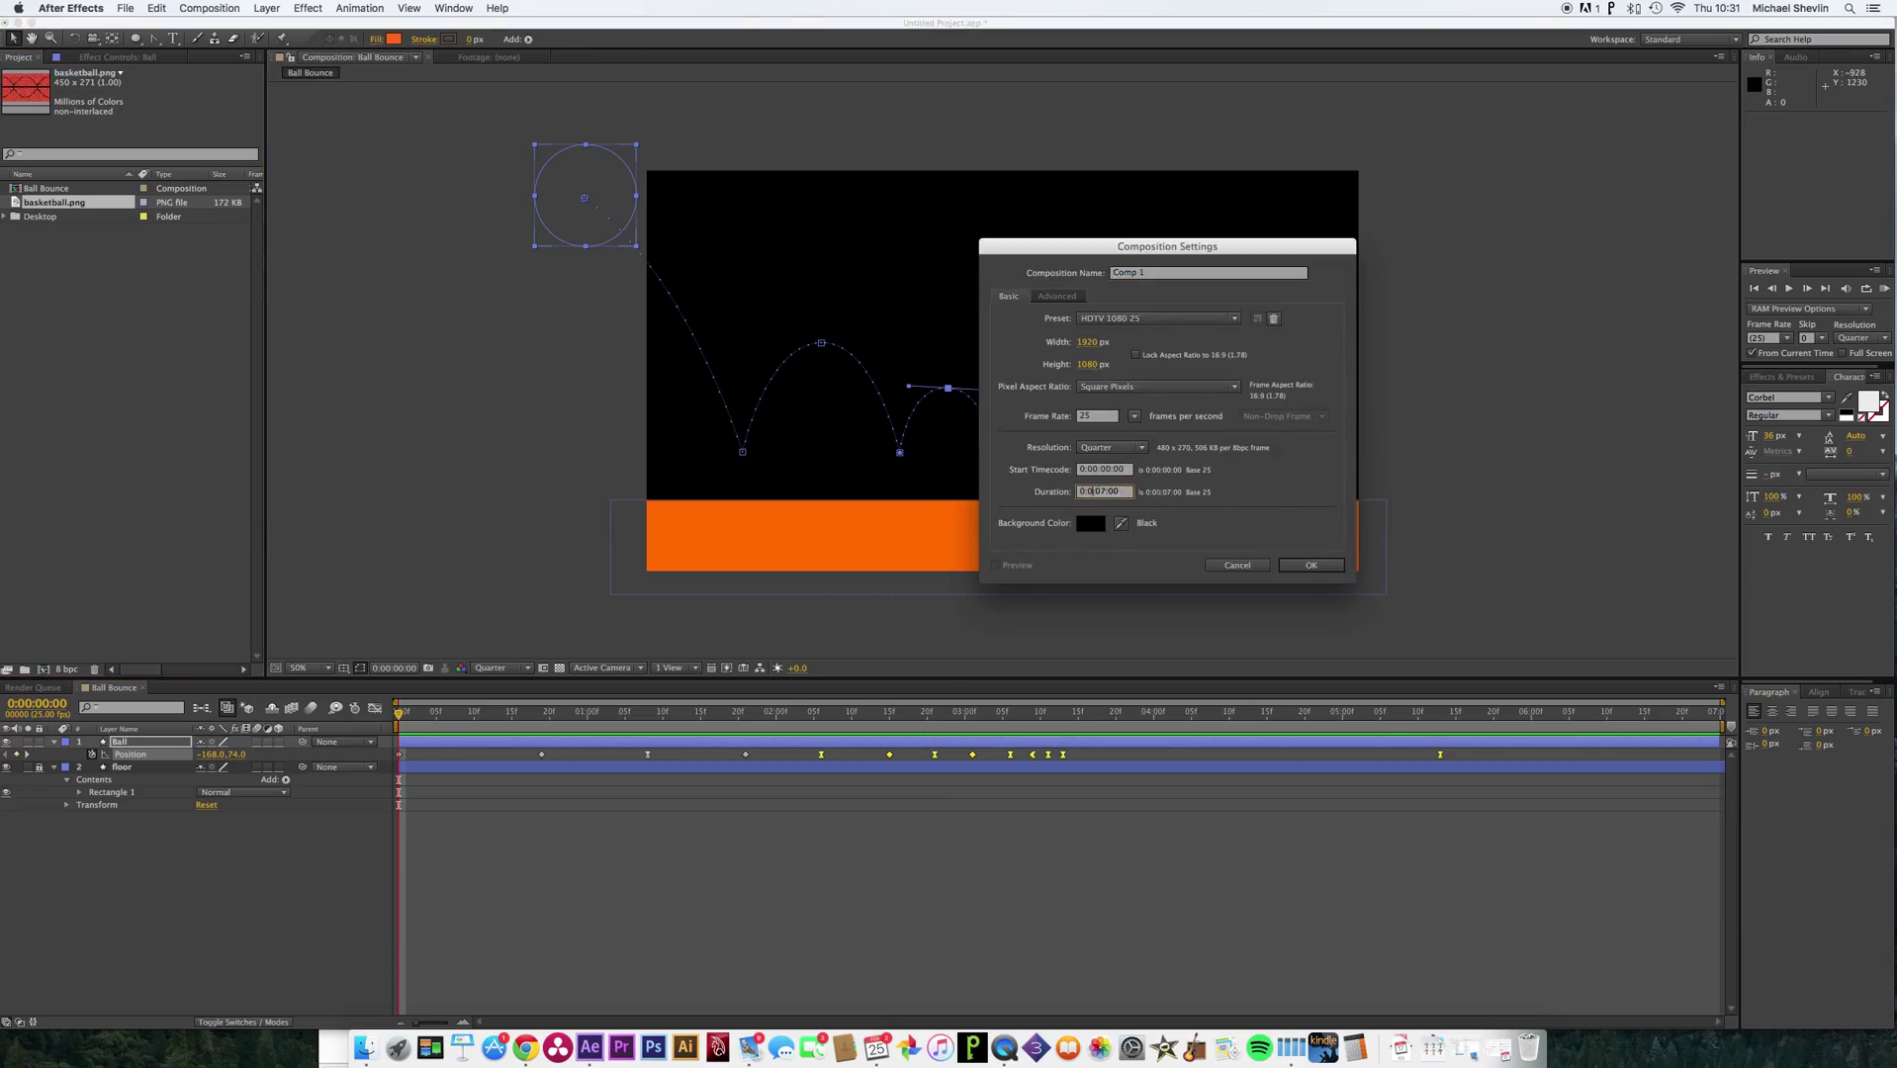
text(00)
click(1109, 276)
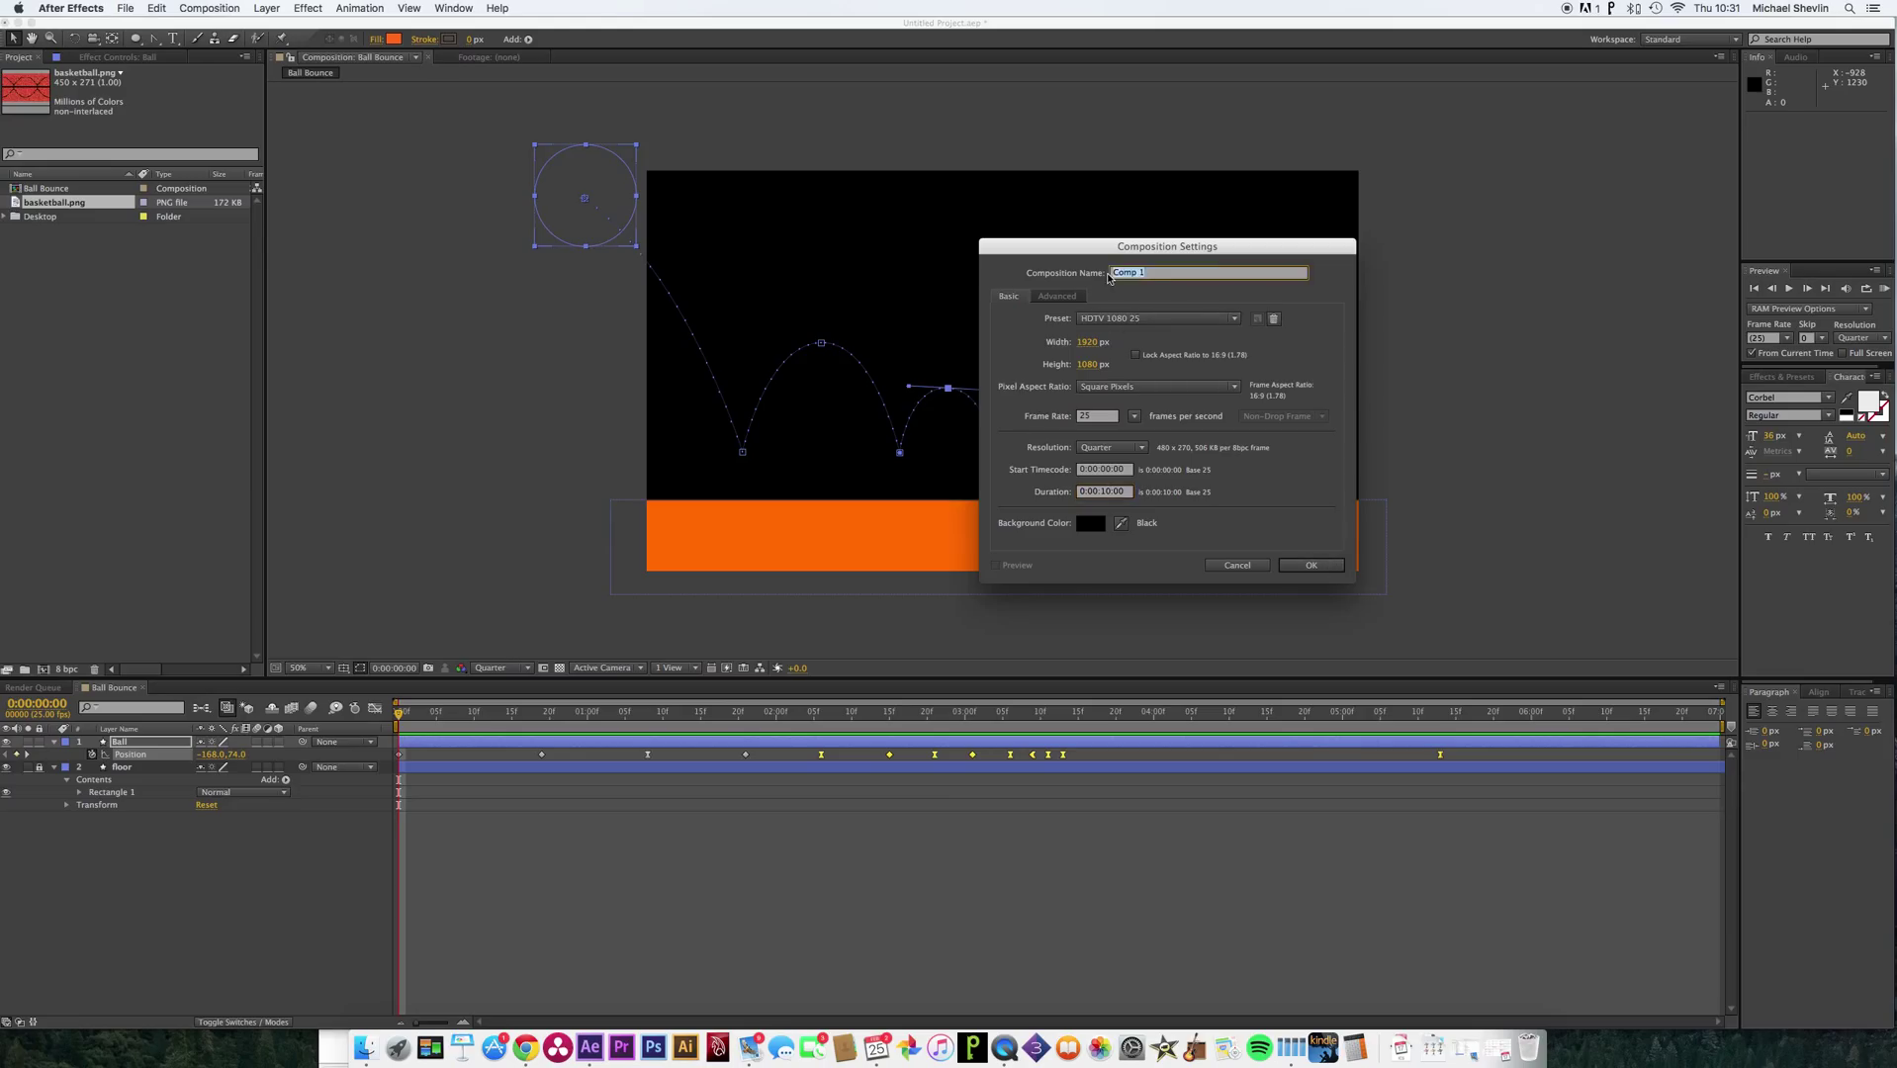
text(B)
text(D Bounce)
key(Return)
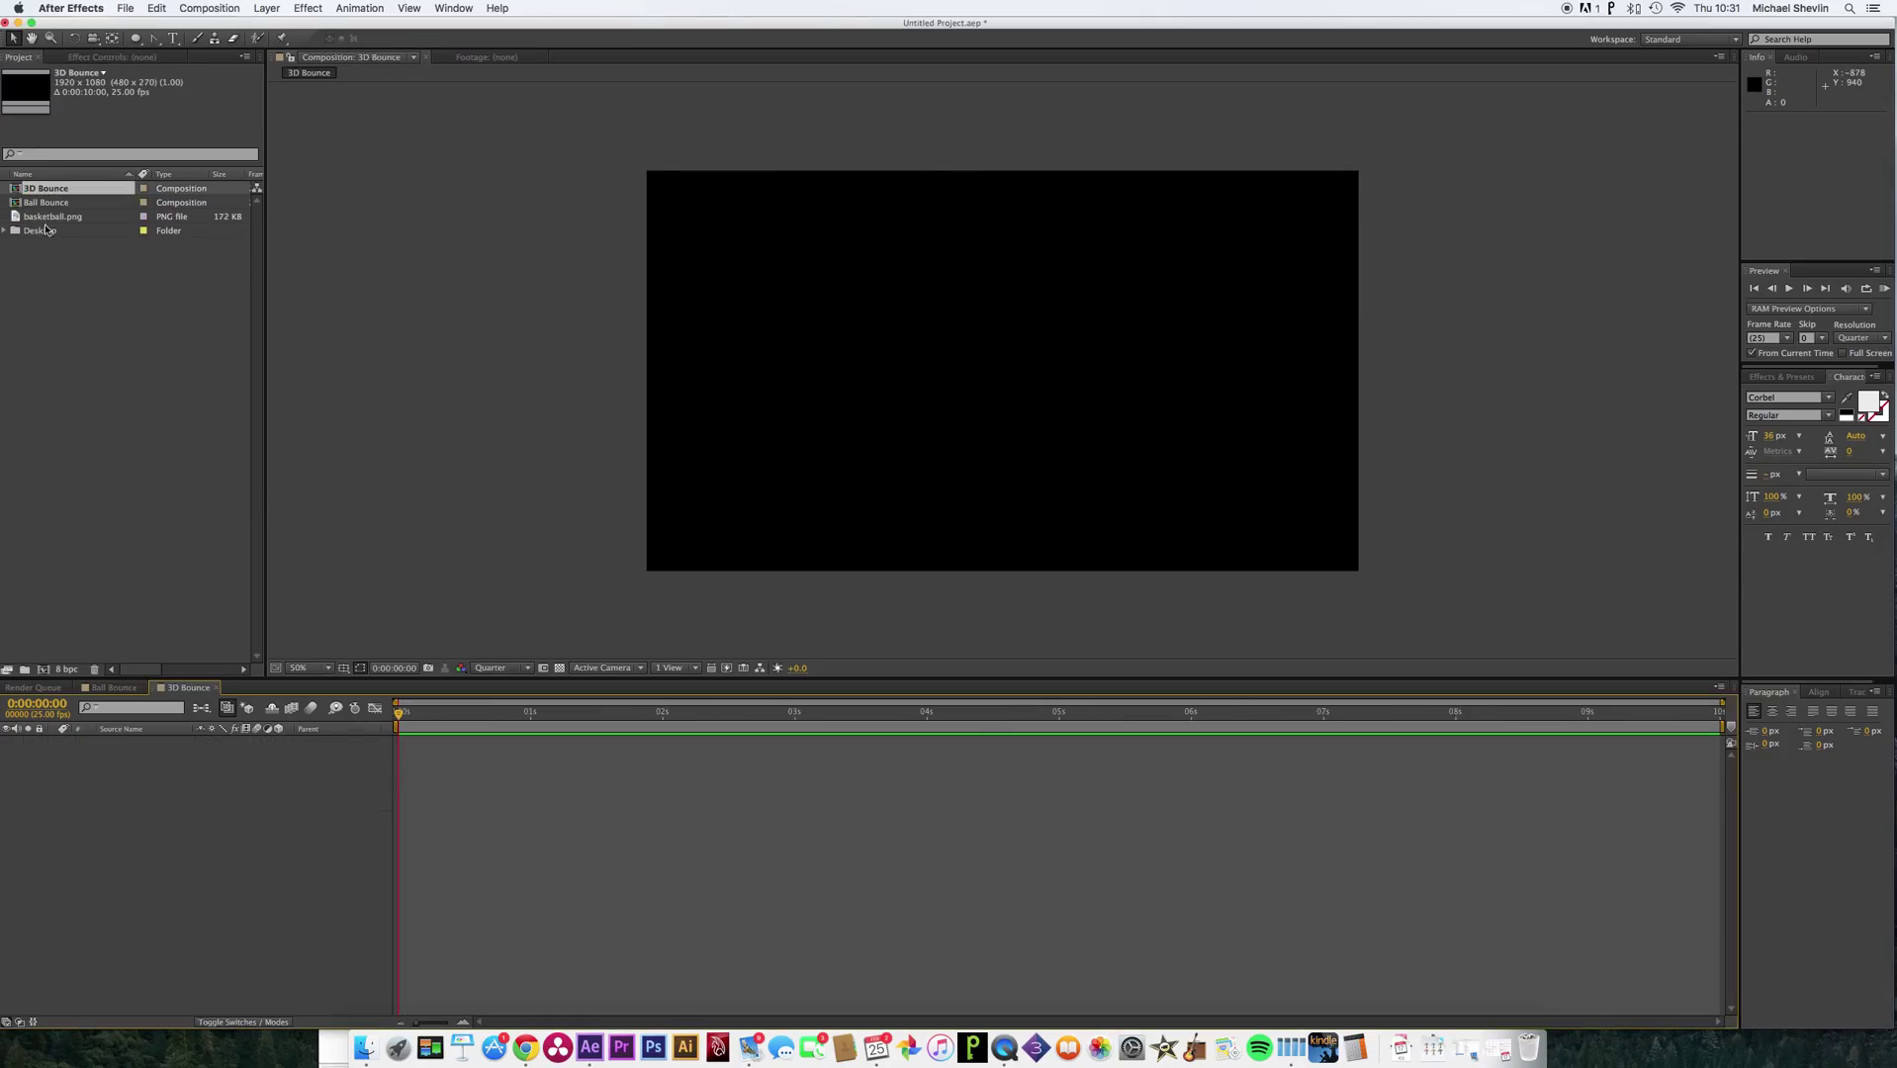
Add basketball.png to the 3D Bounce composition, scaled up to about 246%, and set the preview resolution to Full.
drag(41, 216, 139, 766)
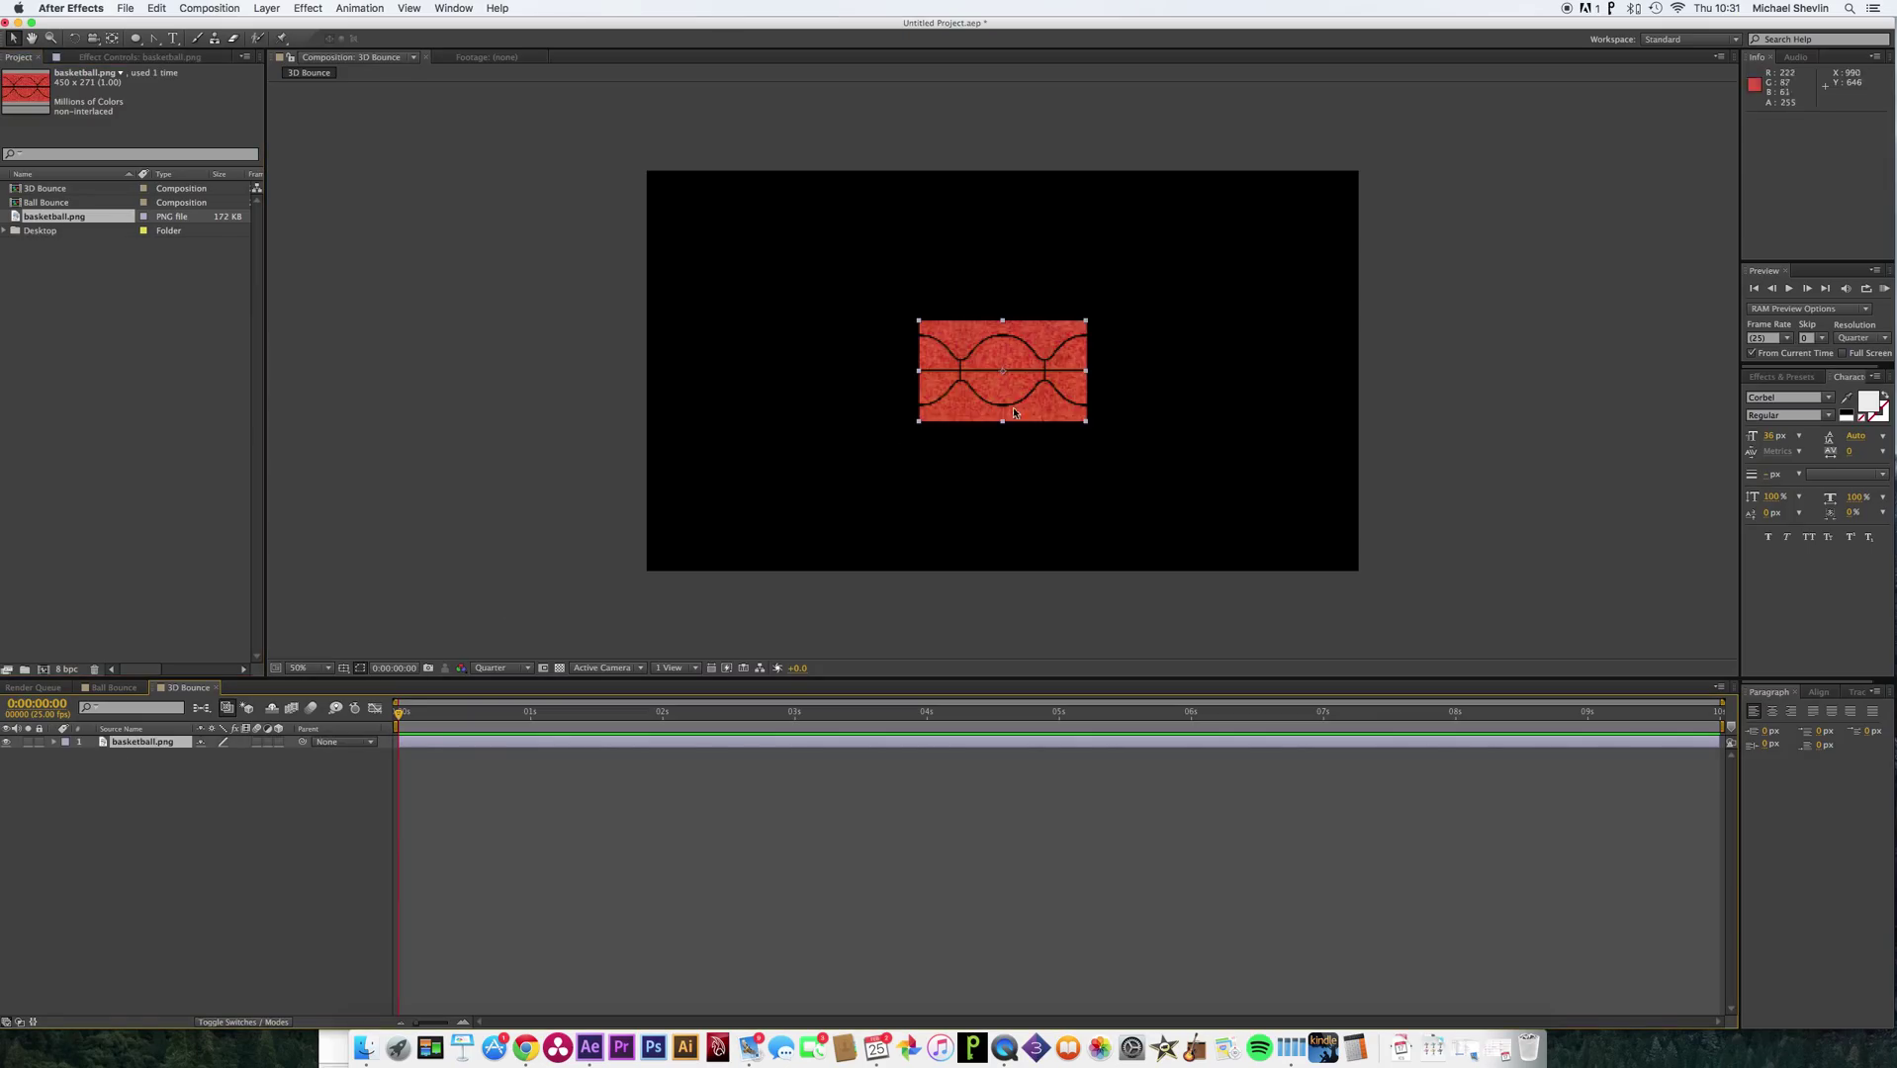
drag(1086, 323, 1223, 254)
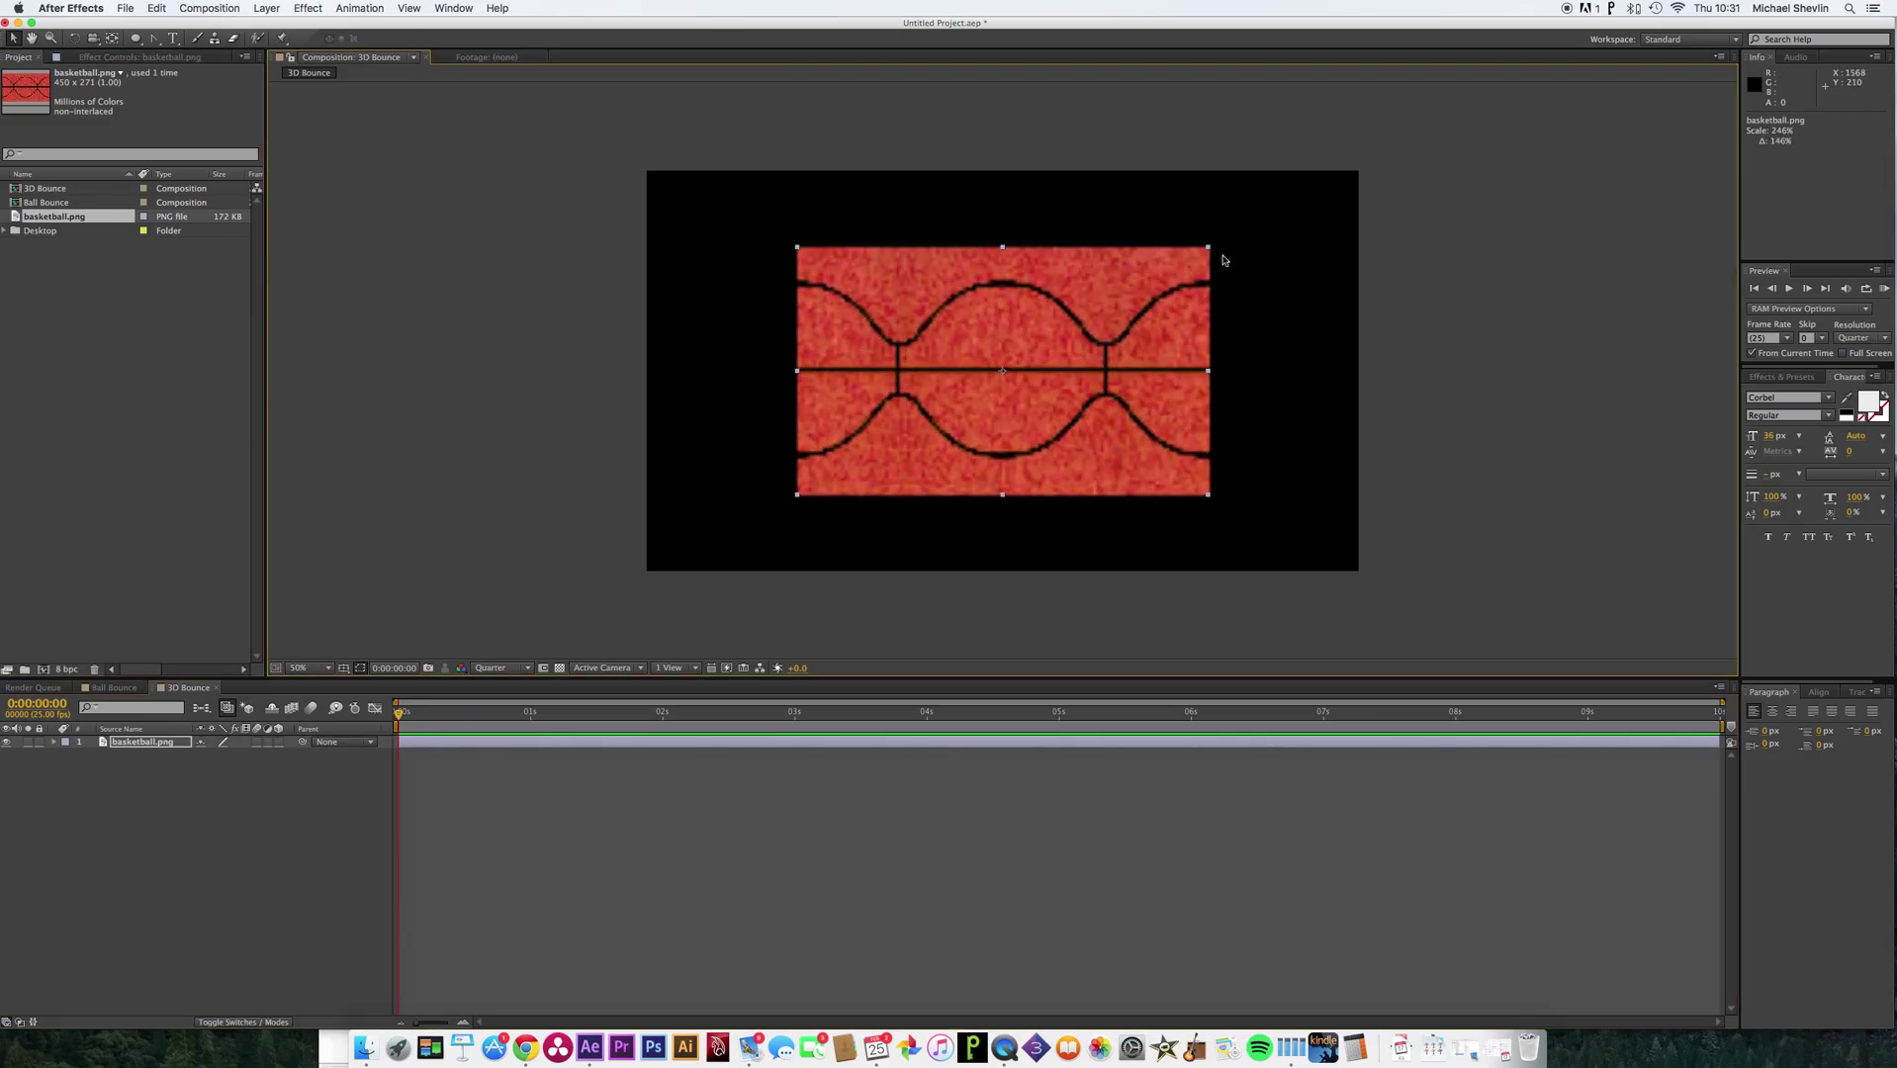
click(528, 669)
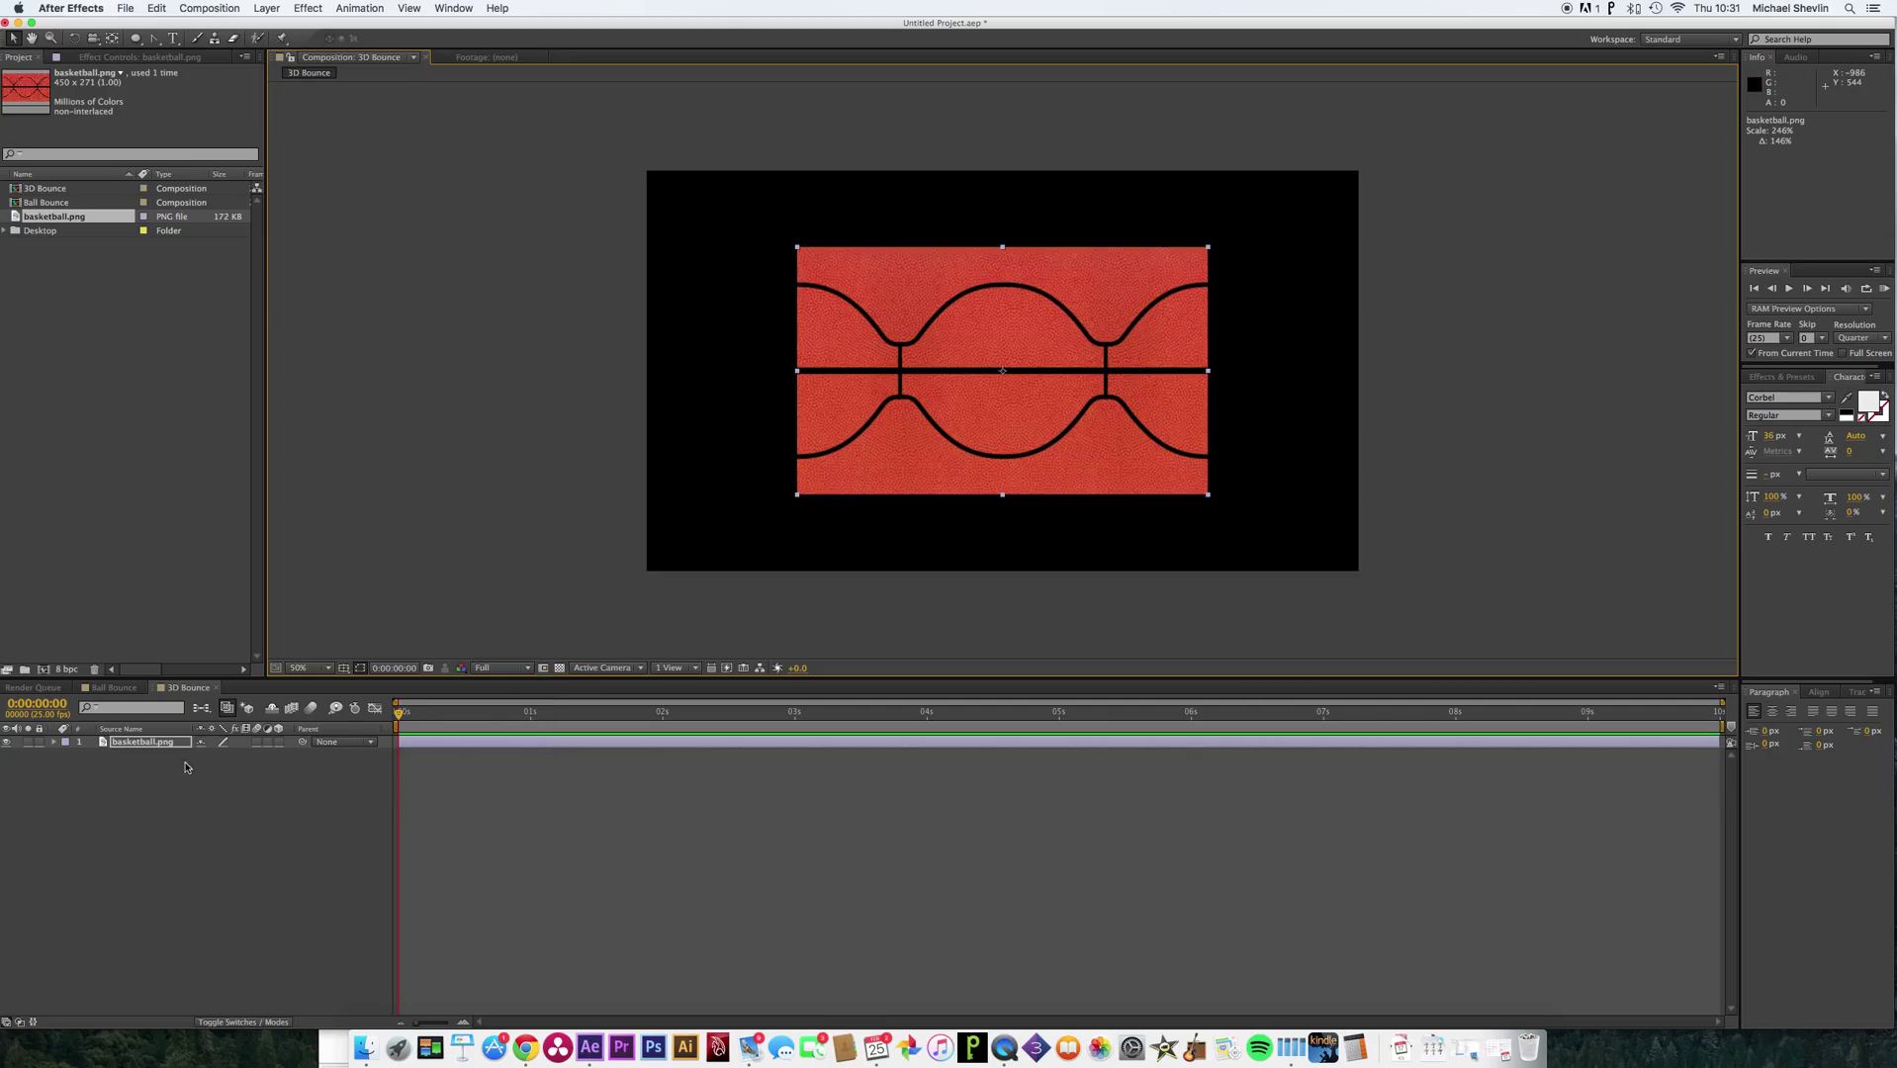
Apply the CC Sphere perspective effect to the basketball.png layer.
click(303, 7)
mouse_move(340, 253)
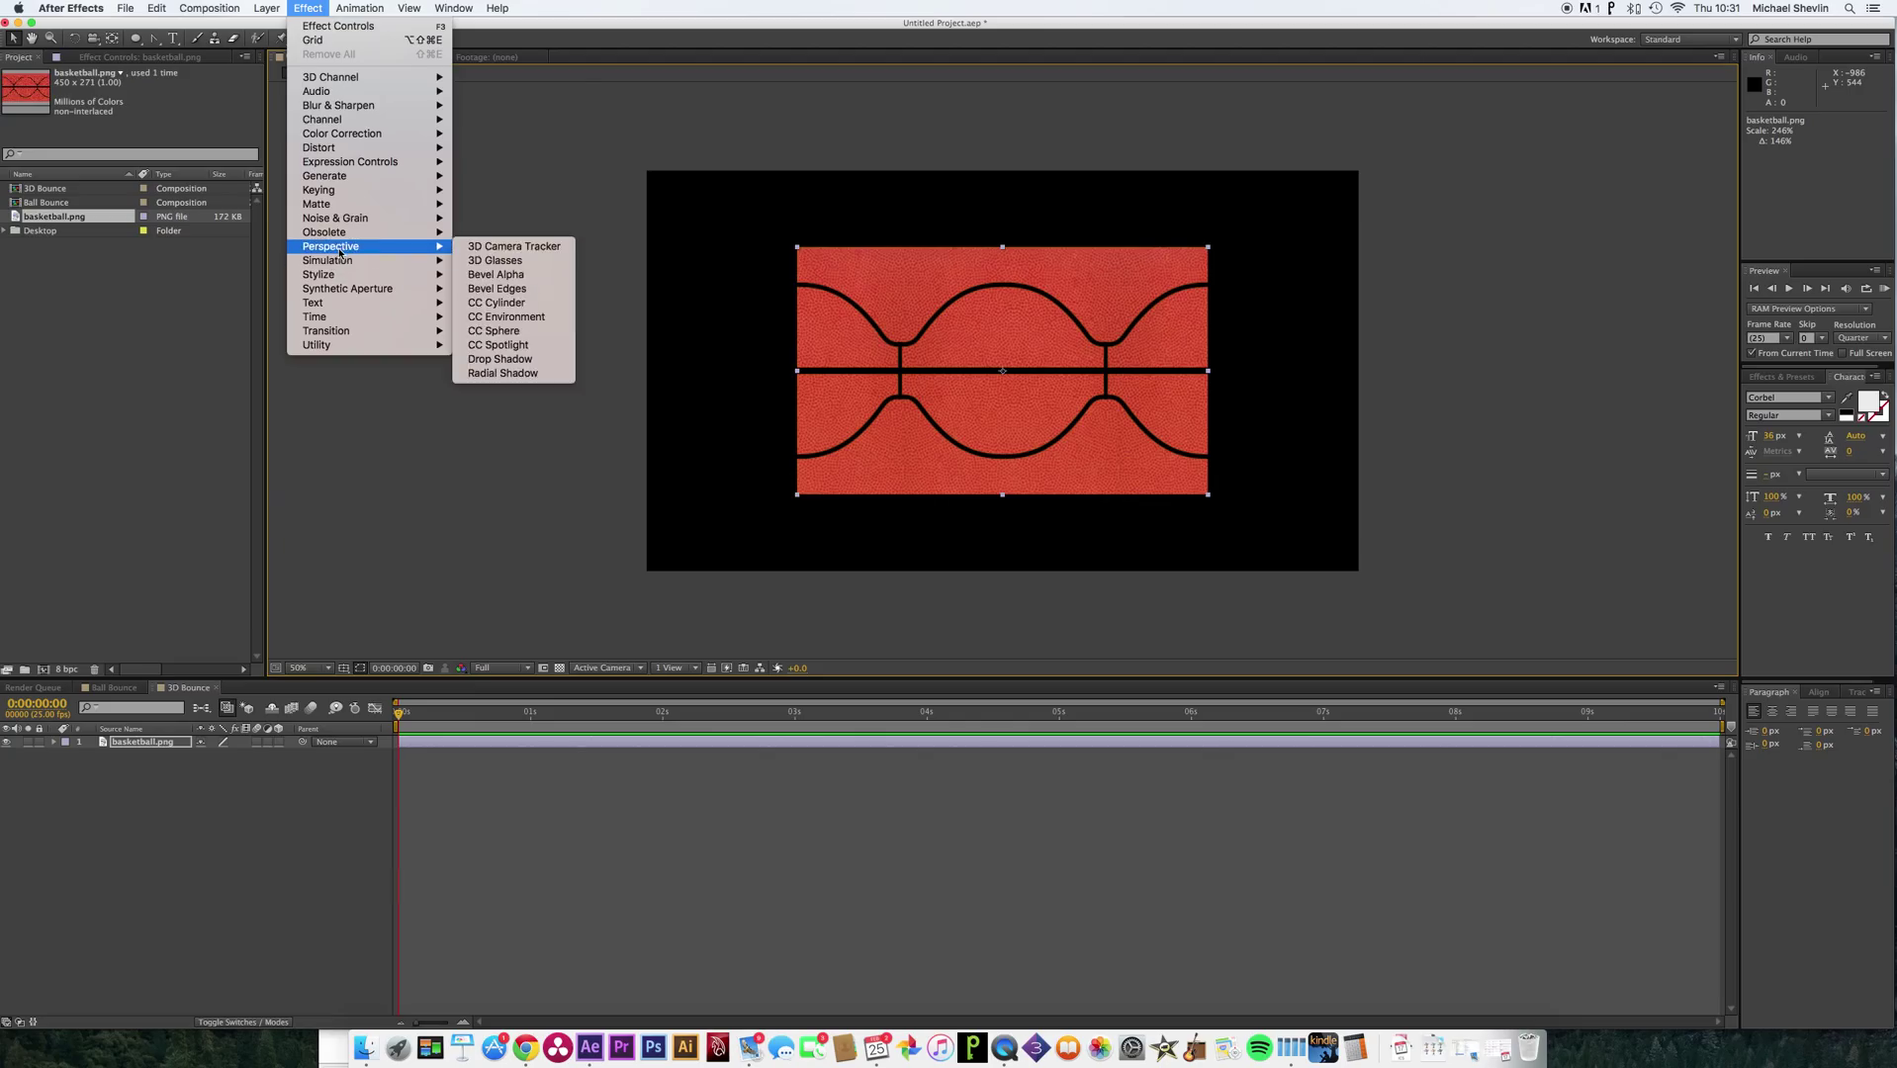
click(518, 336)
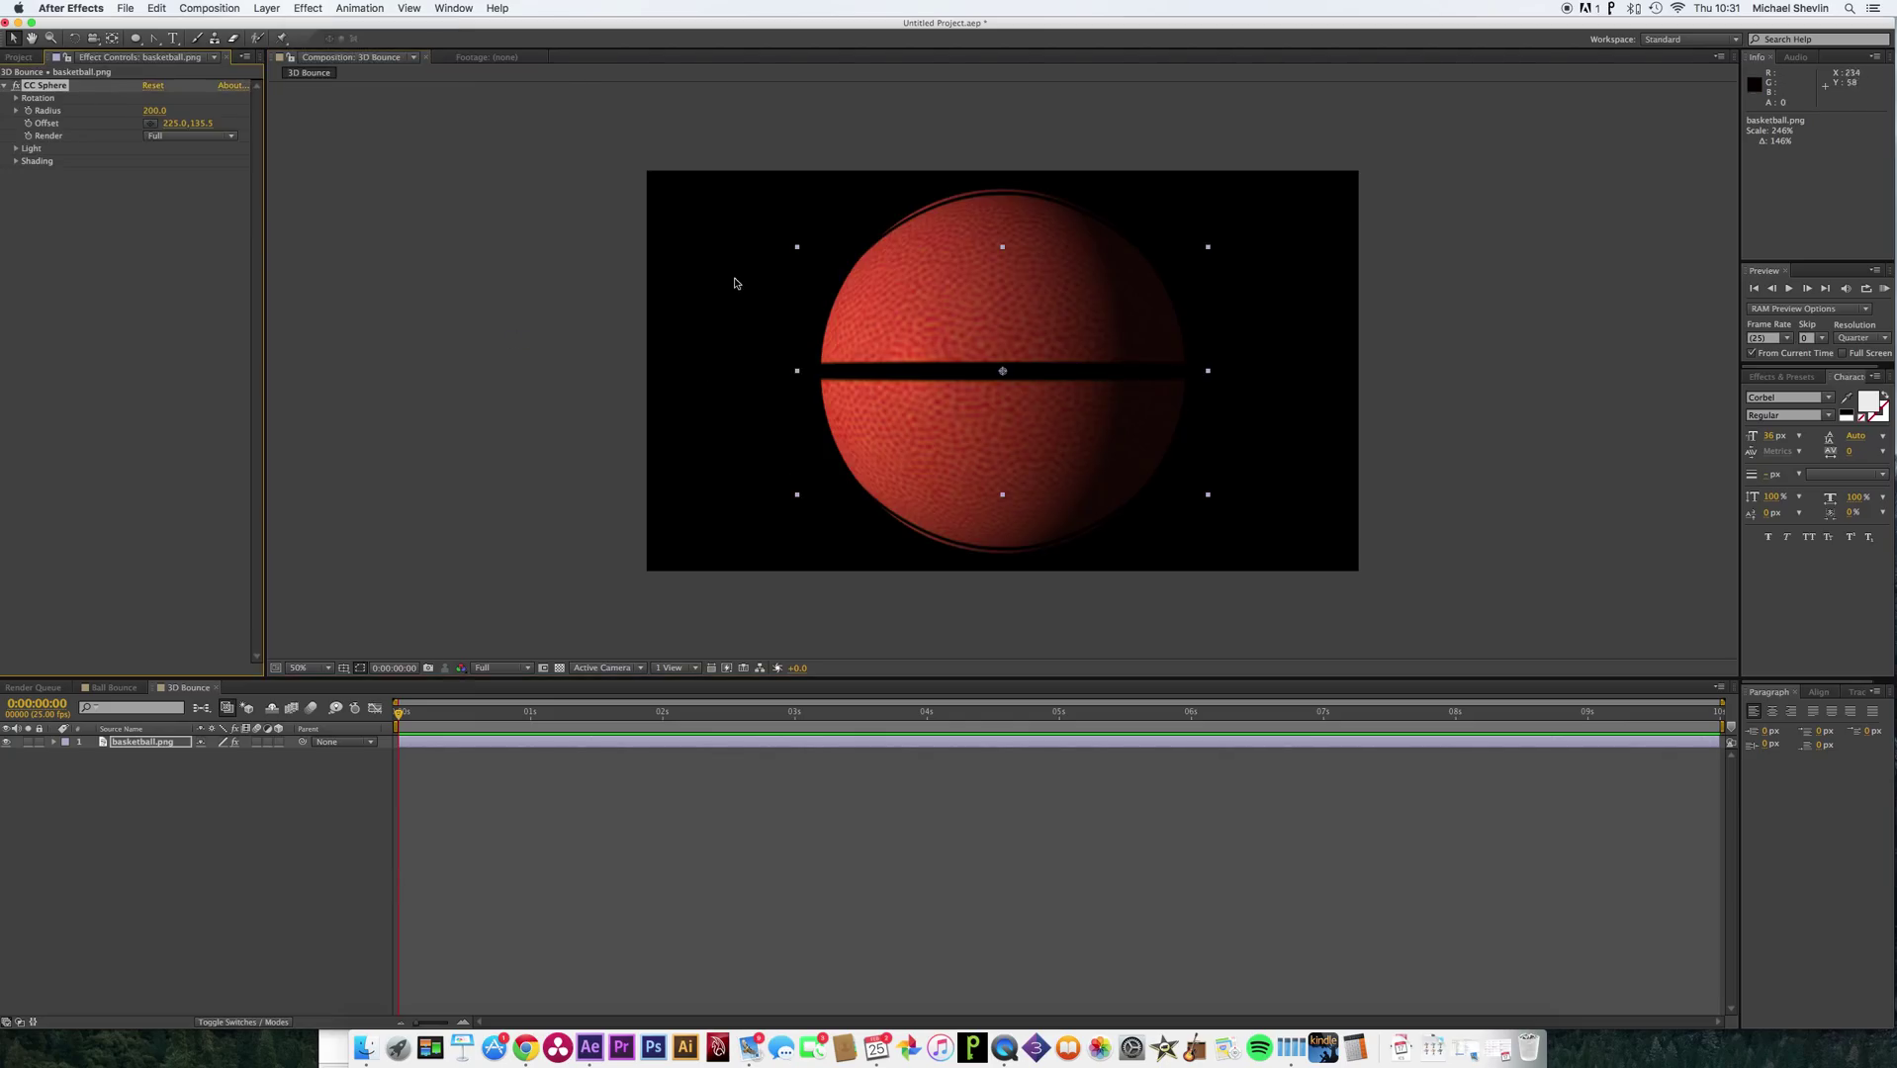
Rotate the CC Sphere to about X 120°, Y 119° and Z 86°, and scale the basketball layer down to about 81%.
click(16, 97)
drag(159, 130, 164, 220)
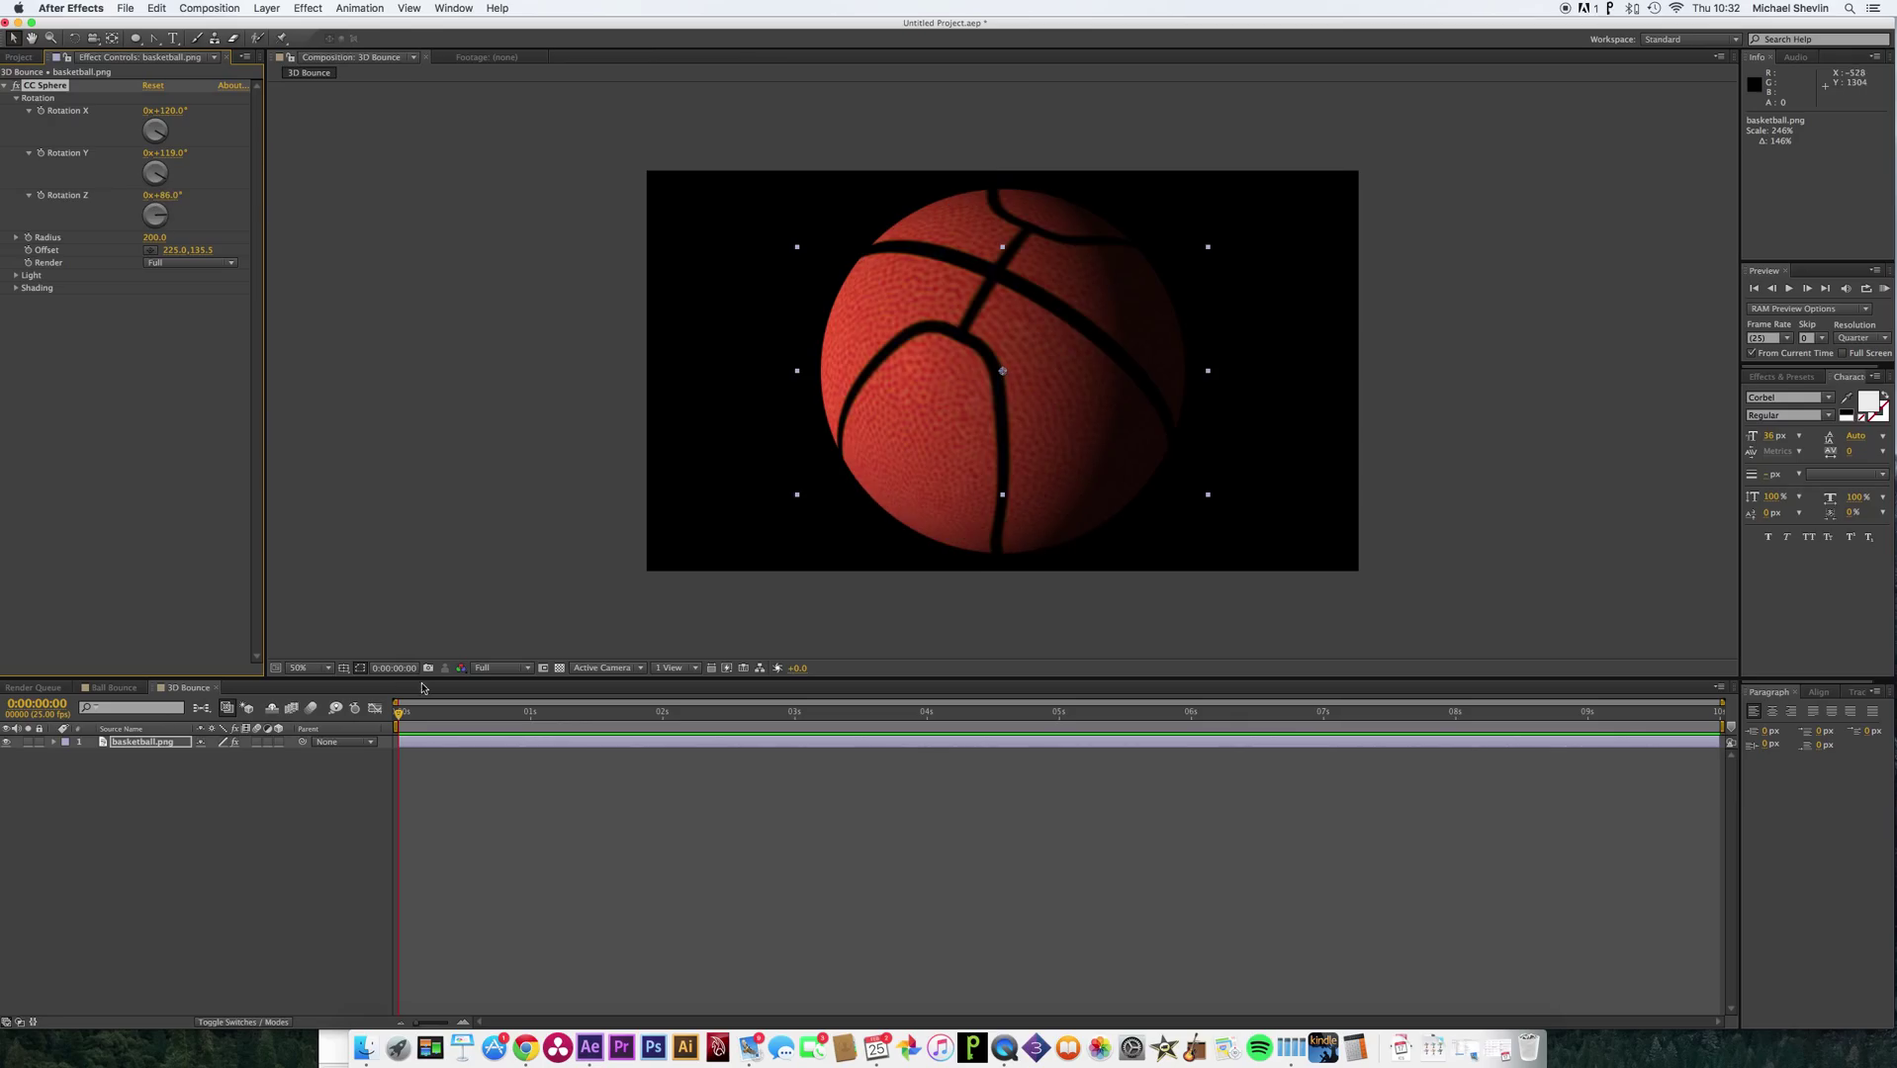
drag(1208, 249, 1068, 328)
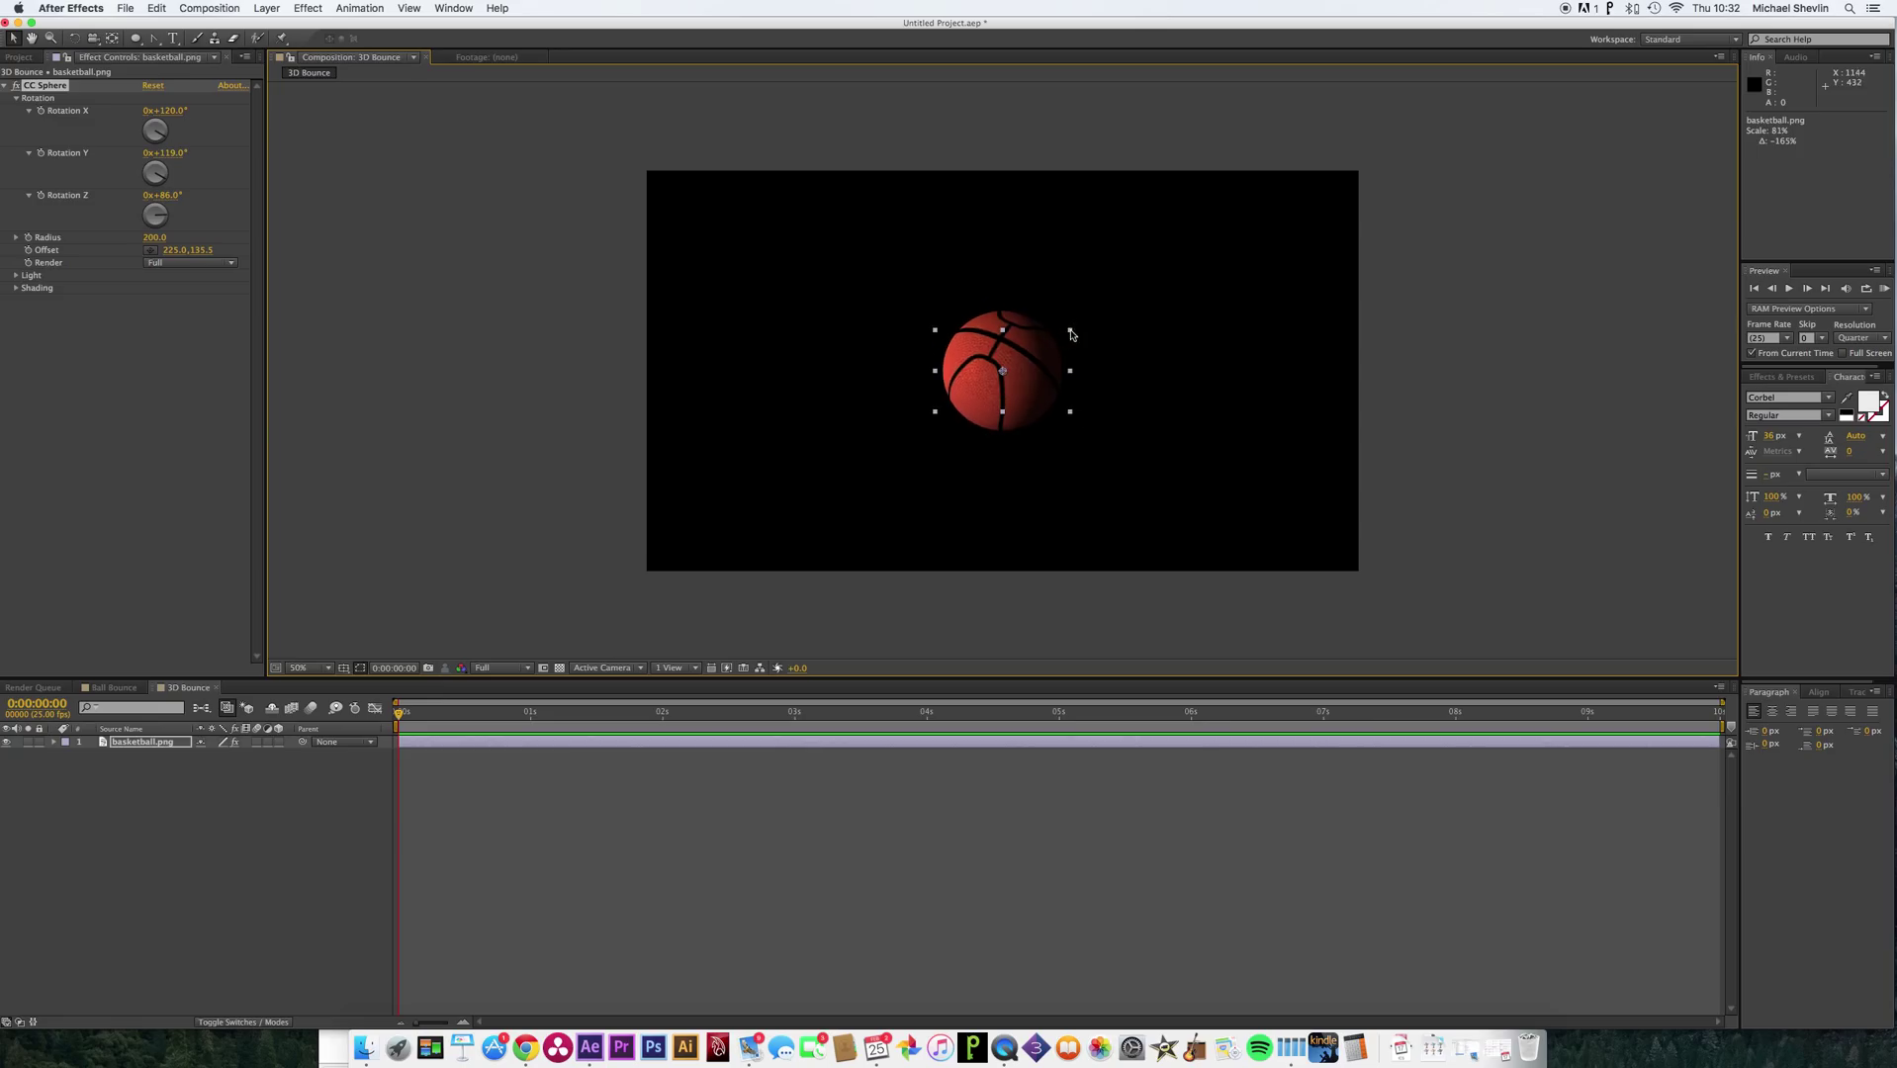
Copy all Position keyframes of the Ball layer in Ball Bounce and paste them onto the basketball.png layer in 3D Bounce.
click(141, 695)
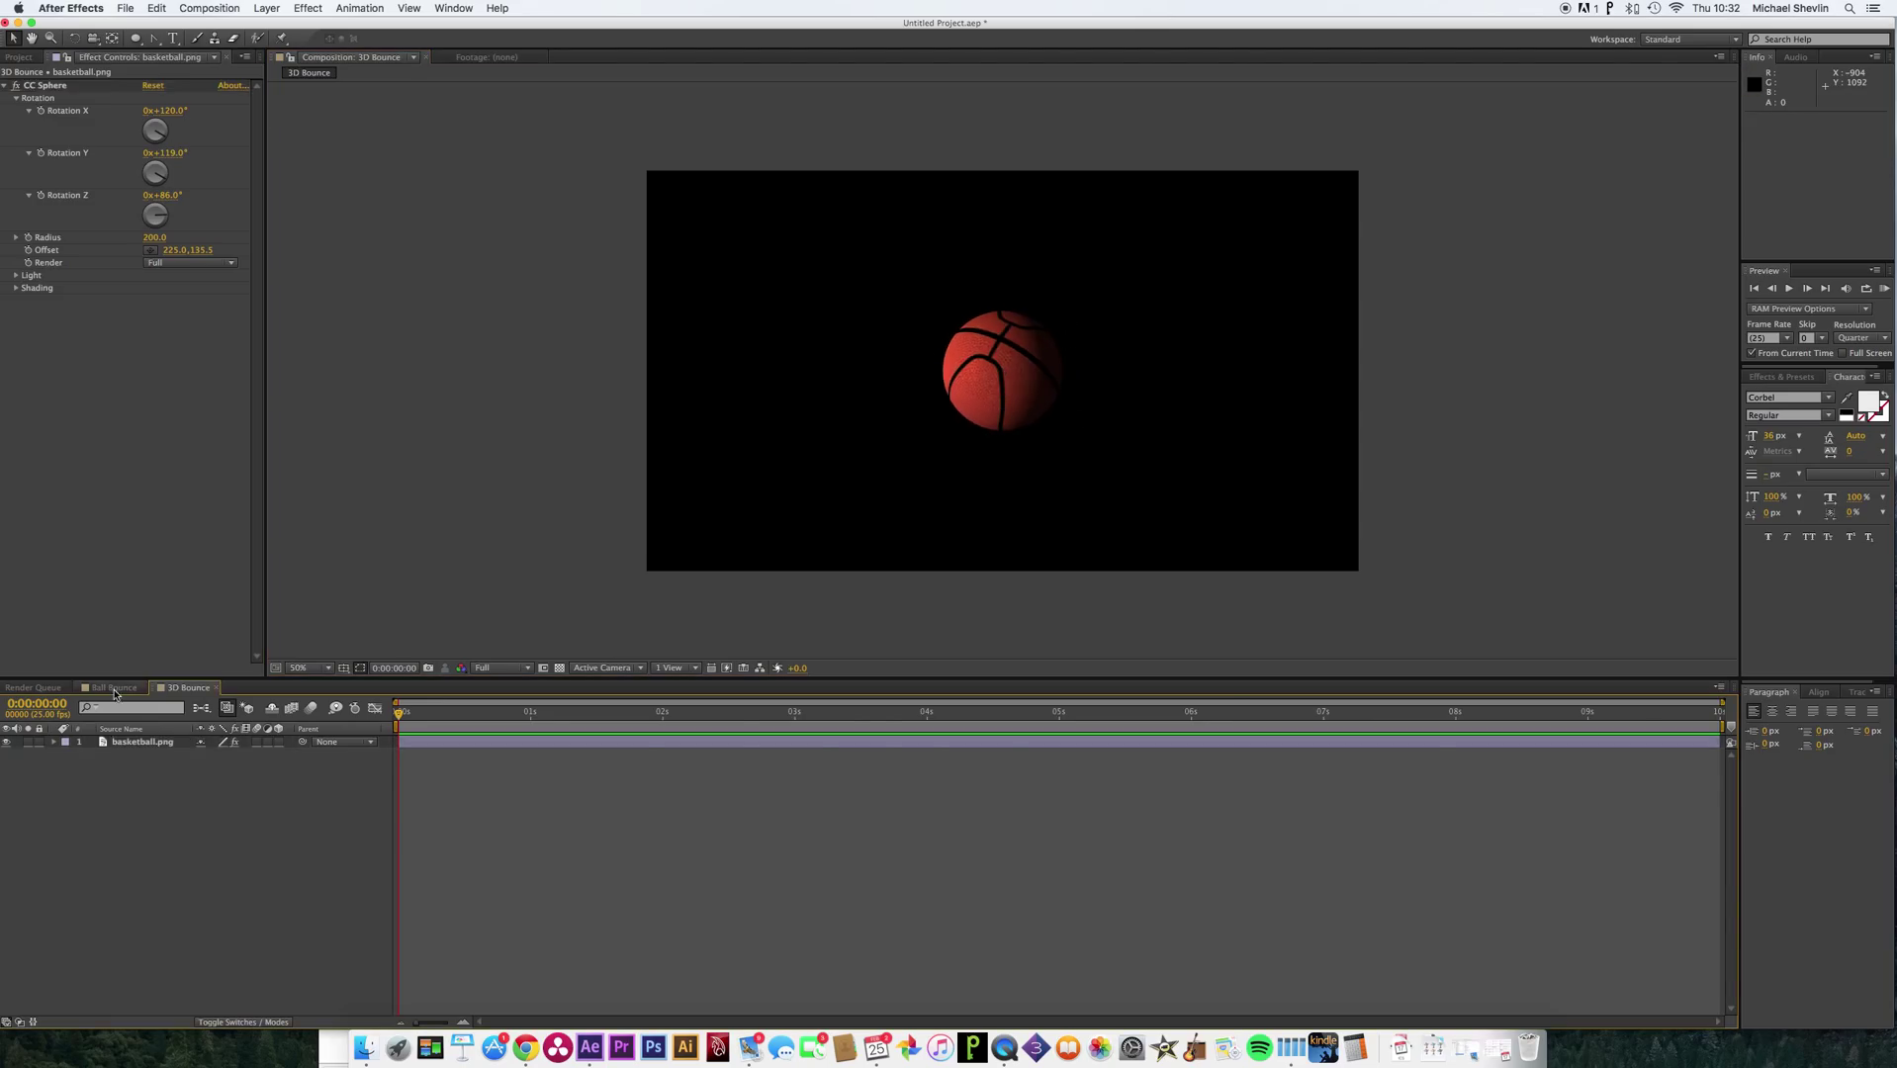
click(111, 688)
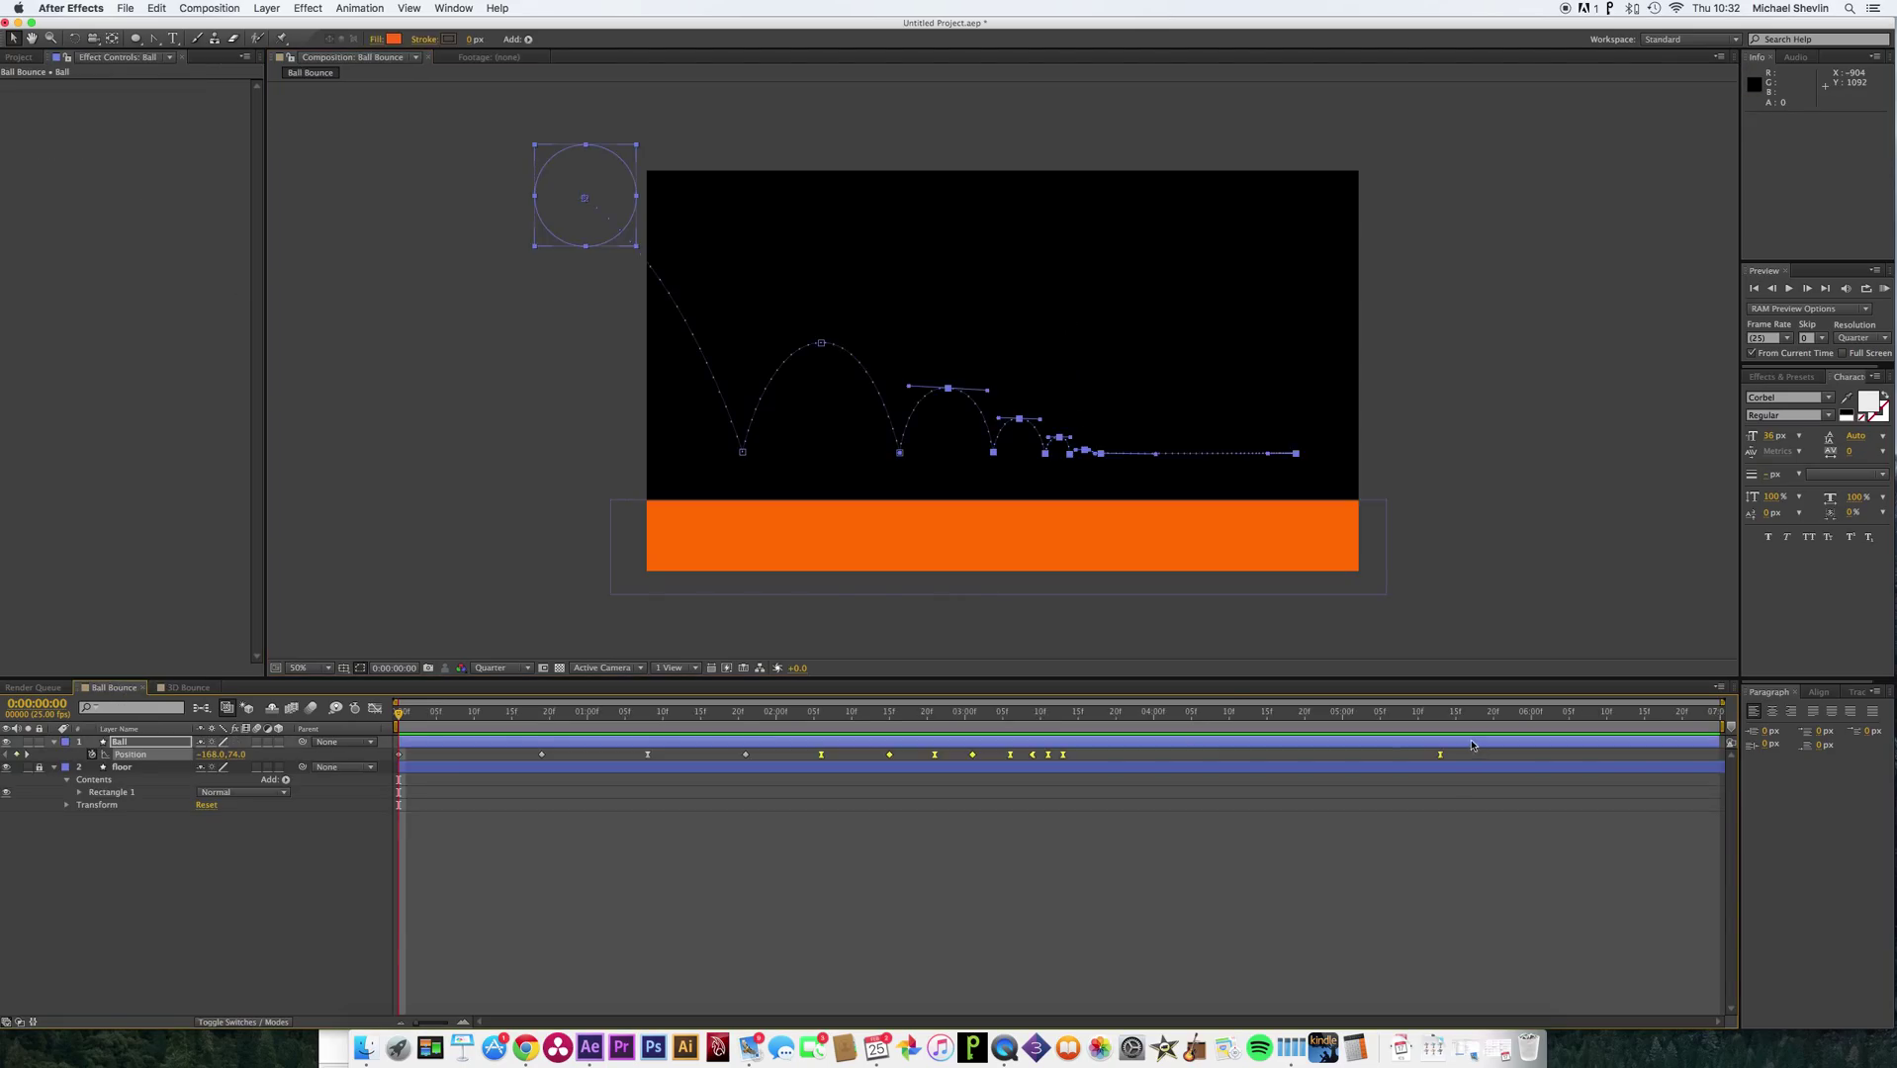
drag(1467, 754, 381, 766)
key(super+c)
click(188, 688)
click(408, 743)
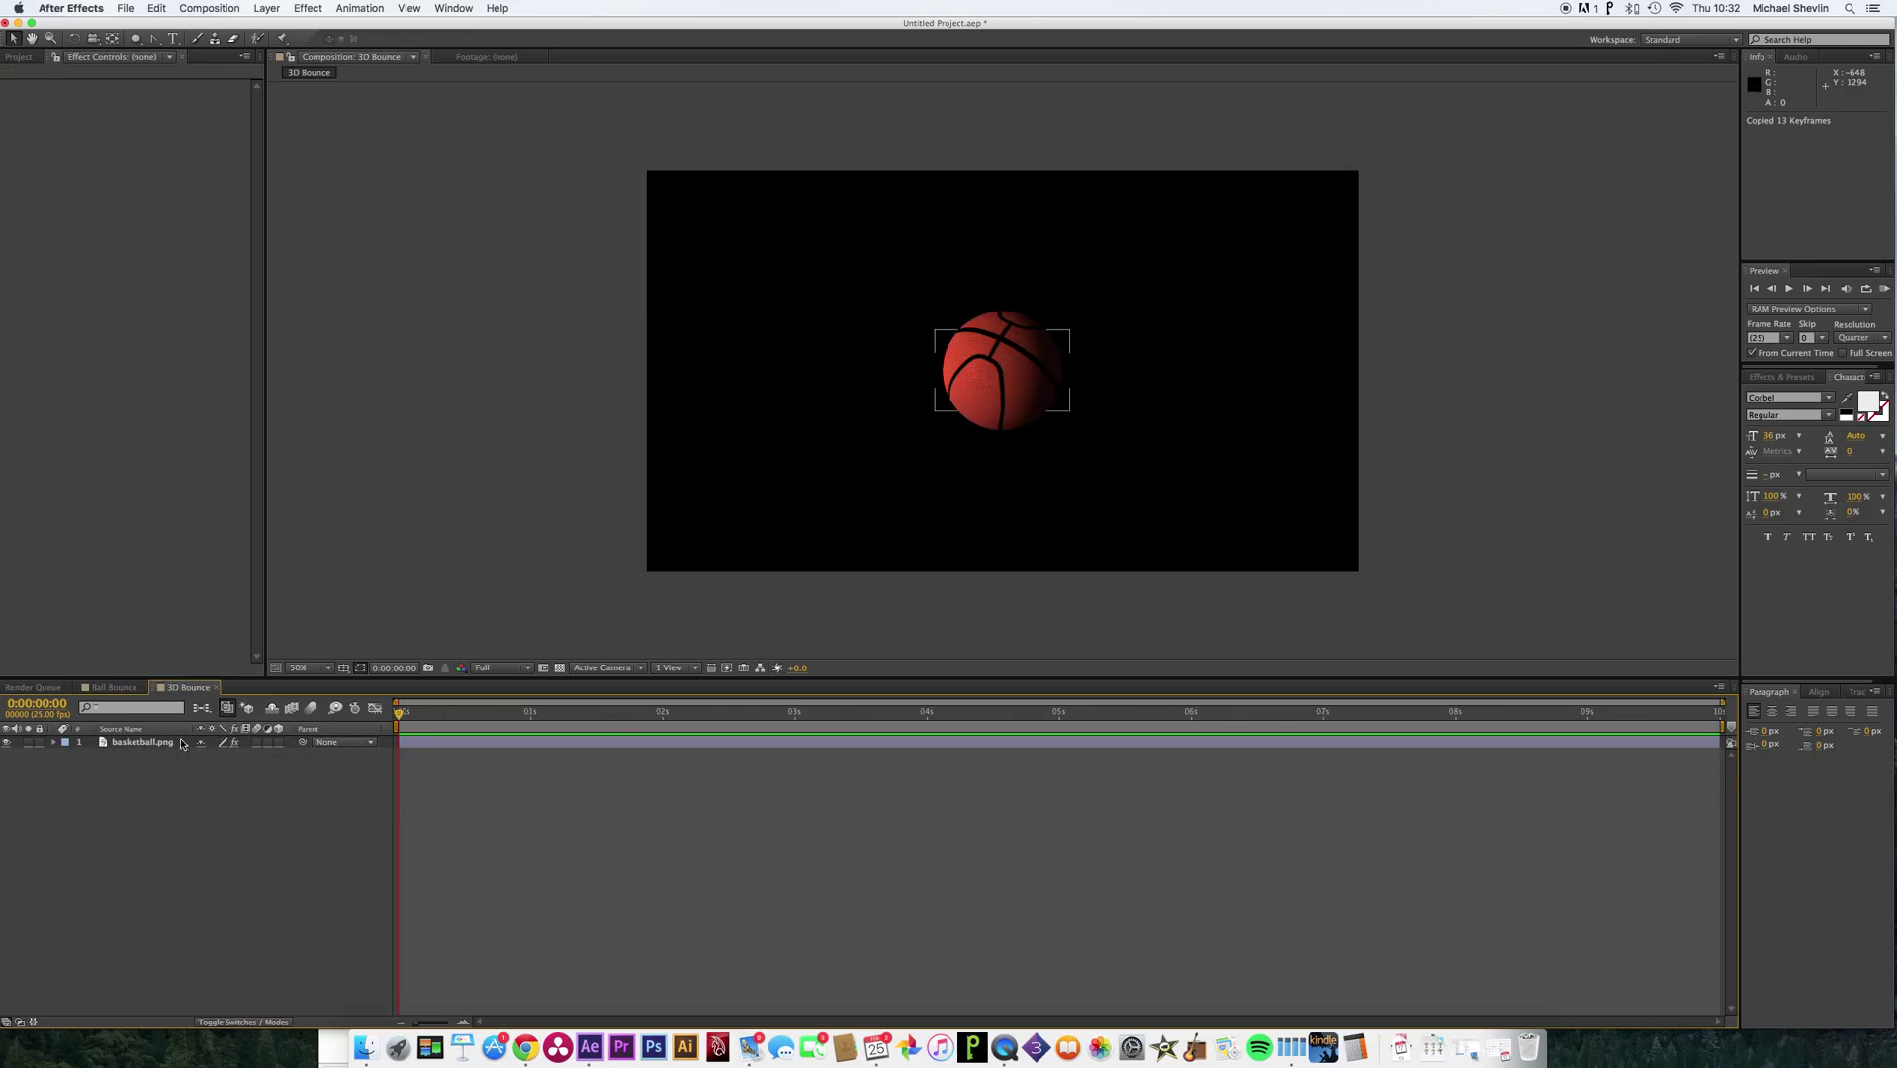
click(161, 742)
key(super+v)
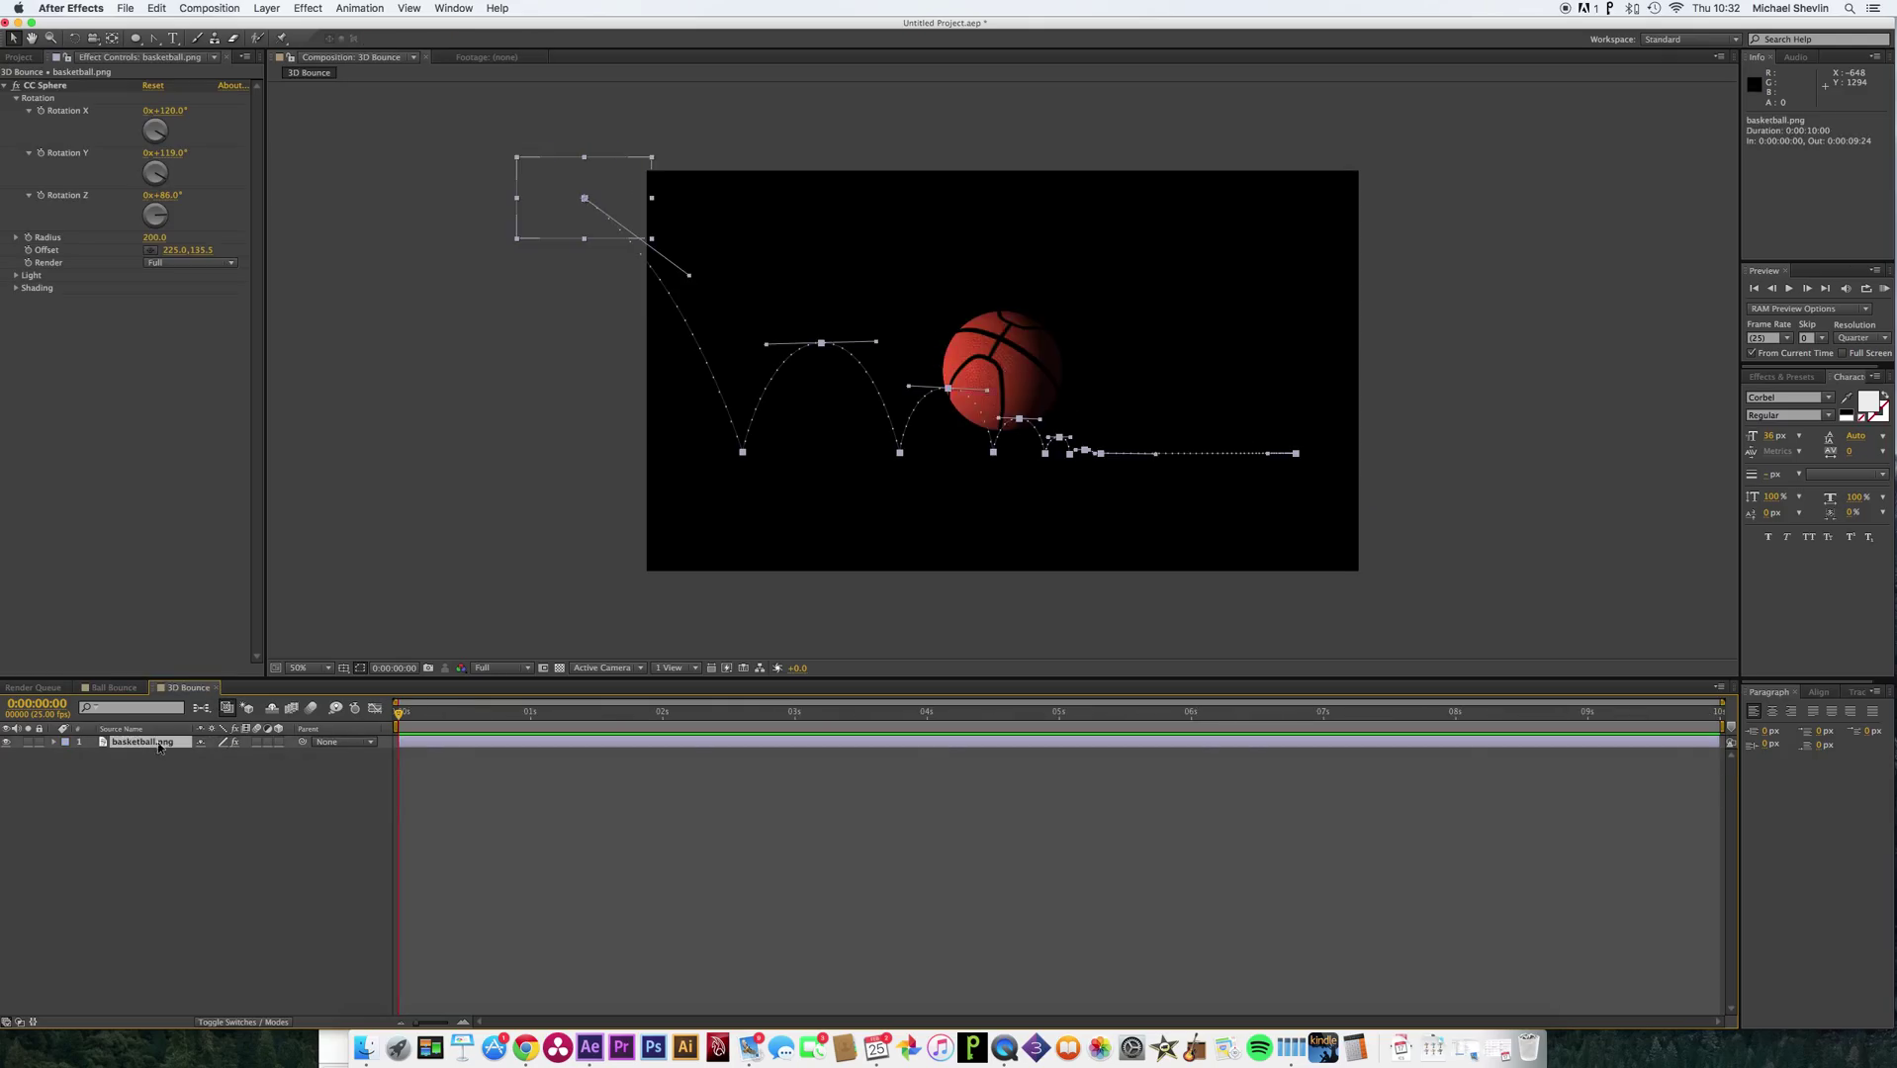
Play back the basketball's bounce from the start and run a RAM preview of the 3D Bounce composition.
key(space)
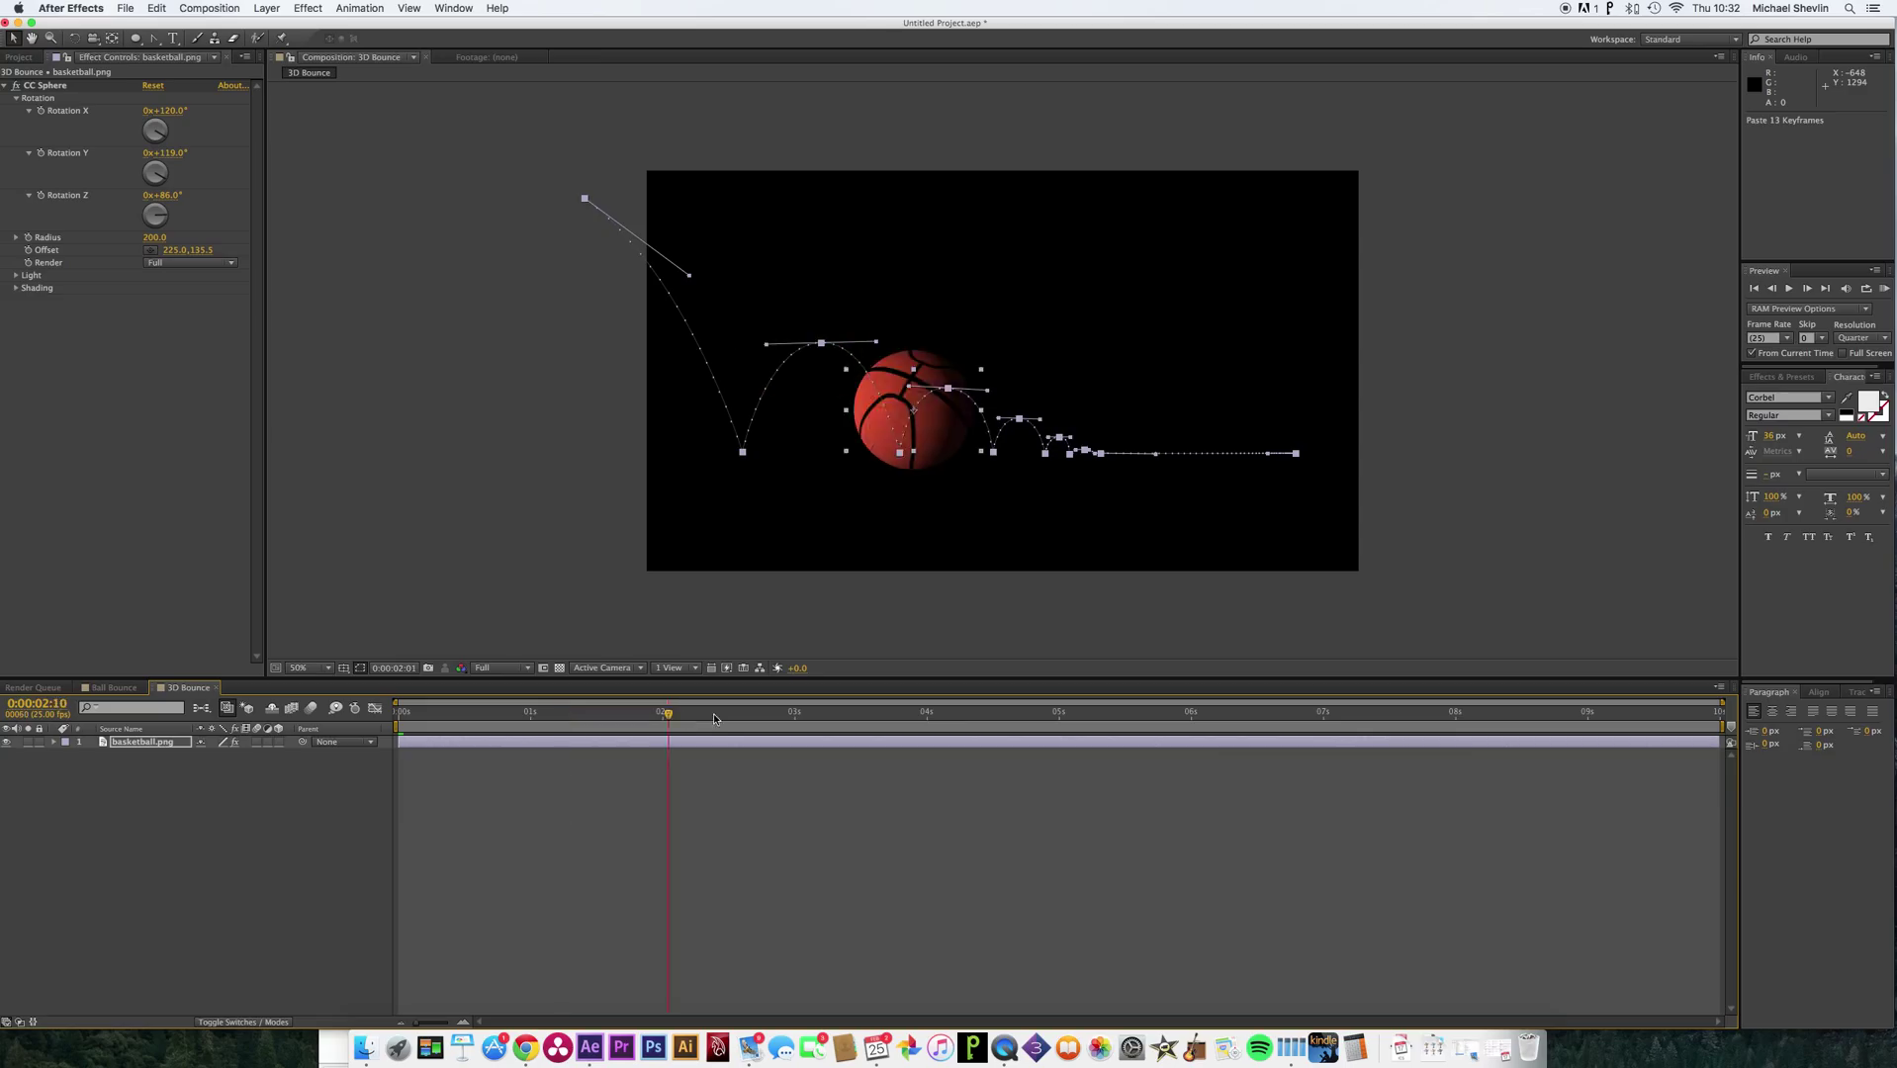
key(space)
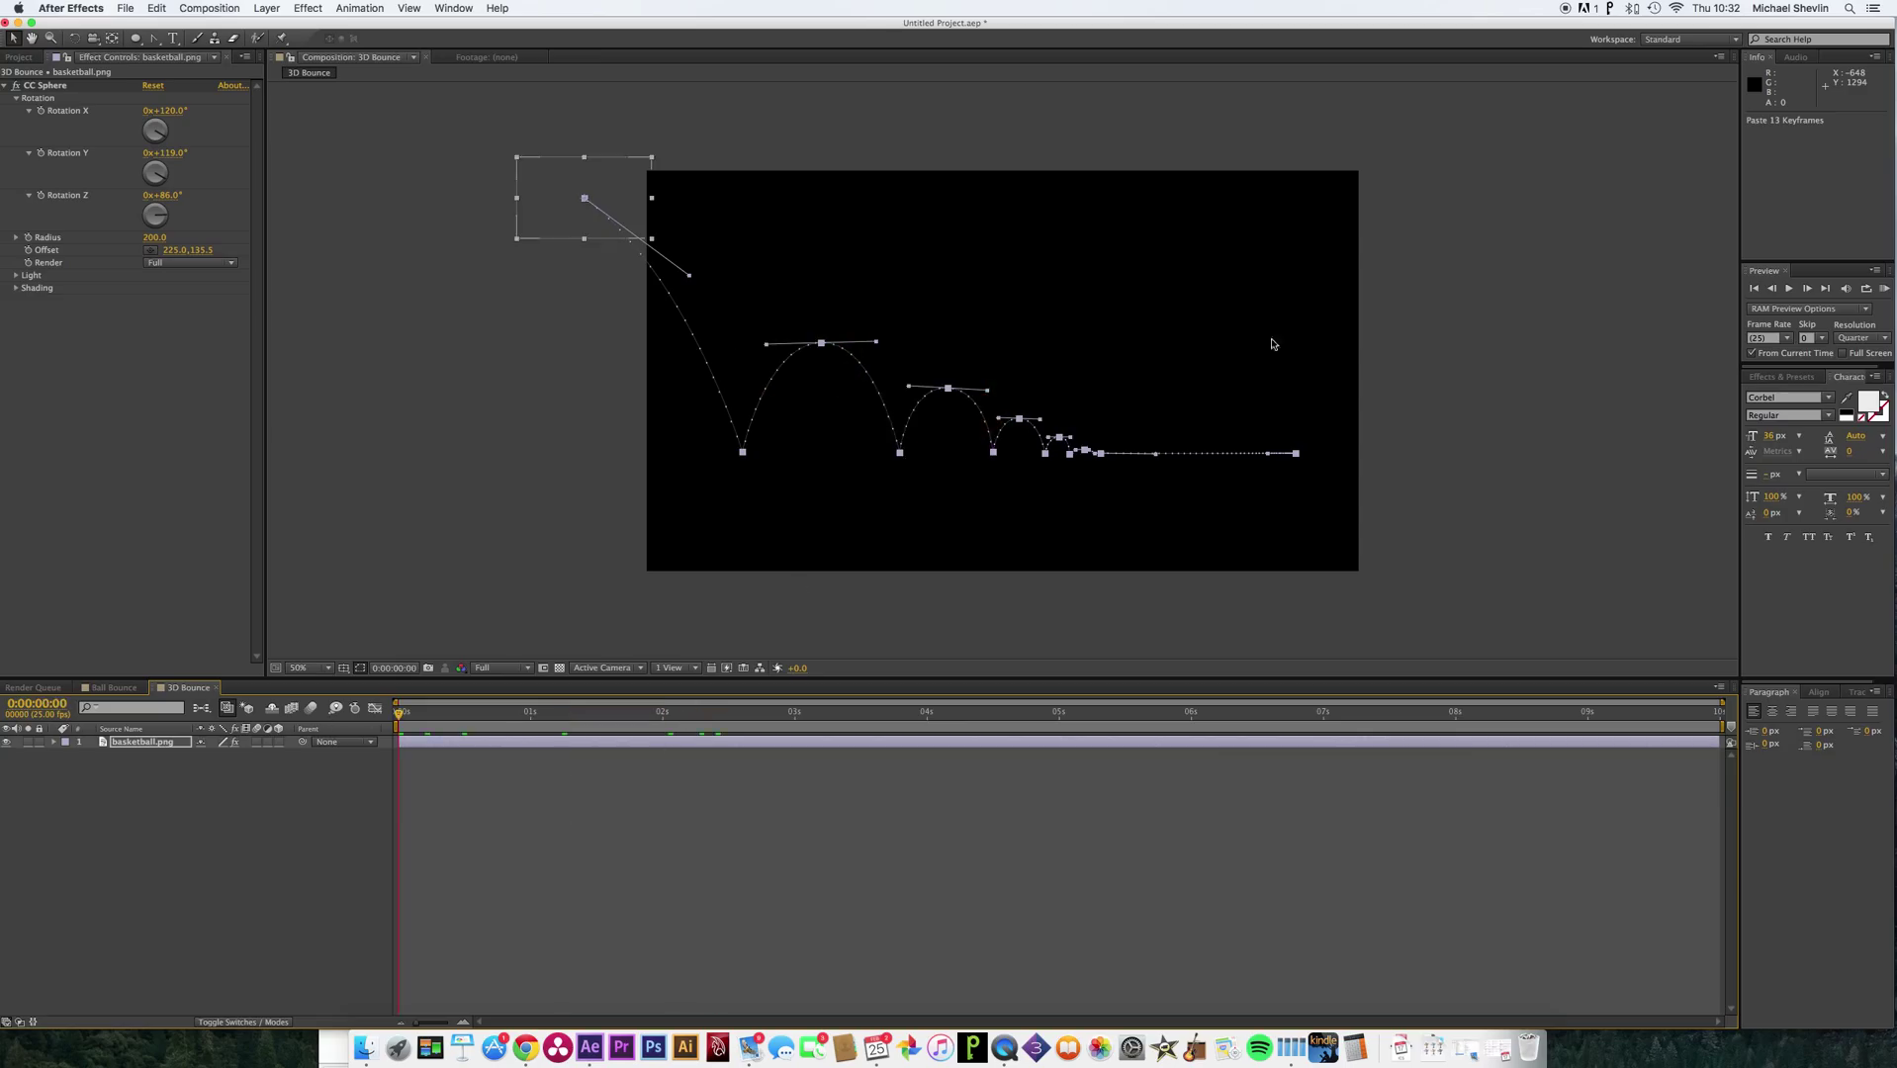
click(1884, 289)
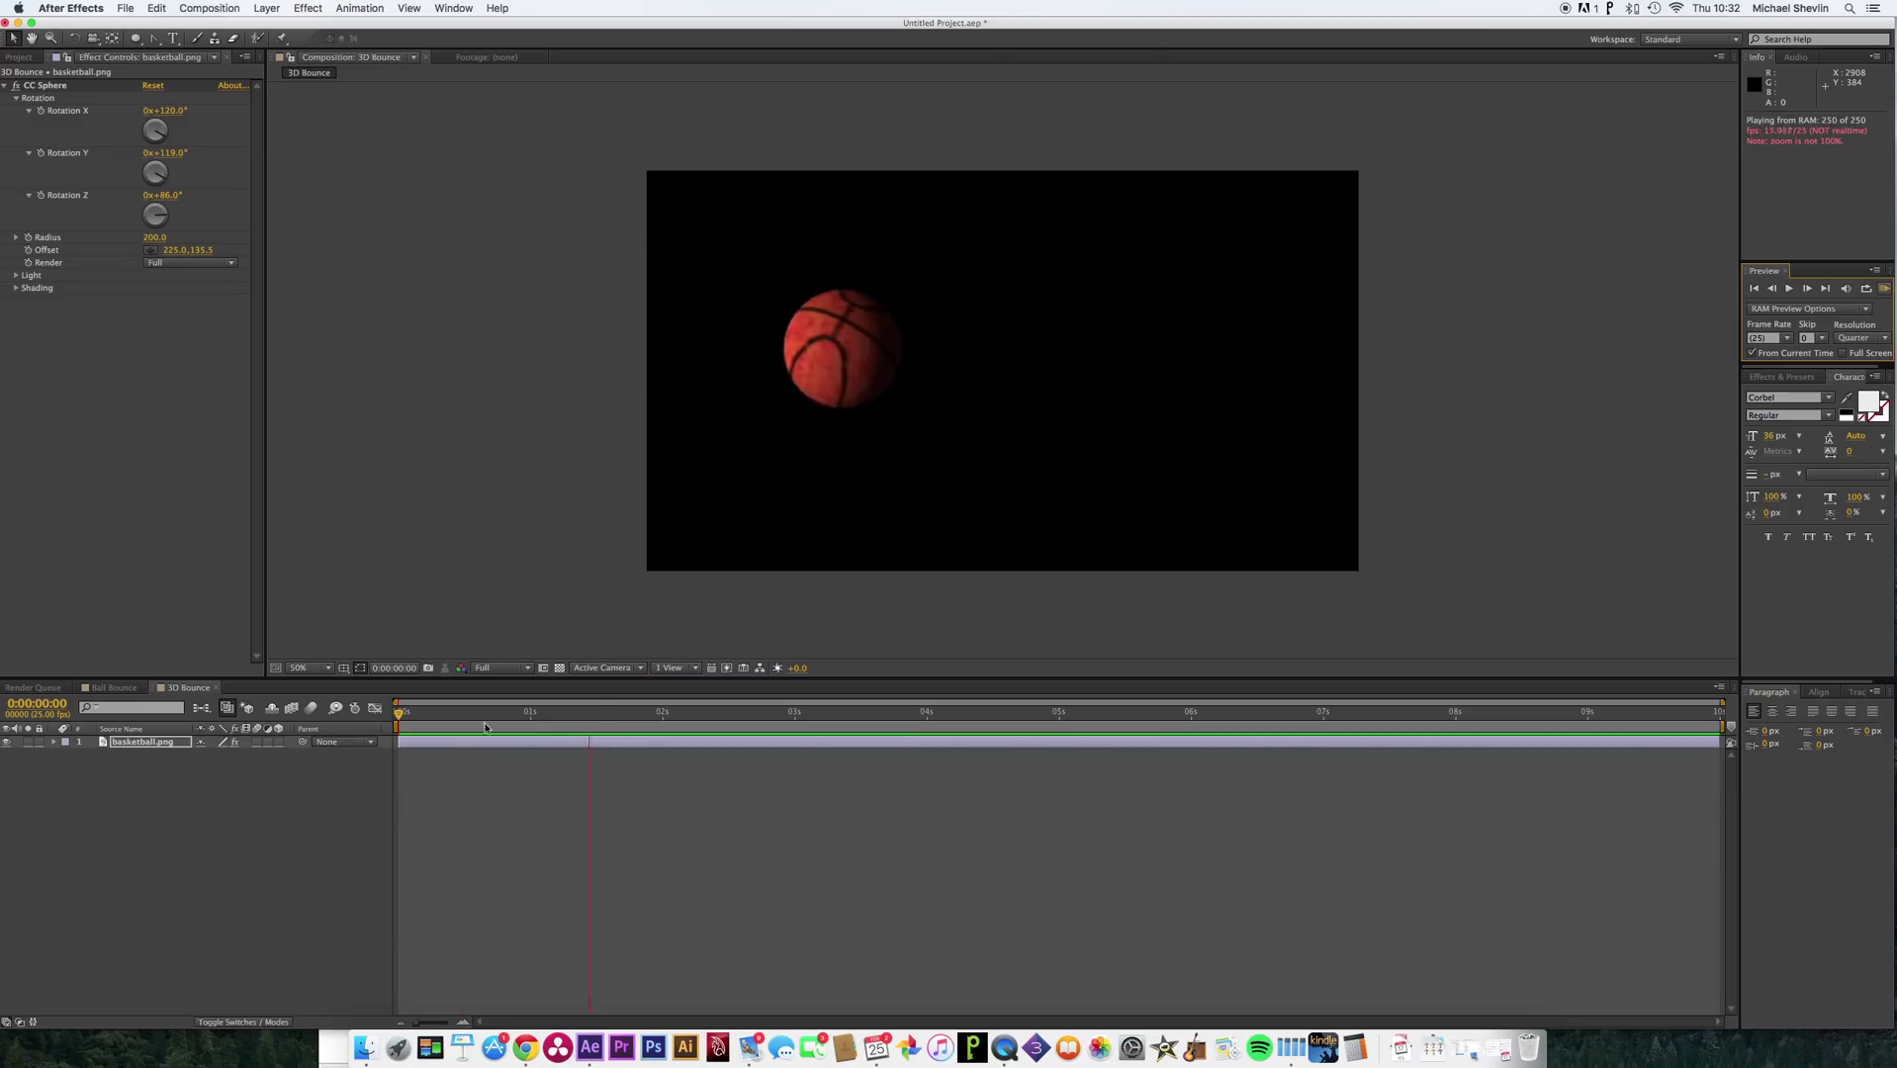
Add starting keyframes for CC Sphere Rotation X, Y and Z on the basketball.png layer at 0:00:00:00.
click(214, 744)
click(57, 746)
click(54, 744)
click(67, 755)
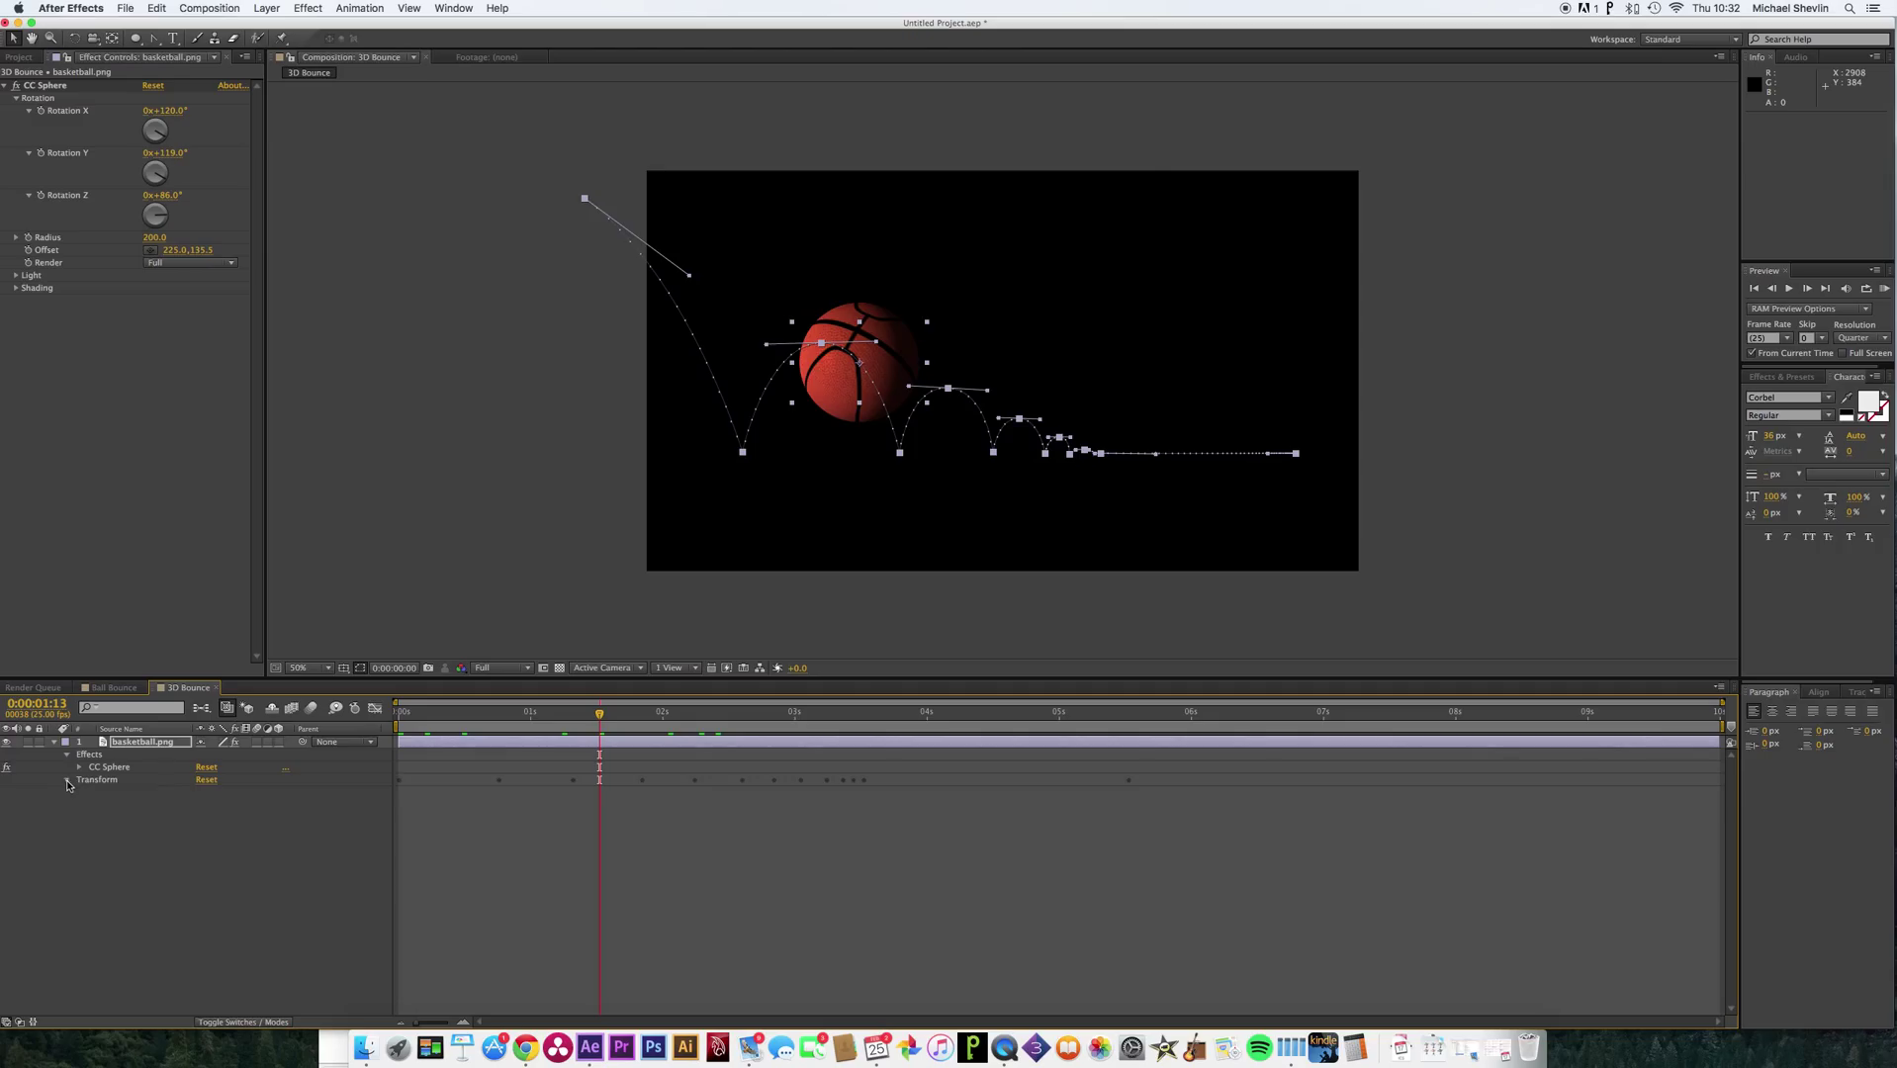
click(67, 782)
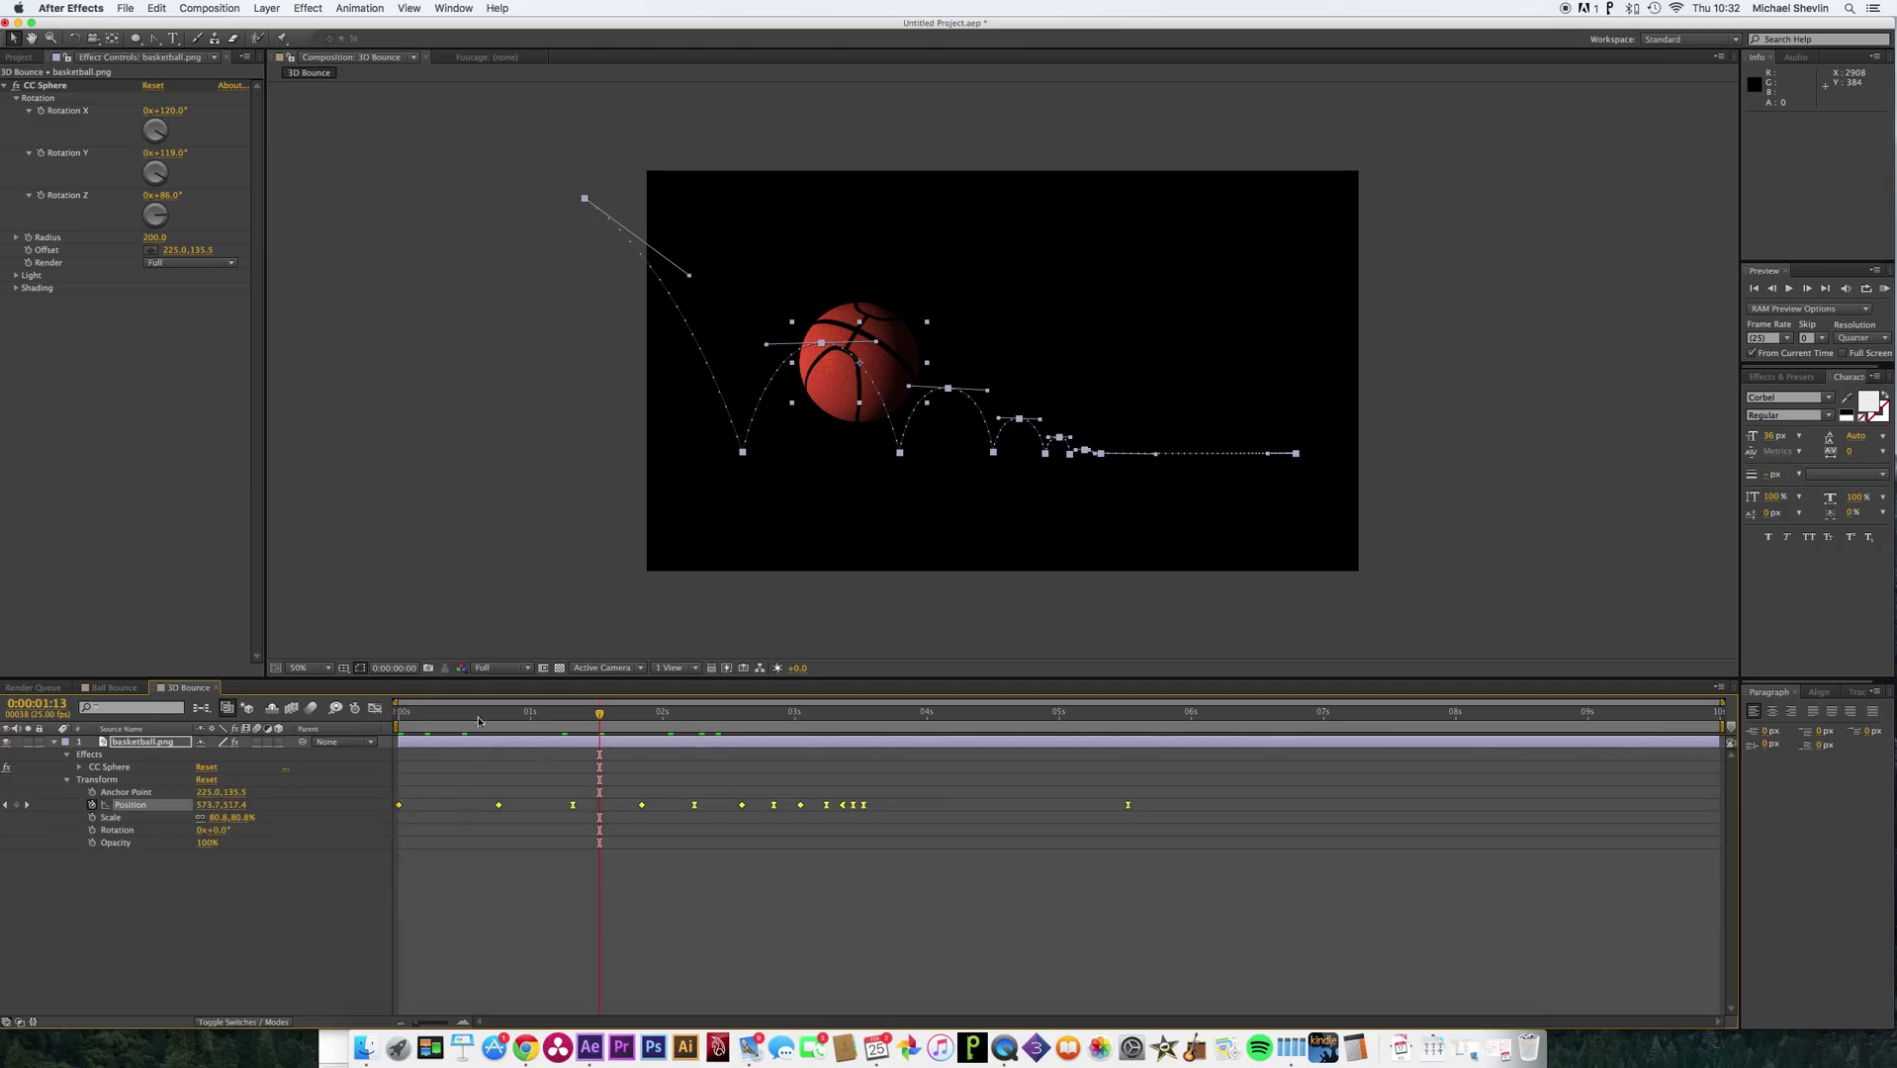
click(80, 769)
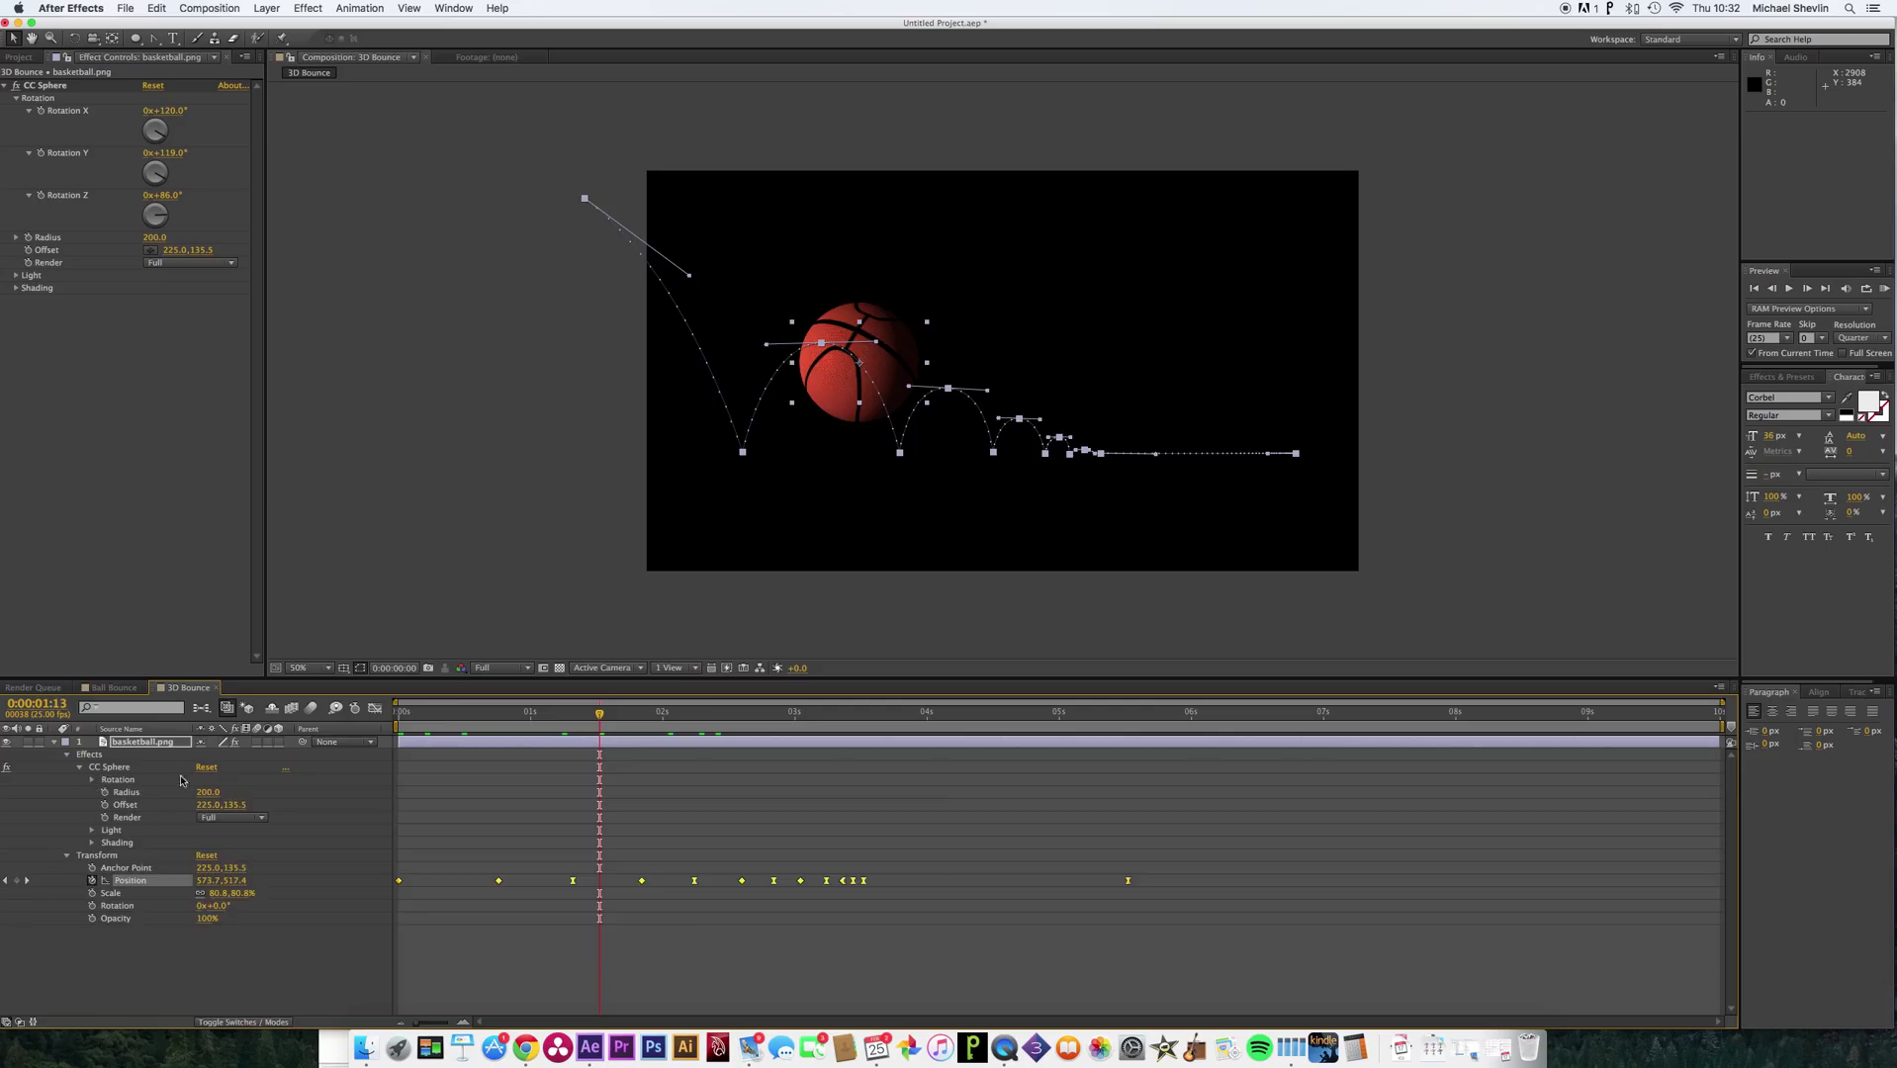
click(399, 722)
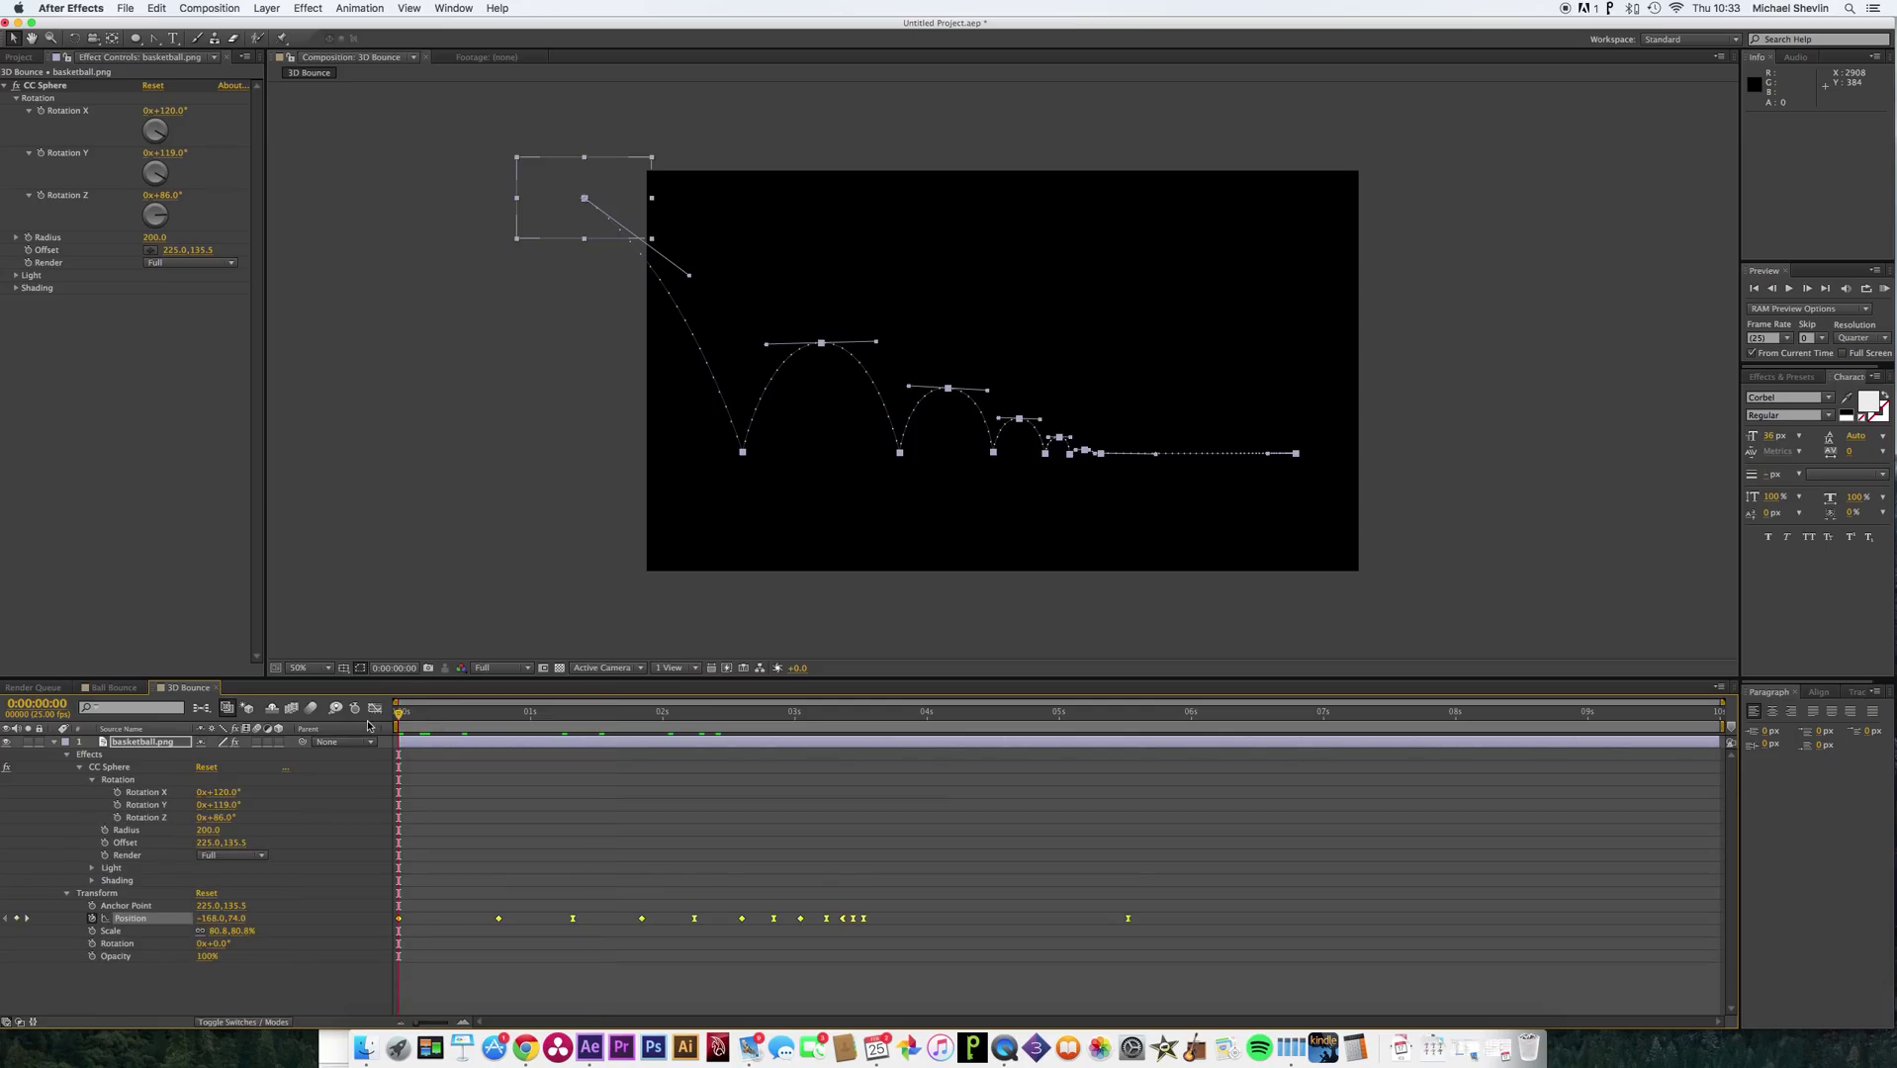
click(117, 792)
click(117, 805)
click(117, 817)
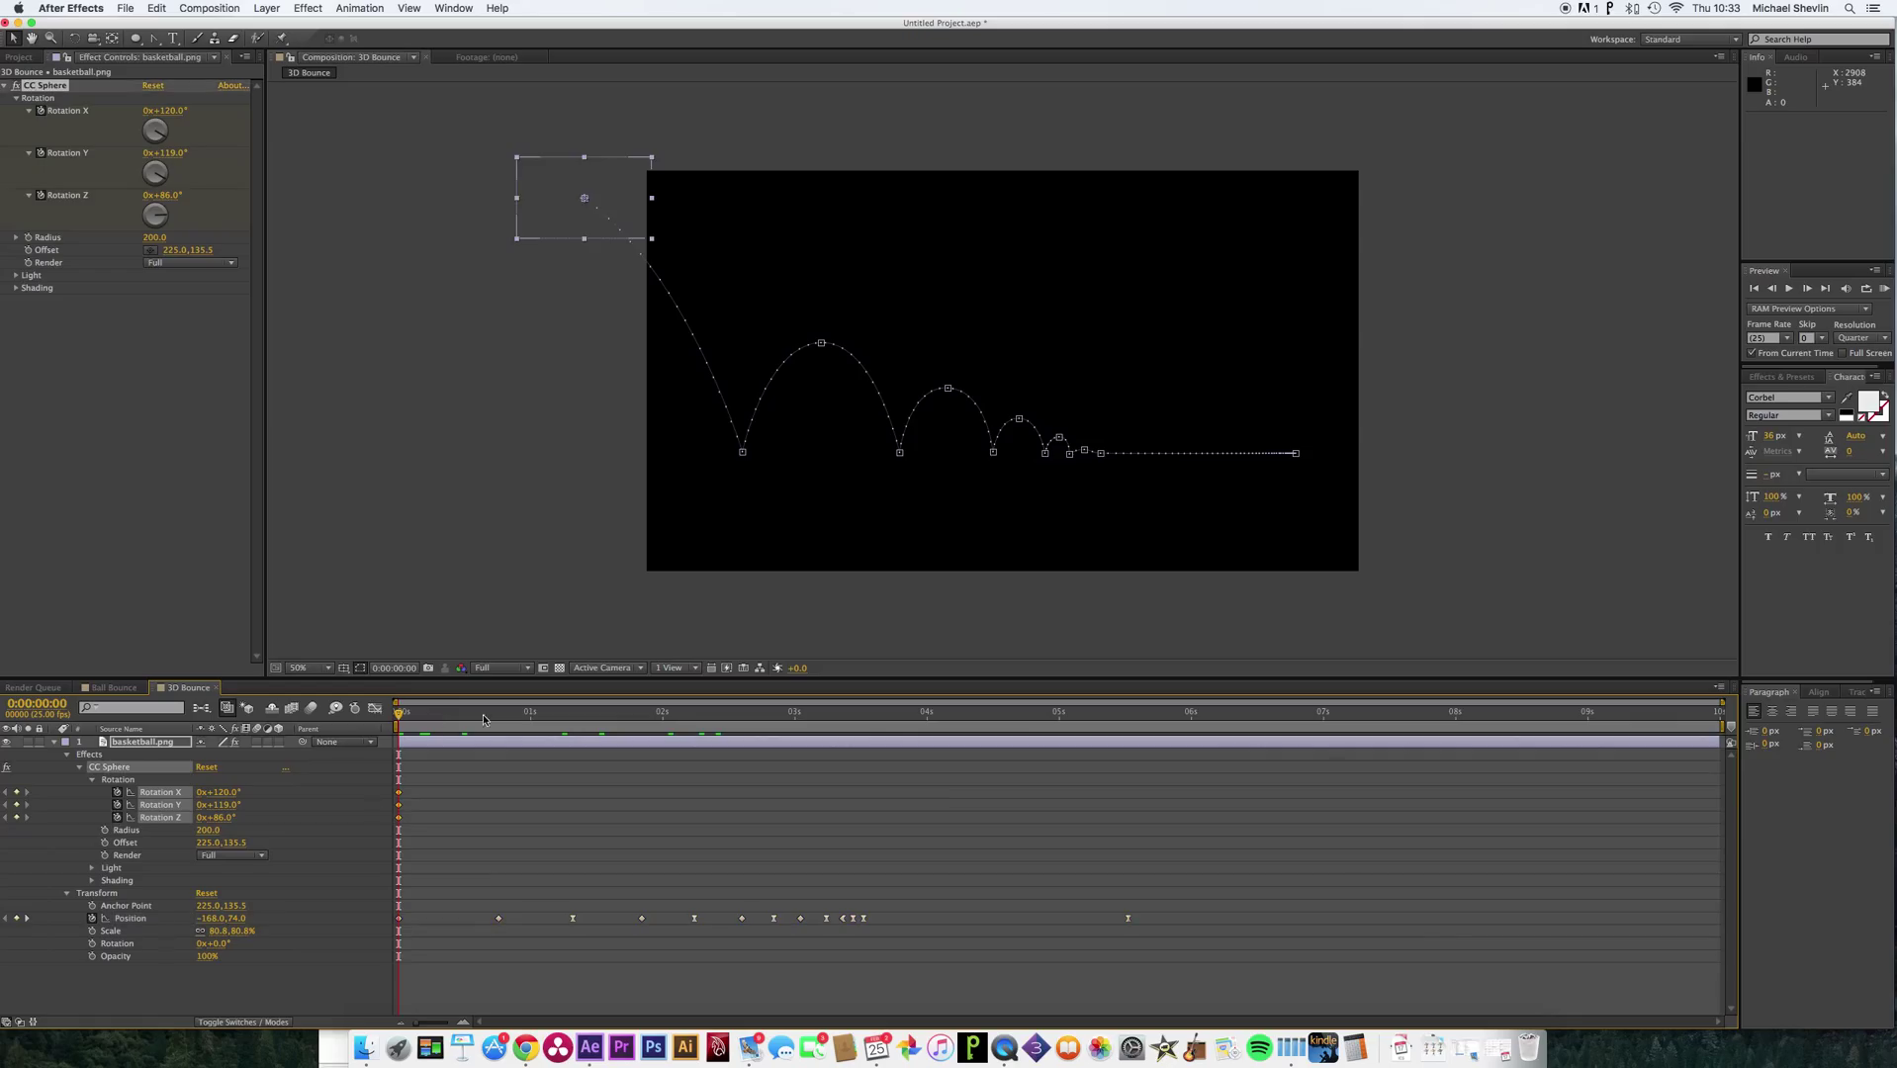
Keyframe the CC Sphere rotation to X 139° and Y 186° at 0:00:00:19, and to X 218° and Z 183° at 0:00:01:21.
drag(487, 717, 498, 713)
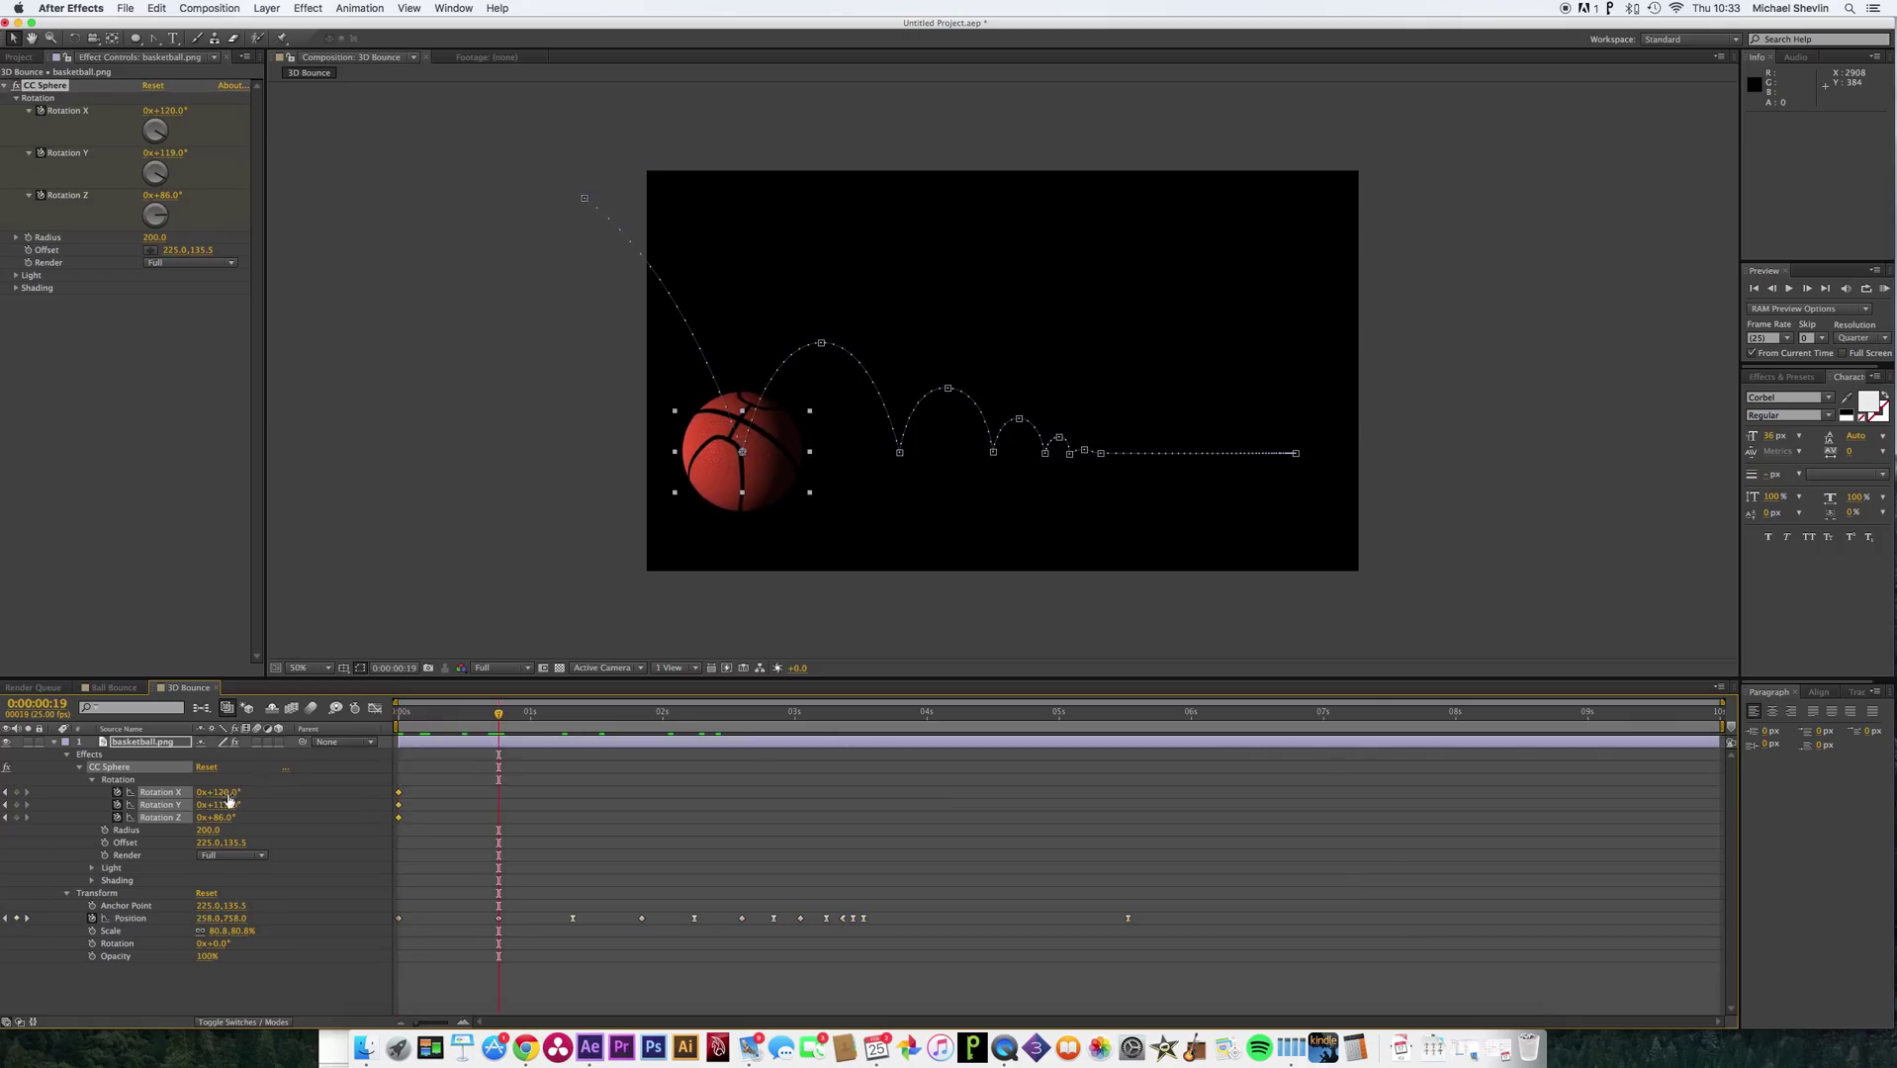
drag(232, 792, 294, 804)
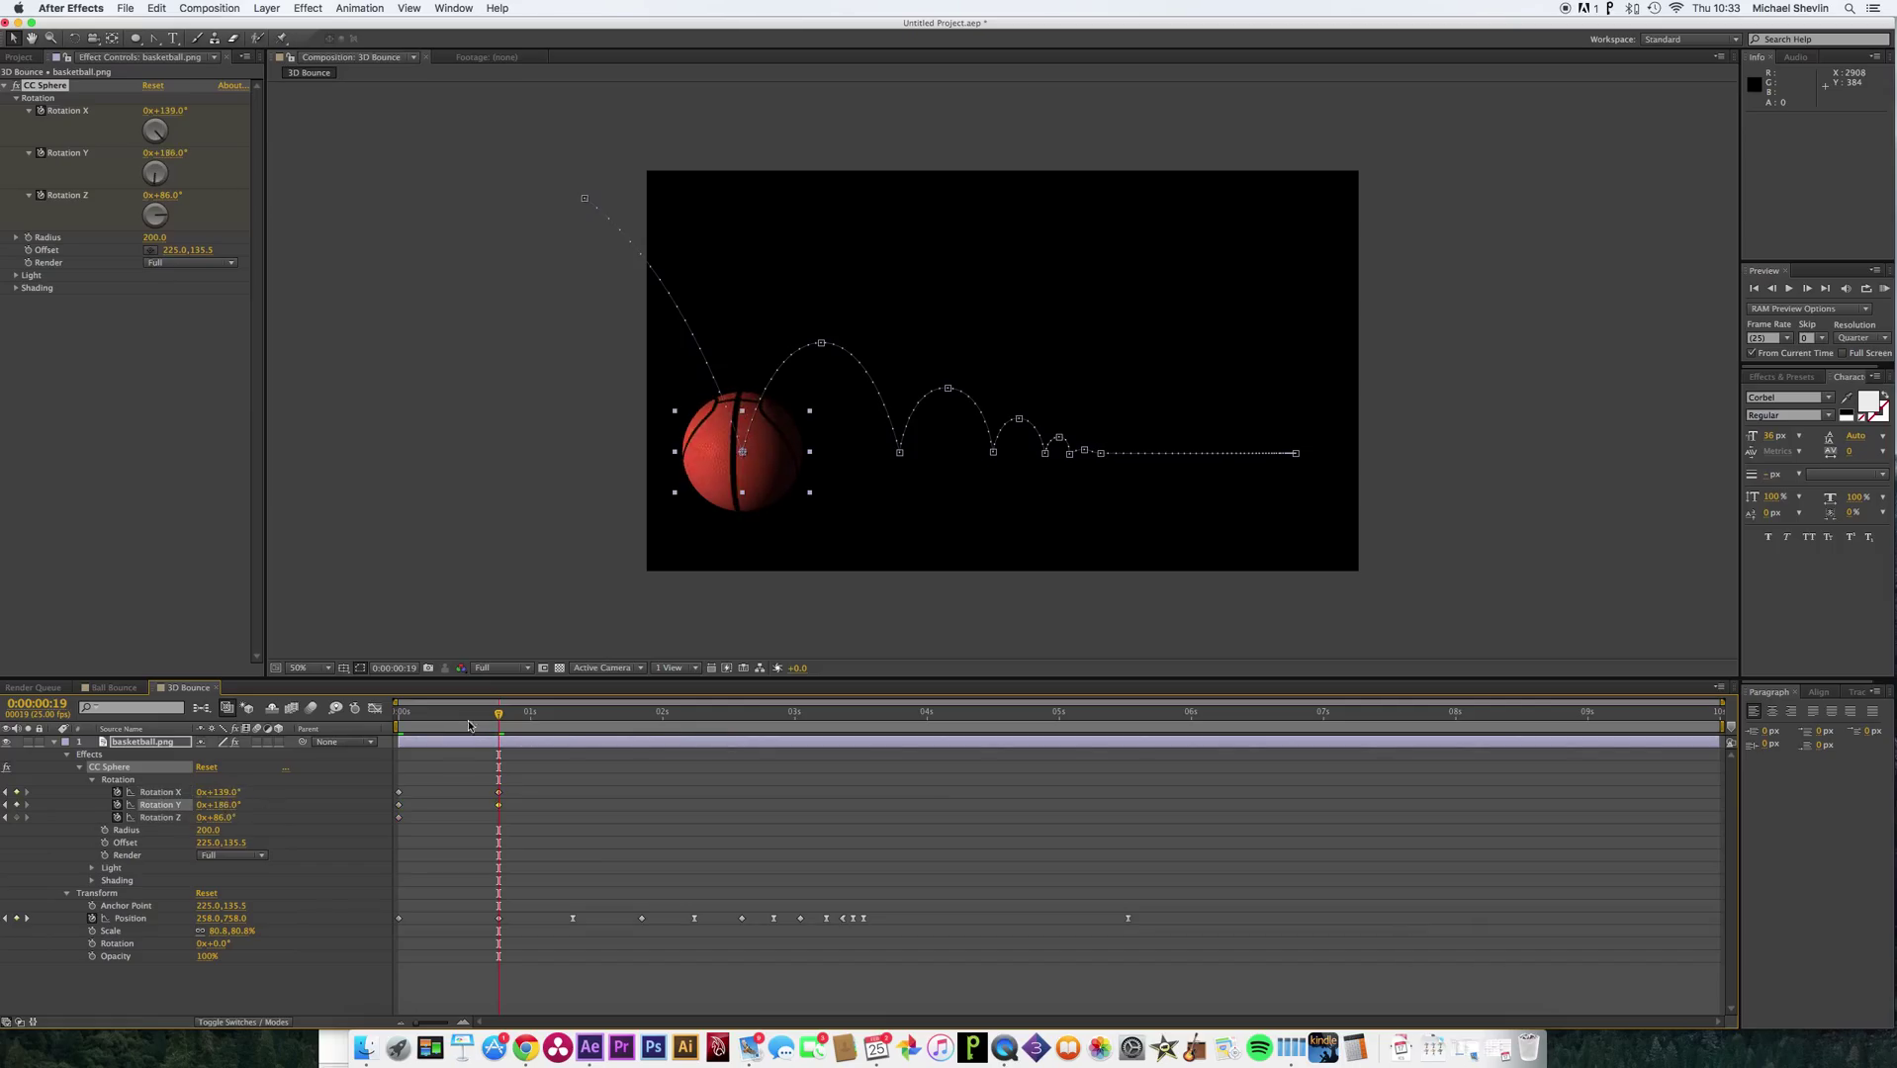
drag(583, 717, 652, 716)
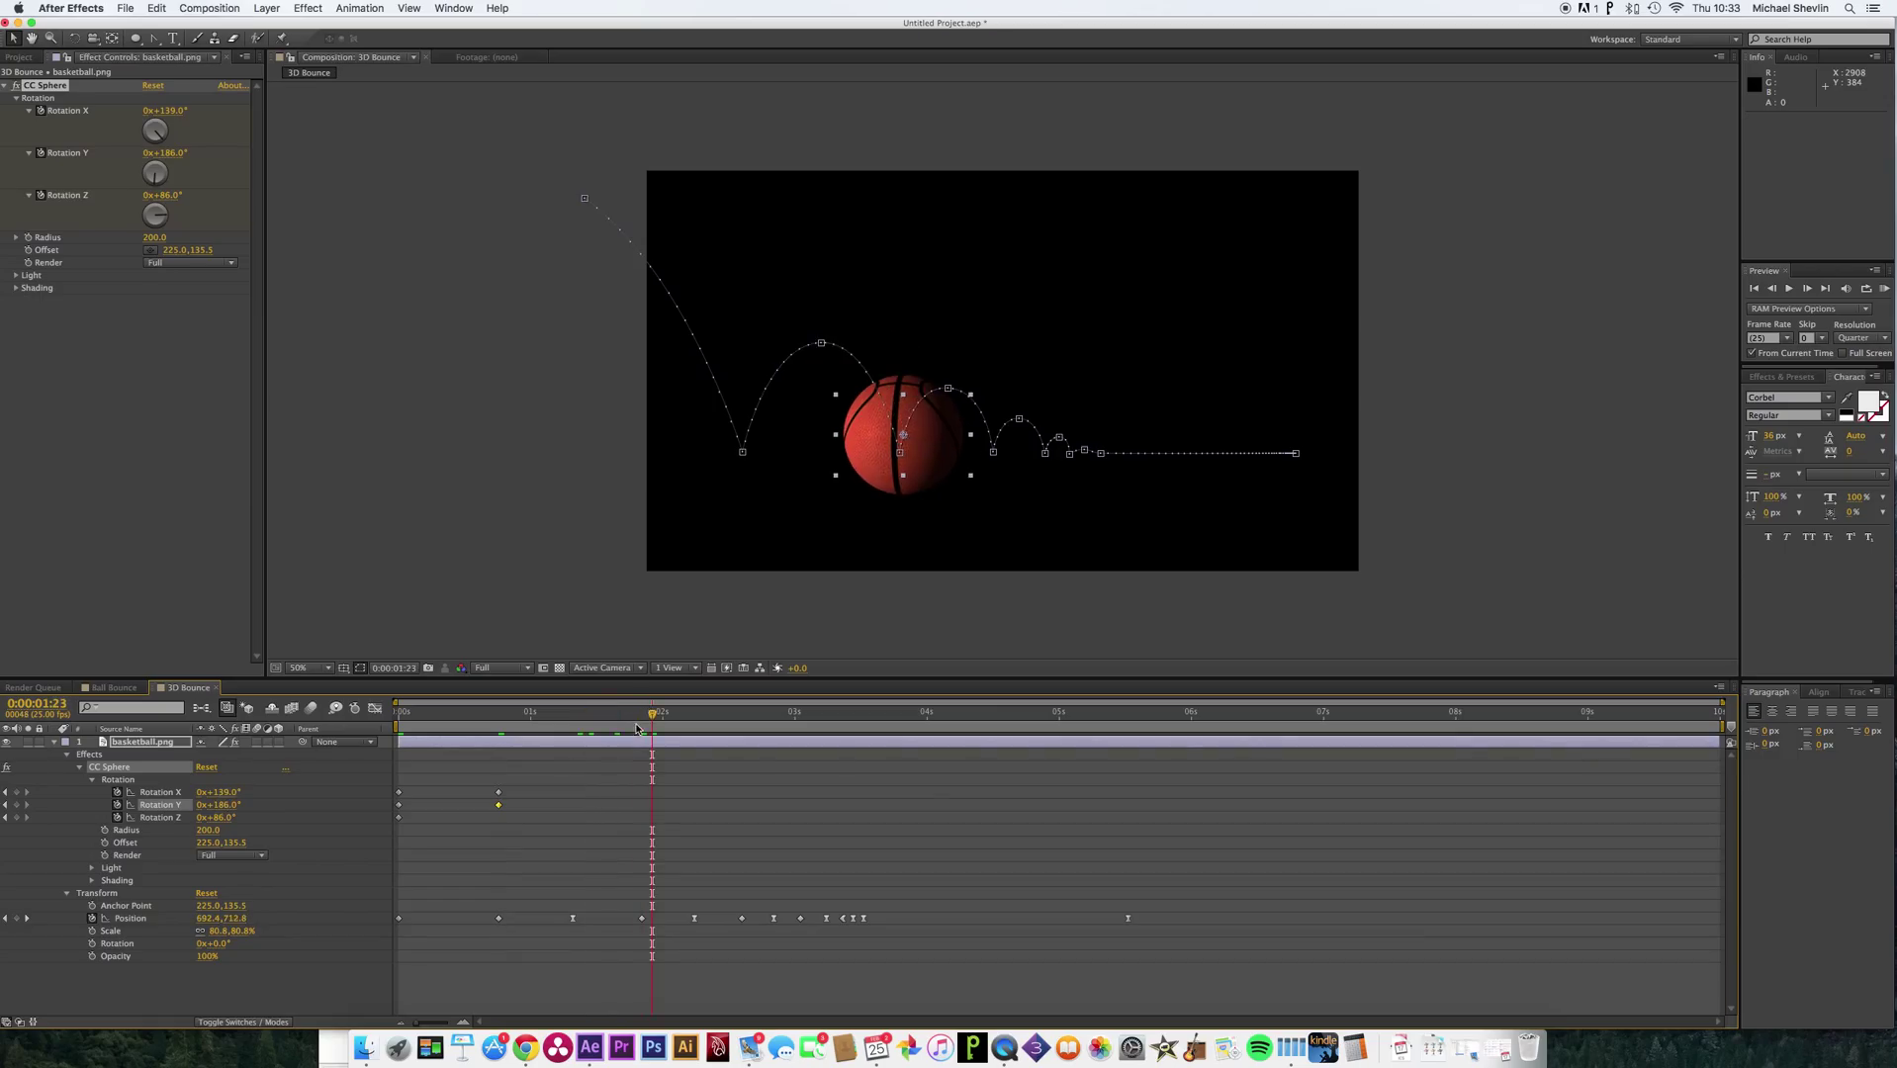
drag(636, 729, 641, 723)
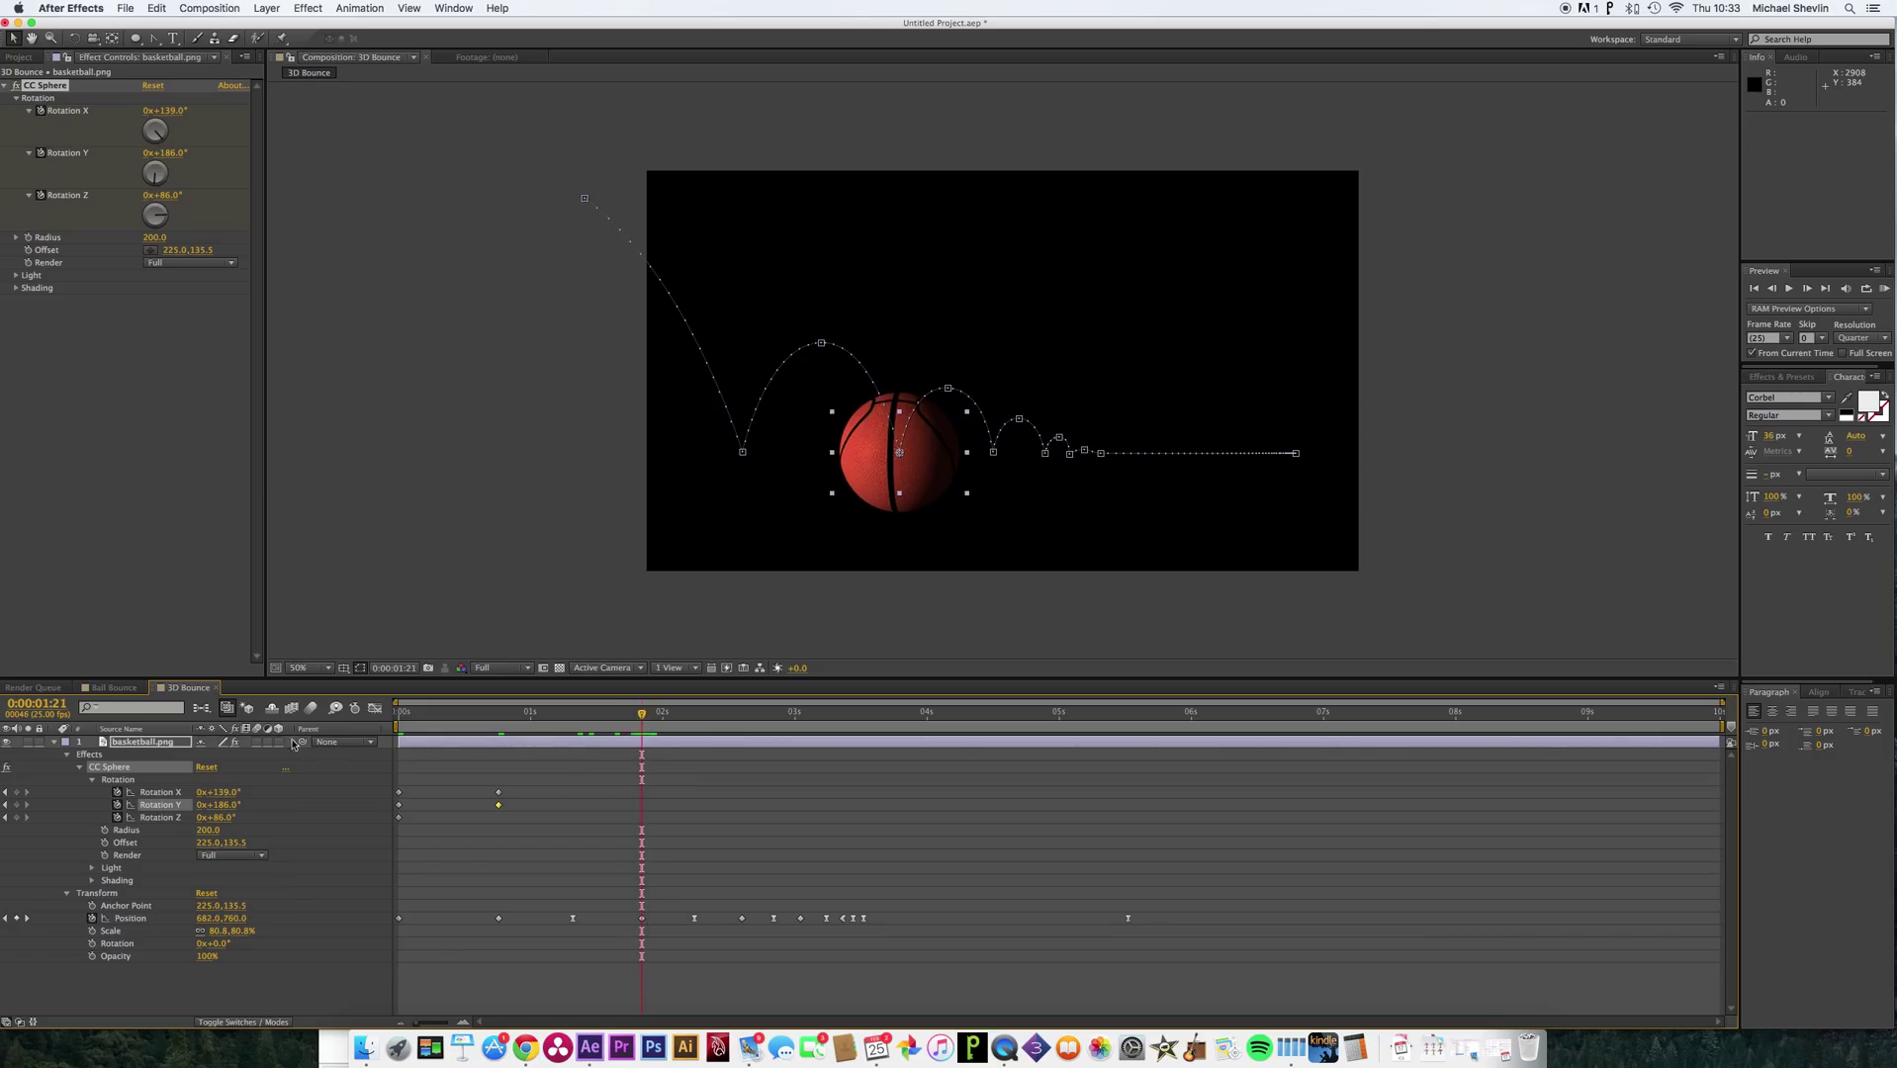
drag(226, 797, 294, 817)
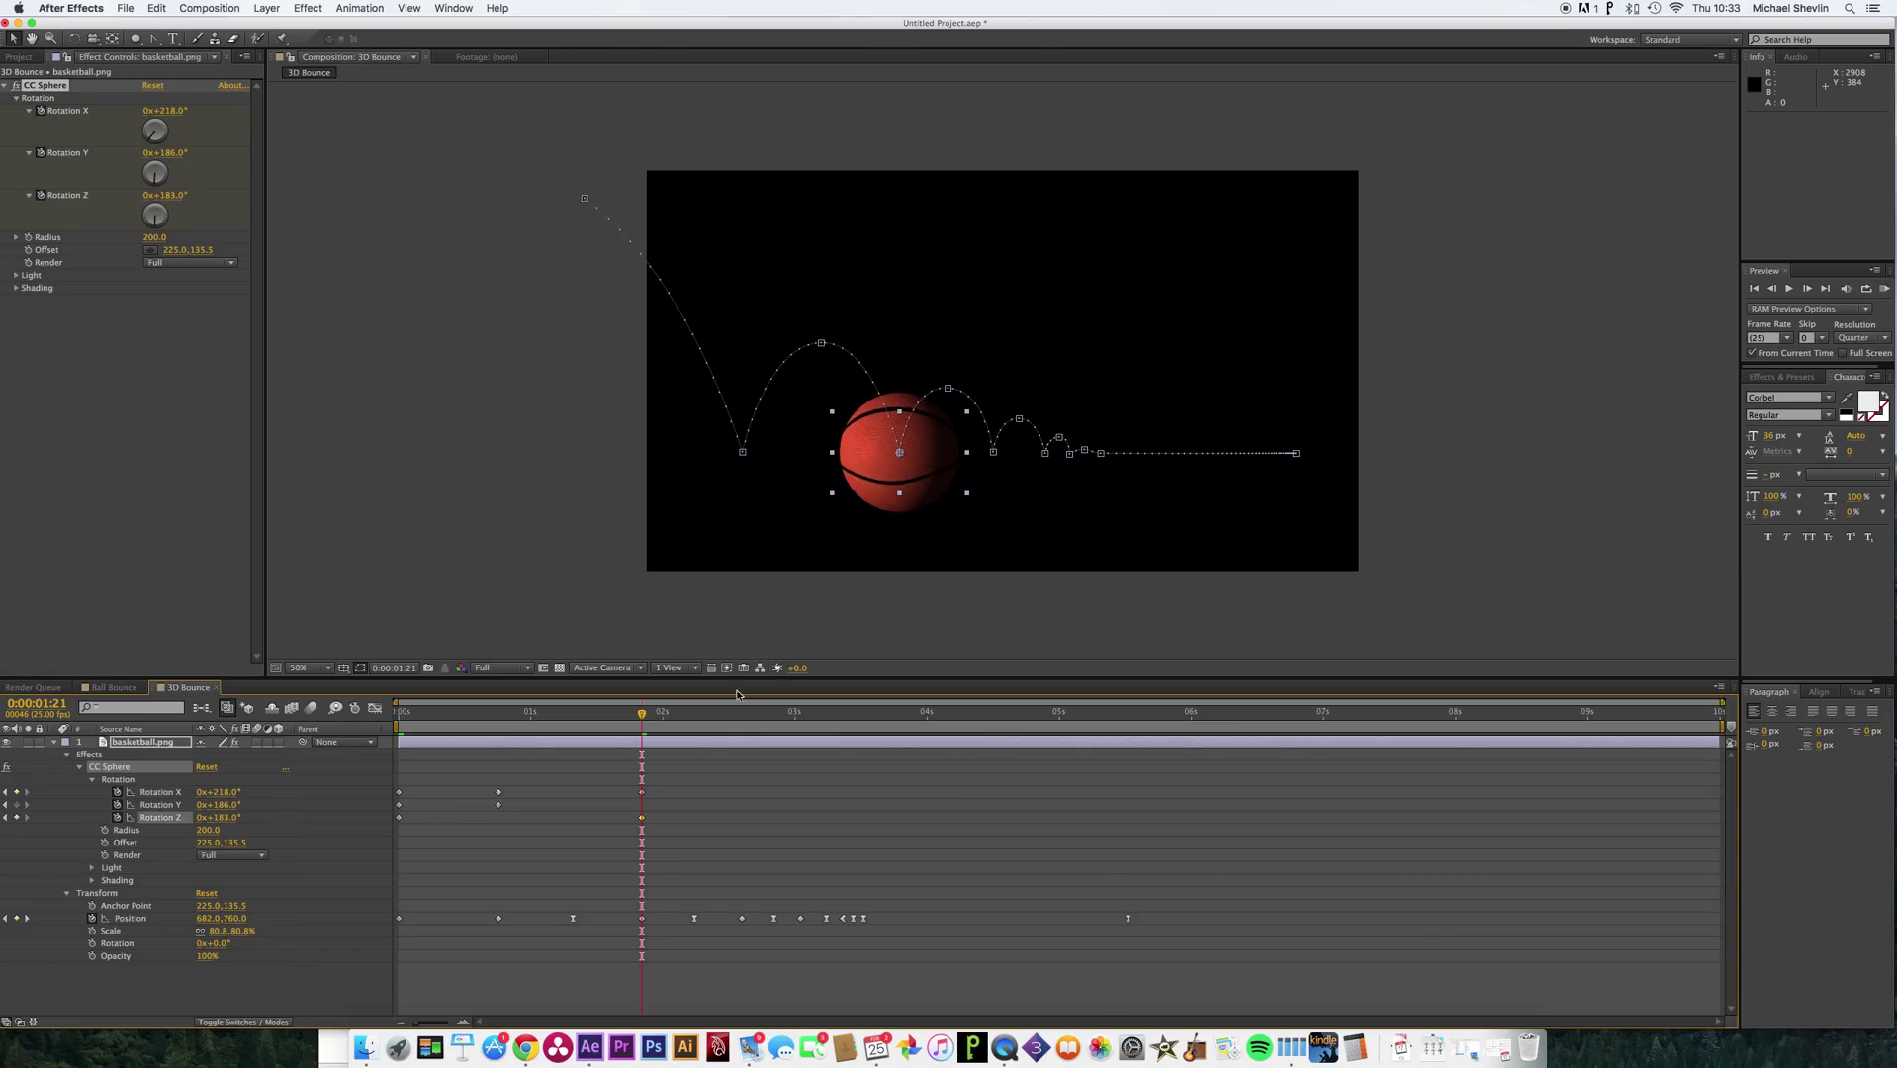
At the final position keyframe, 0:00:05:13, set the CC Sphere rotation to X 297°, Y 1x+198° and Z 328°.
drag(716, 718, 1130, 719)
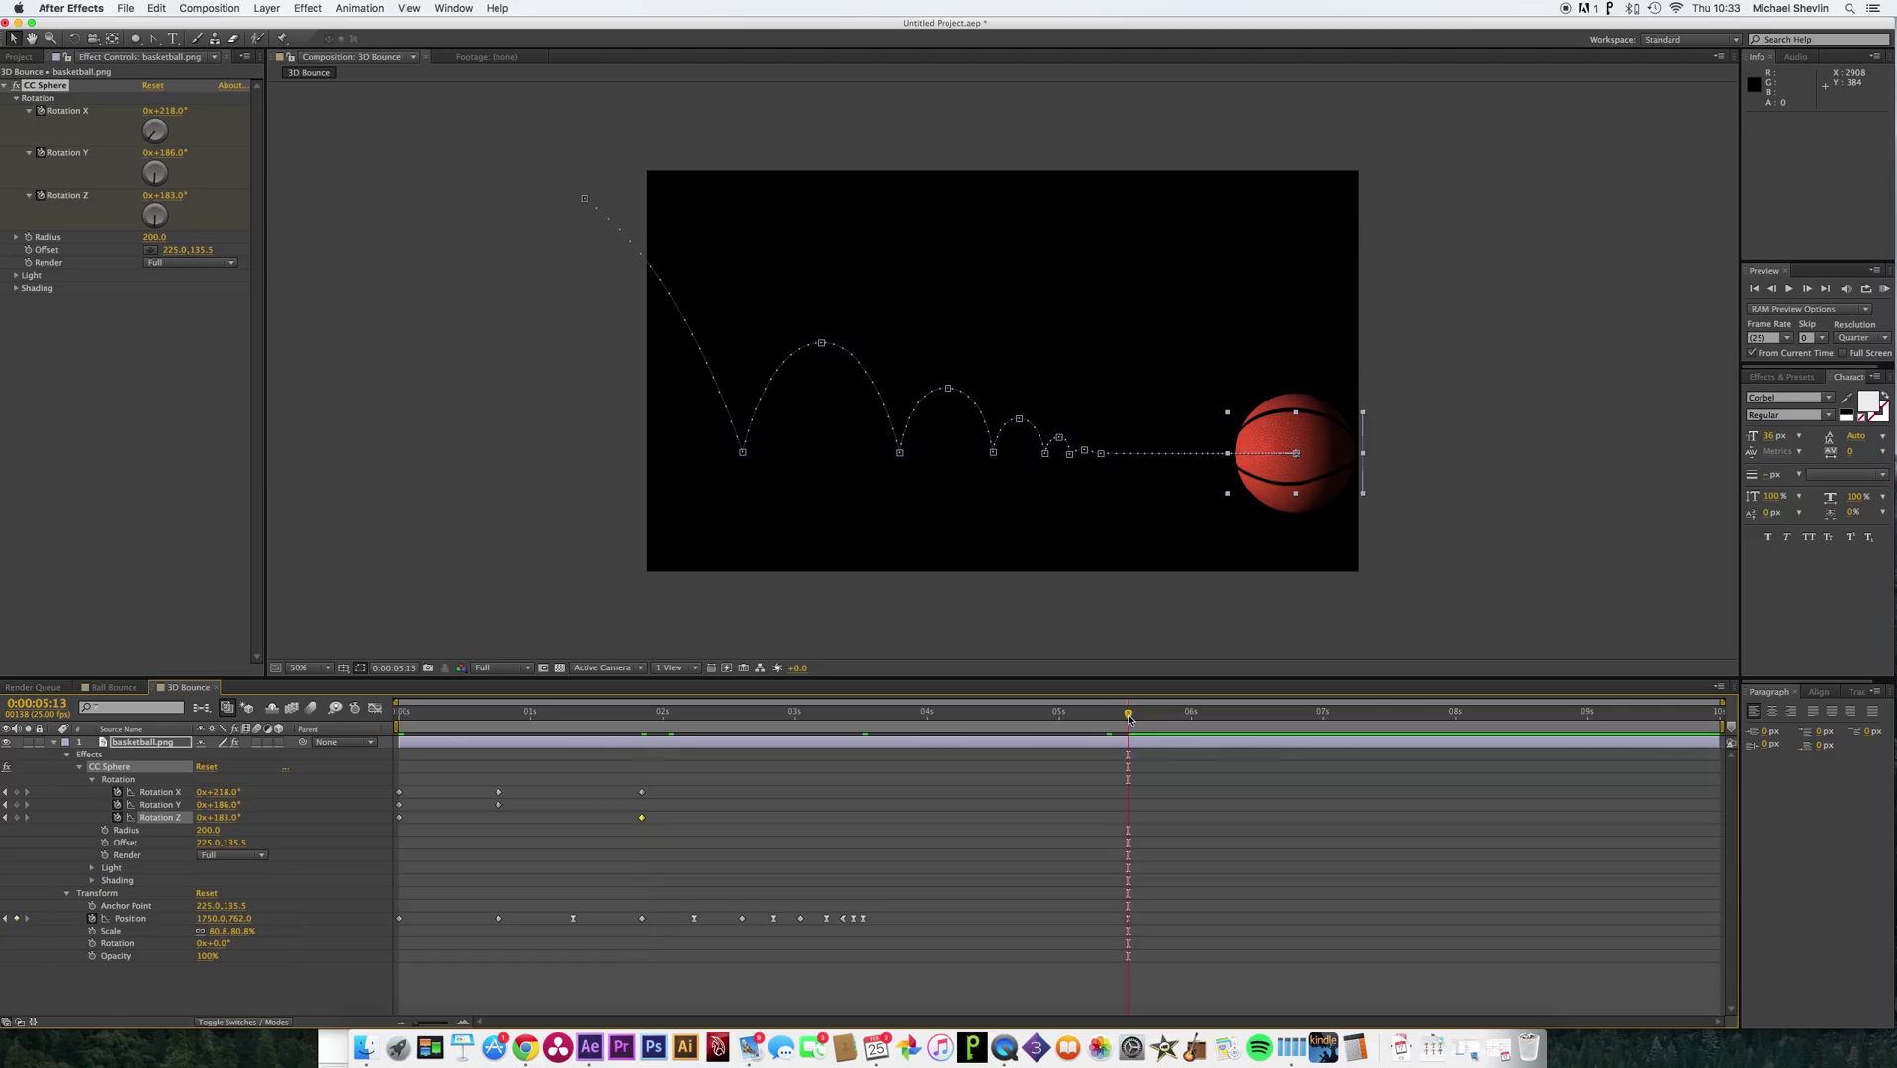
drag(233, 802, 543, 805)
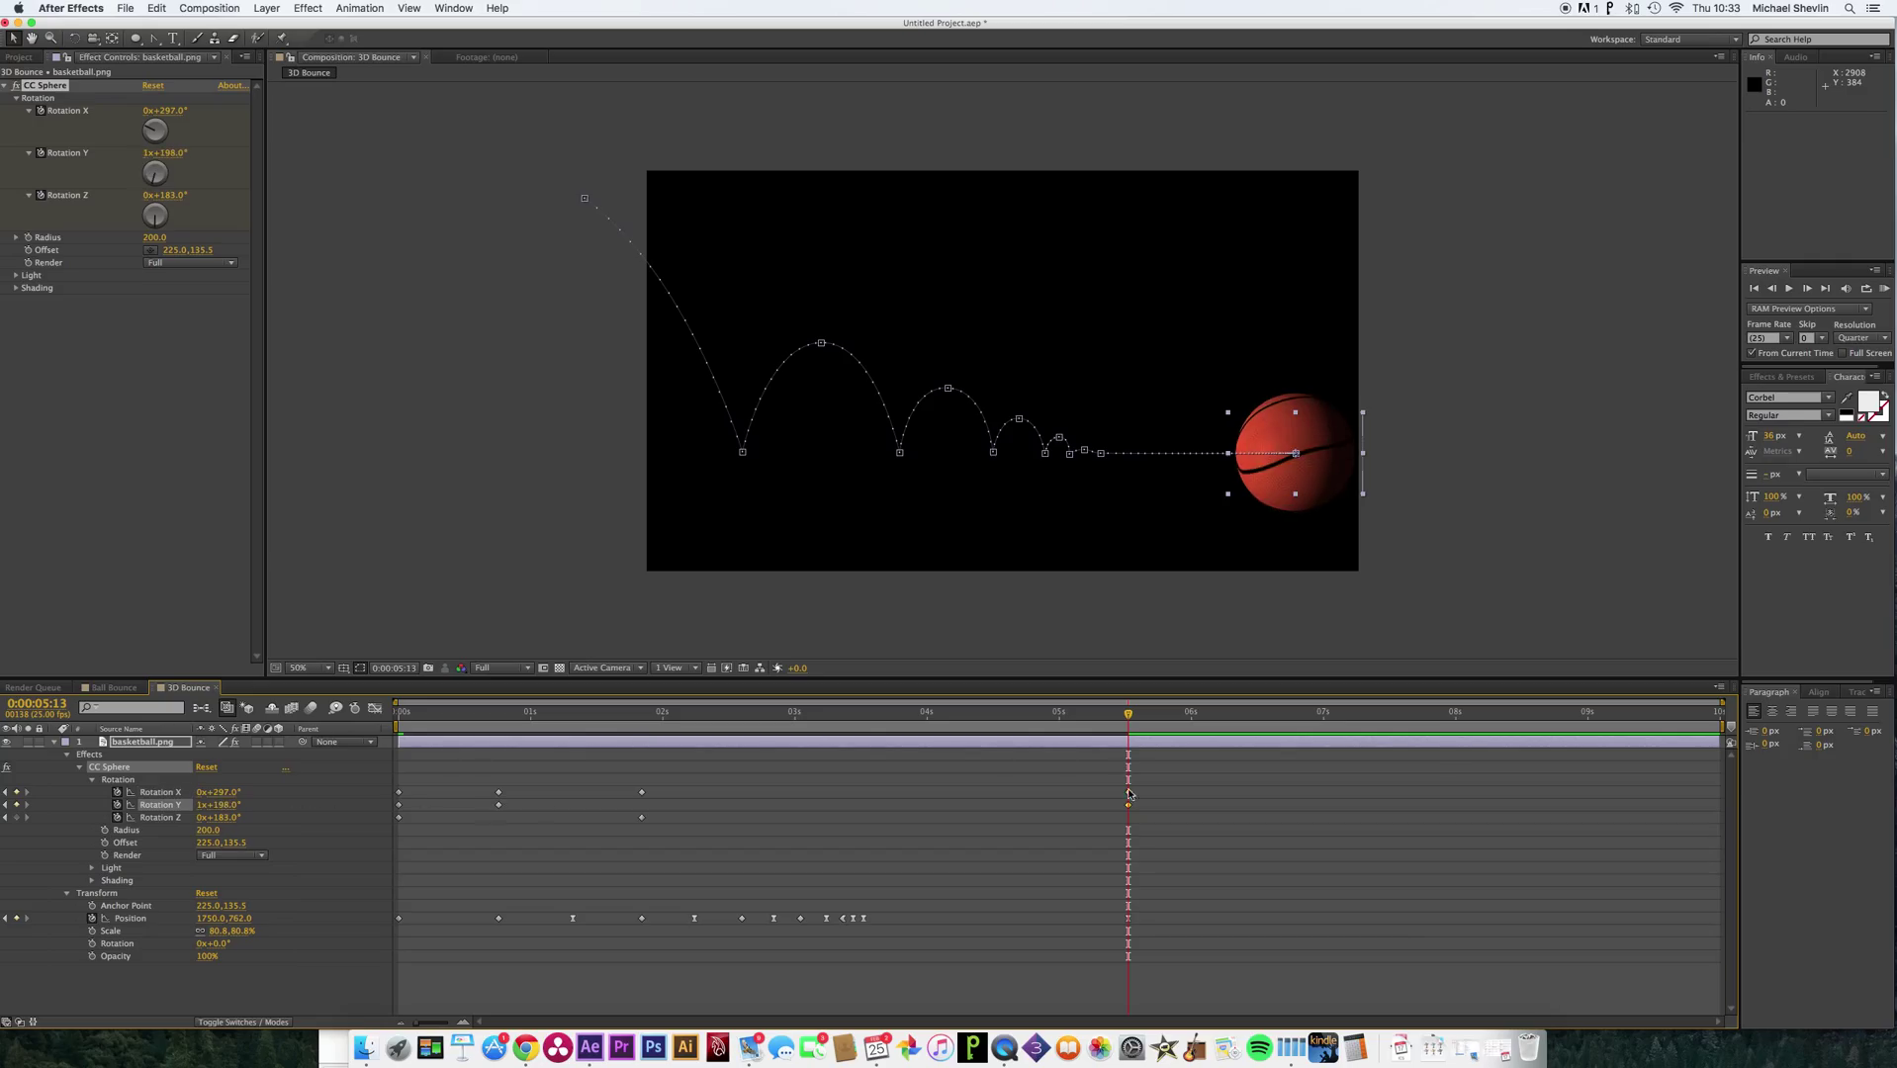
click(228, 820)
drag(317, 813, 346, 813)
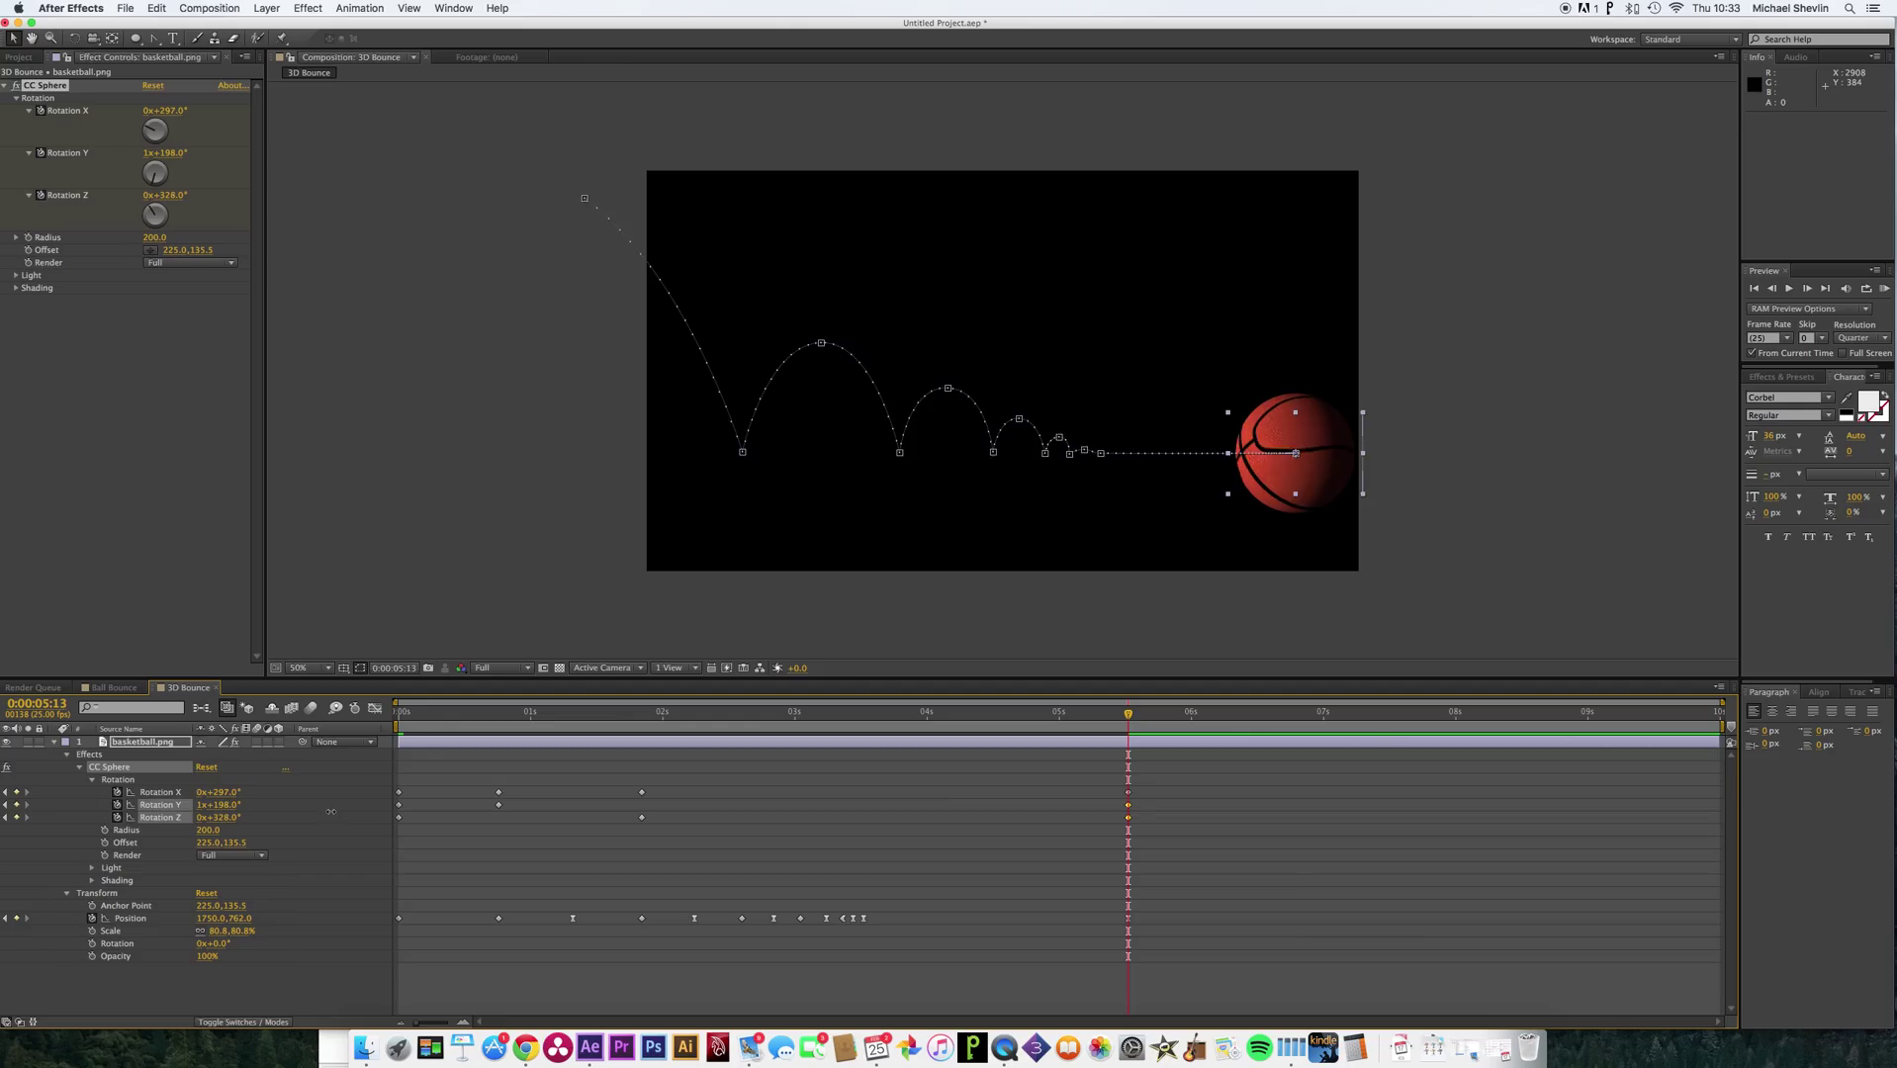
Apply Easy Ease to the three CC Sphere rotation keyframes at 0:00:05:13.
drag(1150, 783, 1118, 835)
right_click(1127, 818)
mouse_move(1242, 972)
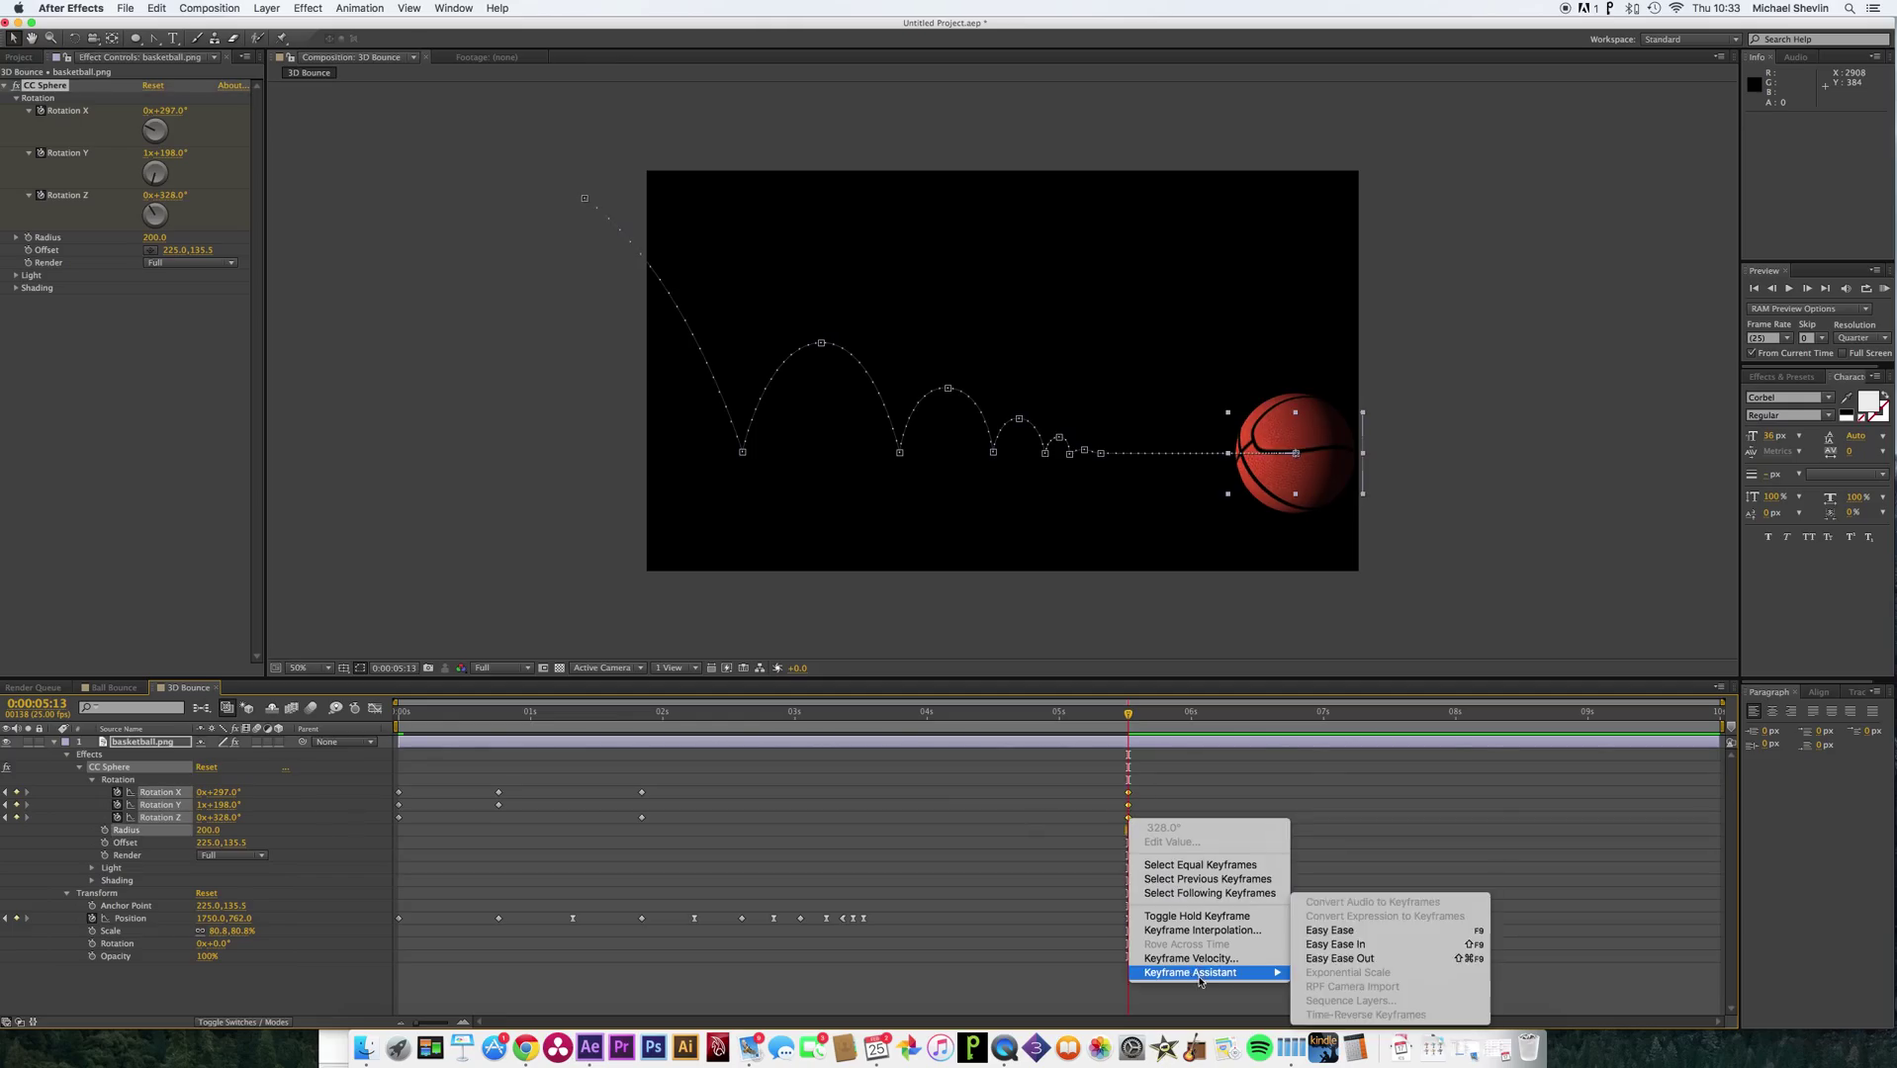
click(1369, 934)
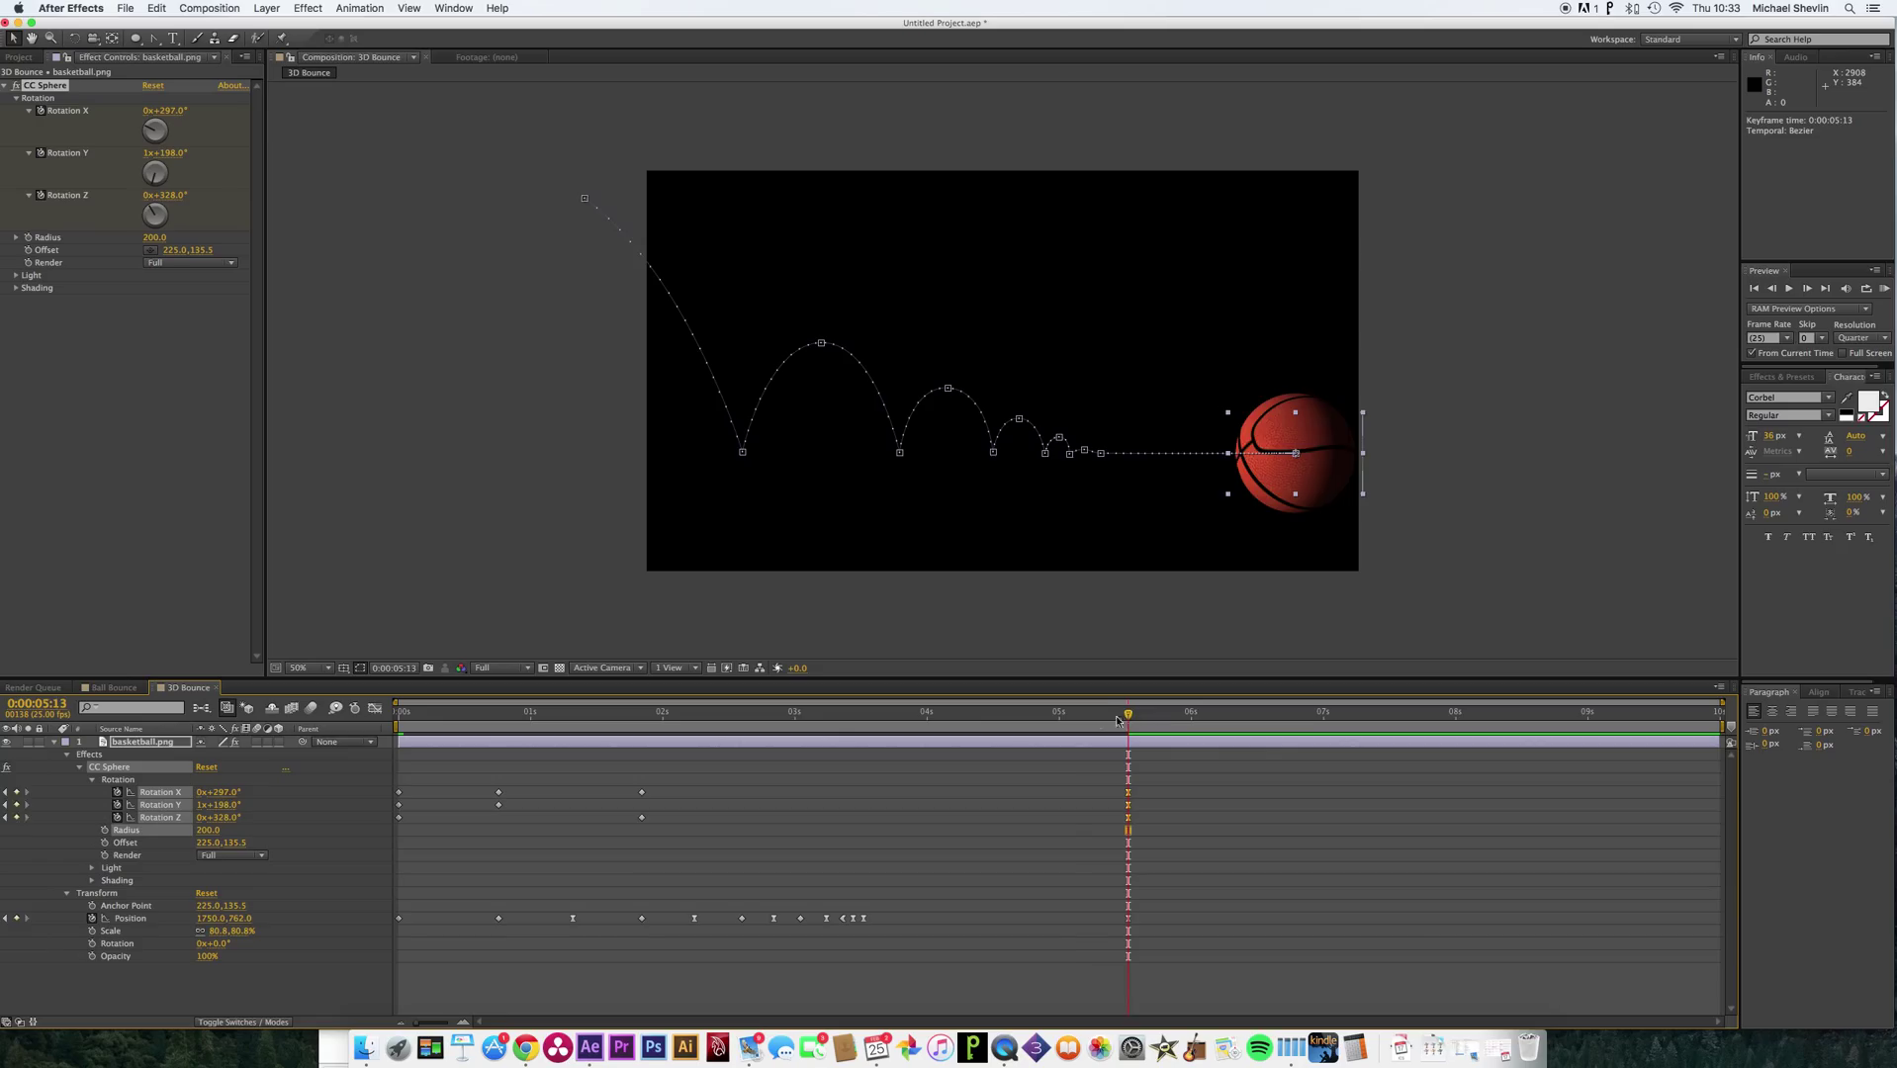
Run a RAM preview of the spinning basketball from the start, check its final roll, and collapse the layer's properties.
drag(1095, 722, 371, 740)
click(1884, 289)
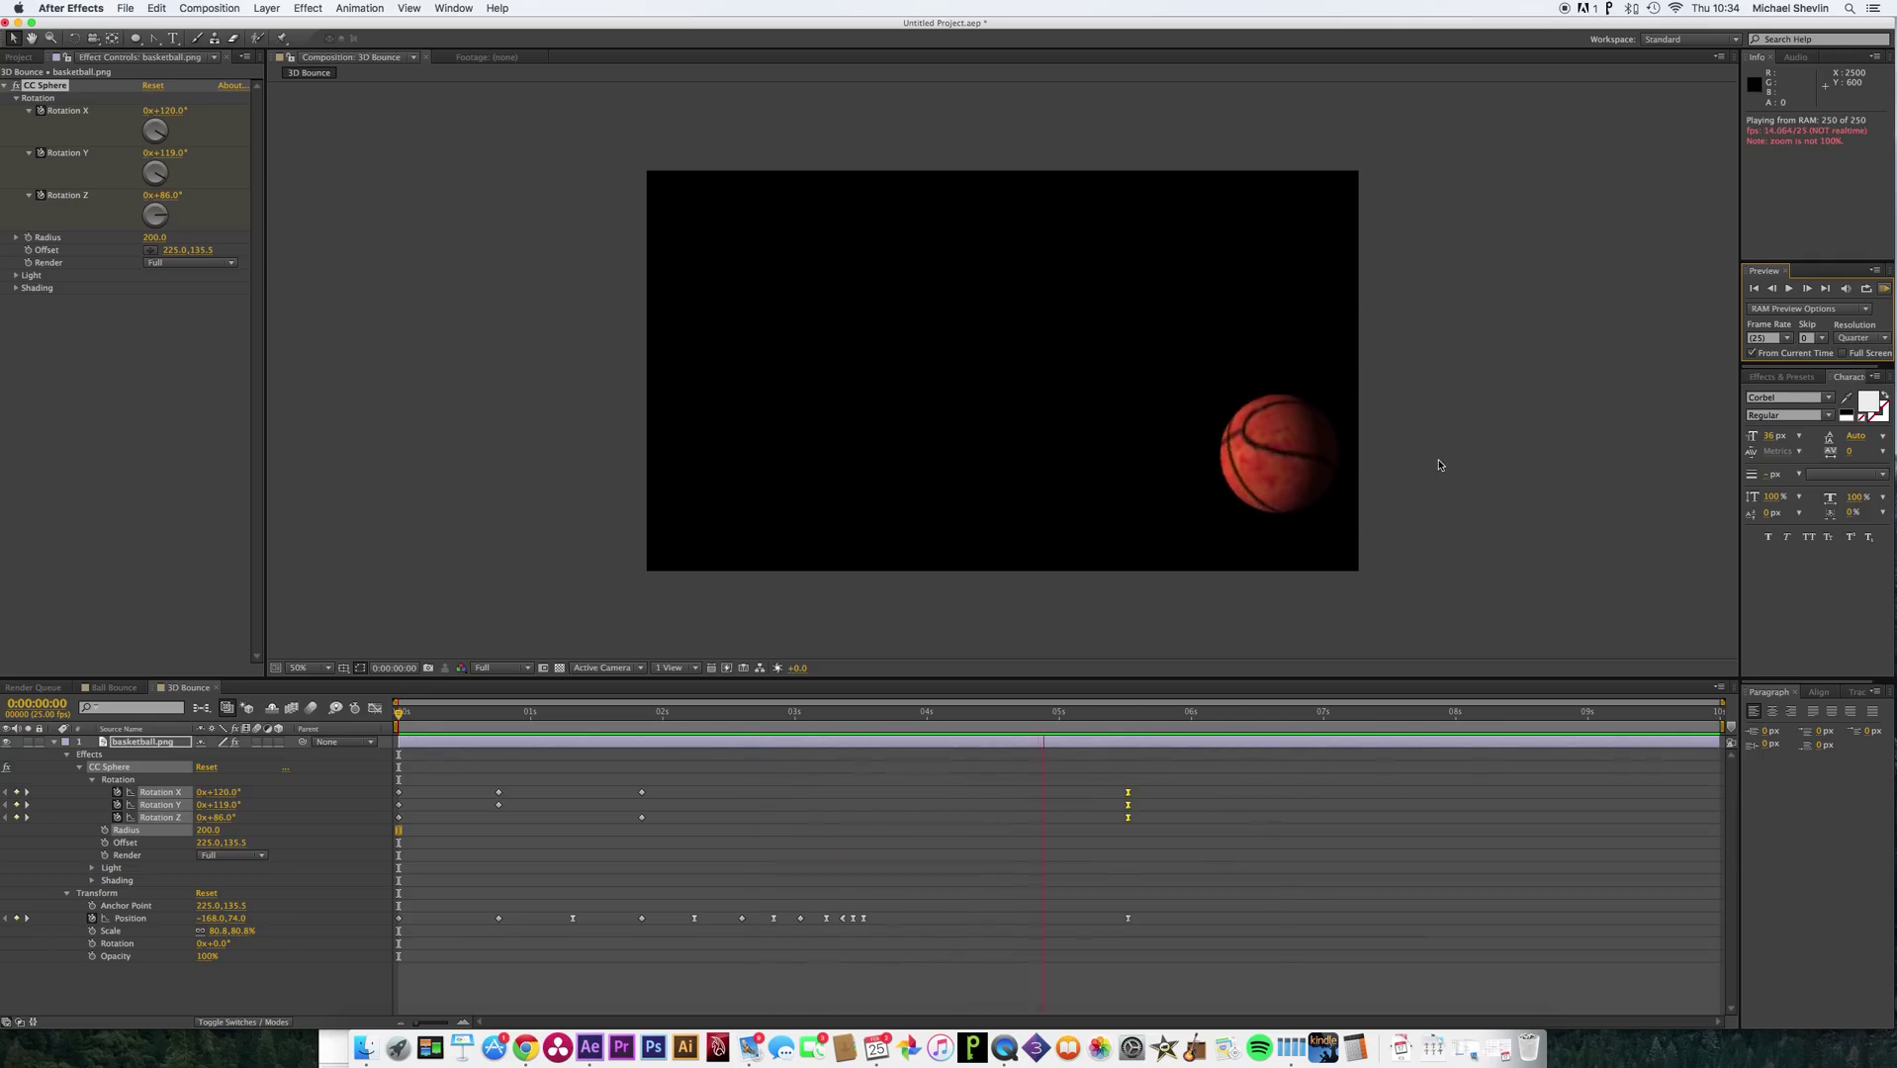
click(1126, 621)
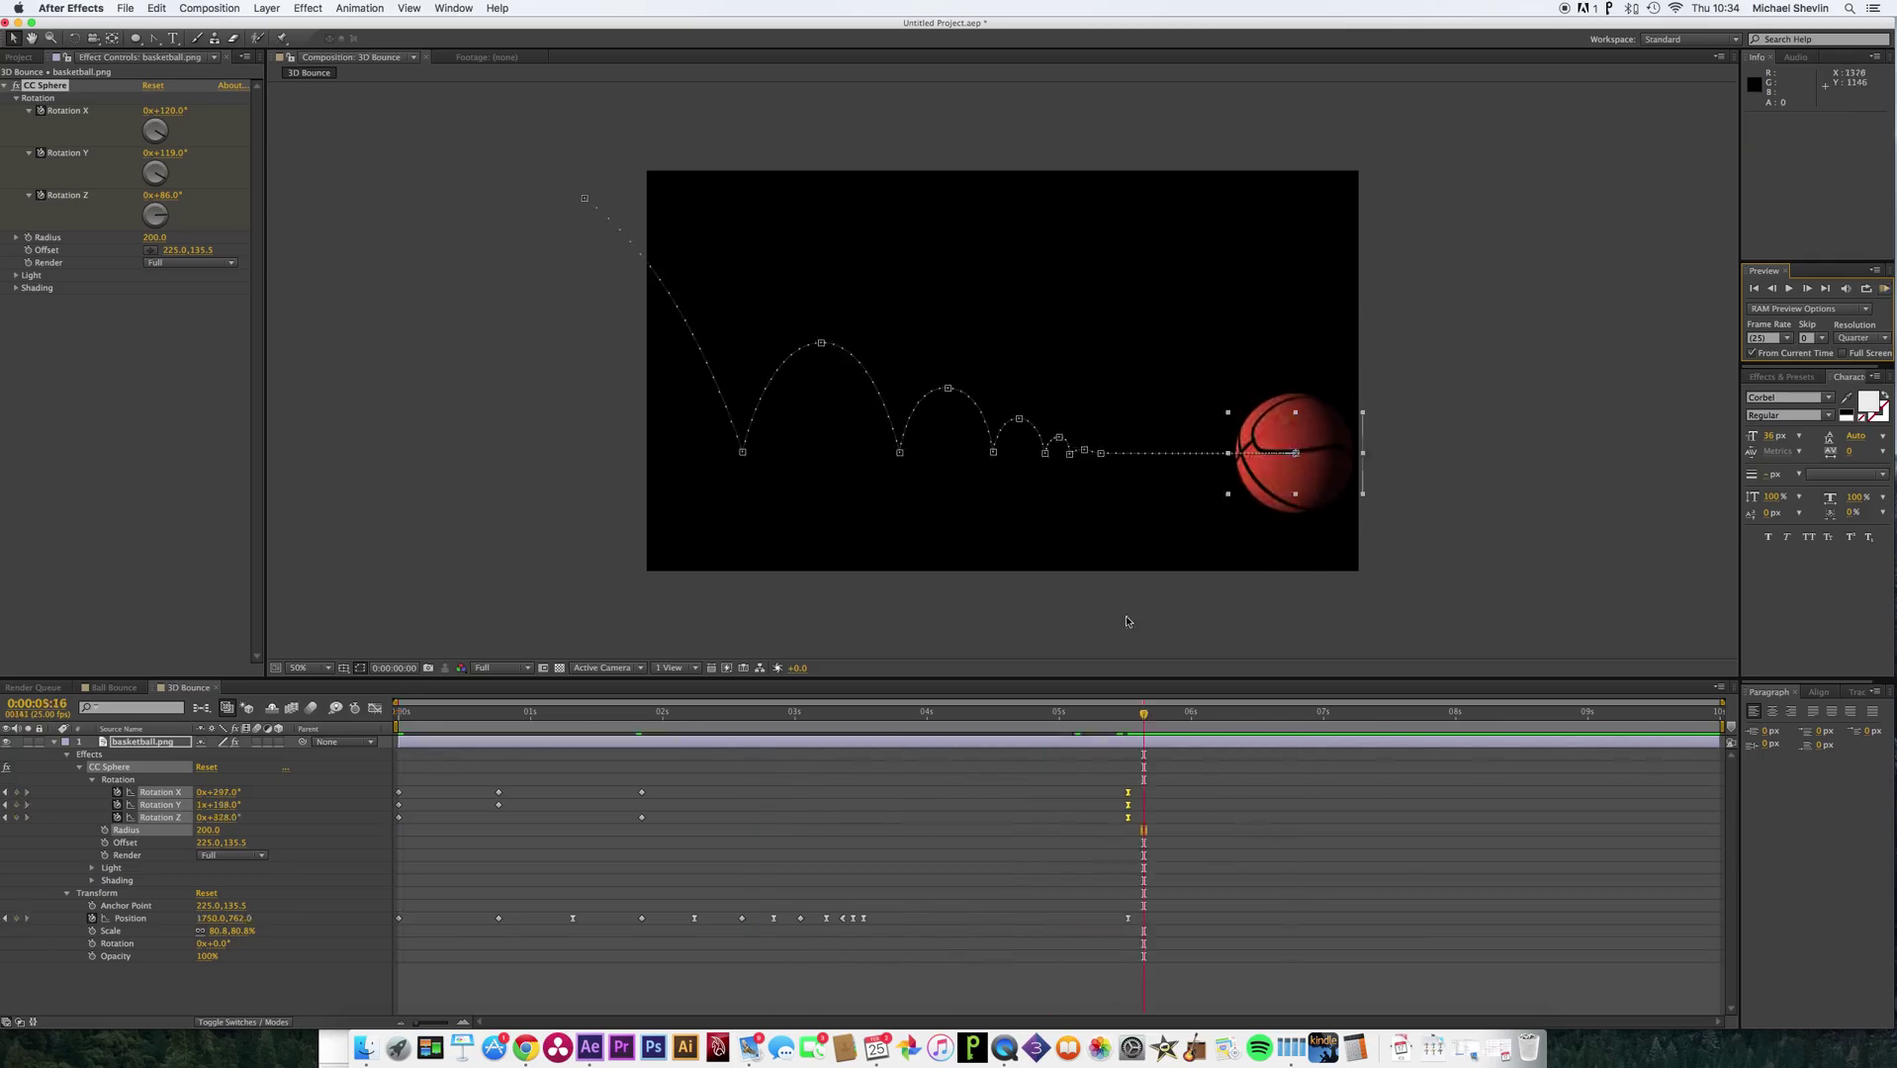
click(1056, 728)
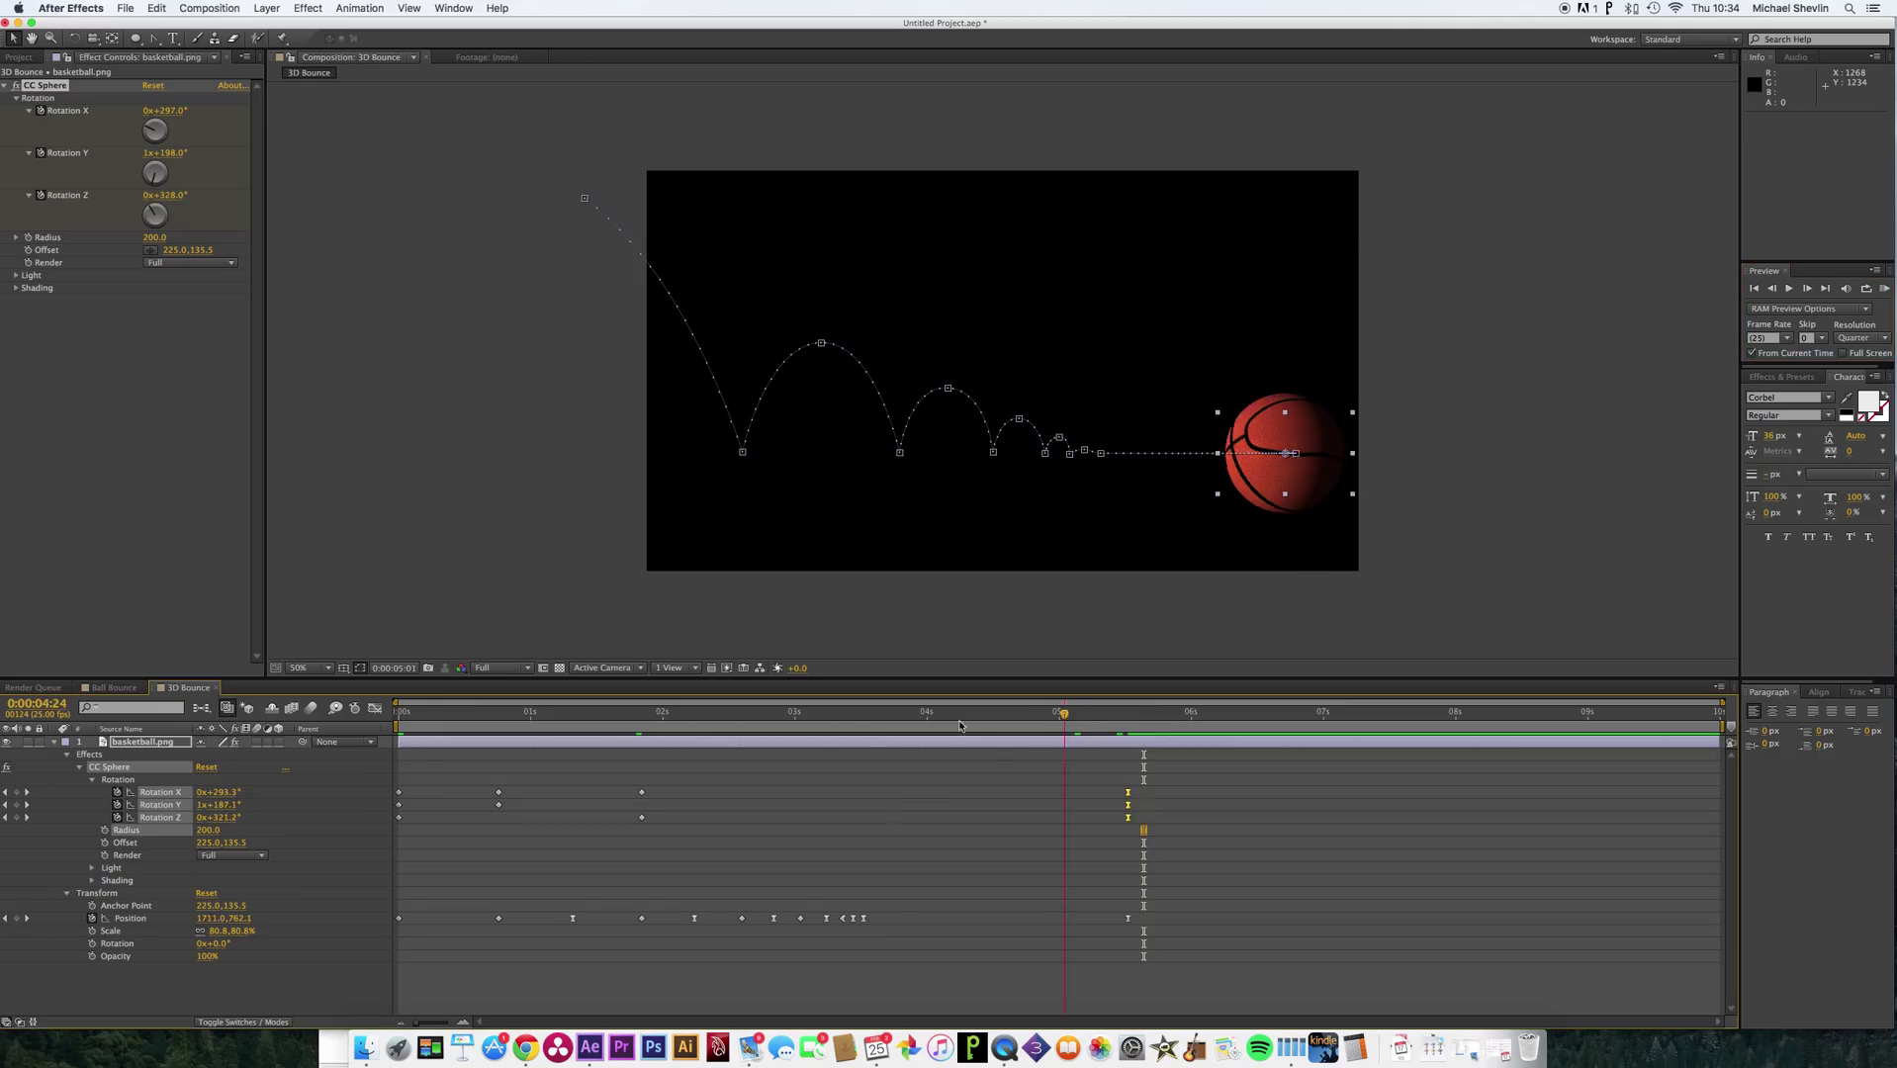
click(906, 726)
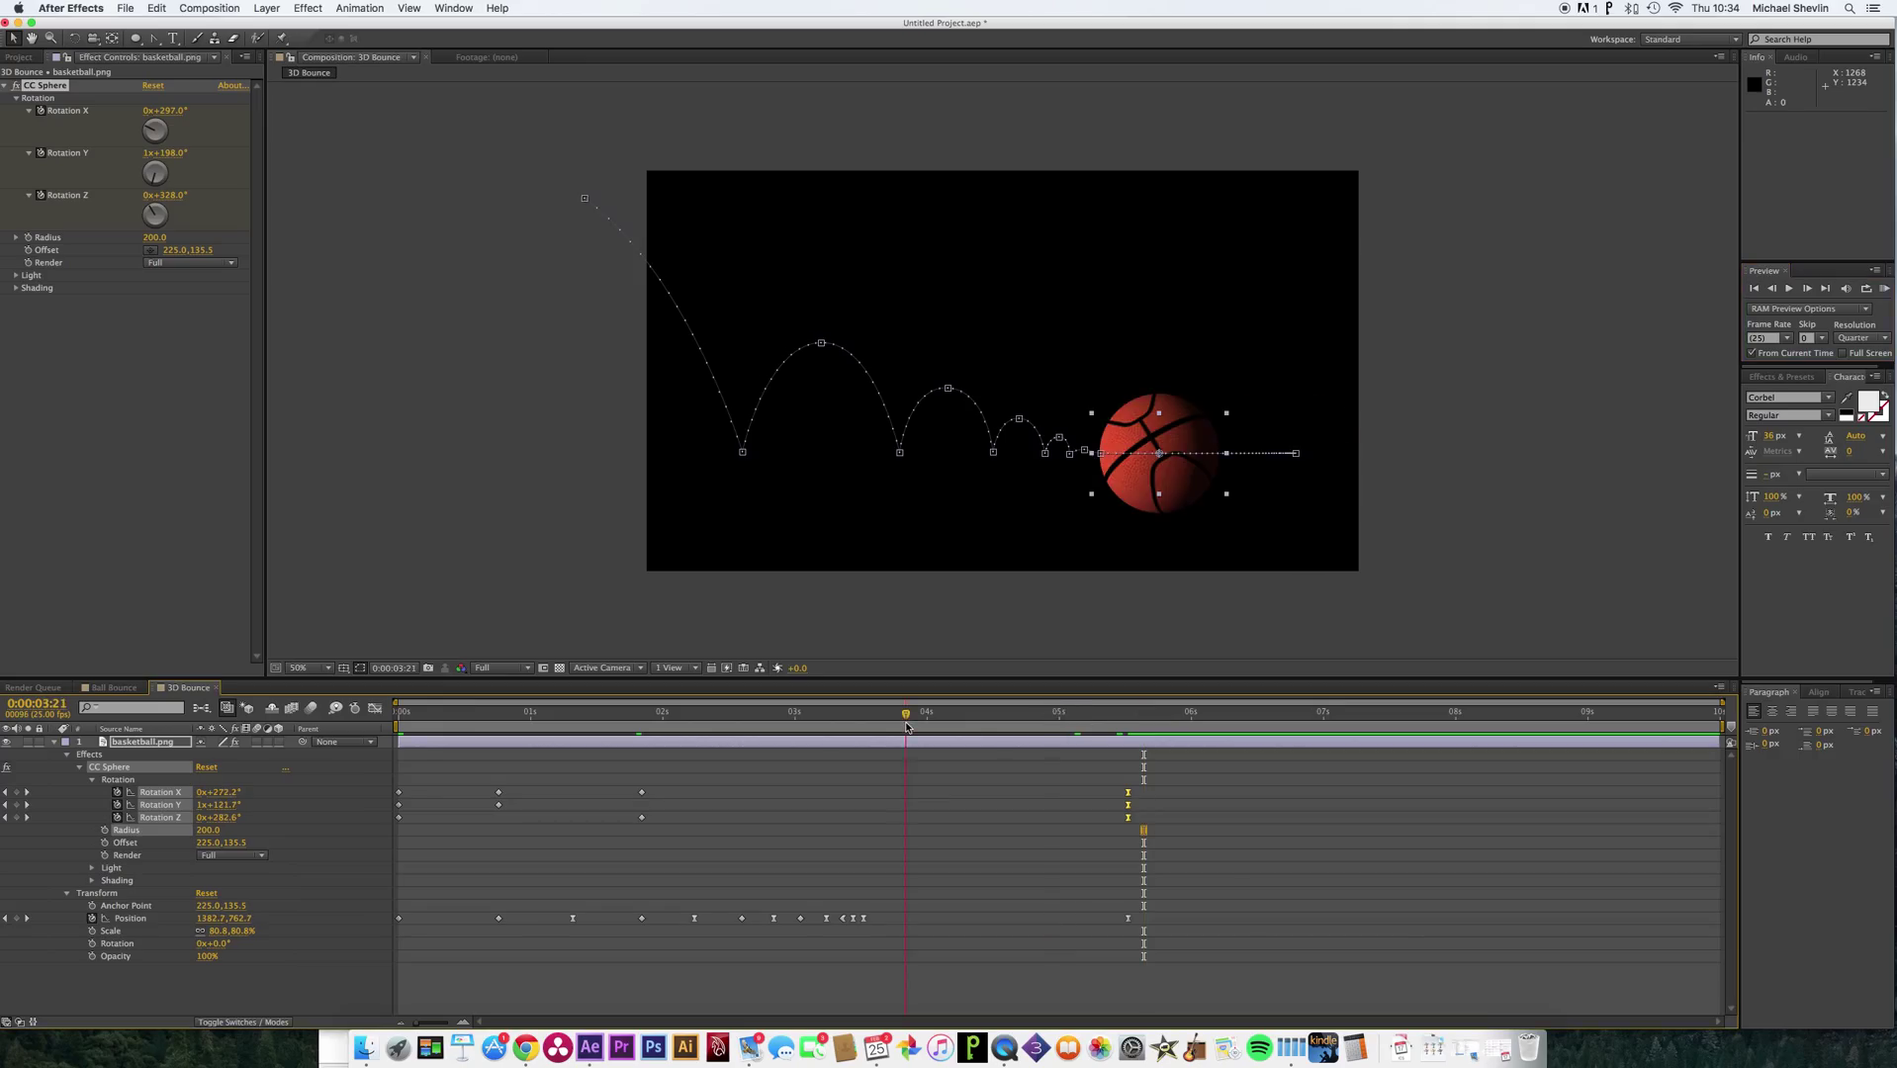
click(54, 742)
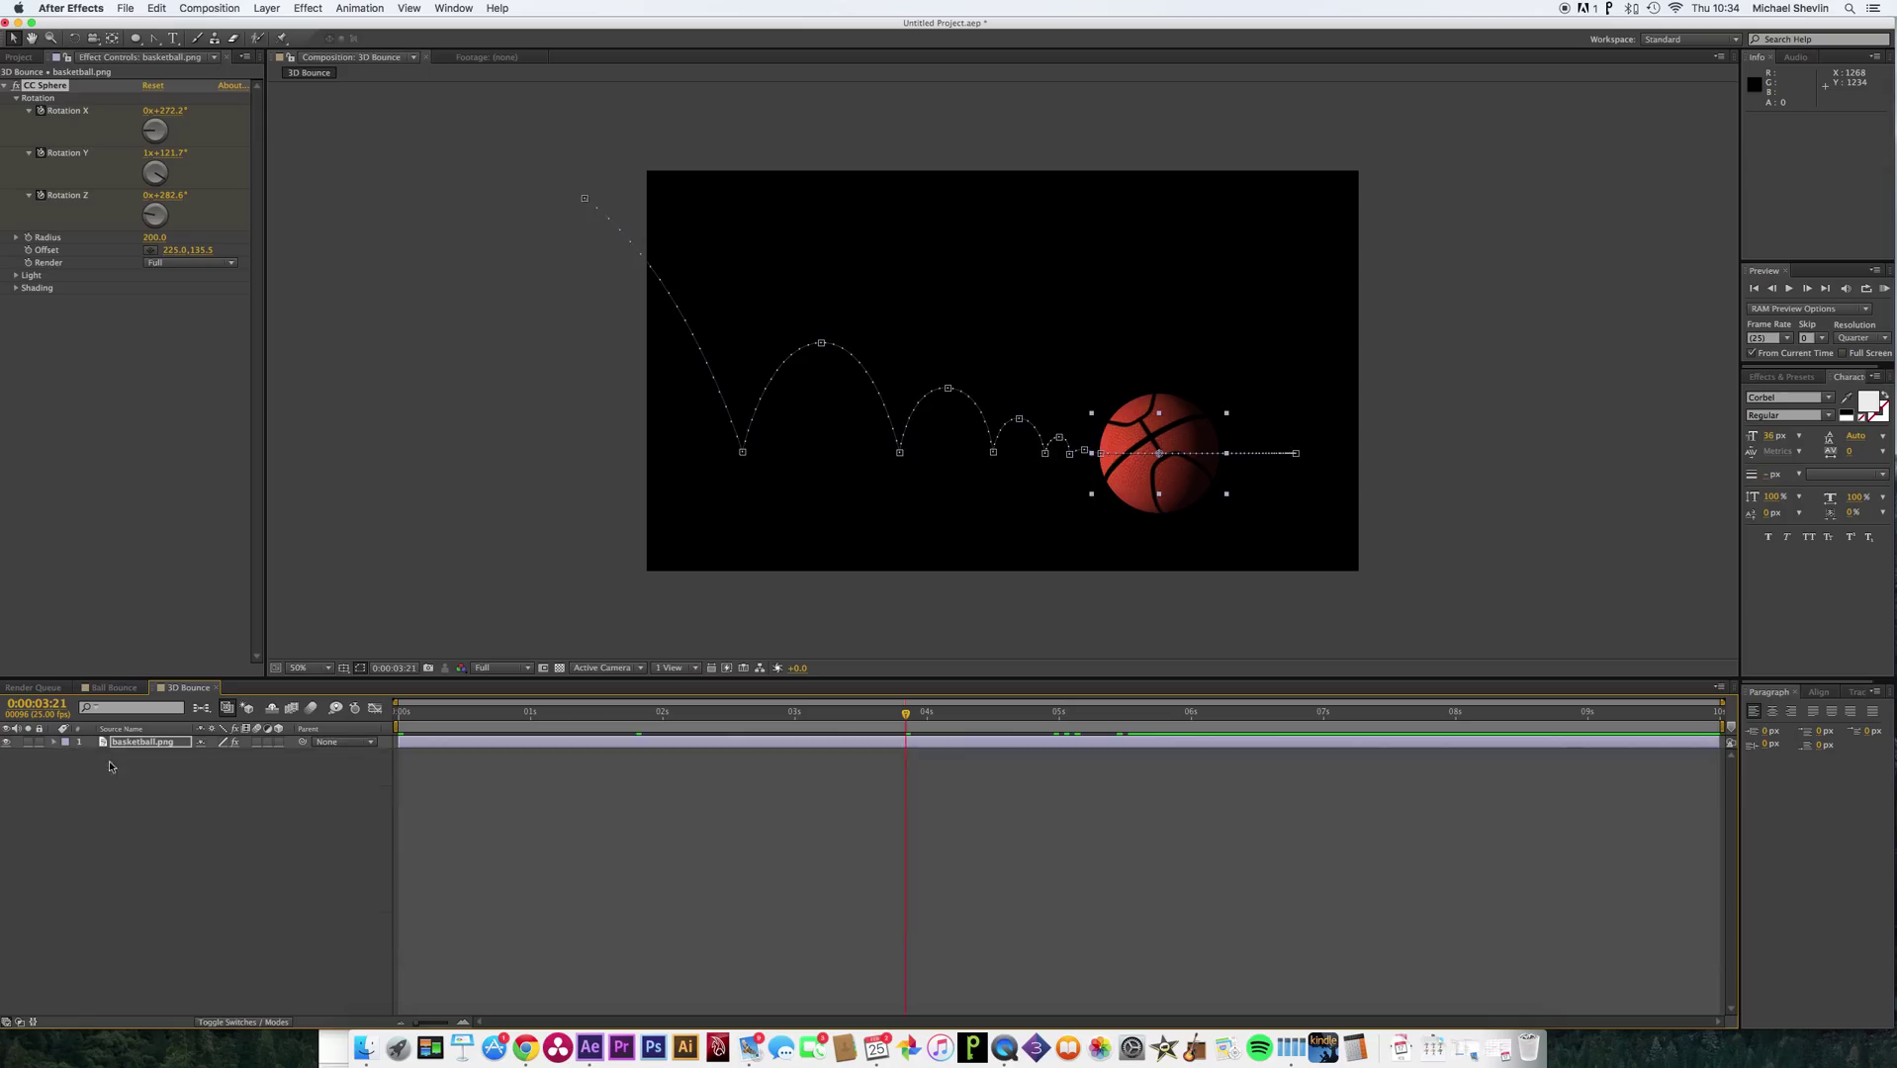
click(183, 774)
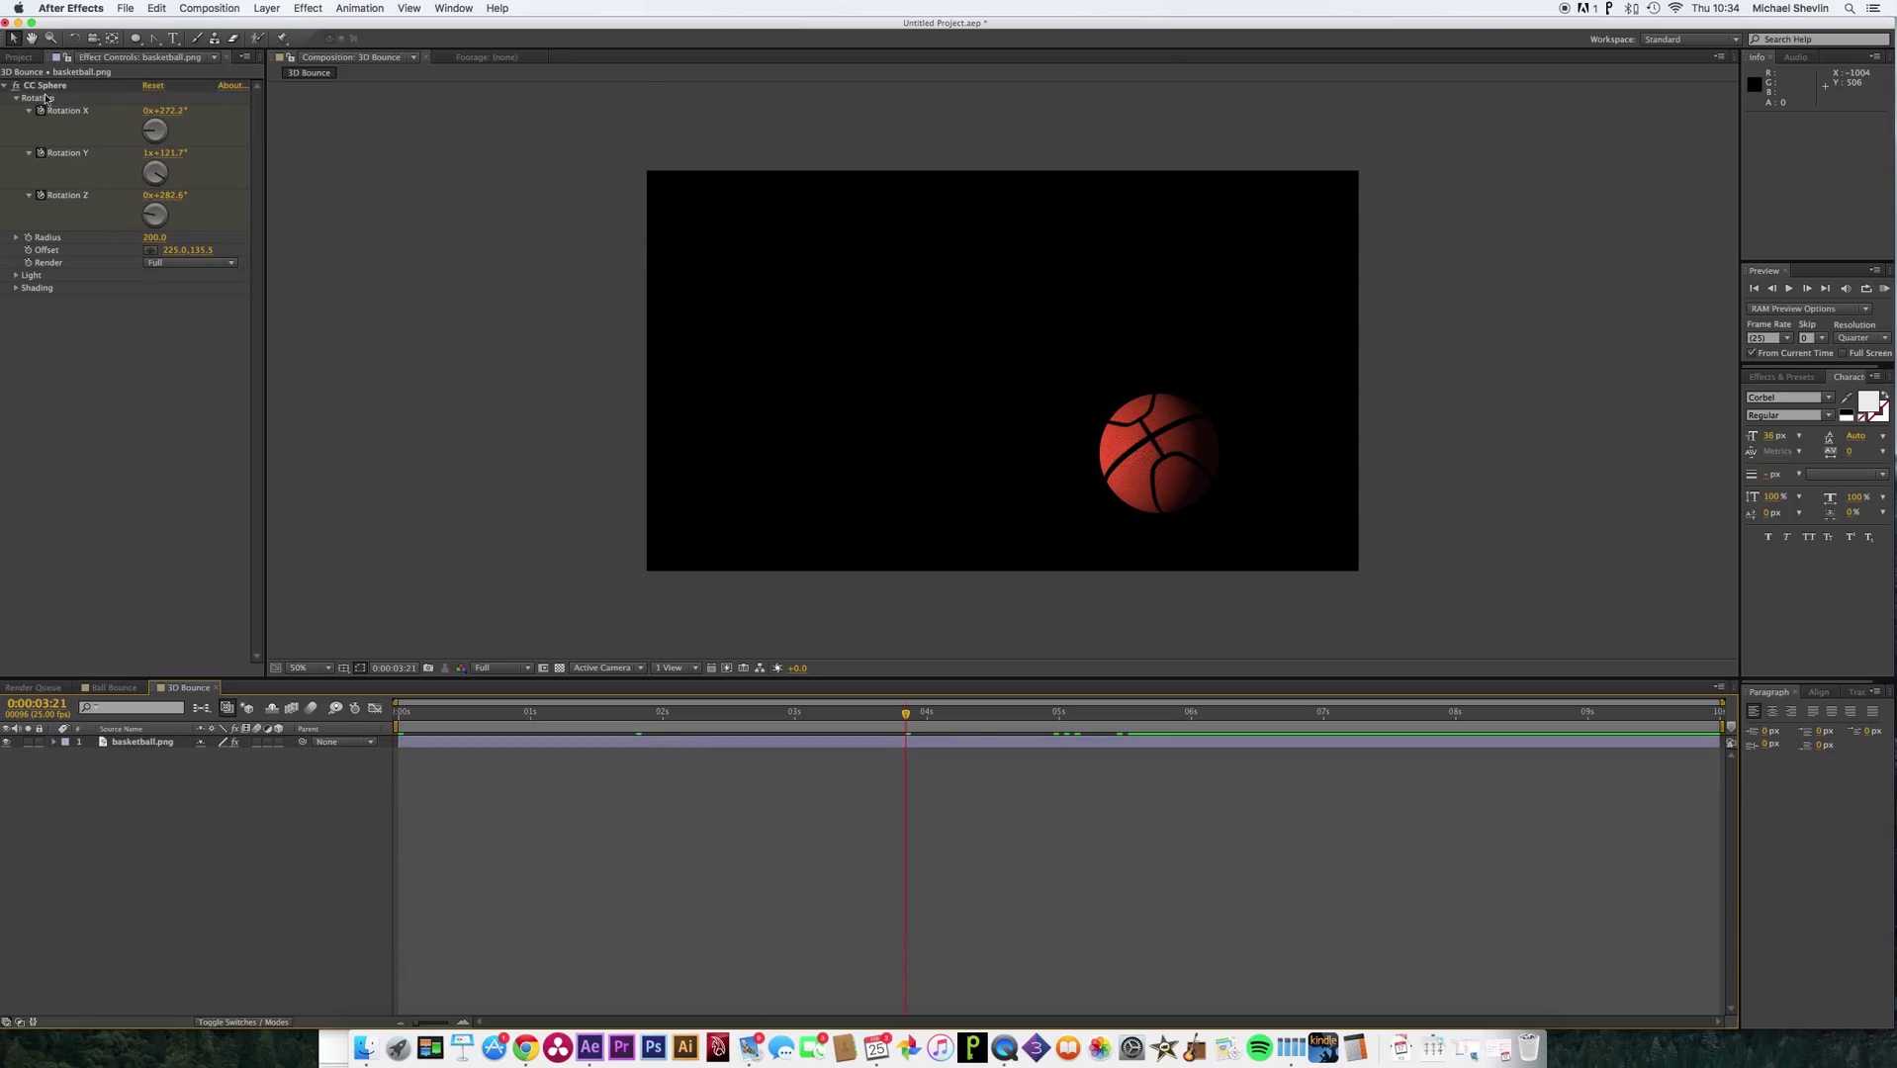
Import the basketball court stock photo, try it as a layer beneath basketball.png in 3D Bounce, and remove that layer.
click(19, 57)
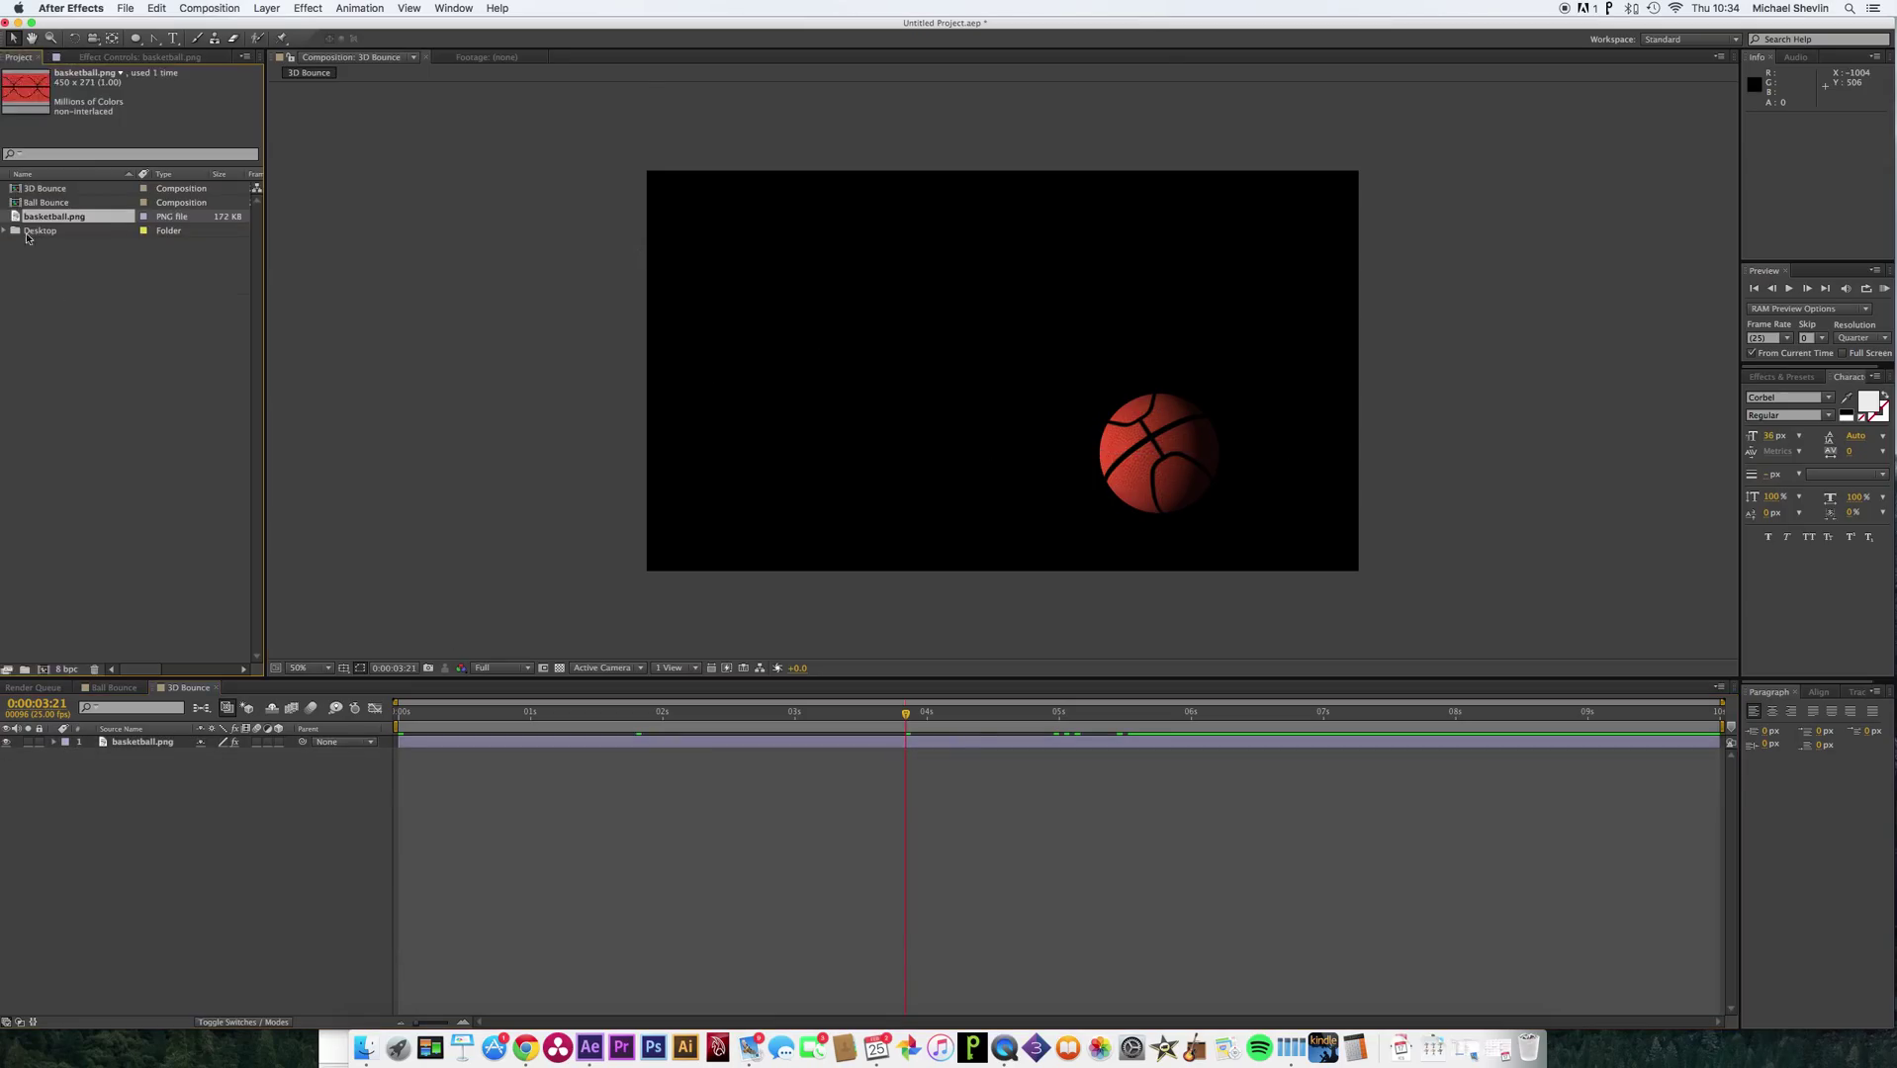
click(61, 301)
double_click(113, 308)
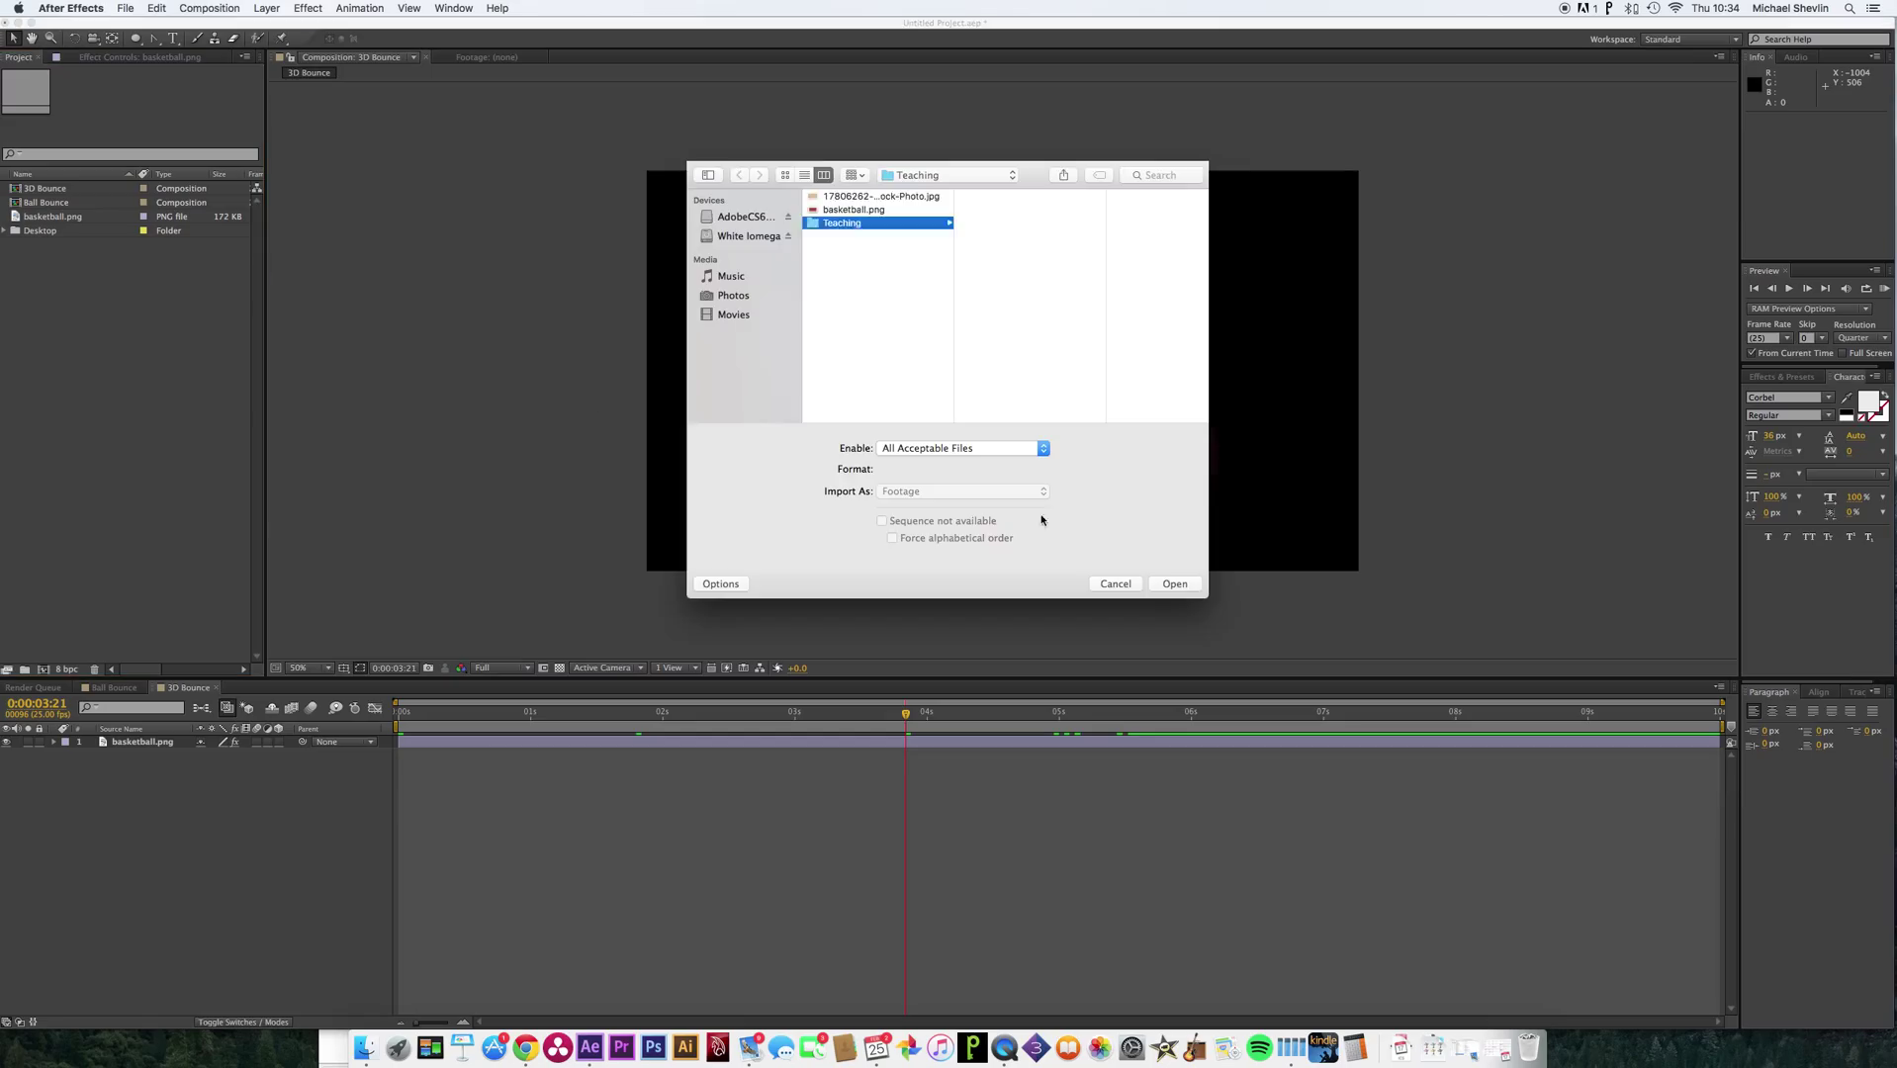
click(1175, 583)
drag(84, 203, 122, 761)
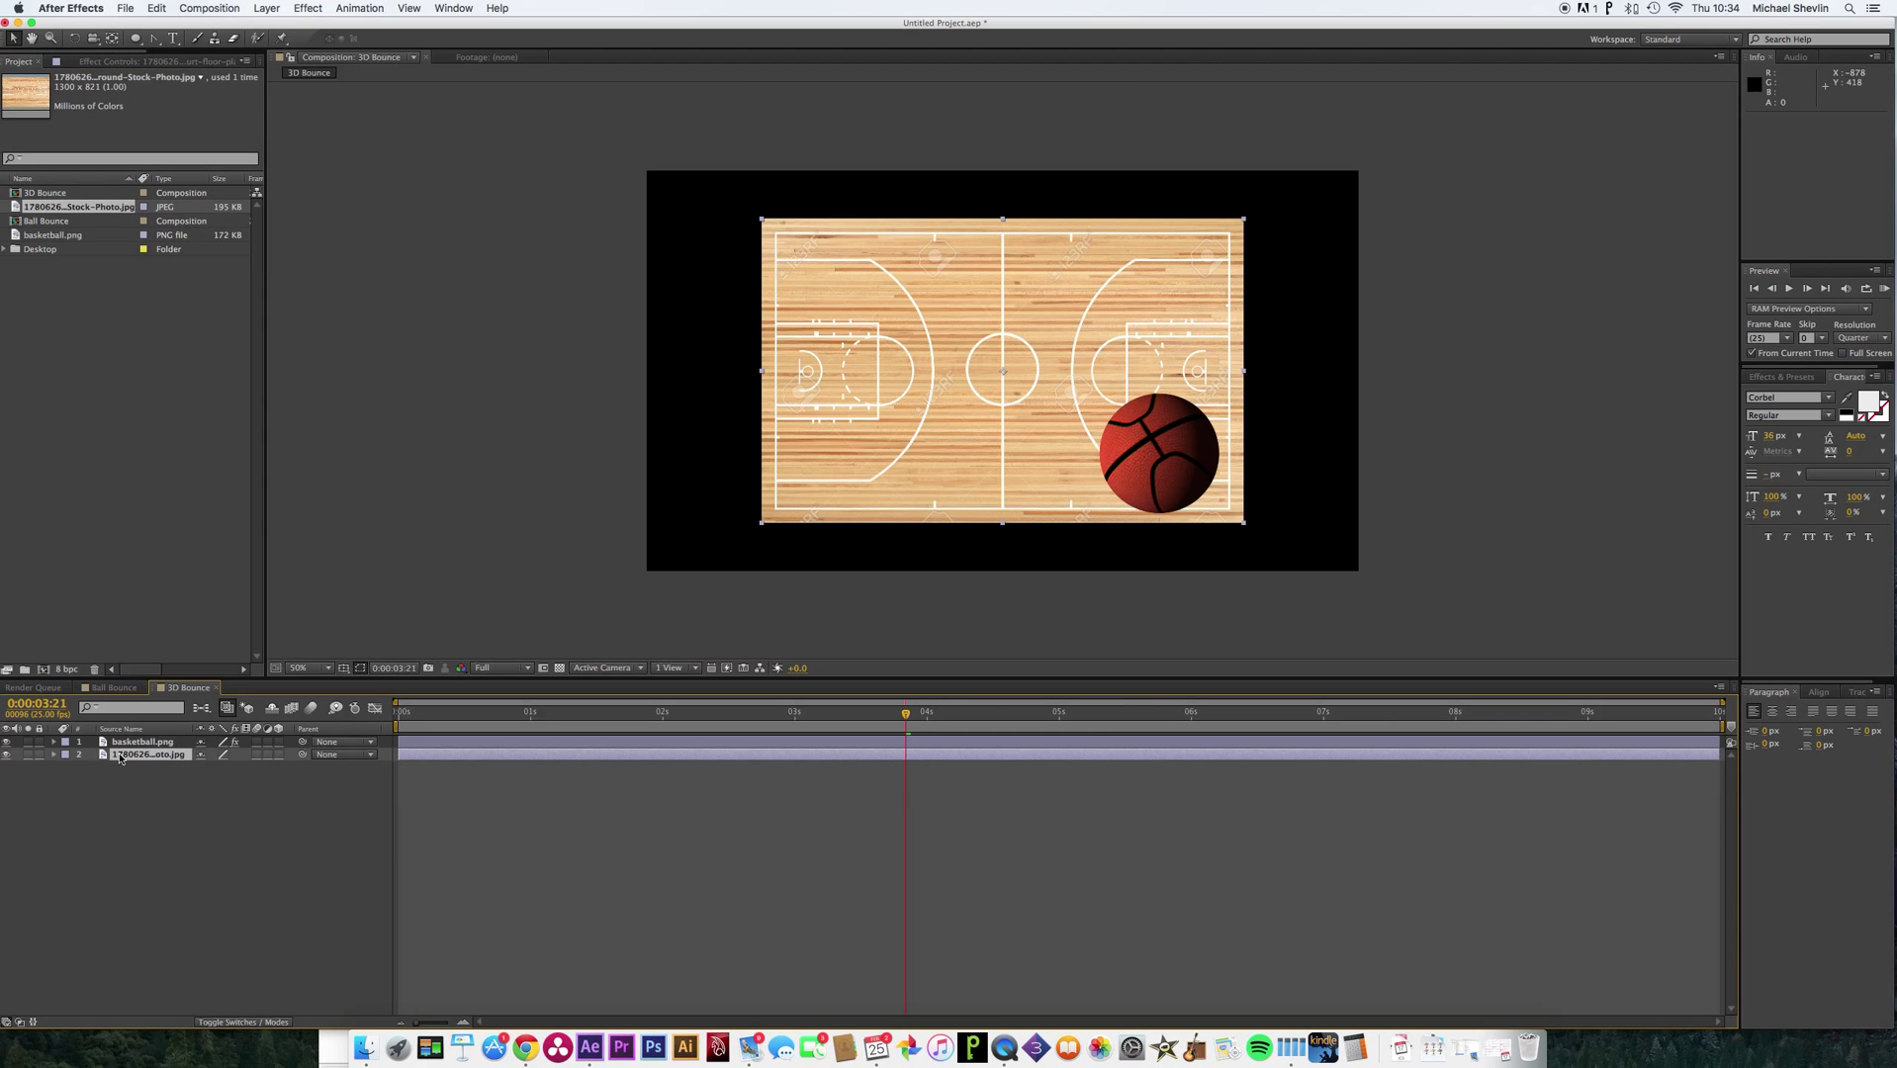
key(Delete)
Switch to Chrome, close the court photo's page, and search Google Images for "wooden floor texture".
click(525, 1047)
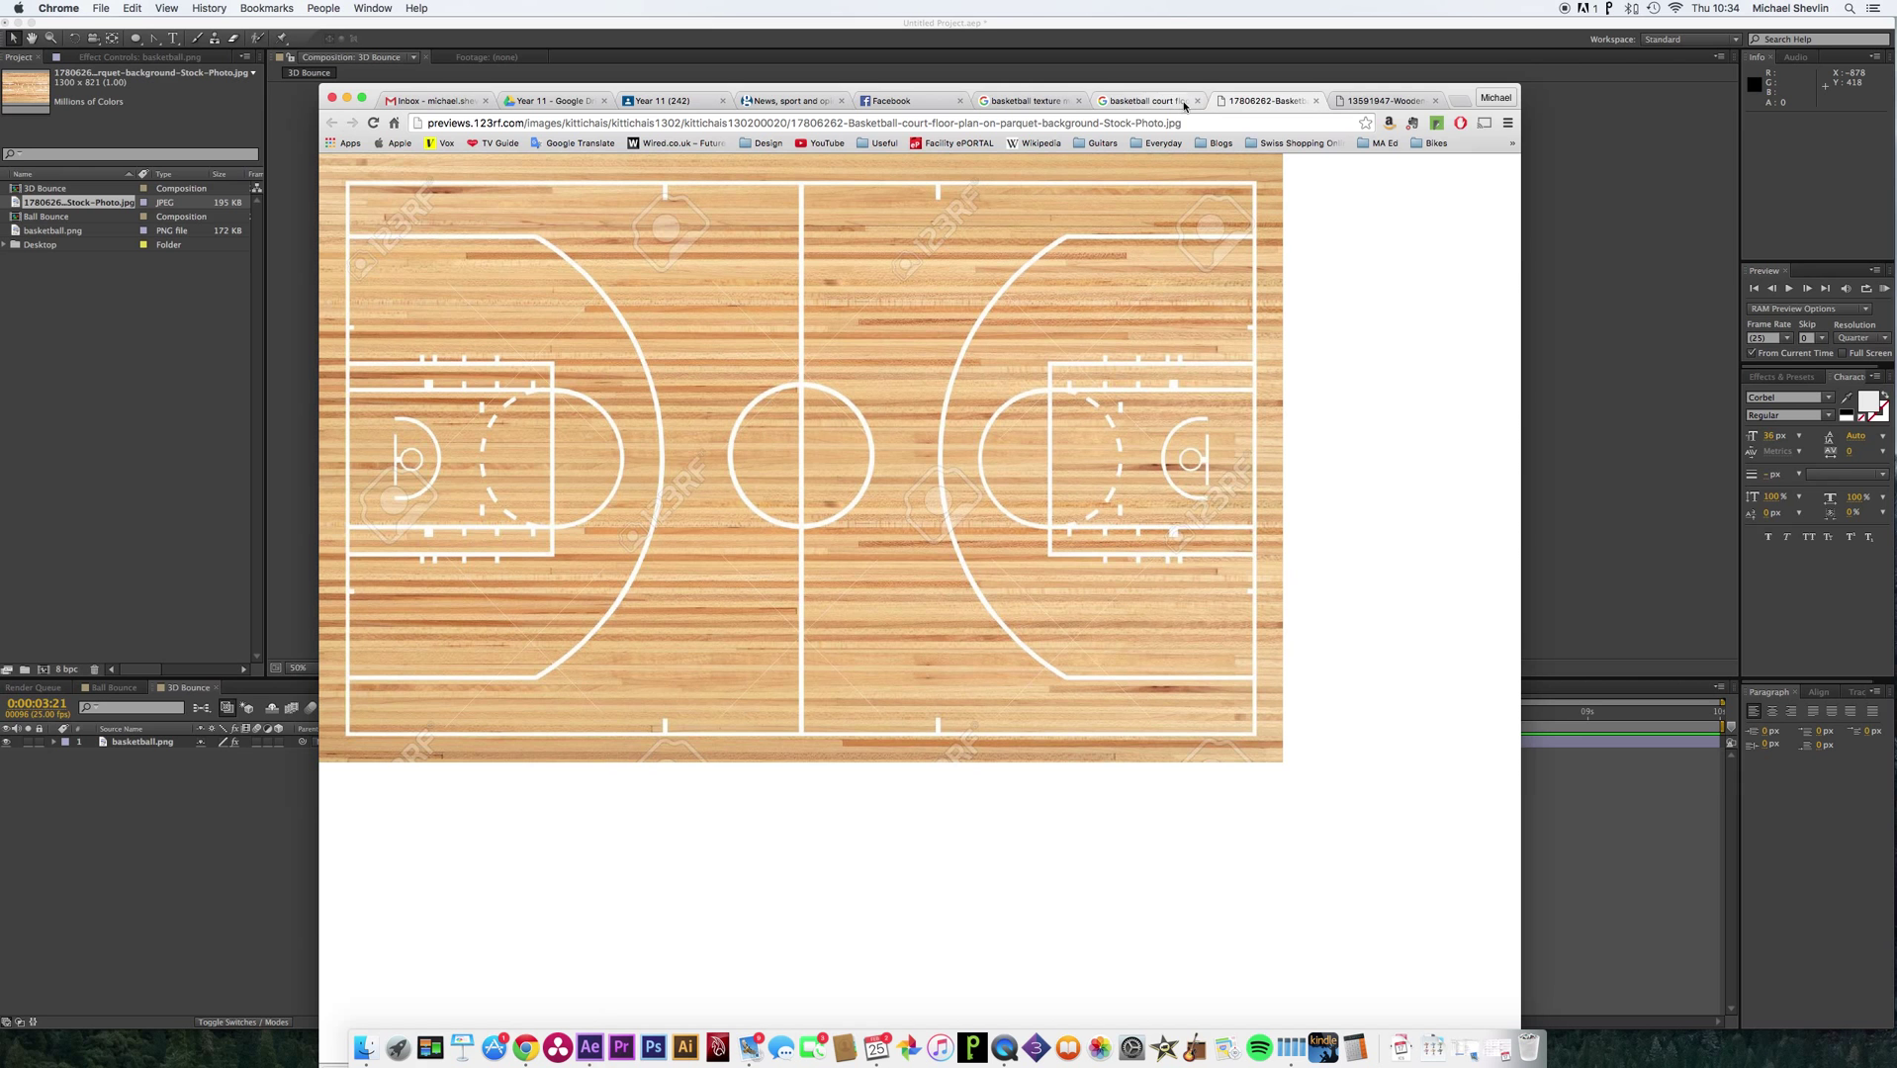
click(1317, 102)
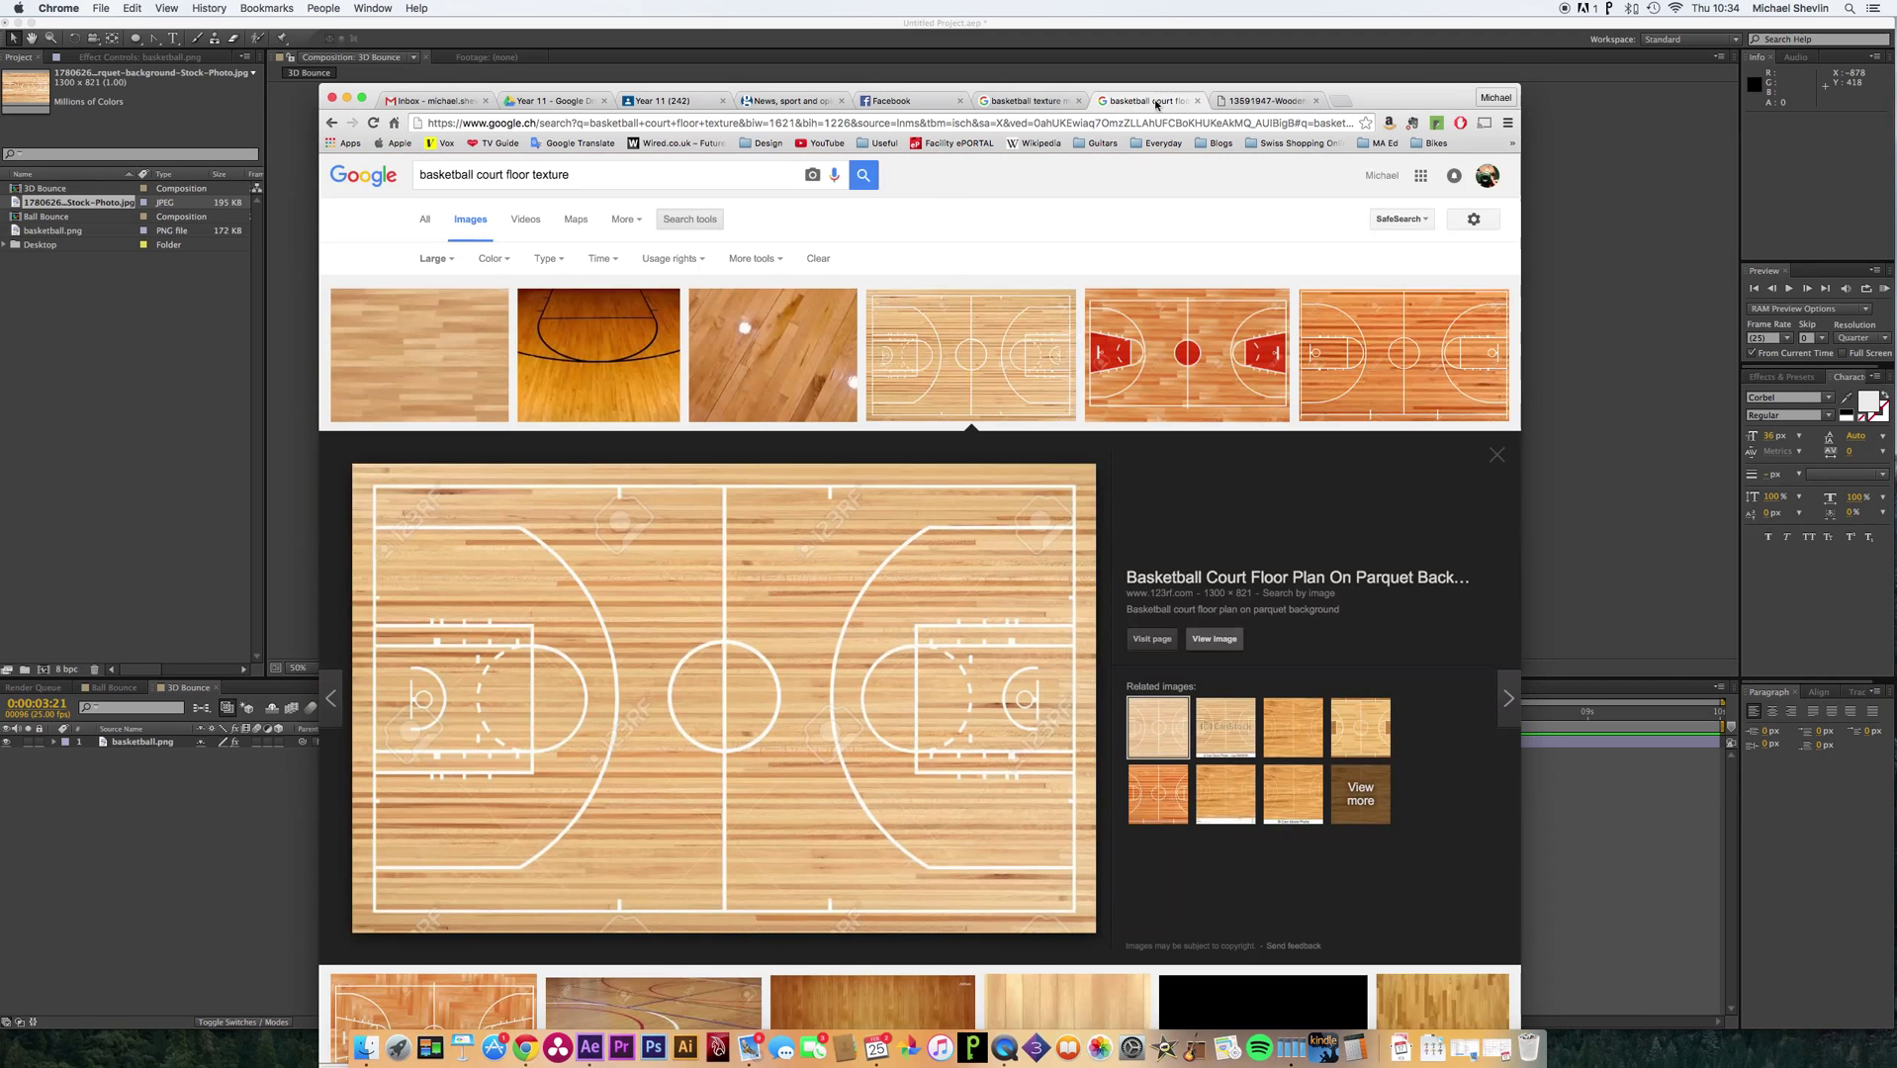
double_click(455, 176)
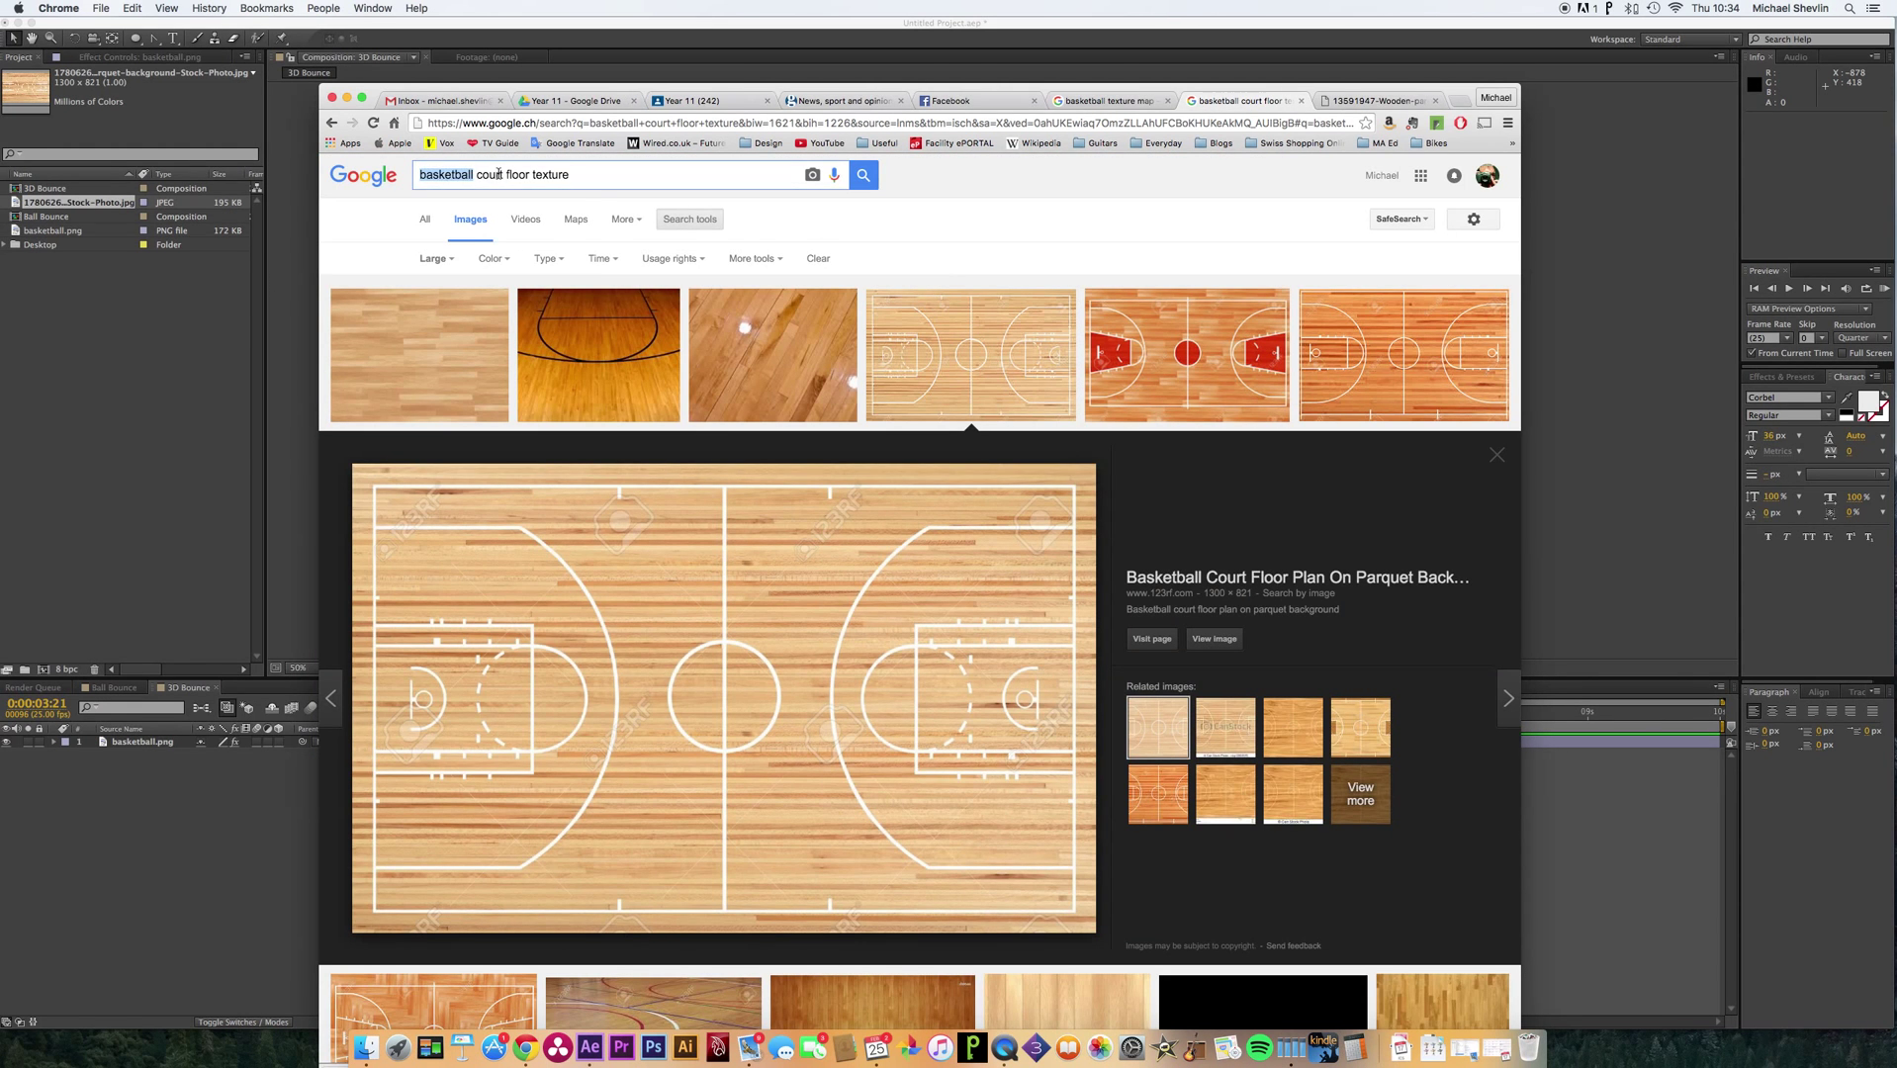
shift+click(499, 174)
text(w)
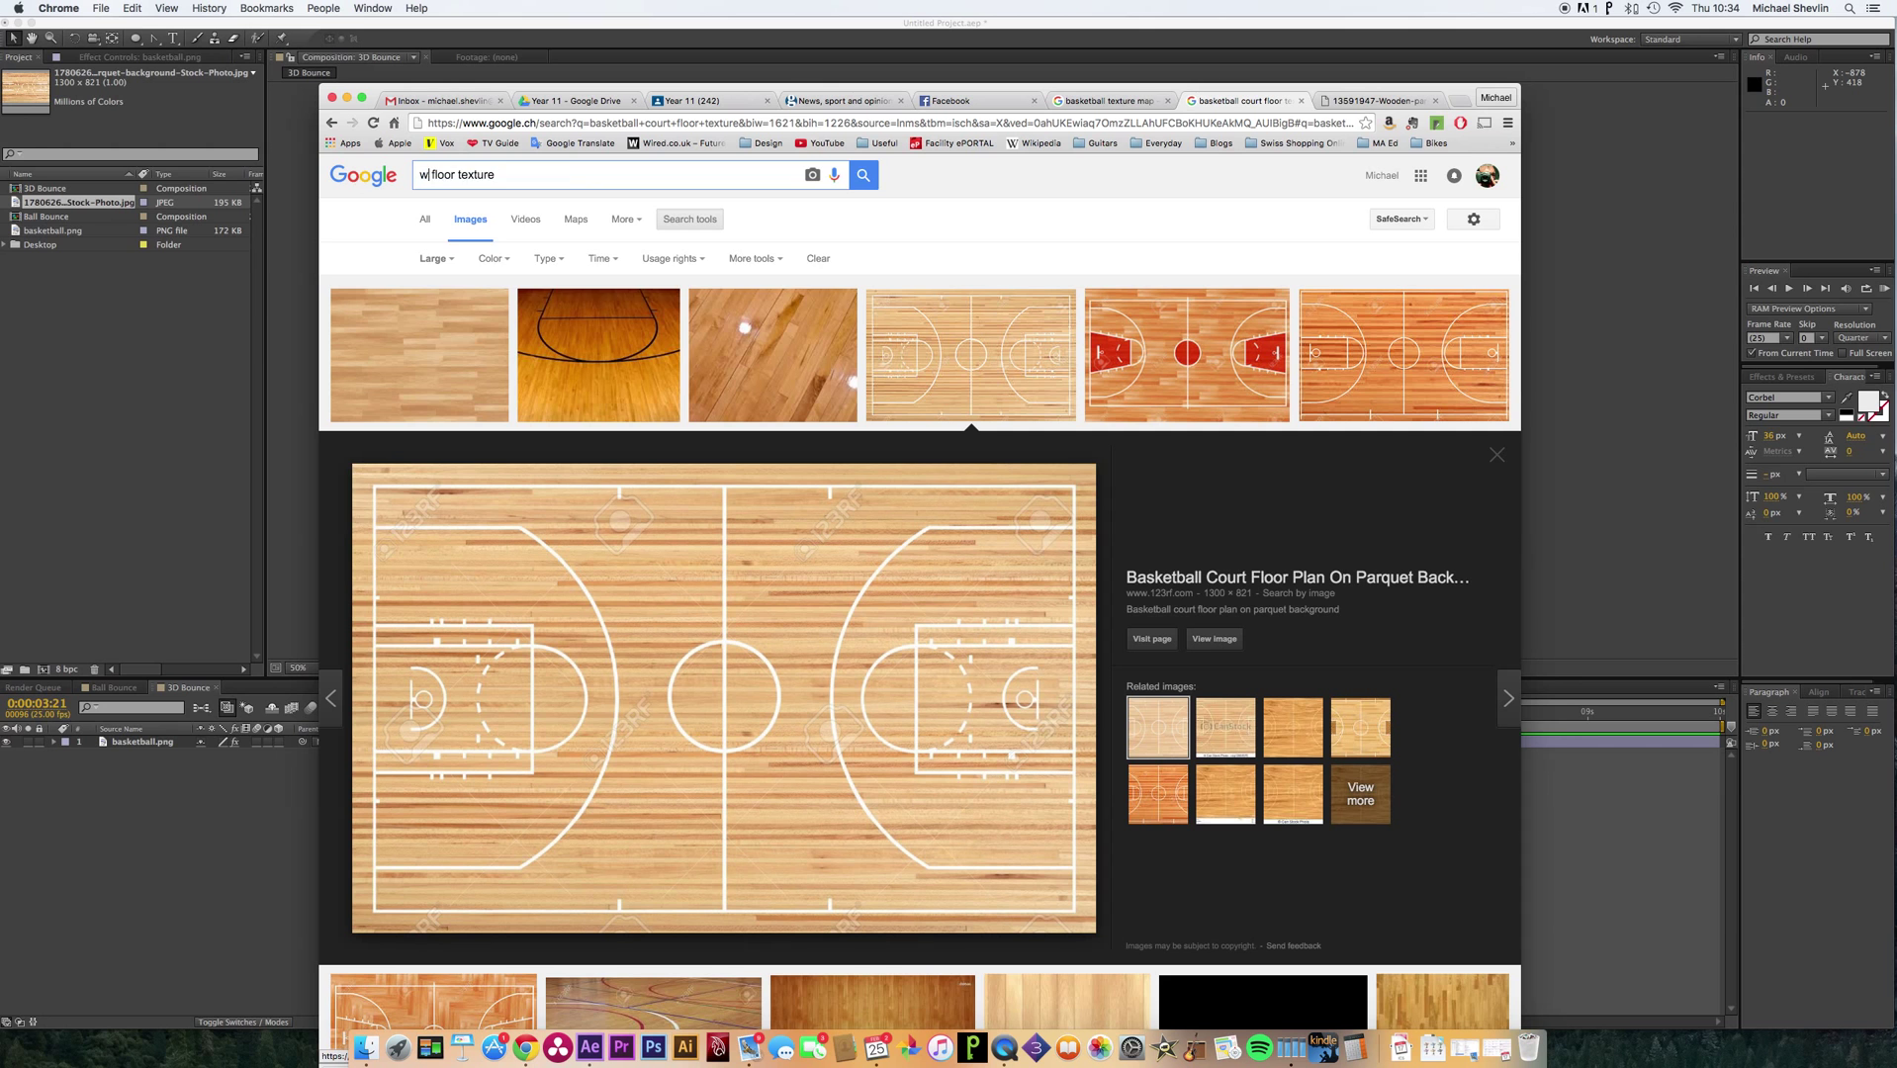
text(ooden)
key(Return)
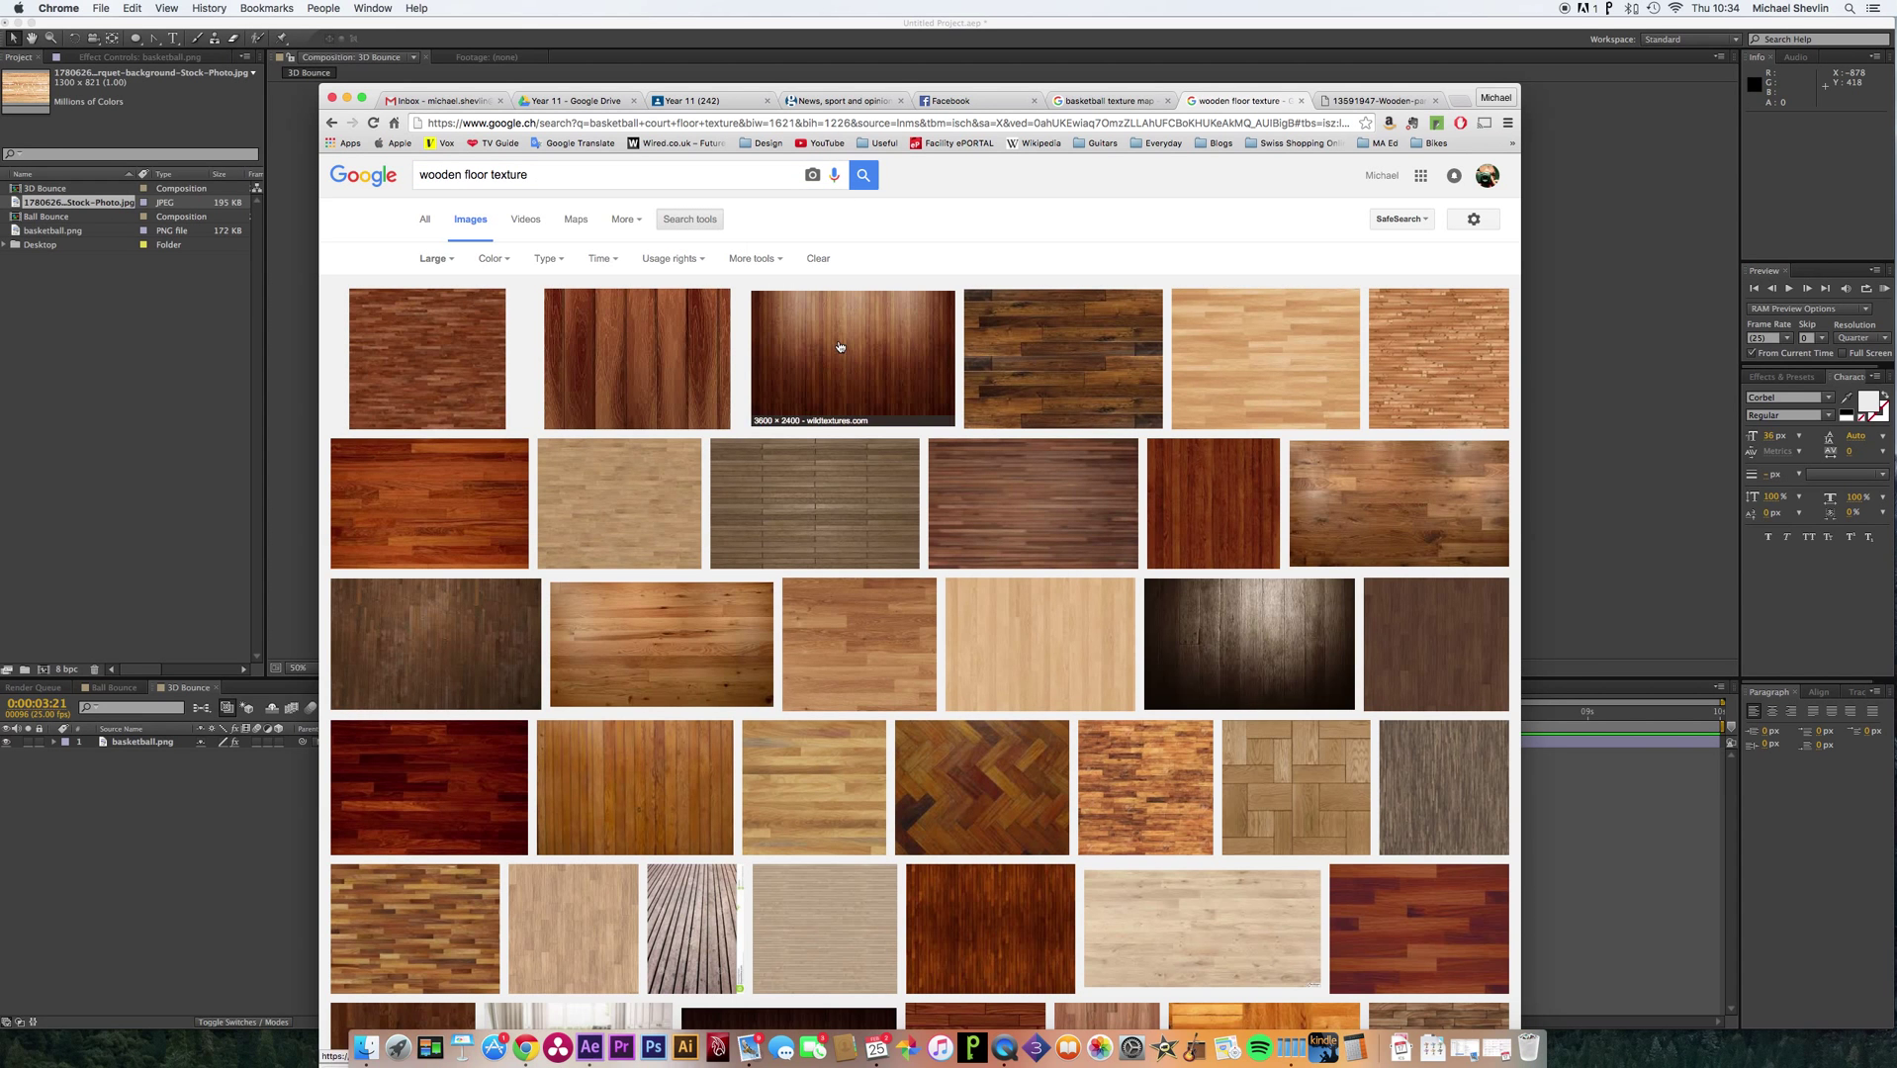
Open the light wooden floor image at full size and save it to the Desktop as basketball-floor-texture.
click(1265, 377)
click(1224, 651)
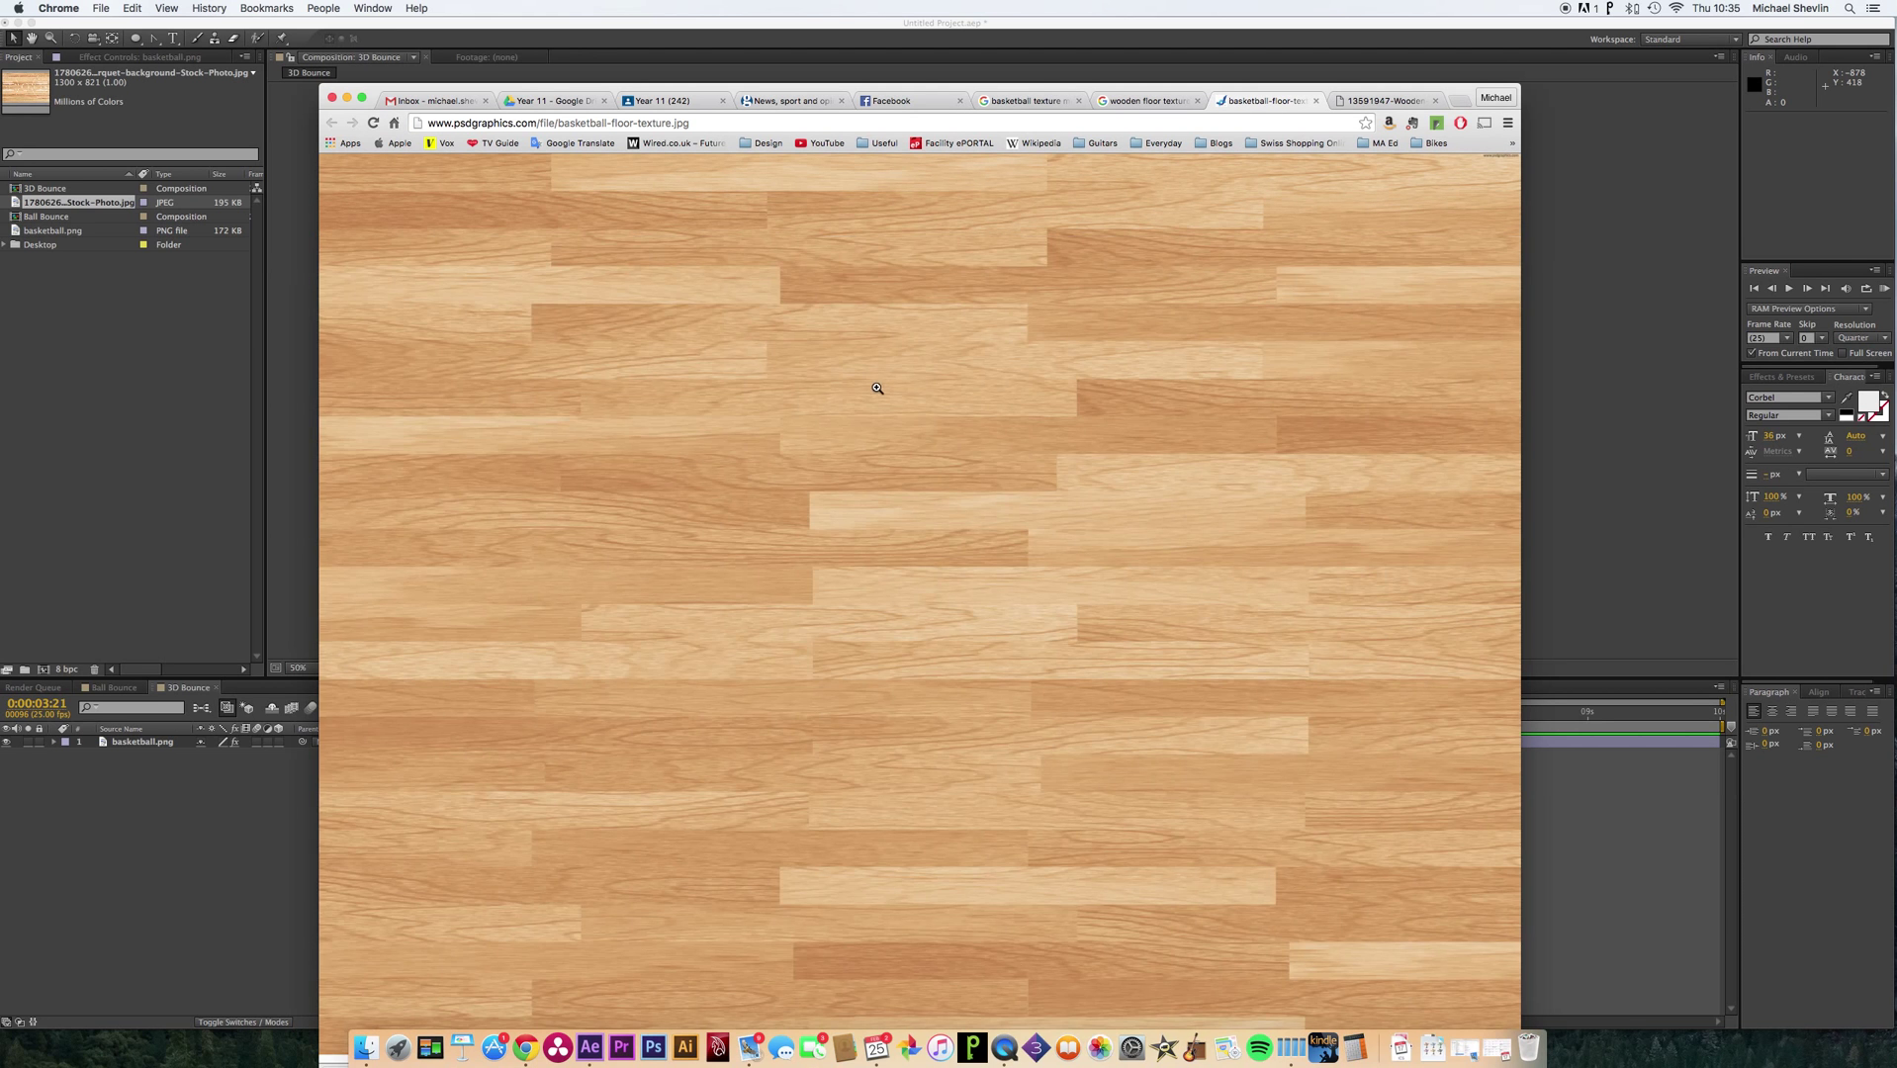
click(878, 392)
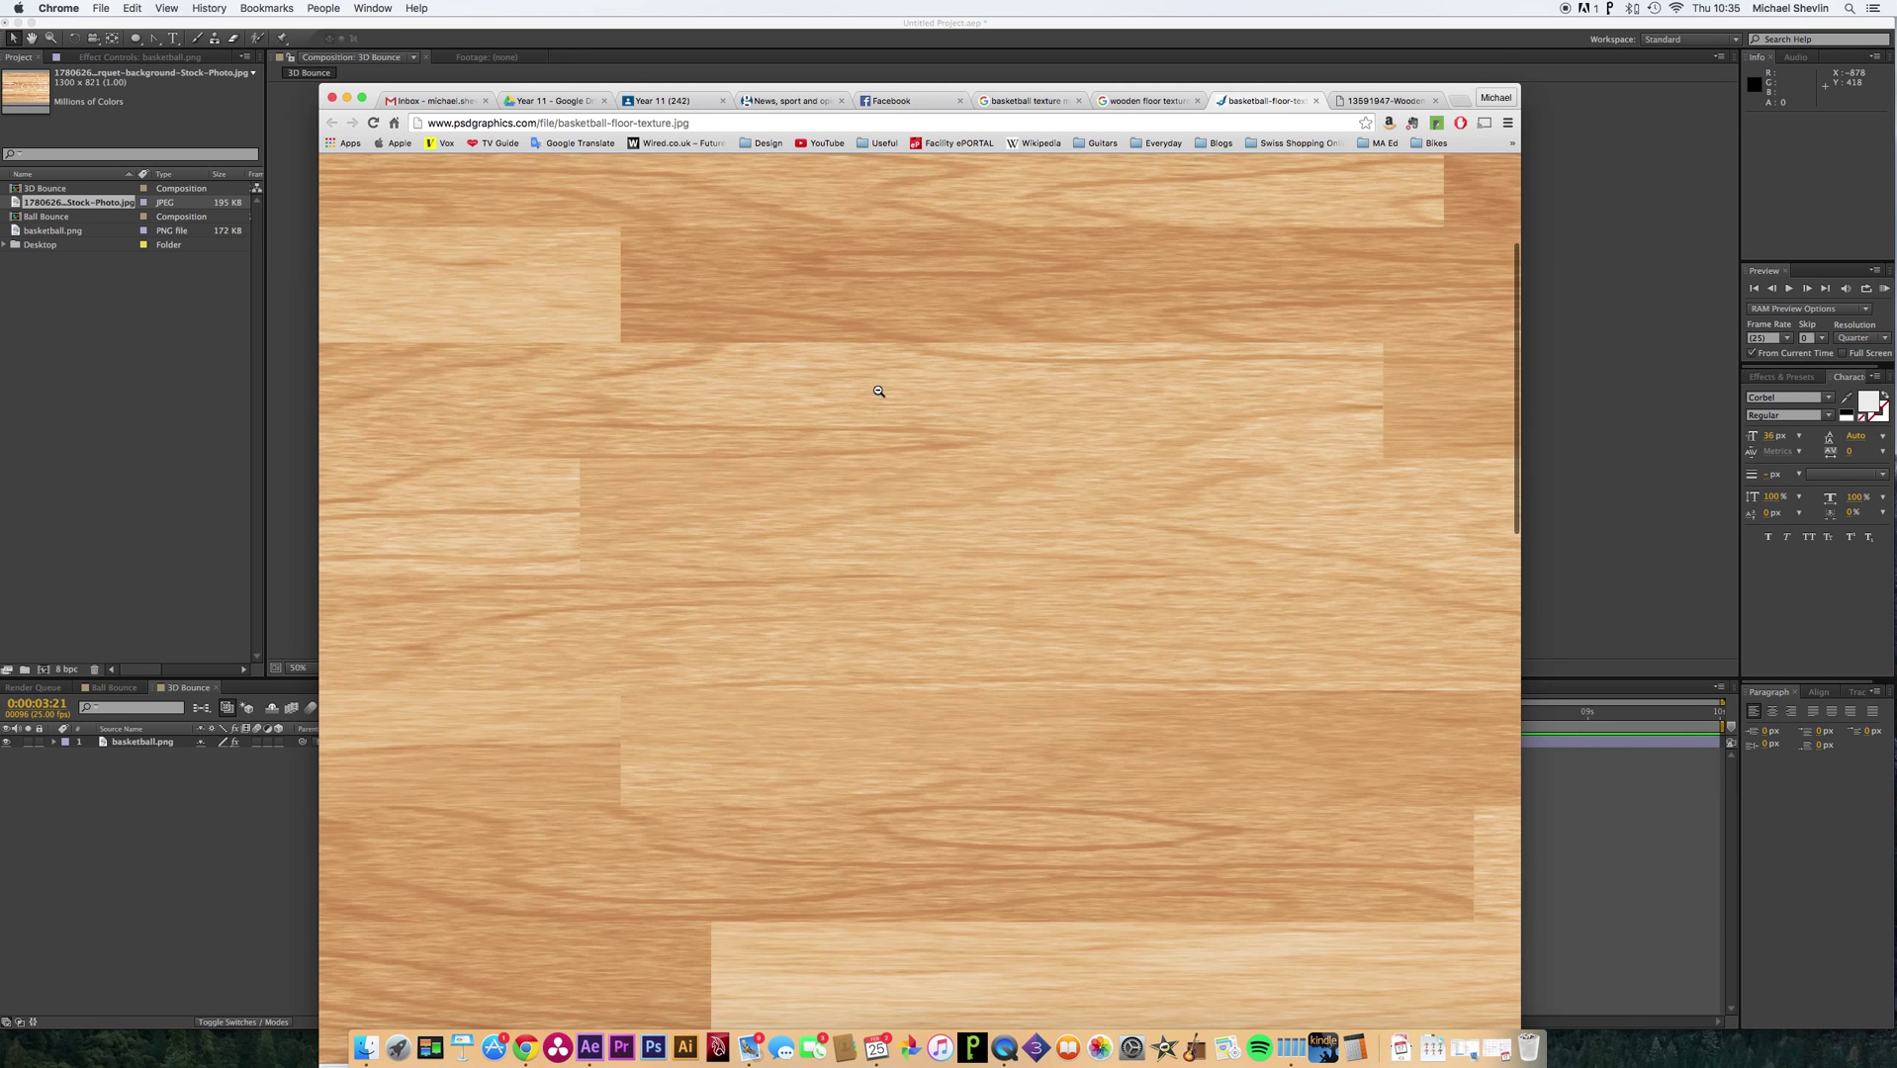
right_click(878, 391)
click(923, 409)
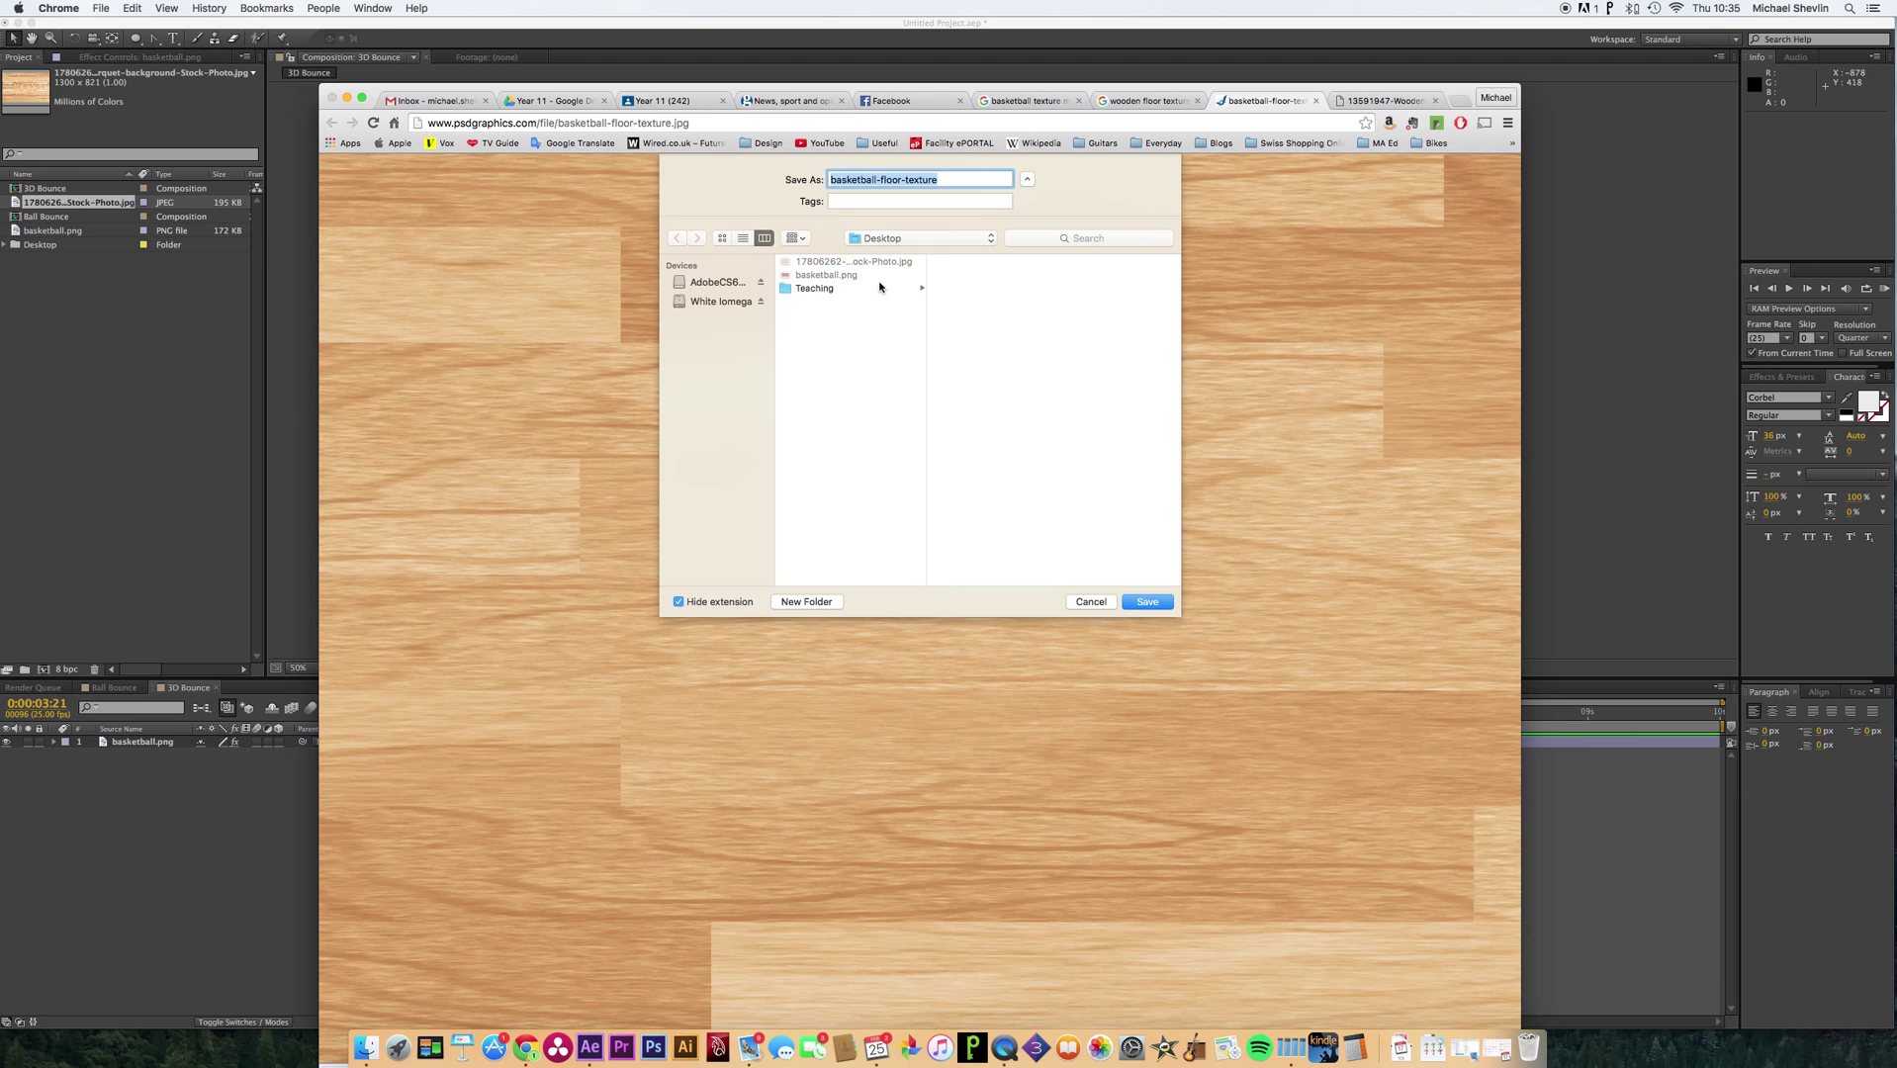
click(1160, 601)
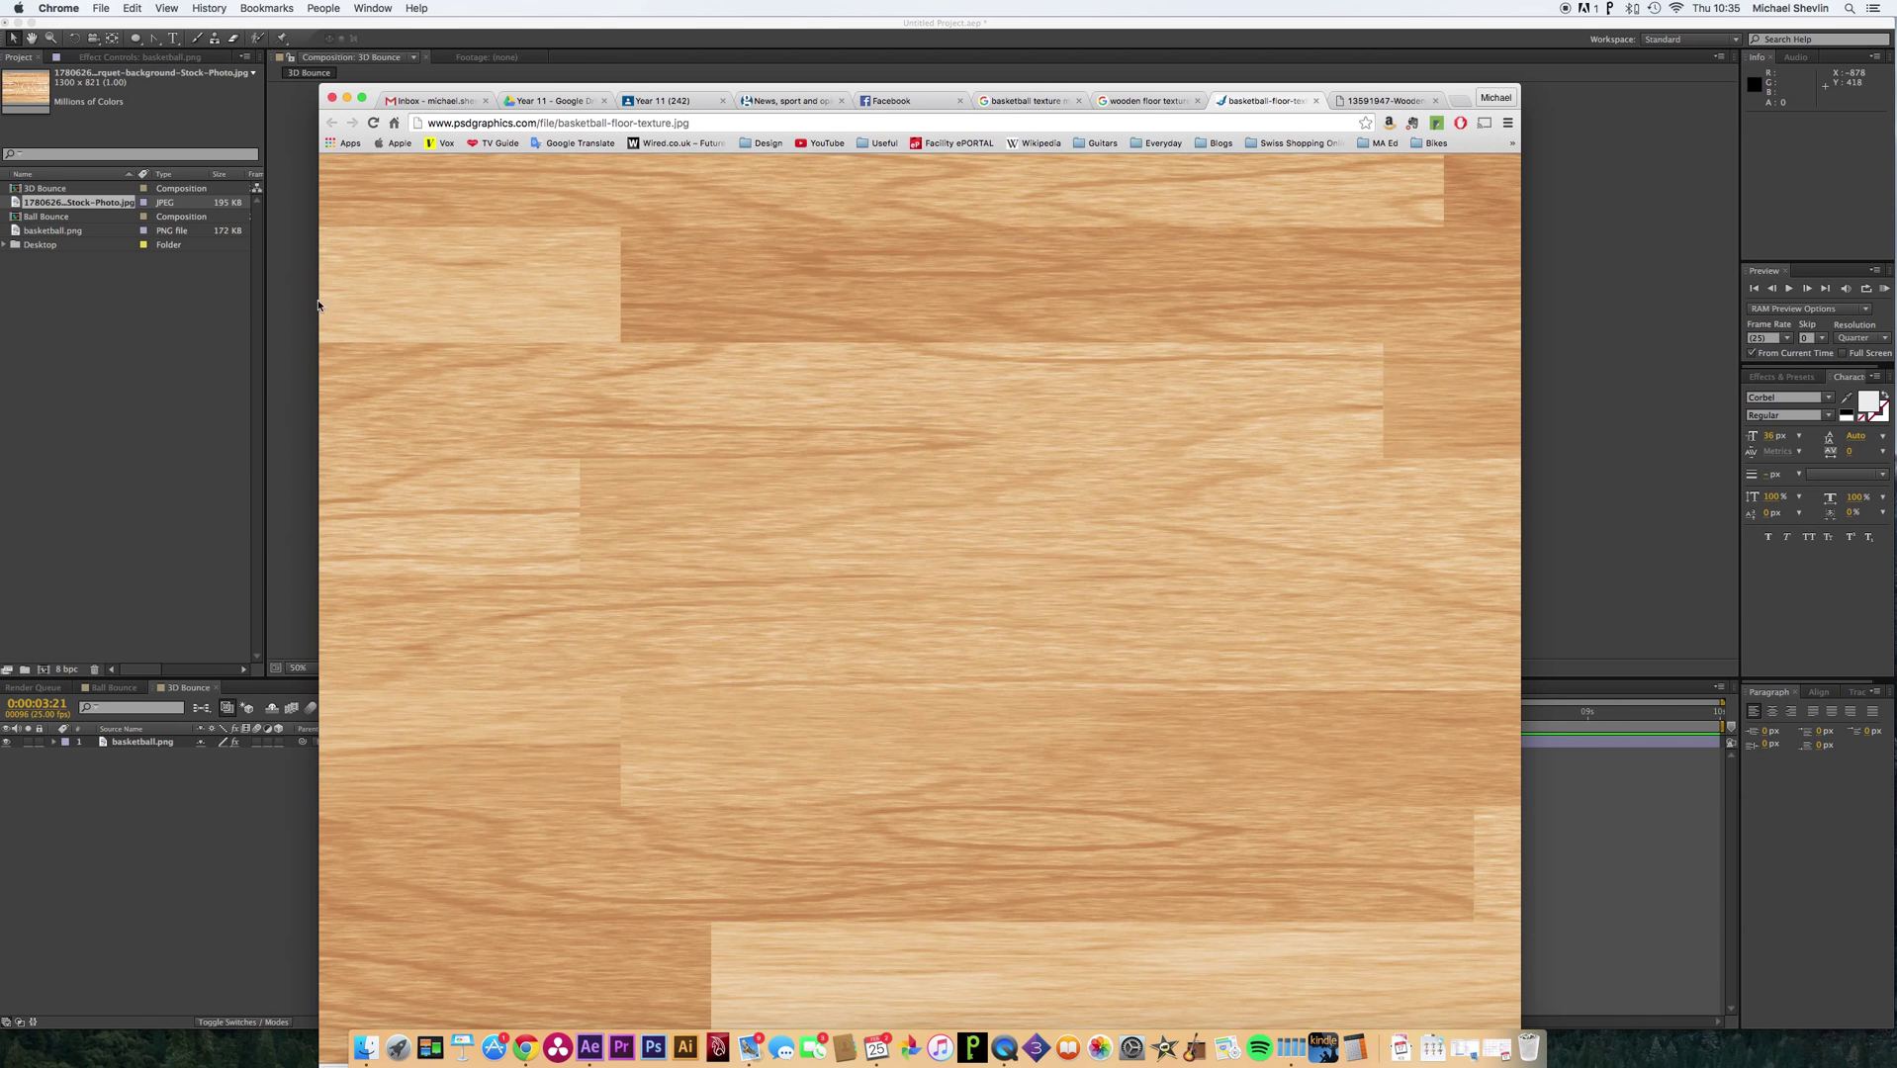
Switch back to After Effects, import basketball-floor-texture.jpg from the Desktop, and add it beneath basketball.png in 3D Bounce.
click(163, 326)
click(117, 343)
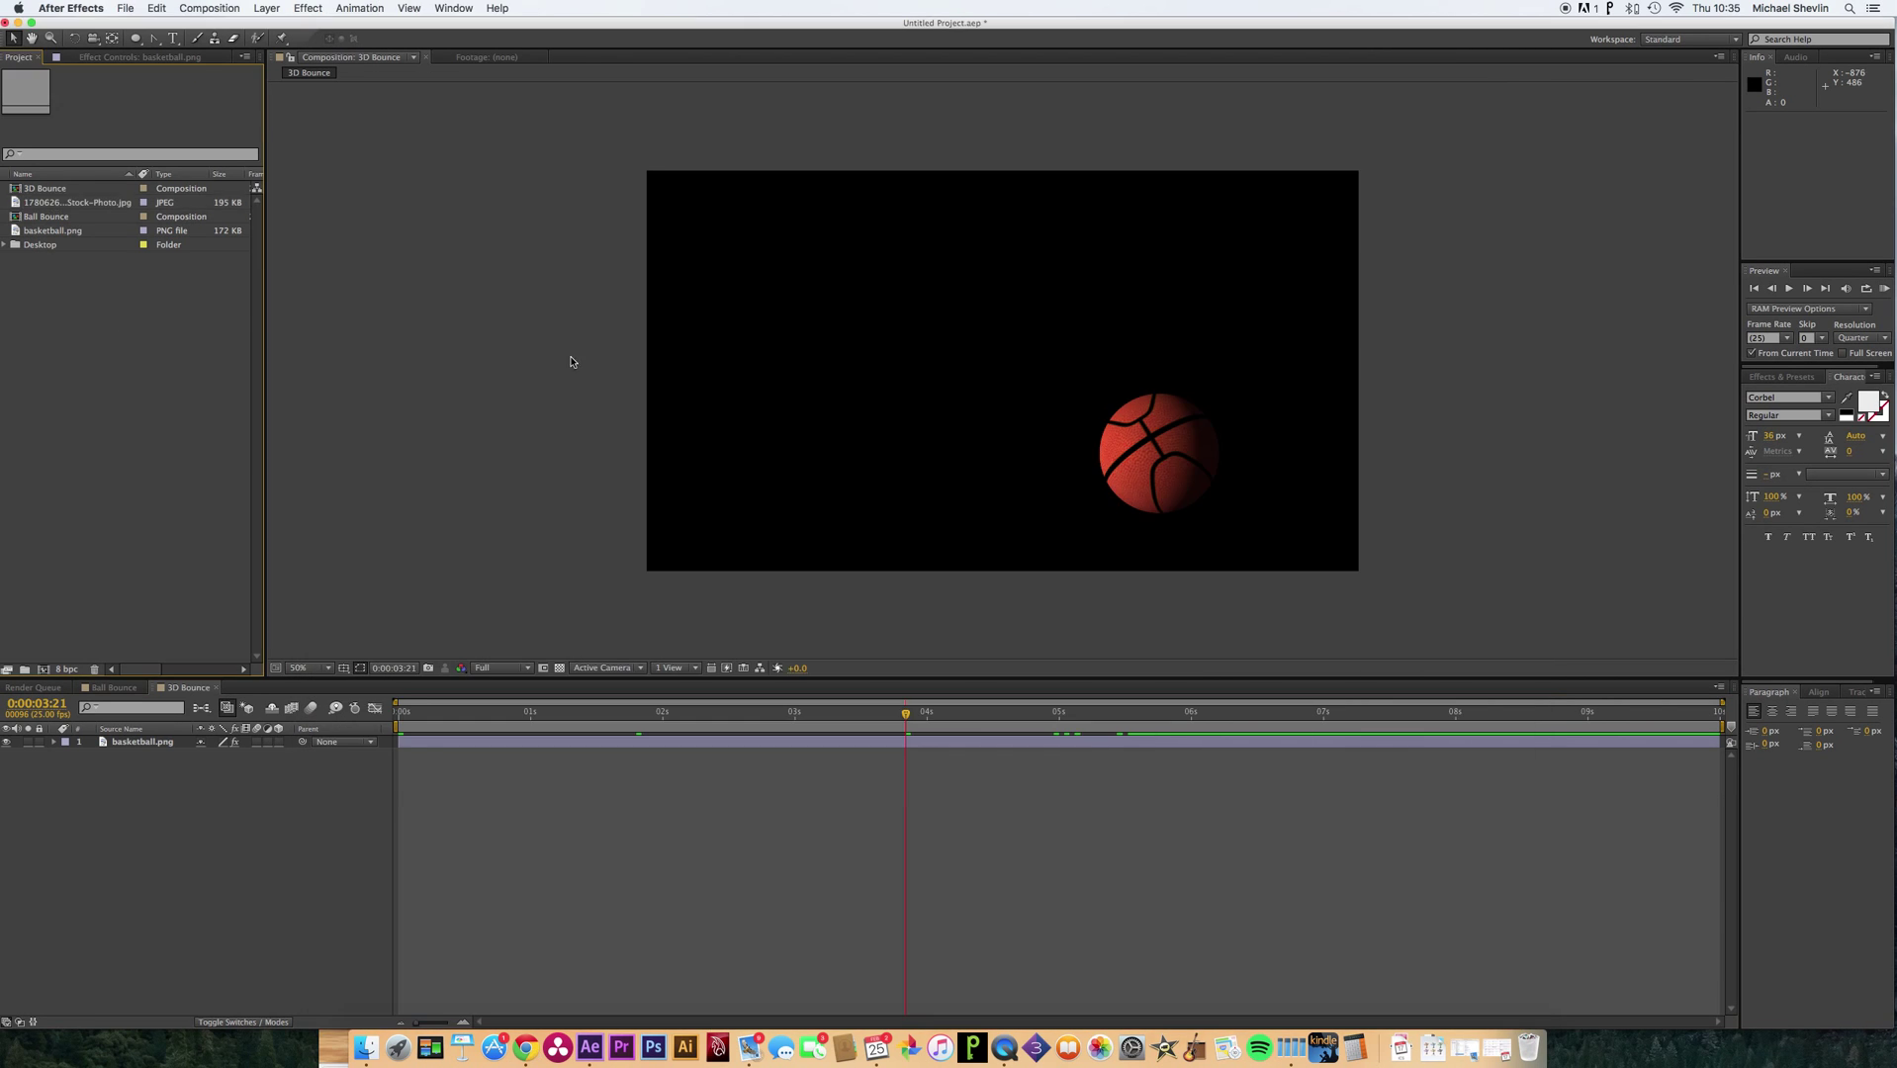
double_click(96, 369)
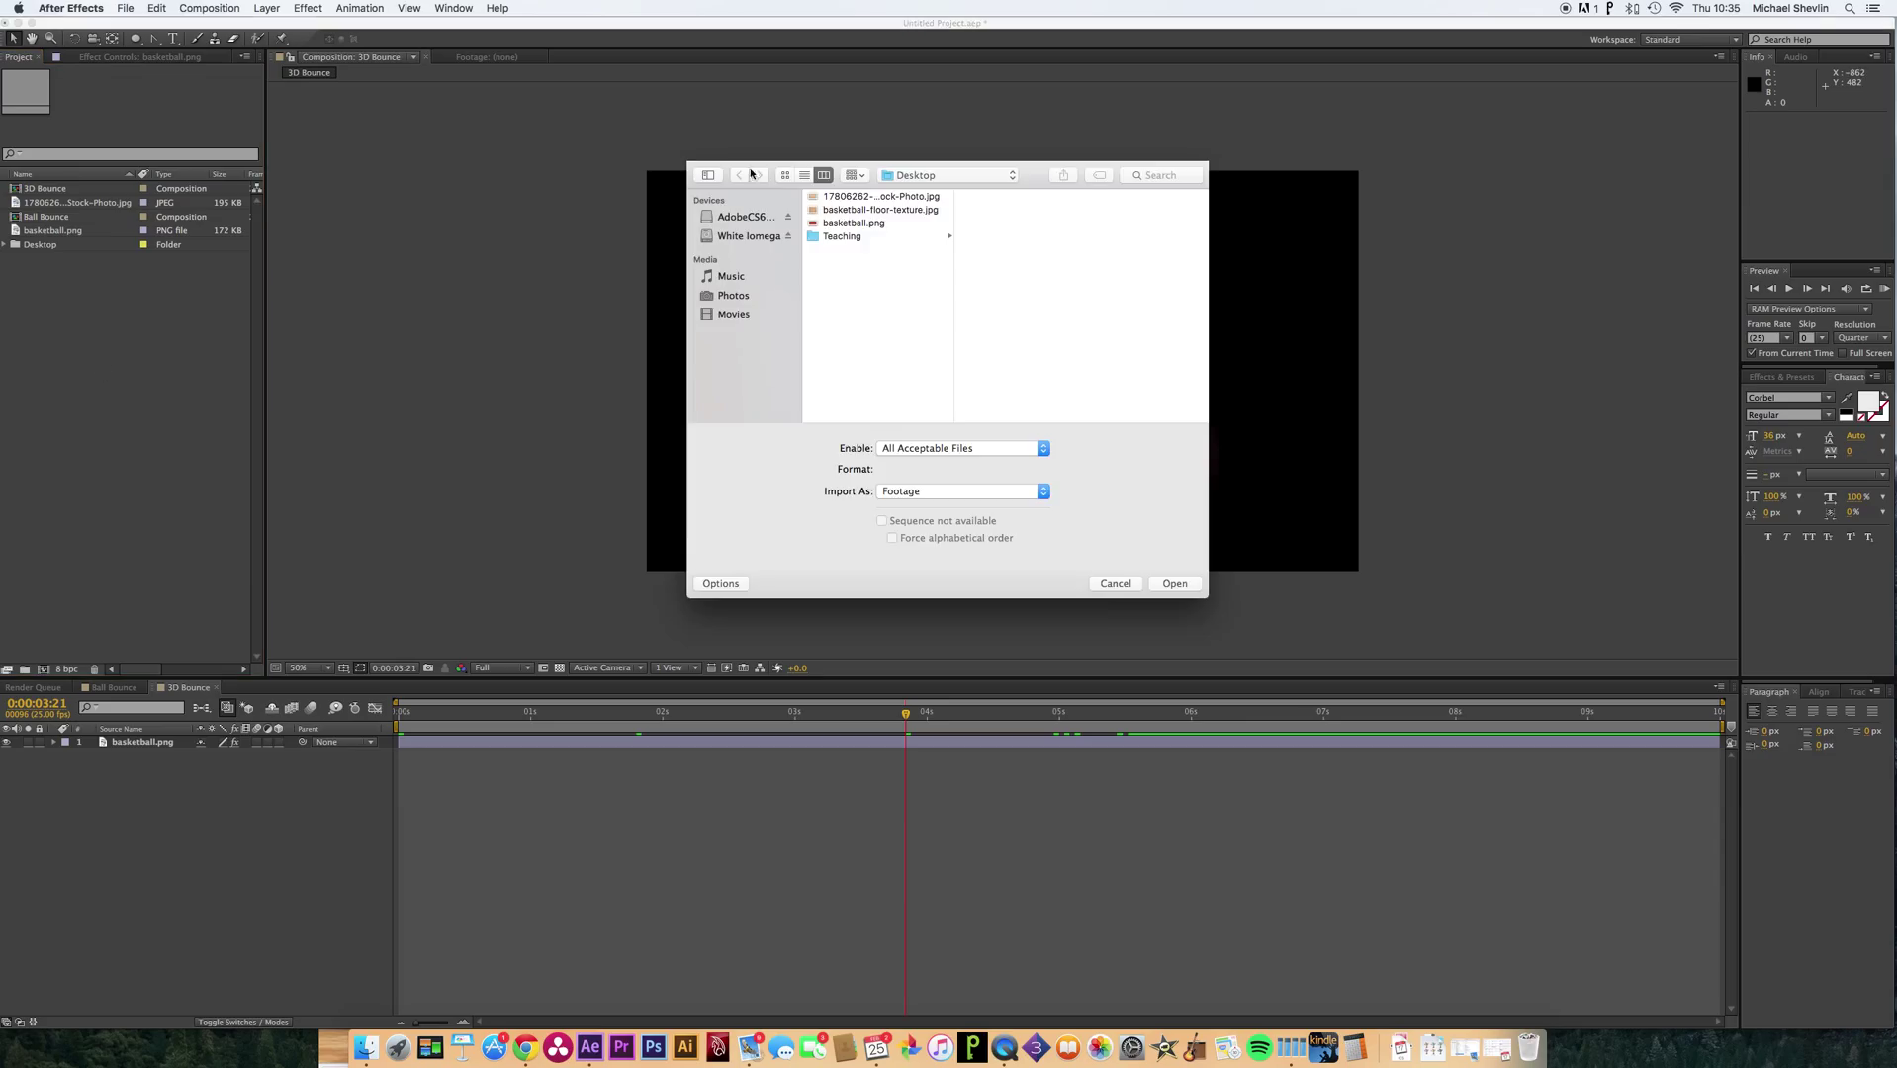
click(846, 211)
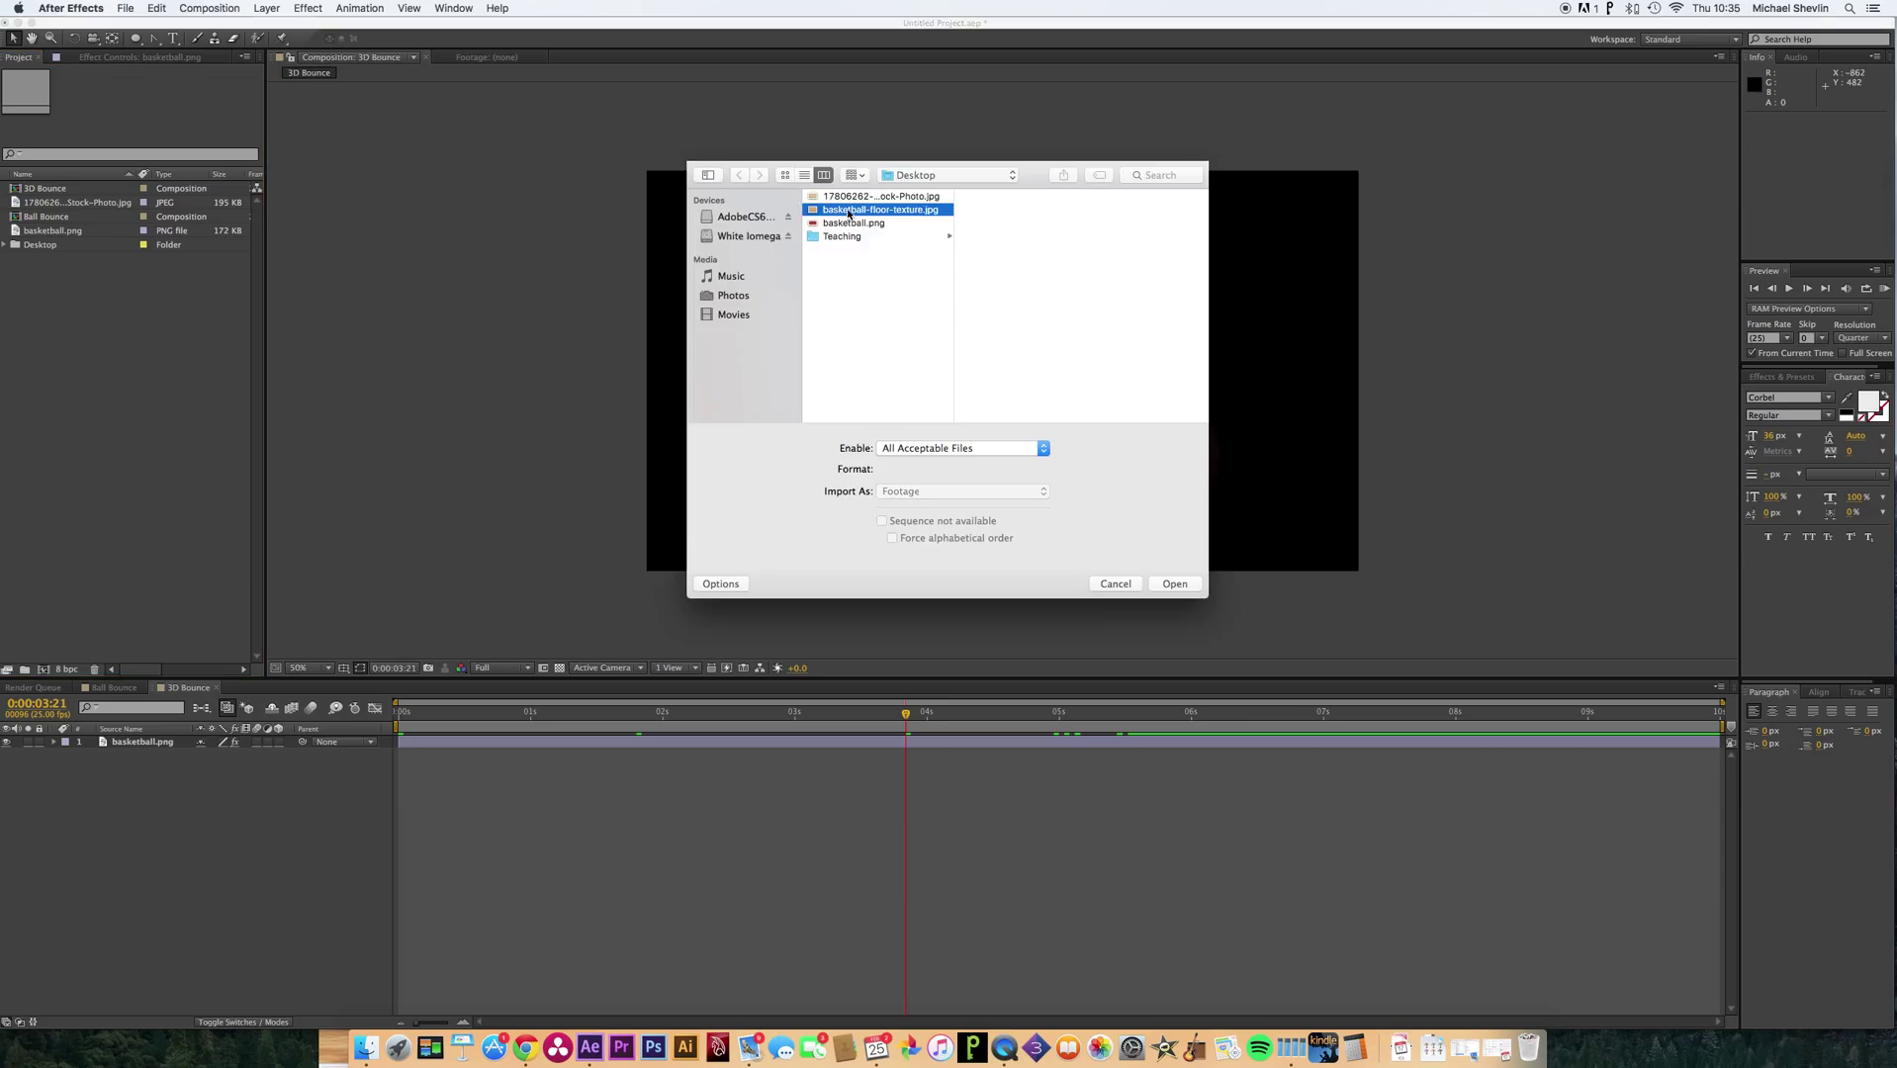
click(1175, 584)
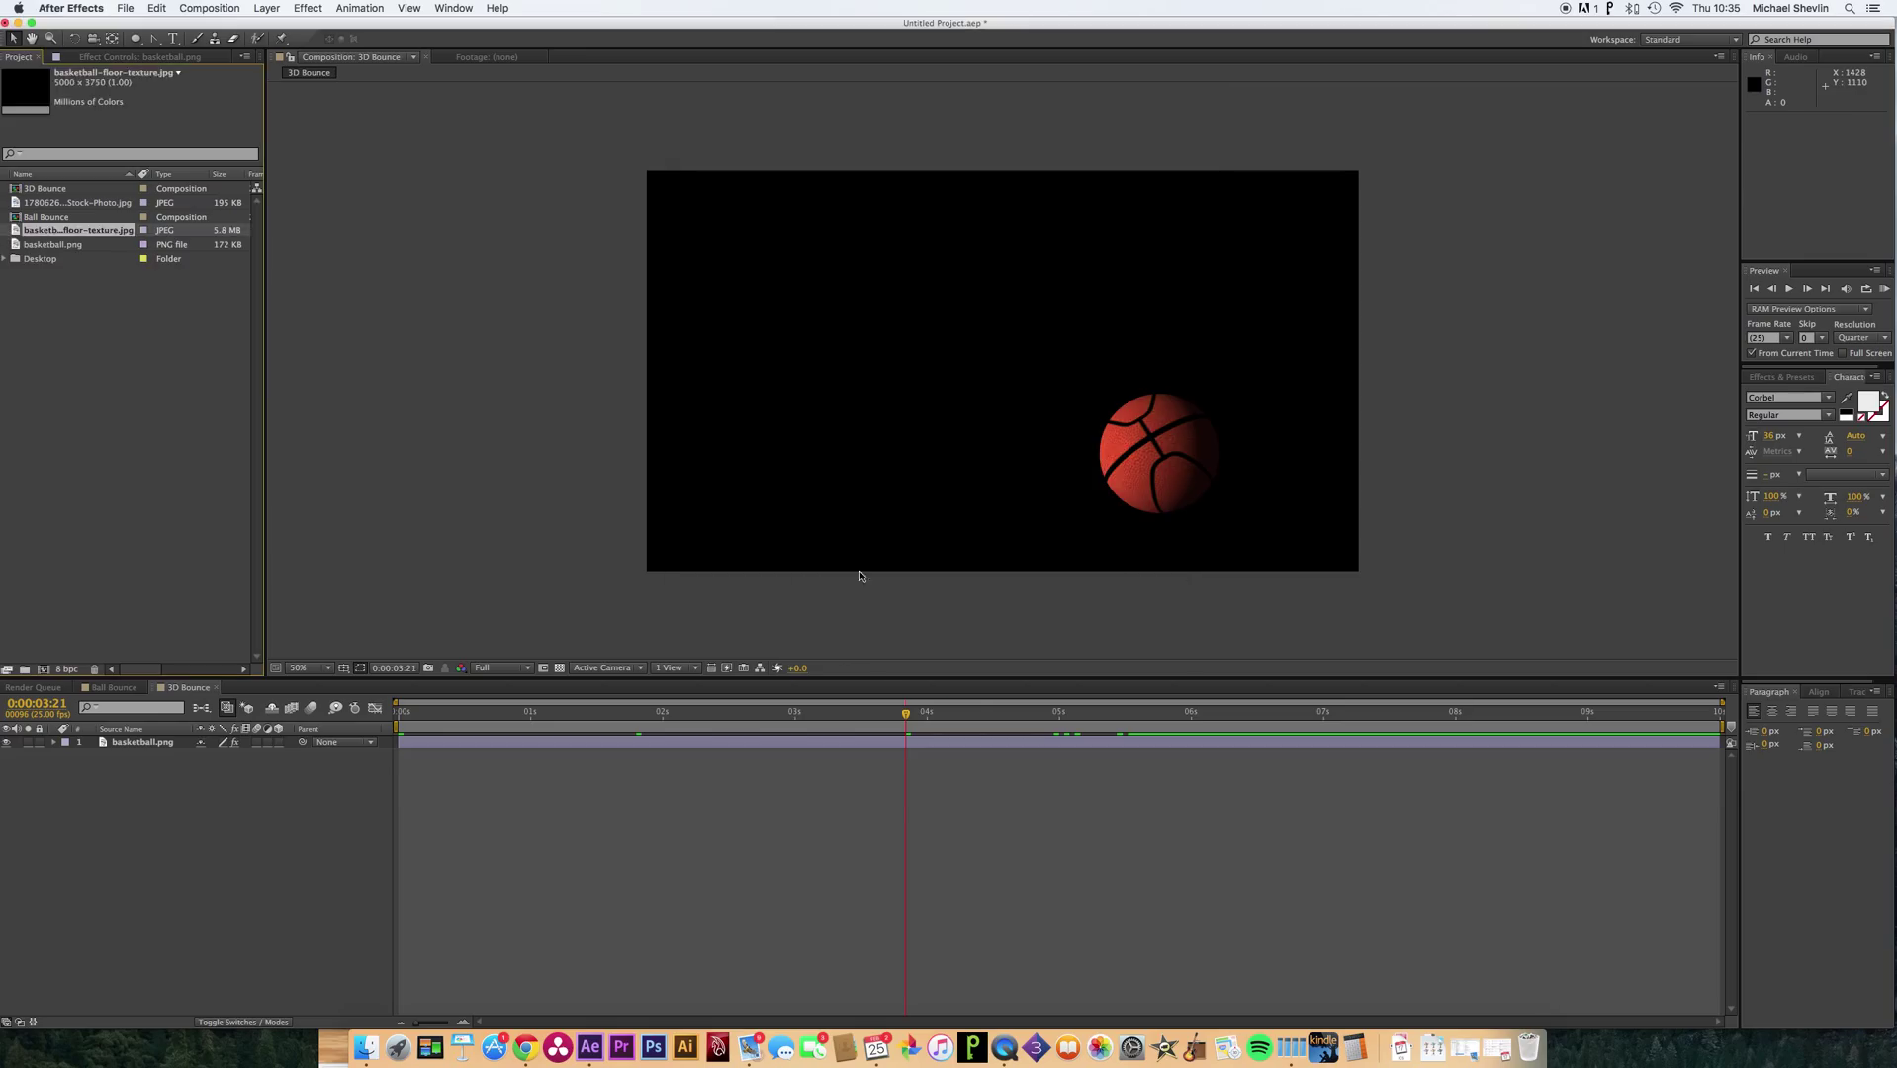
drag(79, 231, 97, 782)
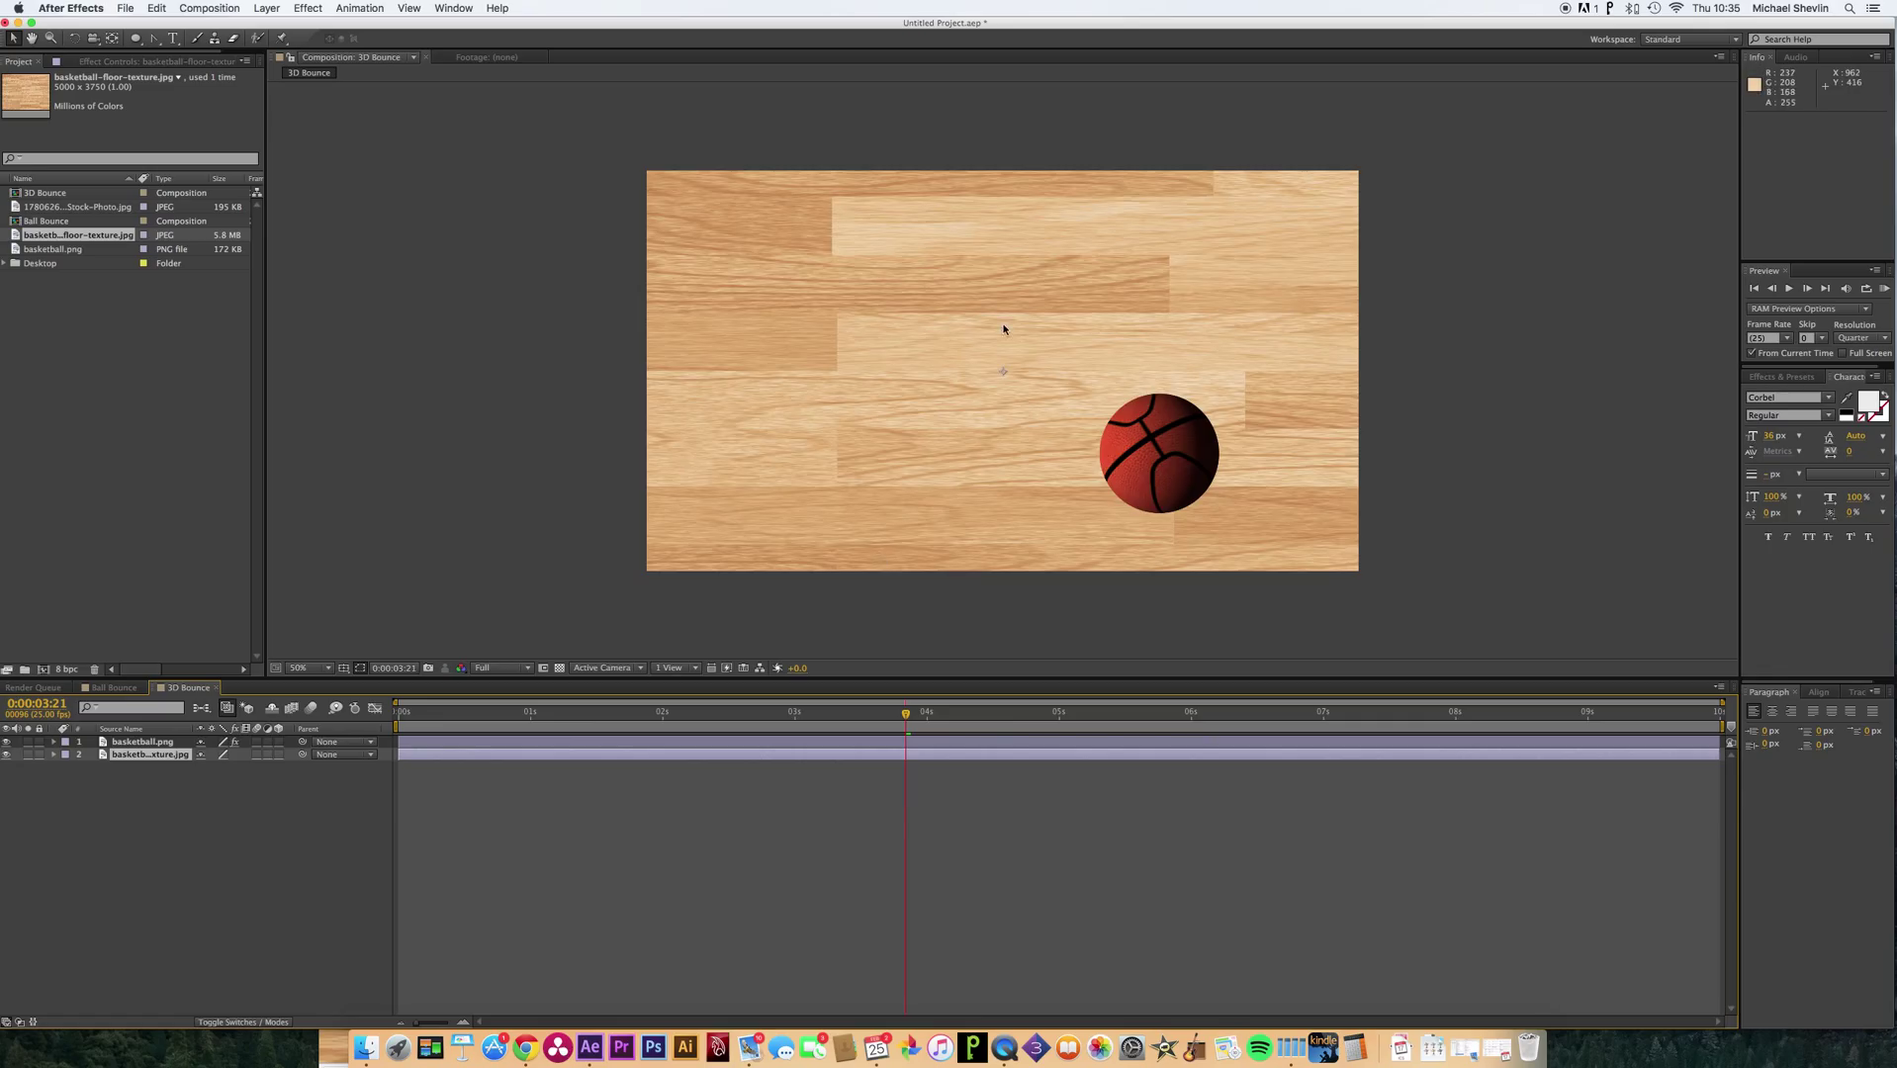
Make the floor texture layer 3D and add a one-node 35mm camera named Camera 1 with its default settings.
key(comma)
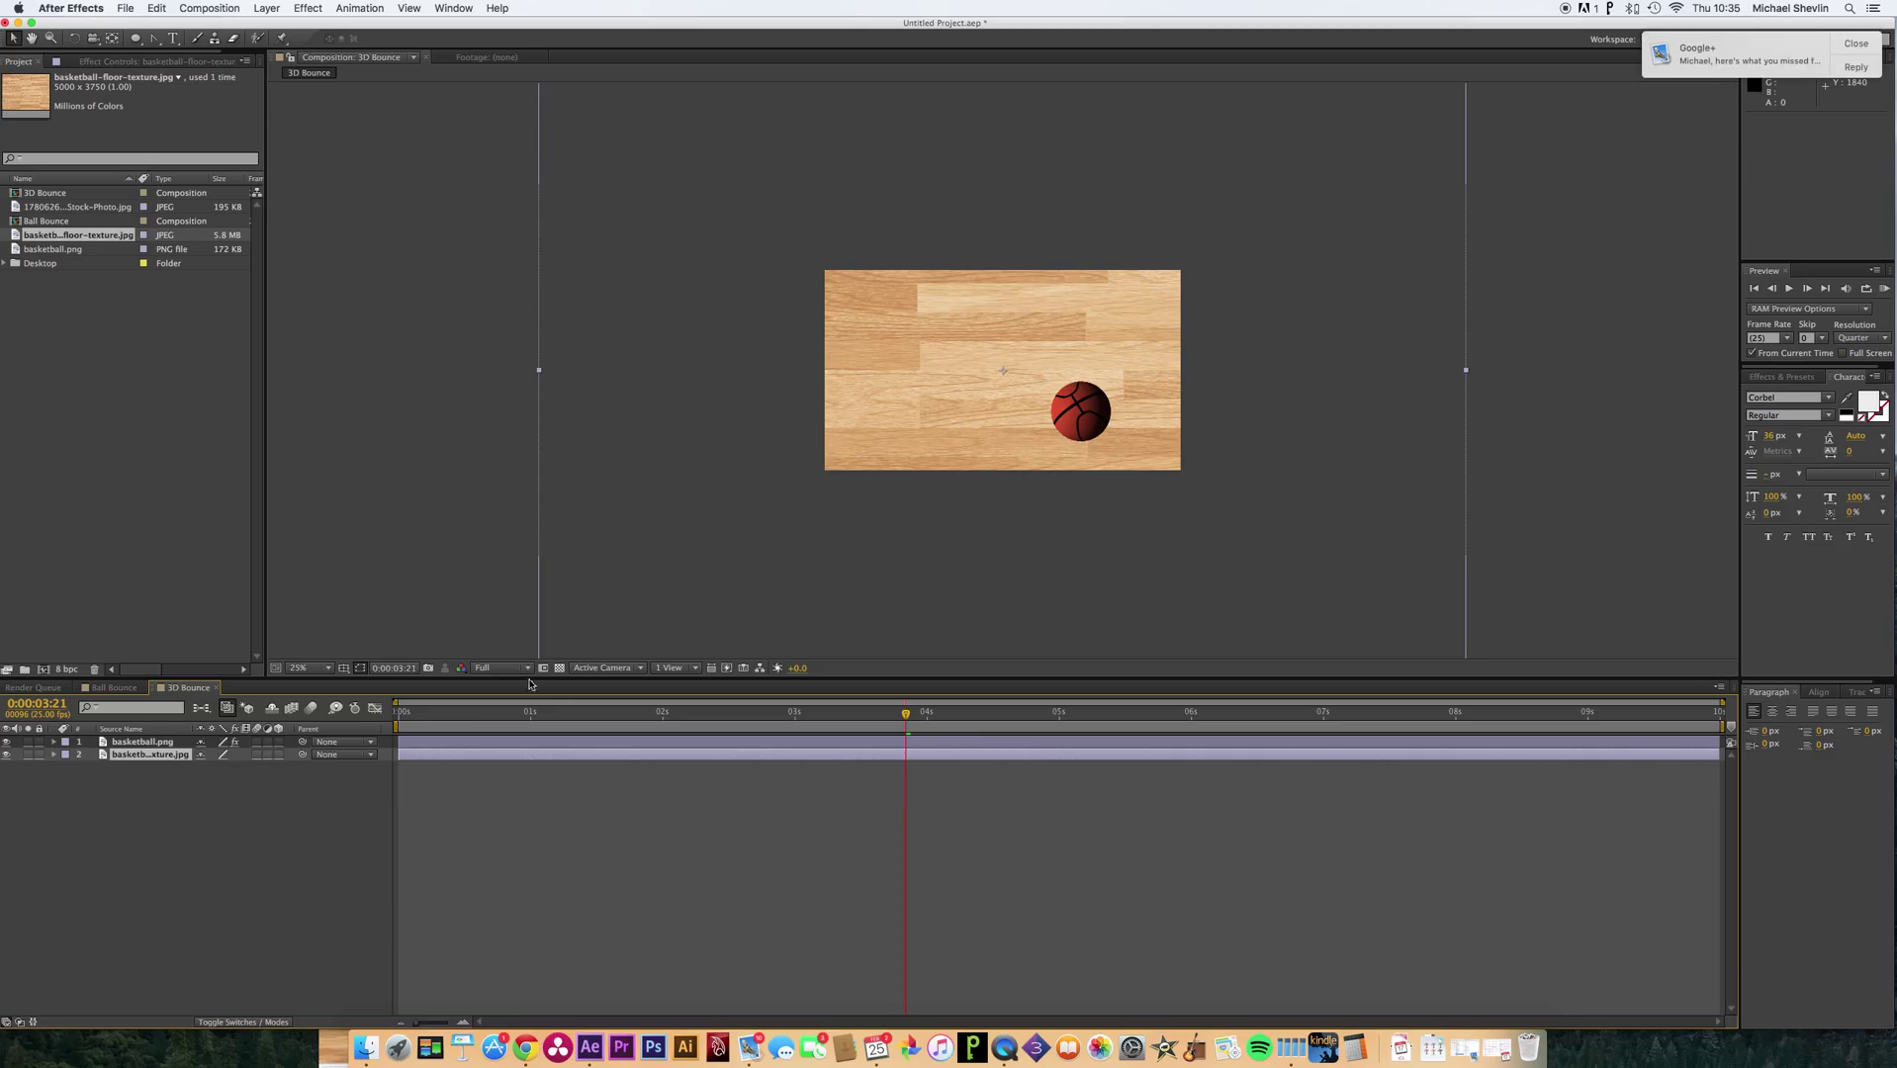
click(277, 755)
click(269, 8)
mouse_move(297, 26)
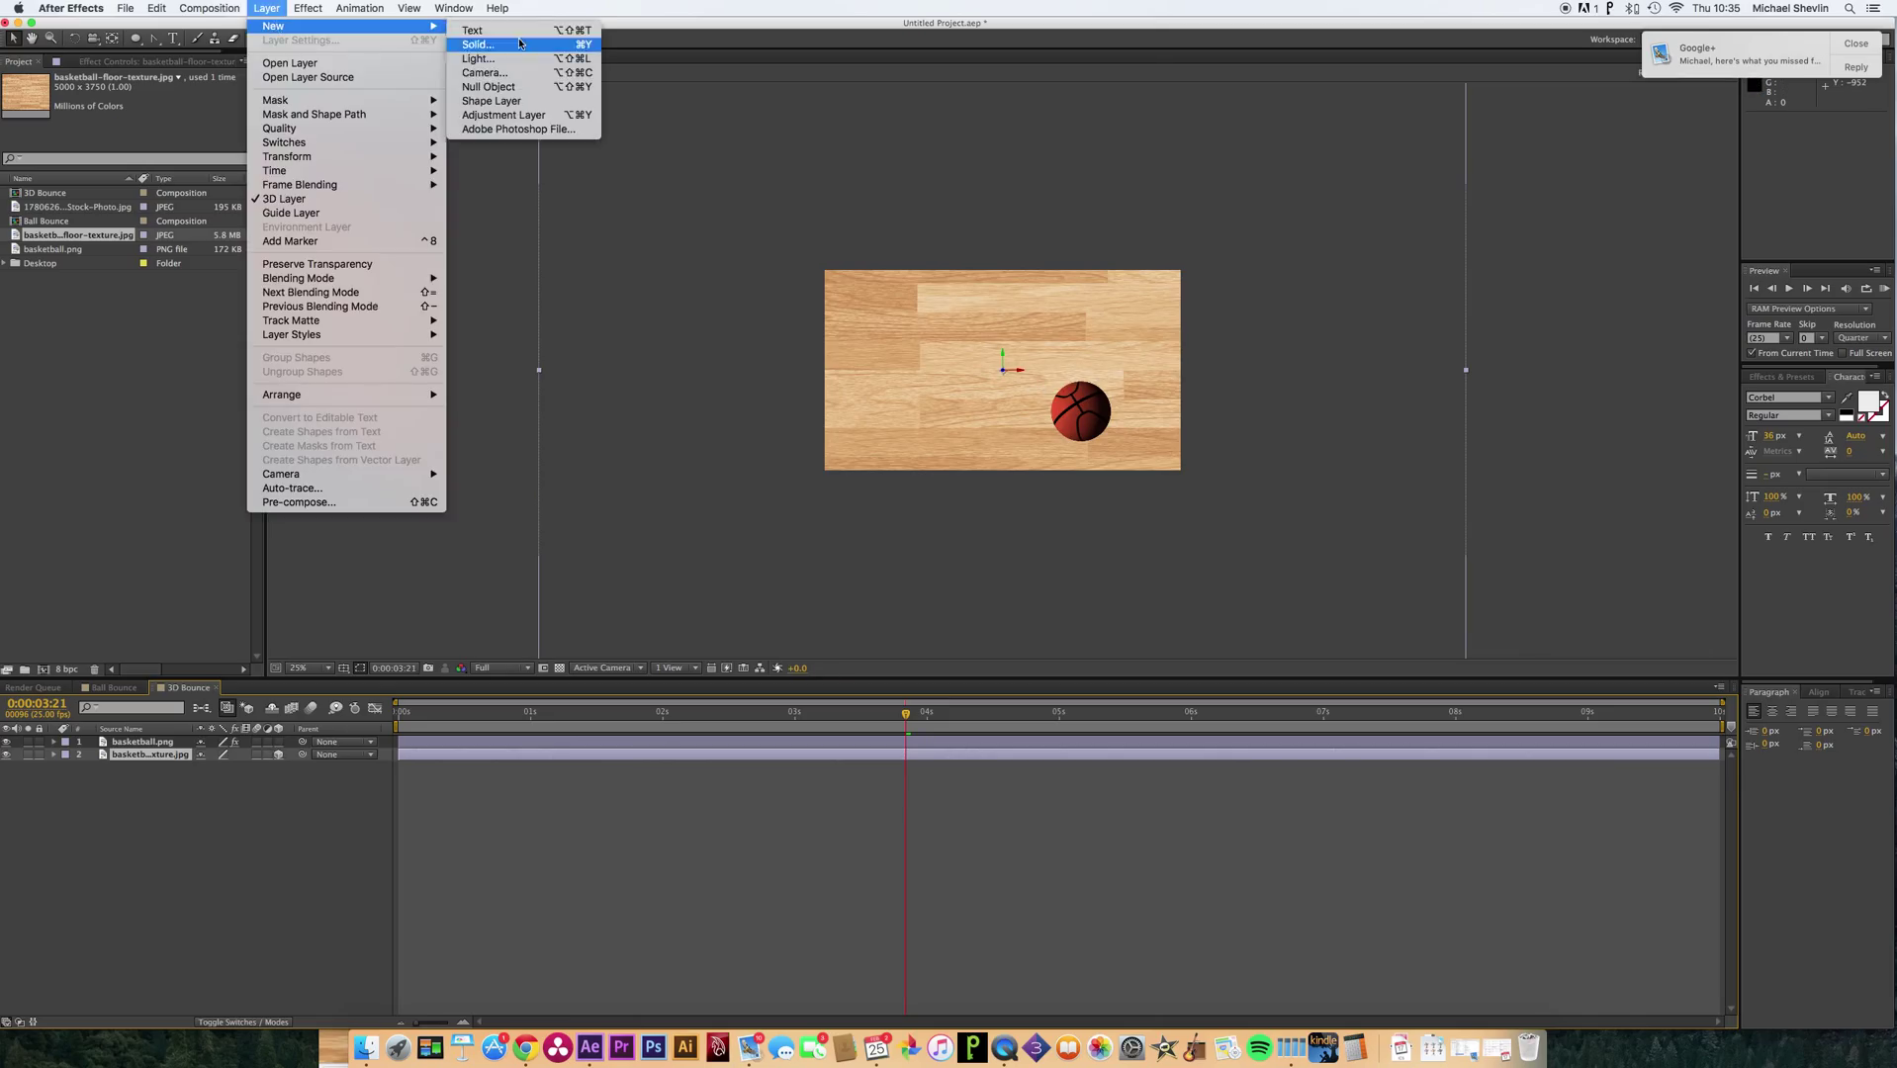
click(510, 79)
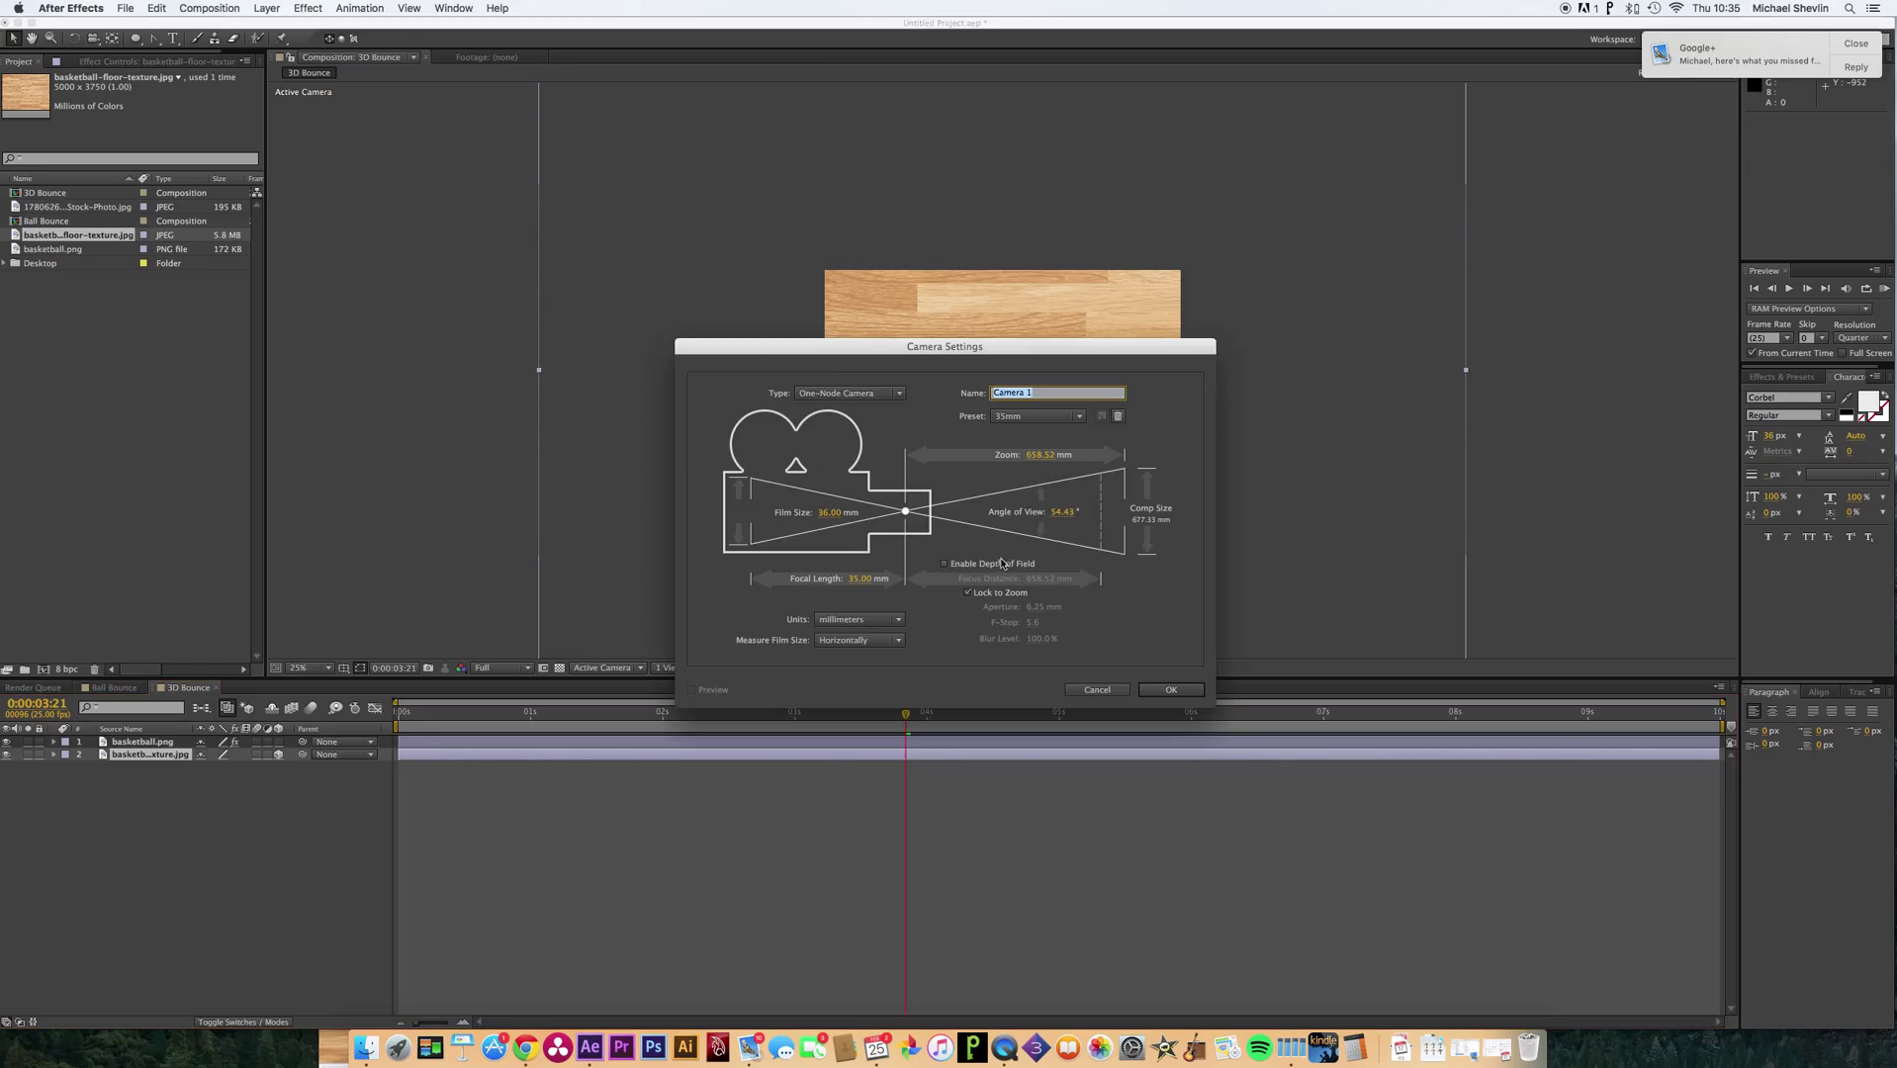
click(1172, 691)
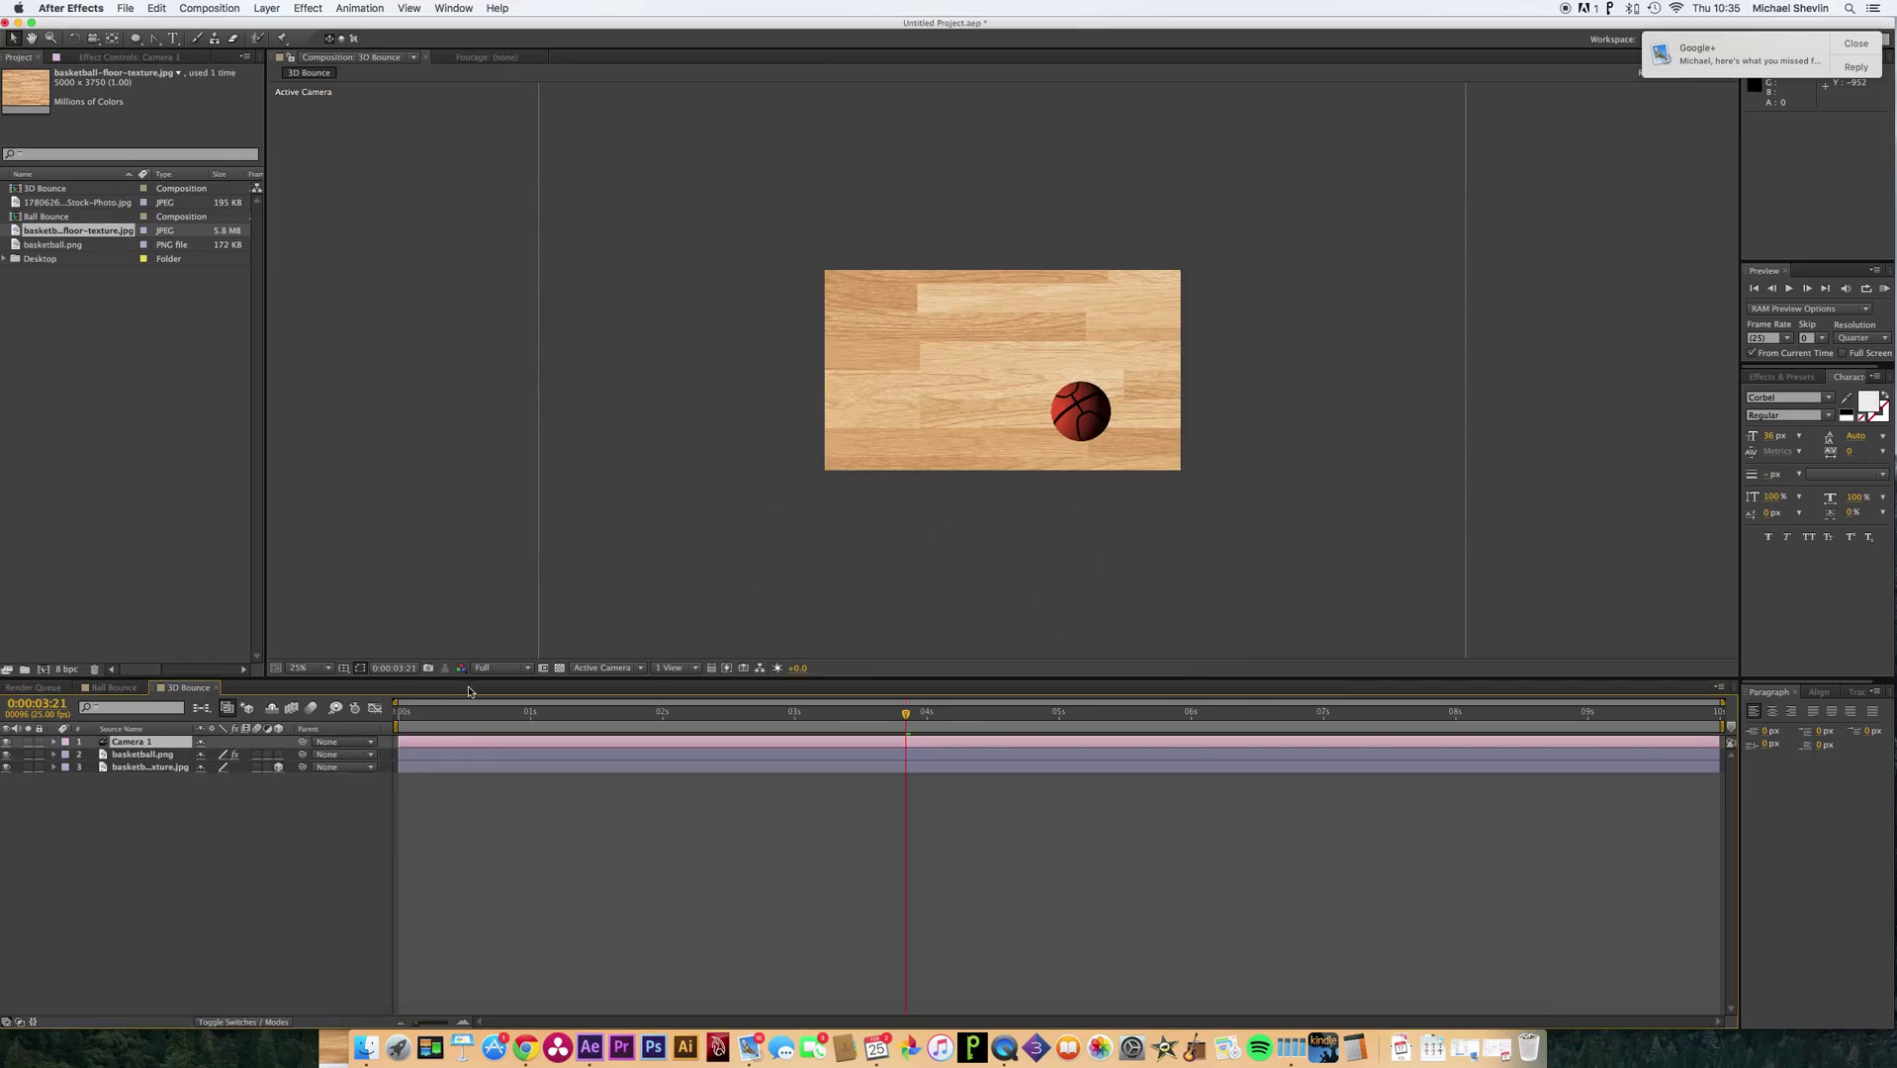
Rotate the floor texture layer about its X axis to an orientation of about 96° so it lies like a floor.
click(151, 768)
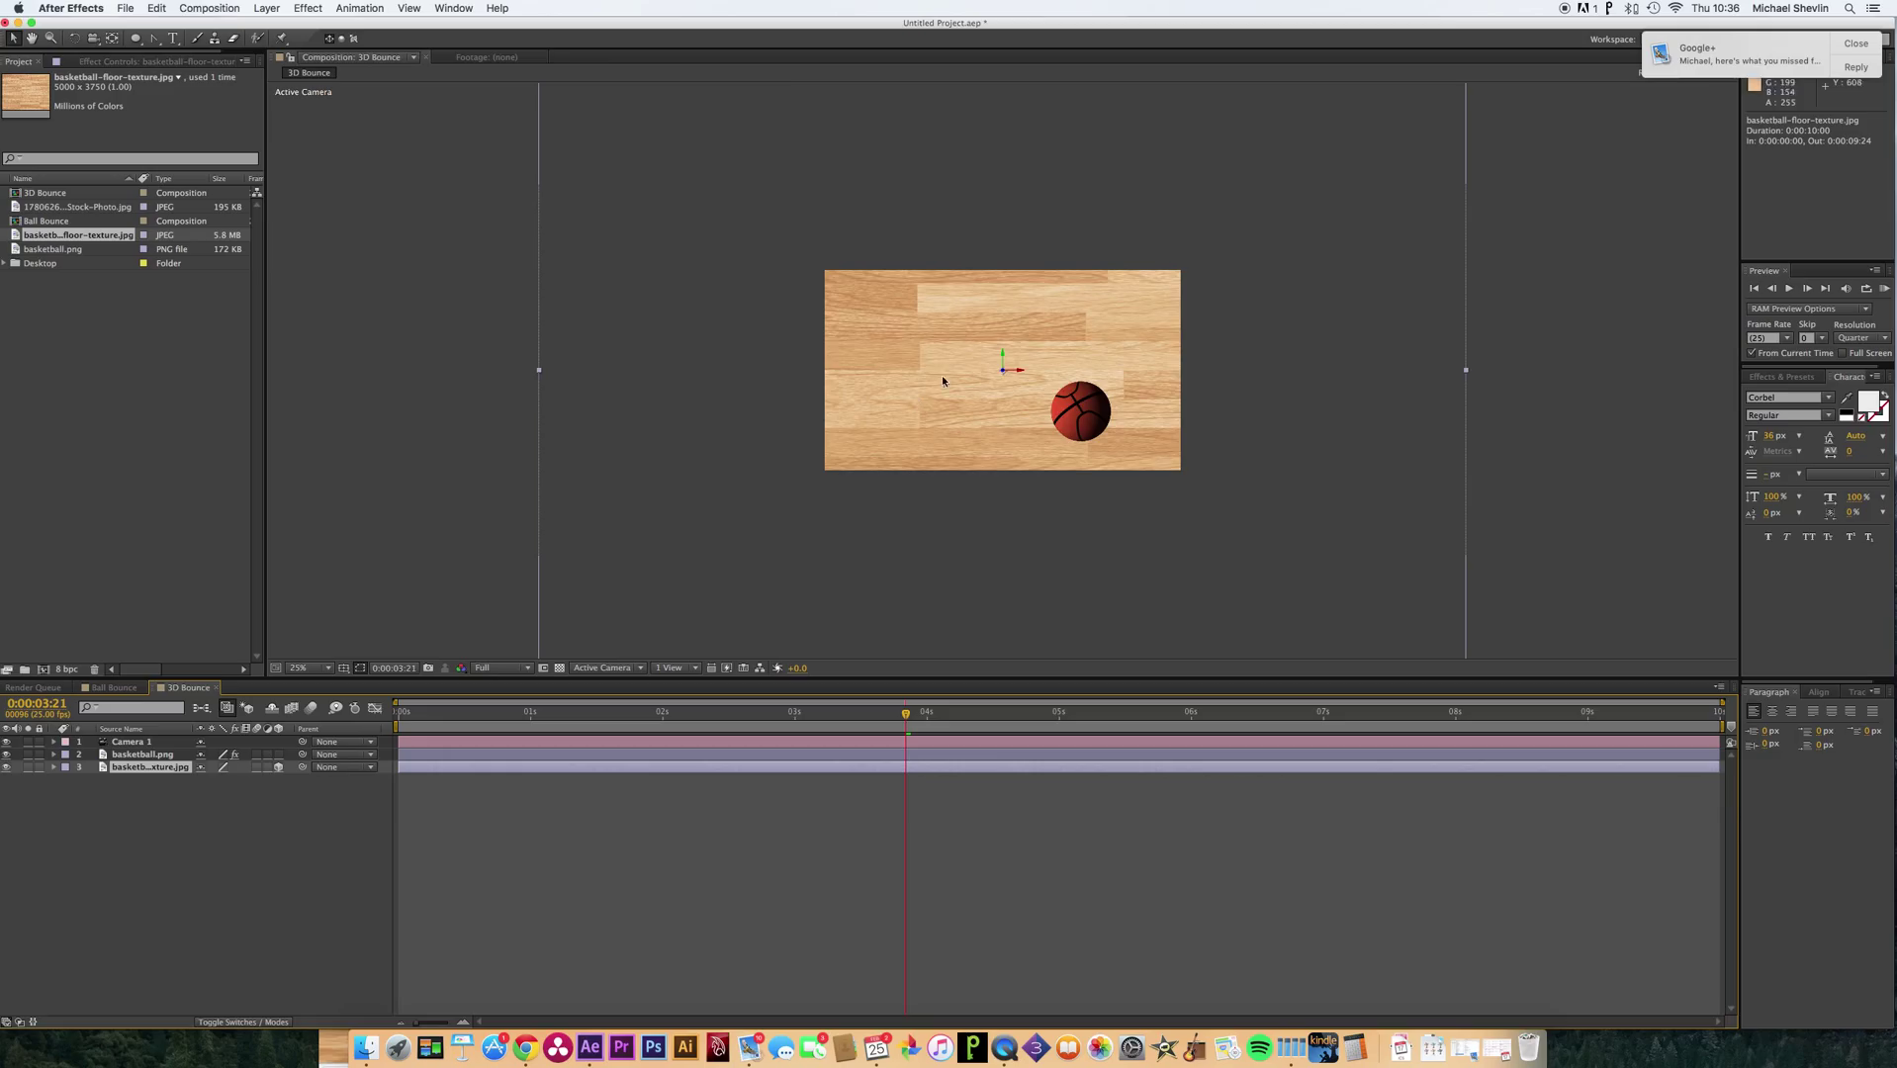
click(75, 38)
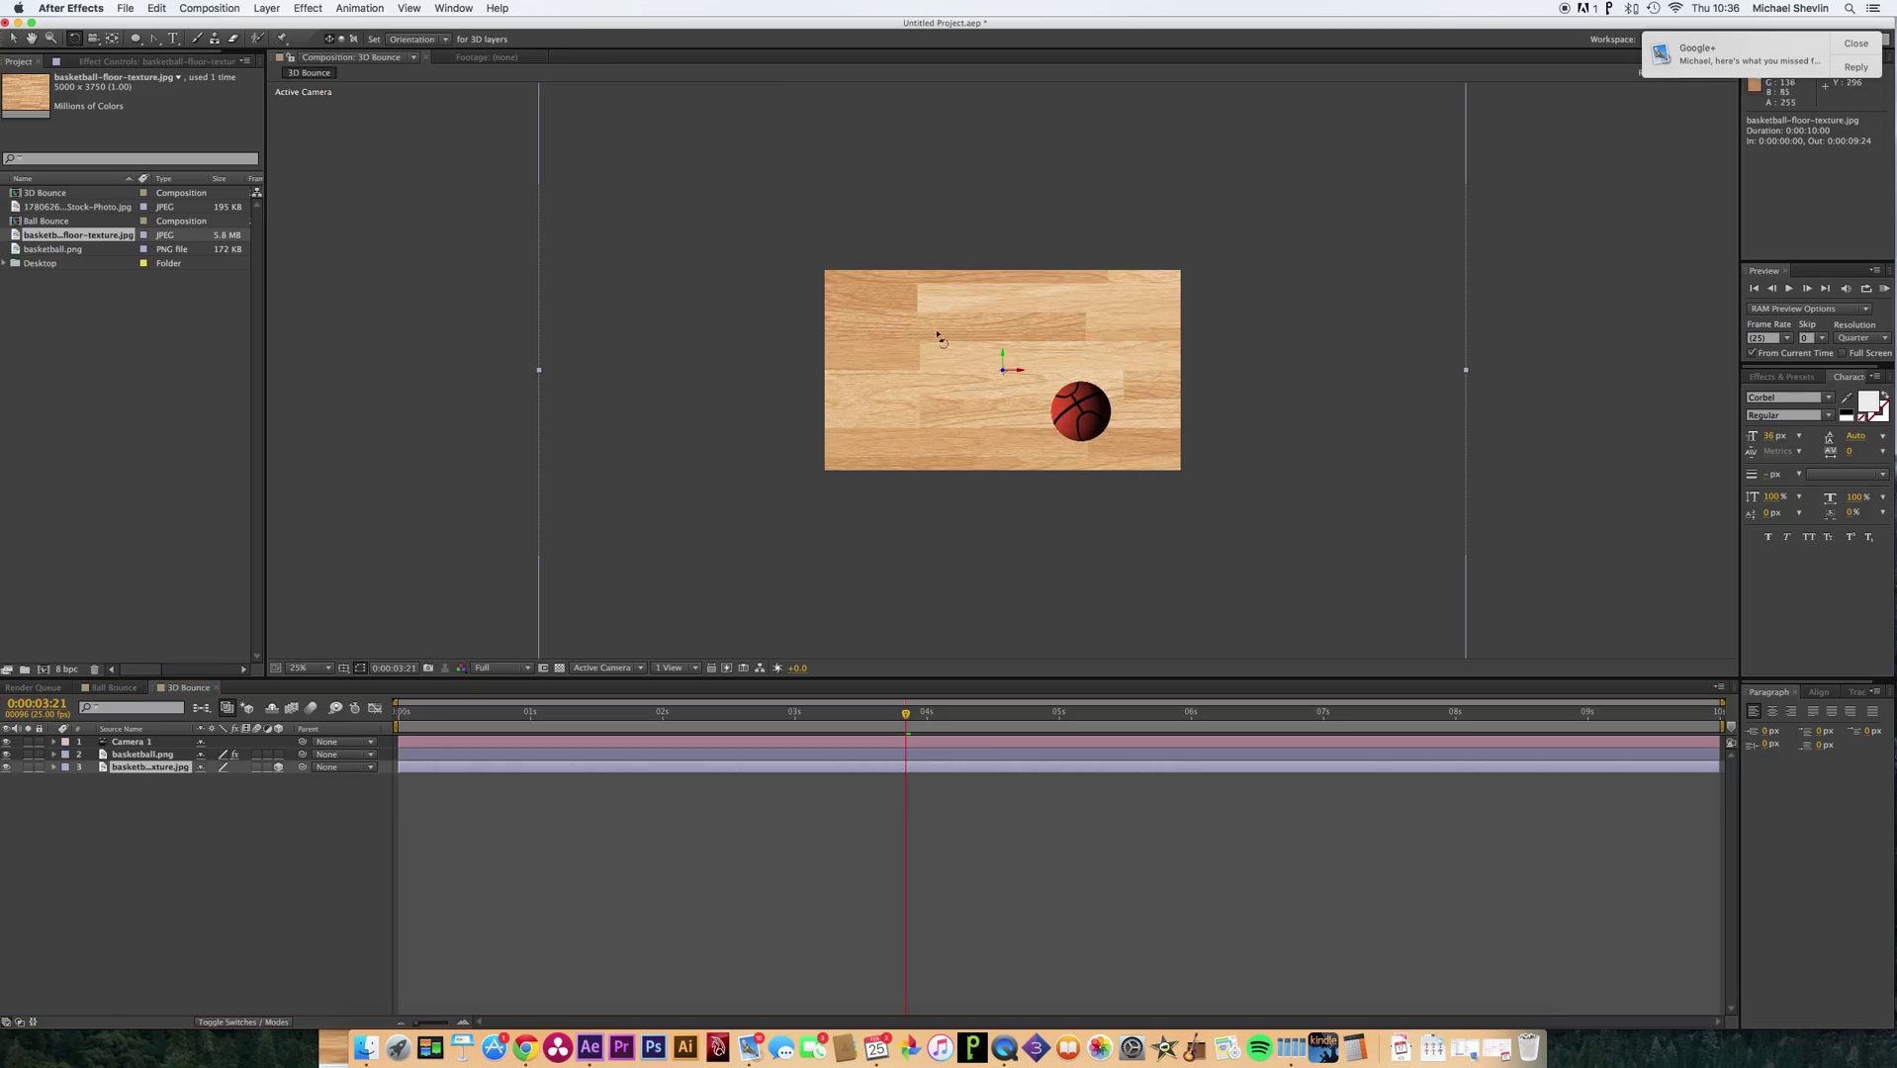
drag(989, 395, 994, 348)
key(super+z)
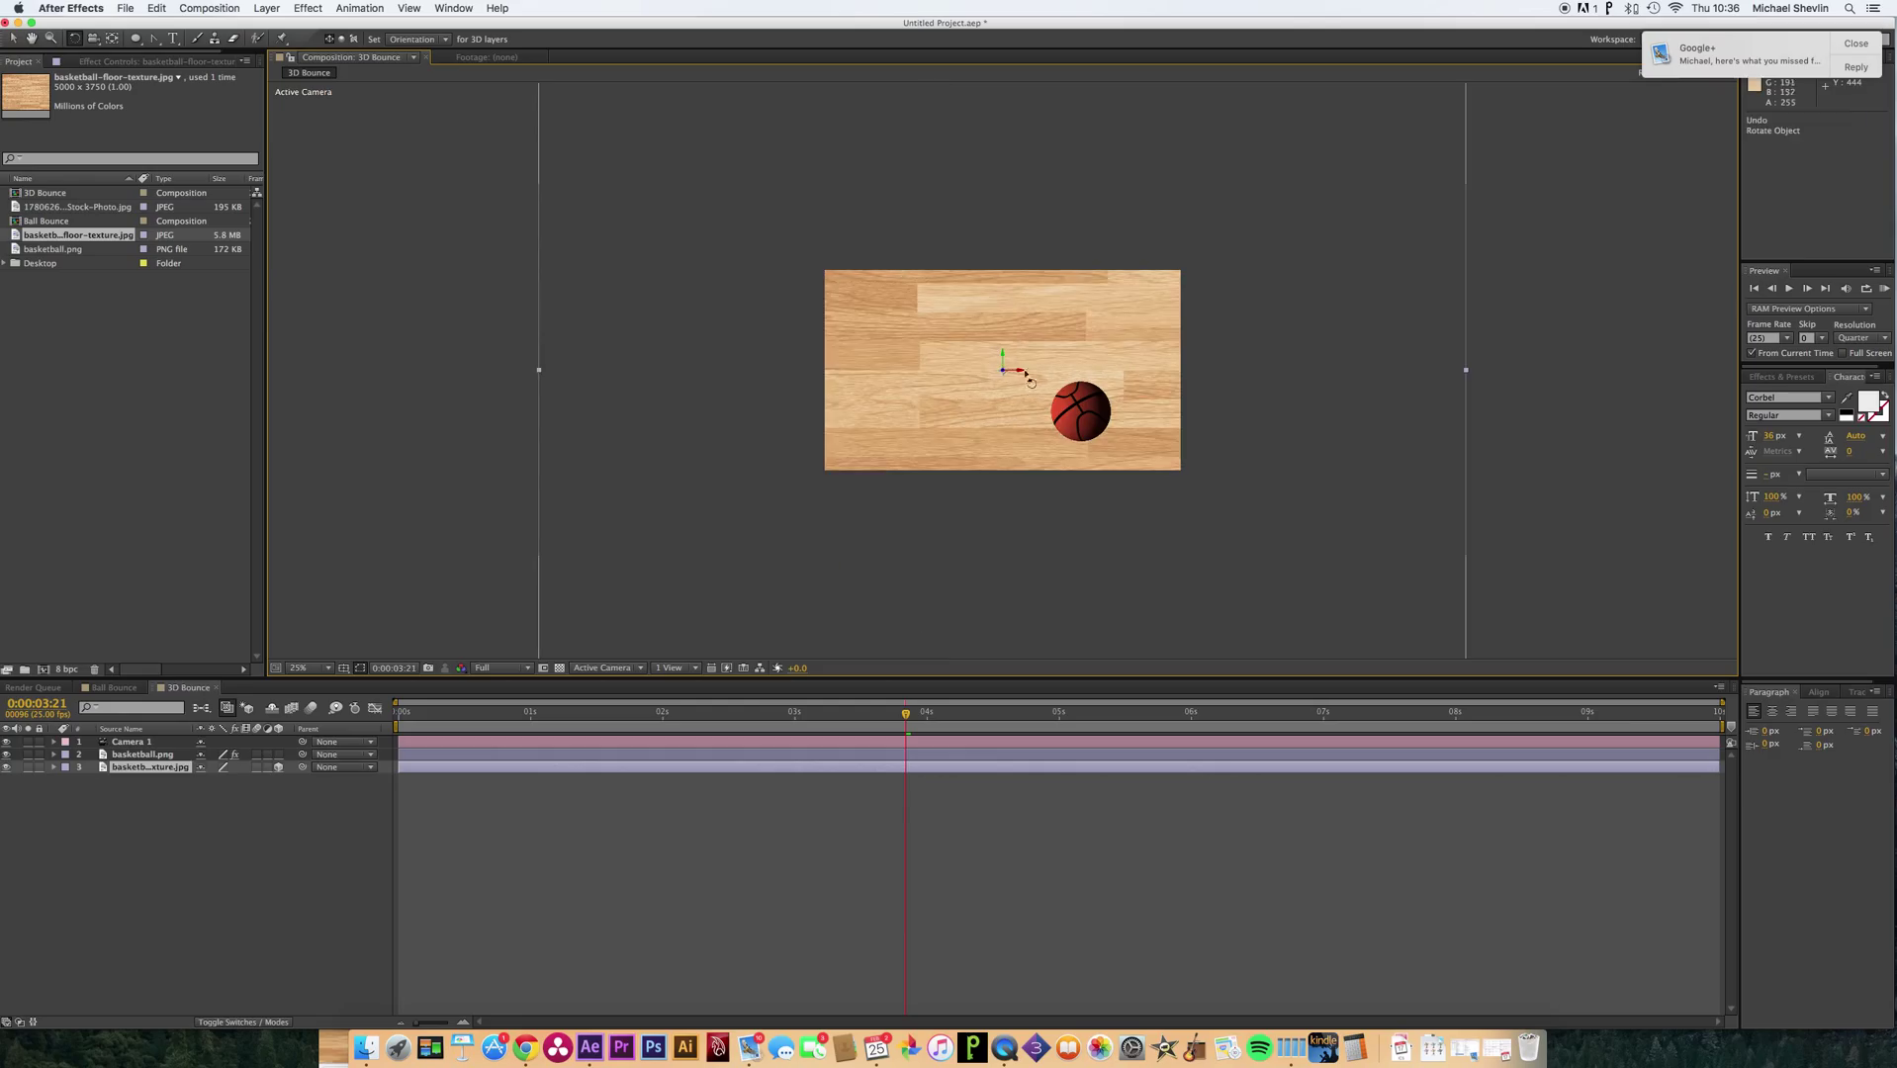
drag(1015, 369, 1015, 387)
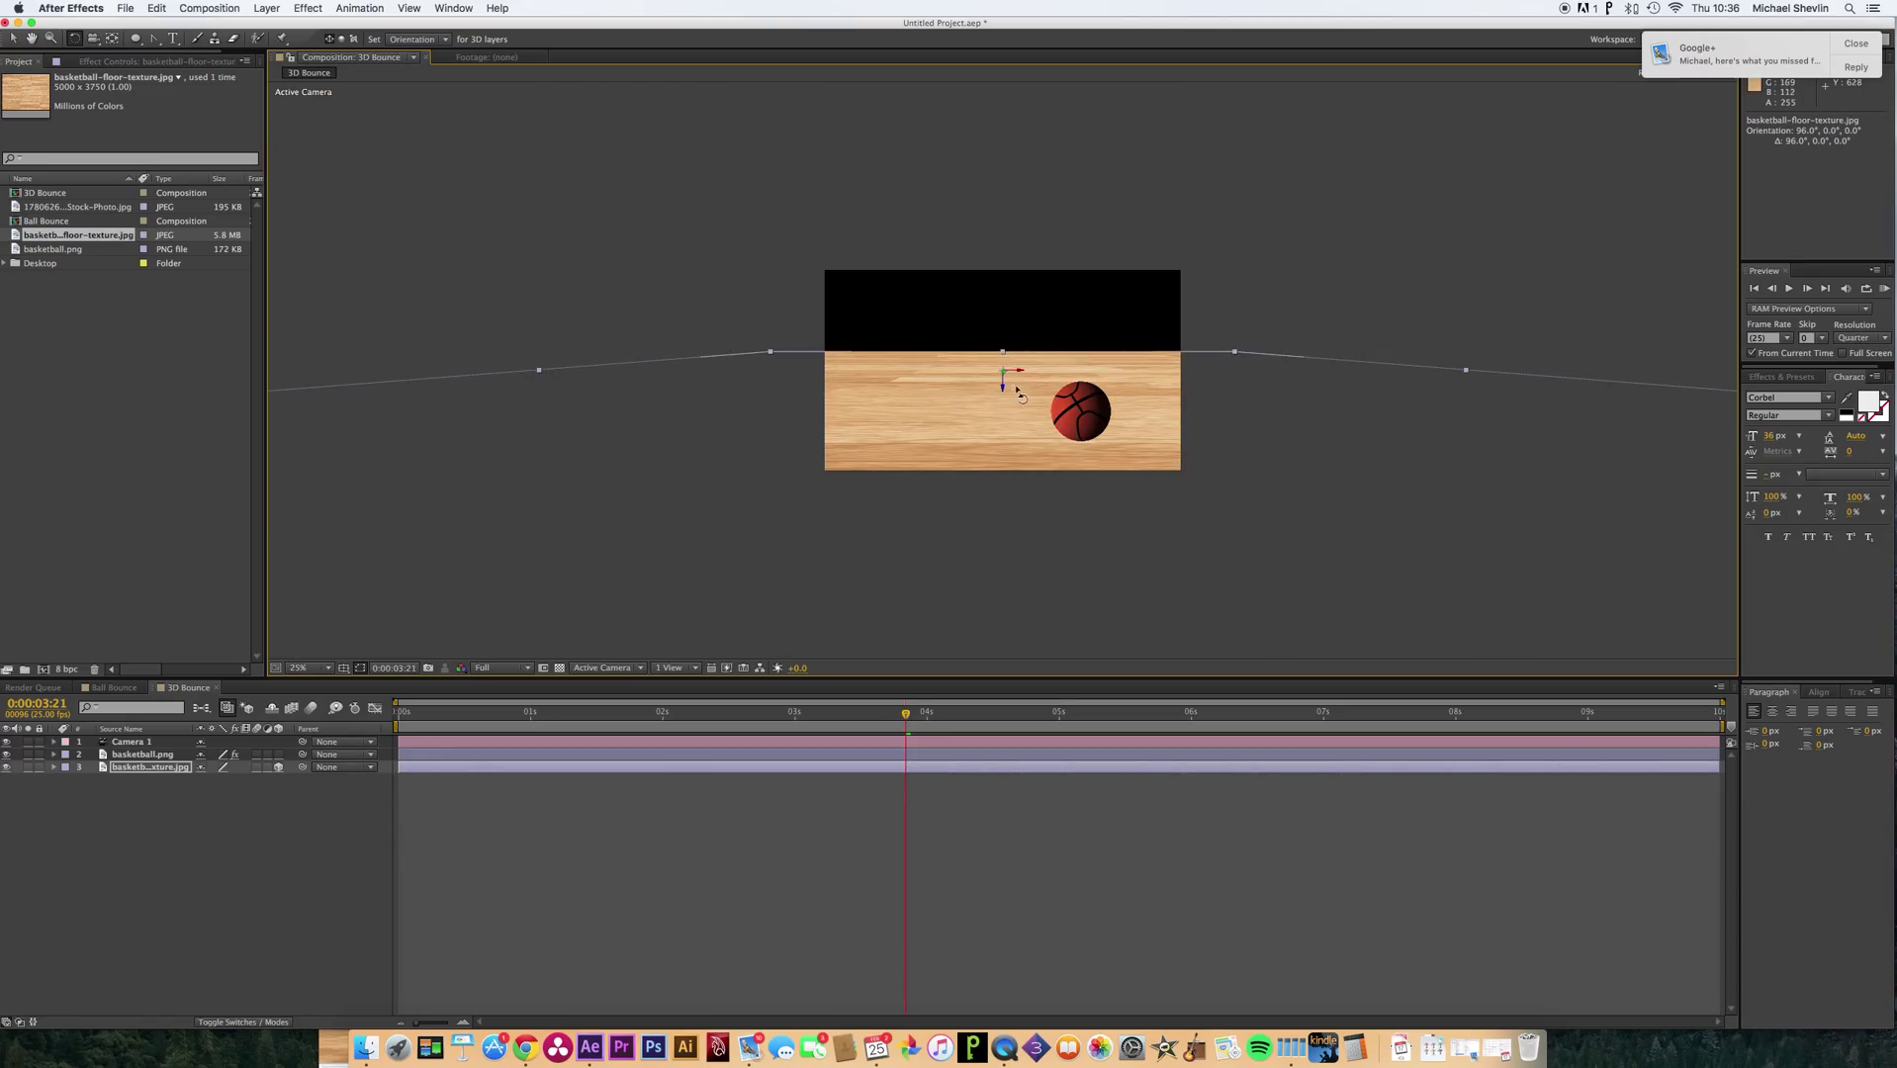
Move the floor texture layer down beneath the ball, to a position of about 960, 643.4, 10.9.
click(13, 38)
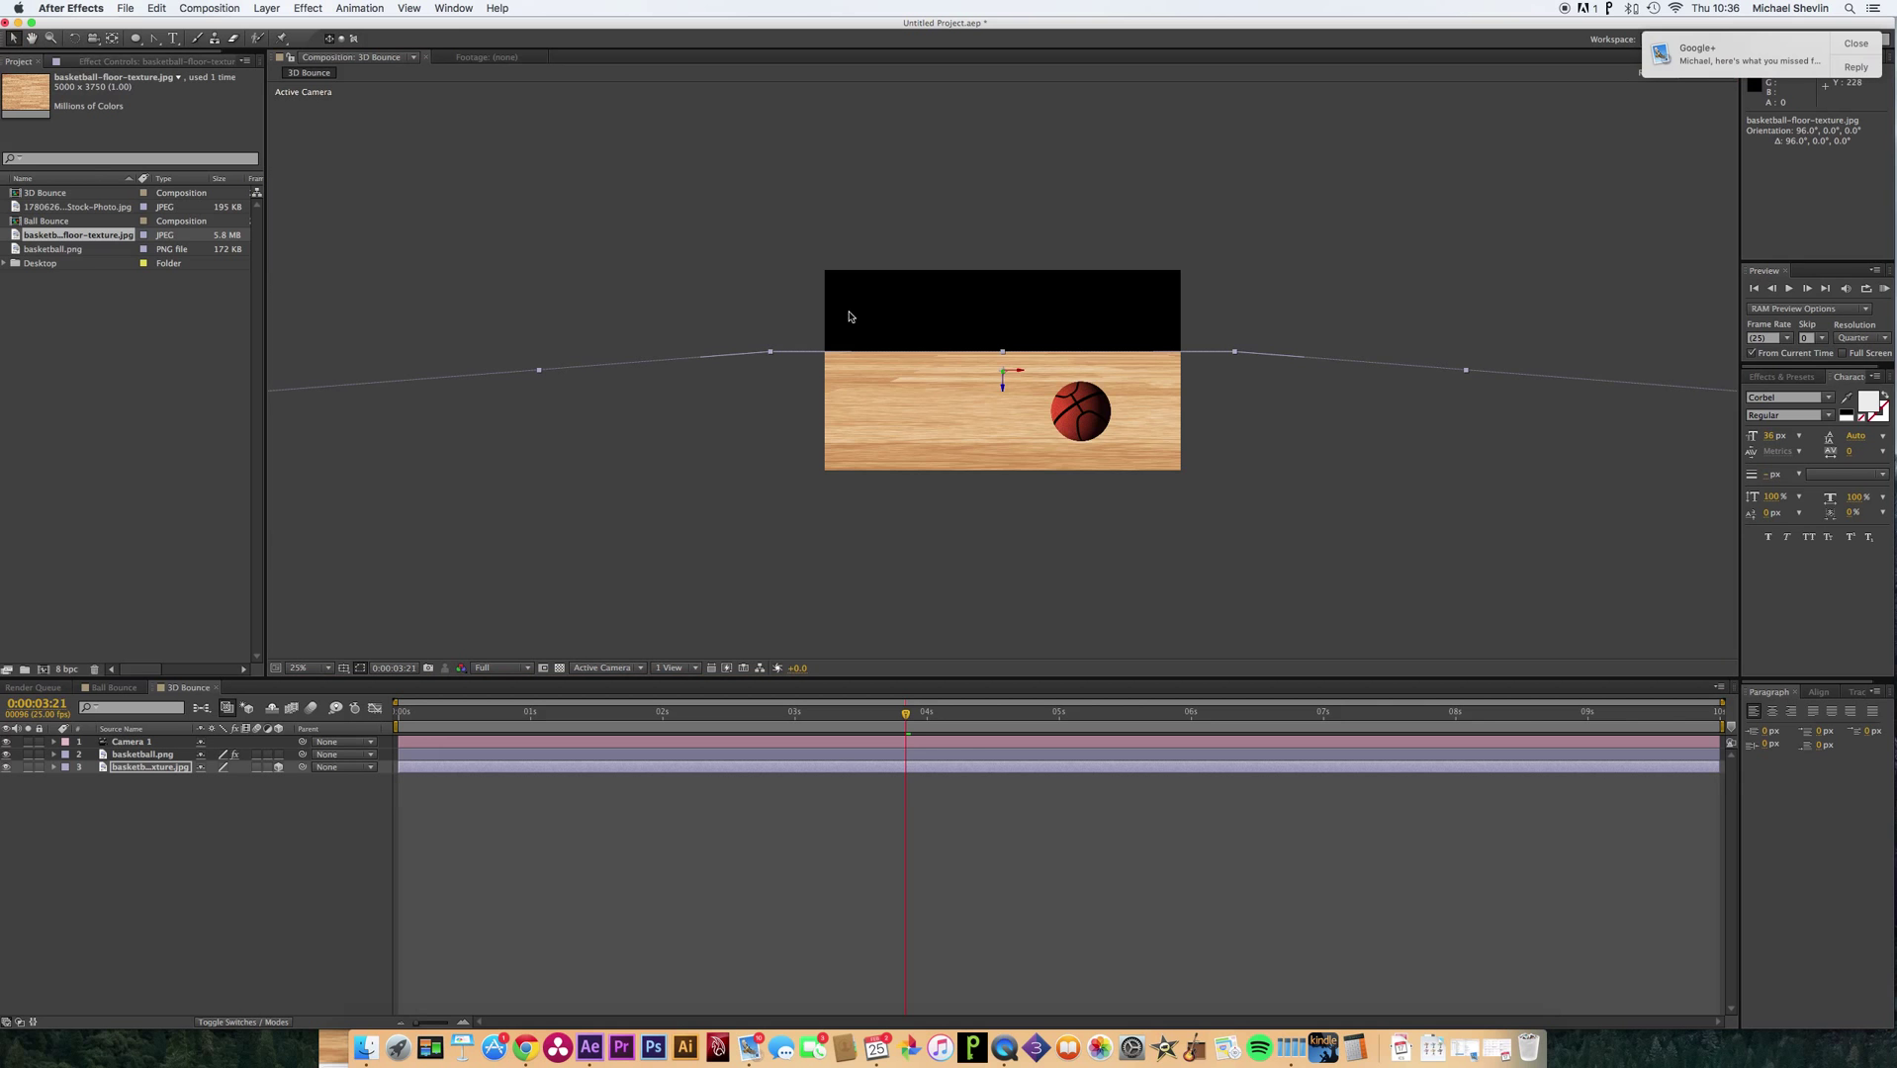
drag(1000, 387, 1001, 408)
key(slash)
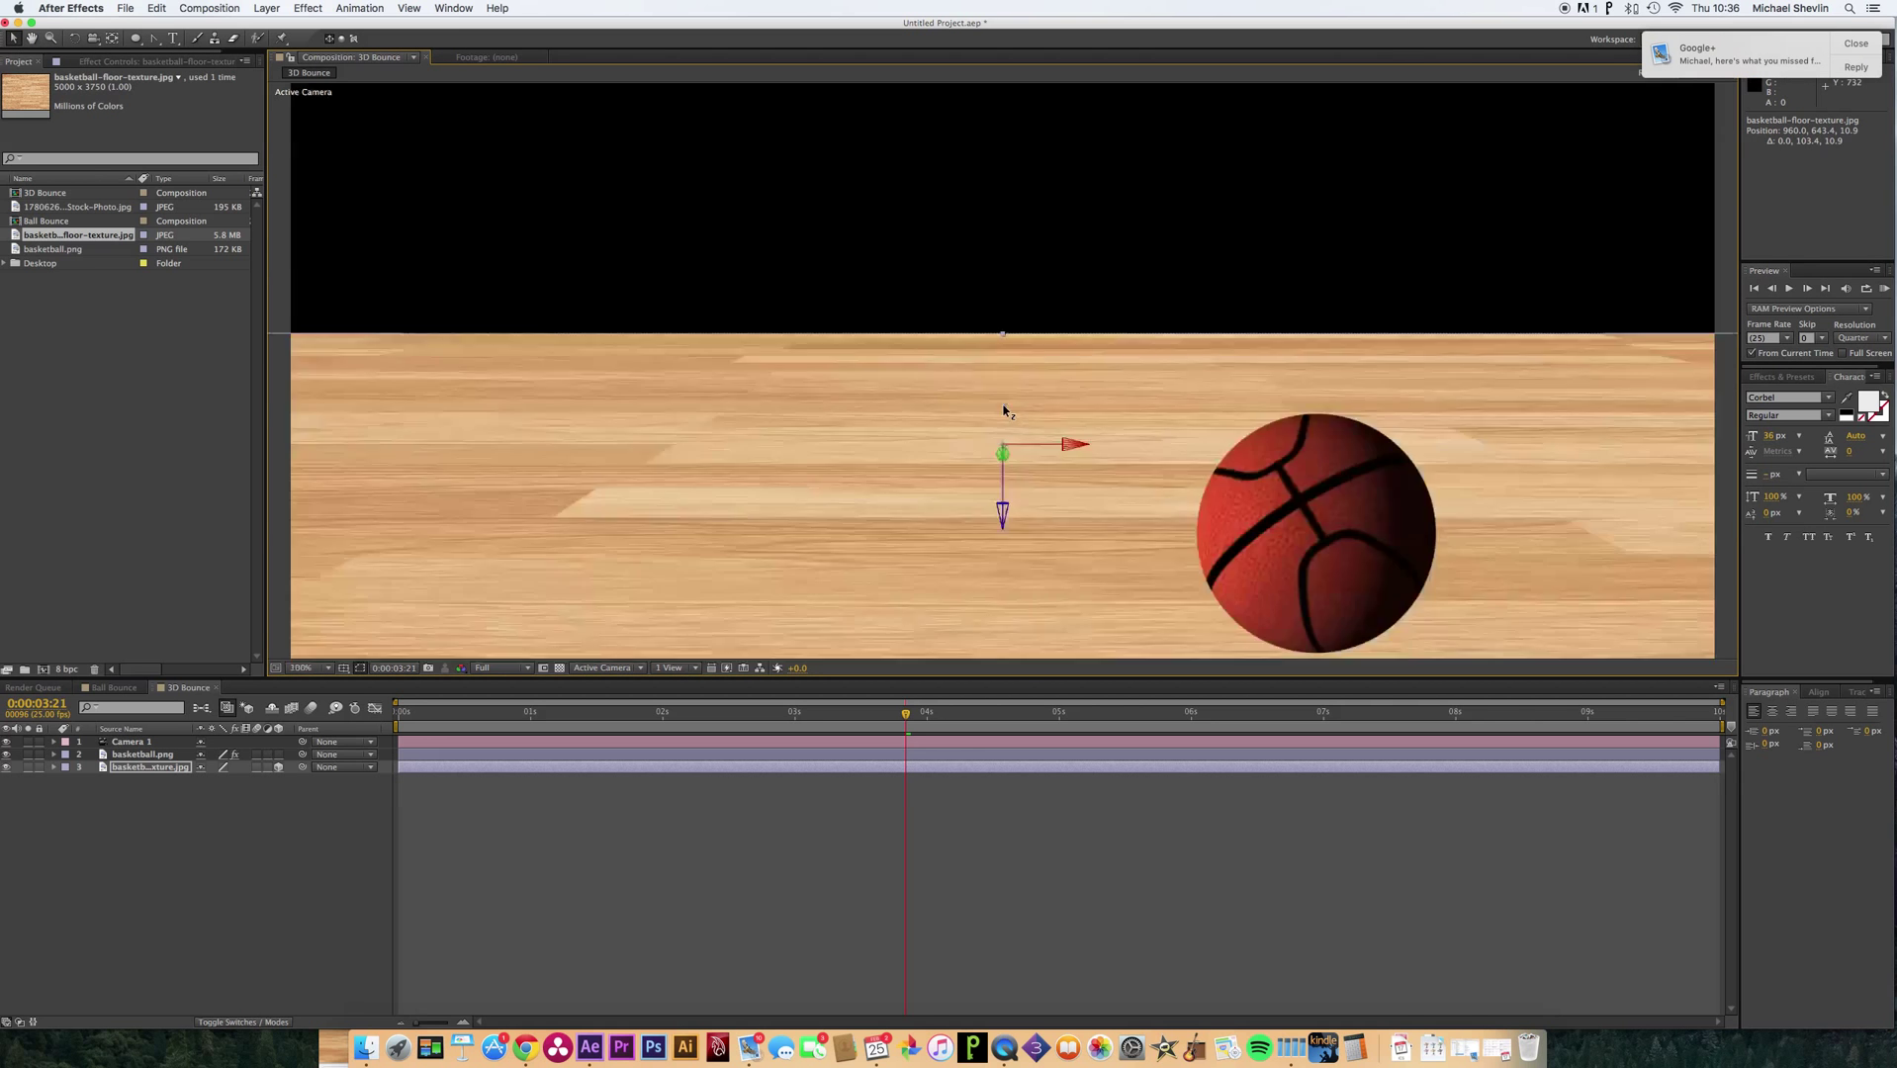
key(period)
key(comma)
key(comma)
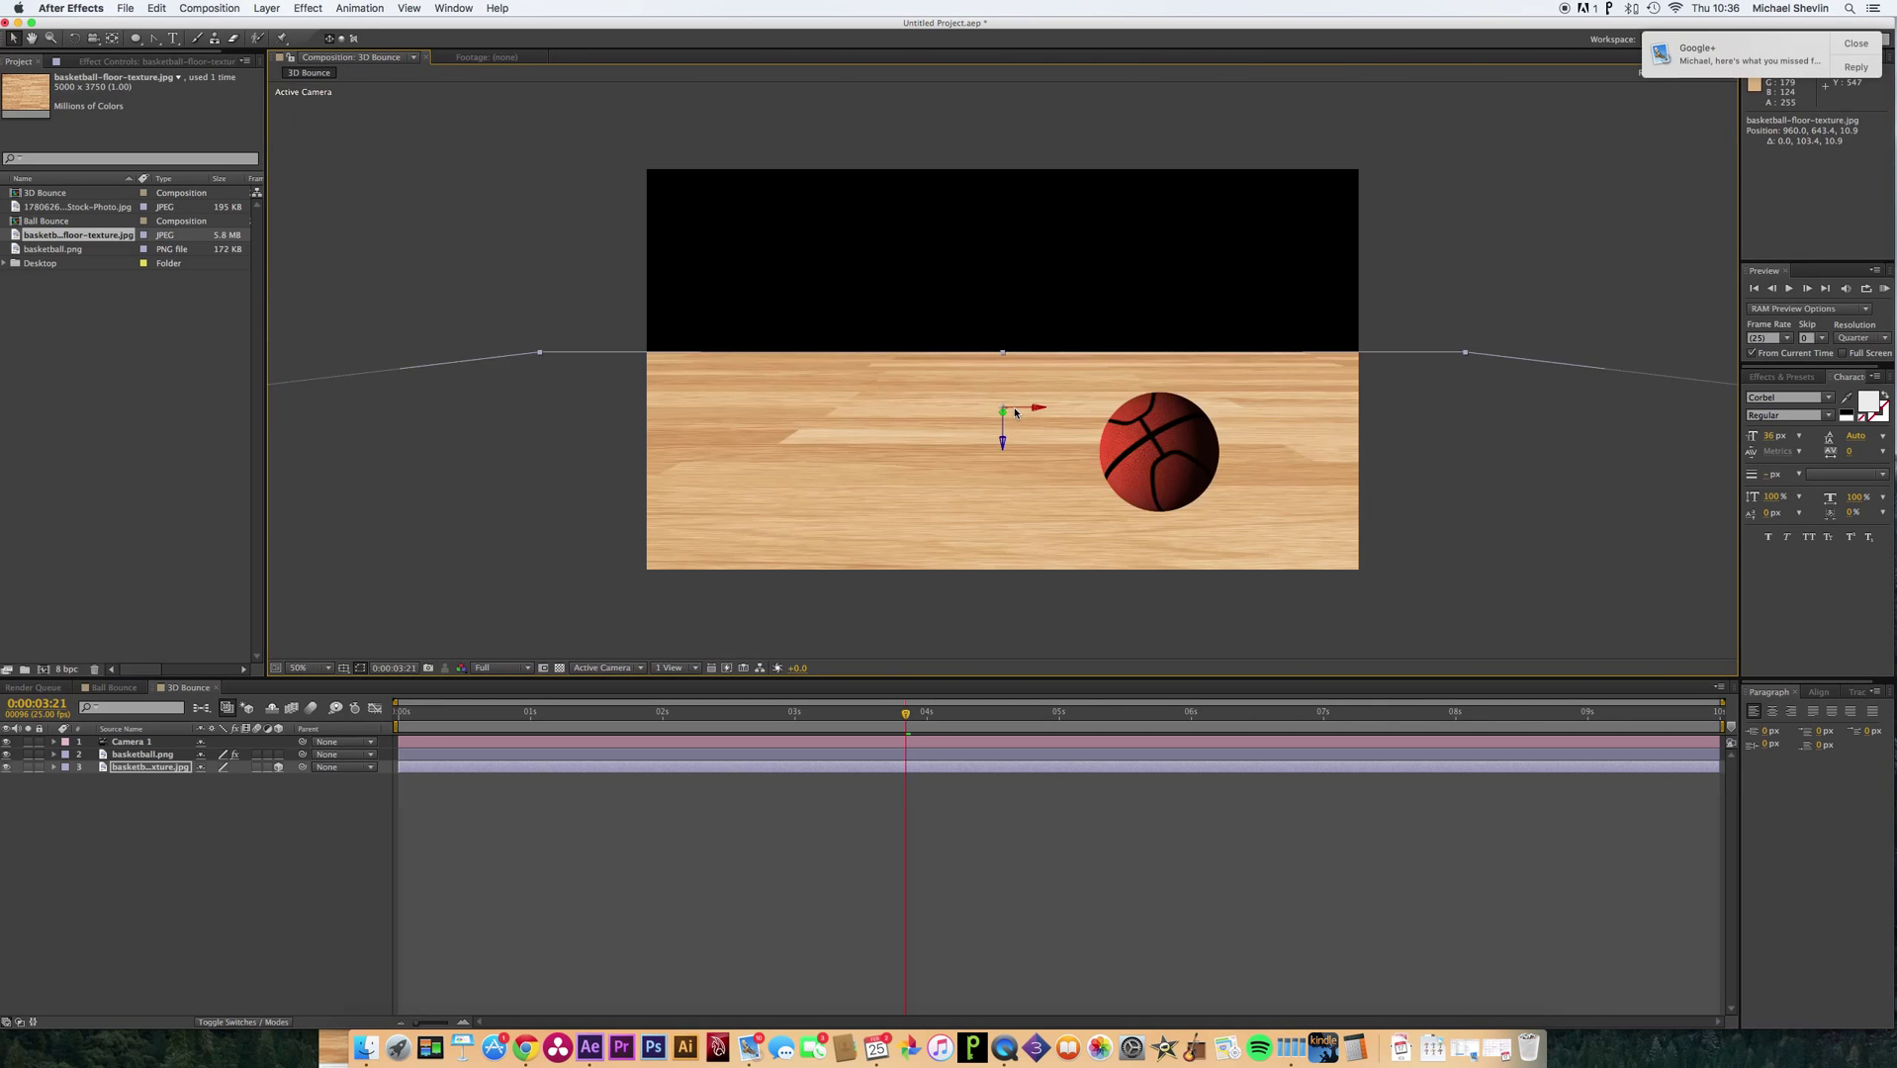
key(comma)
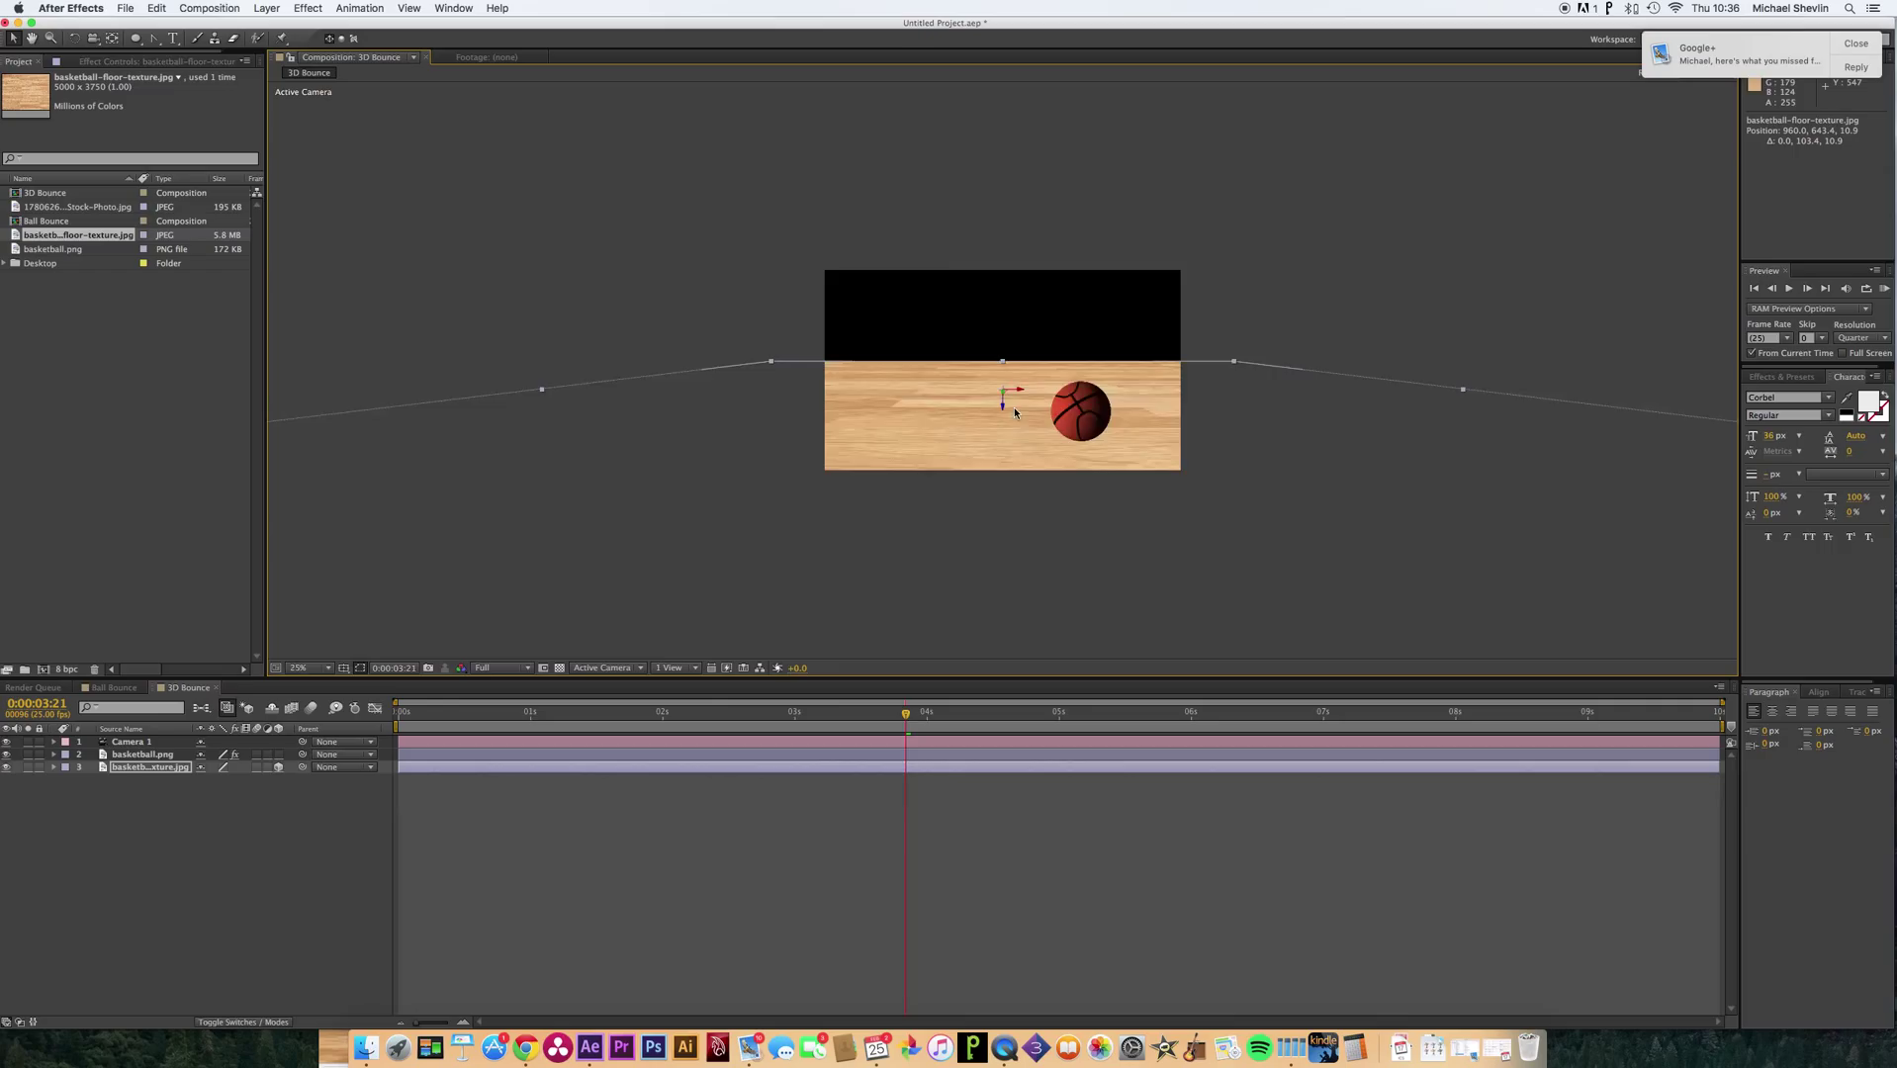
click(138, 44)
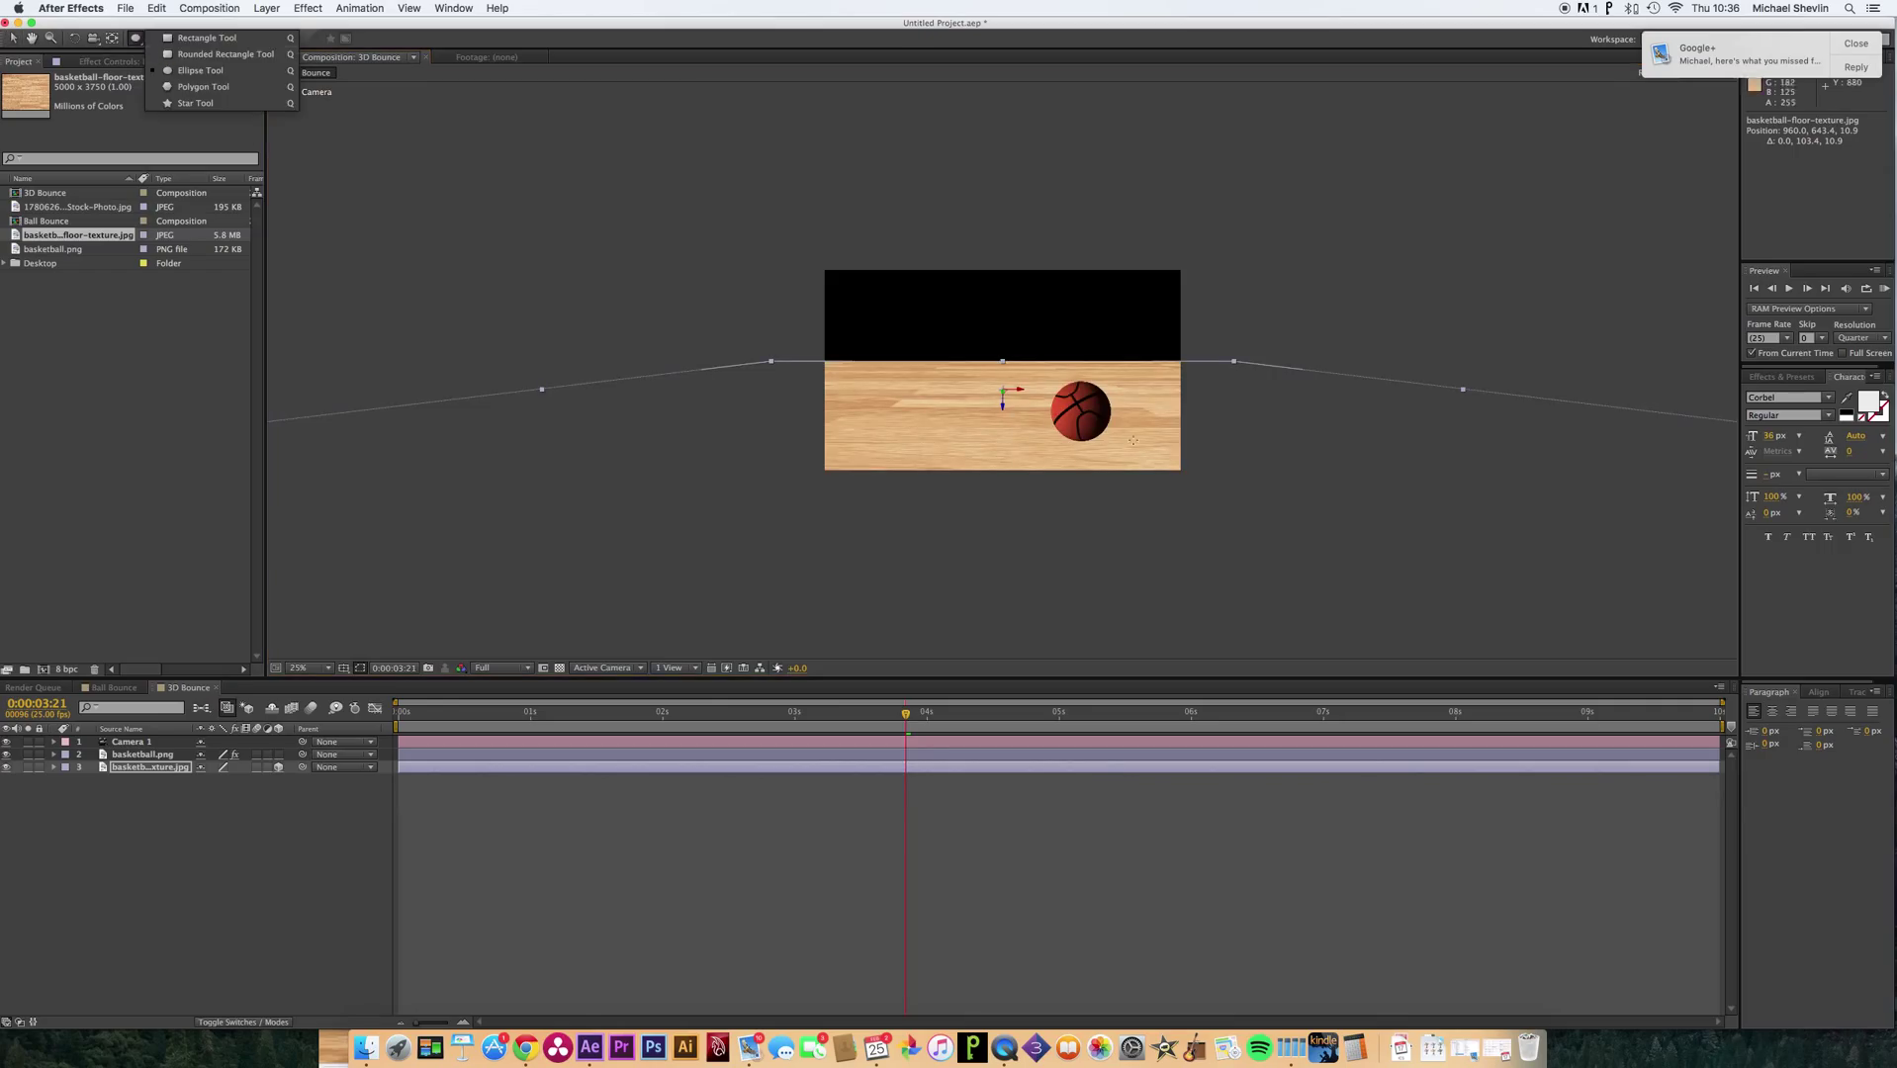
drag(946, 408, 1231, 455)
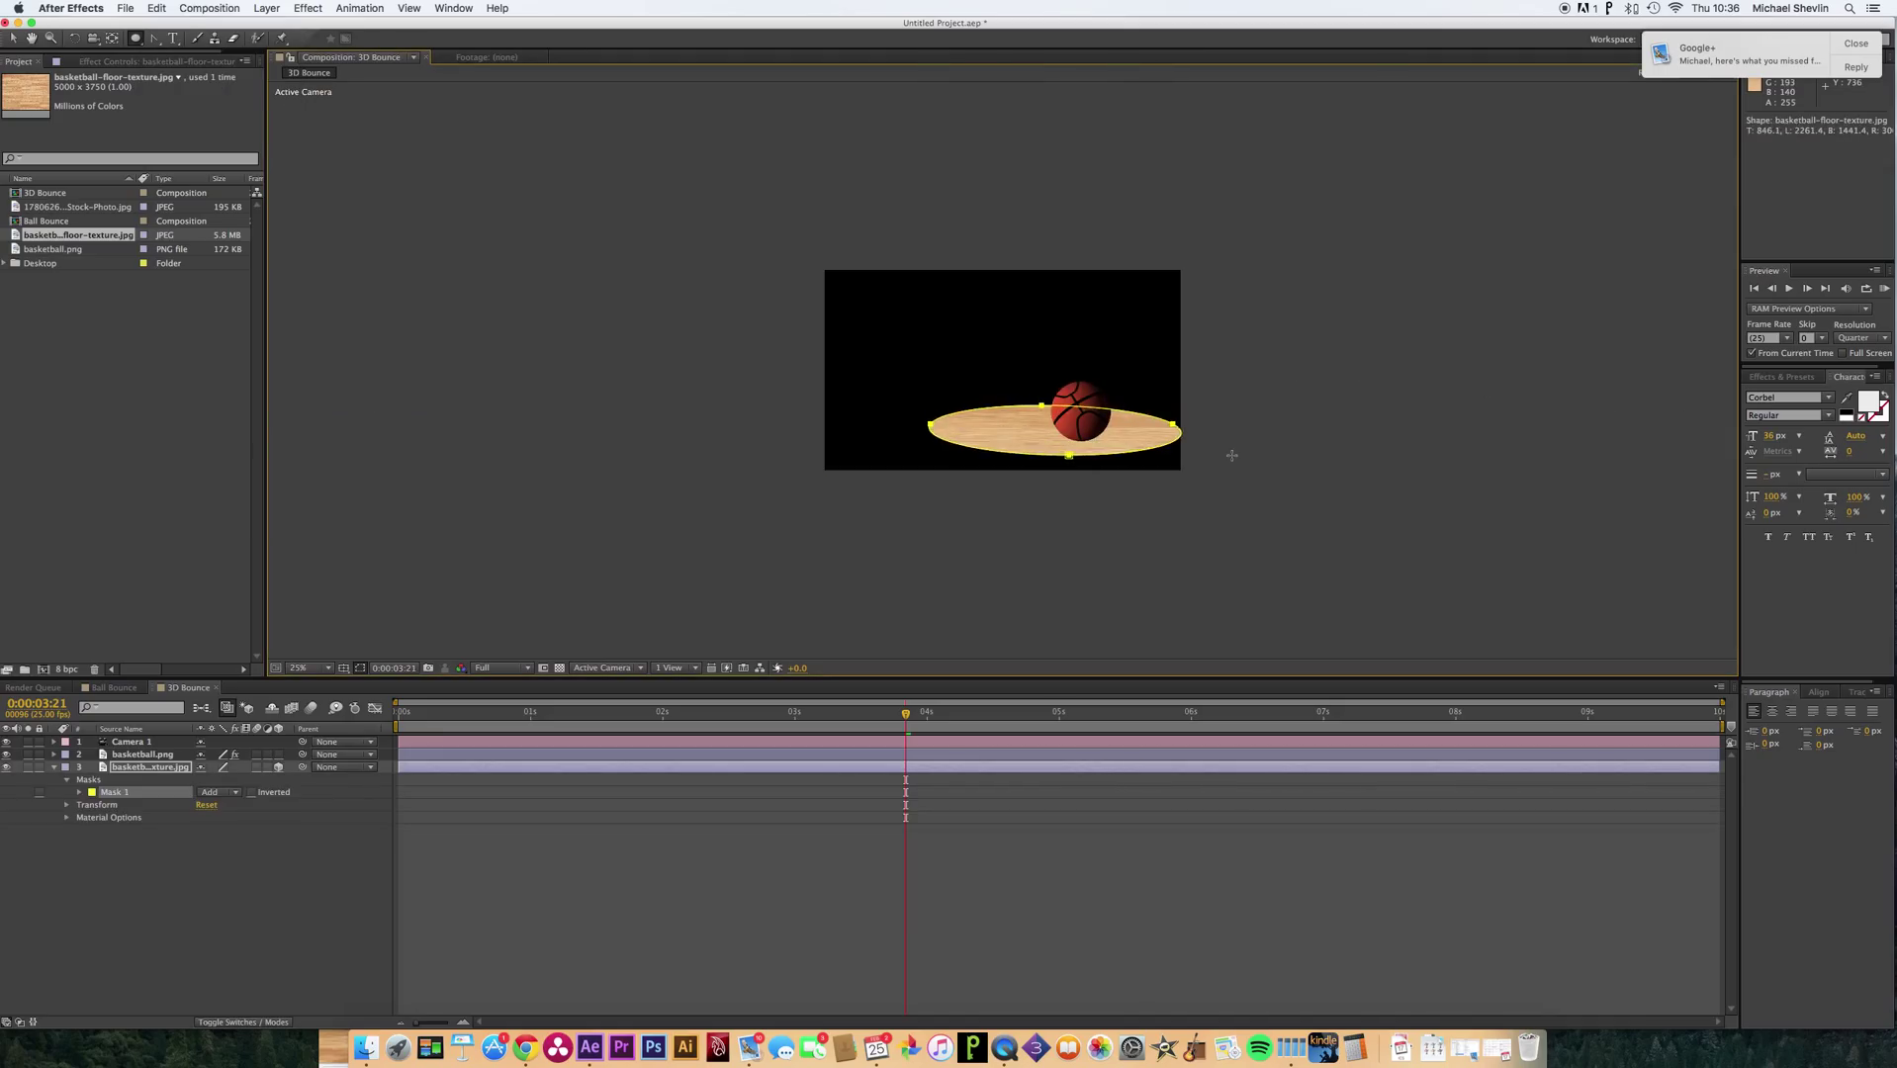
key(super+z)
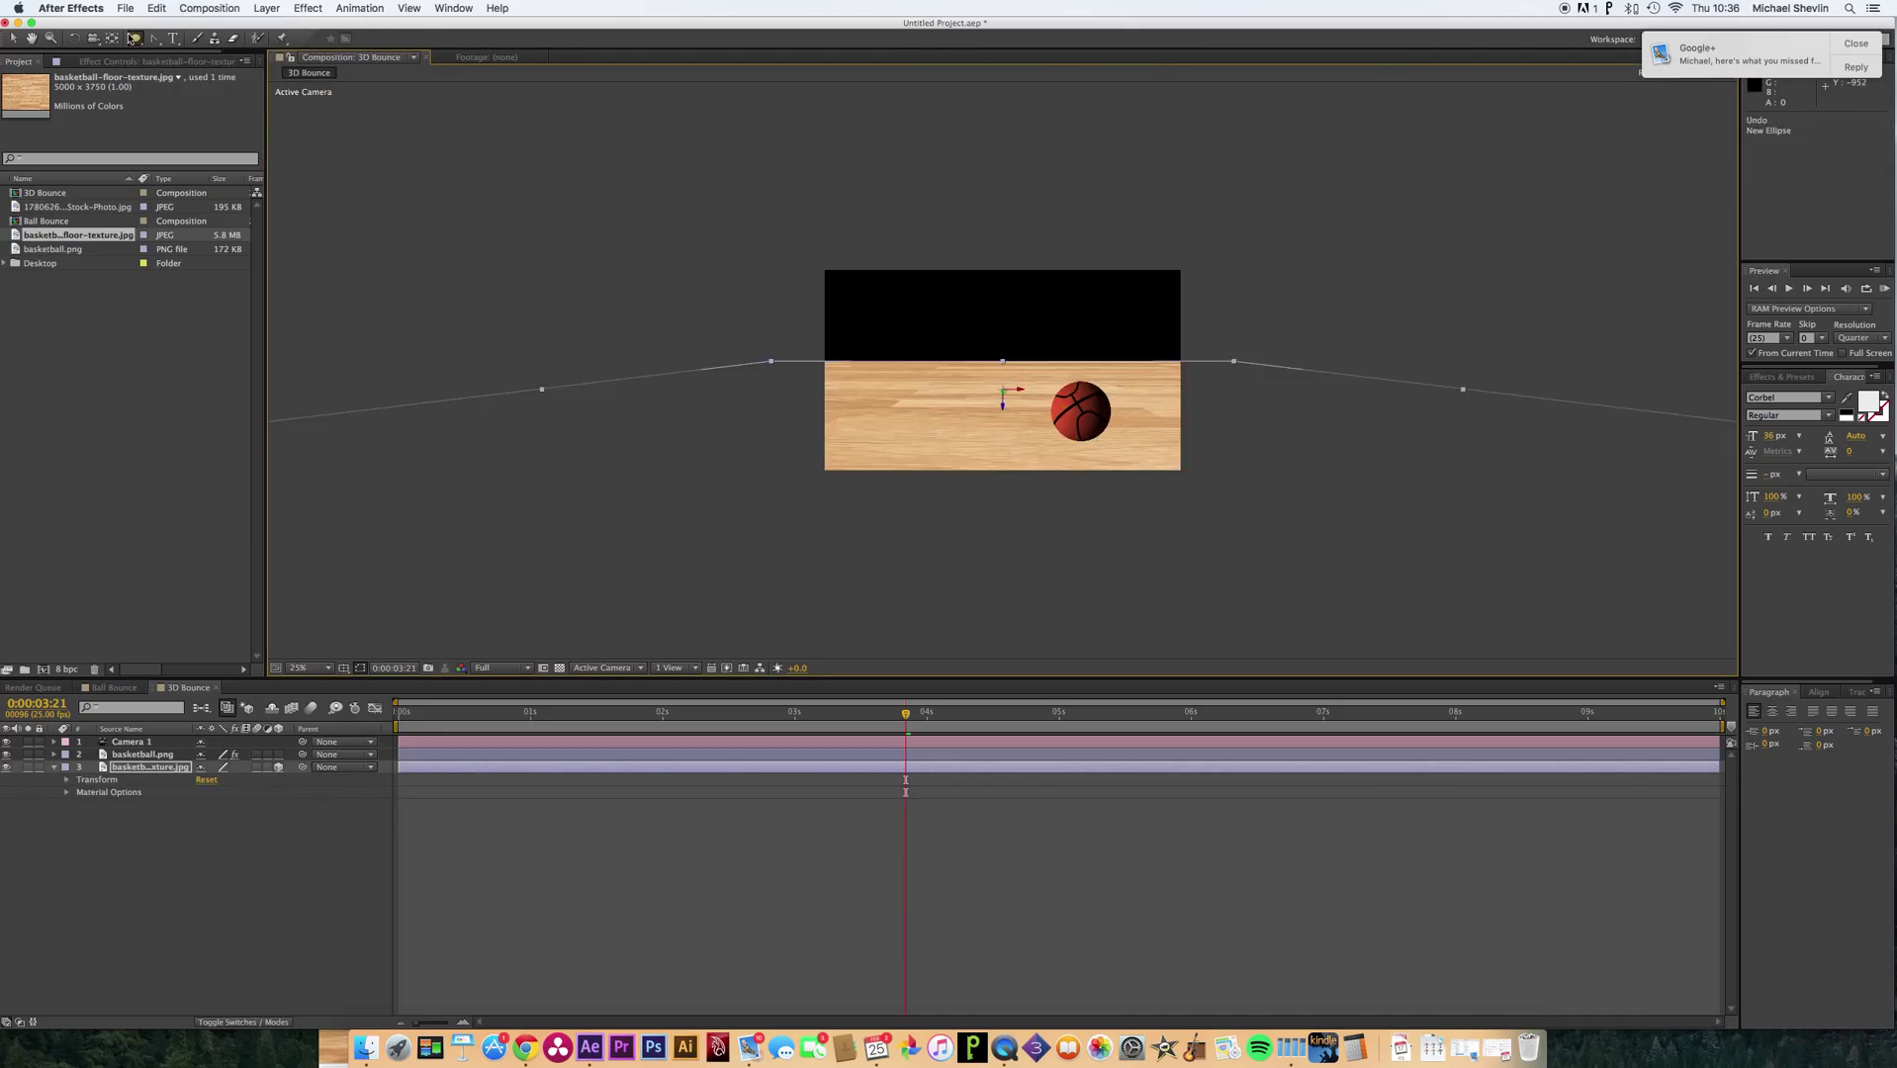
Add an elliptical mask filling the whole floor texture layer and set its Mask Expansion to -890 pixels.
double_click(135, 39)
key(v)
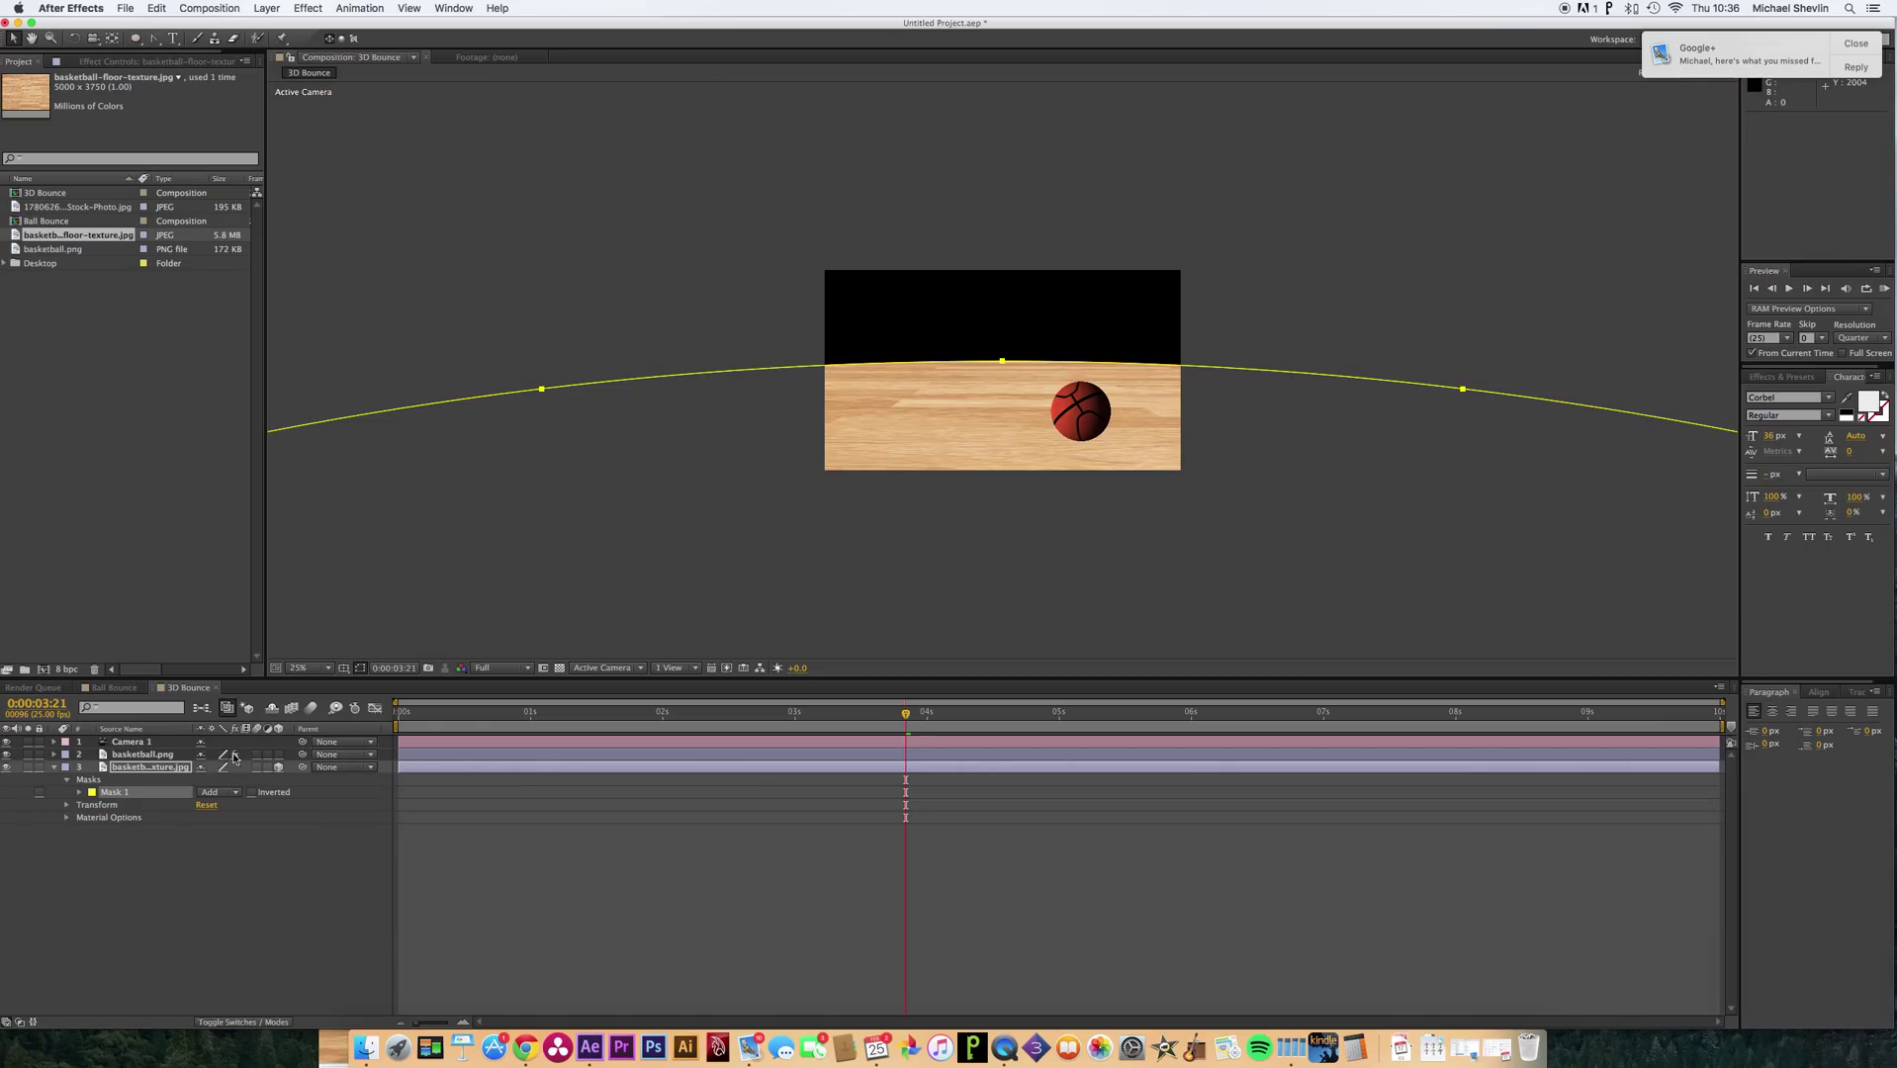
click(79, 792)
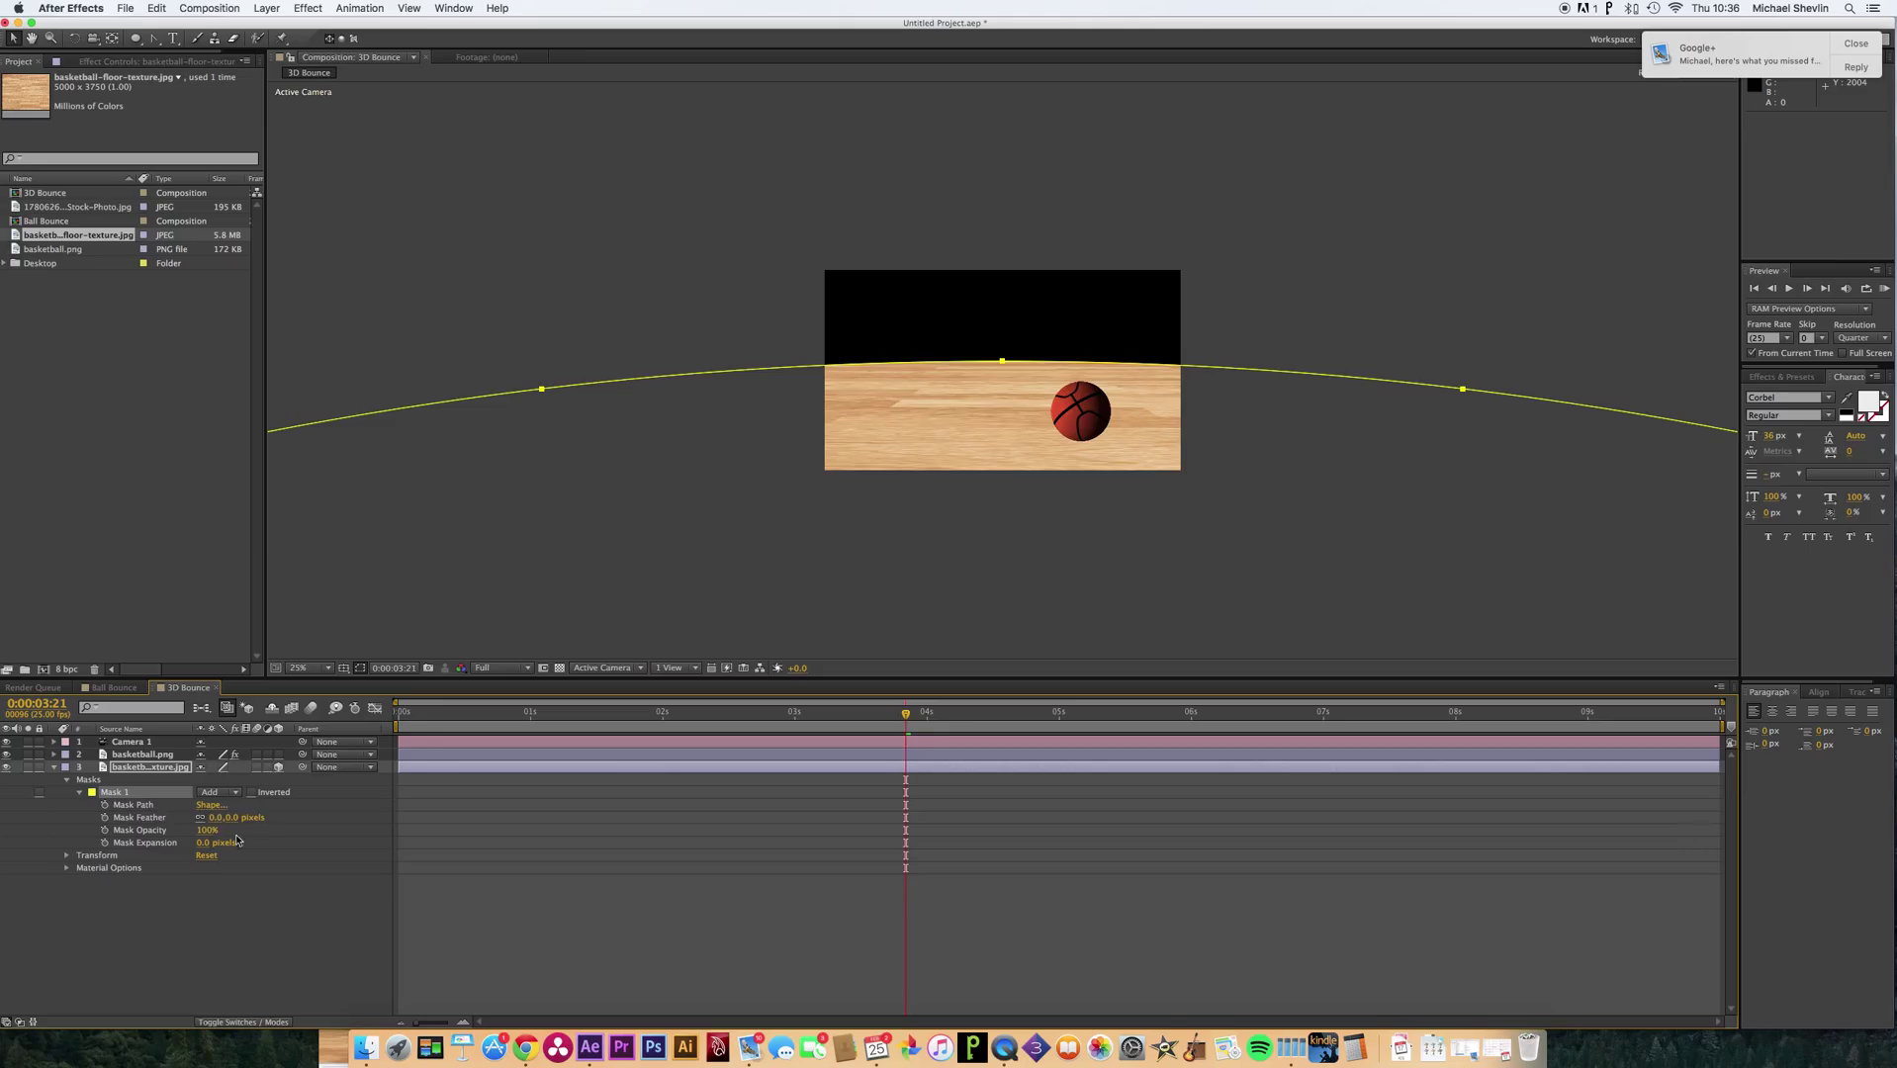
drag(214, 843, 2, 848)
mouse_move(212, 847)
mouse_down()
mouse_move(99, 843)
mouse_move(208, 842)
mouse_up()
drag(77, 842, 58, 844)
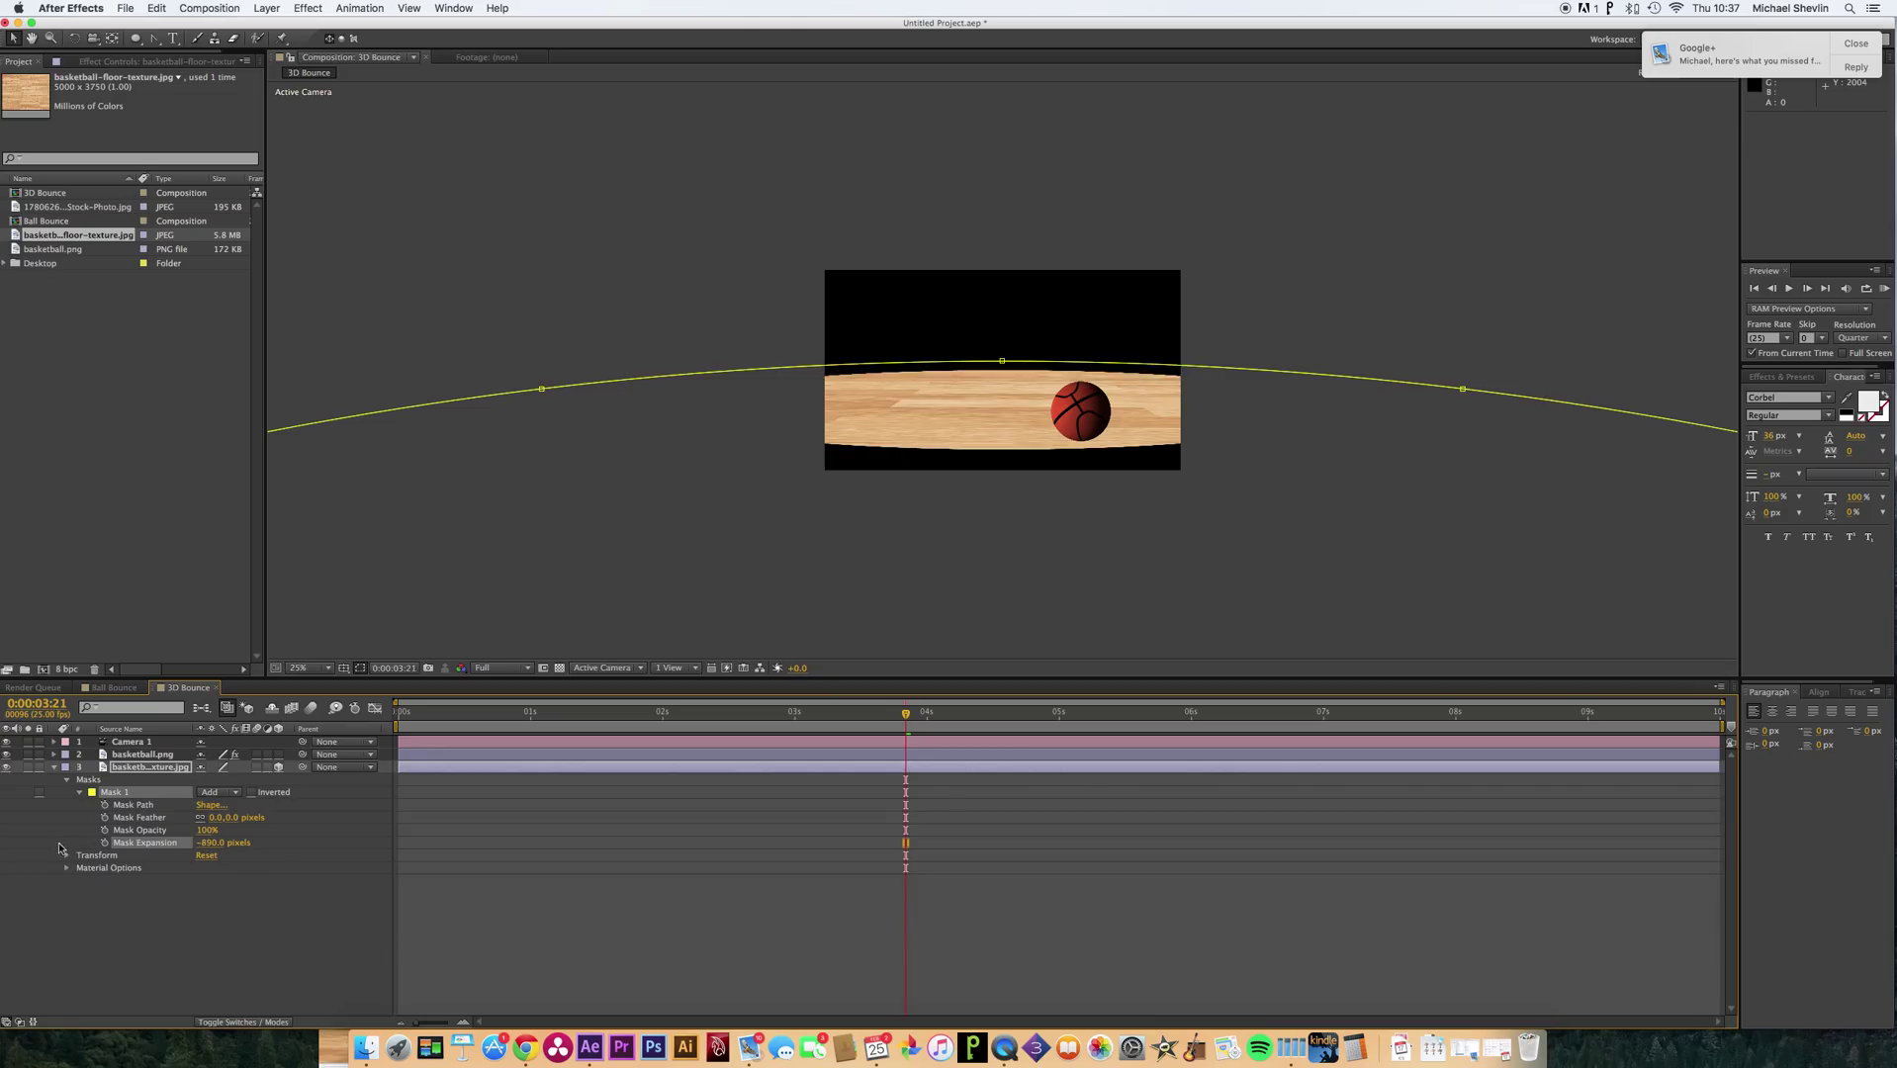
Bring the floor layer closer, to a position of about 960, 681.1, -347.2, and feather its mask to about 266 pixels.
click(279, 817)
drag(279, 817, 354, 812)
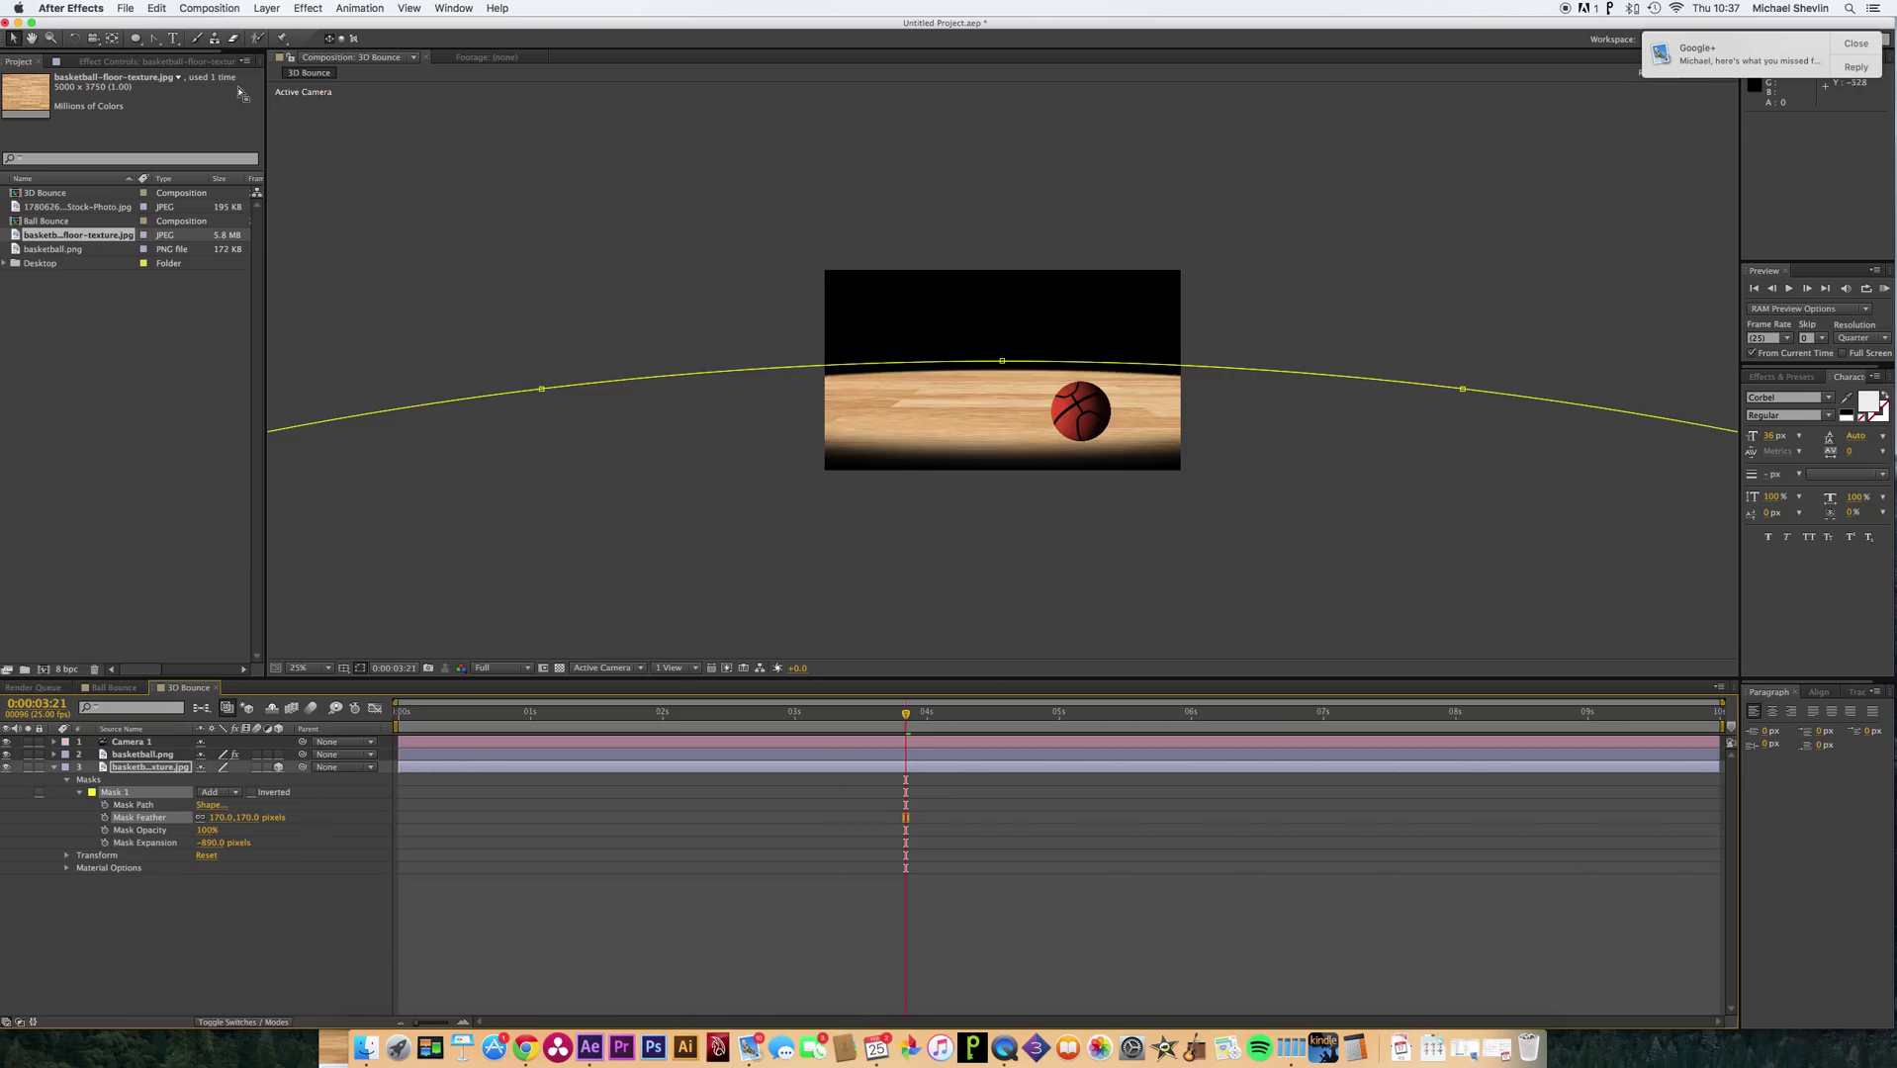
click(1001, 403)
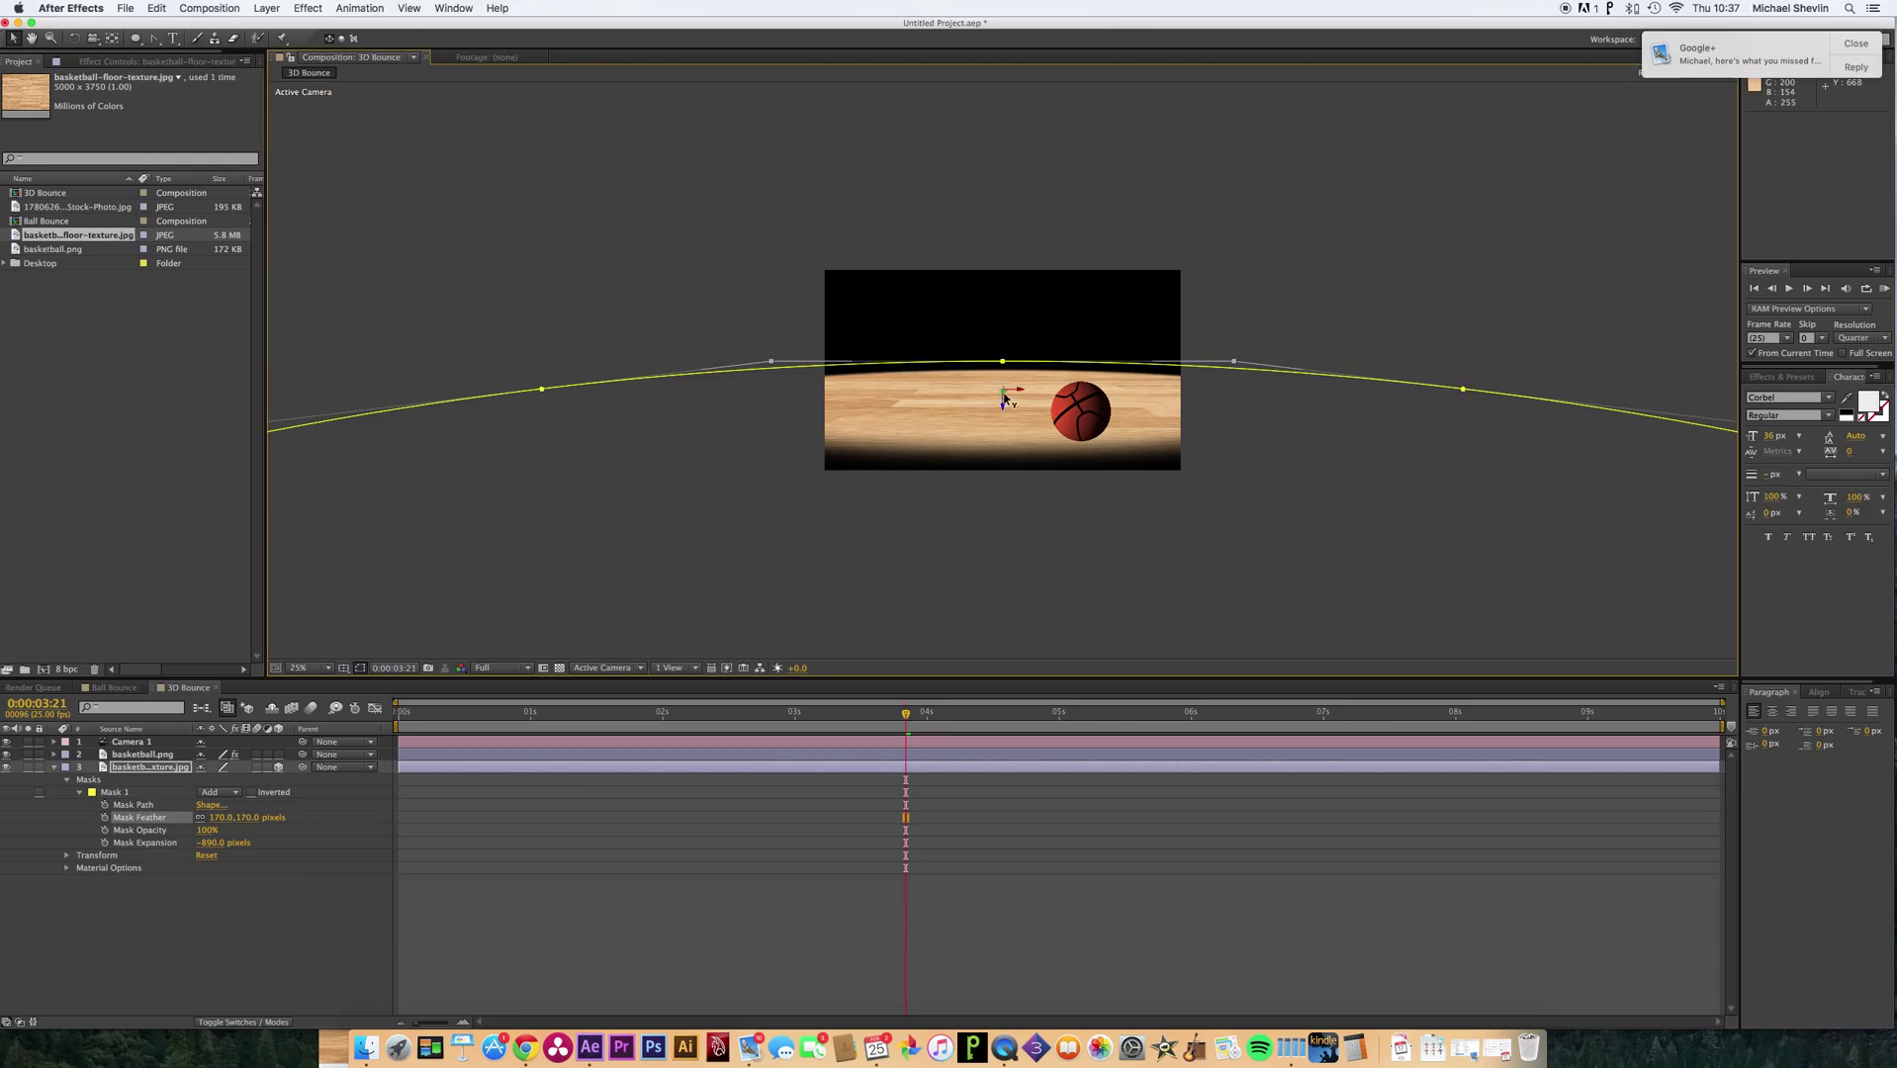
drag(1004, 397, 998, 462)
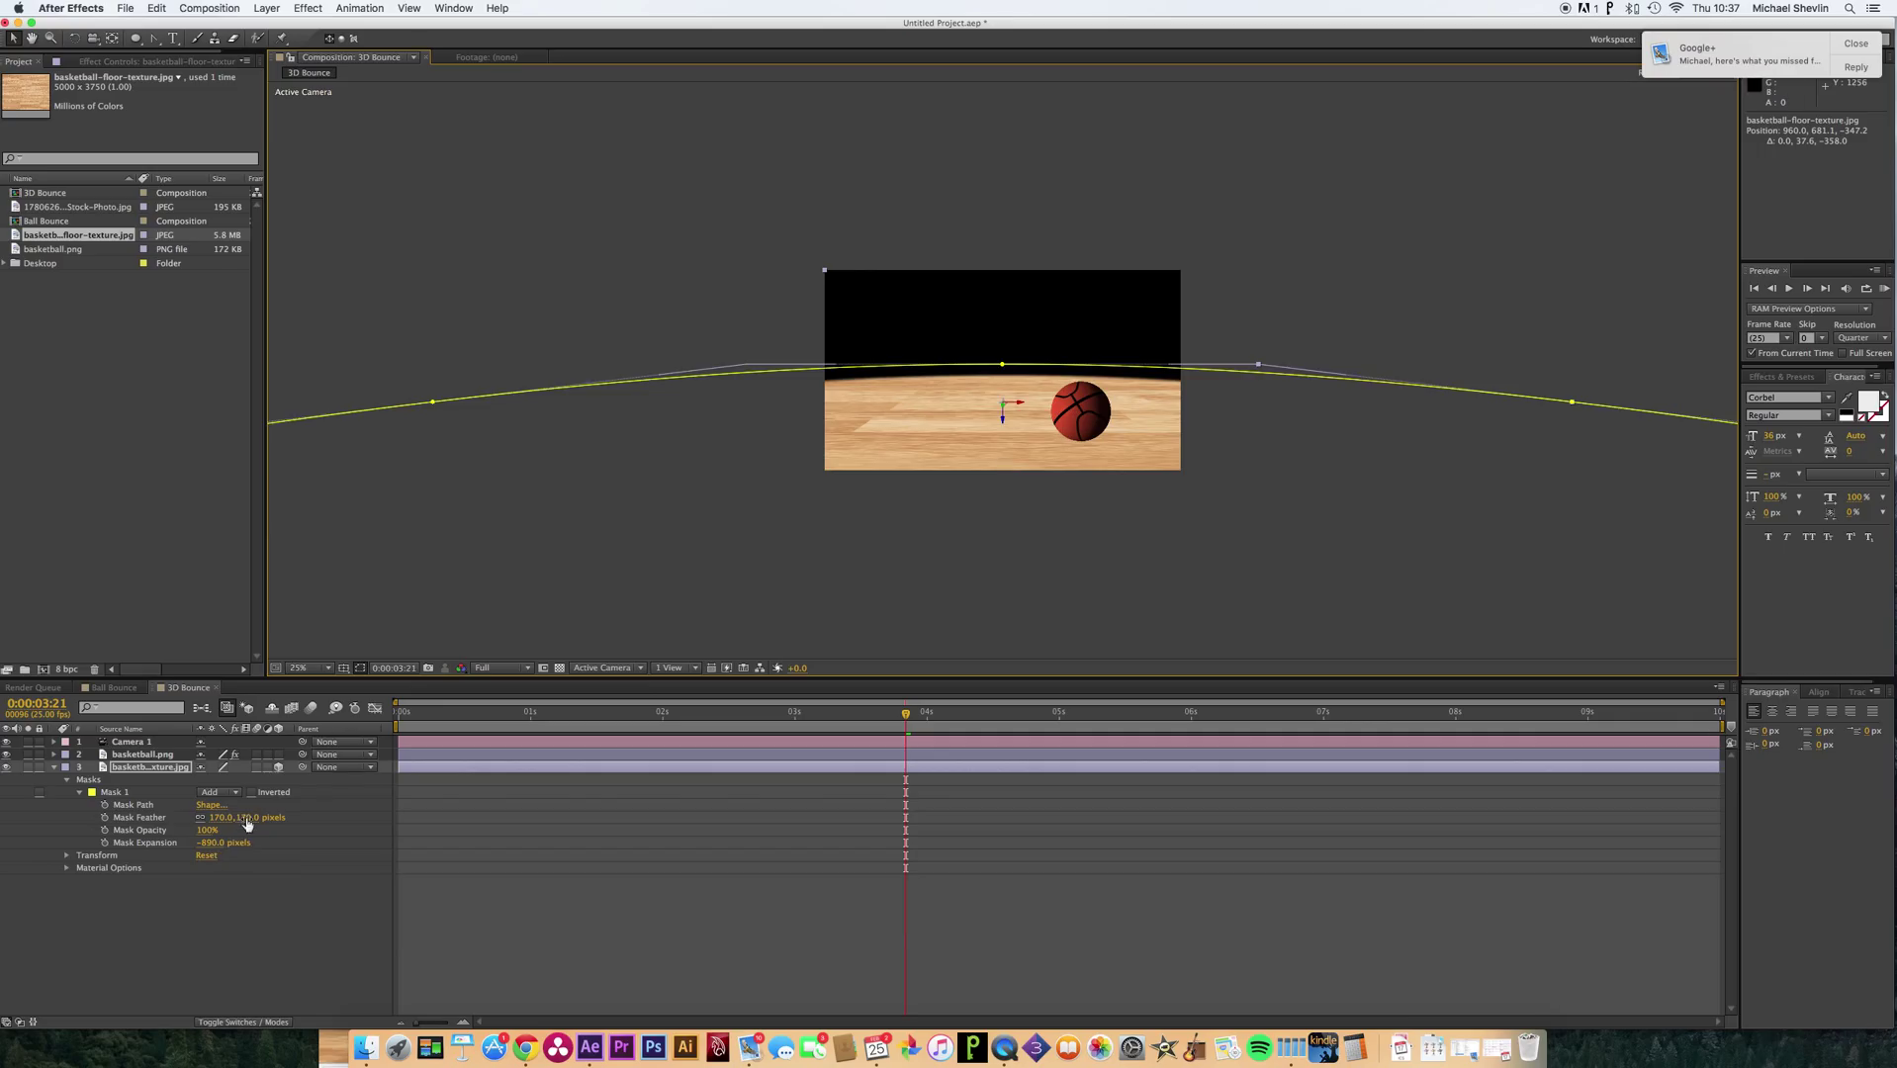
drag(278, 816, 317, 815)
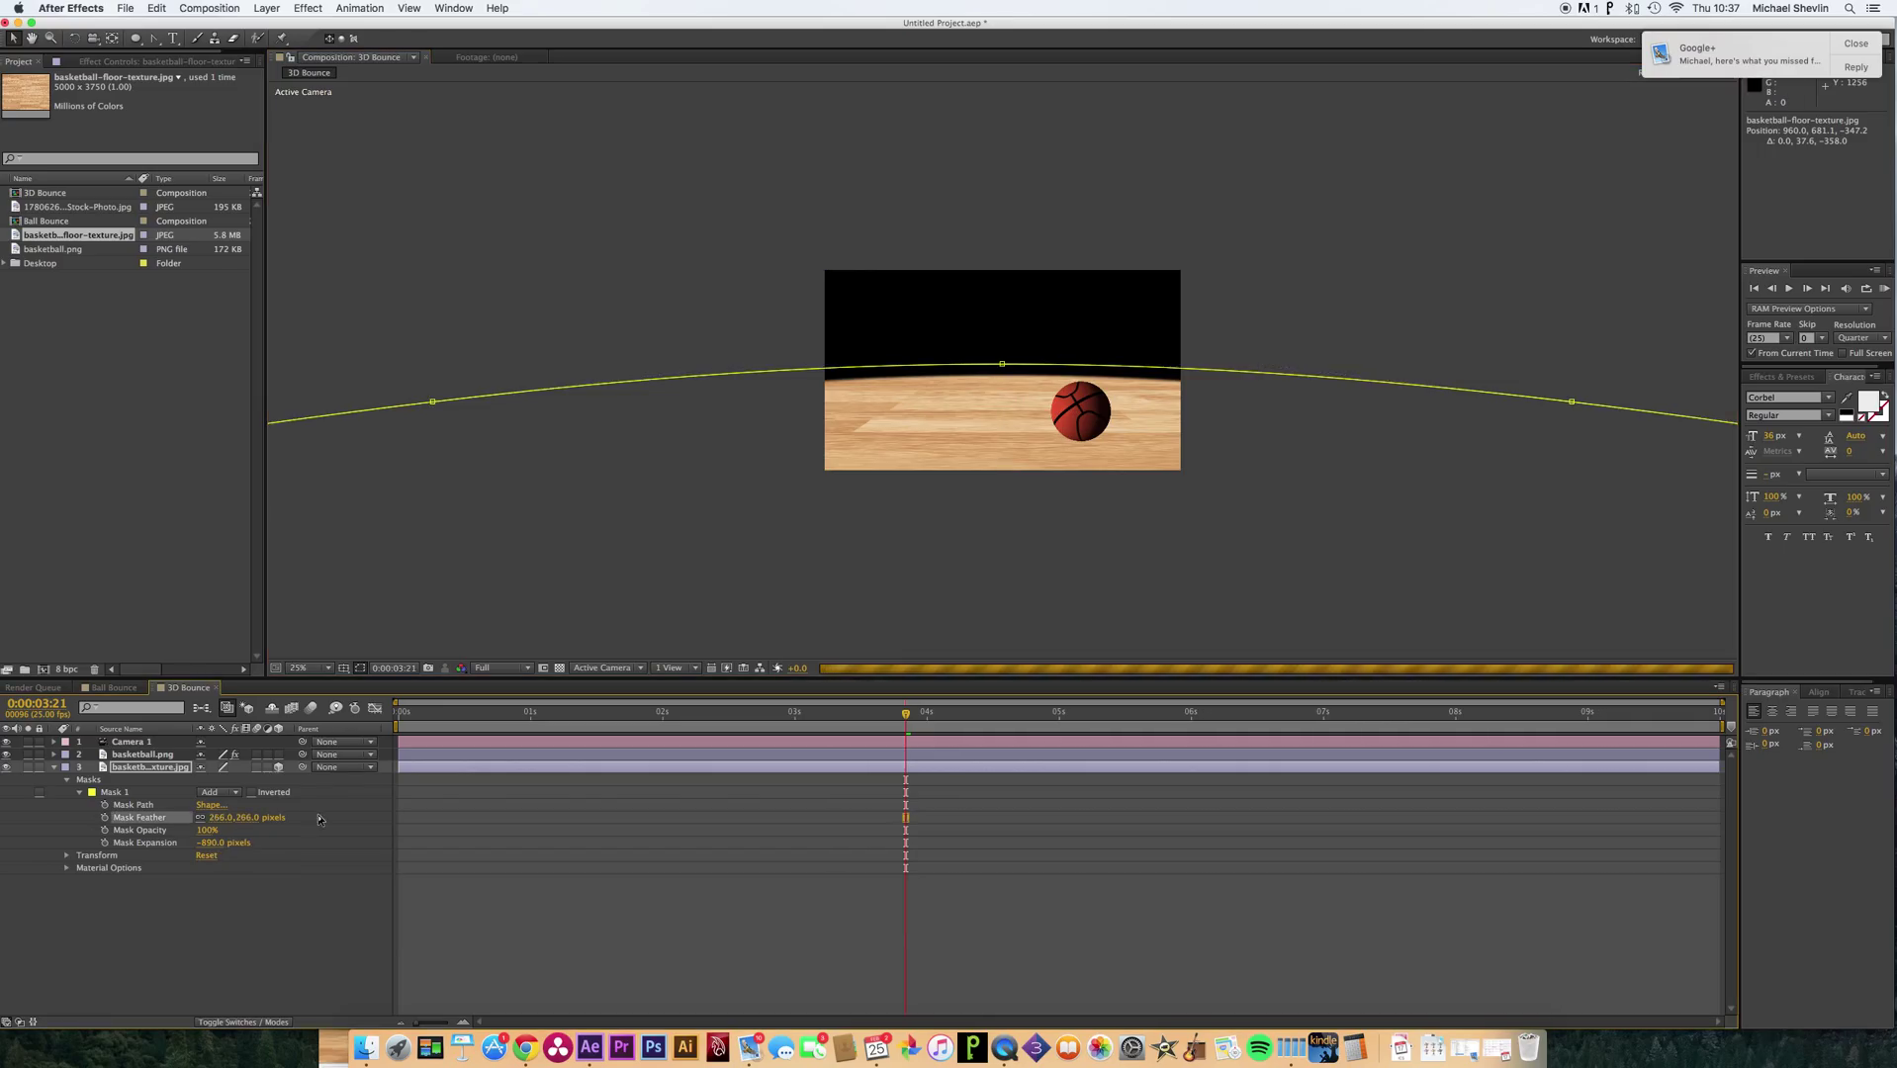
click(968, 444)
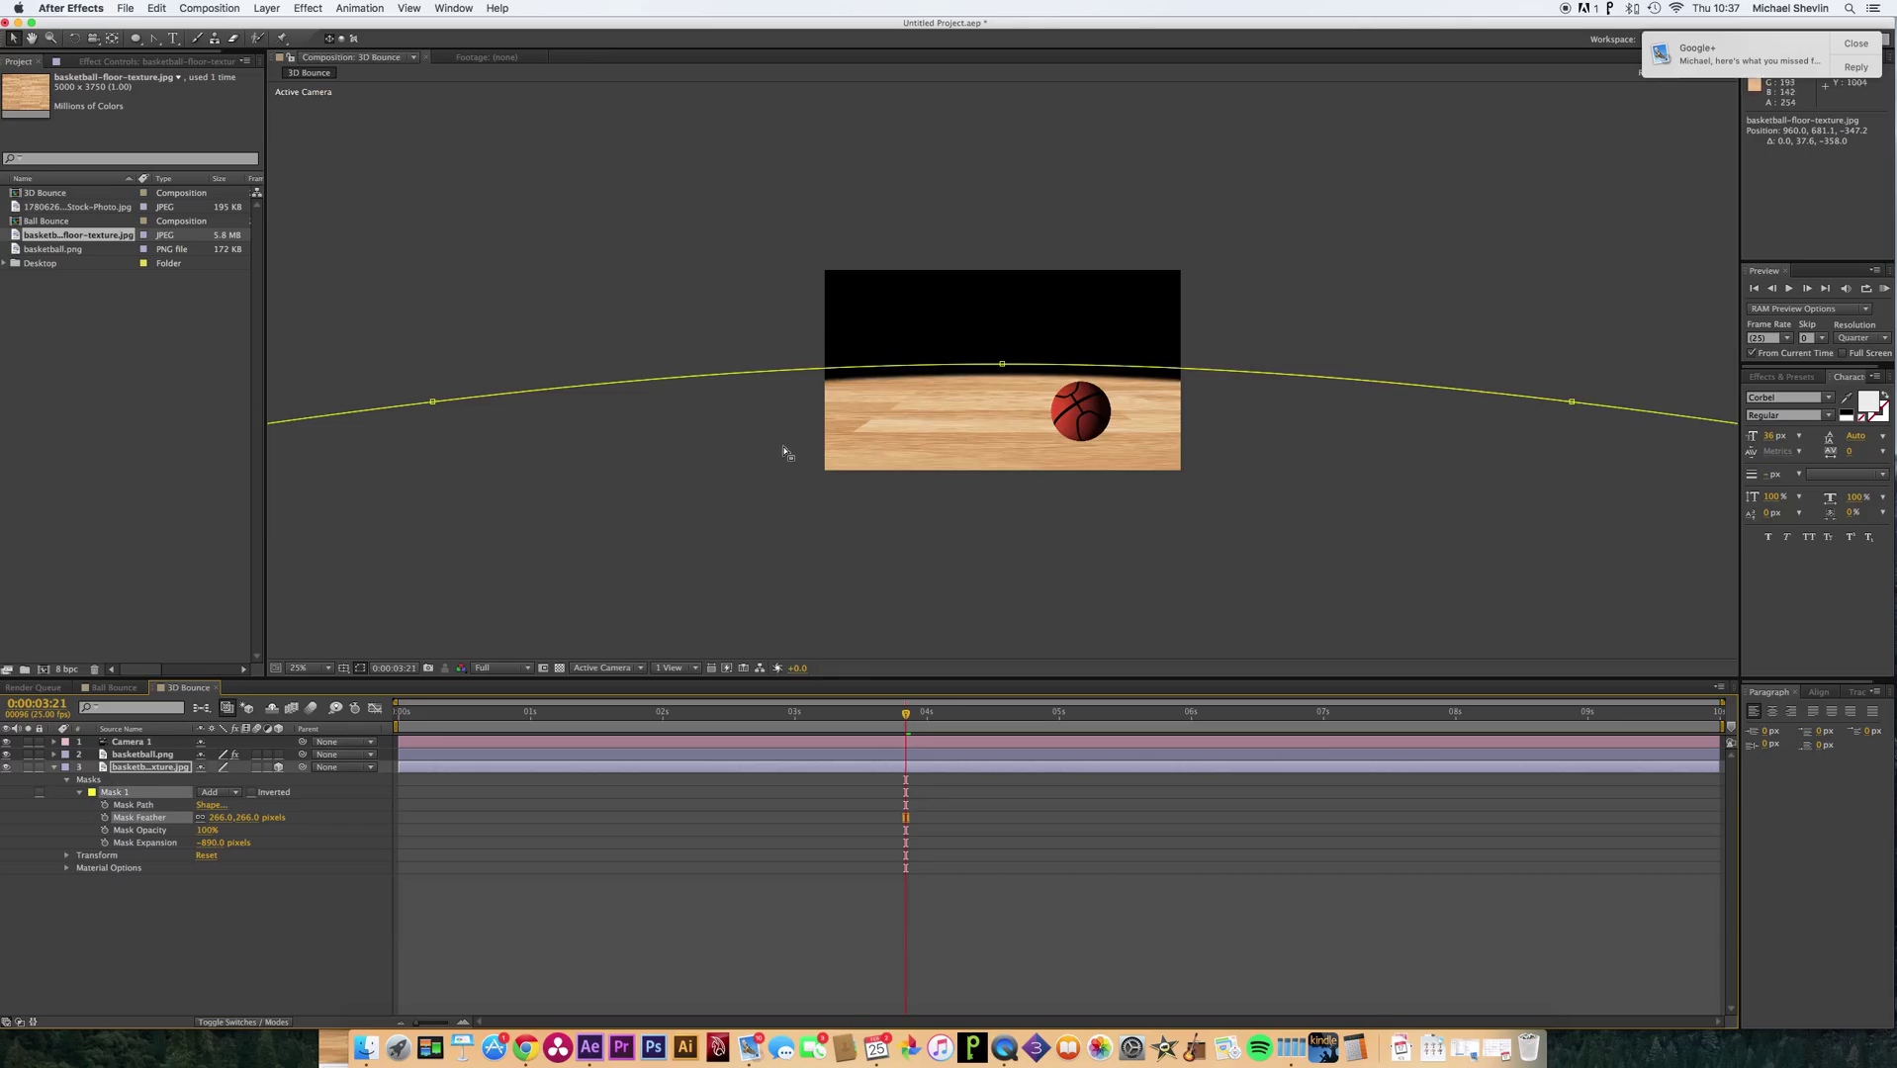
Collapse the floor layer's properties and check the basketball's motion over the floor back to 0:00:02:13.
click(143, 754)
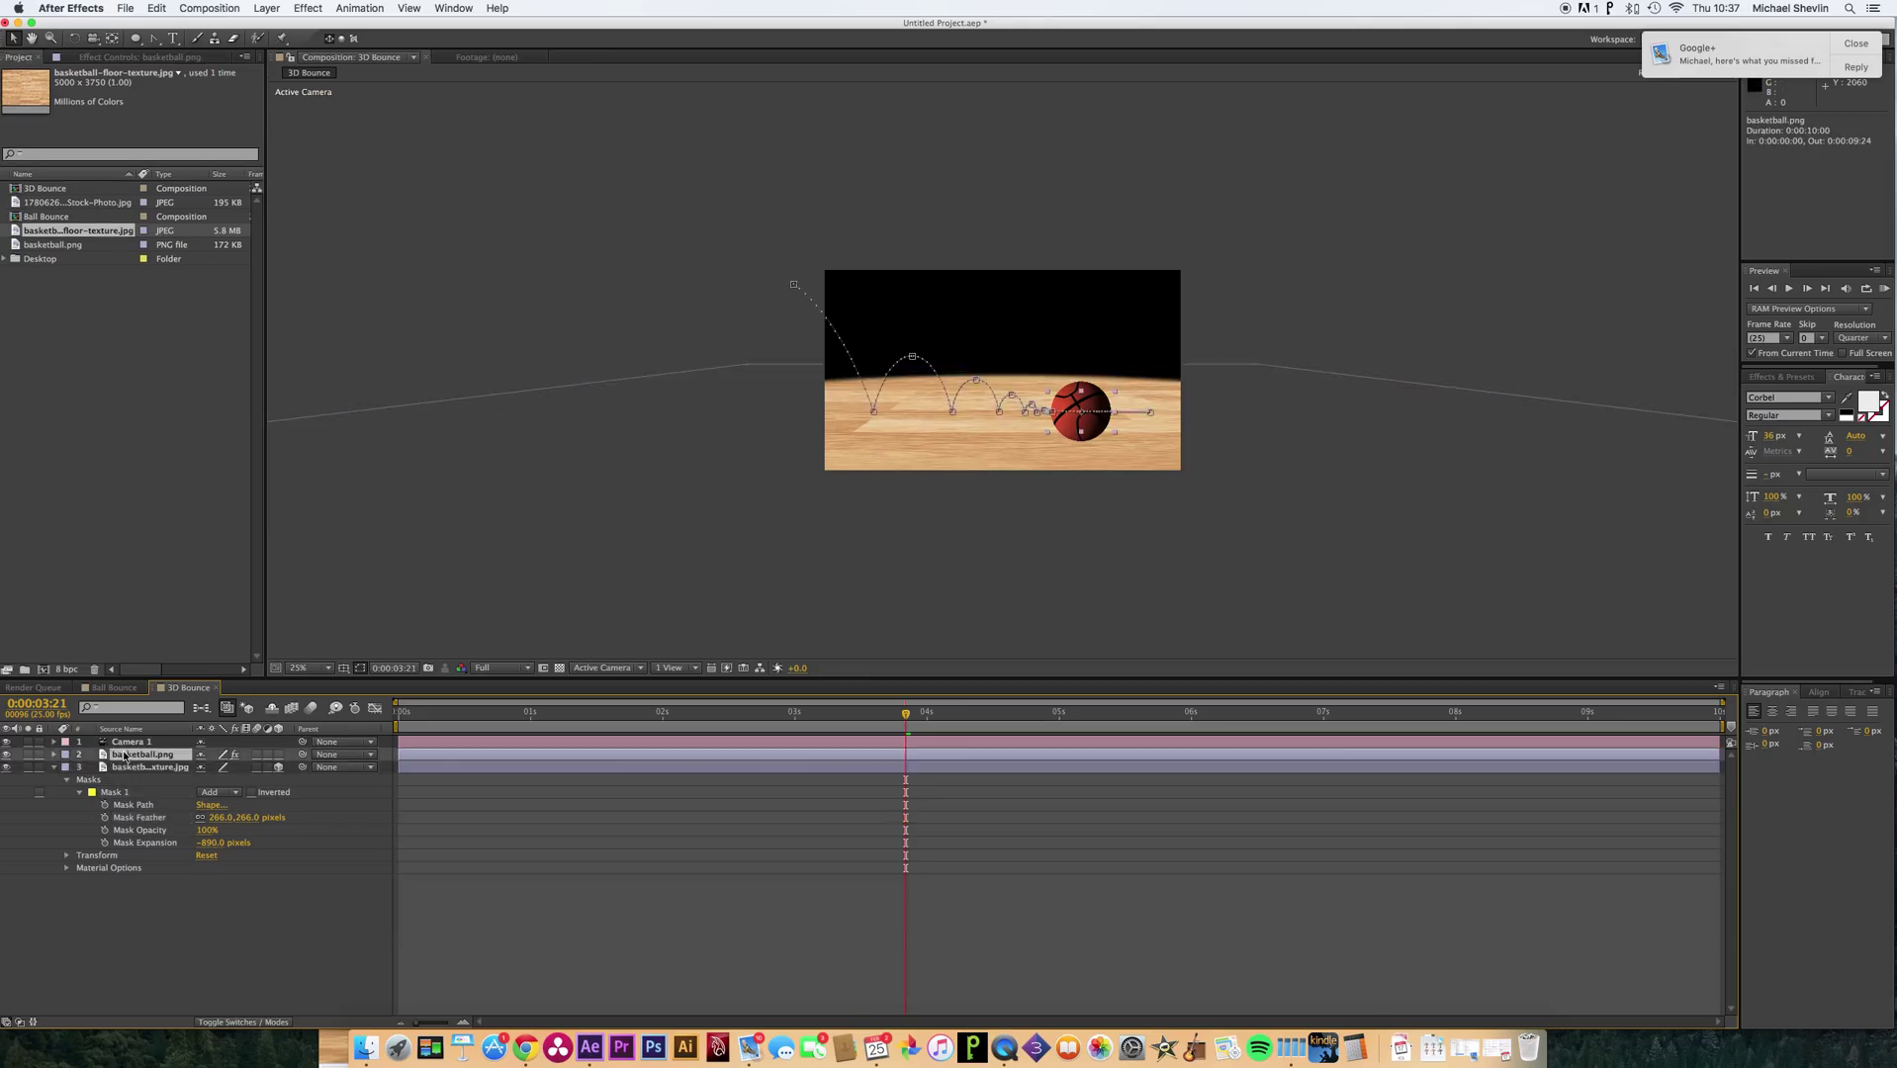
click(54, 767)
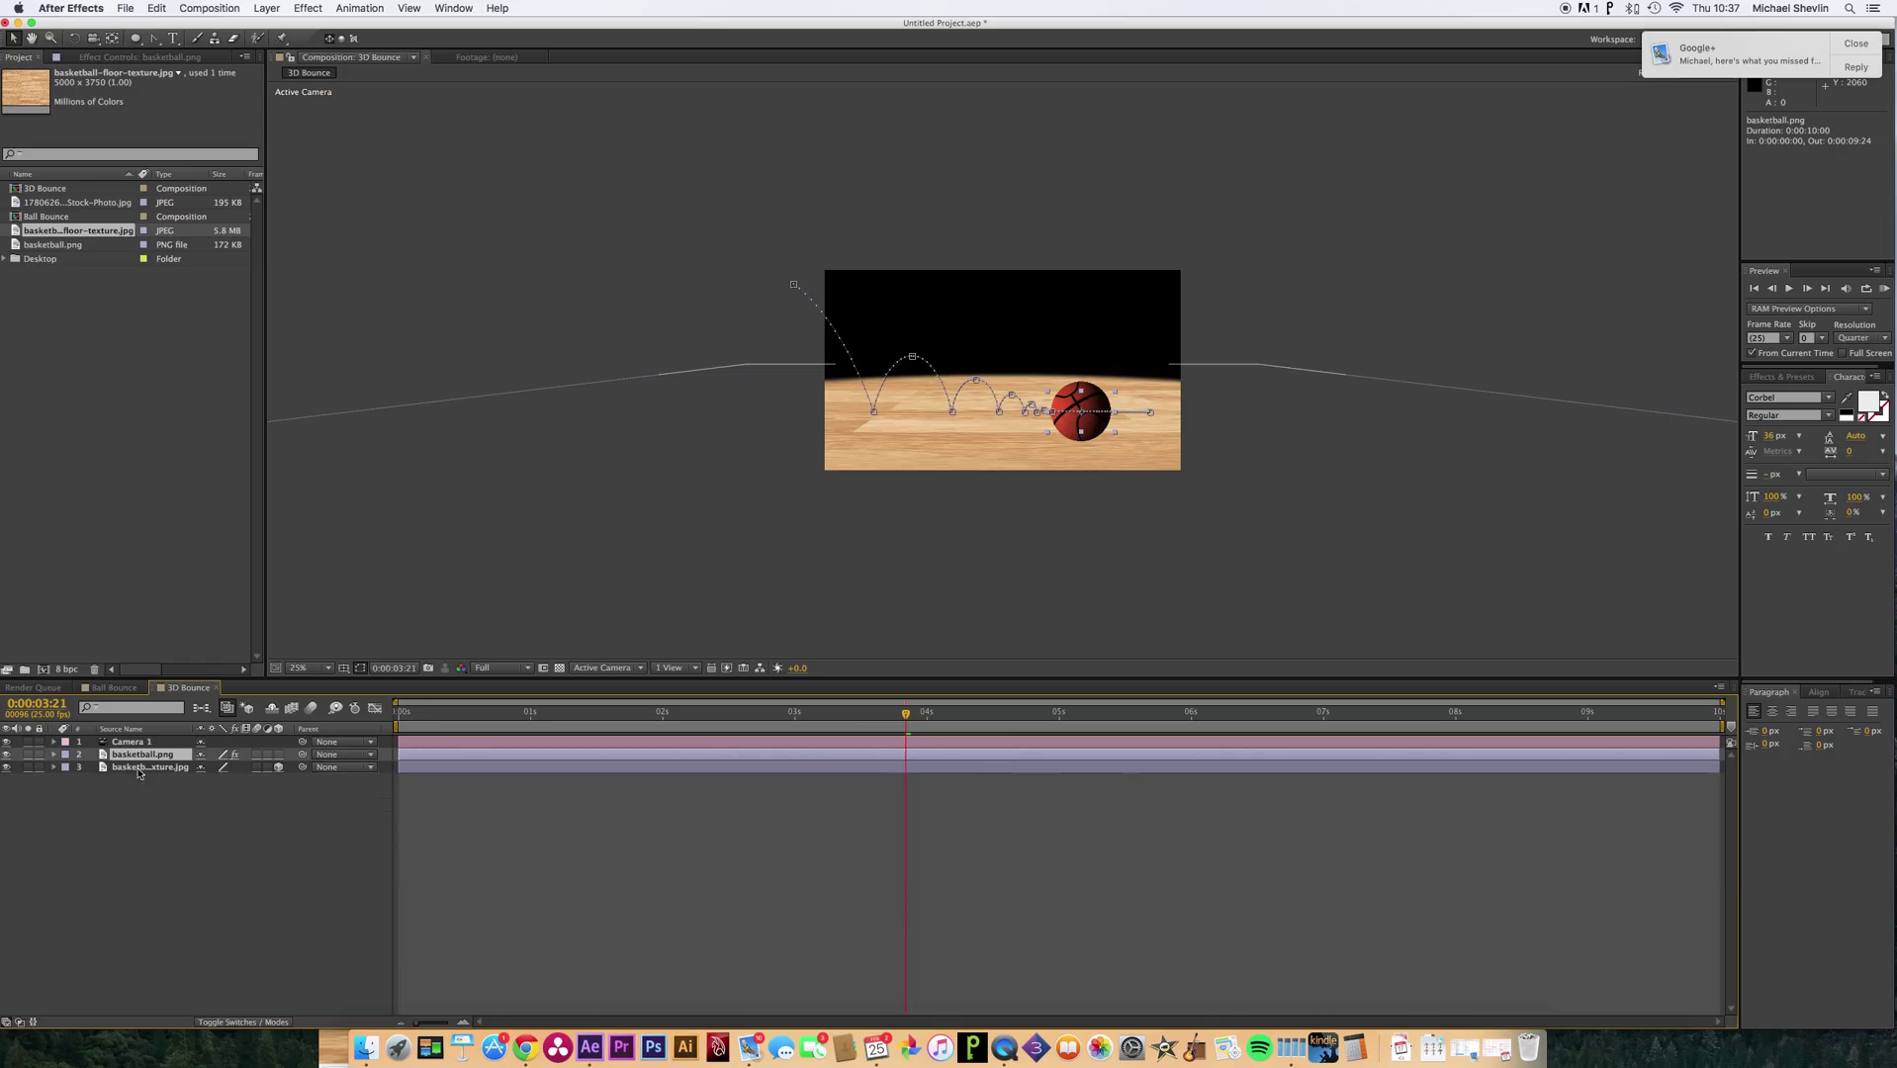
drag(857, 727, 729, 725)
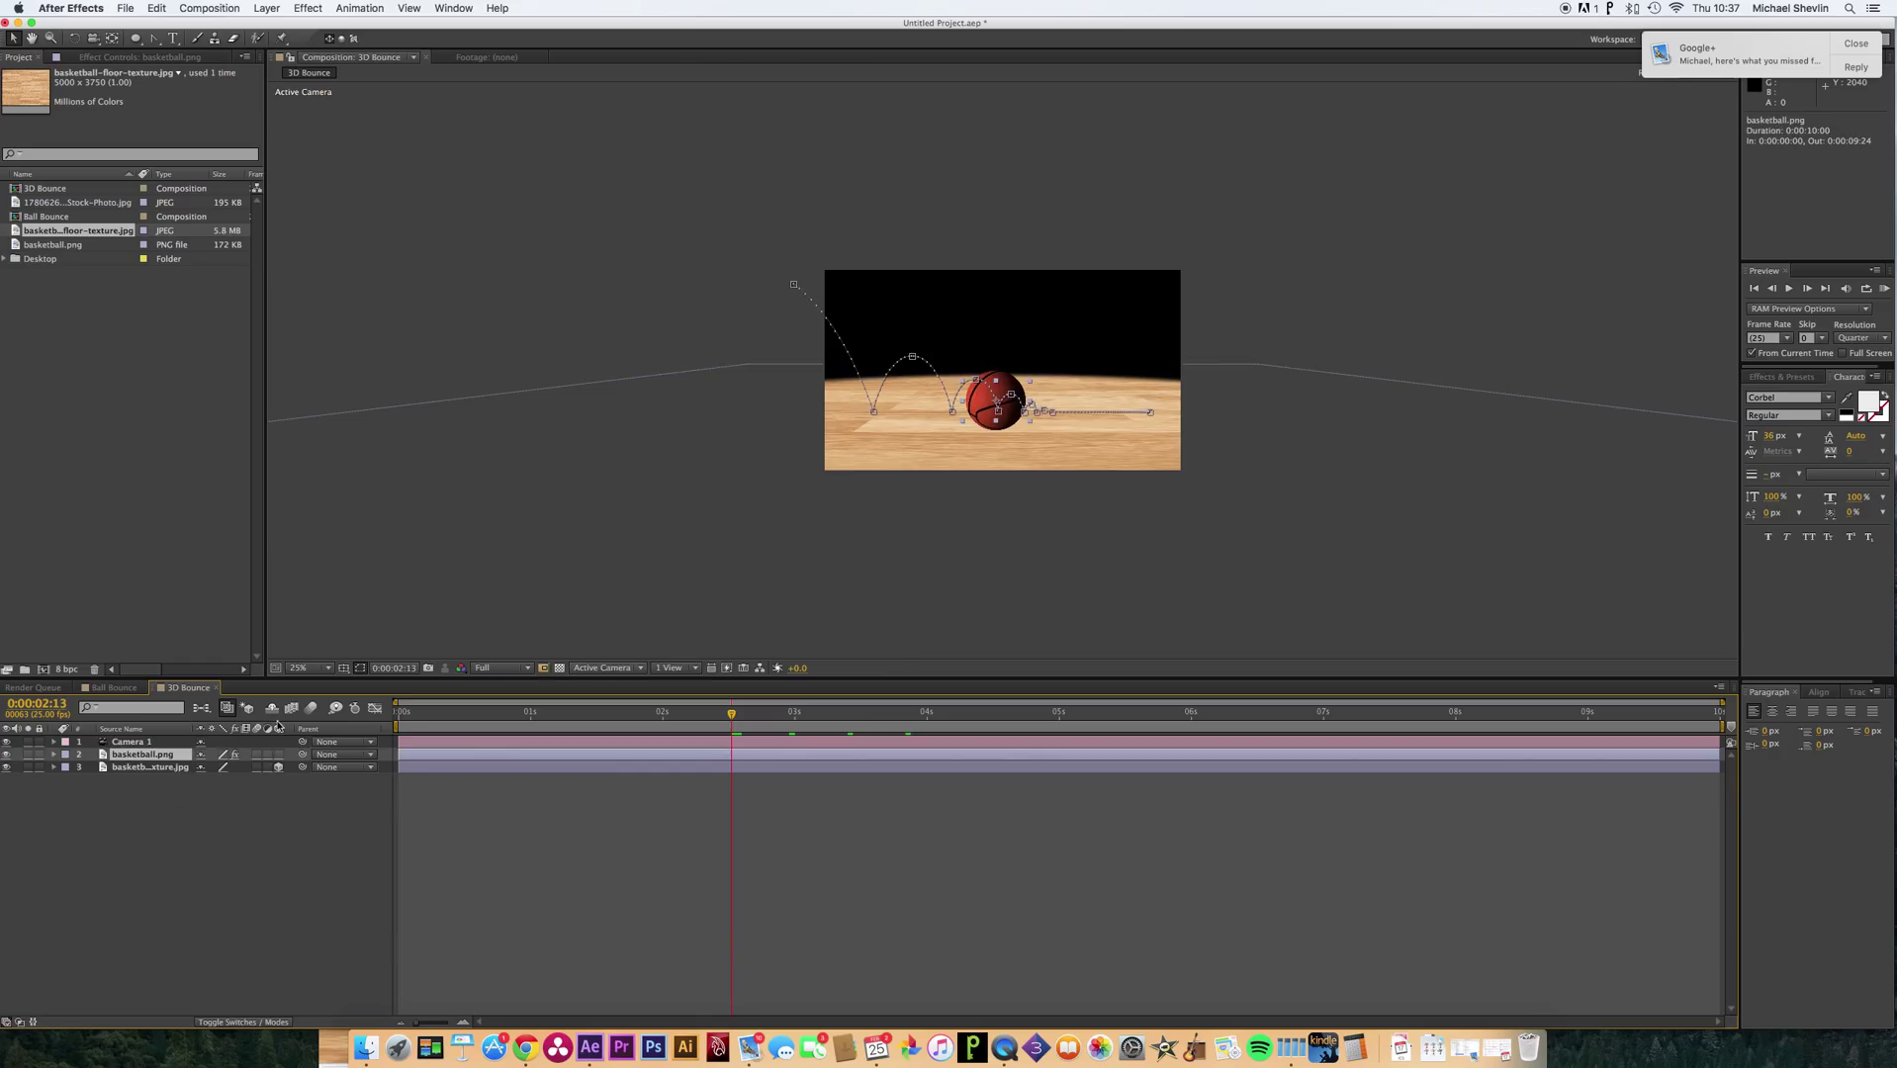
click(181, 799)
click(143, 759)
click(142, 743)
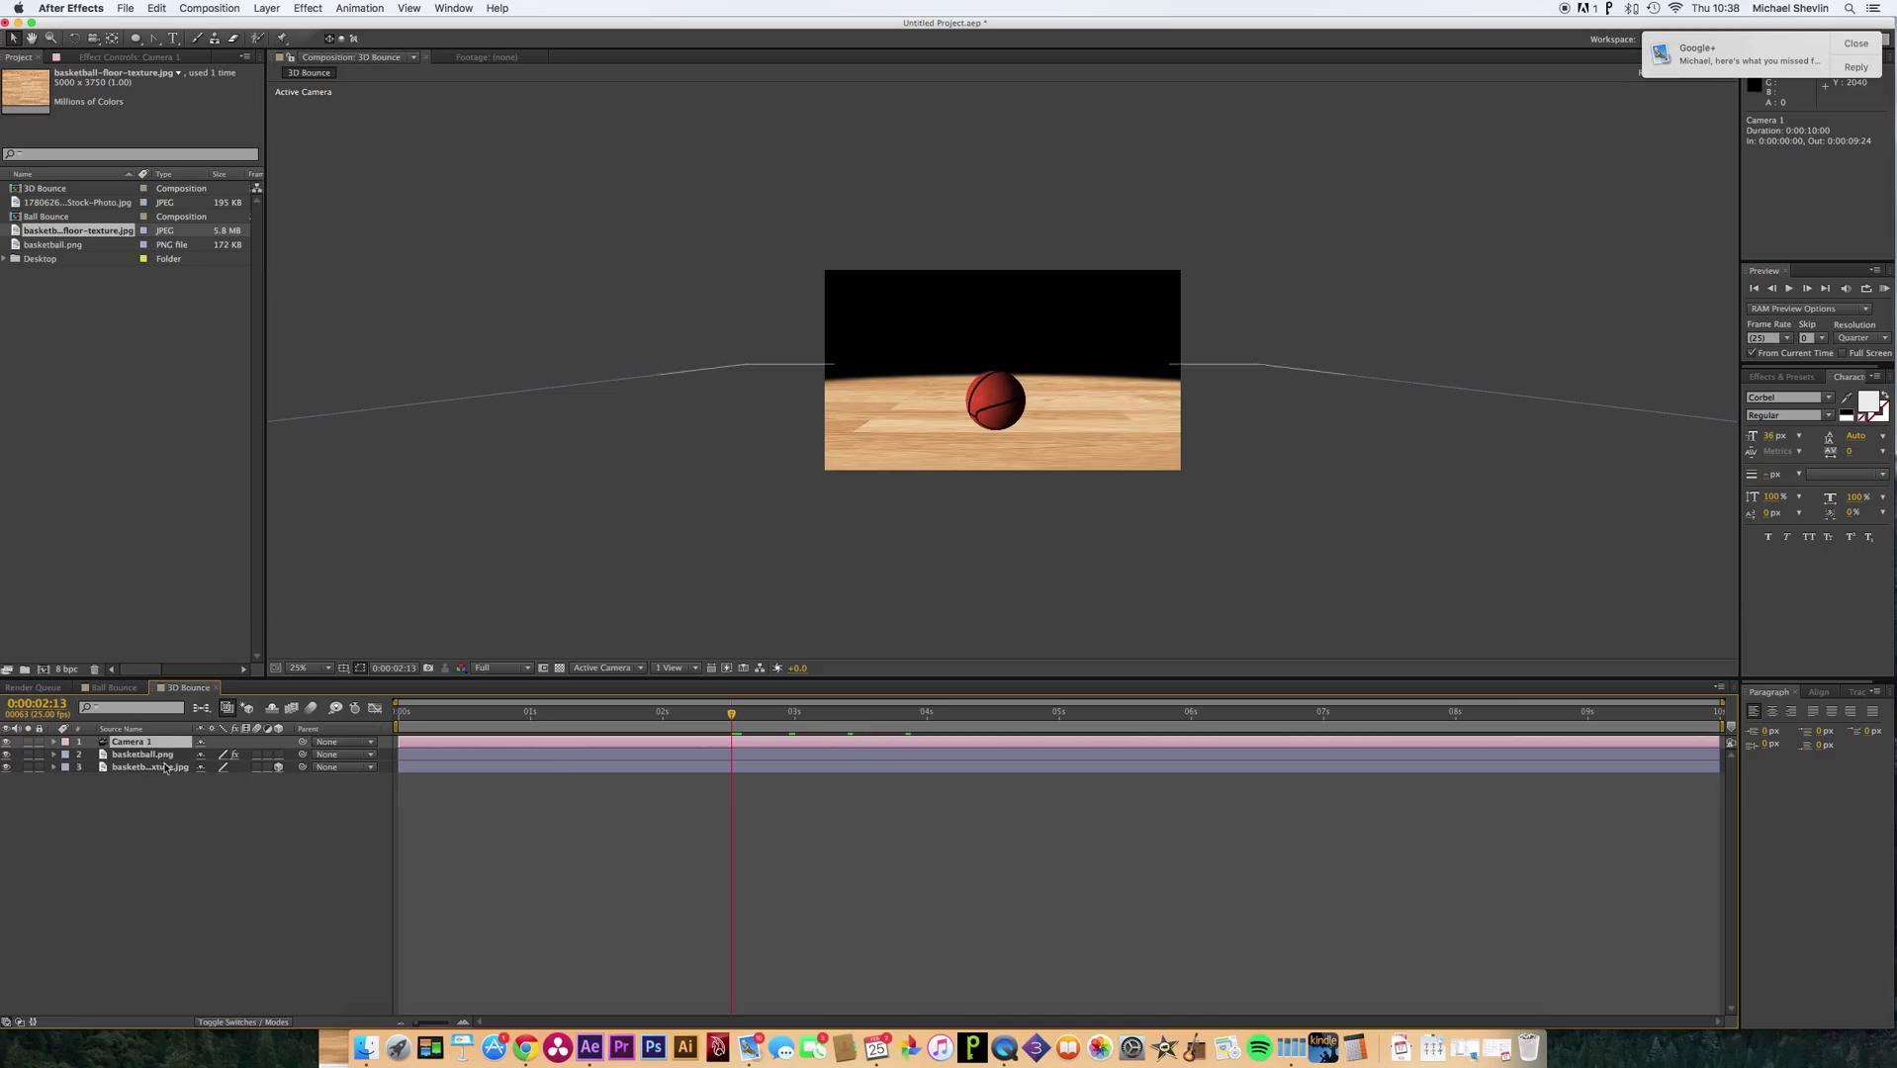
click(143, 757)
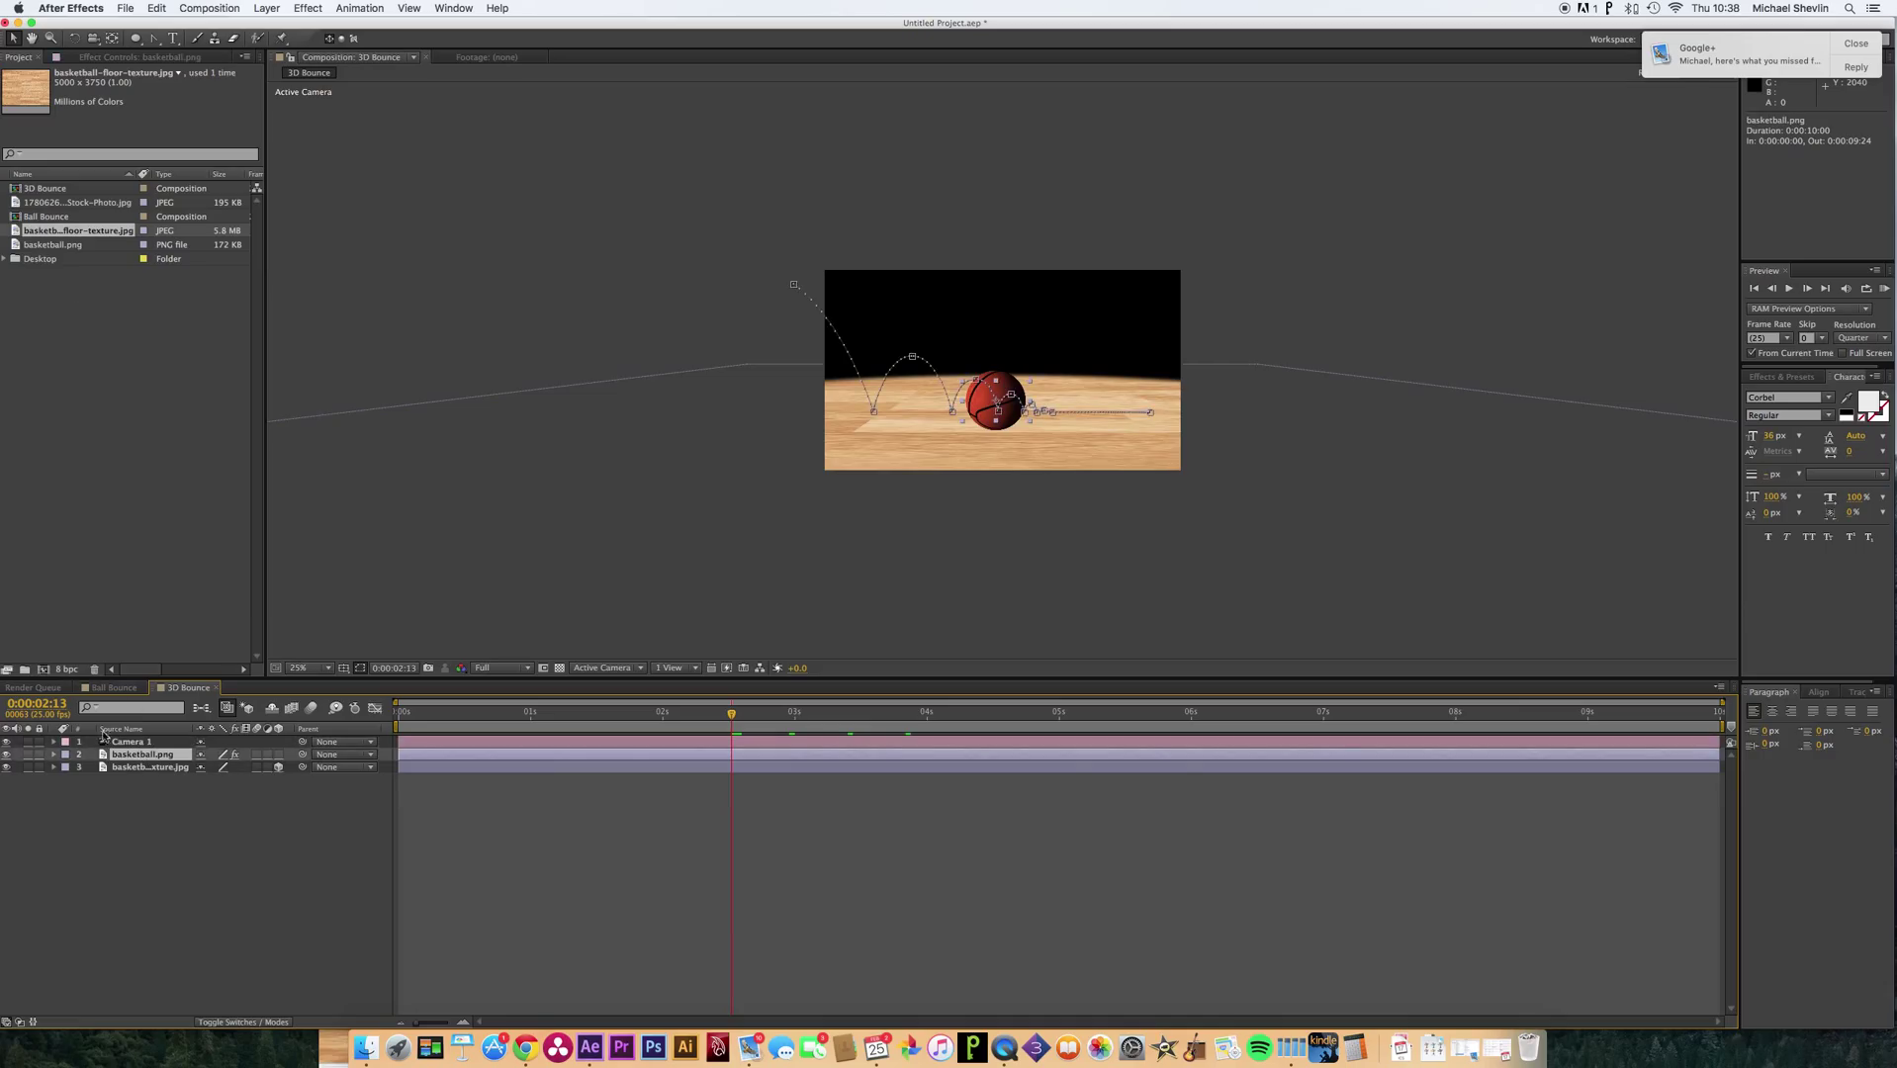
Create a new composition from the 3D Bounce composition so that it is nested inside as a layer.
click(47, 189)
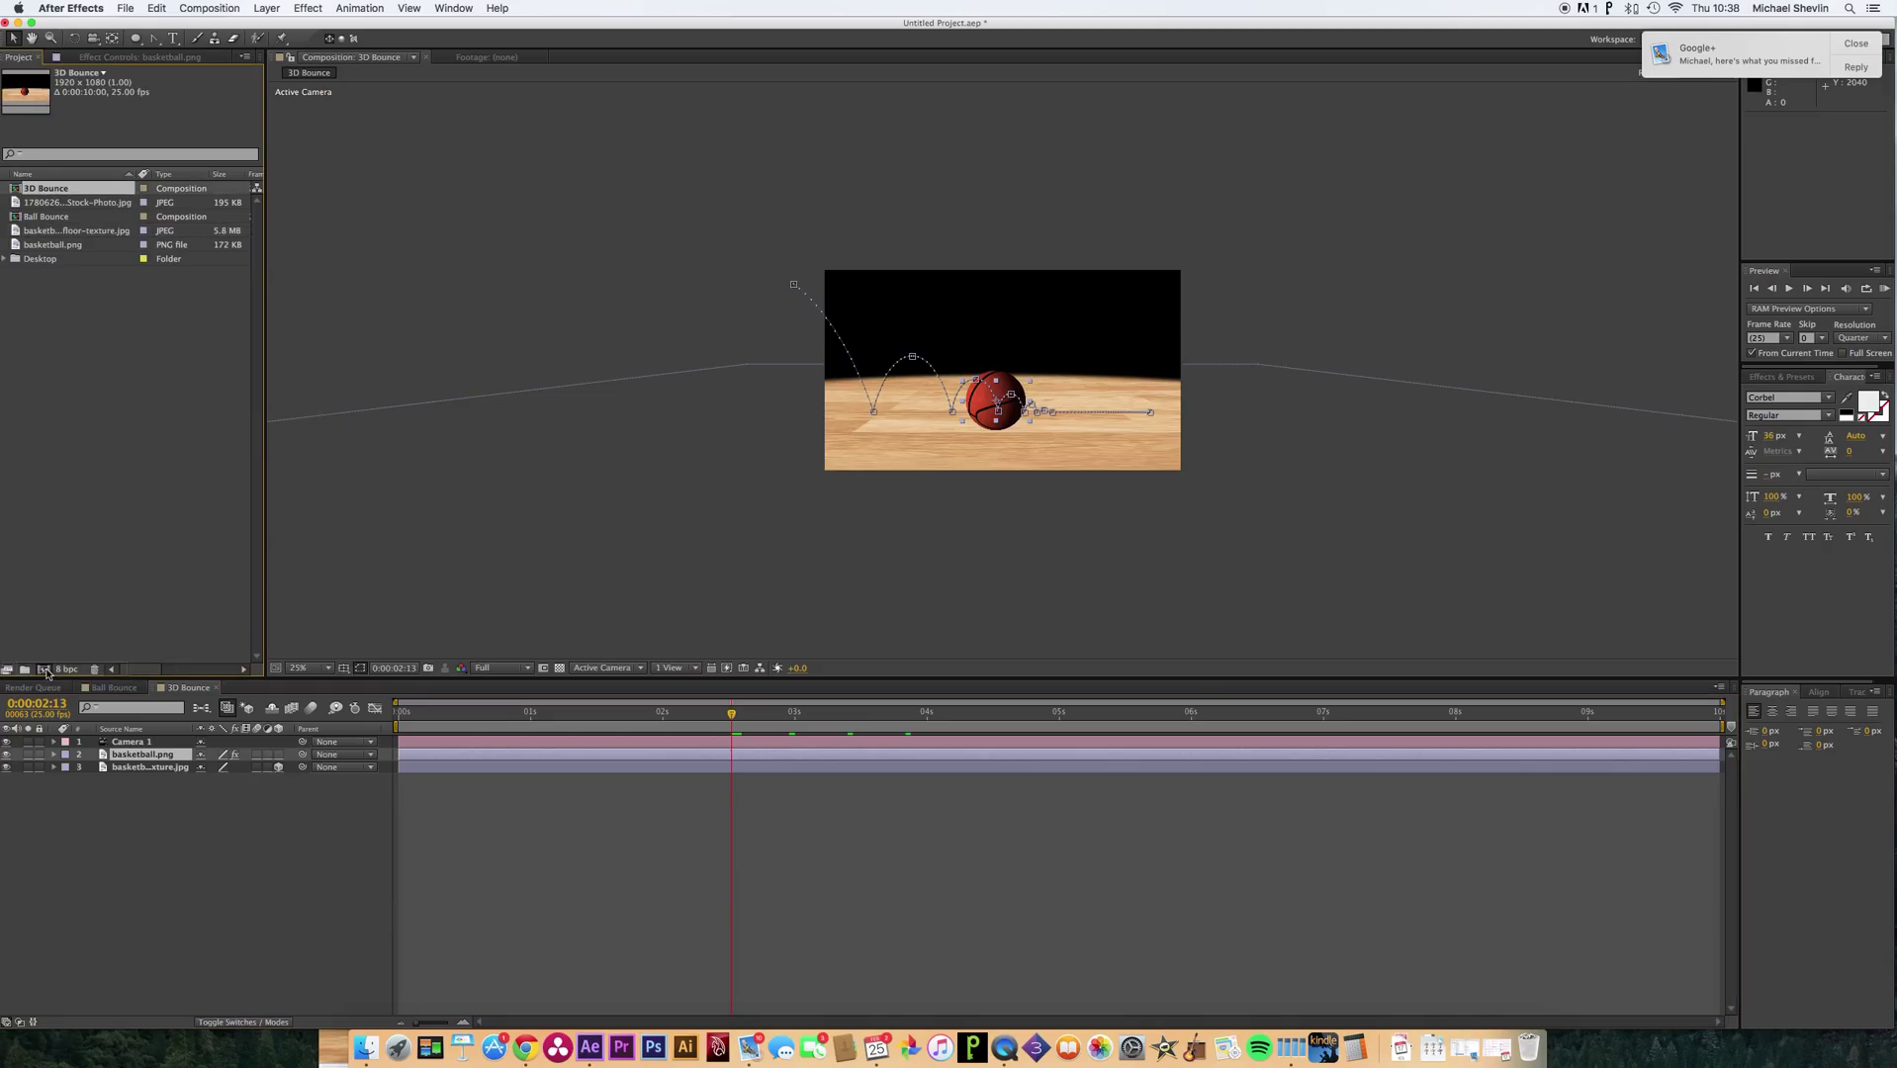
click(45, 670)
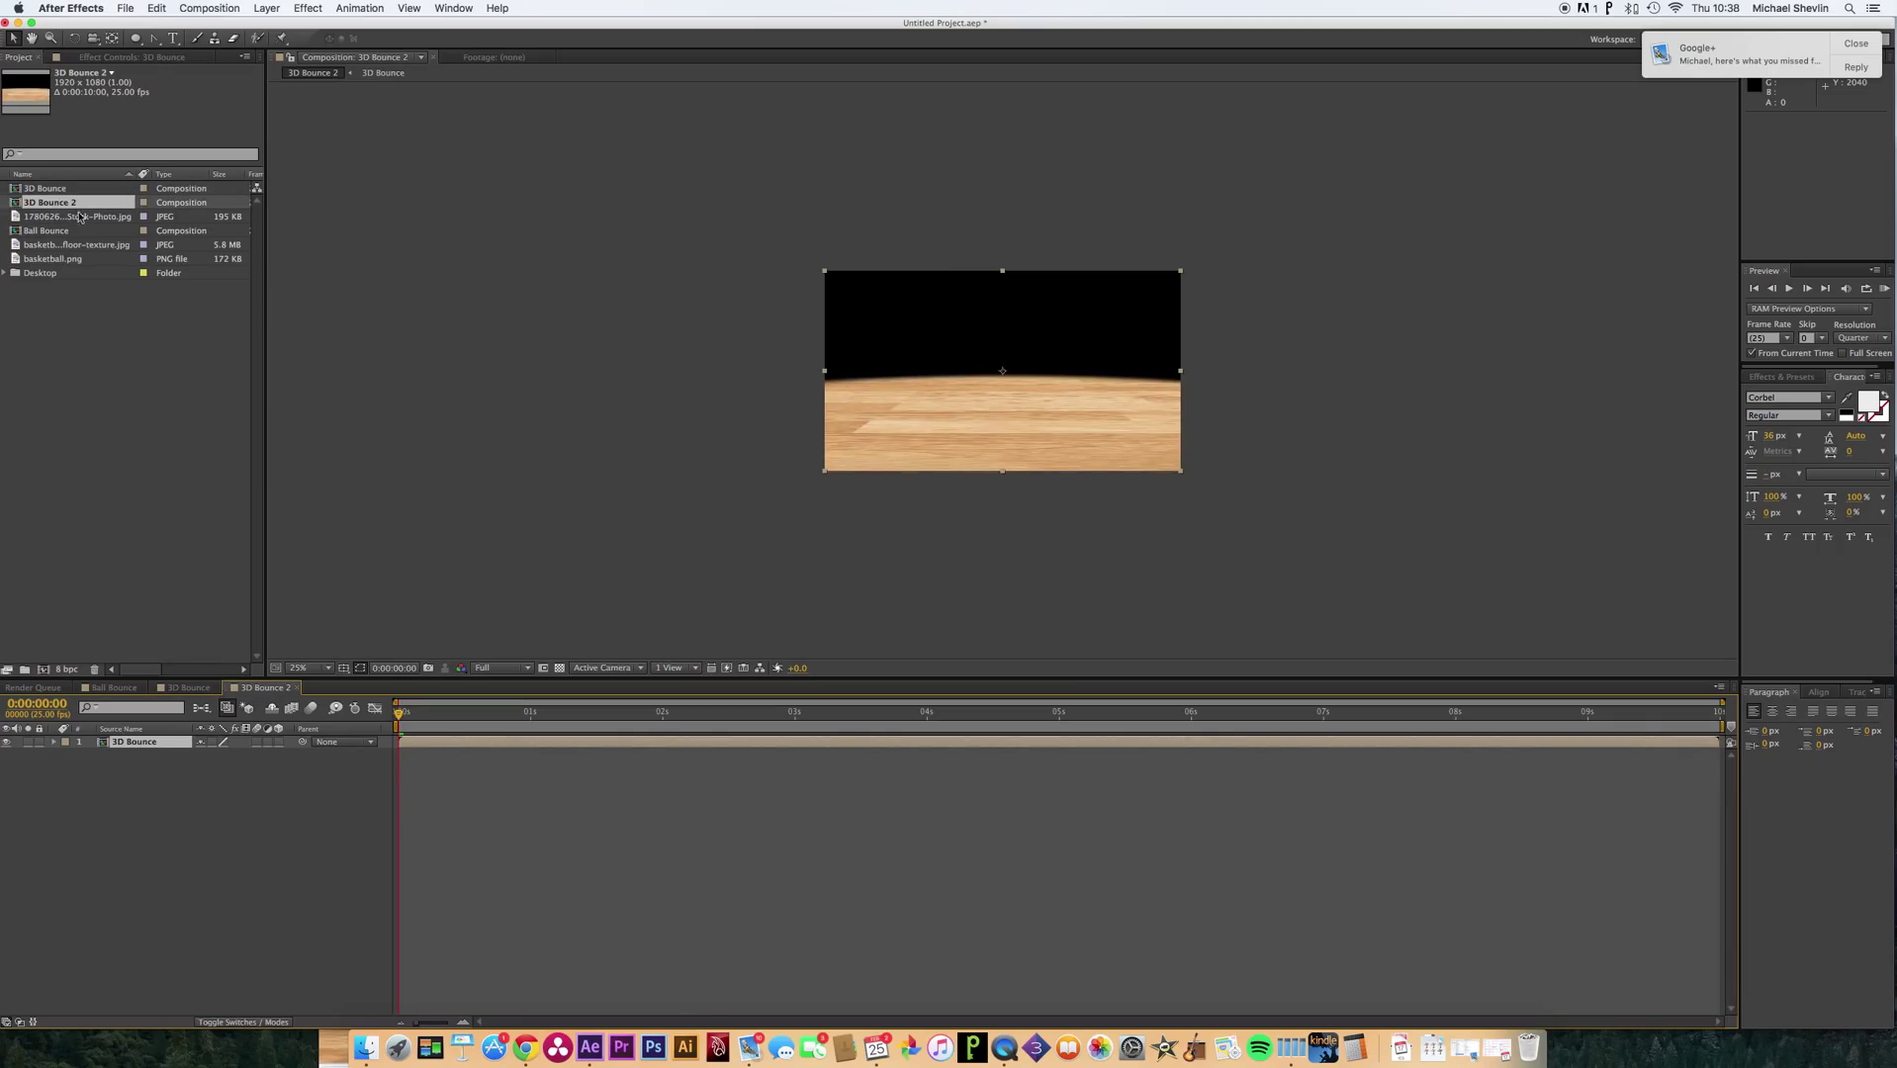
Move the camera and floor texture layers out of the 3D Bounce composition into the 3D Bounce 2 composition.
click(50, 190)
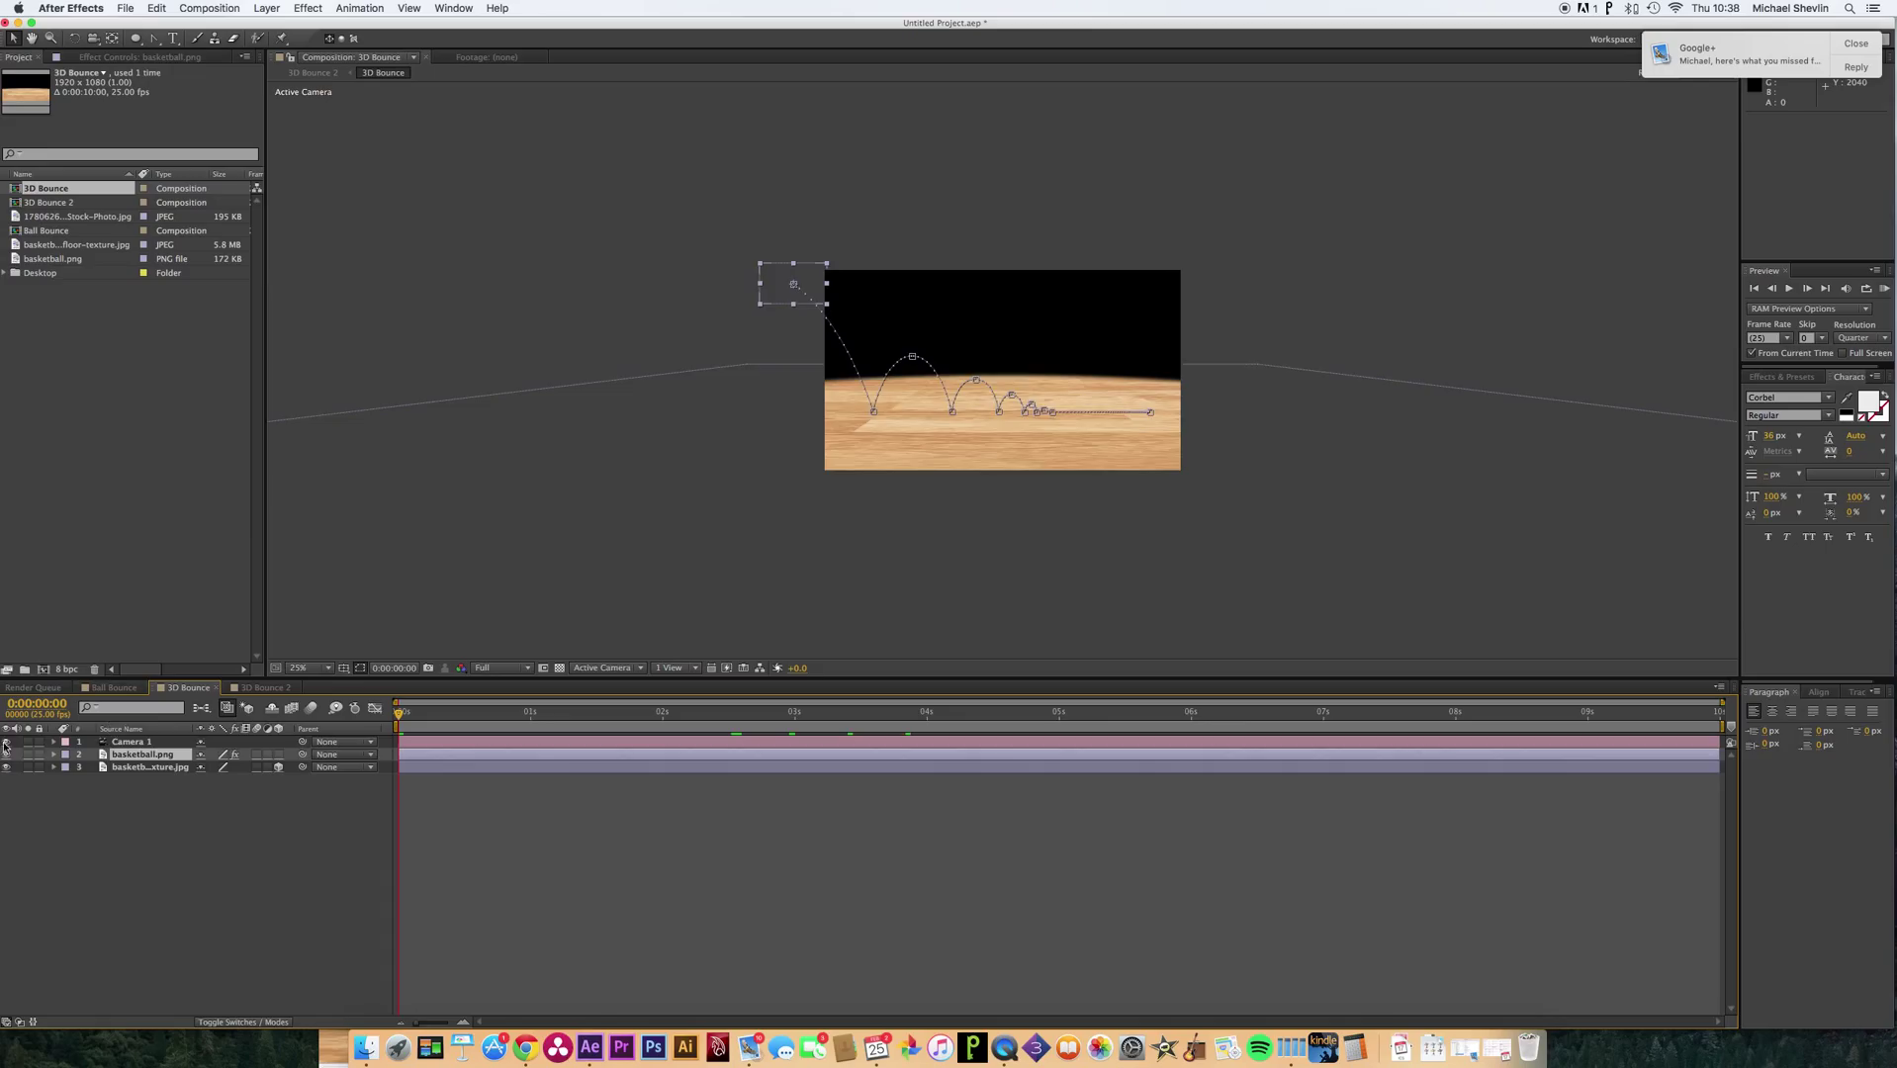
click(130, 743)
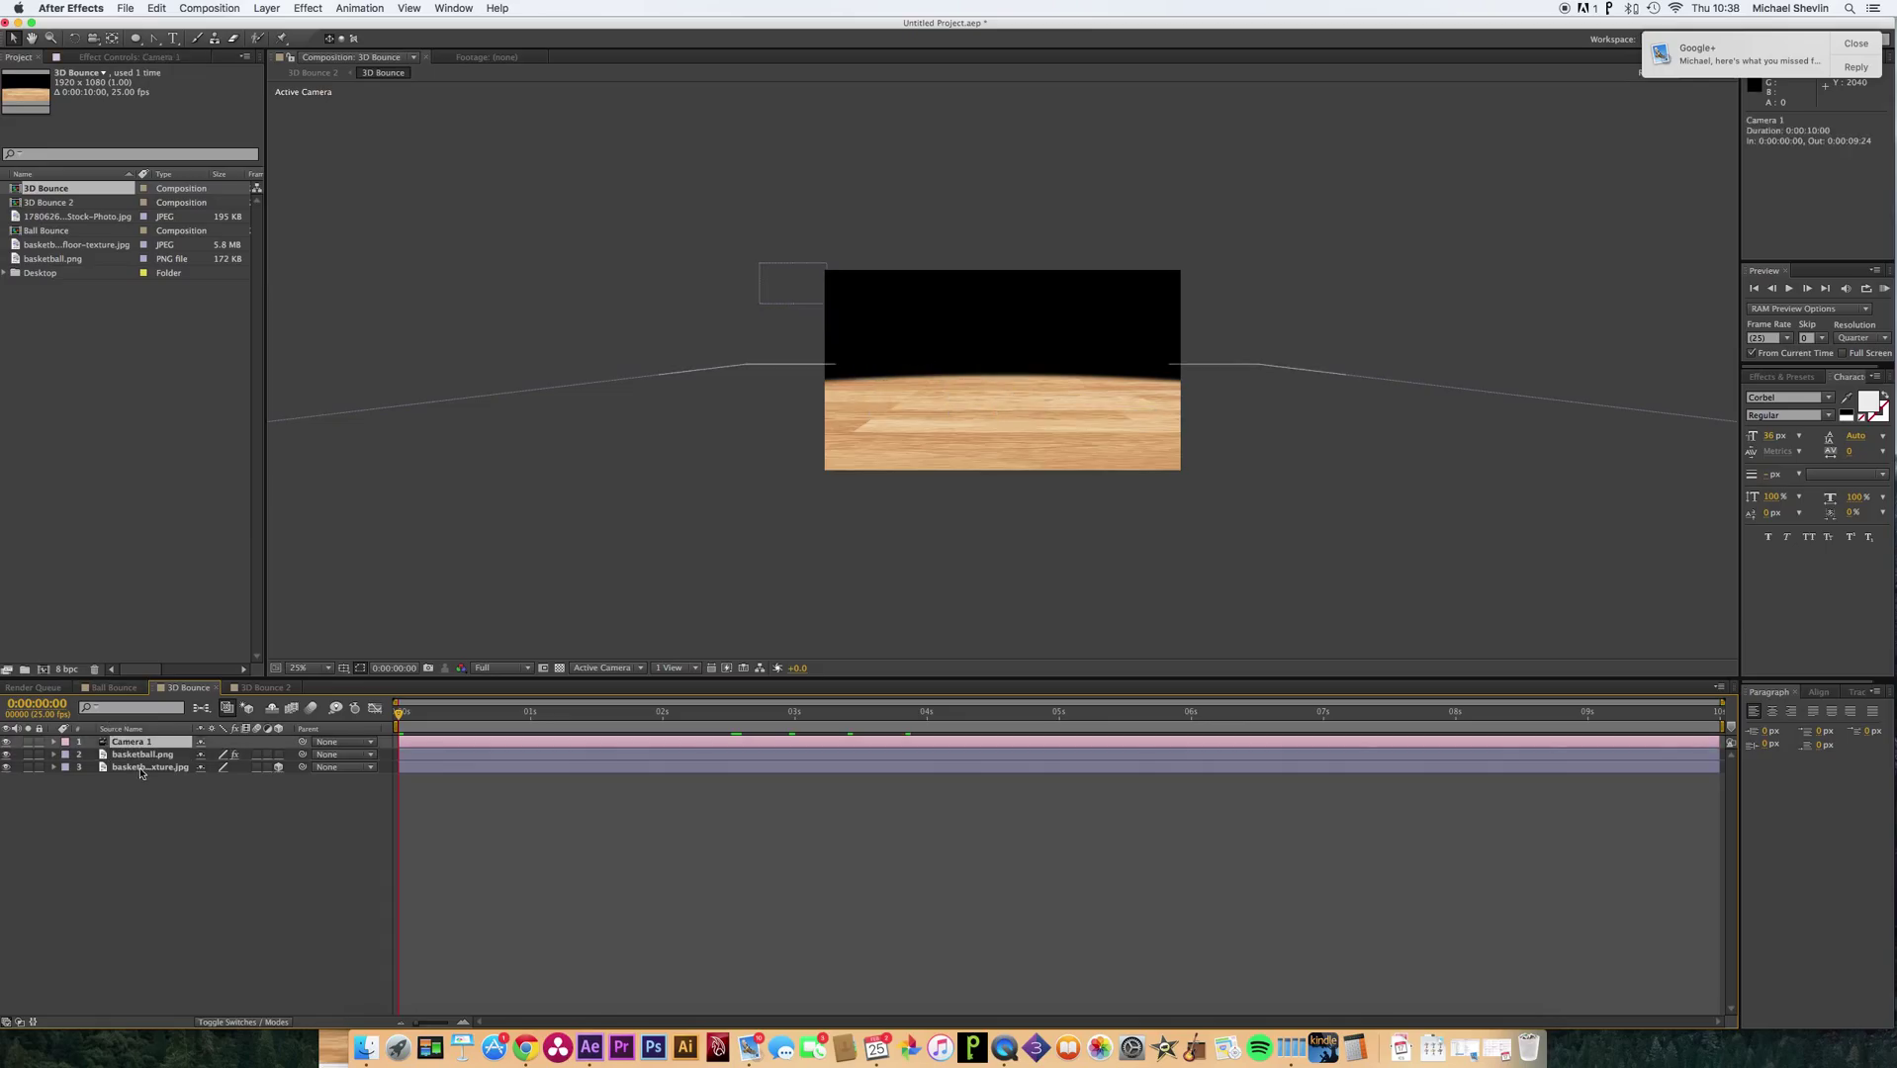
super+click(141, 767)
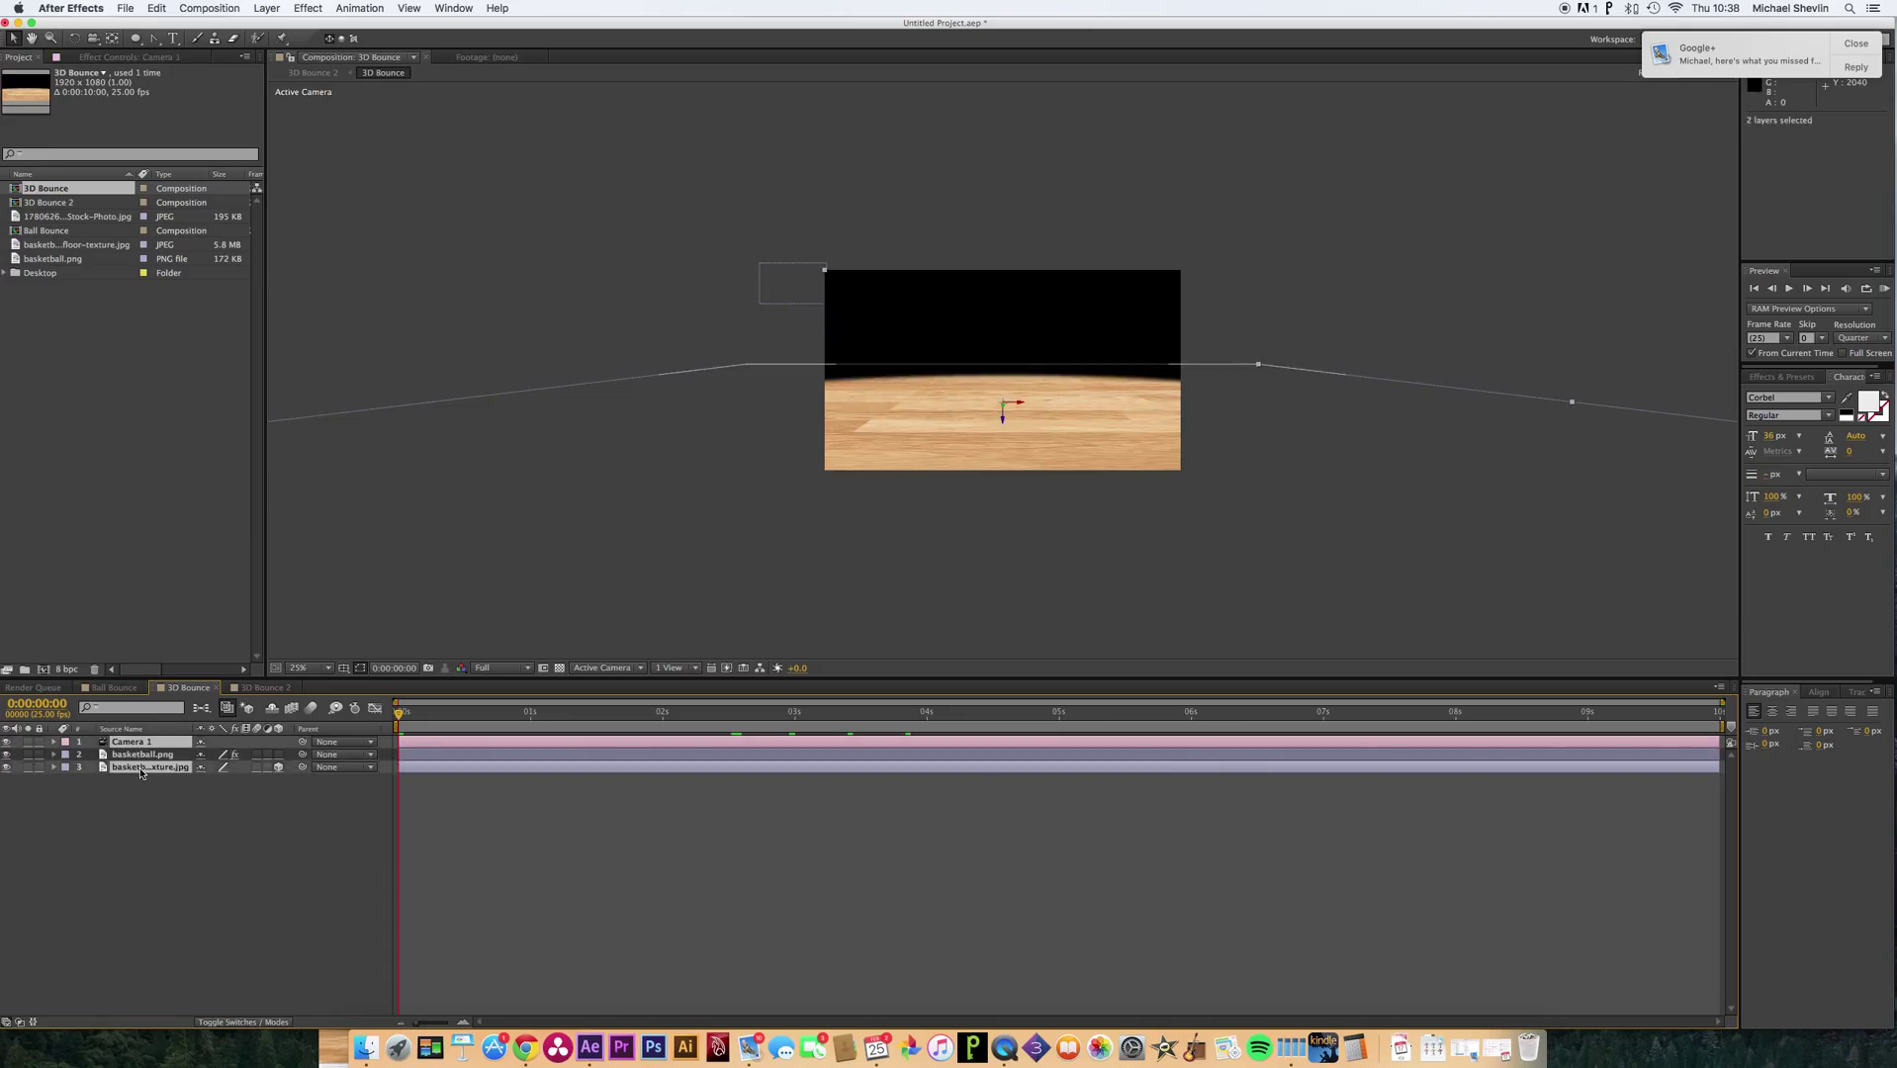
key(super+x)
key(shift+Escape)
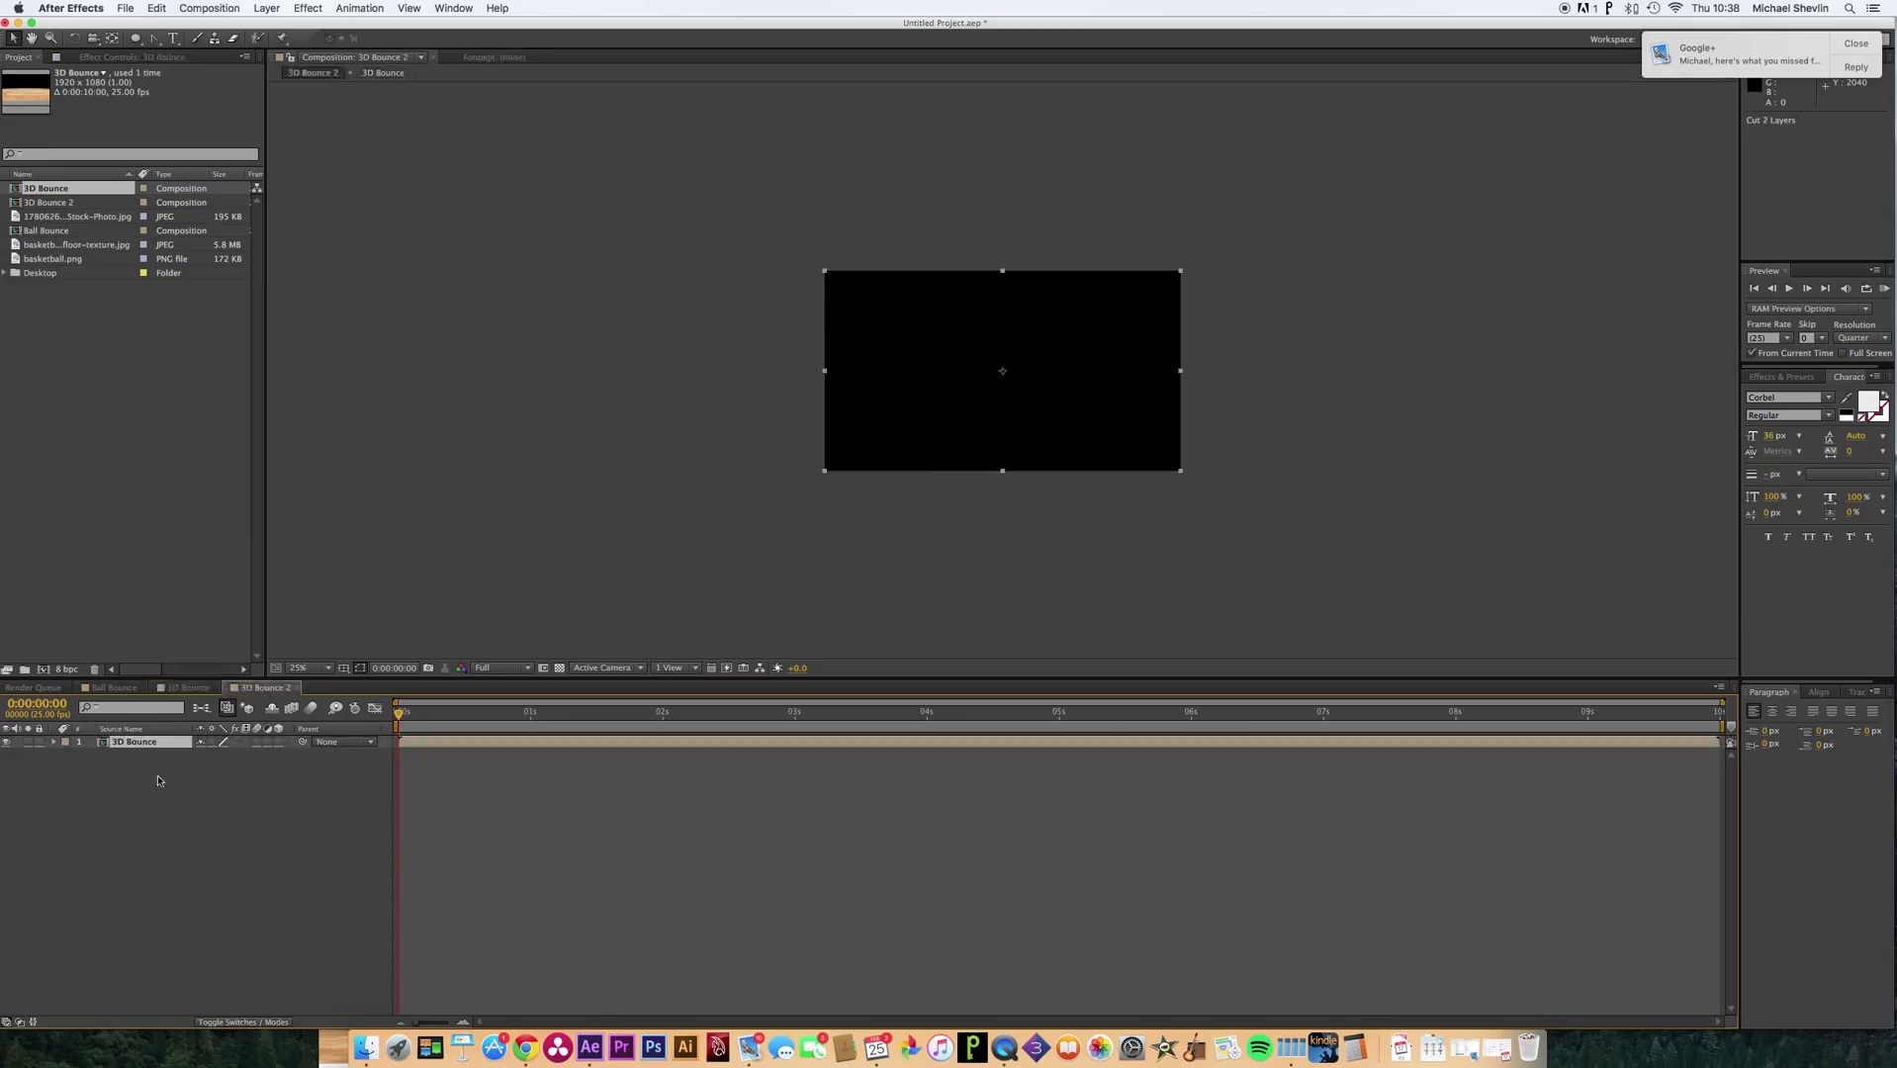
key(super+v)
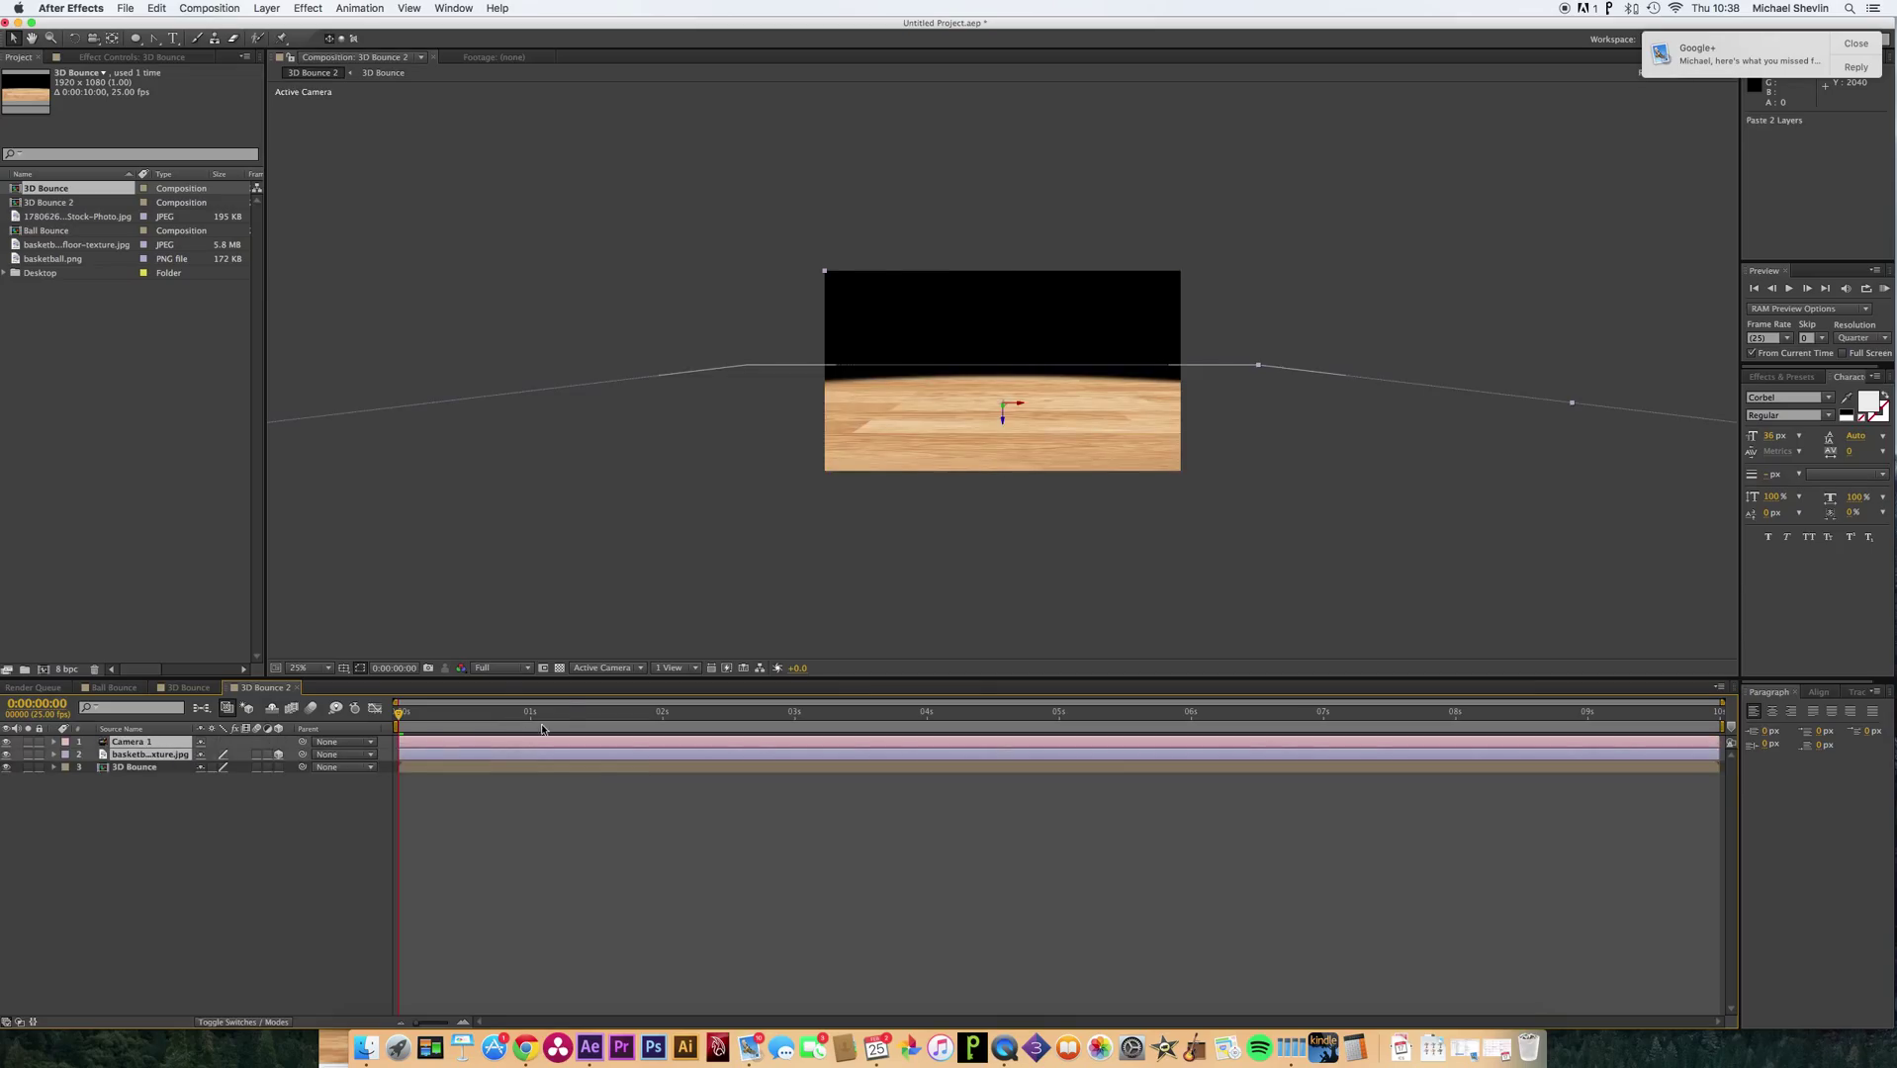
Place the nested 3D Bounce layer between the camera and floor layers, and raise it to position 960, 272 at 0:00:01:17.
click(498, 717)
drag(138, 768, 139, 749)
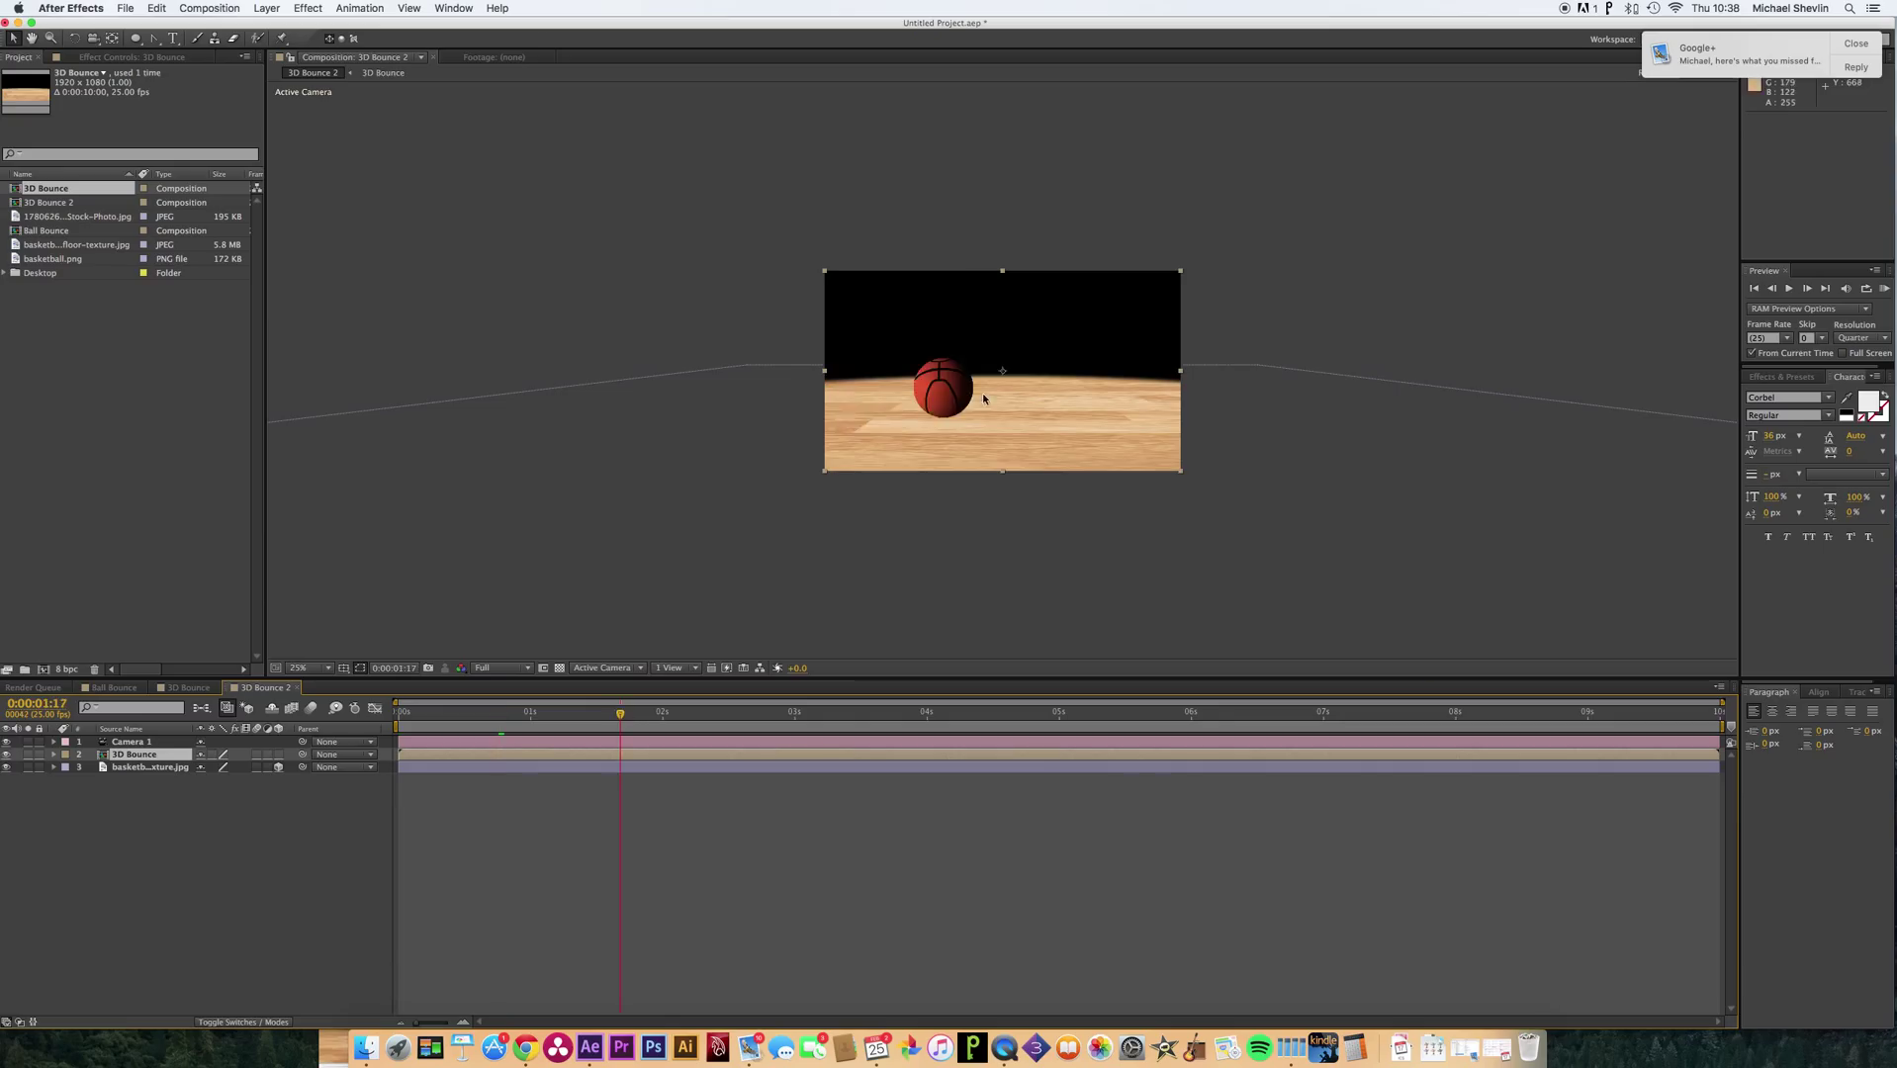
drag(984, 414, 984, 364)
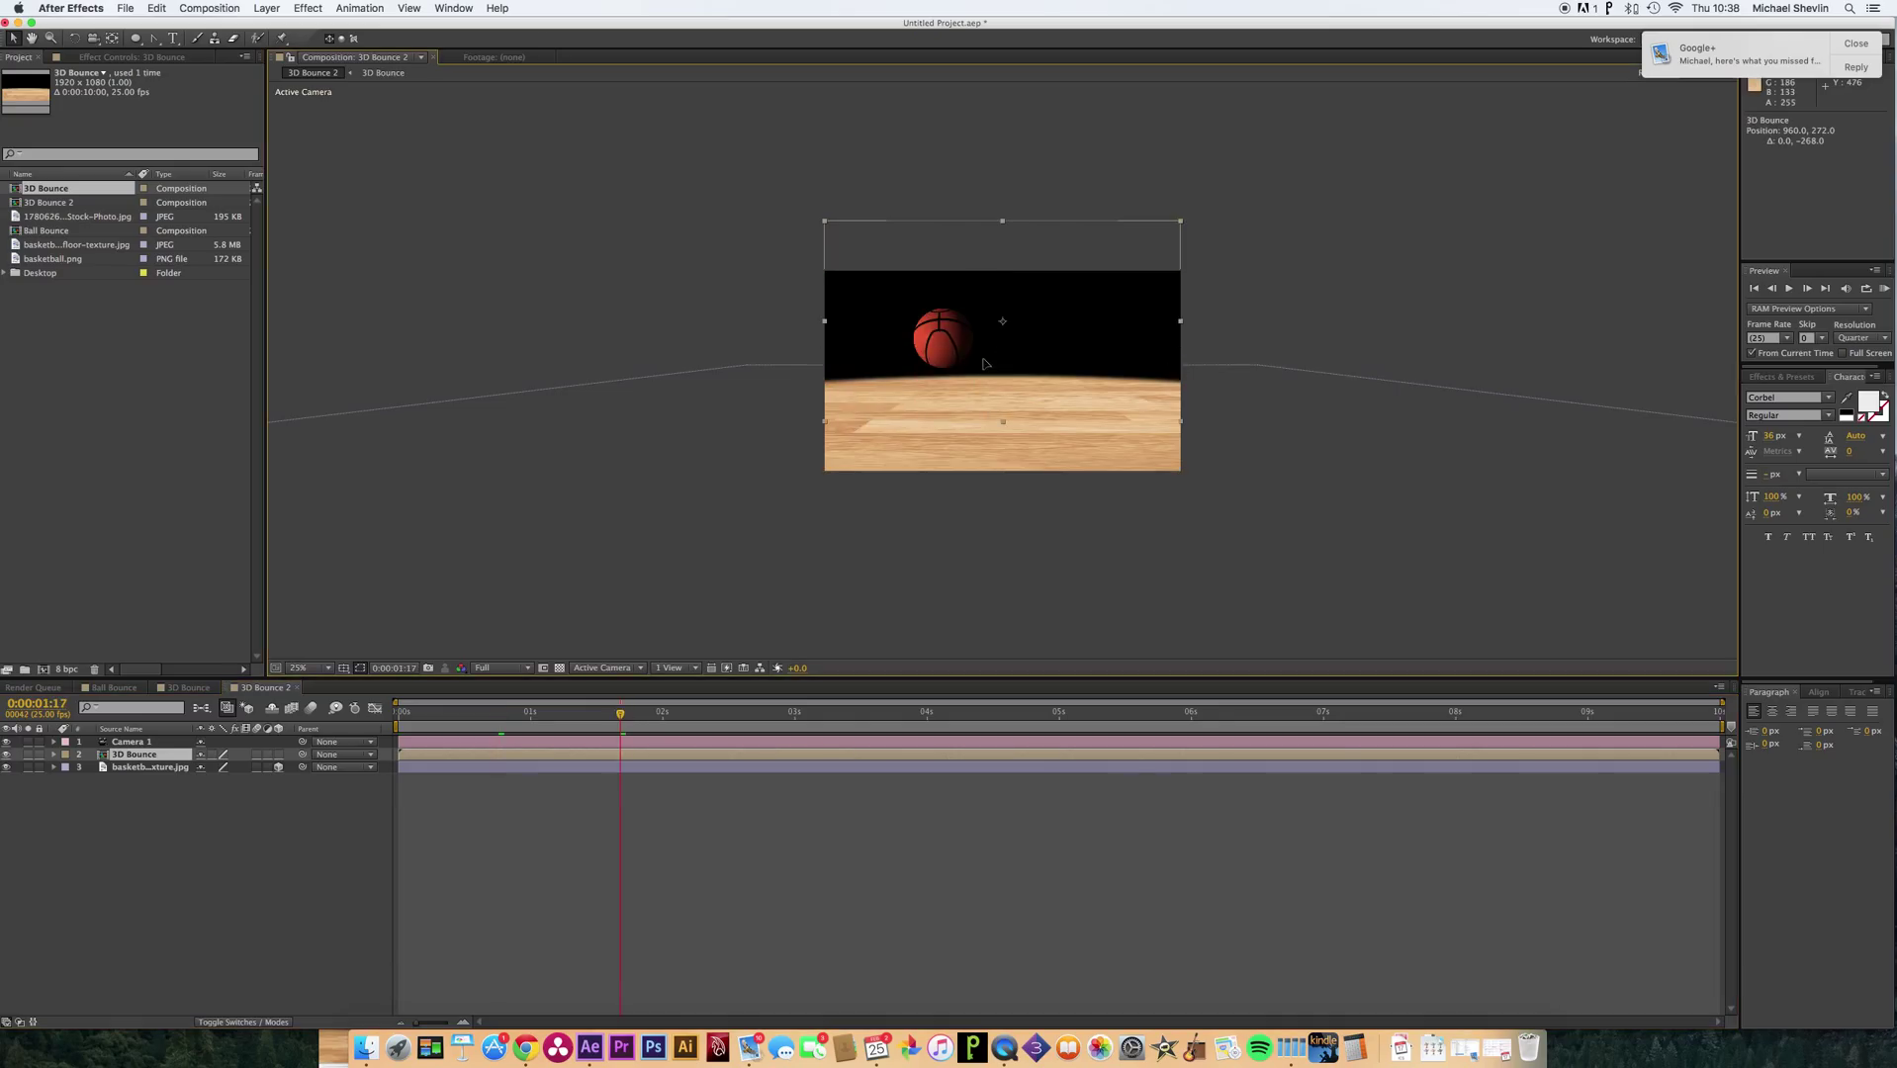
Duplicate the nested 3D Bounce layer, flip the copy vertically and move it down to position 960, 1088.
key(Return)
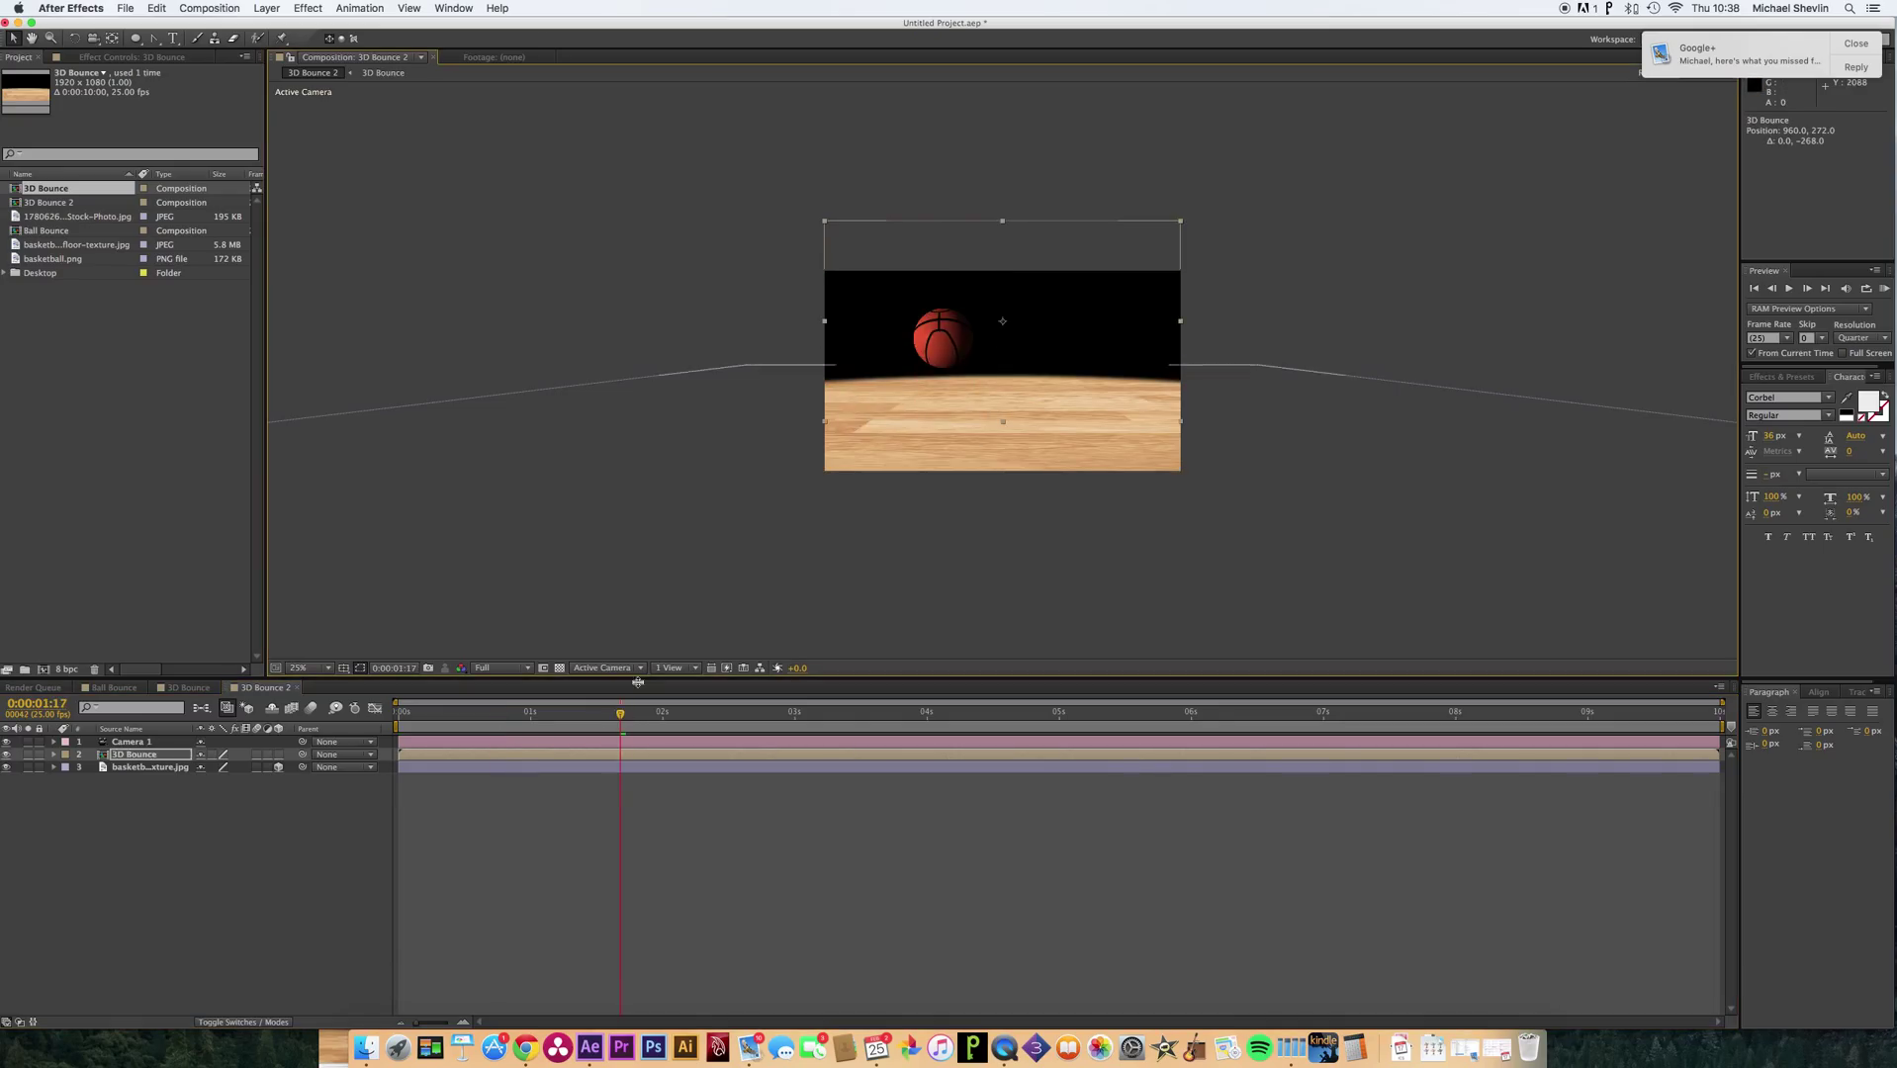
key(super+d)
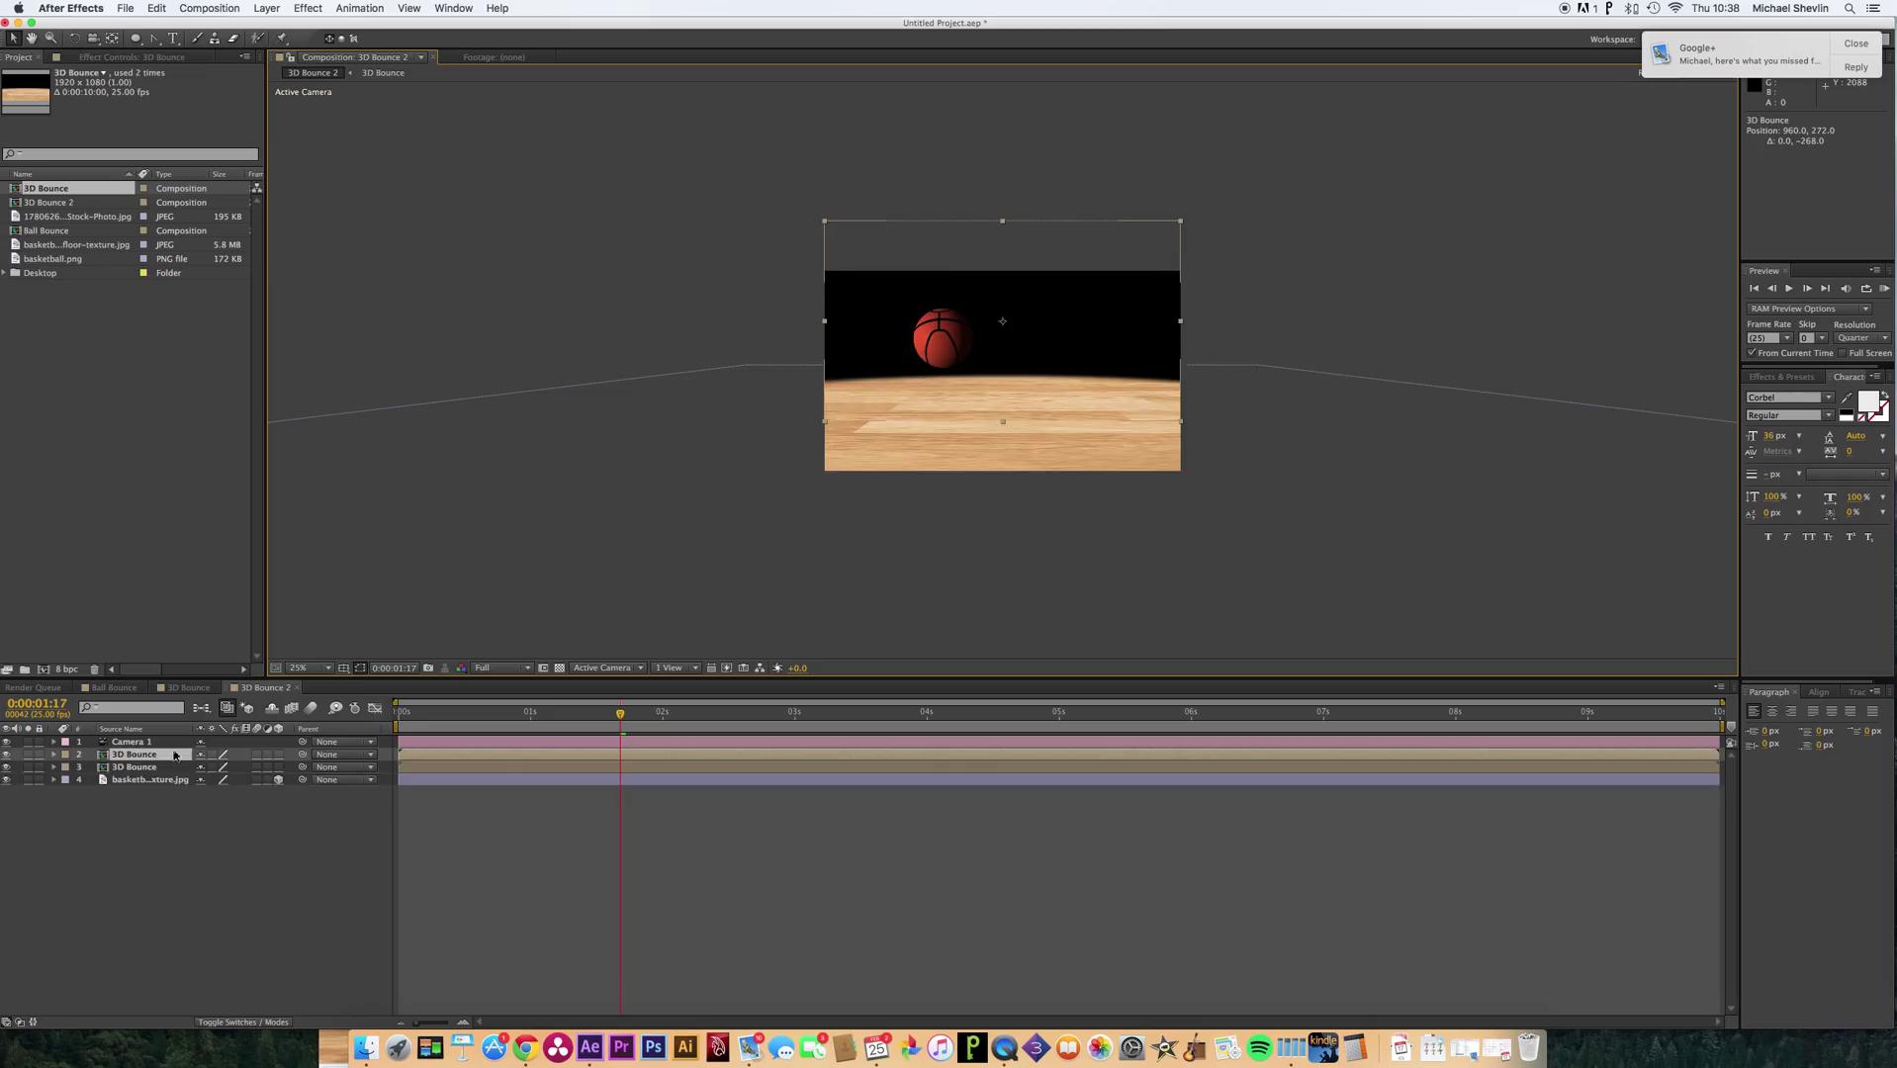
drag(1003, 231, 1001, 527)
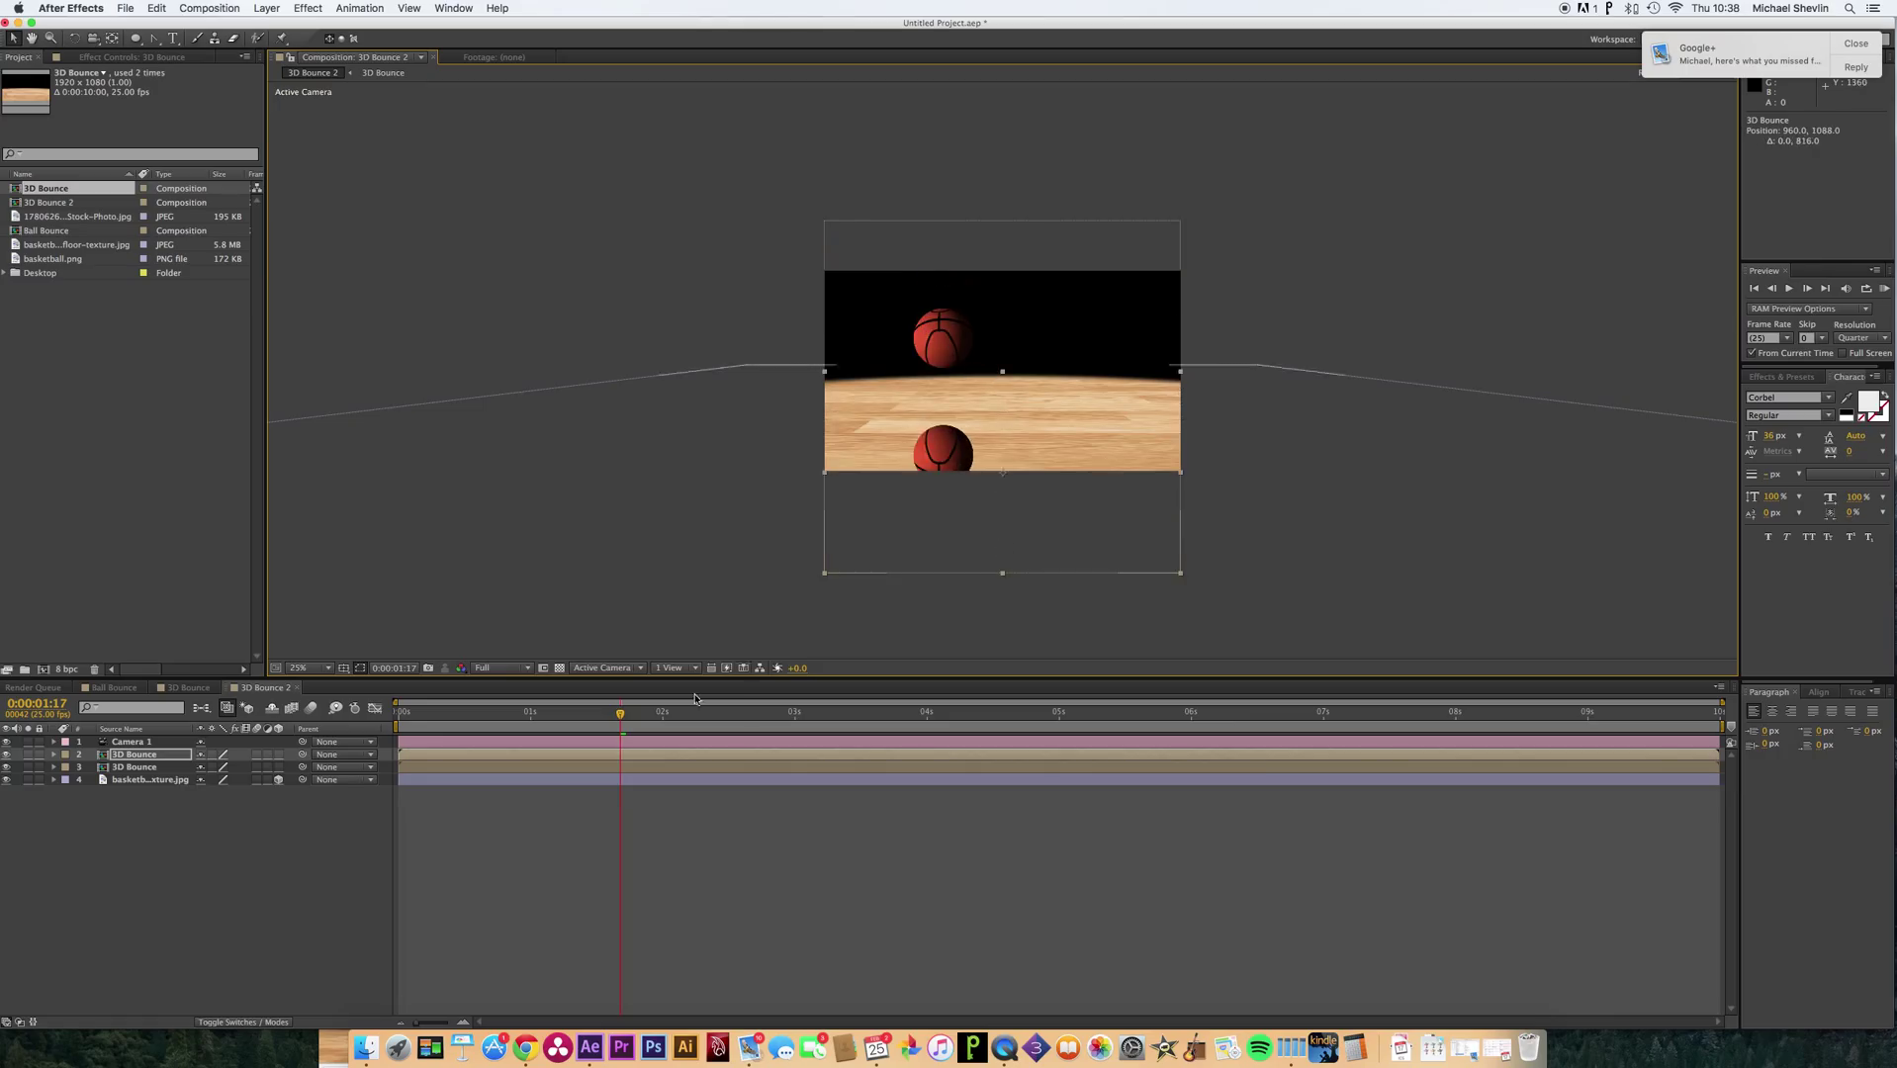
At 0:00:07:17, nudge the flipped copy up to position 960, 1040 so that its ball meets the upper ball.
click(853, 715)
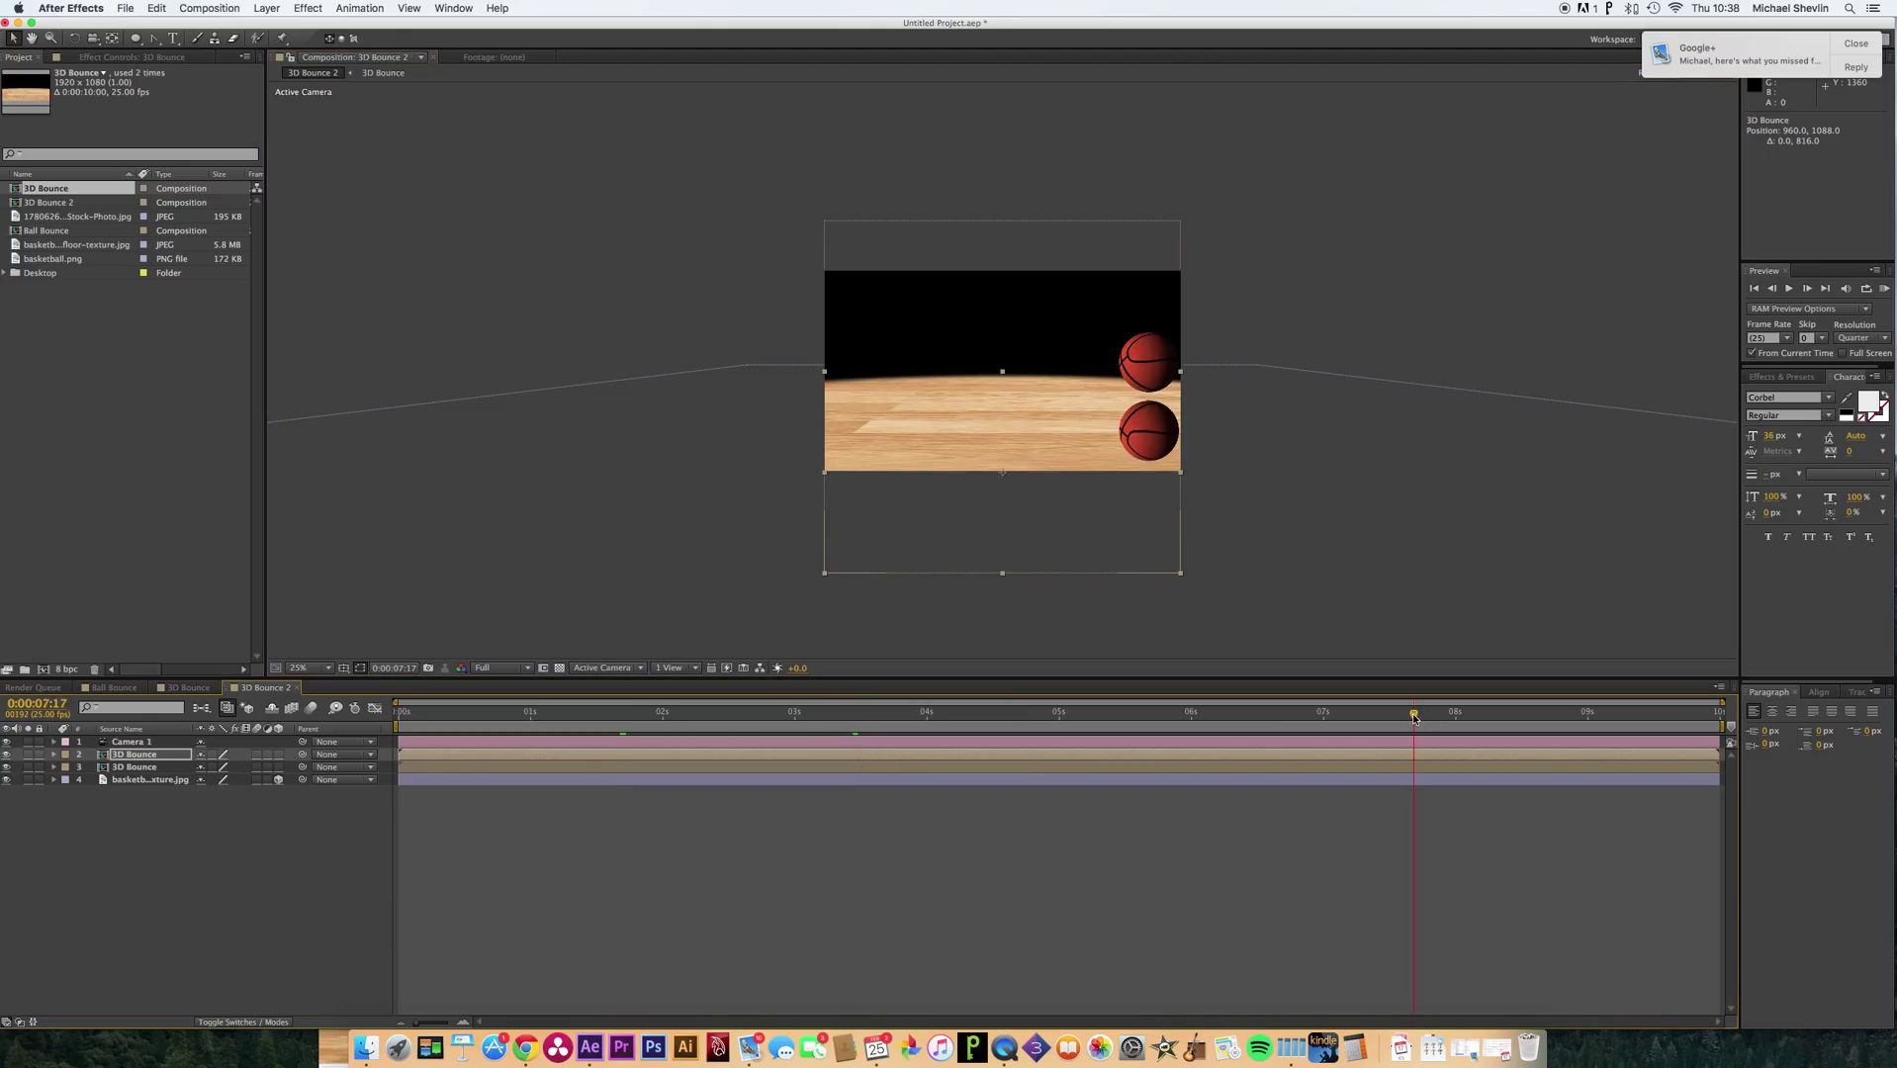
key(shift+Up)
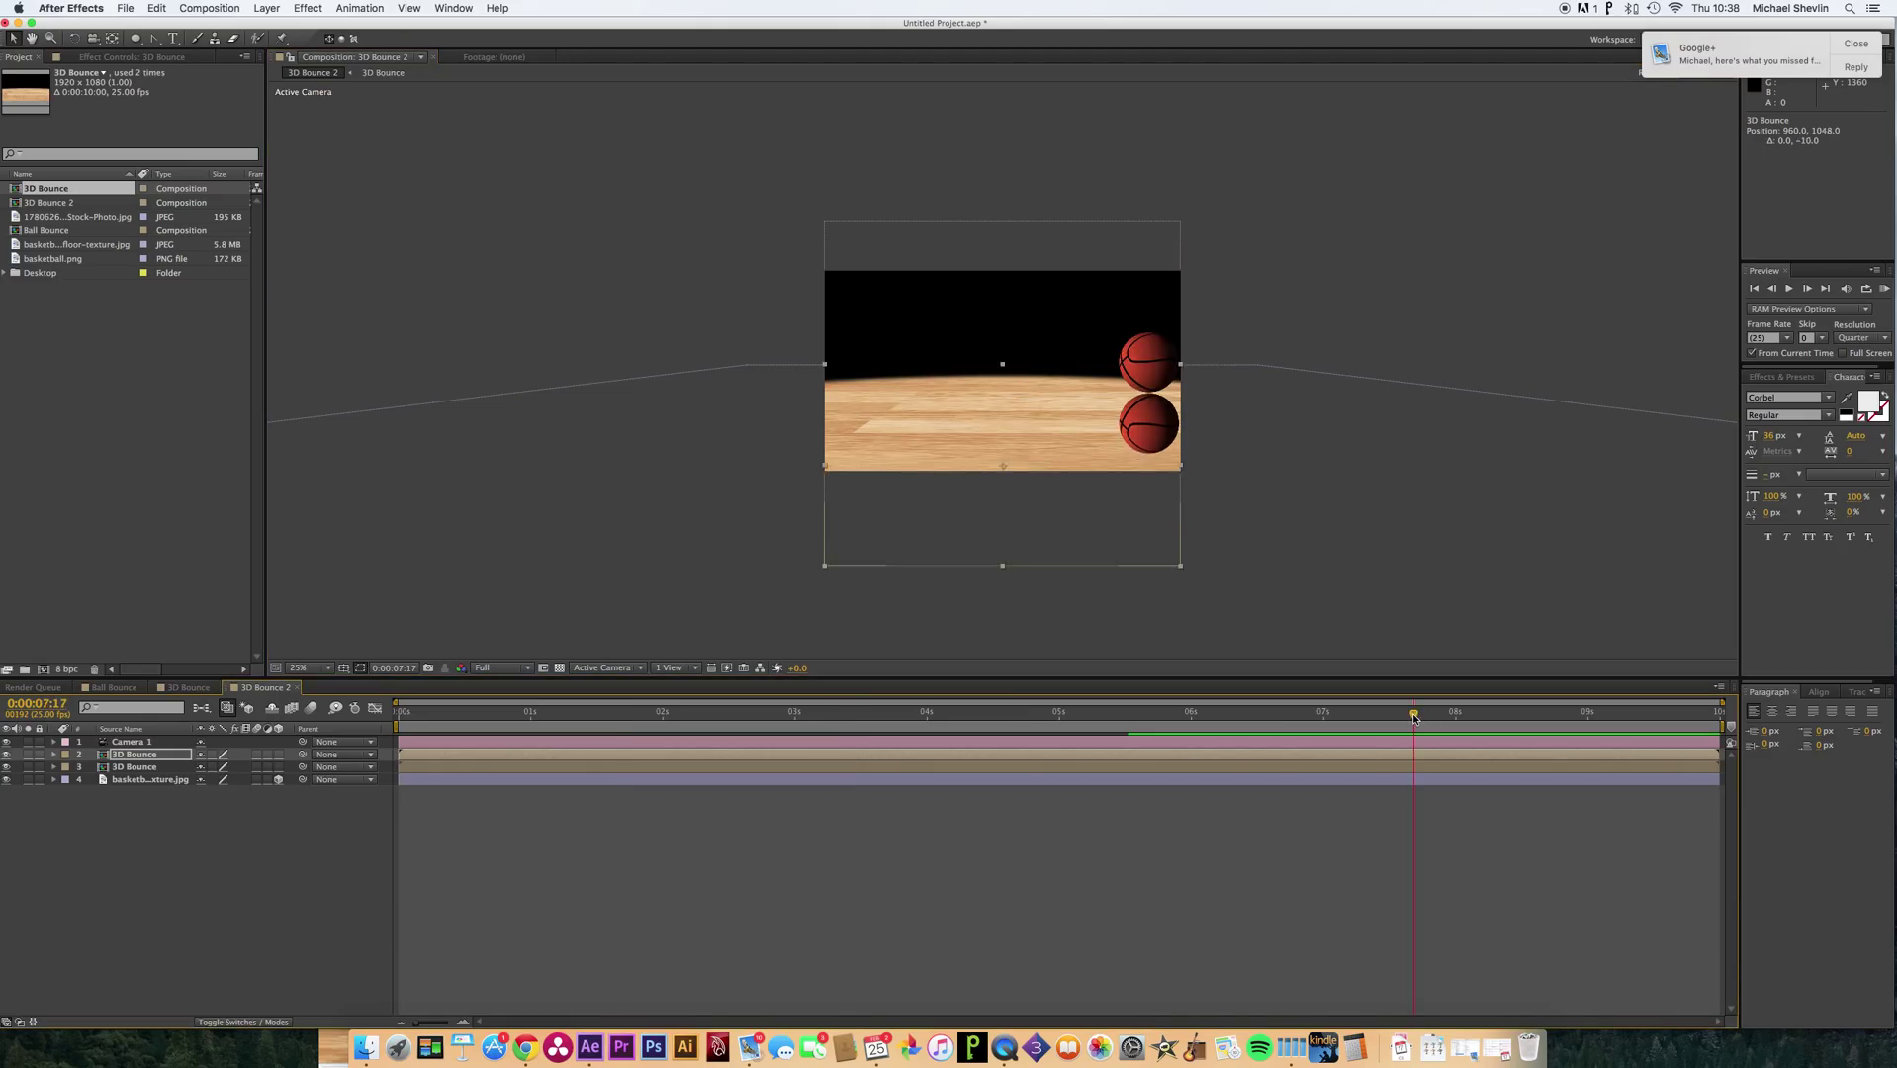
key(Up)
key(Up)
key(Up)
key(Up)
key(Up)
key(Up)
key(Up)
key(Up)
scroll(1169, 366, up, 1)
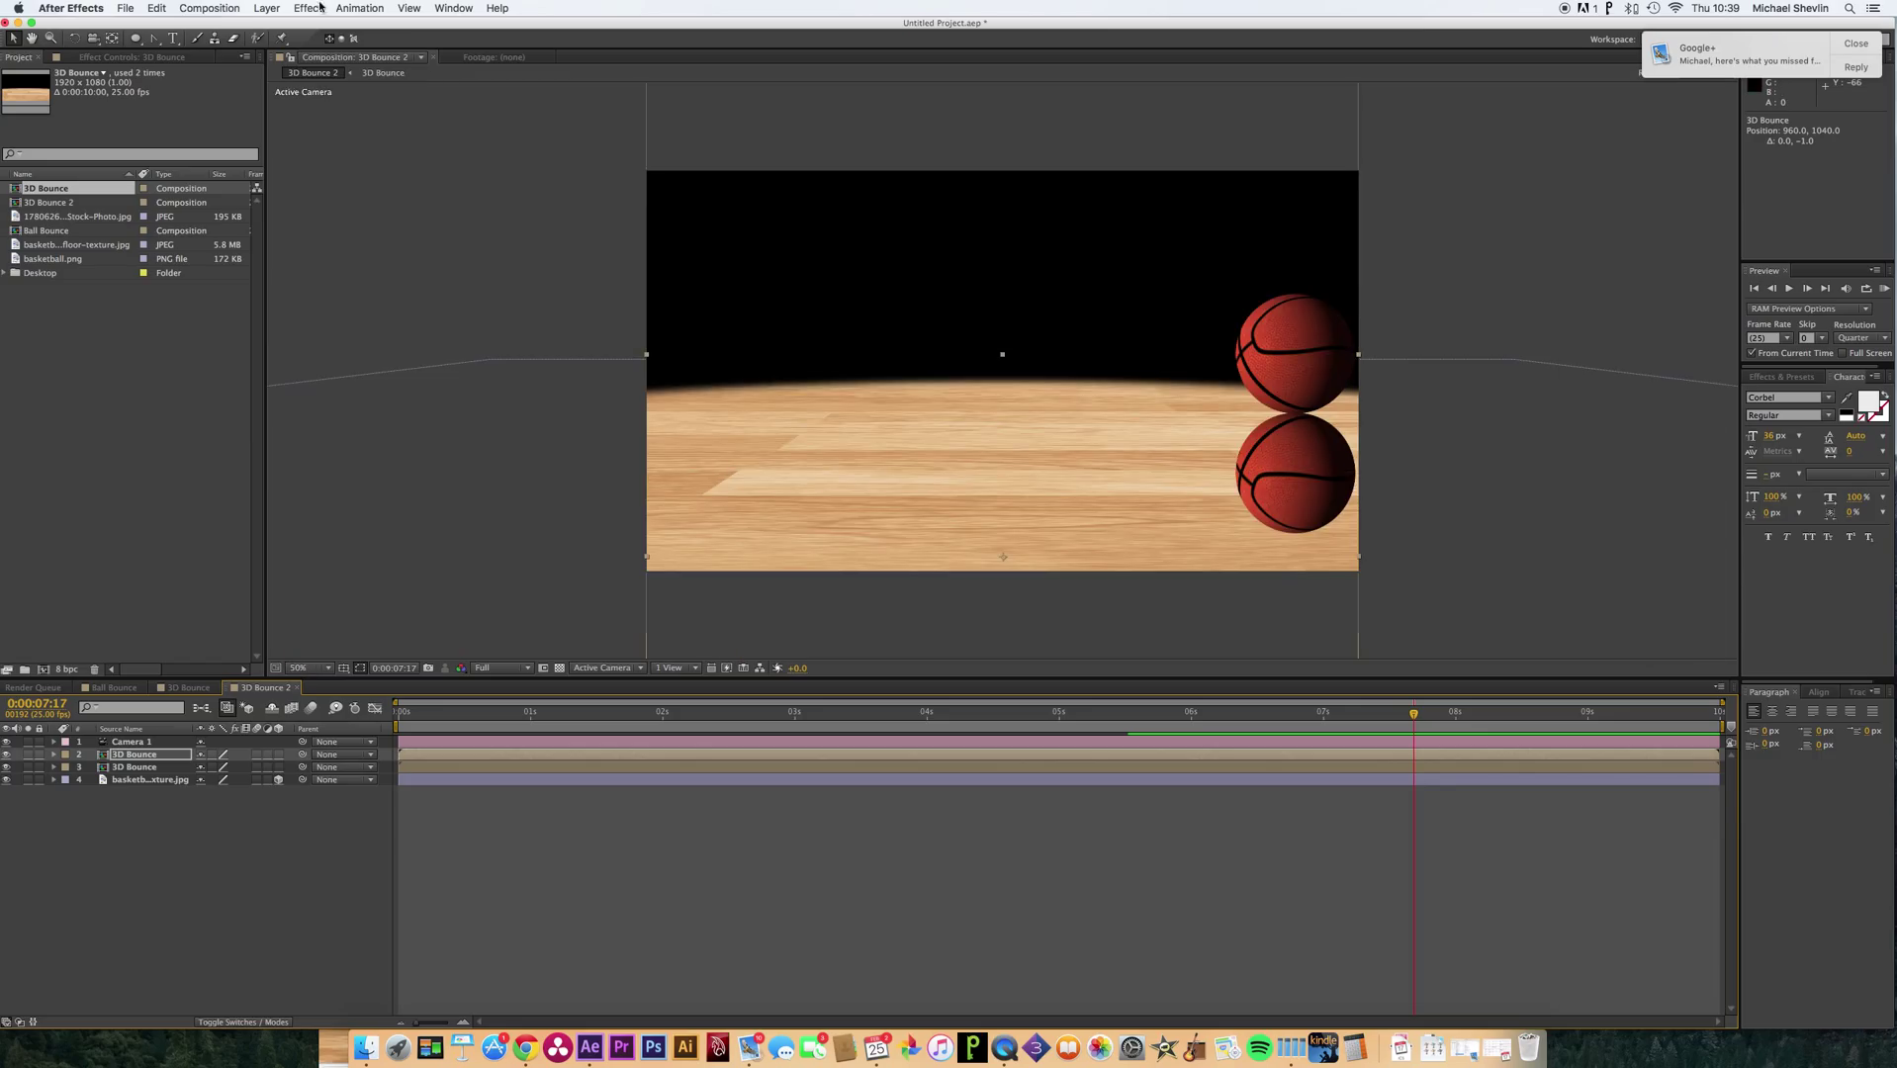
Apply a Linear Wipe to the flipped copy with 80% transition completion, a 177° wipe angle and a feather of about 169.
click(310, 8)
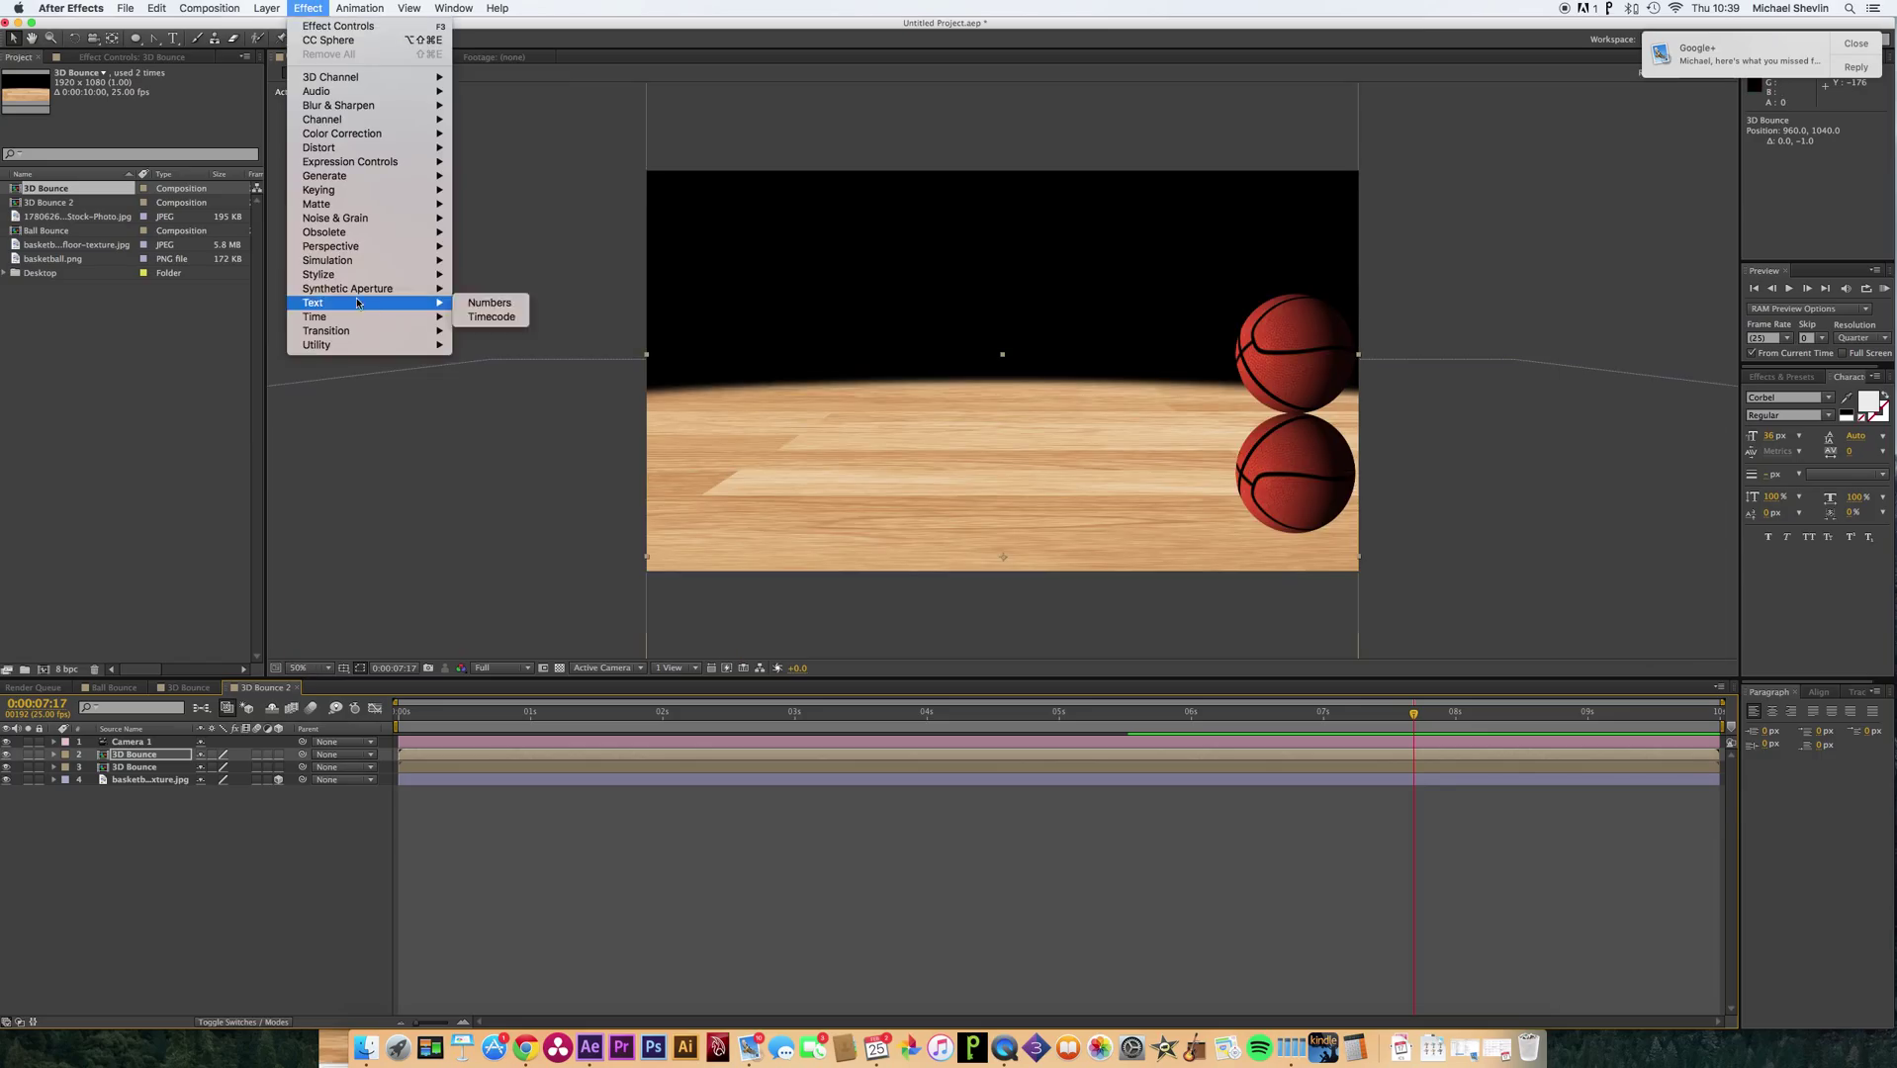
mouse_move(348, 277)
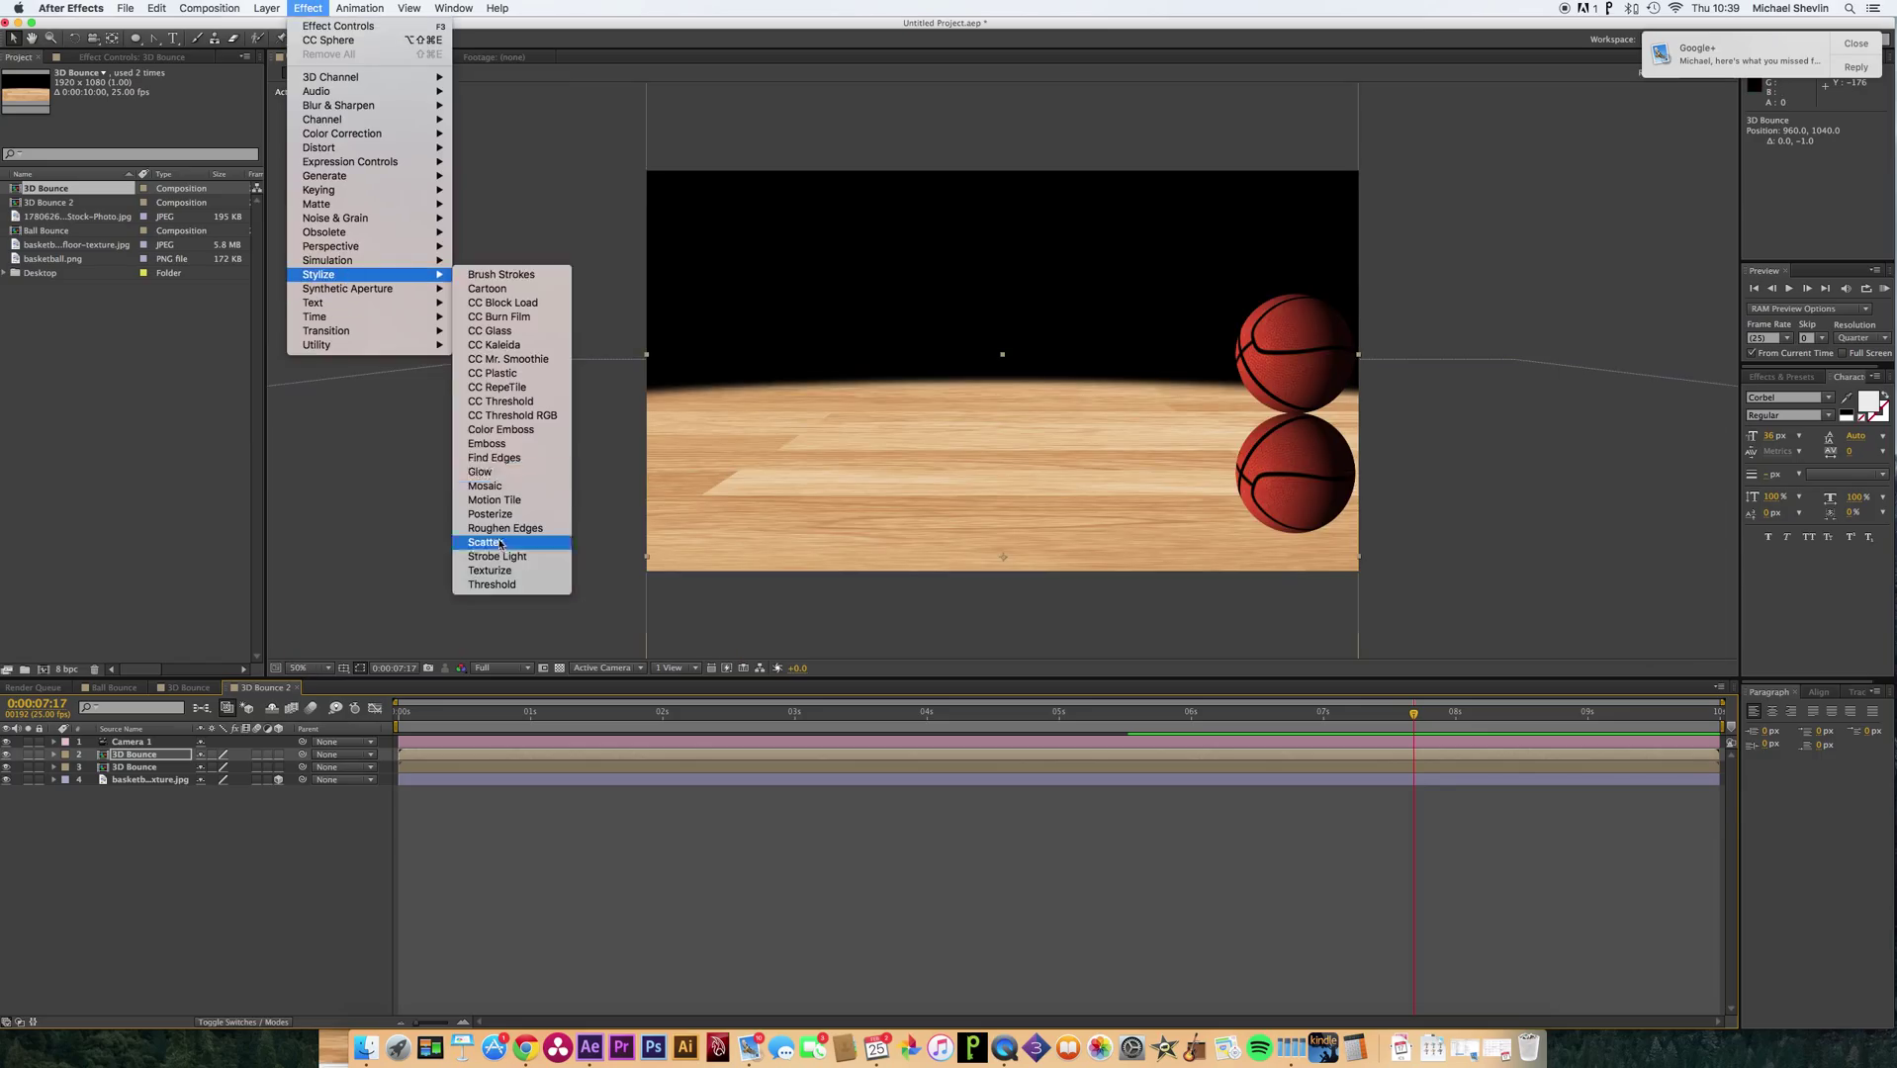
mouse_move(336, 330)
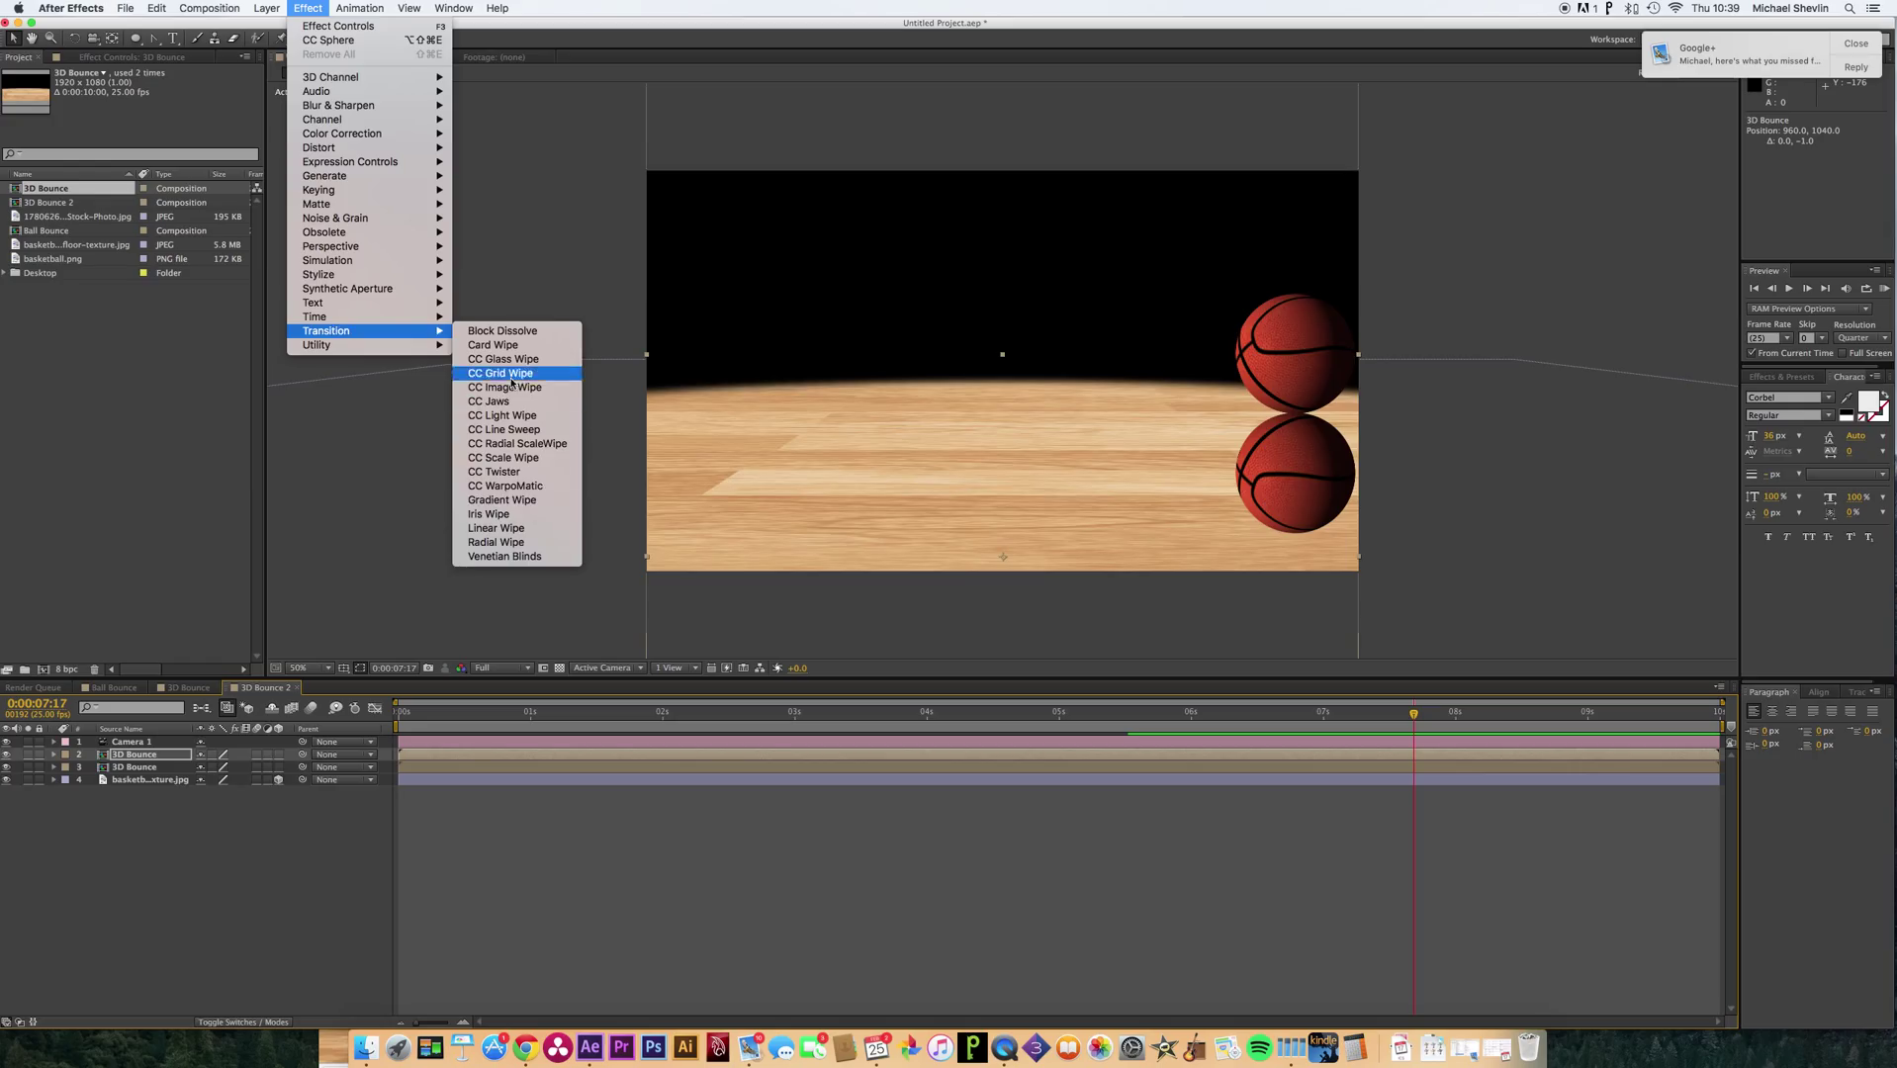
click(515, 528)
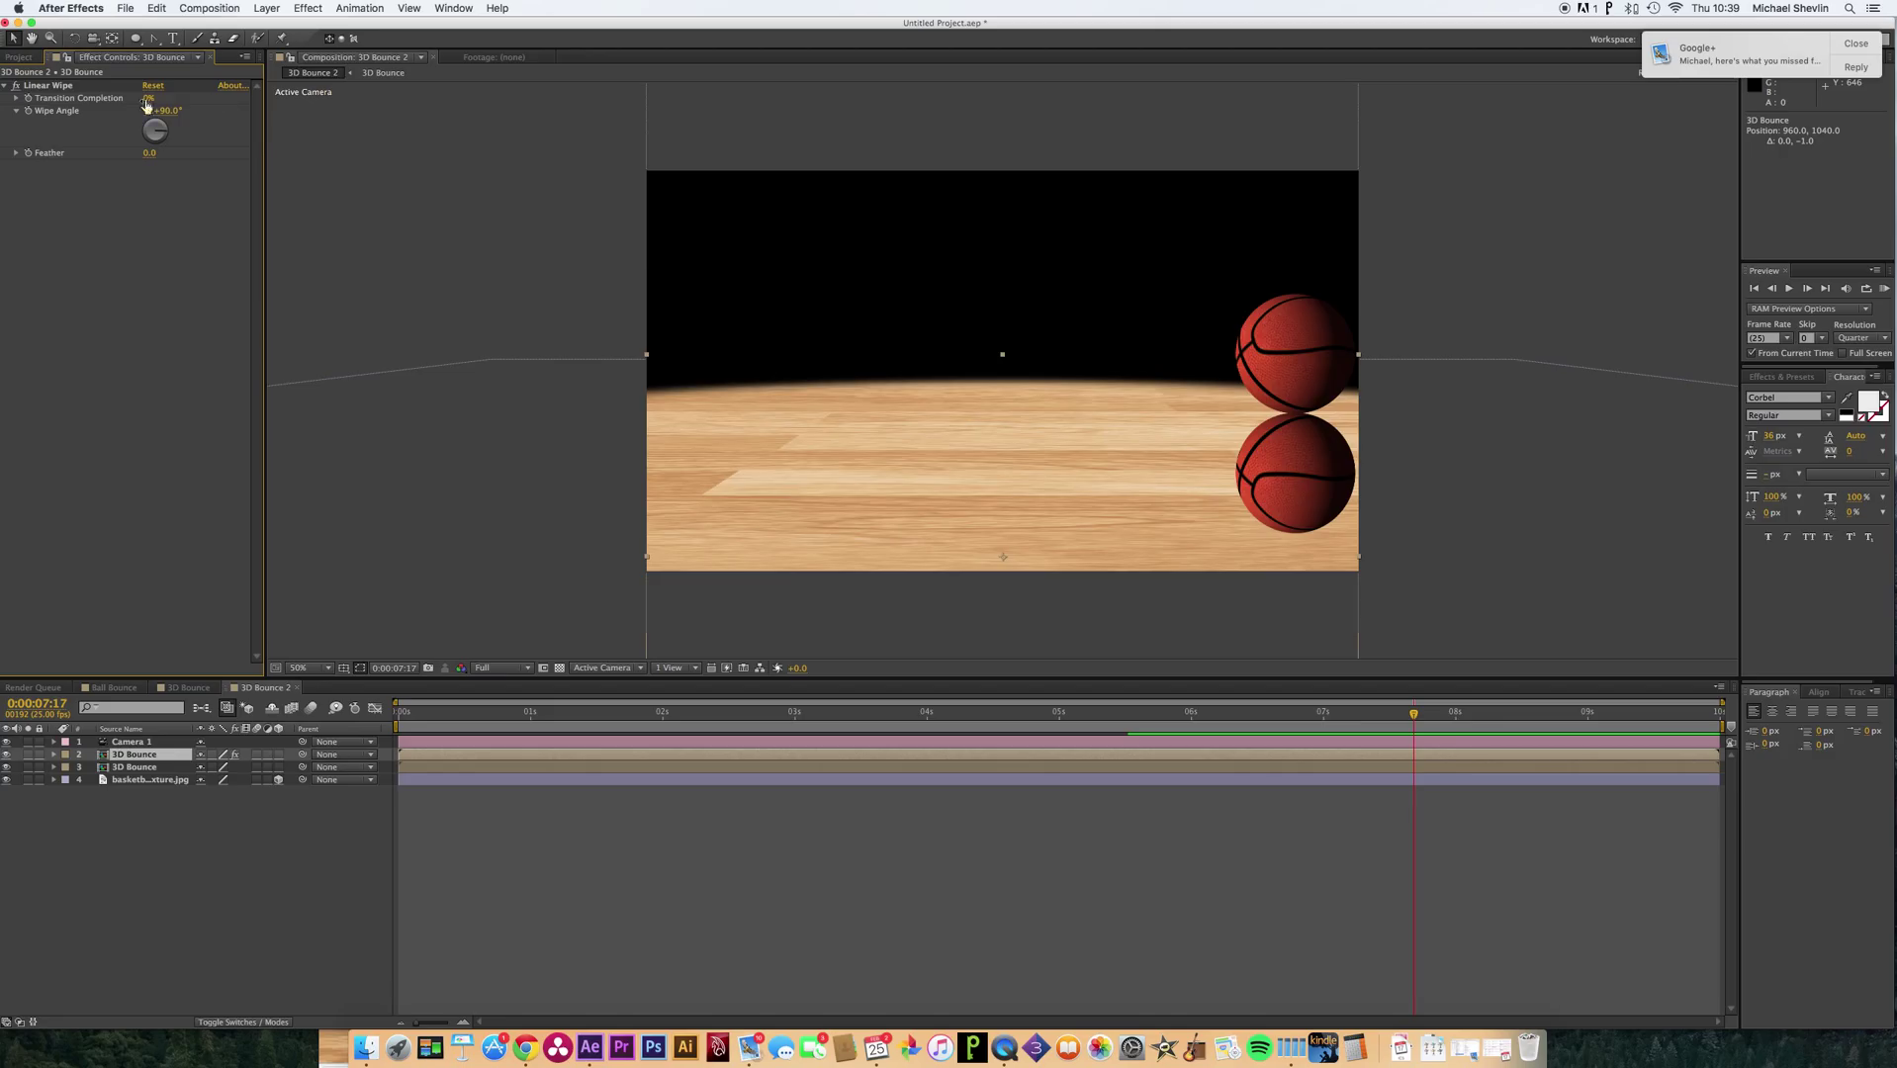
mouse_move(148, 98)
mouse_down()
mouse_move(240, 98)
mouse_move(156, 126)
mouse_up()
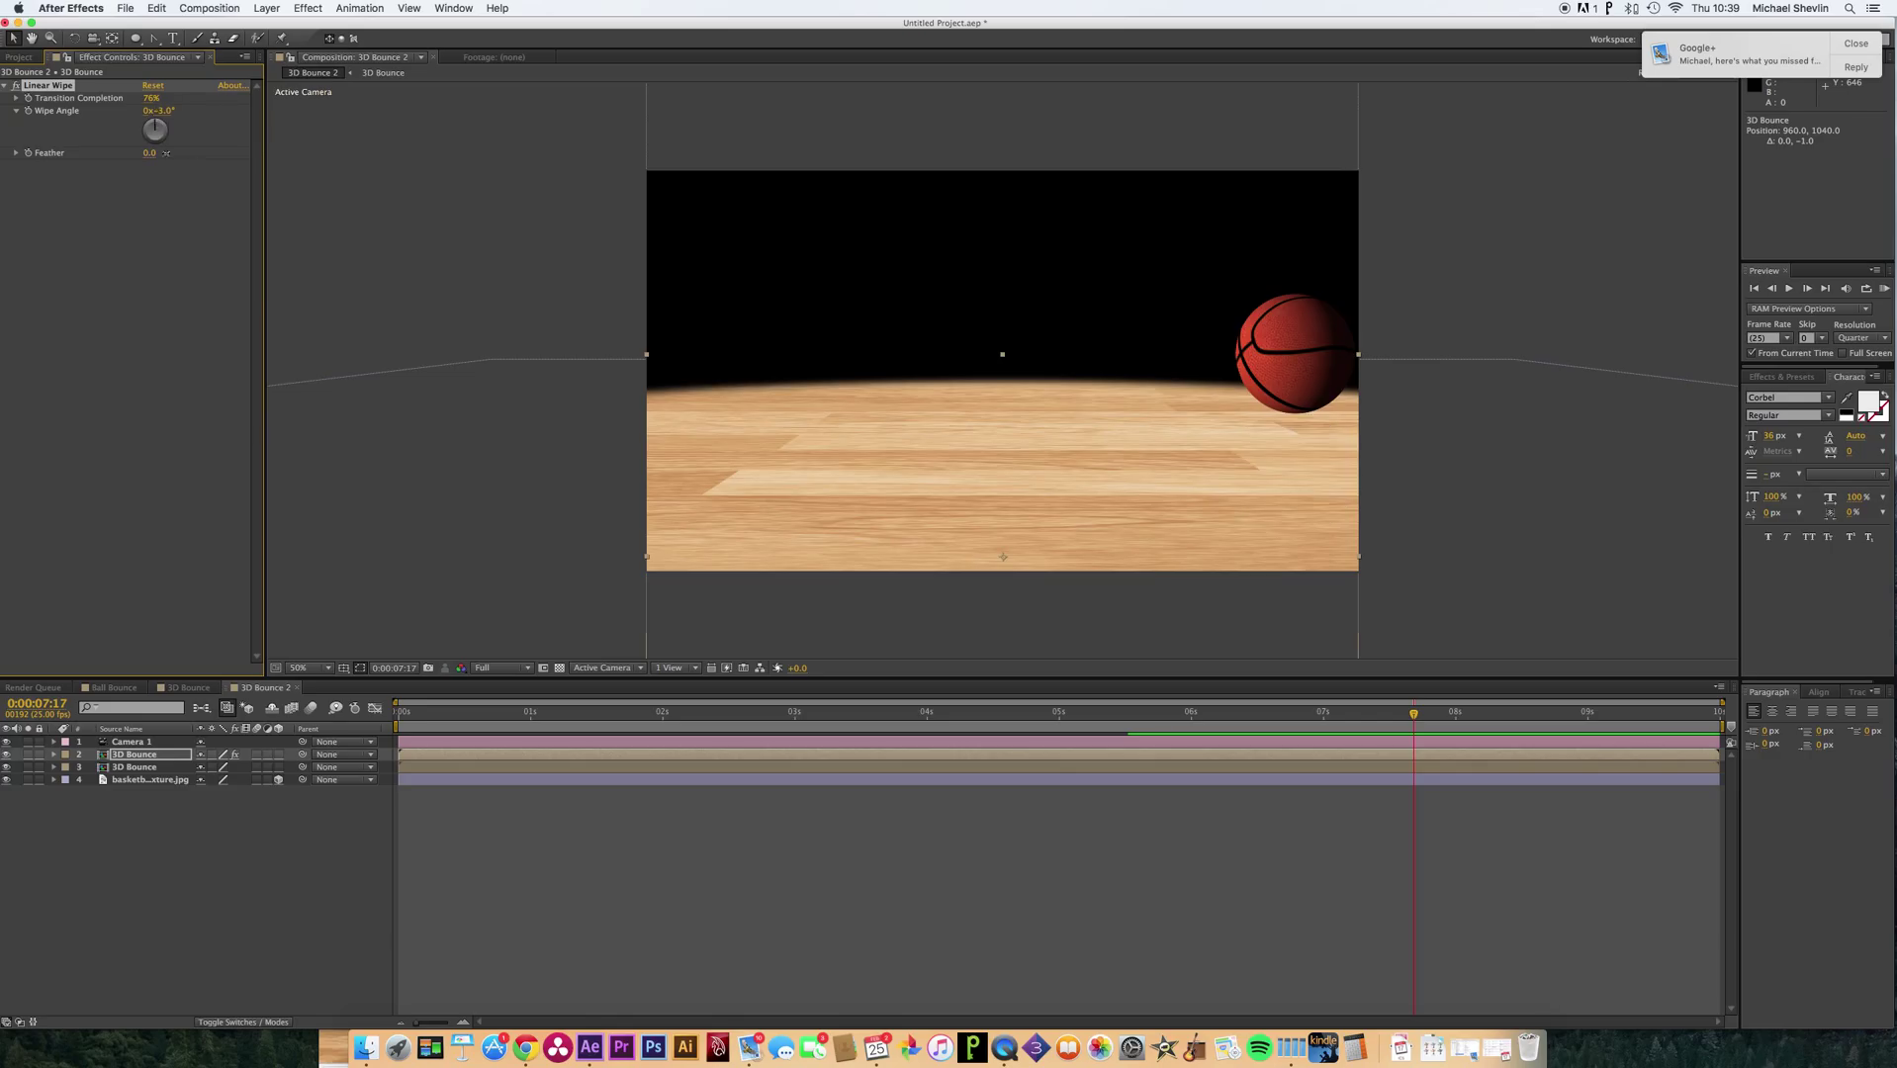
drag(240, 153, 275, 151)
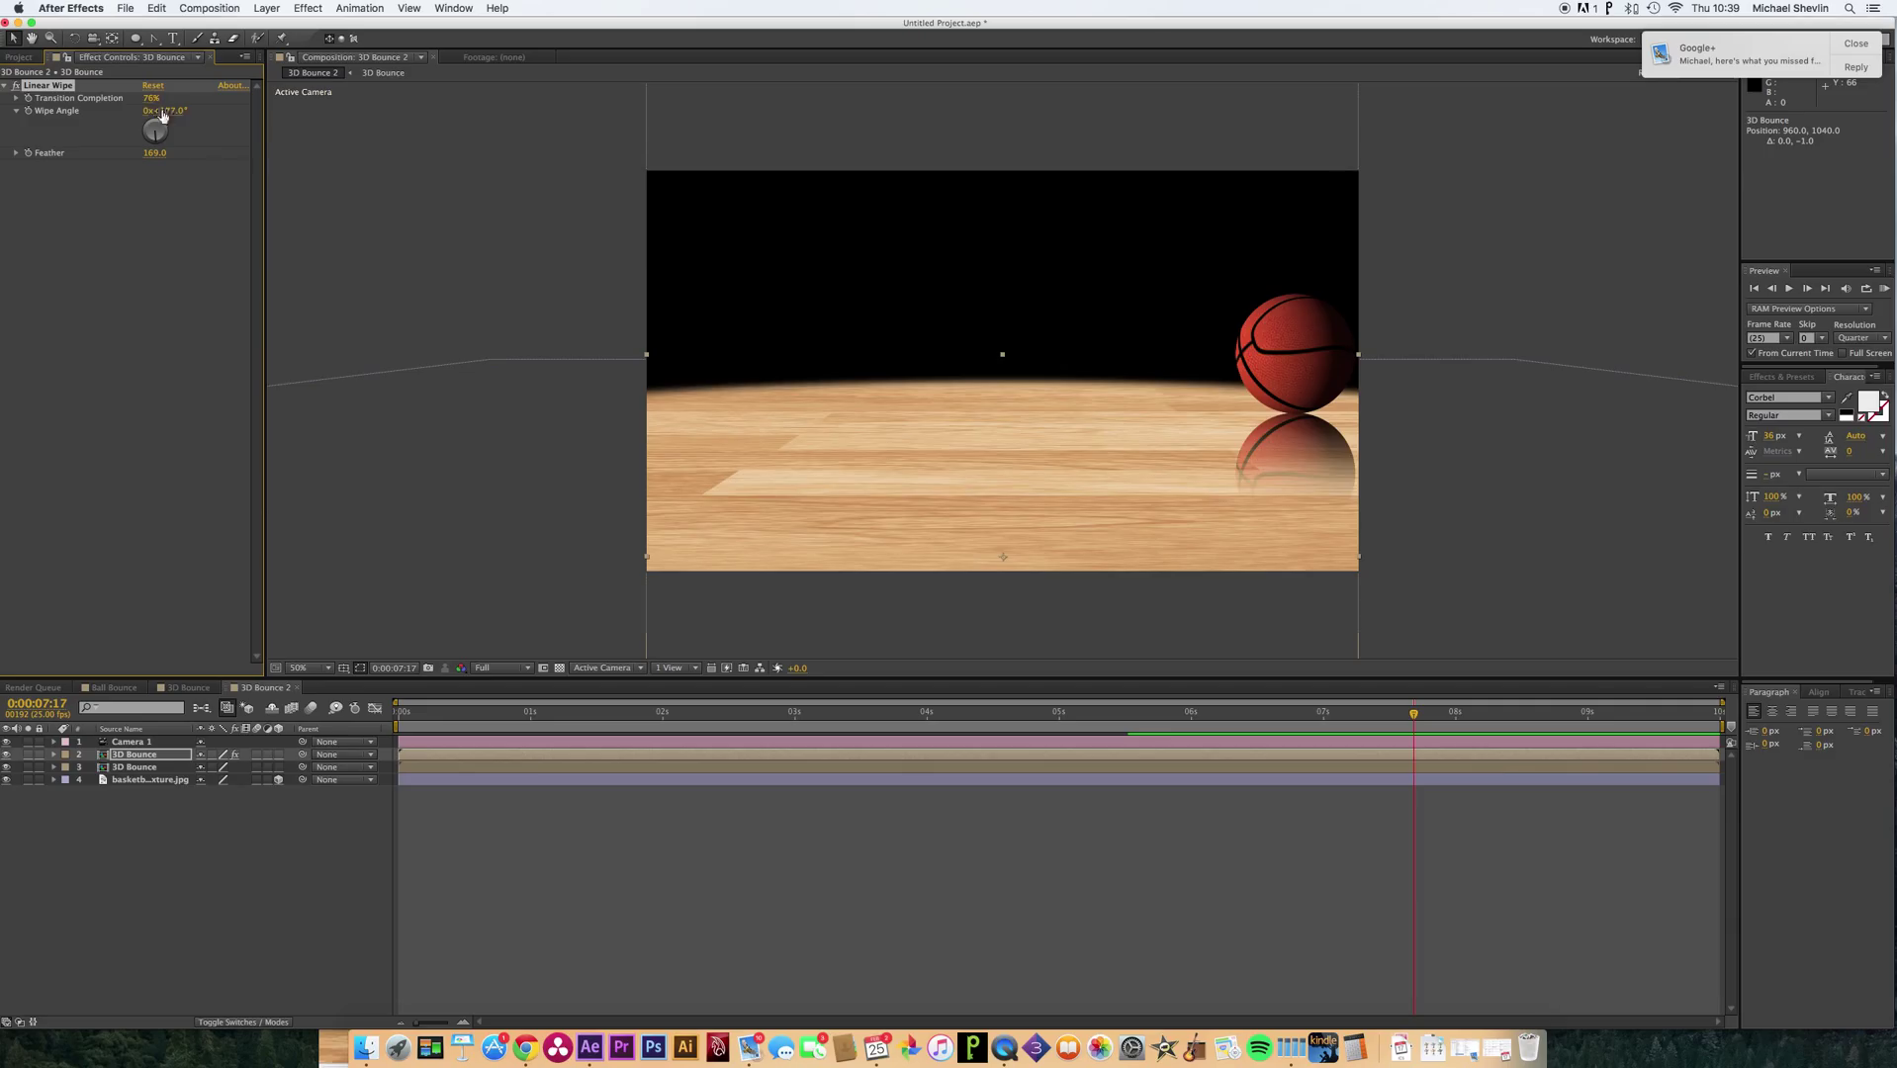
drag(148, 99, 158, 99)
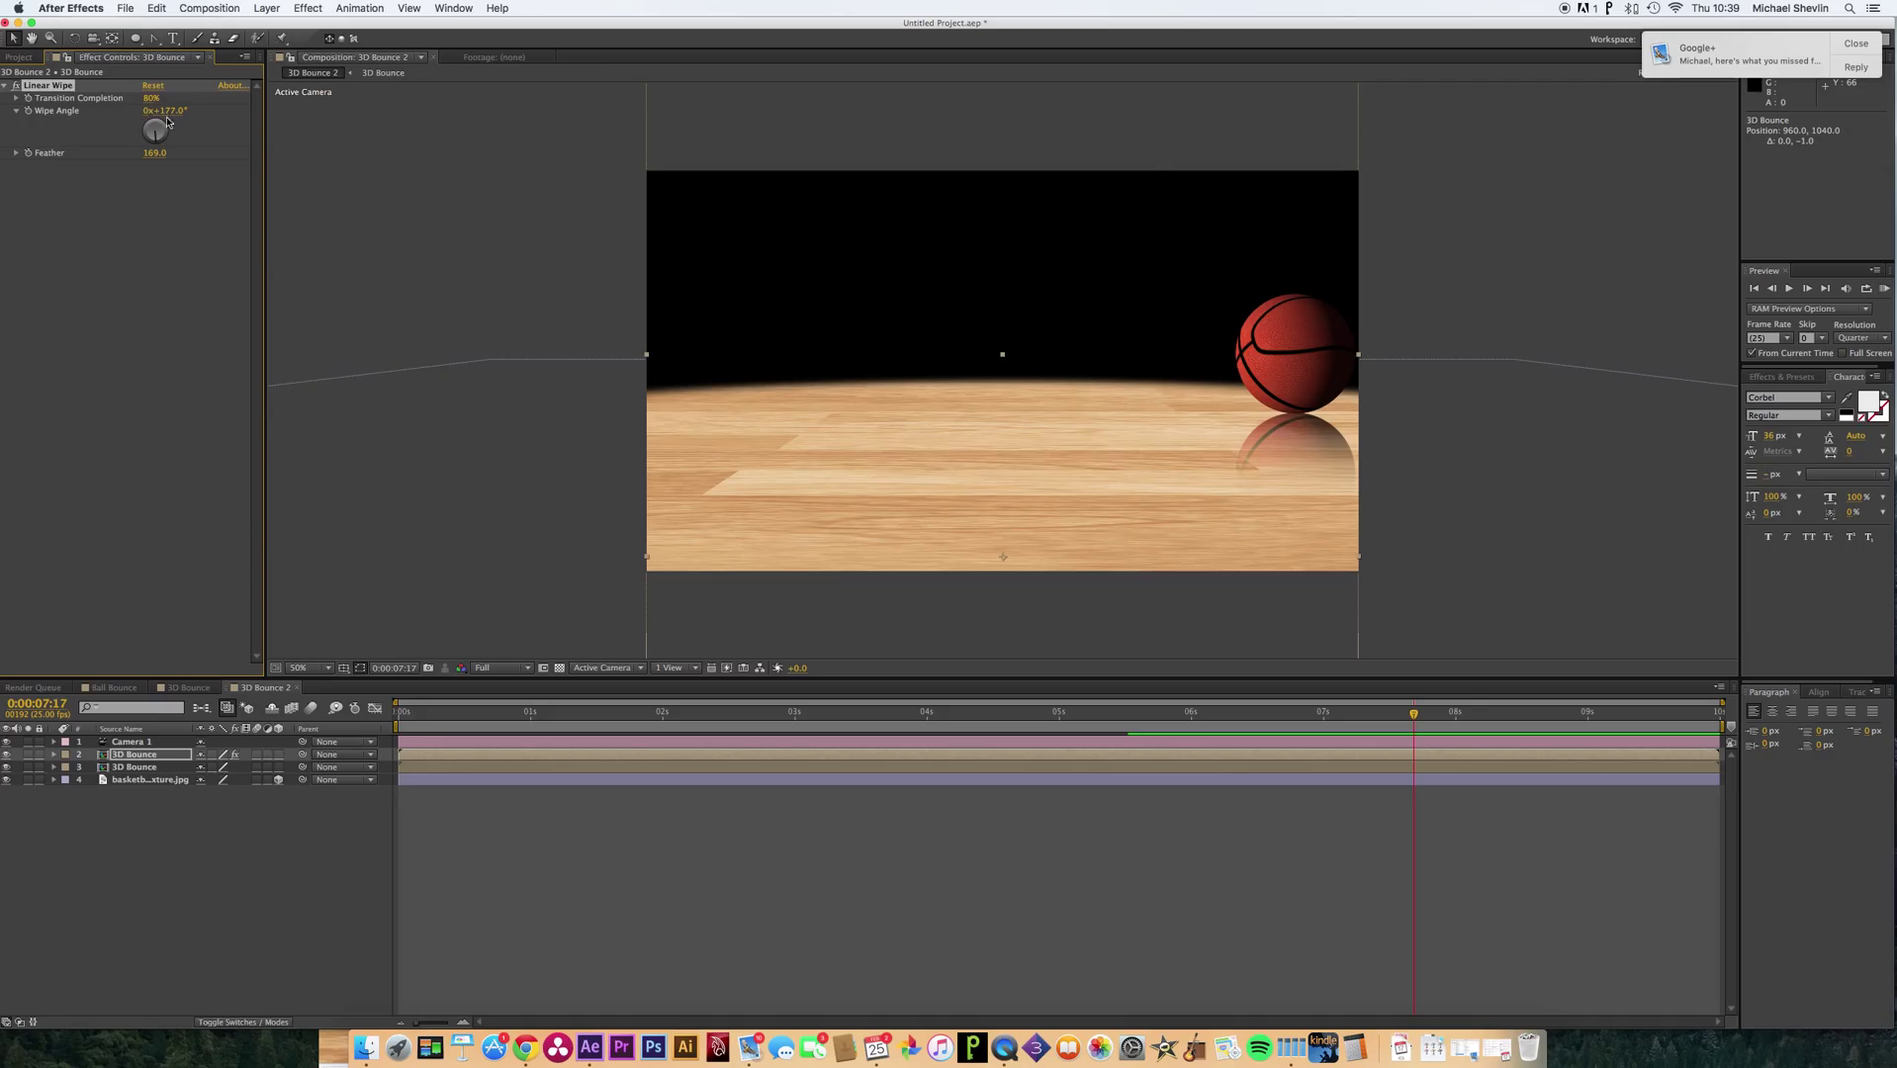
click(170, 179)
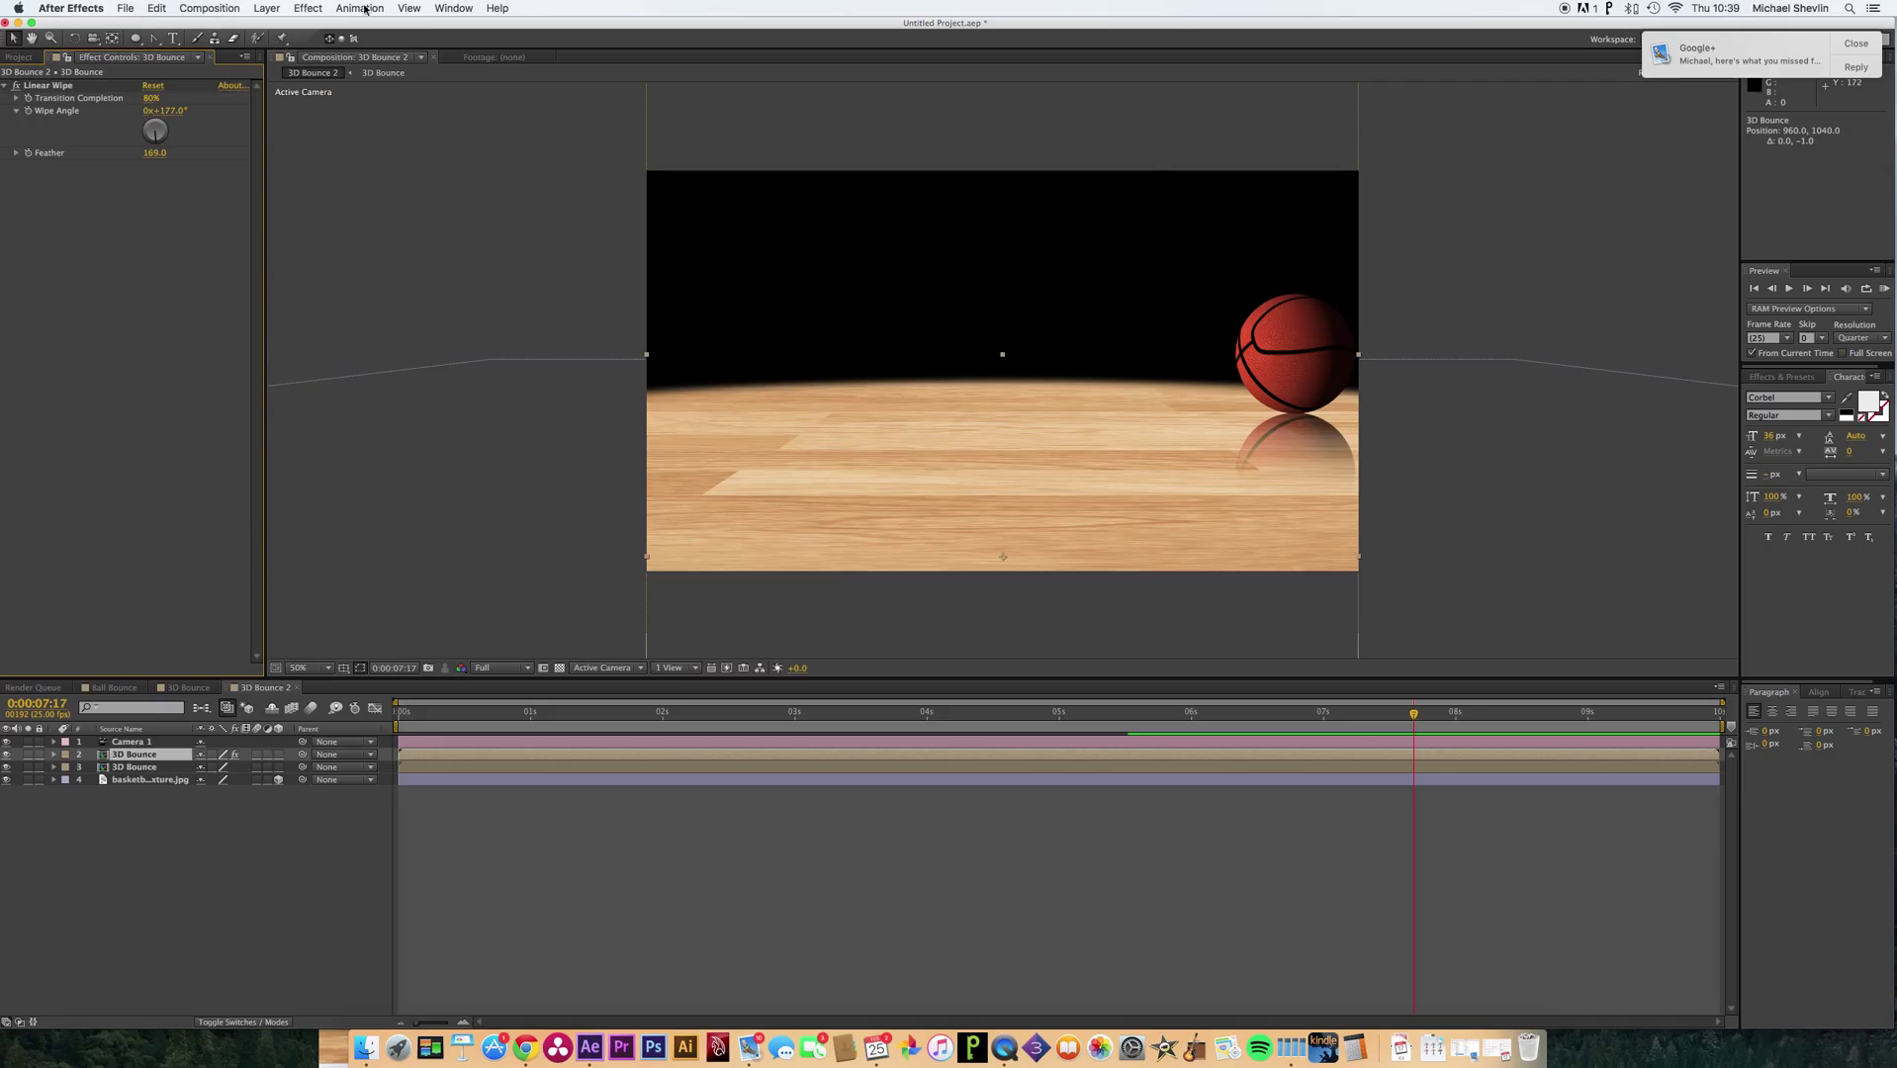
Add a Gaussian Blur to the flipped reflection layer with a blurriness of about 8.2.
click(265, 5)
mouse_move(308, 8)
mouse_move(366, 277)
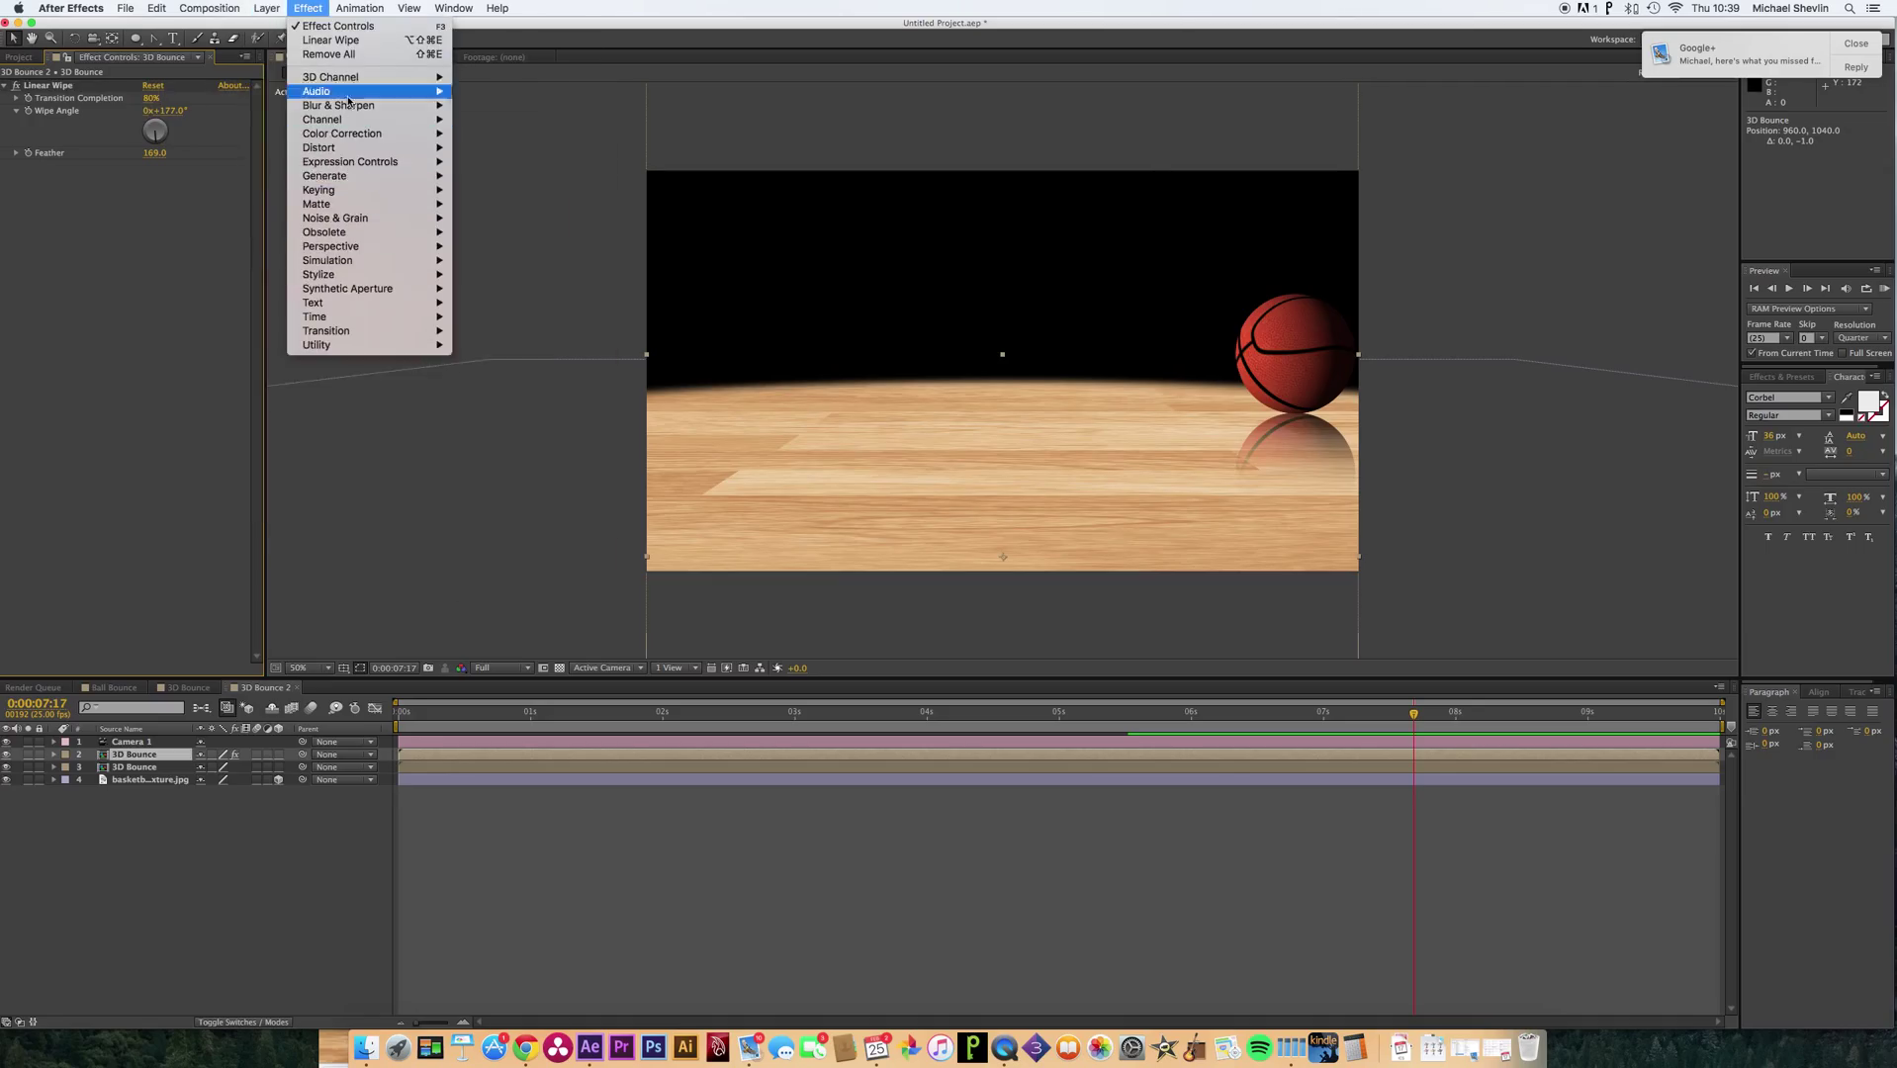
mouse_move(345, 107)
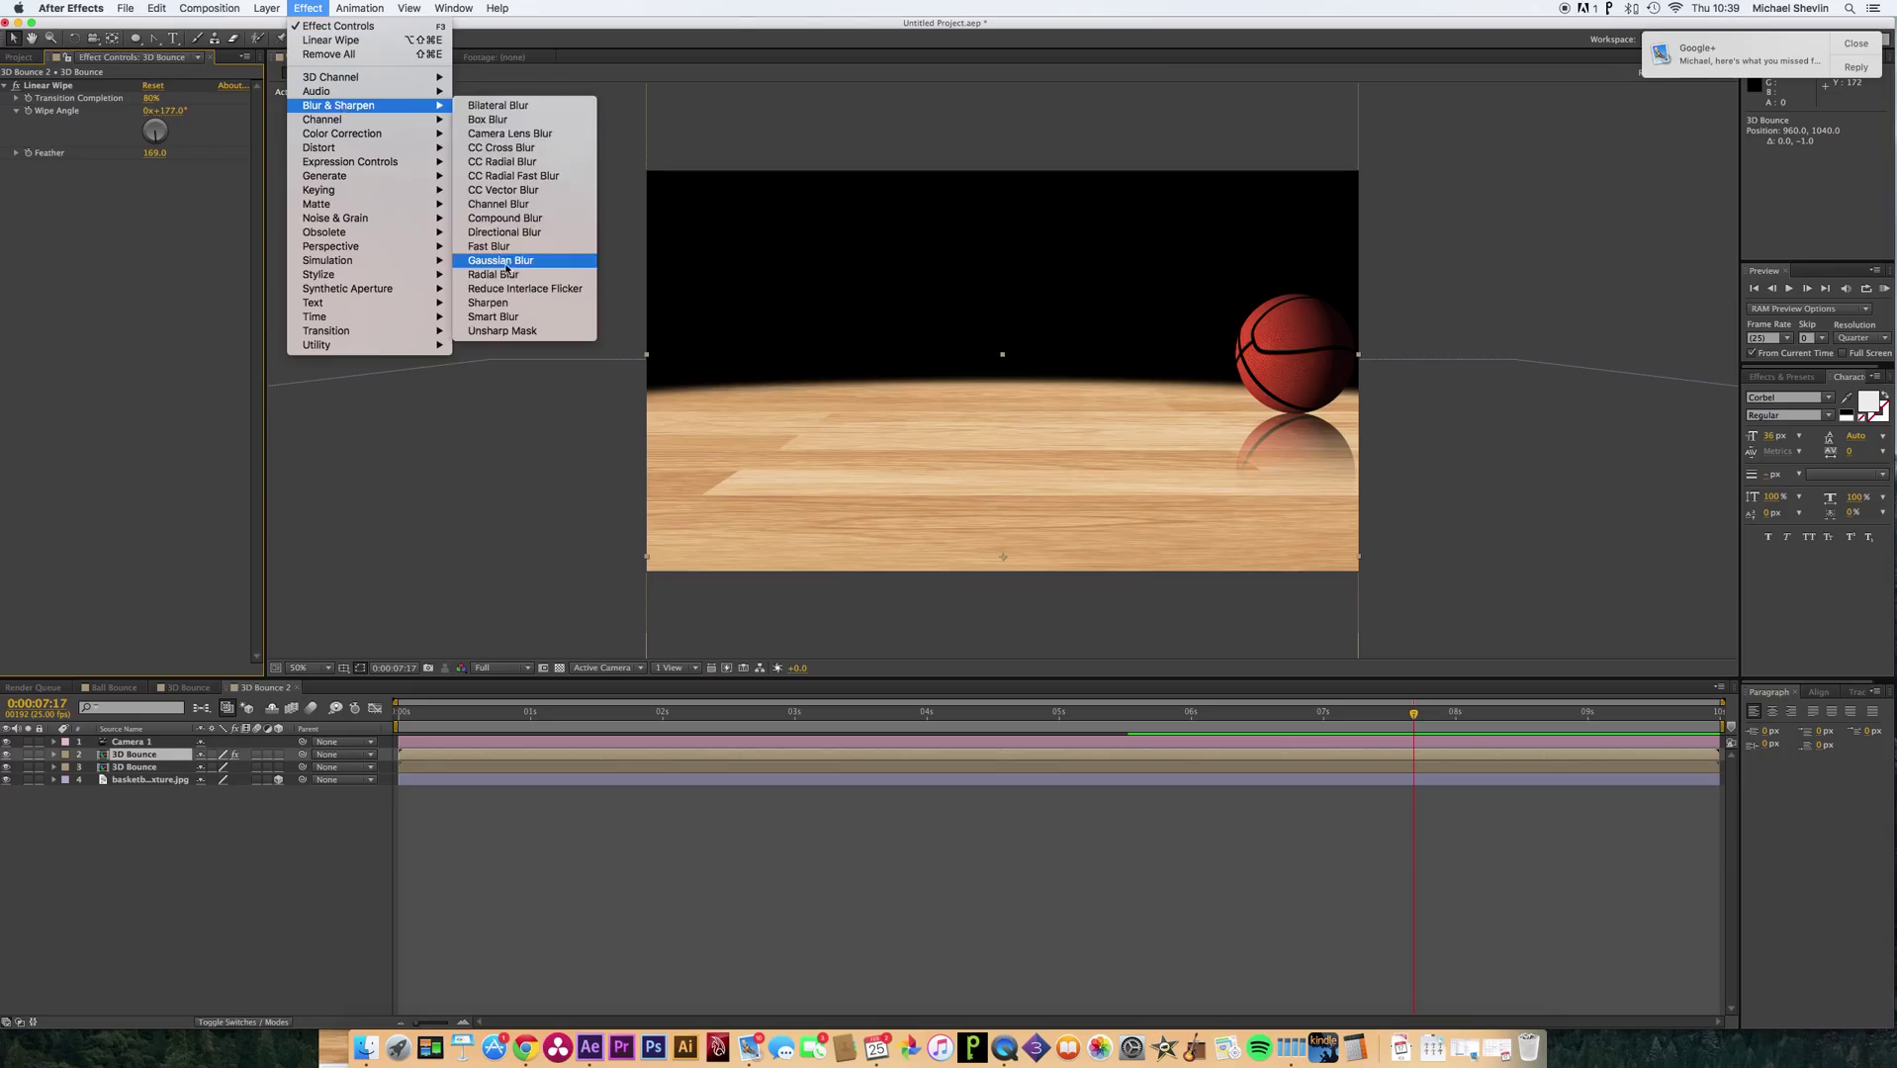
click(502, 260)
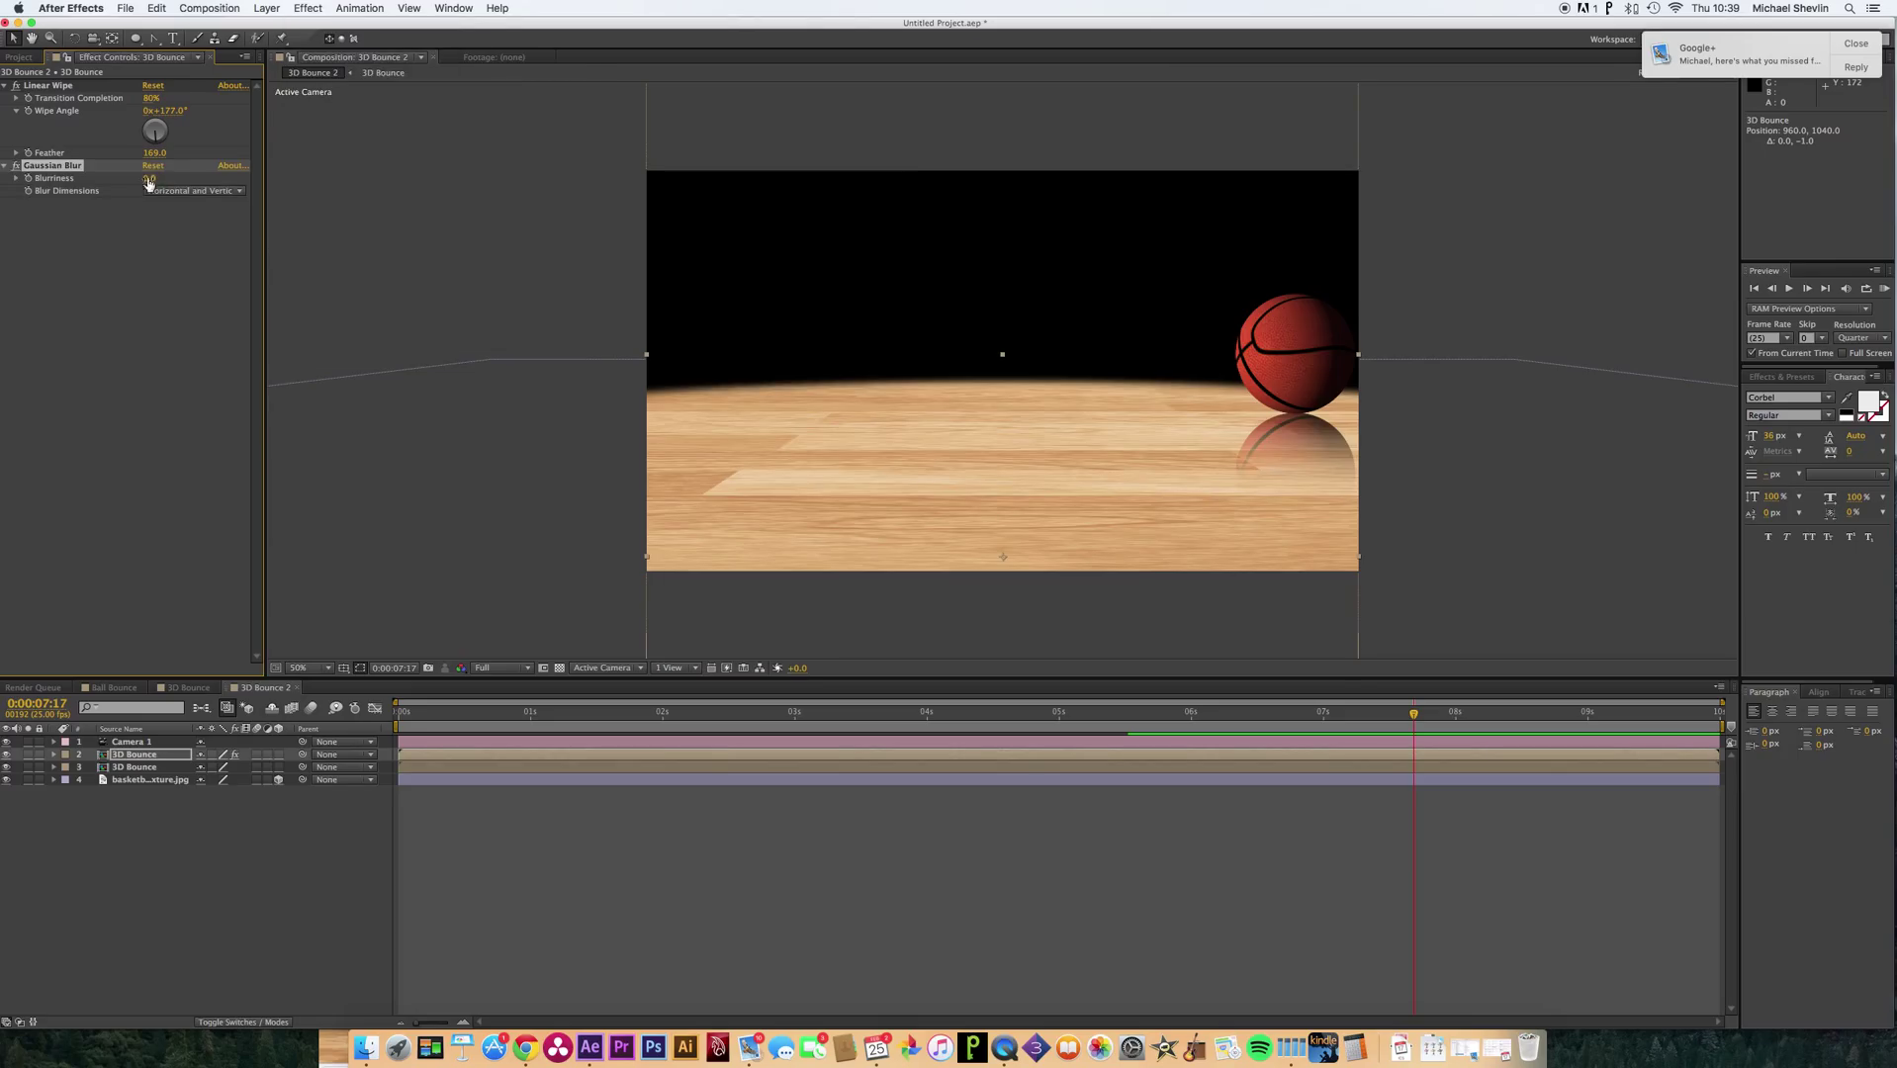
drag(153, 178, 300, 177)
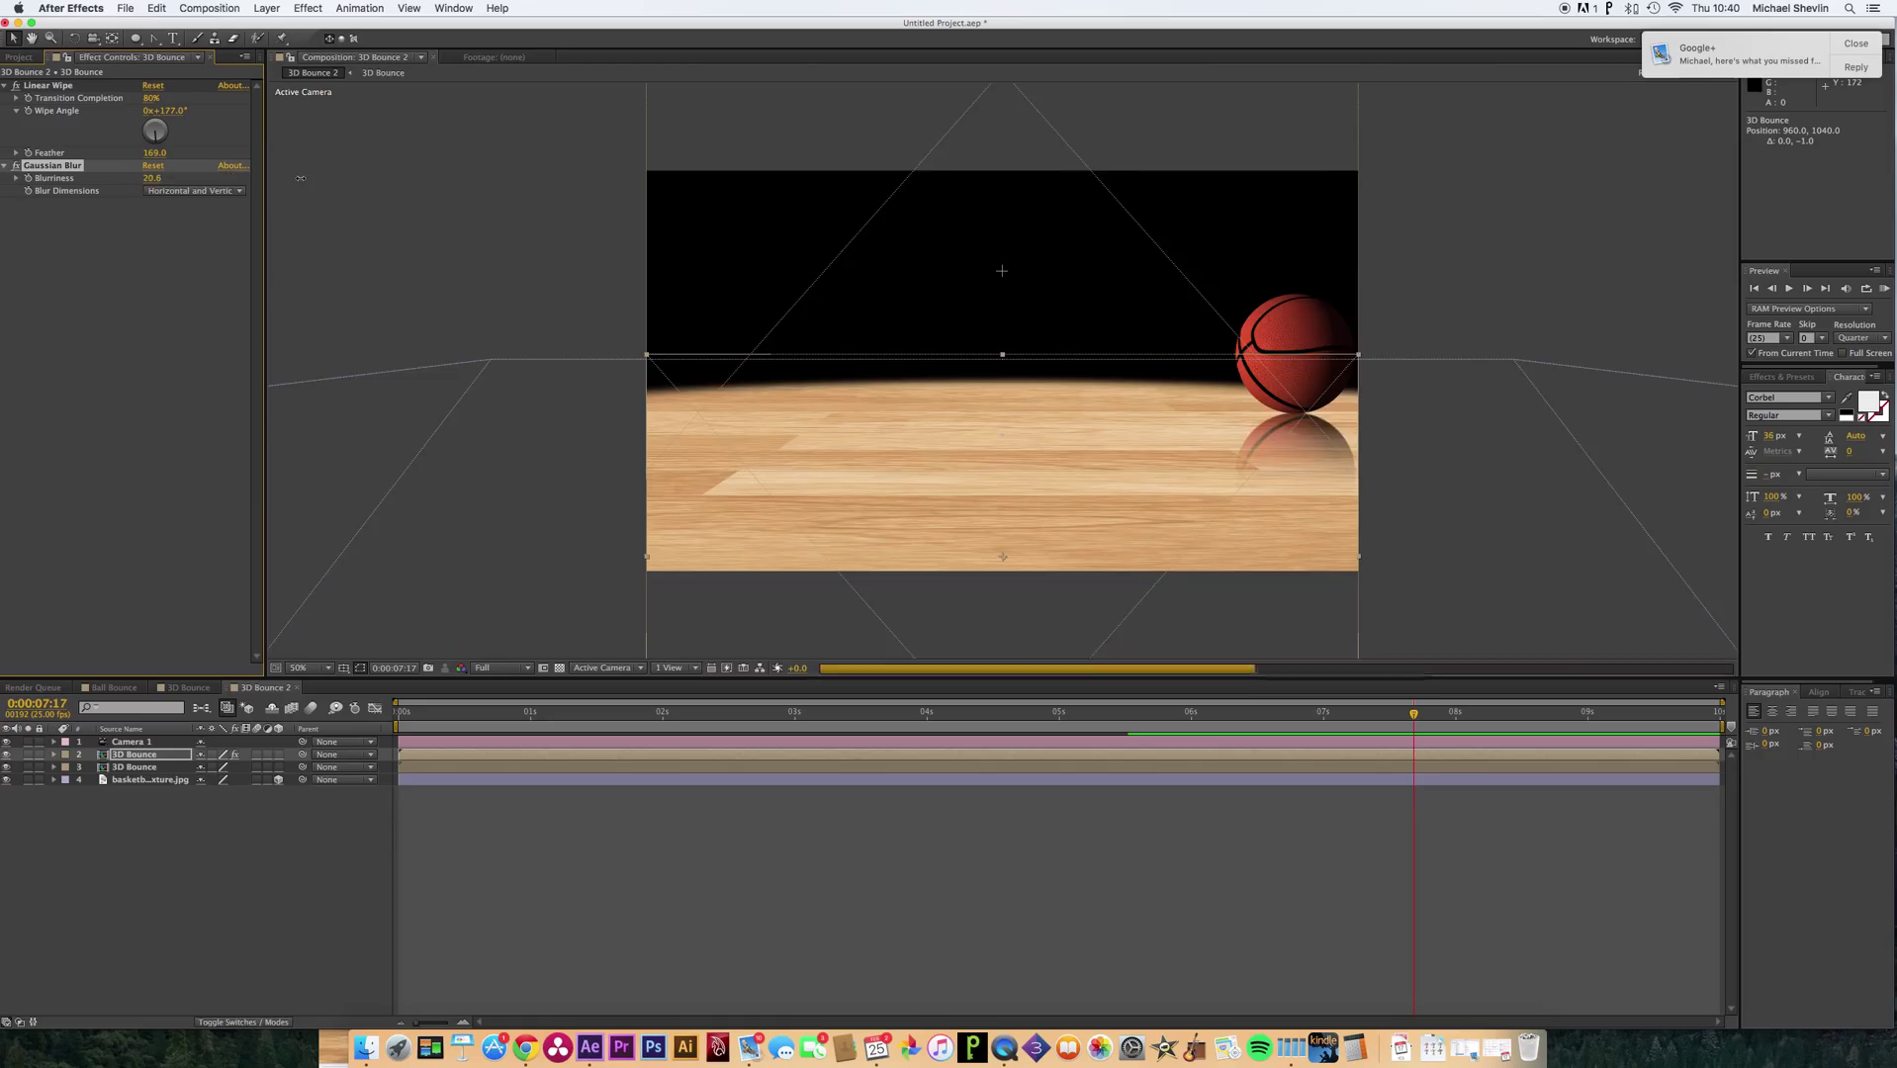
drag(274, 179, 224, 179)
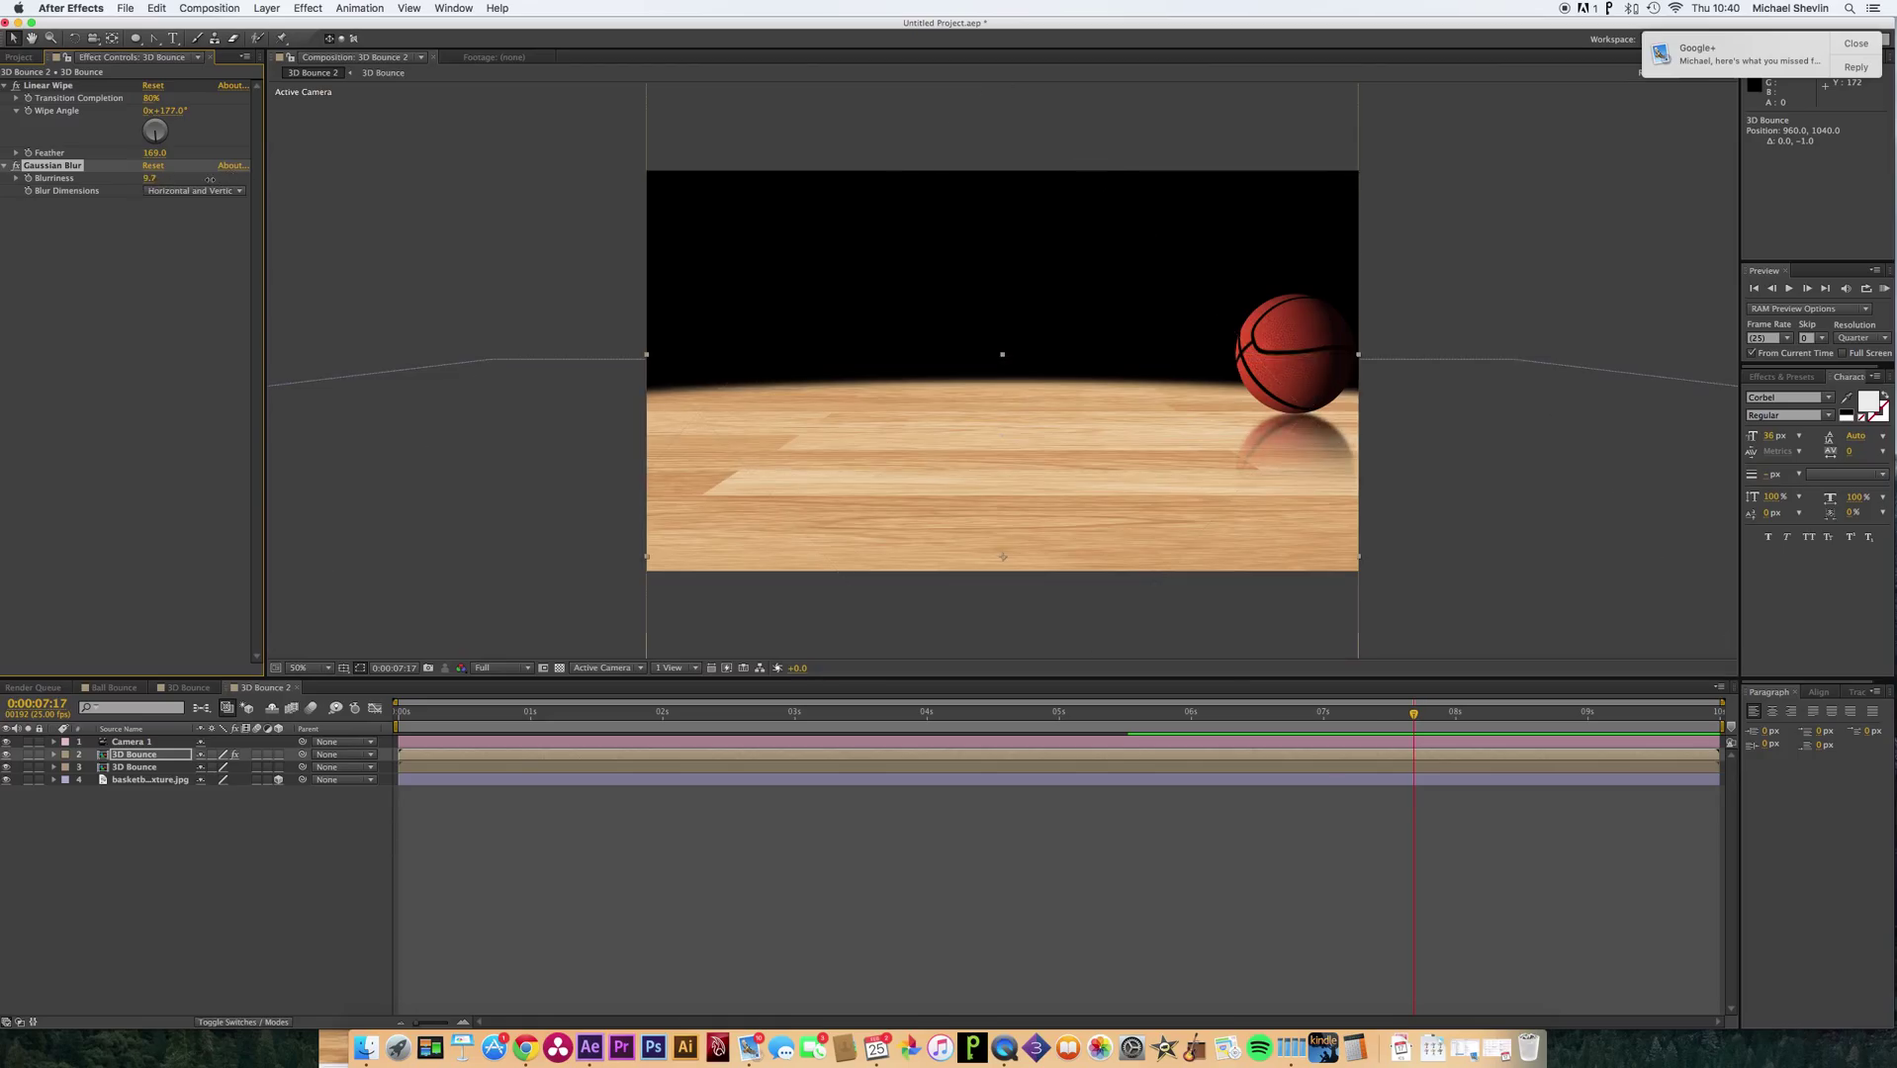
click(144, 273)
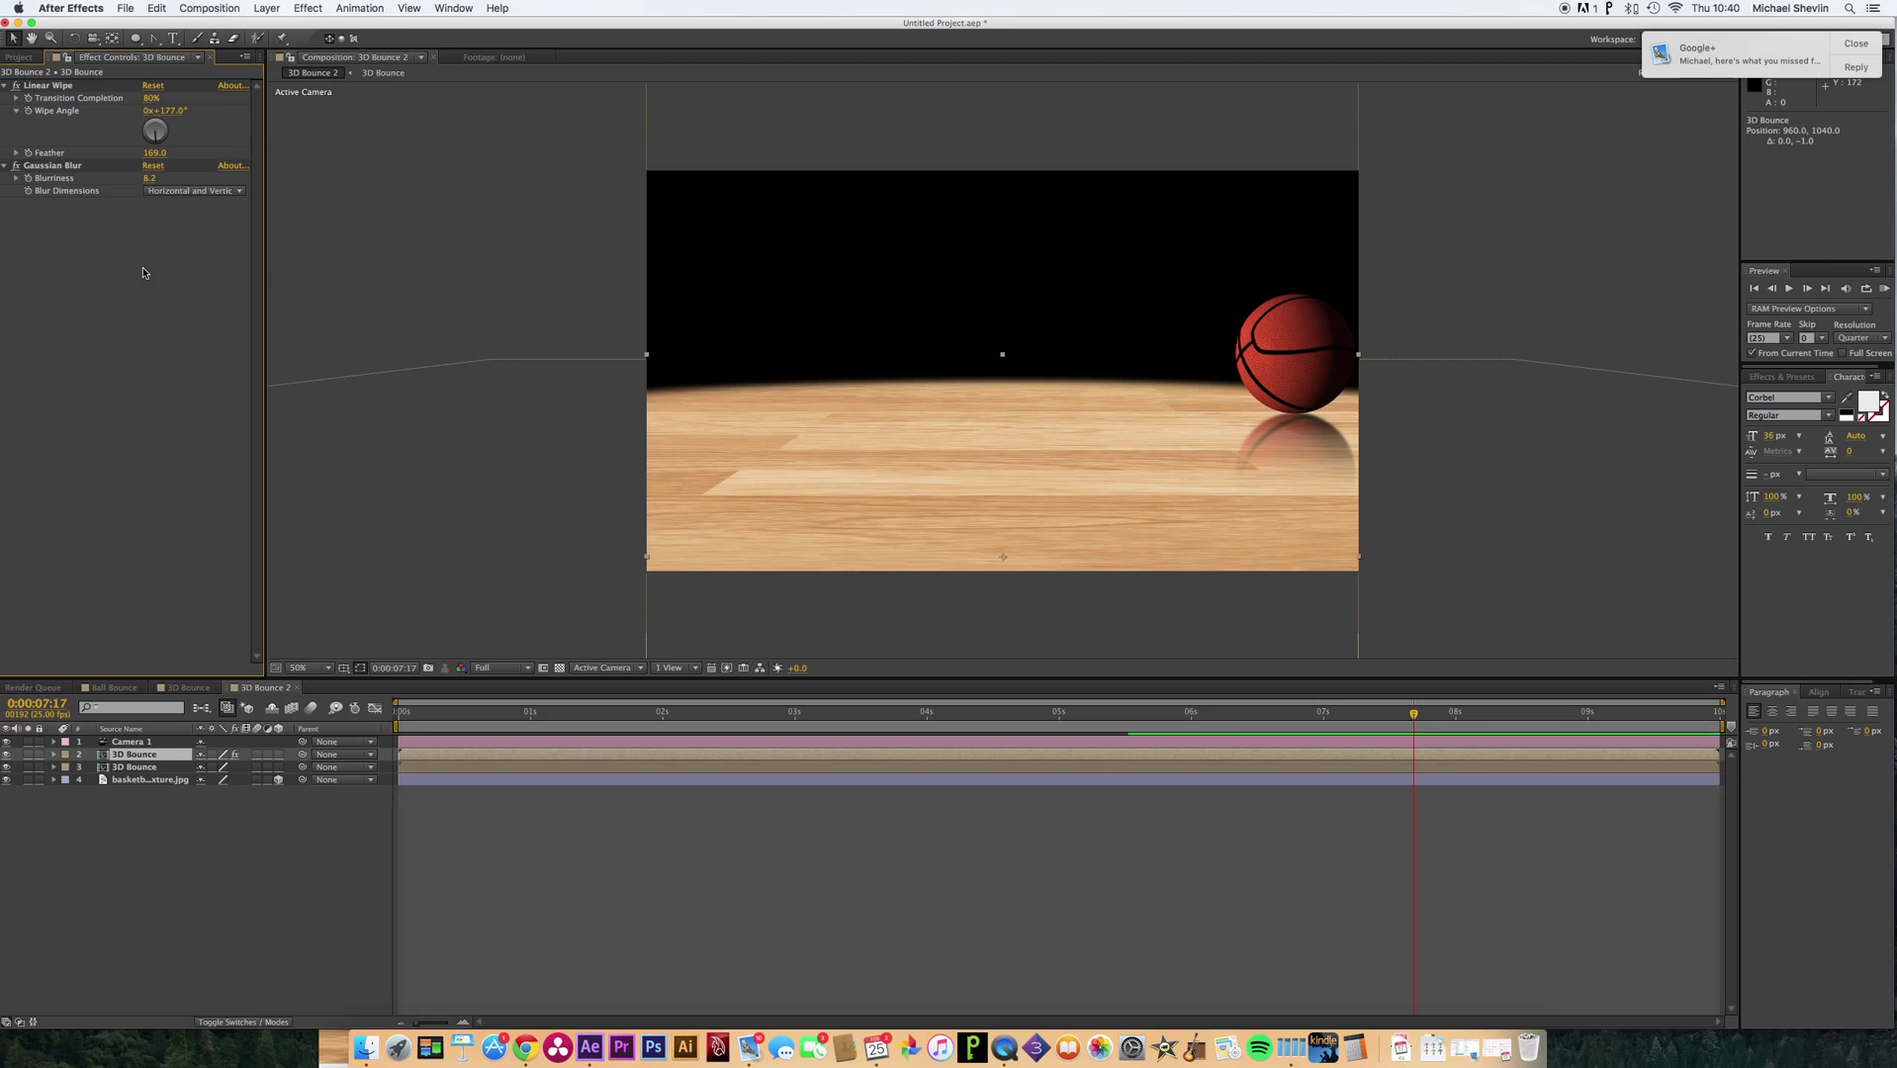
Add Color Balance (HLS) to the reflection layer with lightness at -20 and saturation at about -19.
click(307, 7)
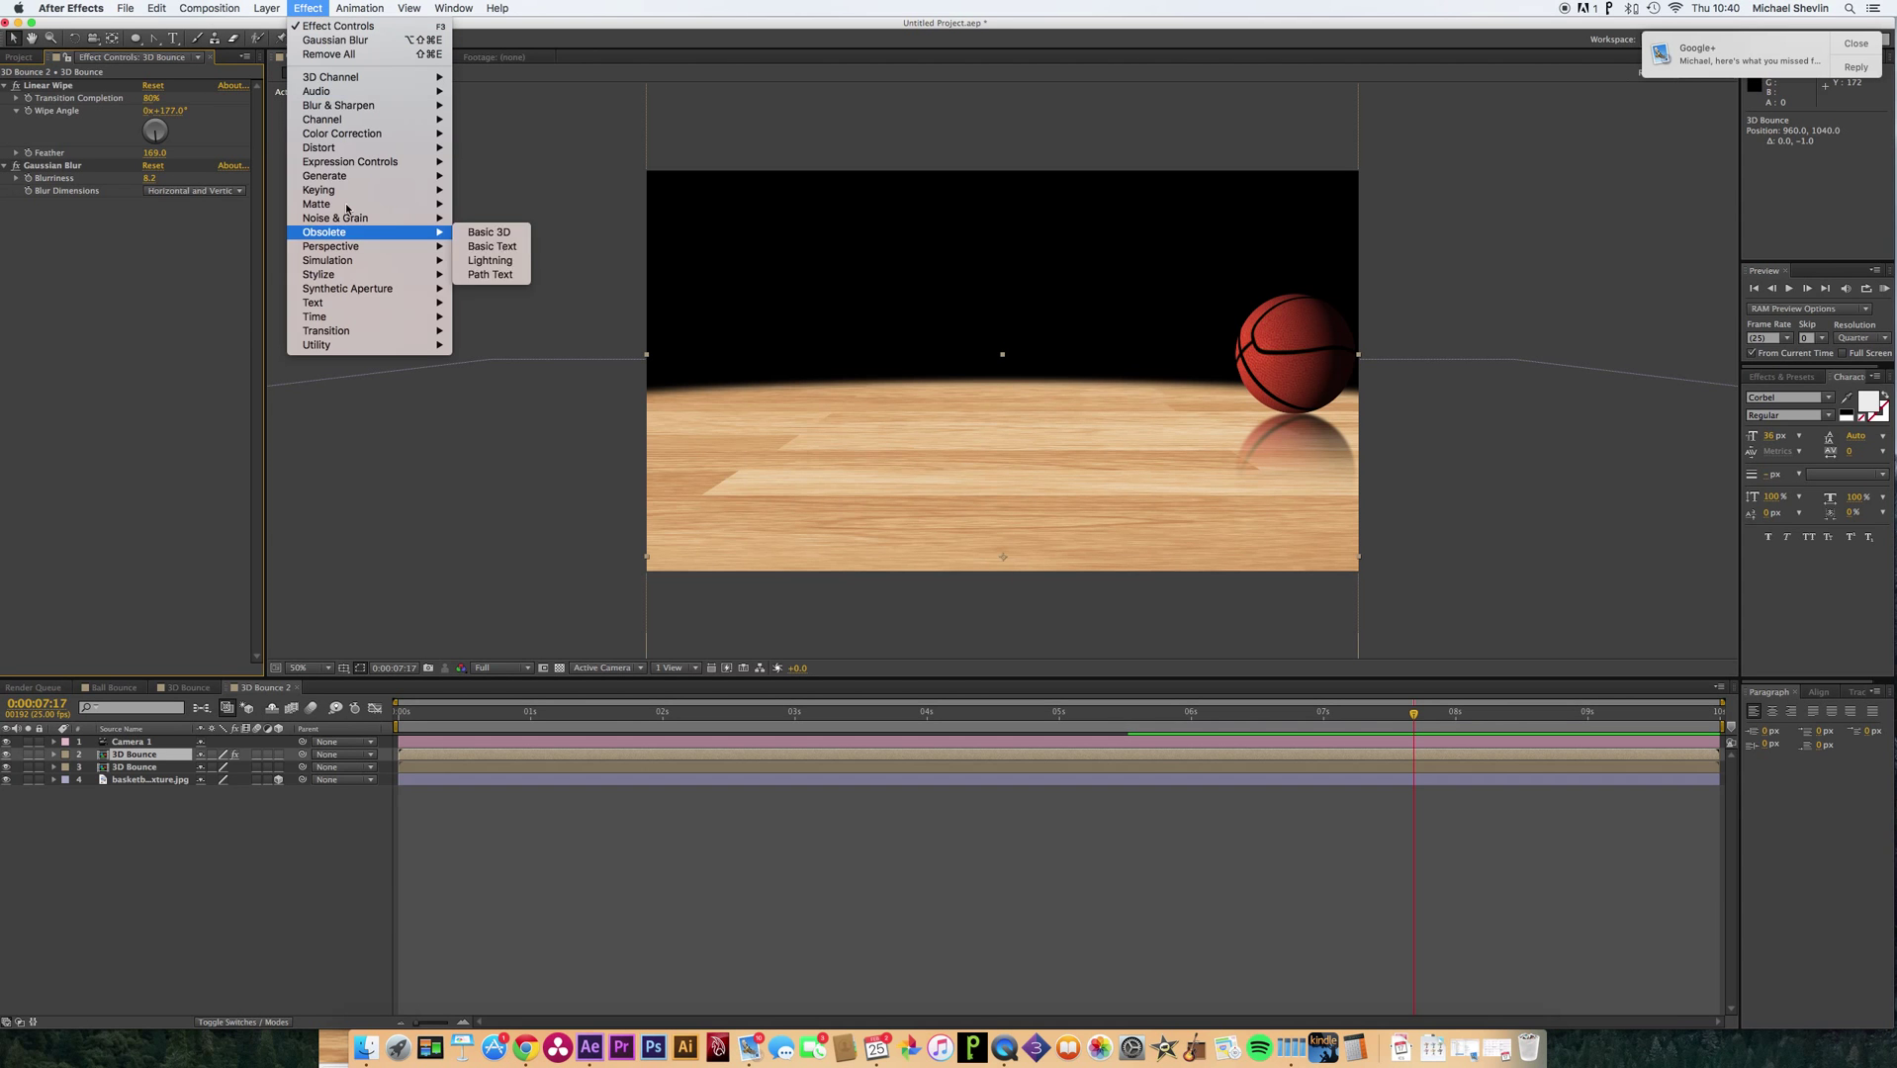
mouse_move(348, 147)
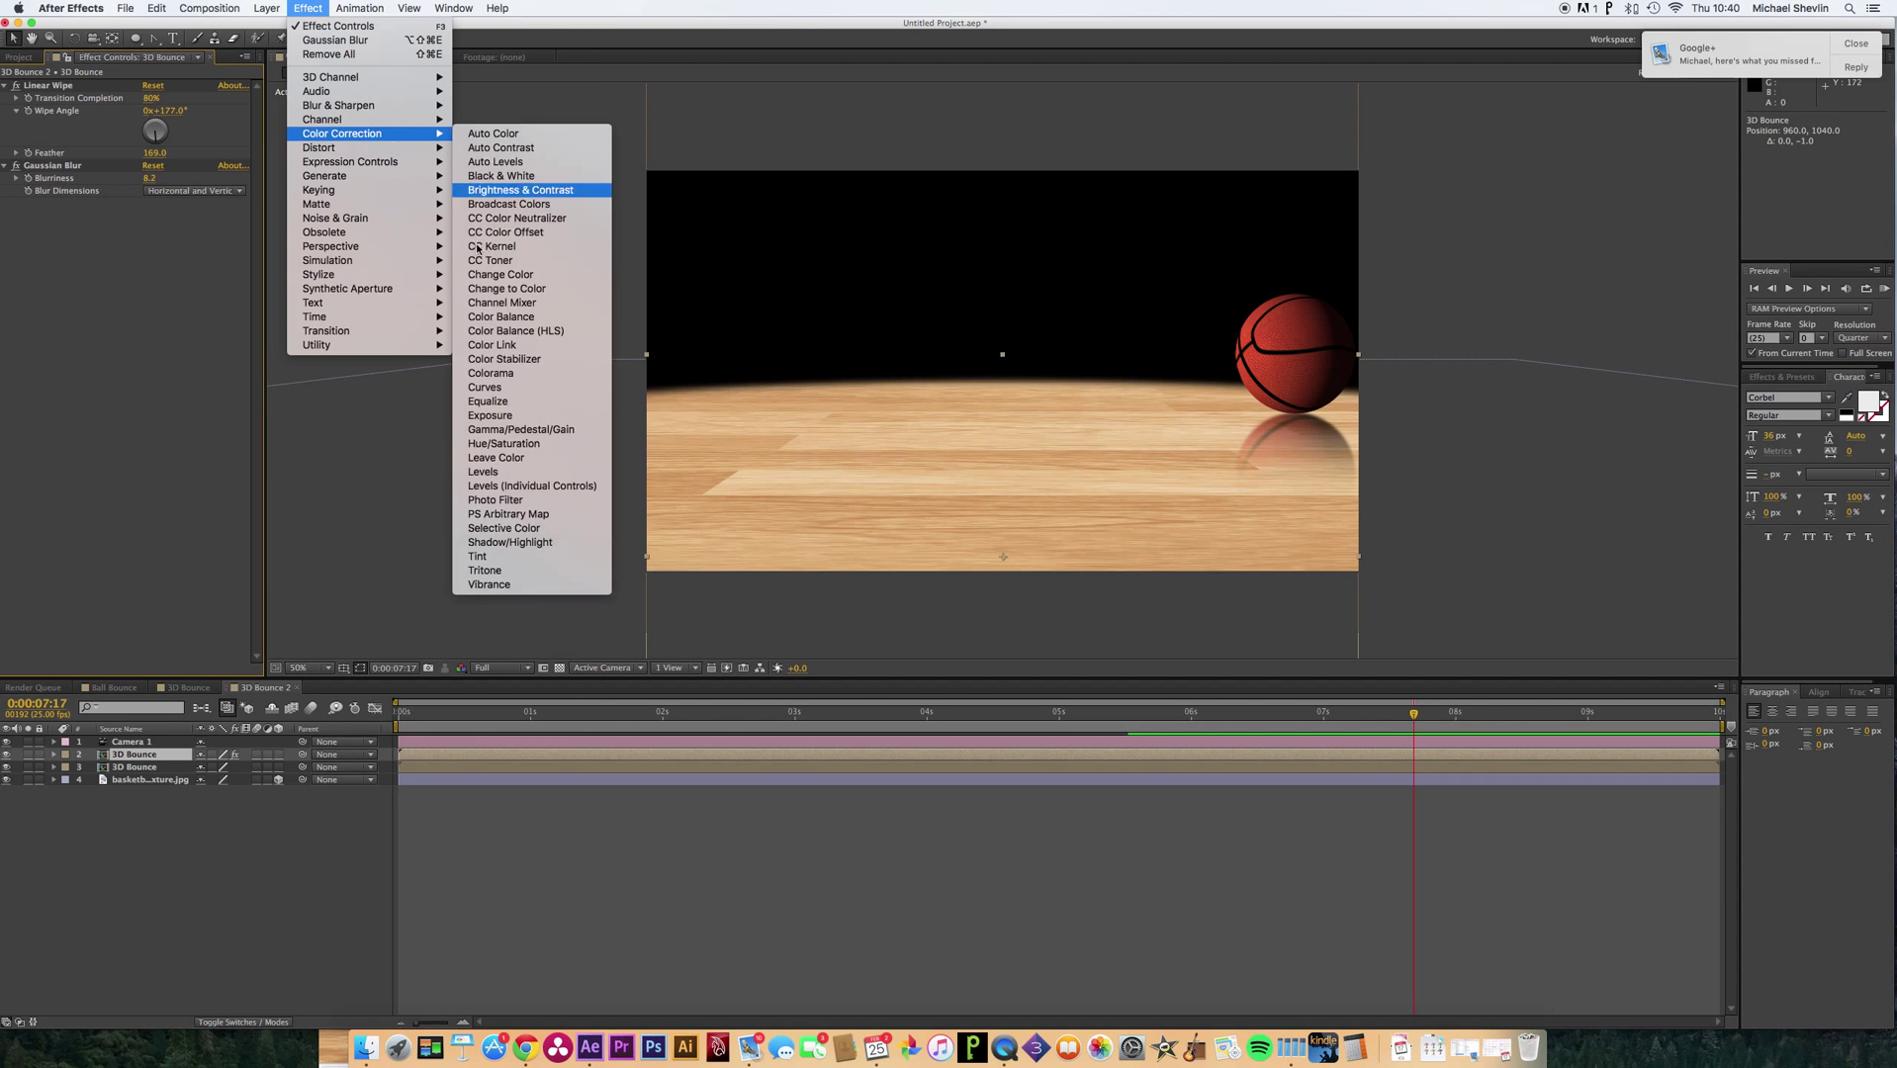
click(521, 336)
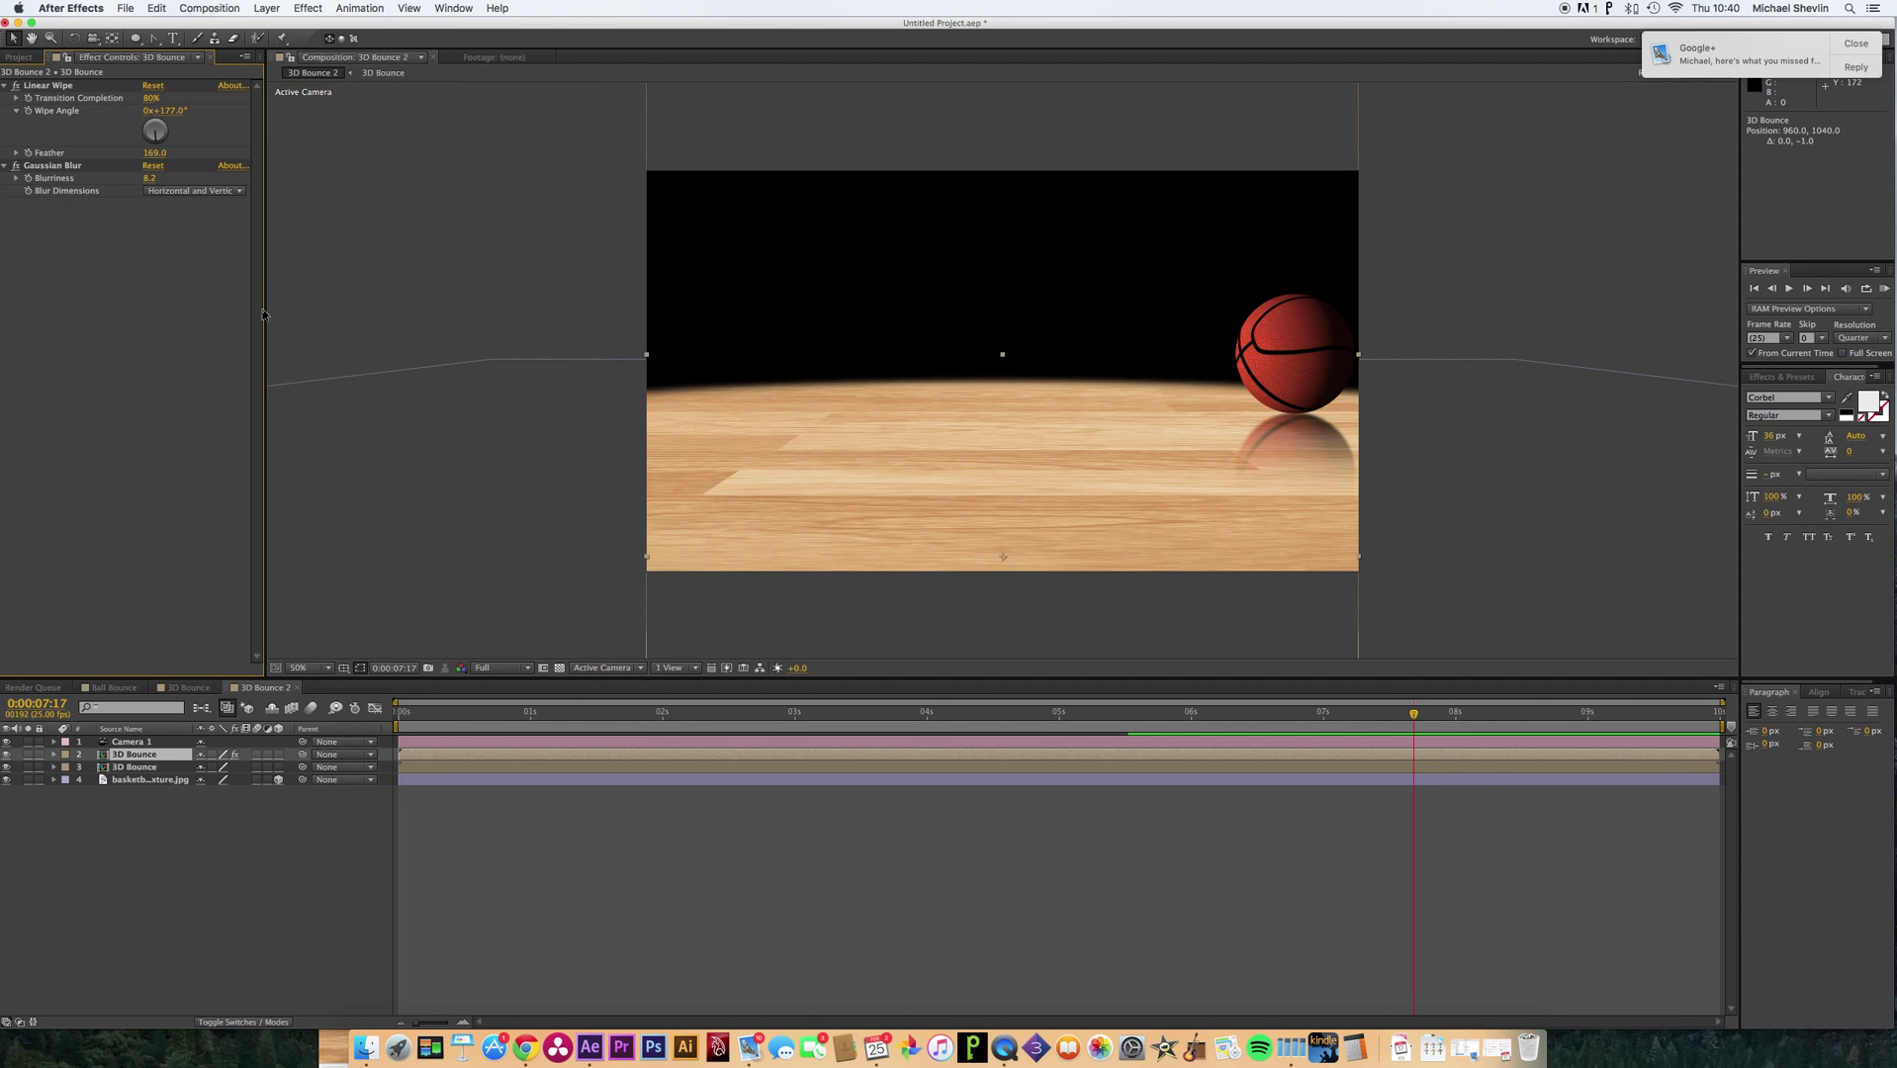
drag(148, 275, 131, 270)
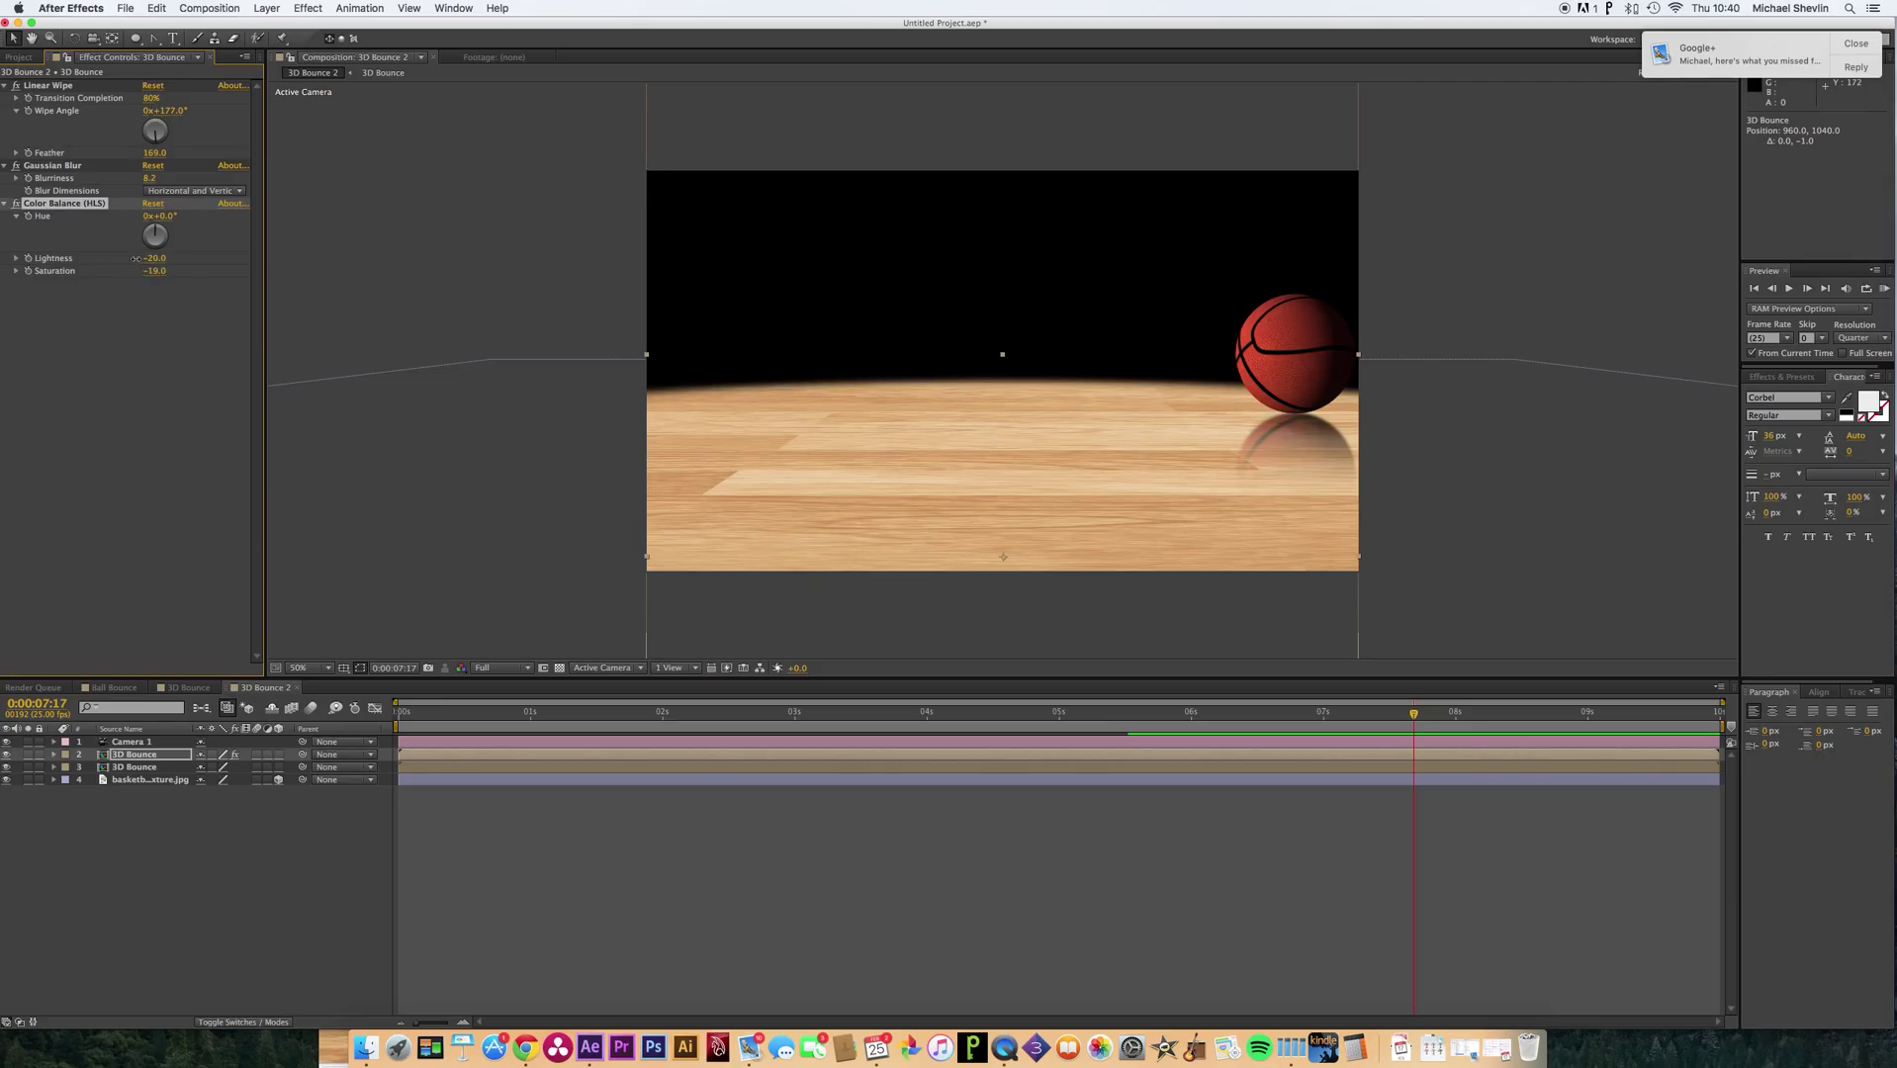
Return to the start of the timeline and play a RAM preview of the bouncing ball with its reflection.
click(1117, 727)
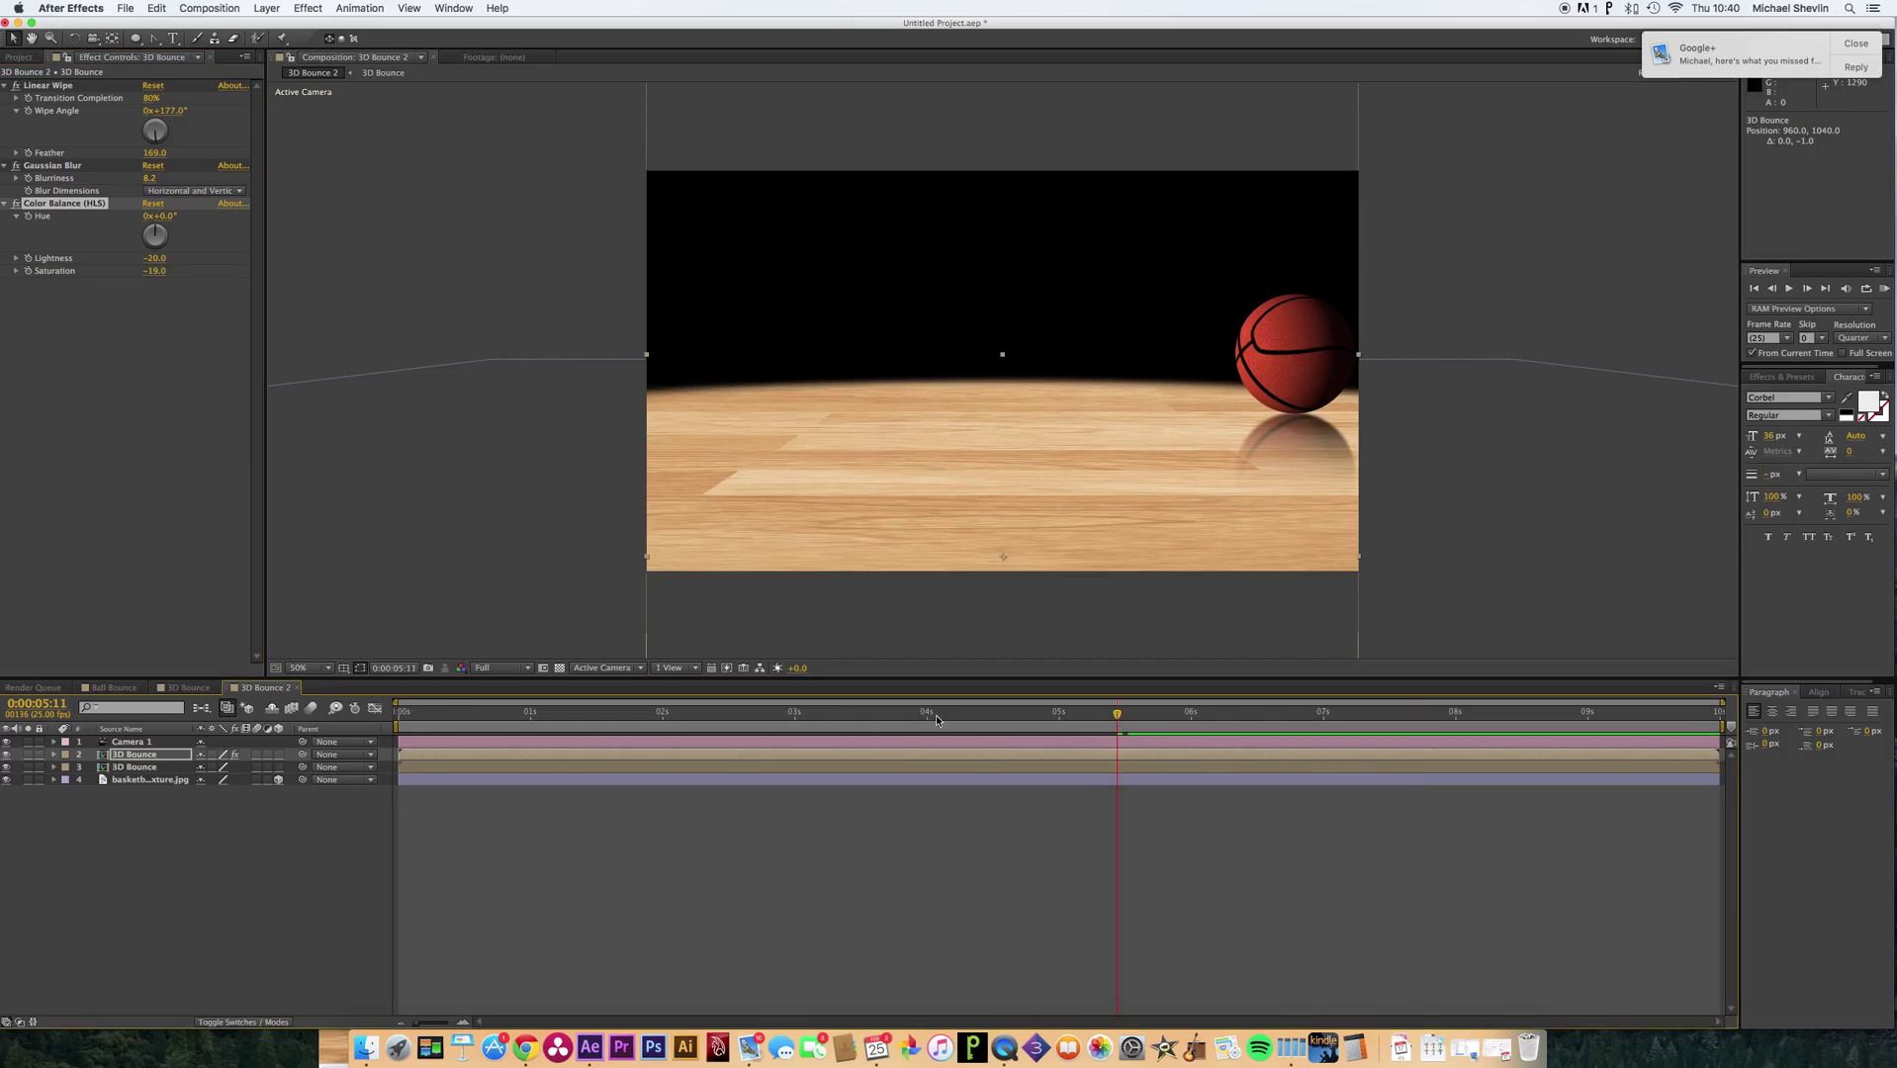
drag(425, 717, 398, 723)
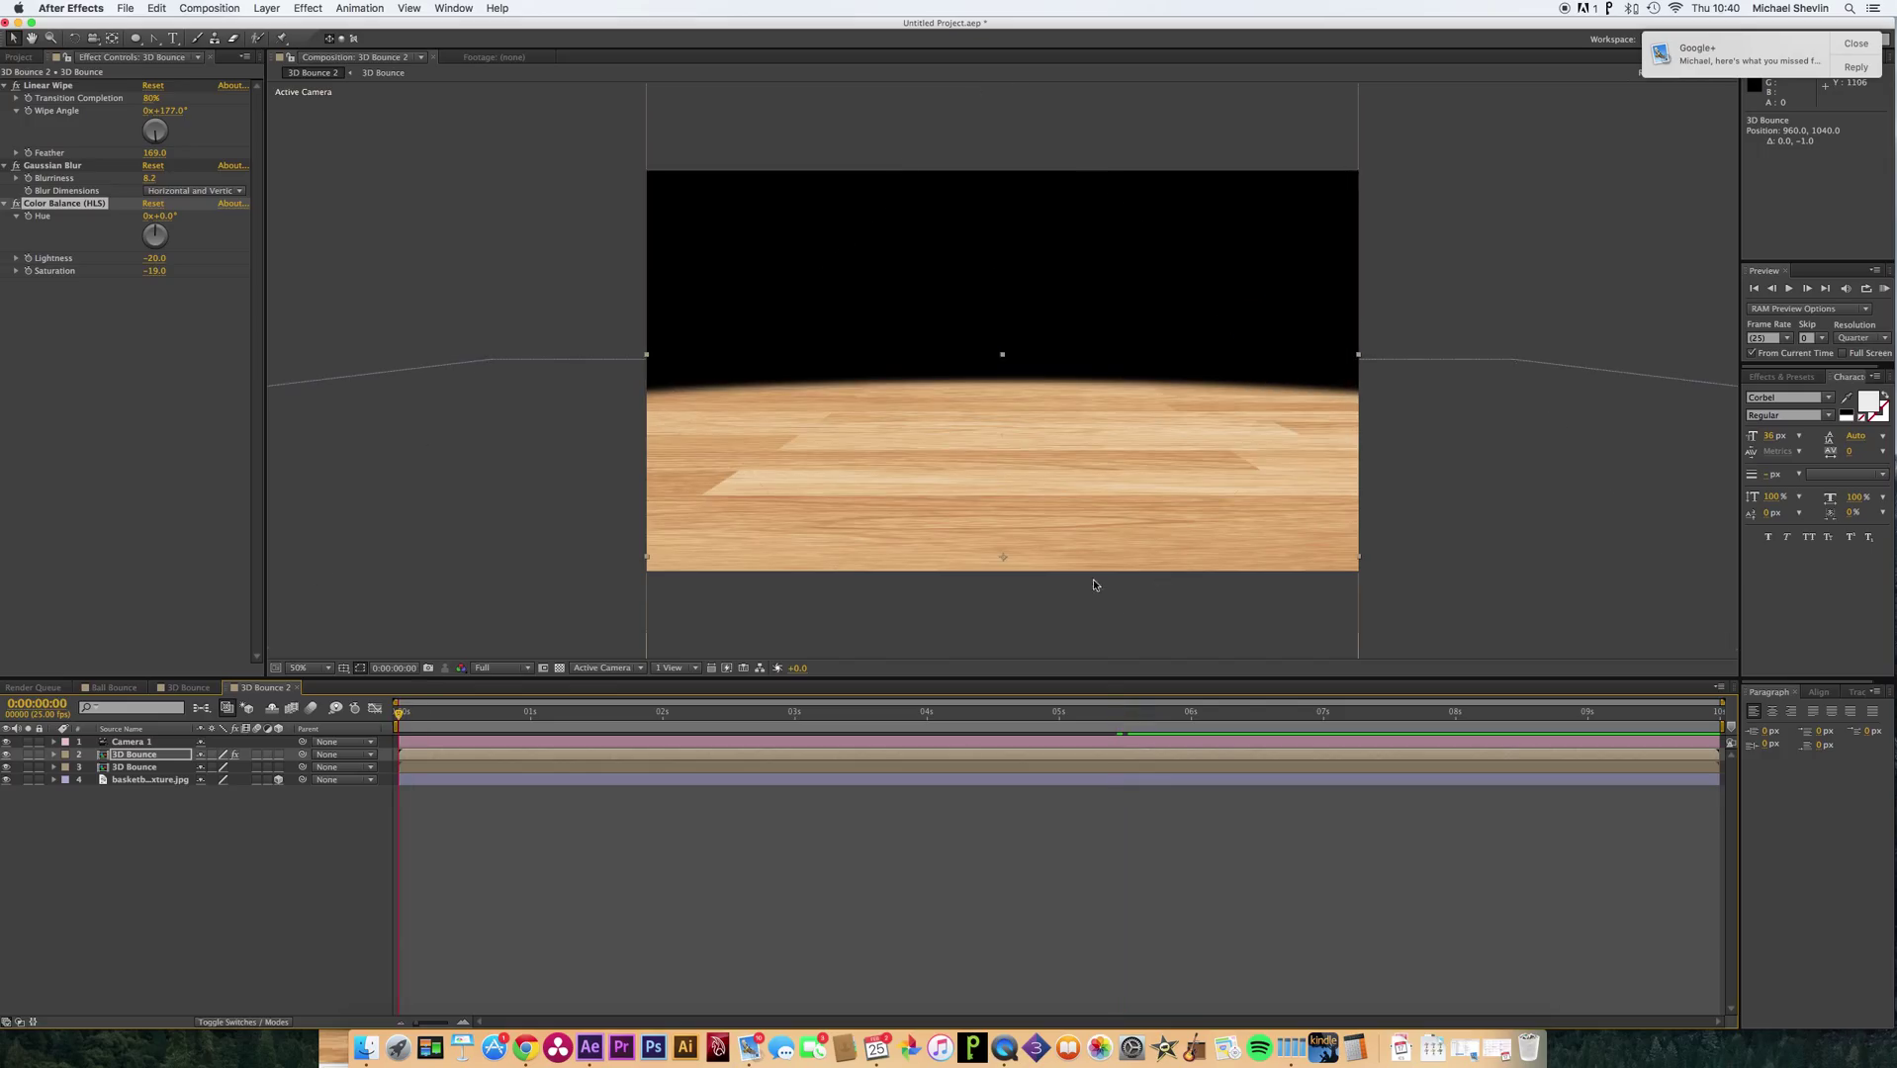
click(1881, 289)
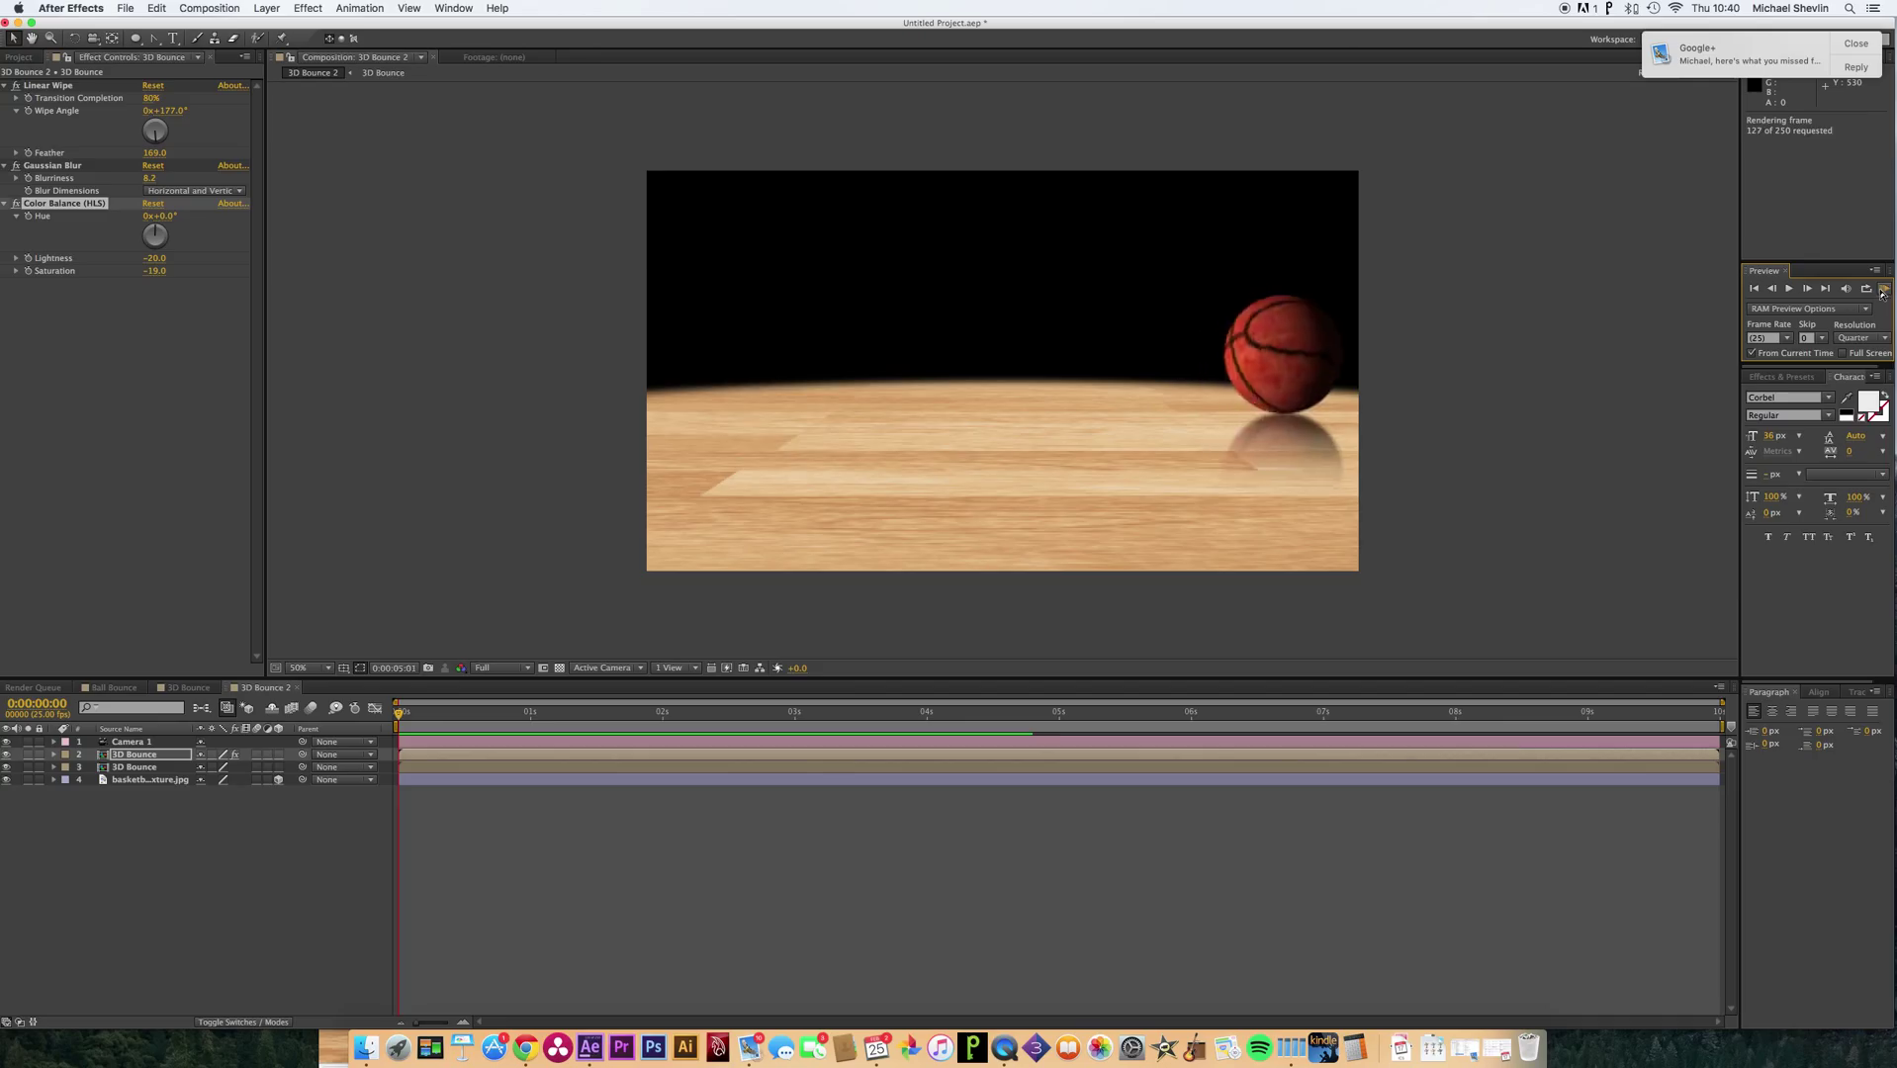
click(1884, 291)
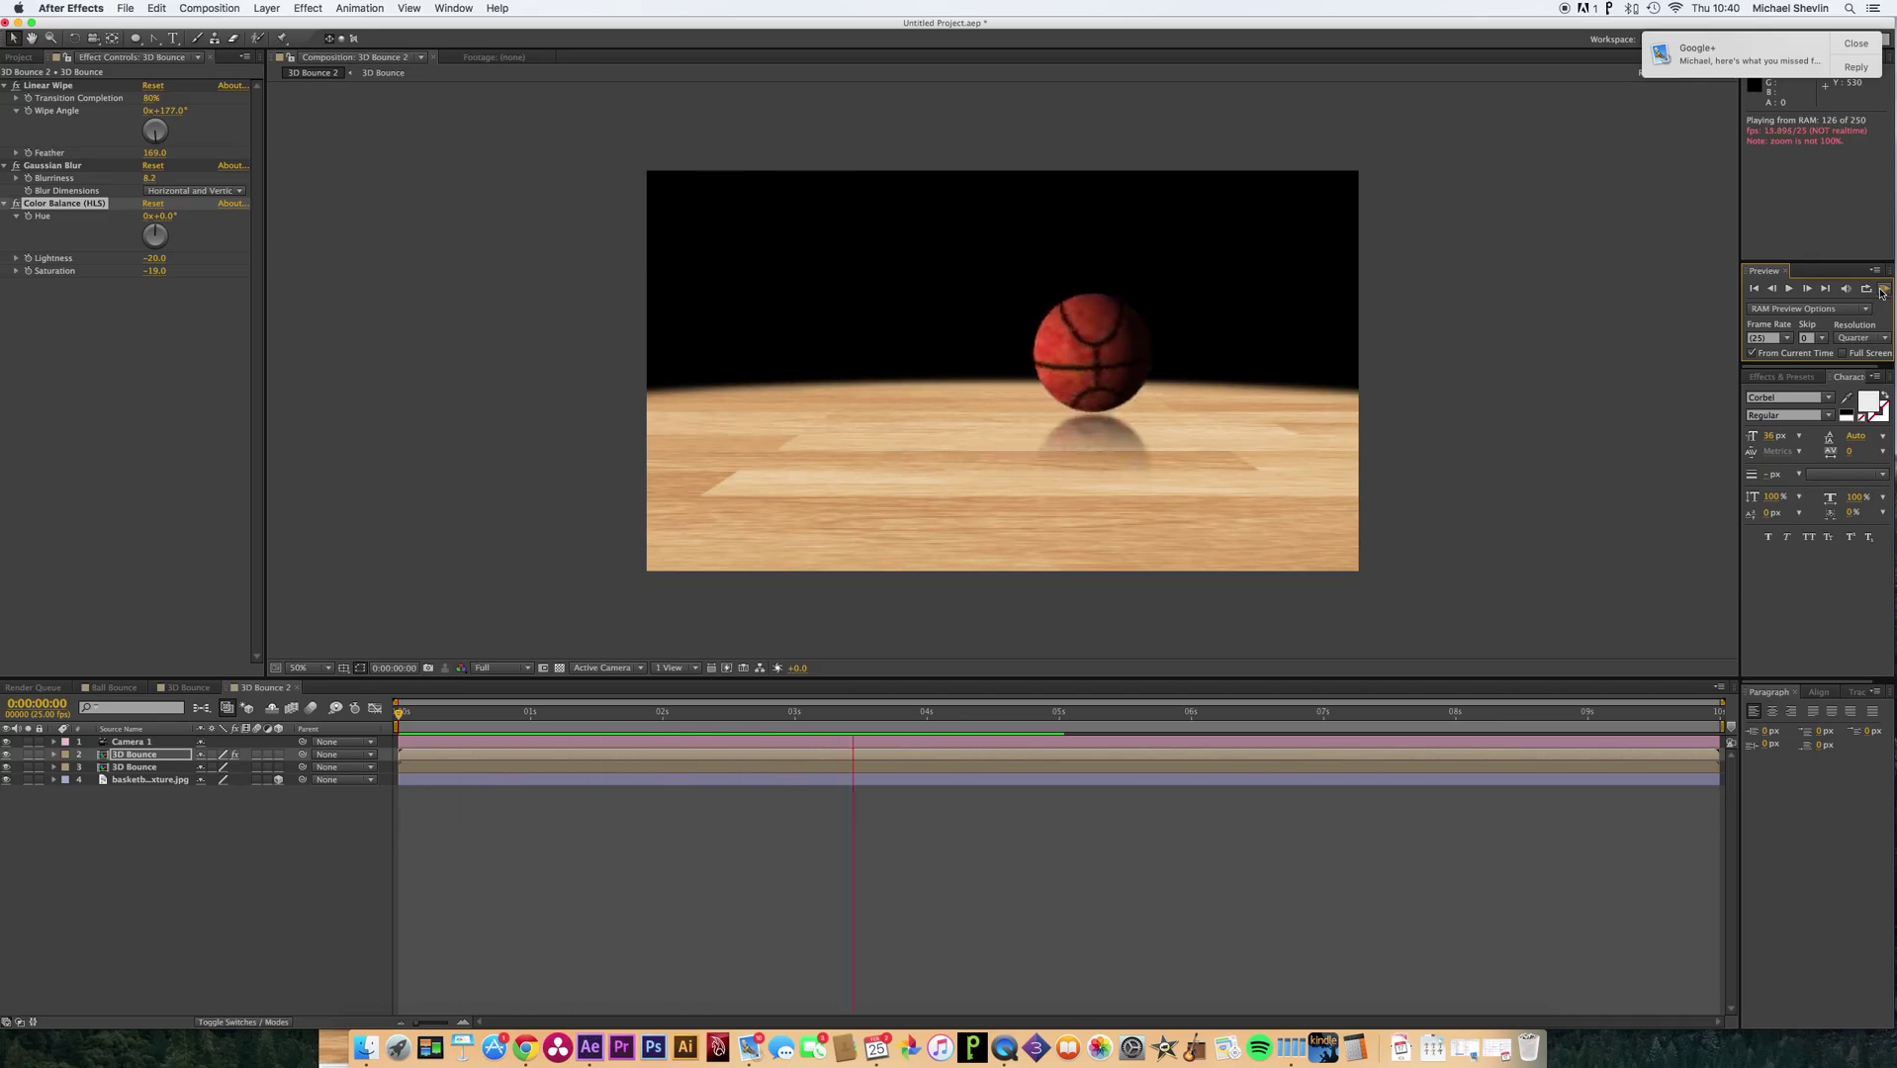
Stop the preview and rename the flipped 3D Bounce layer as reflection.
click(1882, 290)
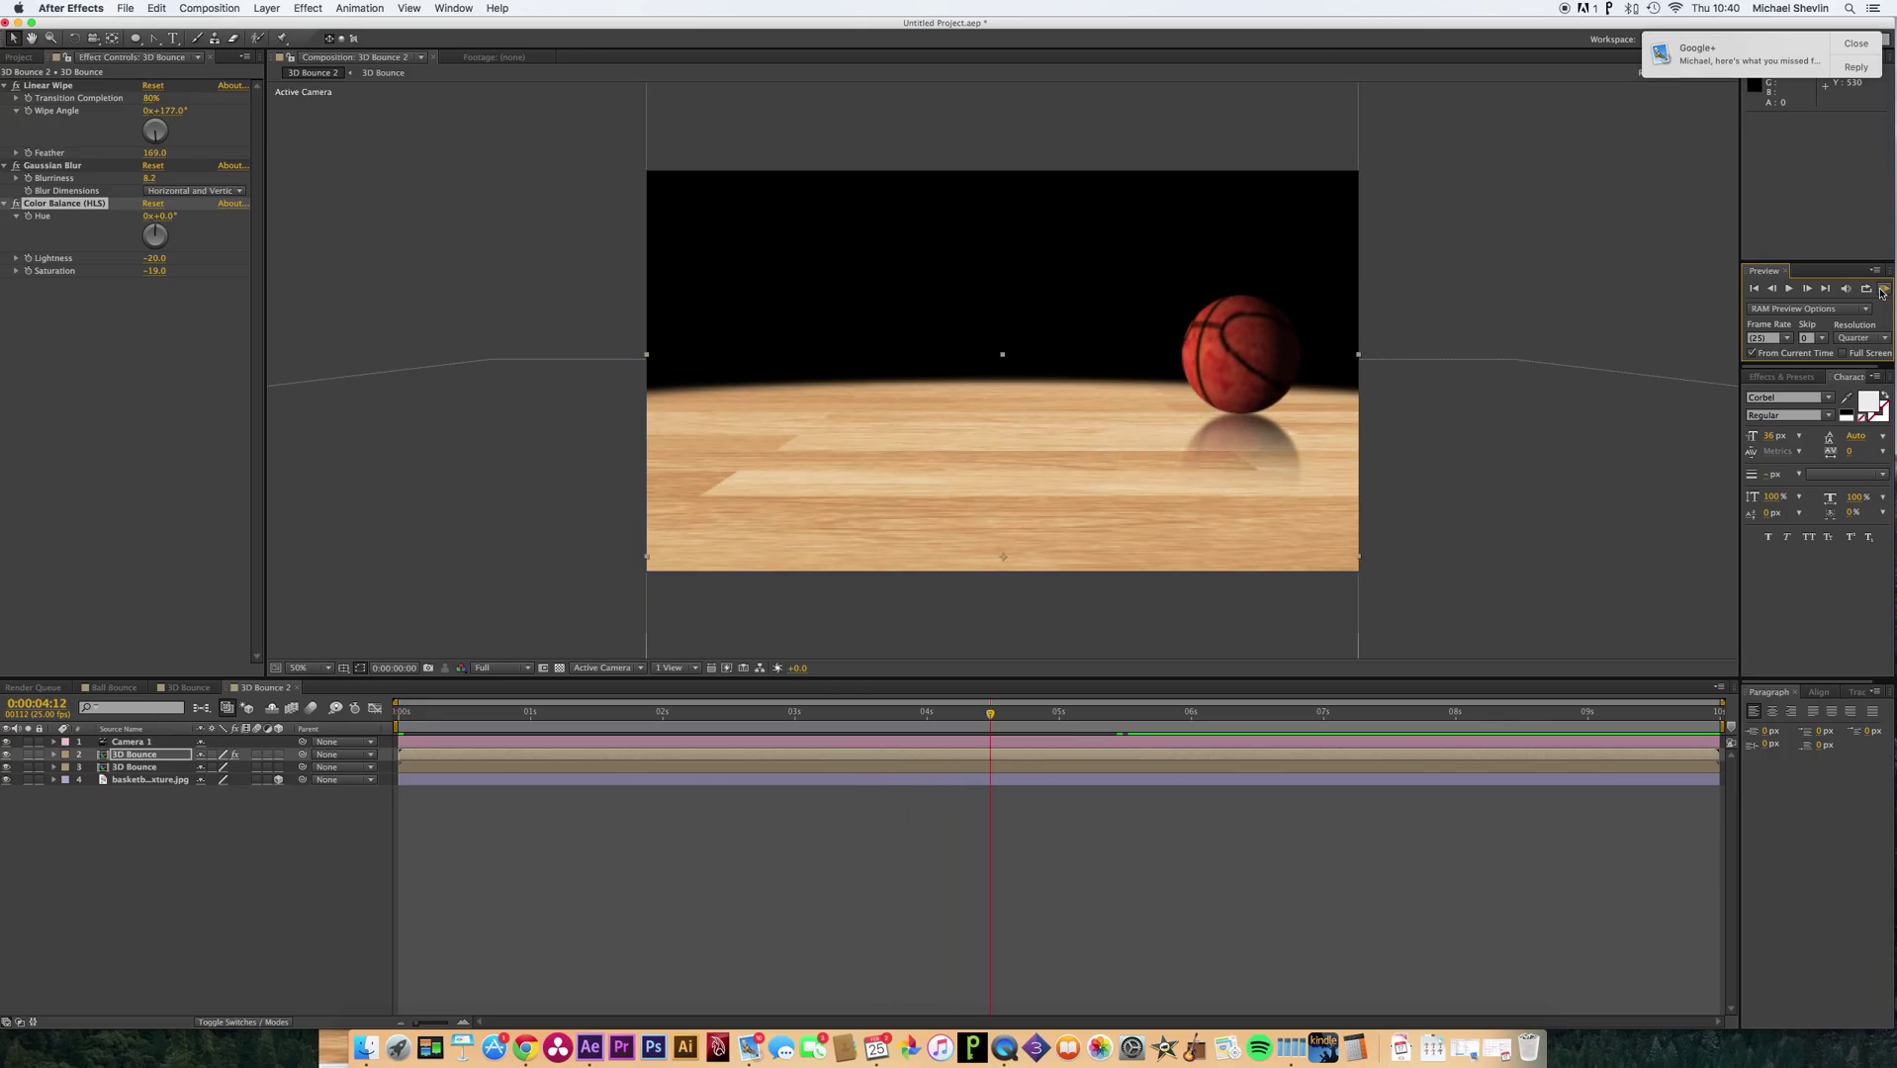
click(144, 767)
click(143, 756)
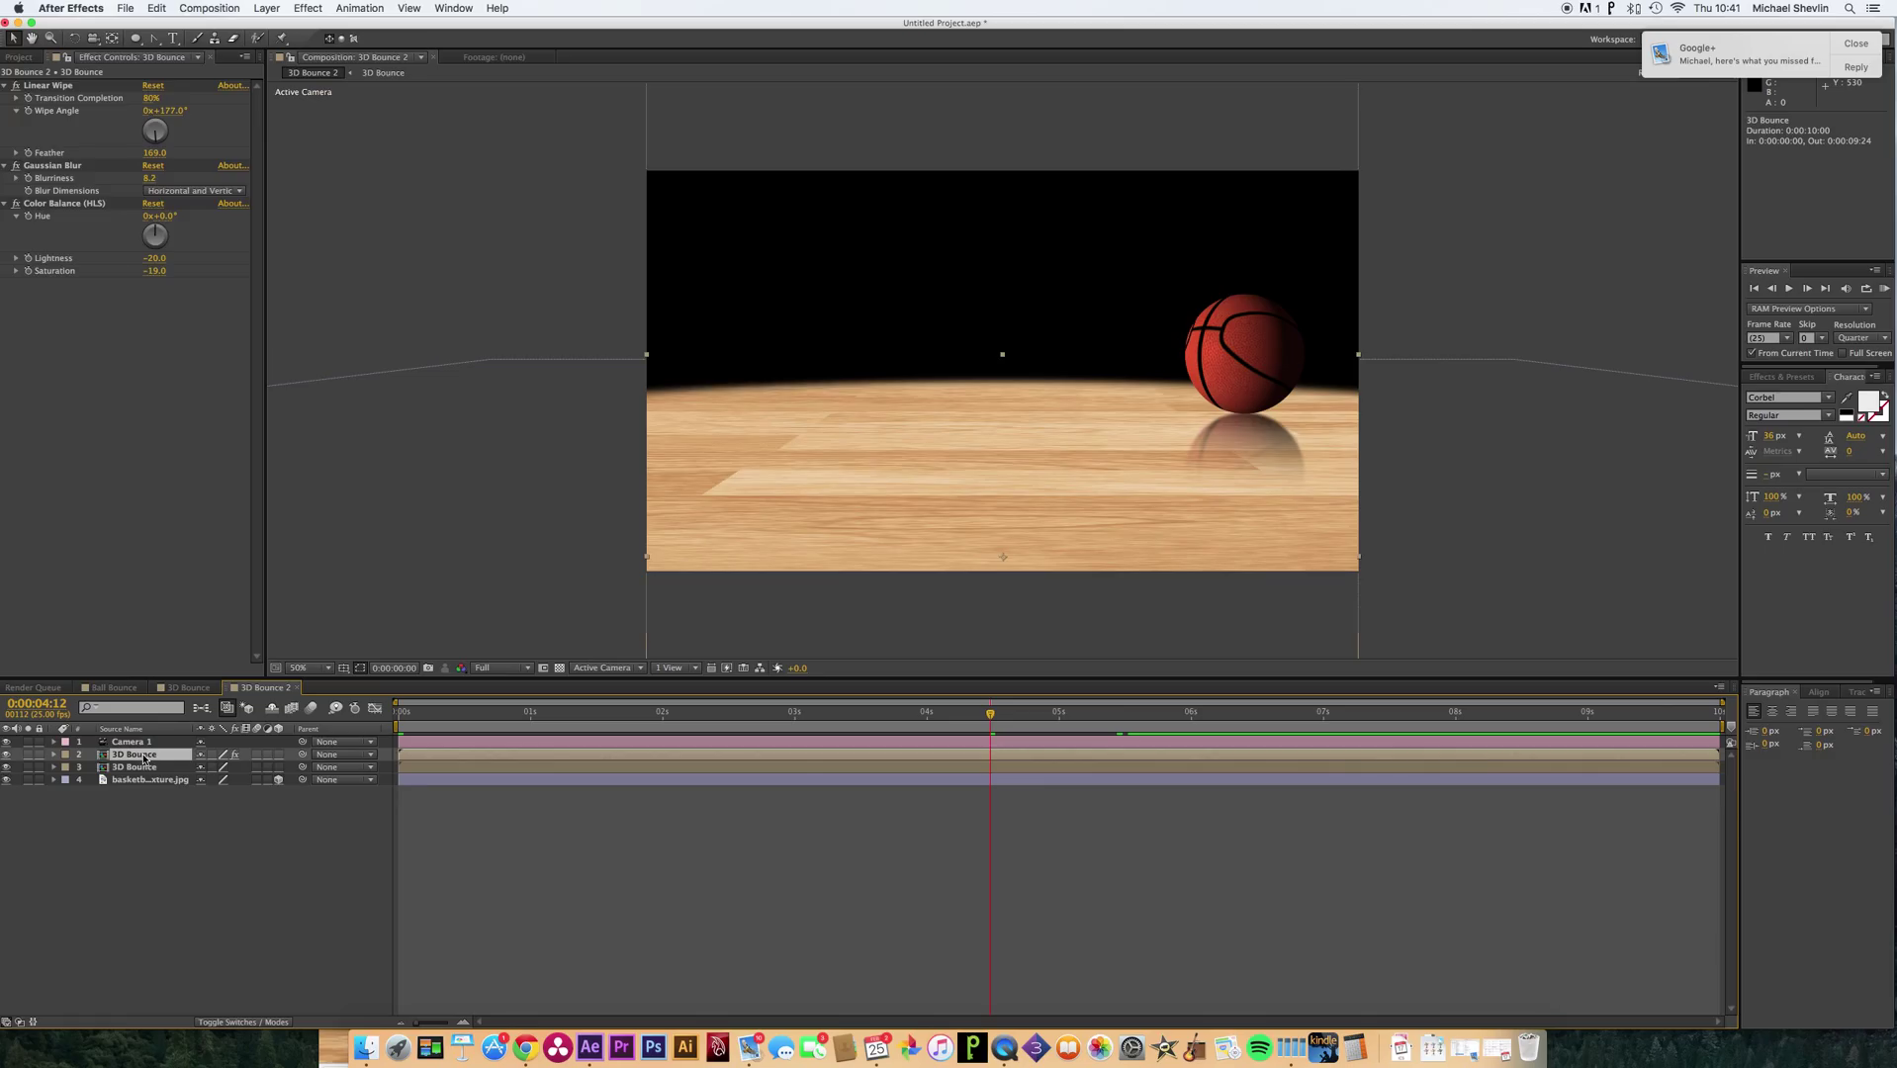
click(147, 766)
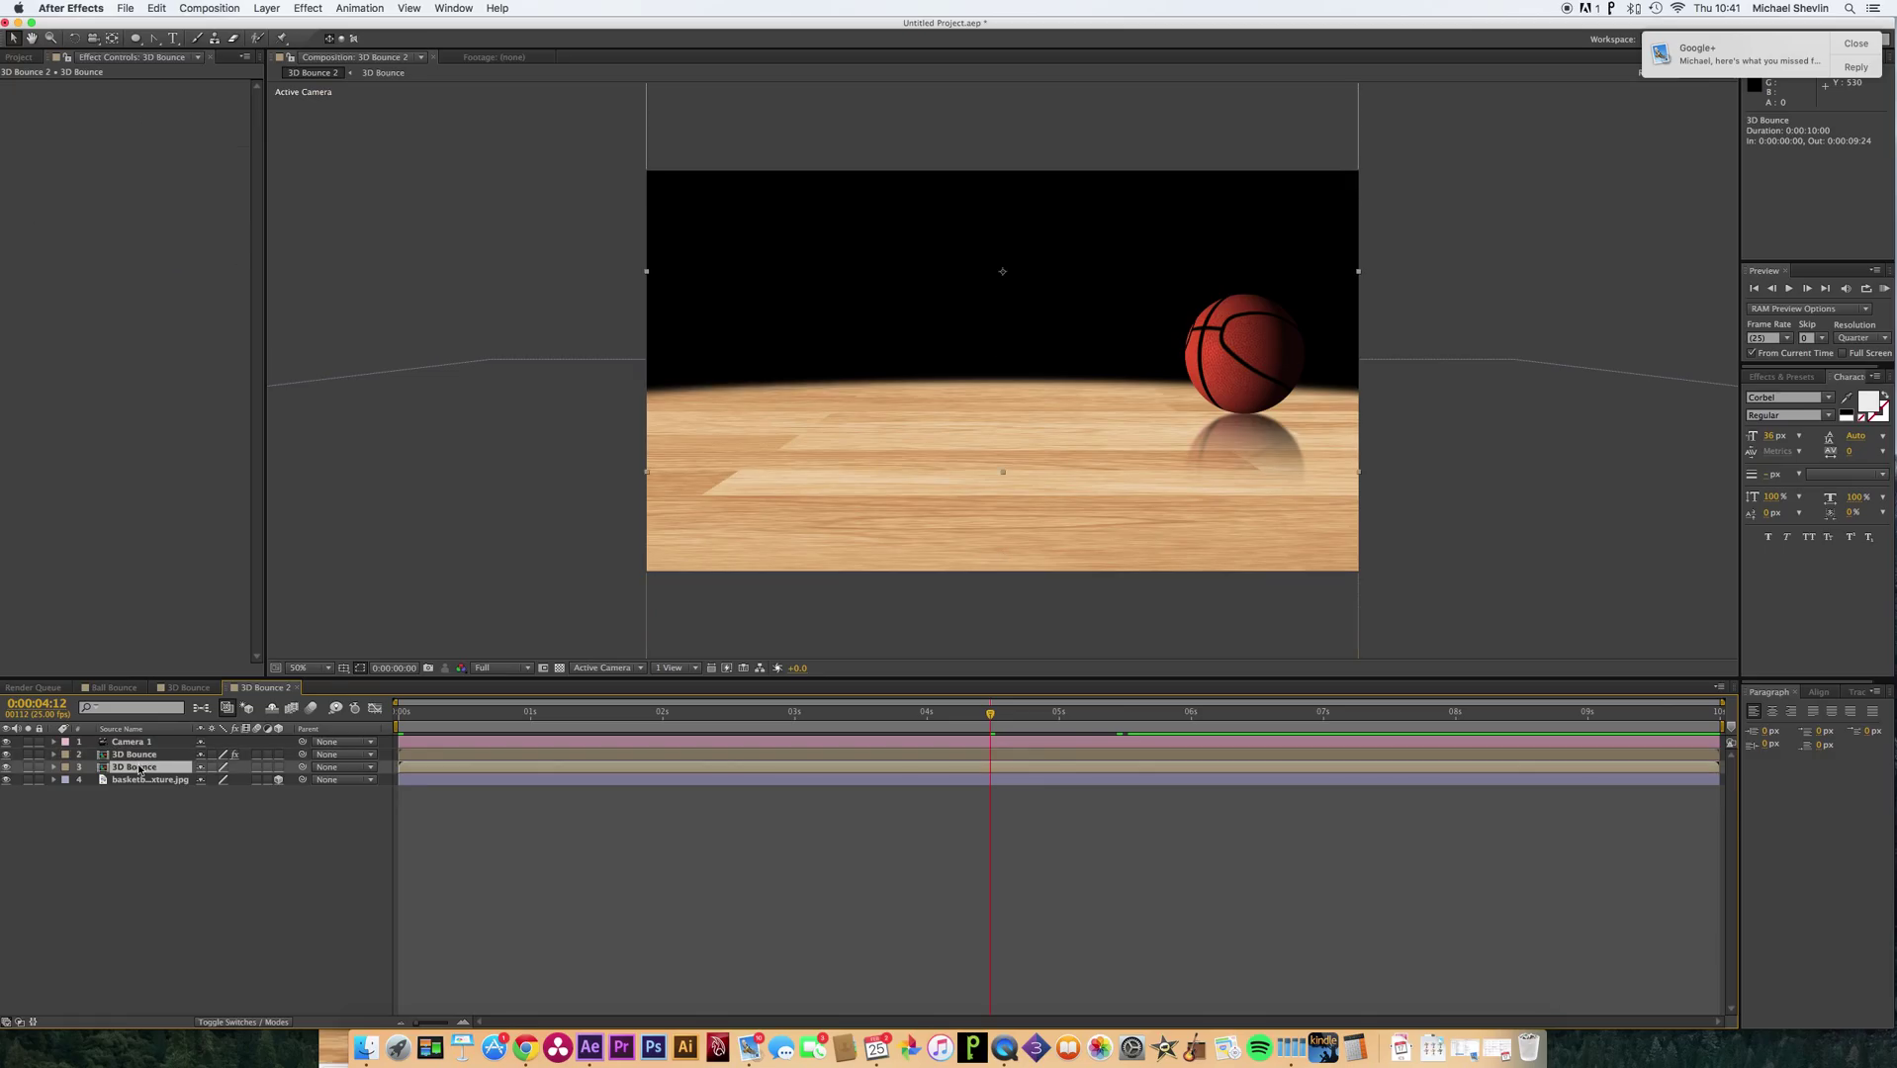
shift+click(143, 754)
right_click(144, 755)
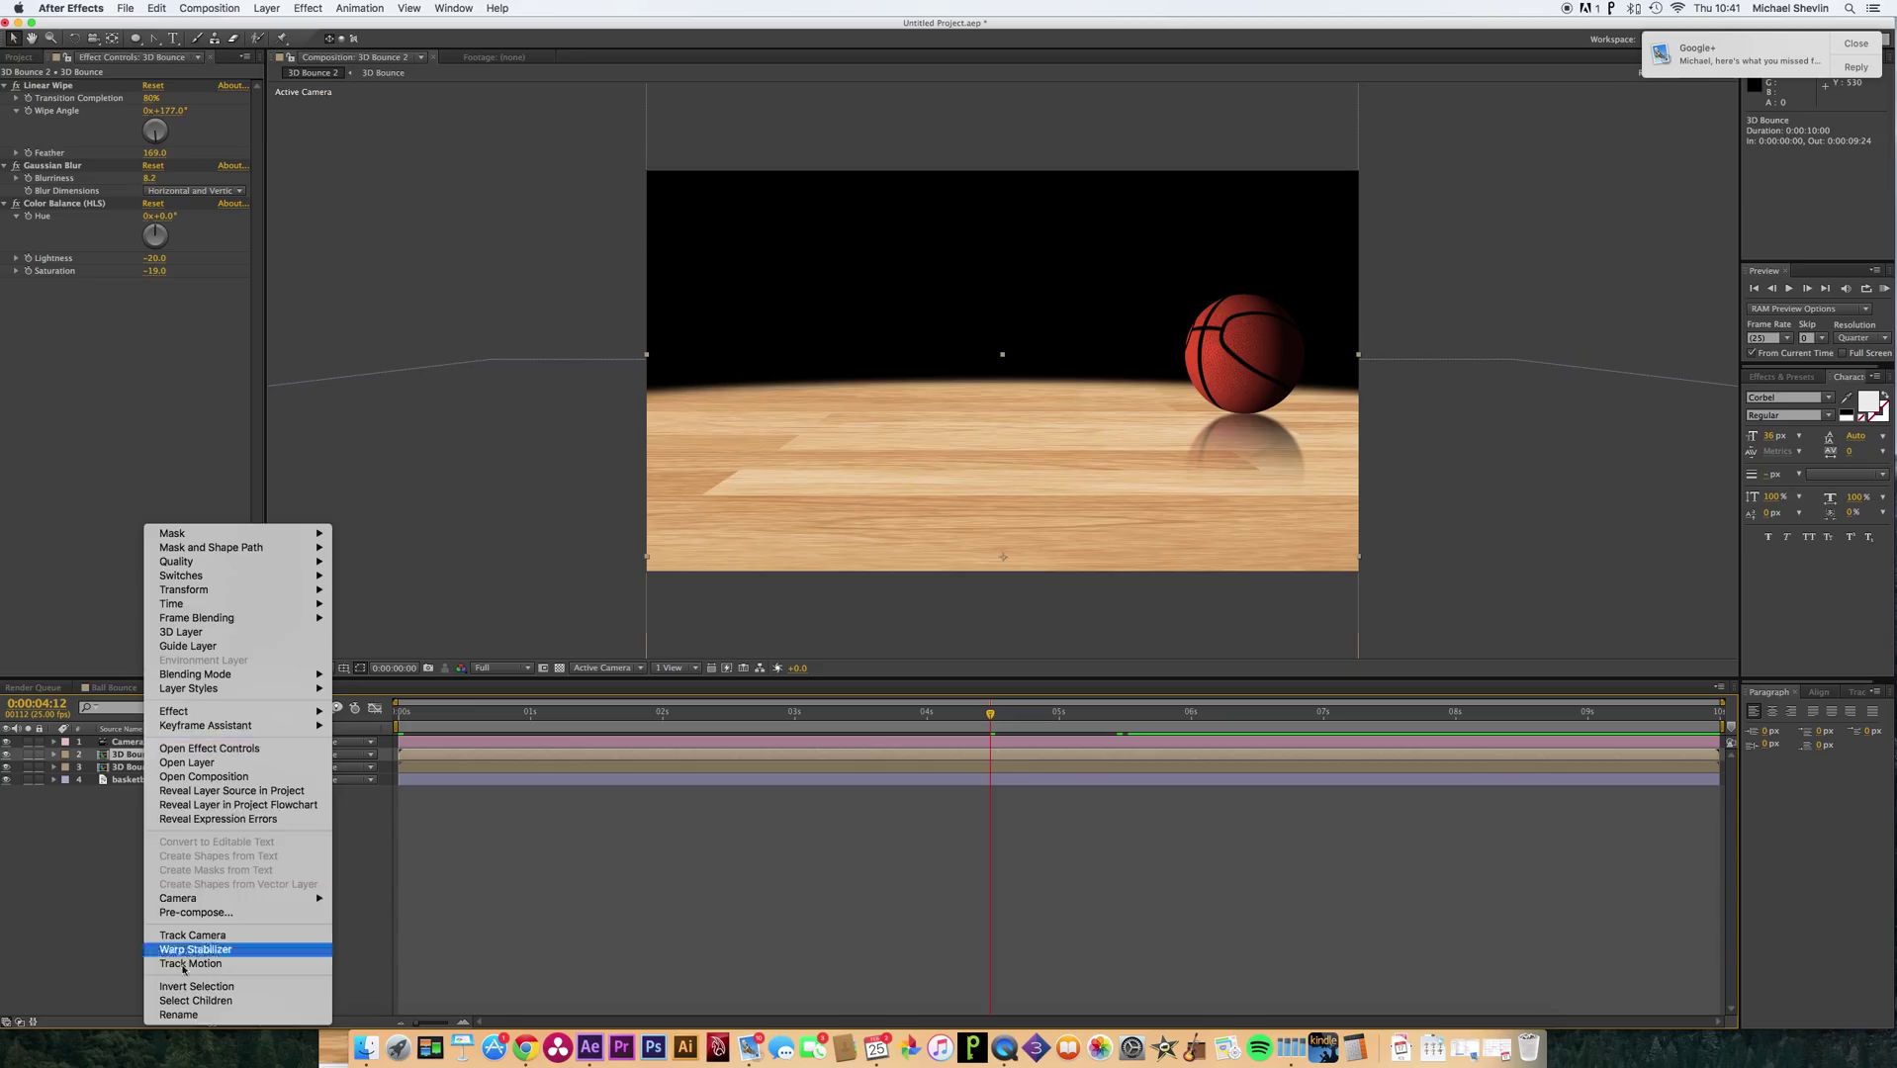
click(183, 1015)
text(reflectio)
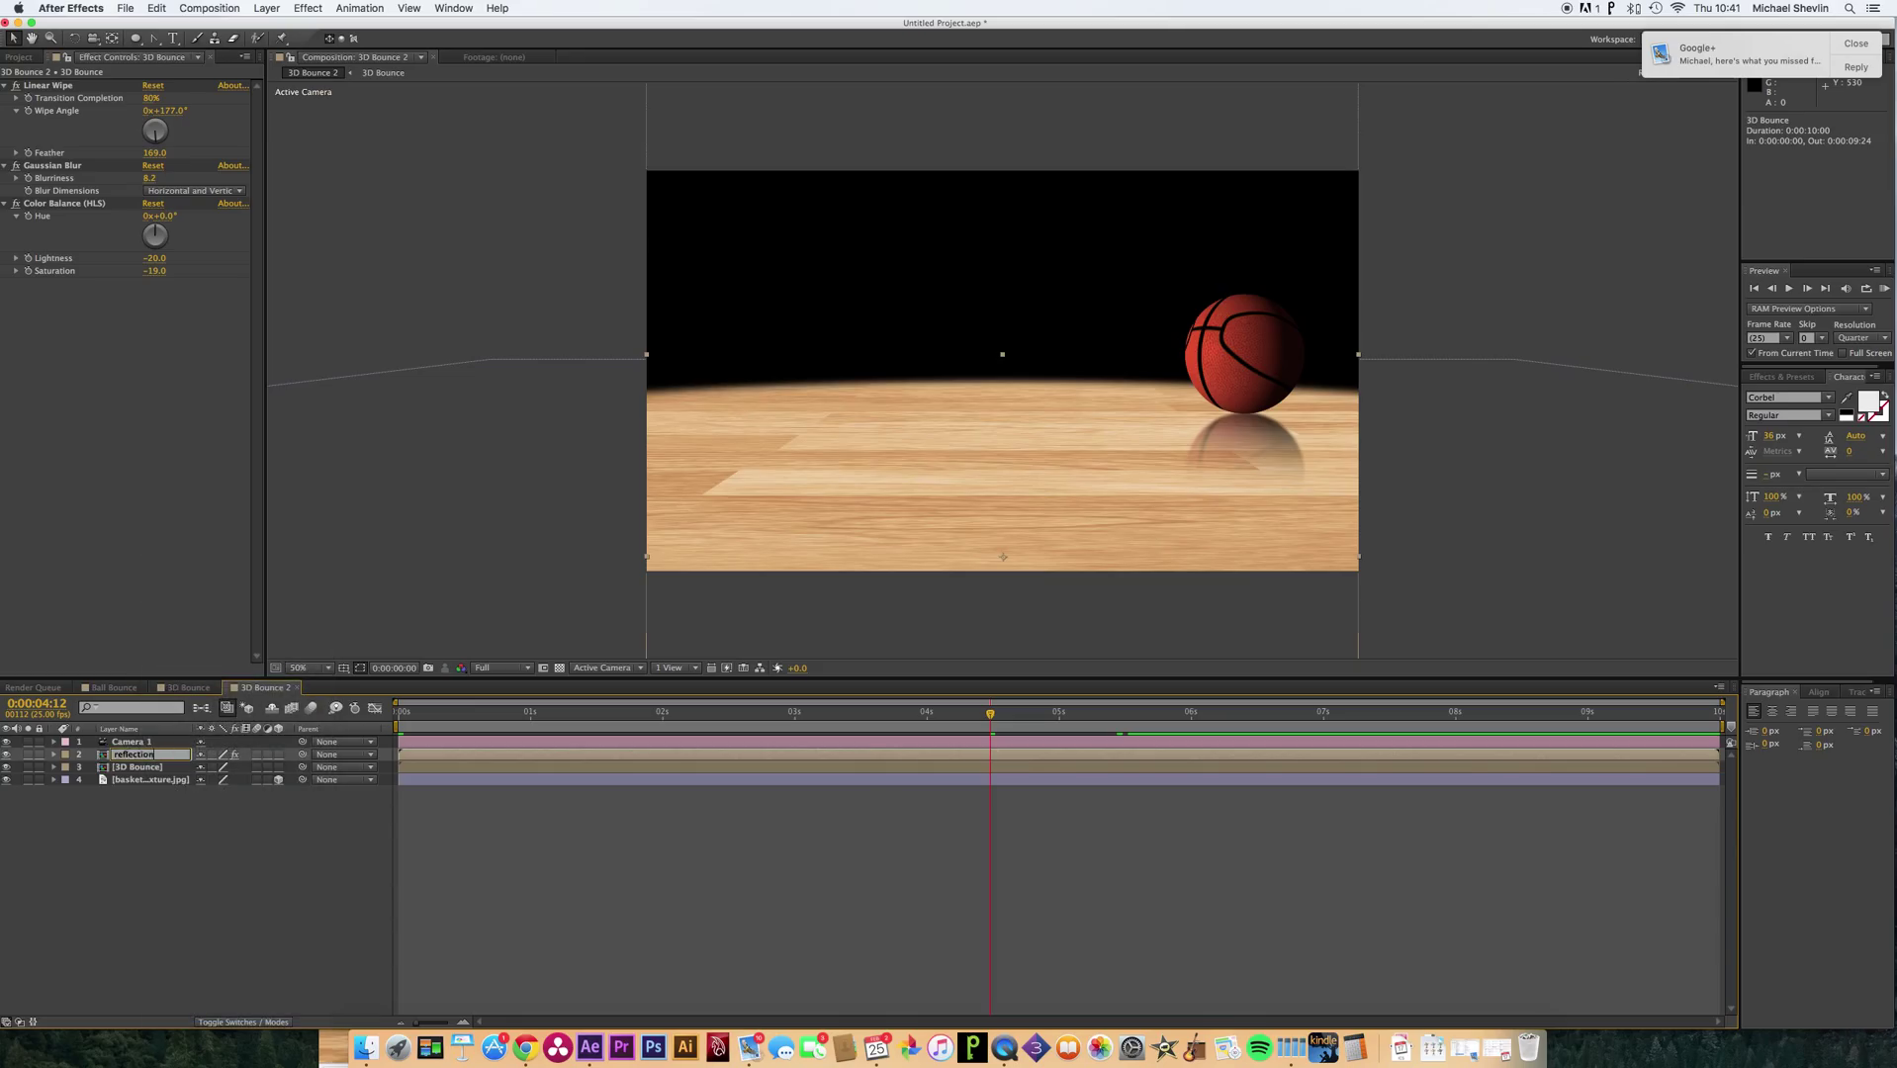
text(n)
key(Return)
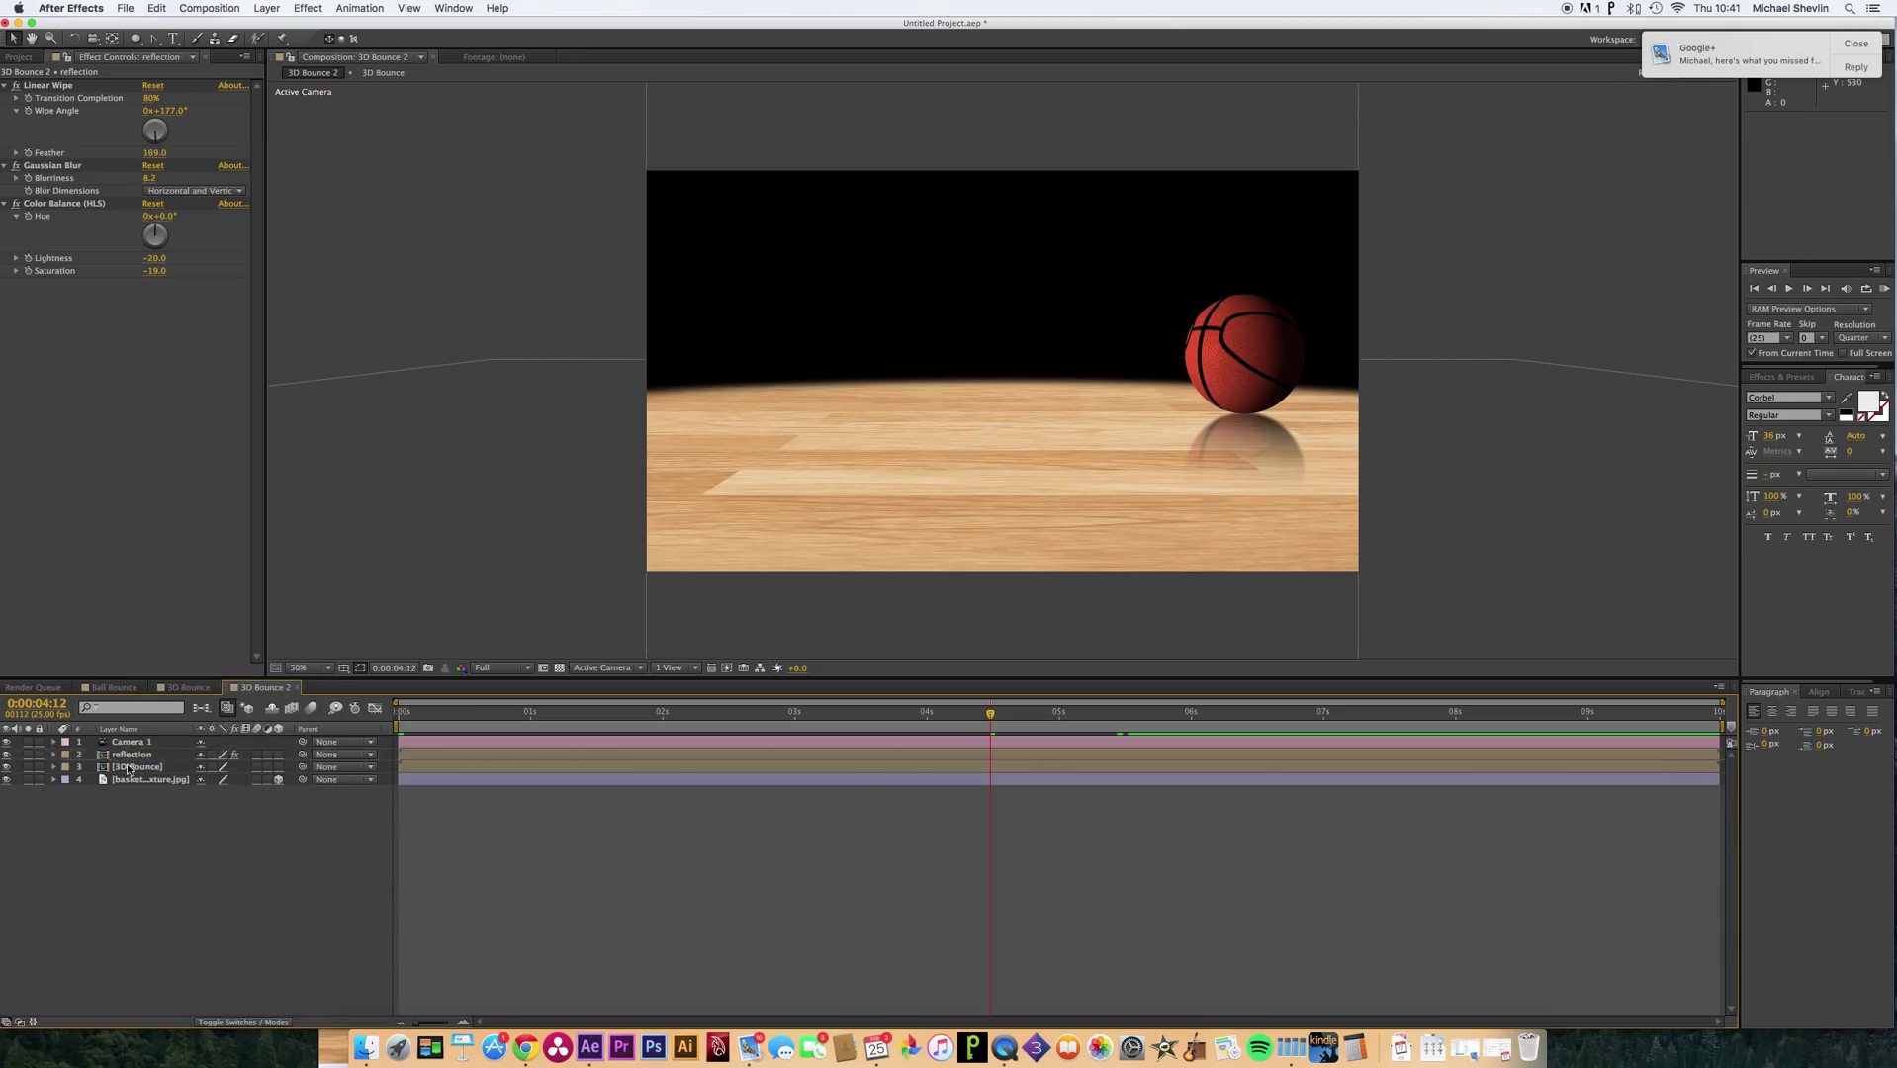
Duplicate the upright 3D Bounce layer and rename the lower copy as shadow.
click(128, 769)
key(super+d)
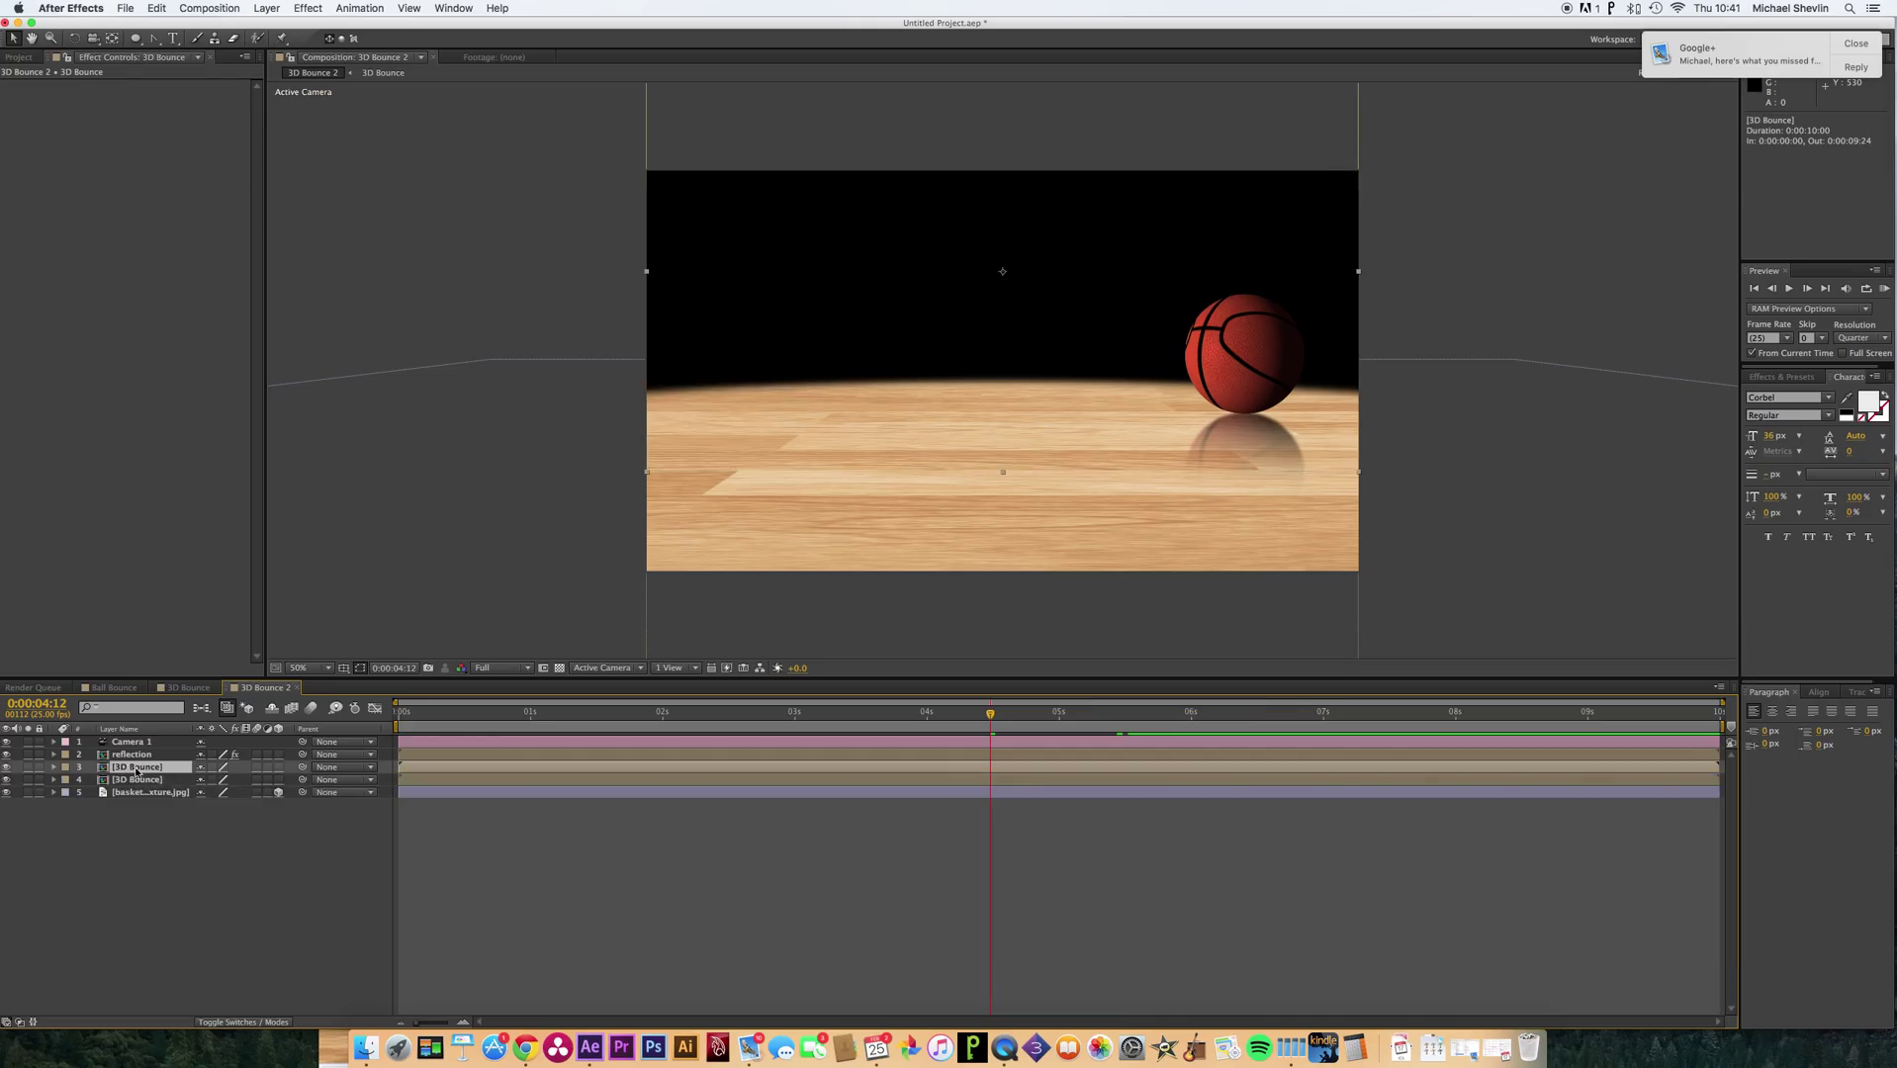
click(140, 782)
right_click(140, 783)
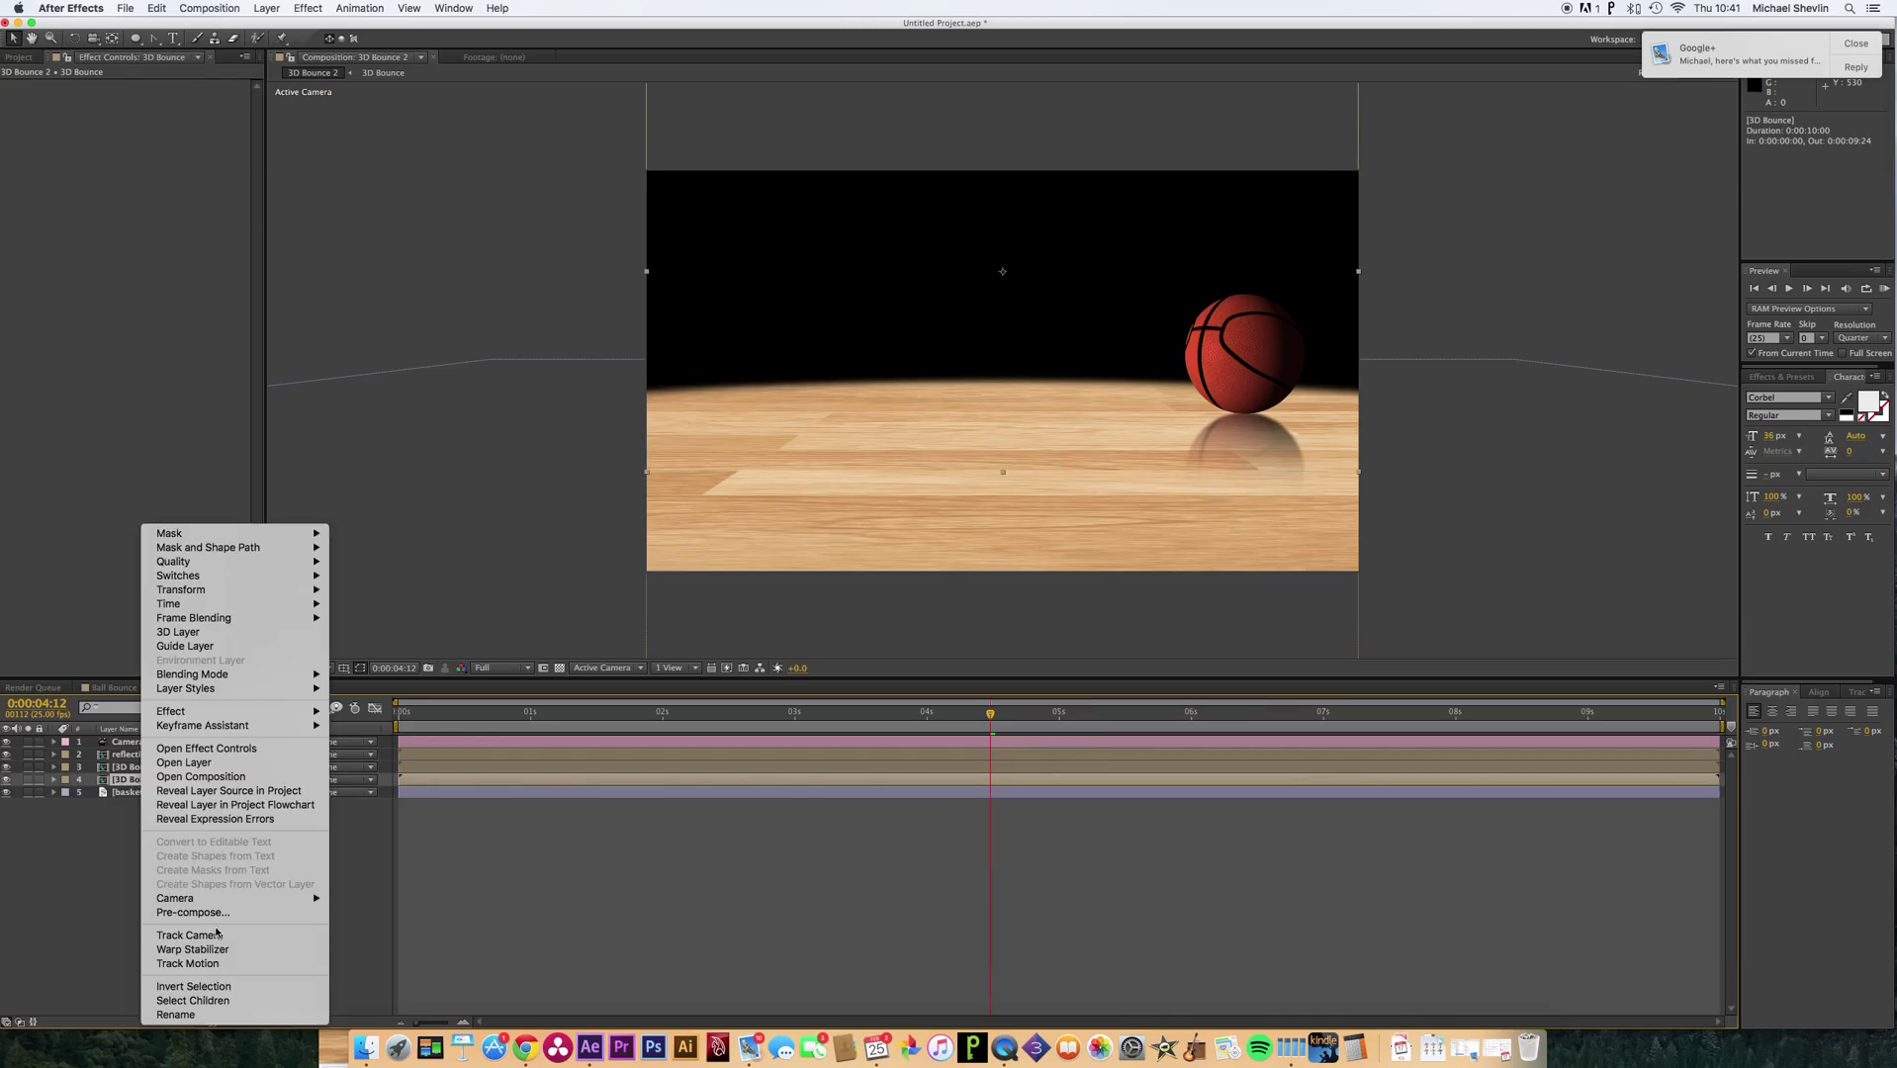
click(178, 1015)
text(shadow)
key(Return)
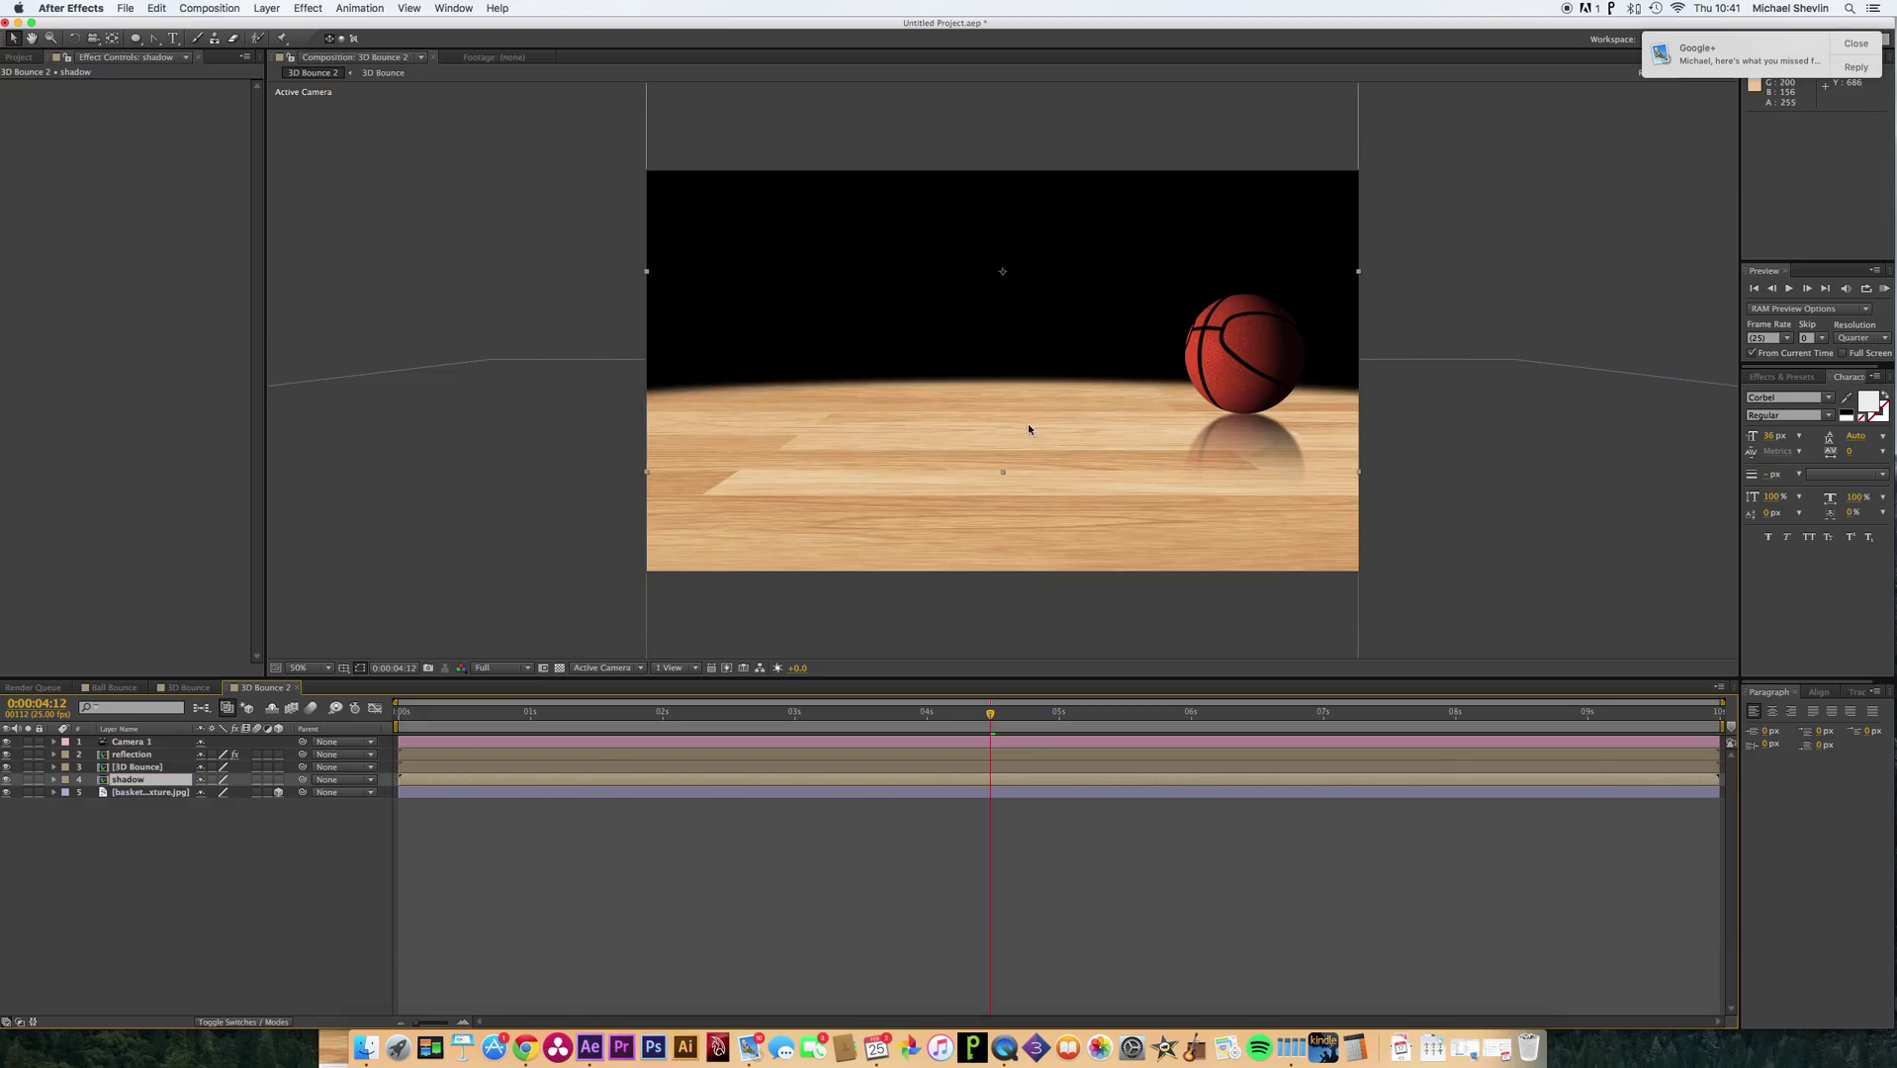
Squash the shadow layer vertically to about 7% and place it under the ball at position 960, 644.
scroll(1027, 424, down, 5)
scroll(1027, 424, up, 3)
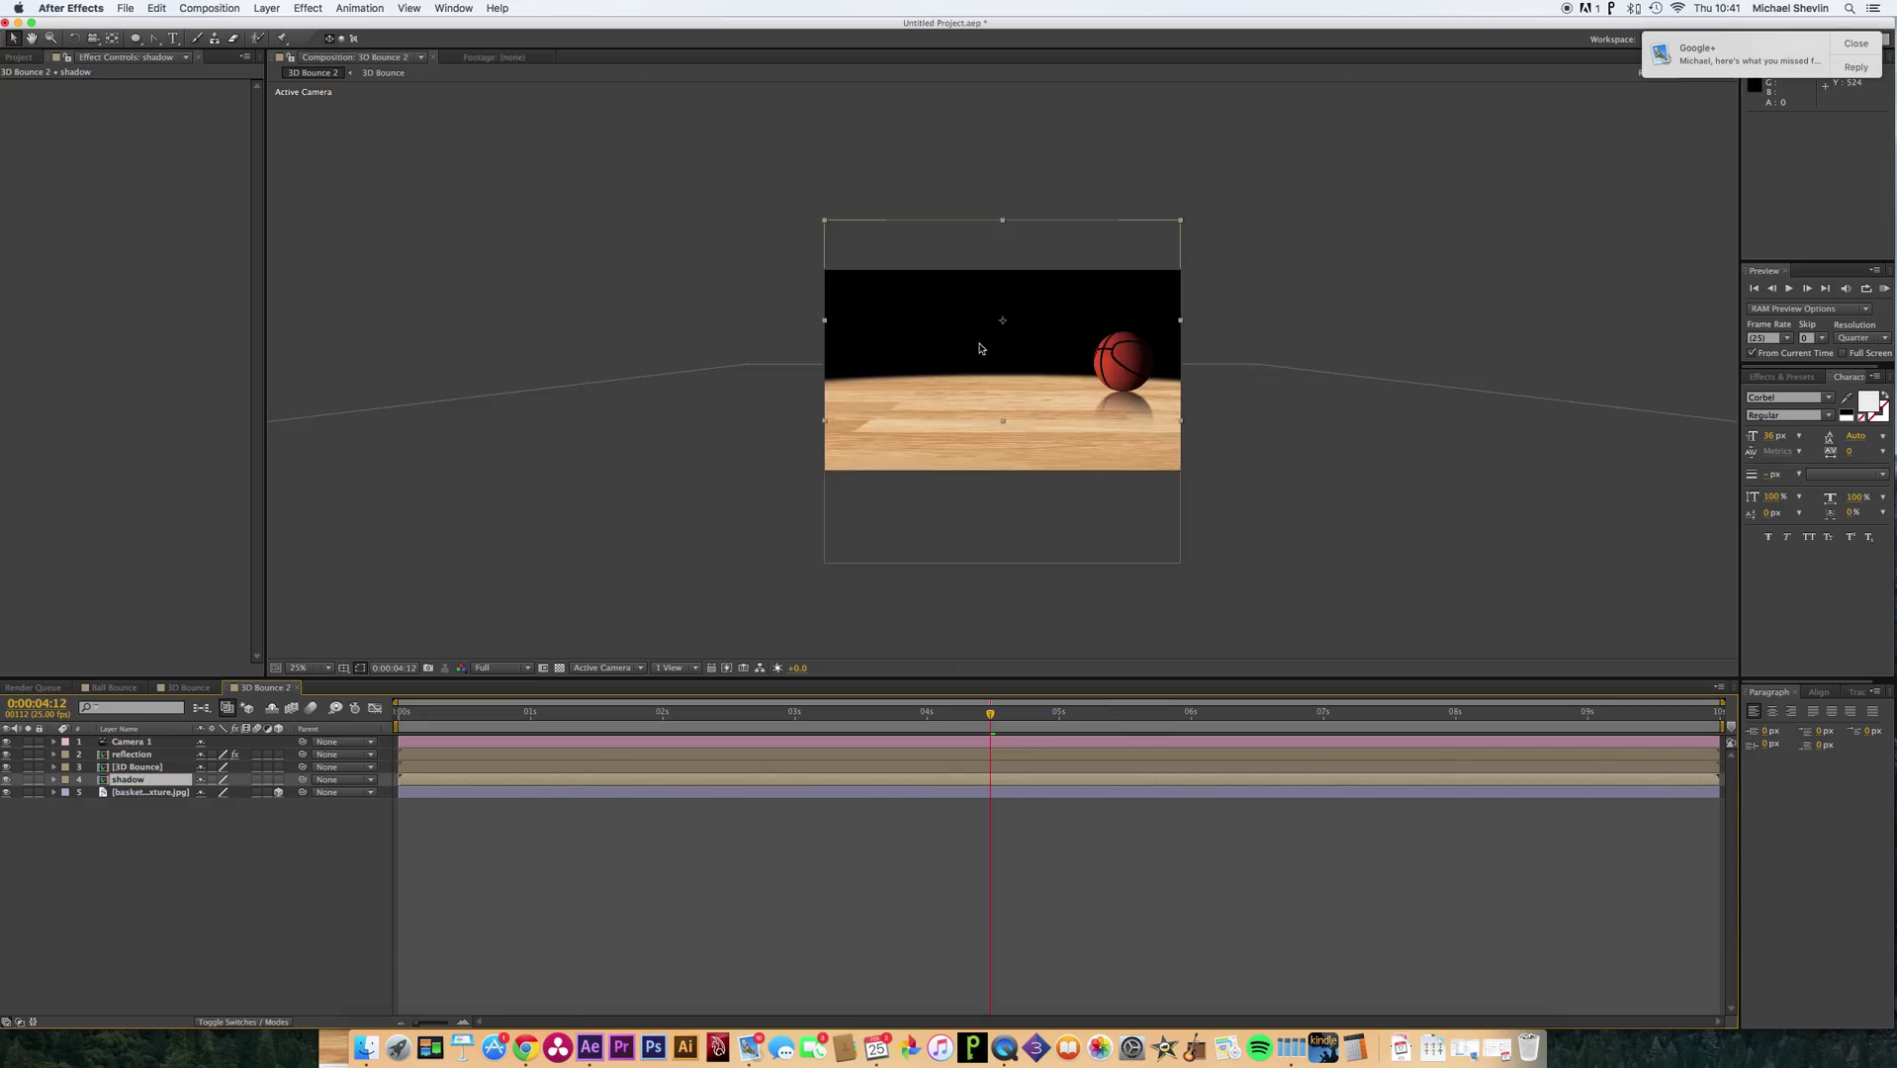
drag(1001, 219, 1006, 315)
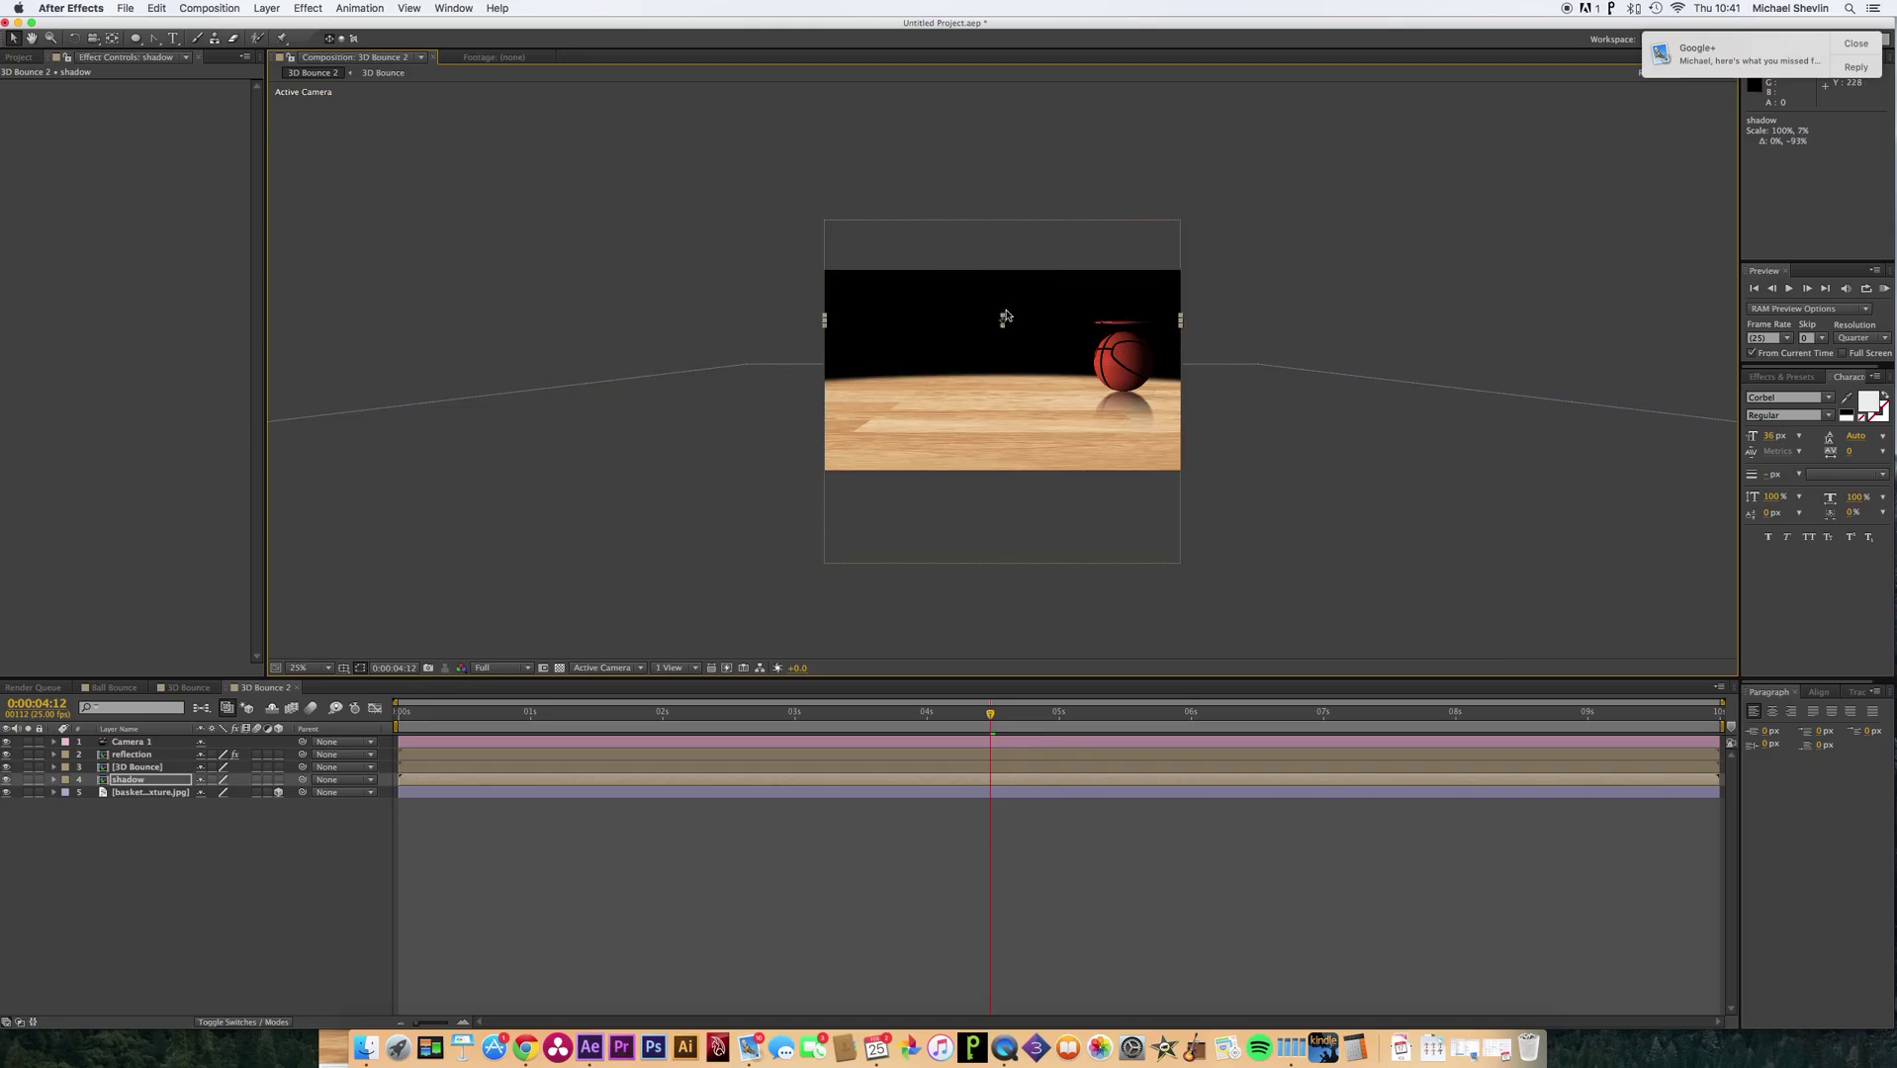
drag(1136, 323, 1077, 383)
key(slash)
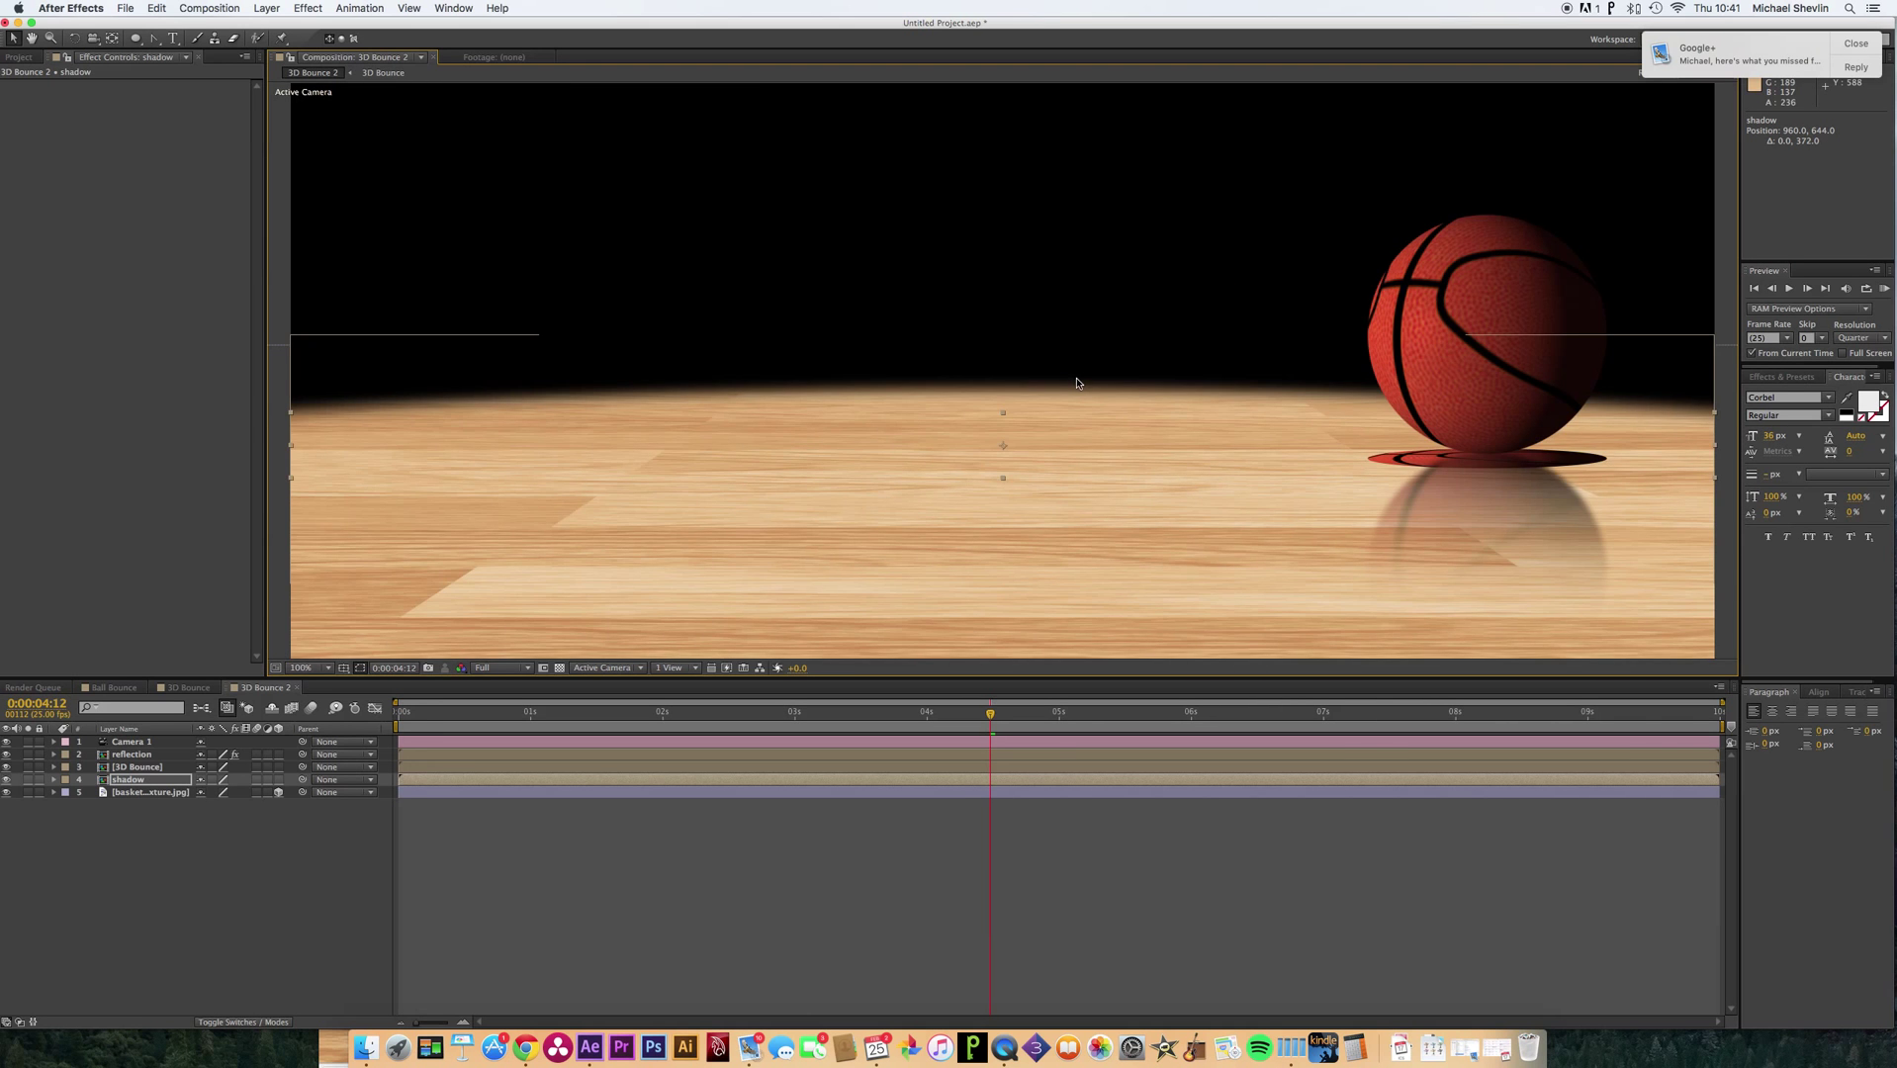
key(comma)
key(comma)
Add Color Balance (HLS) to the shadow layer with lightness at -100 and saturation at about -99.
click(308, 8)
click(378, 194)
click(307, 8)
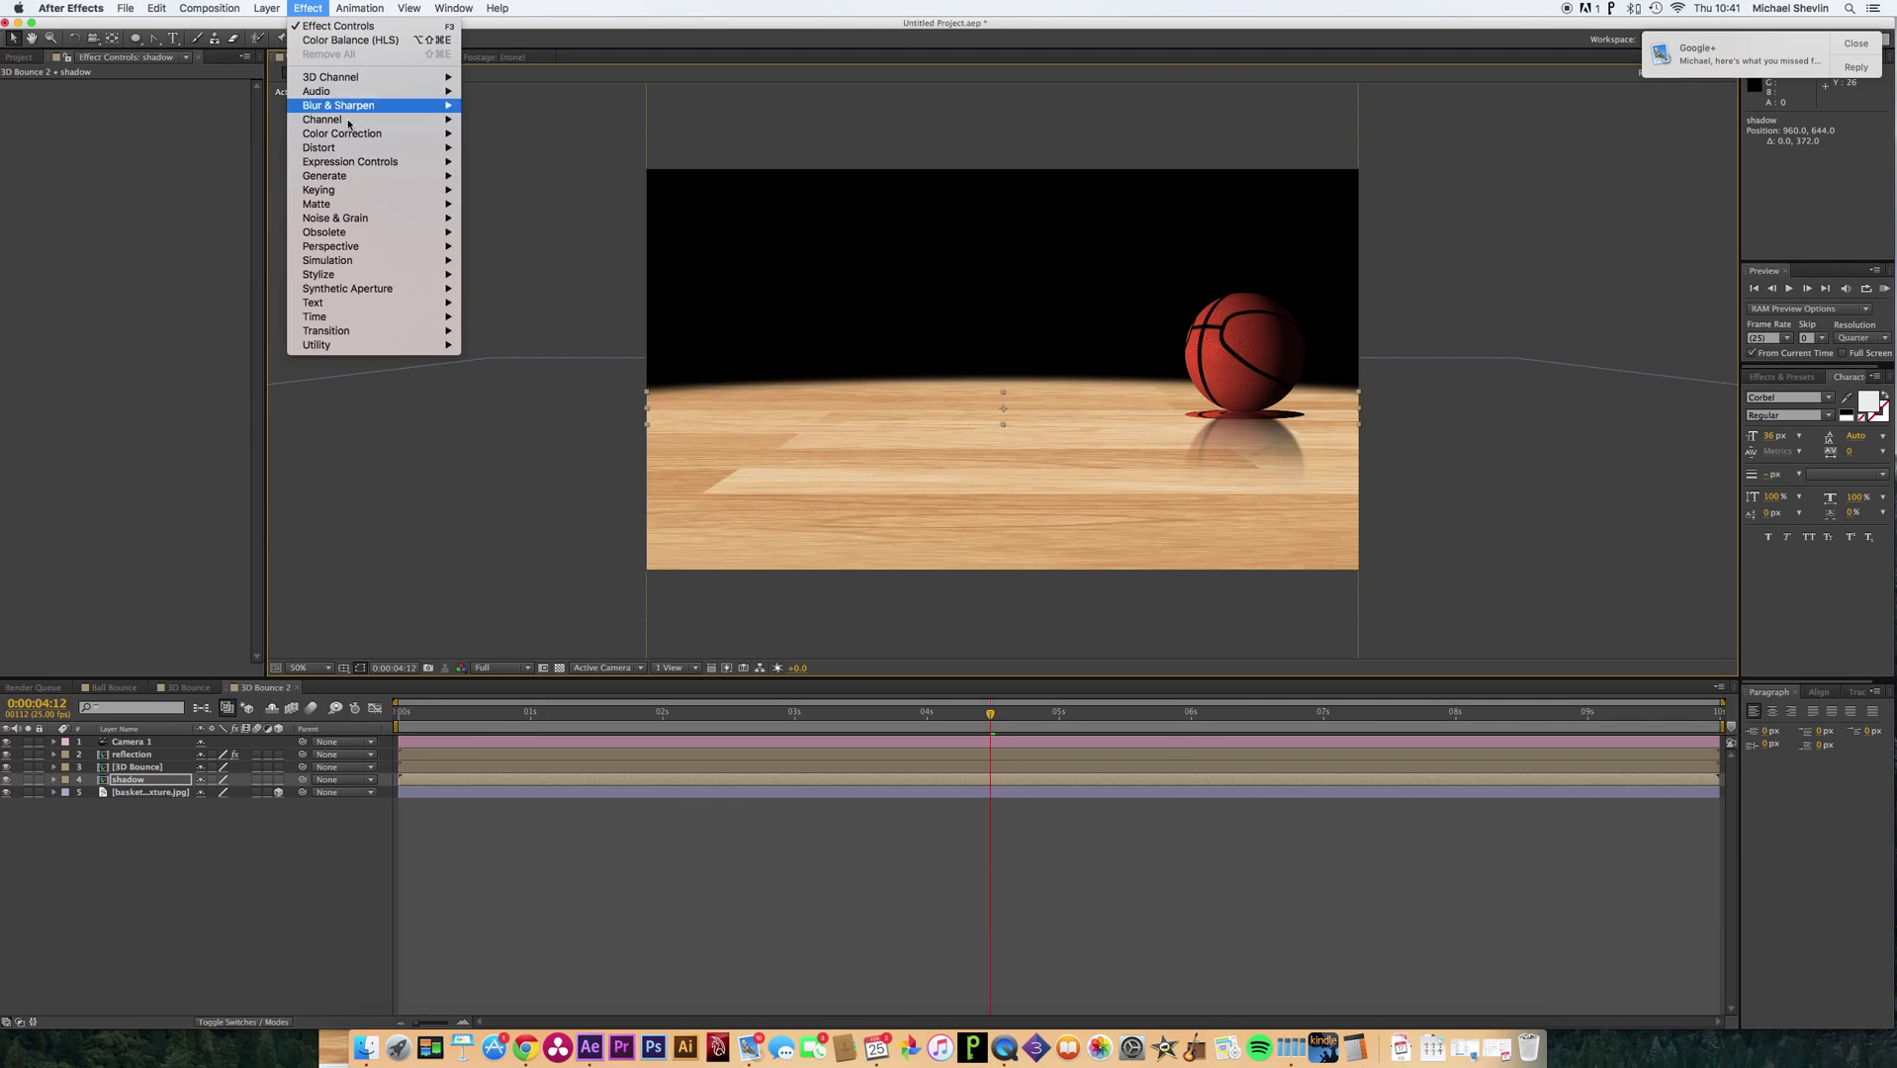
mouse_move(376, 134)
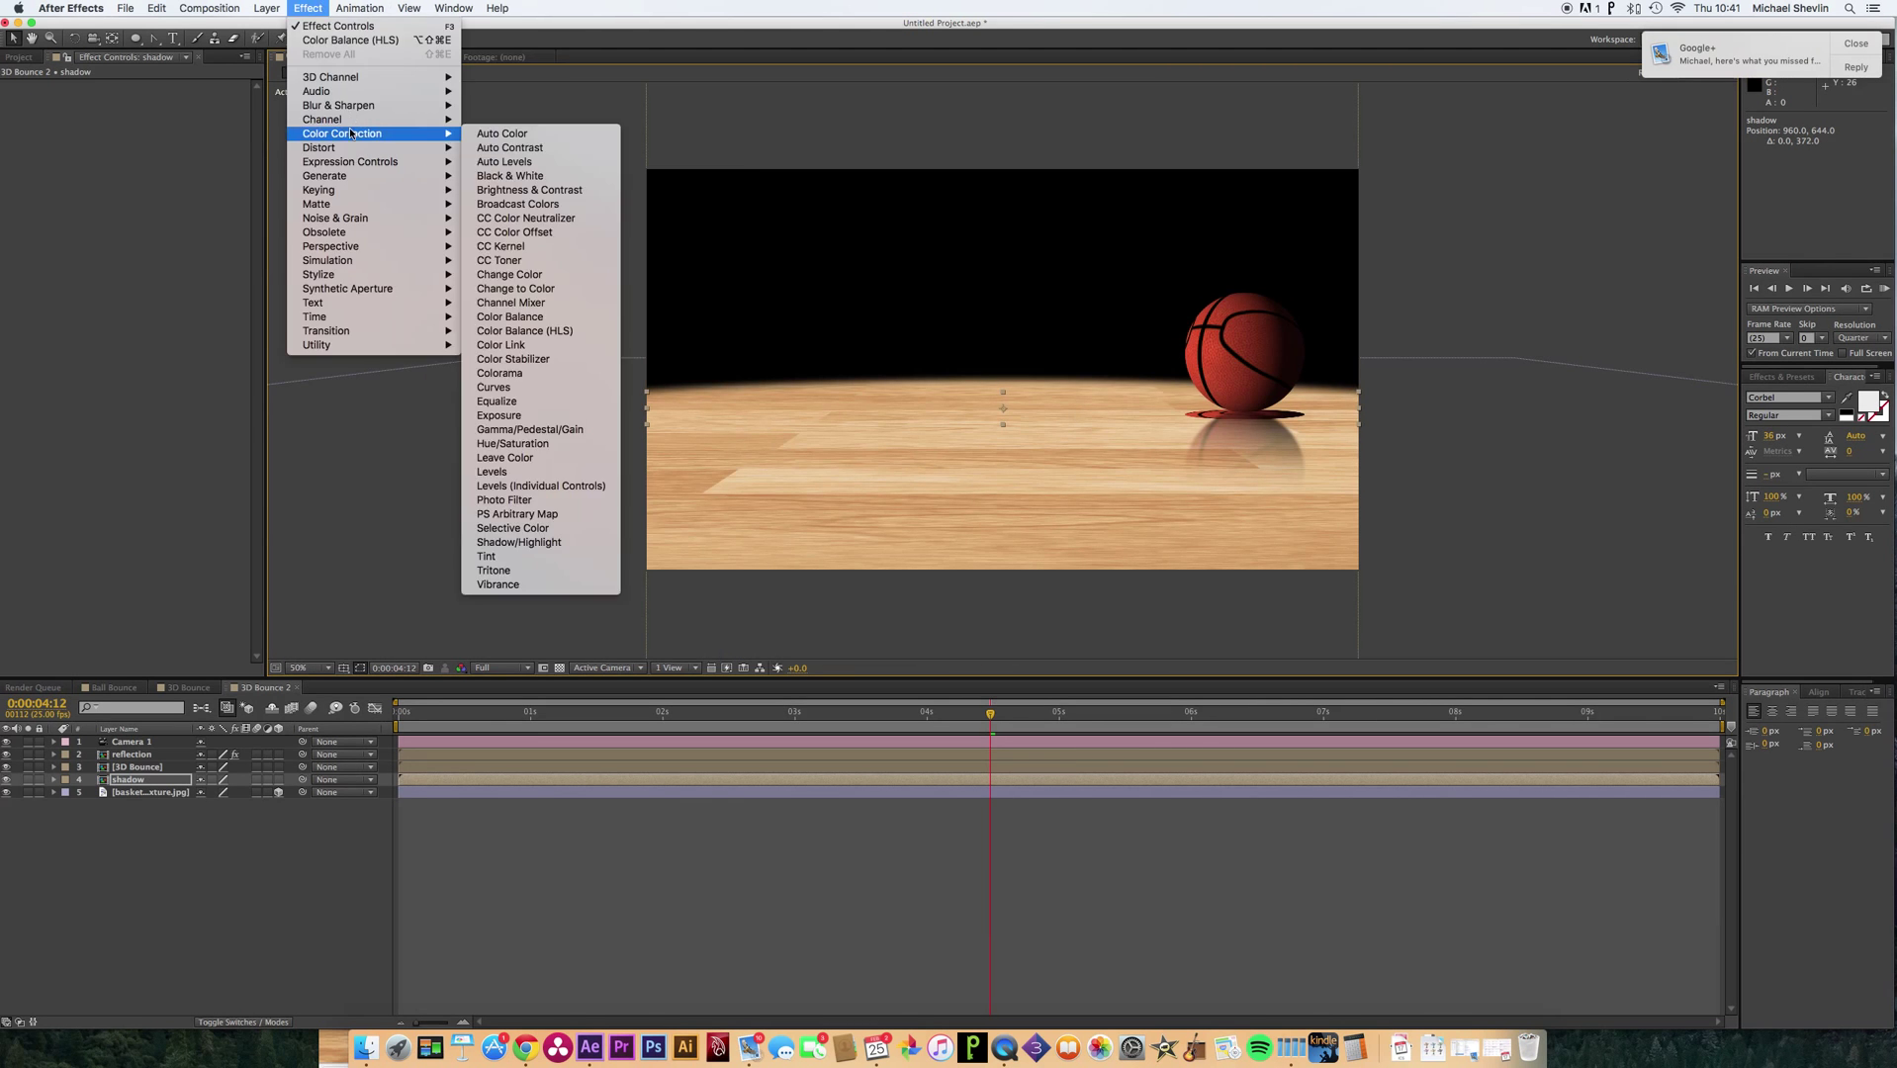
click(541, 338)
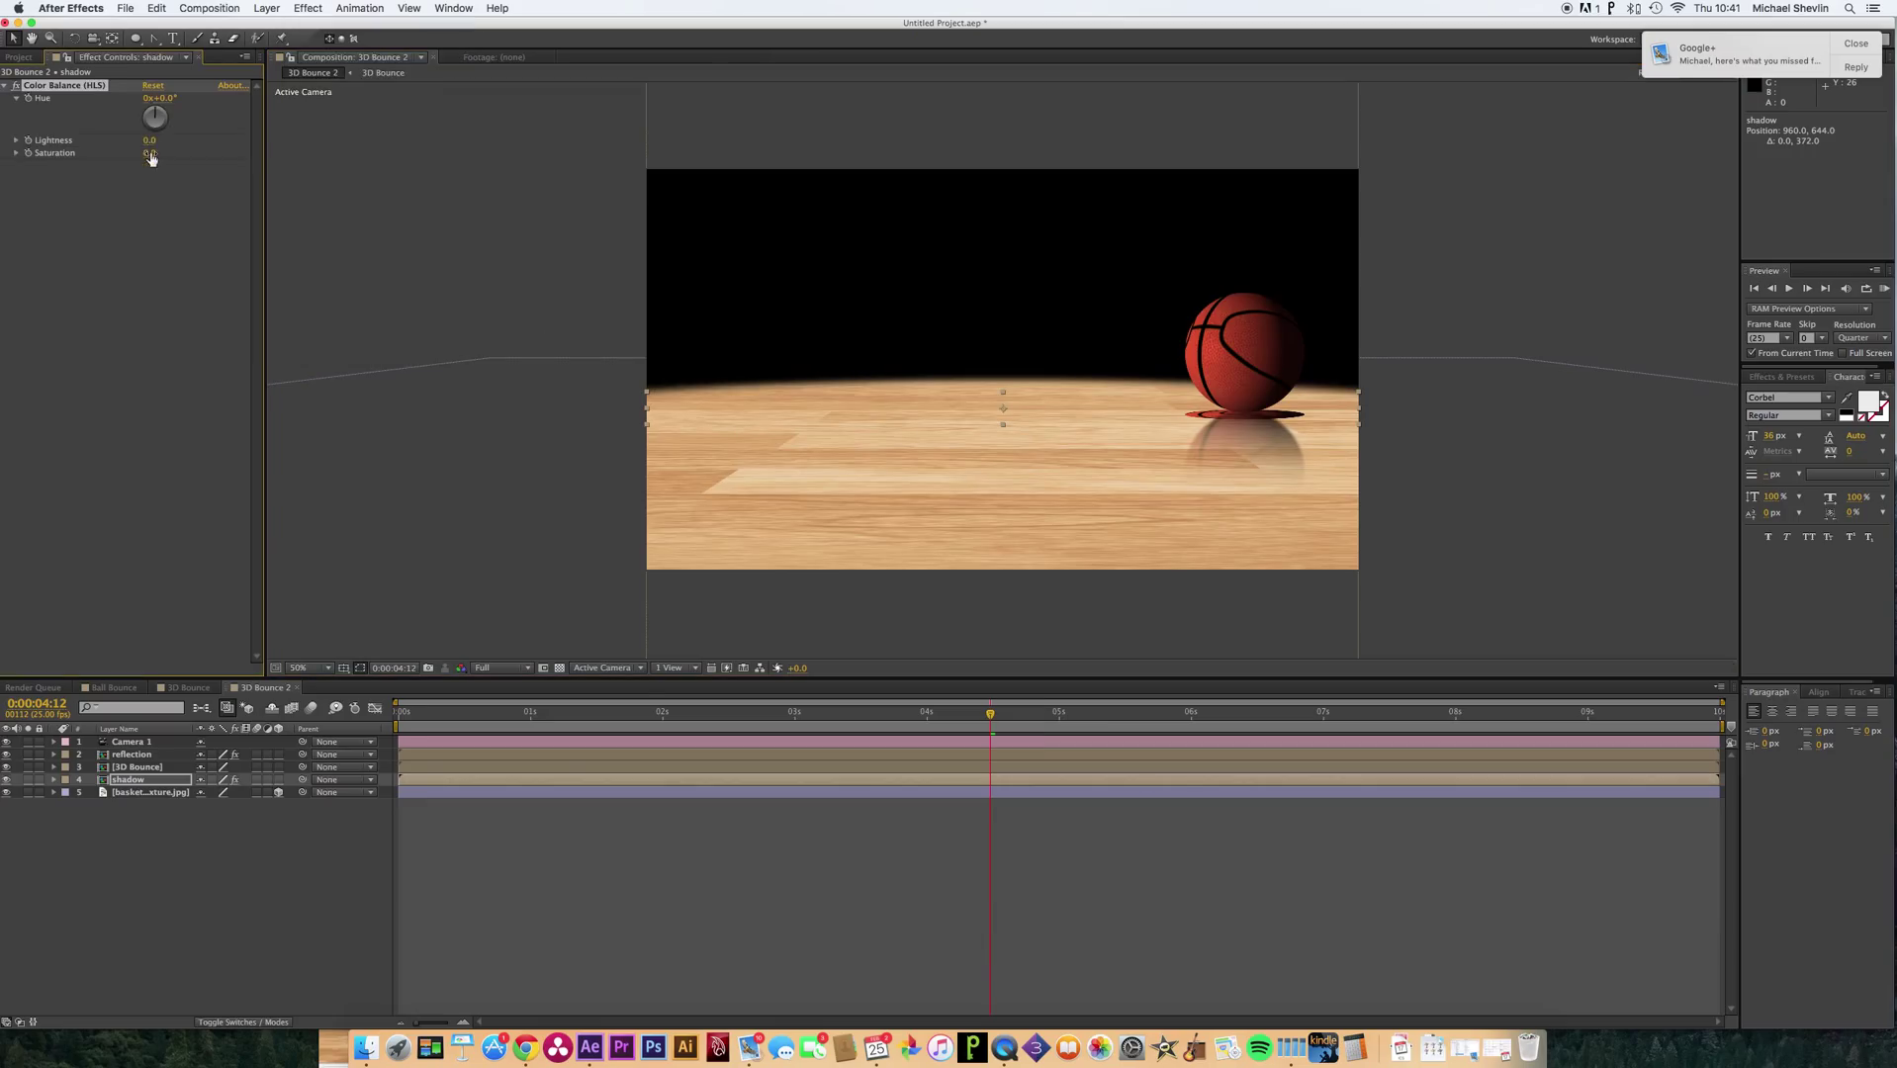
drag(151, 158, 59, 139)
Add a Gaussian Blur to the shadow layer with a blurriness of about 94.9.
click(307, 8)
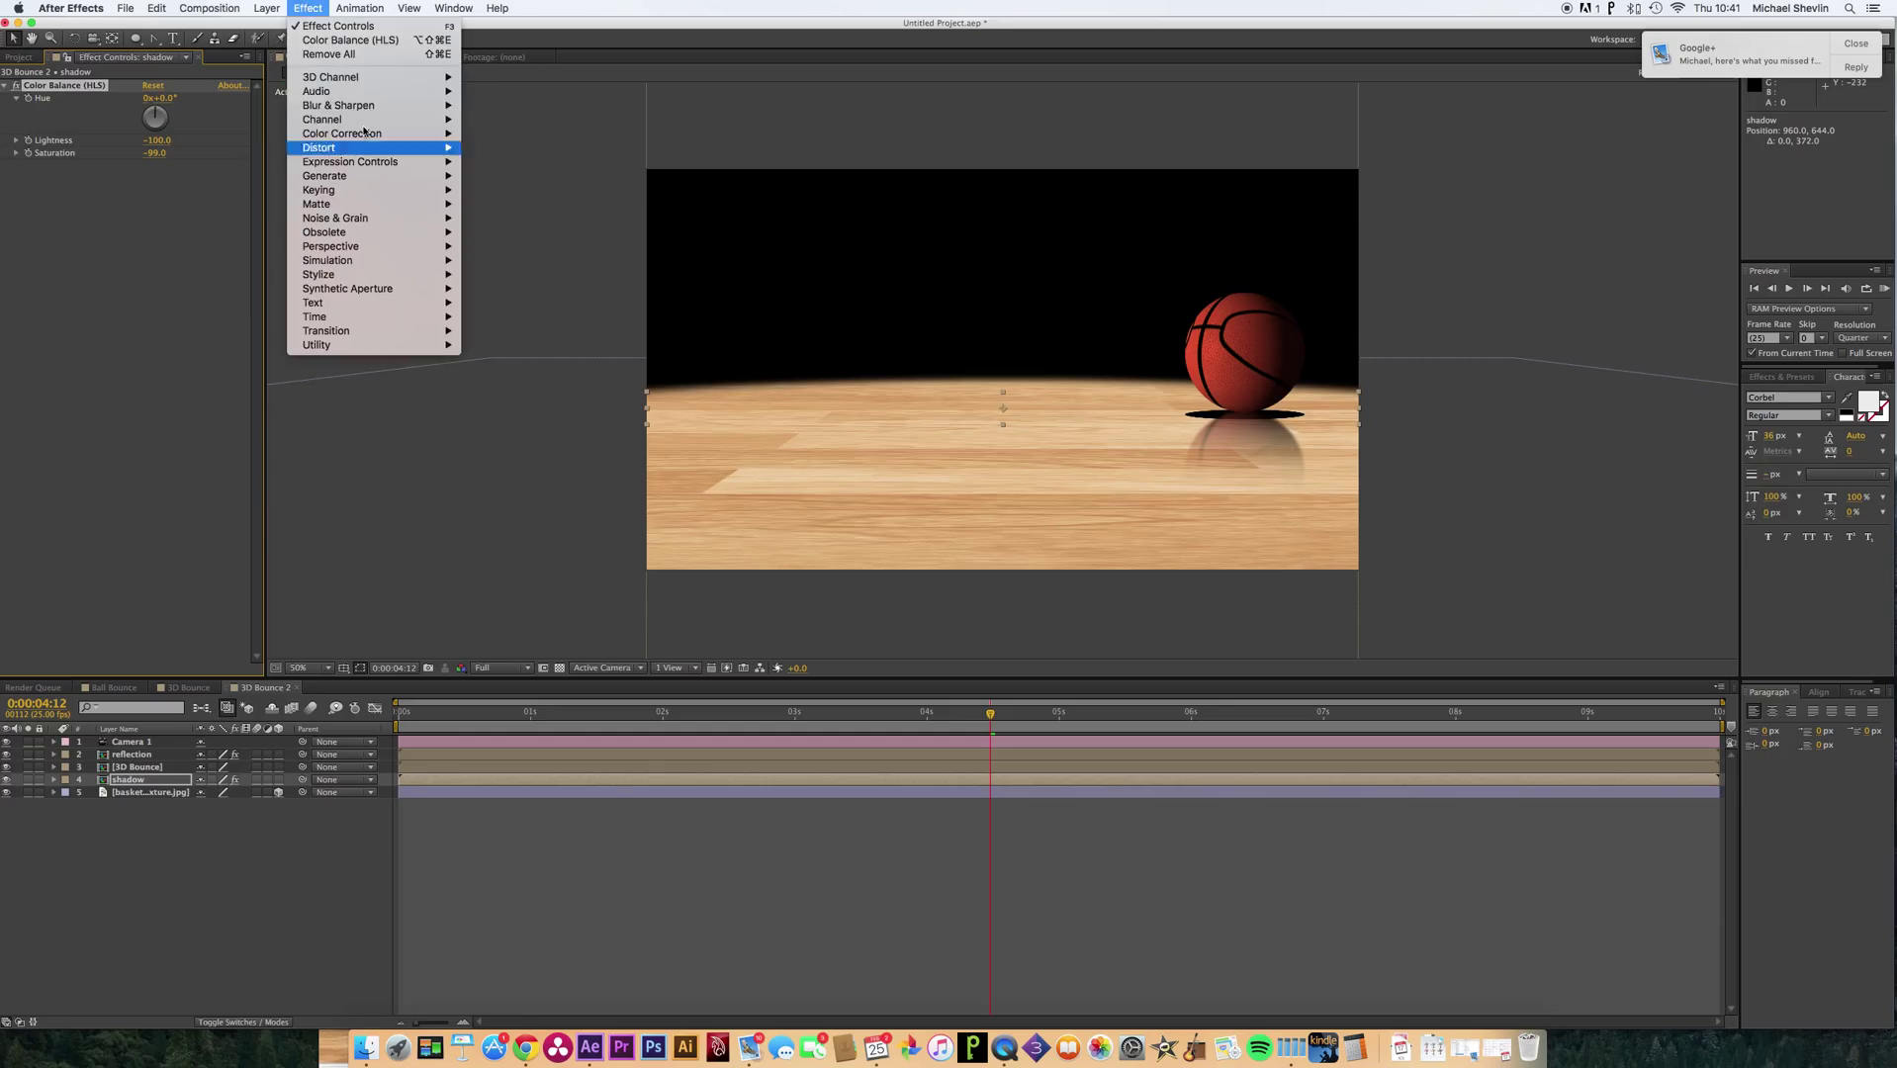
mouse_move(355, 105)
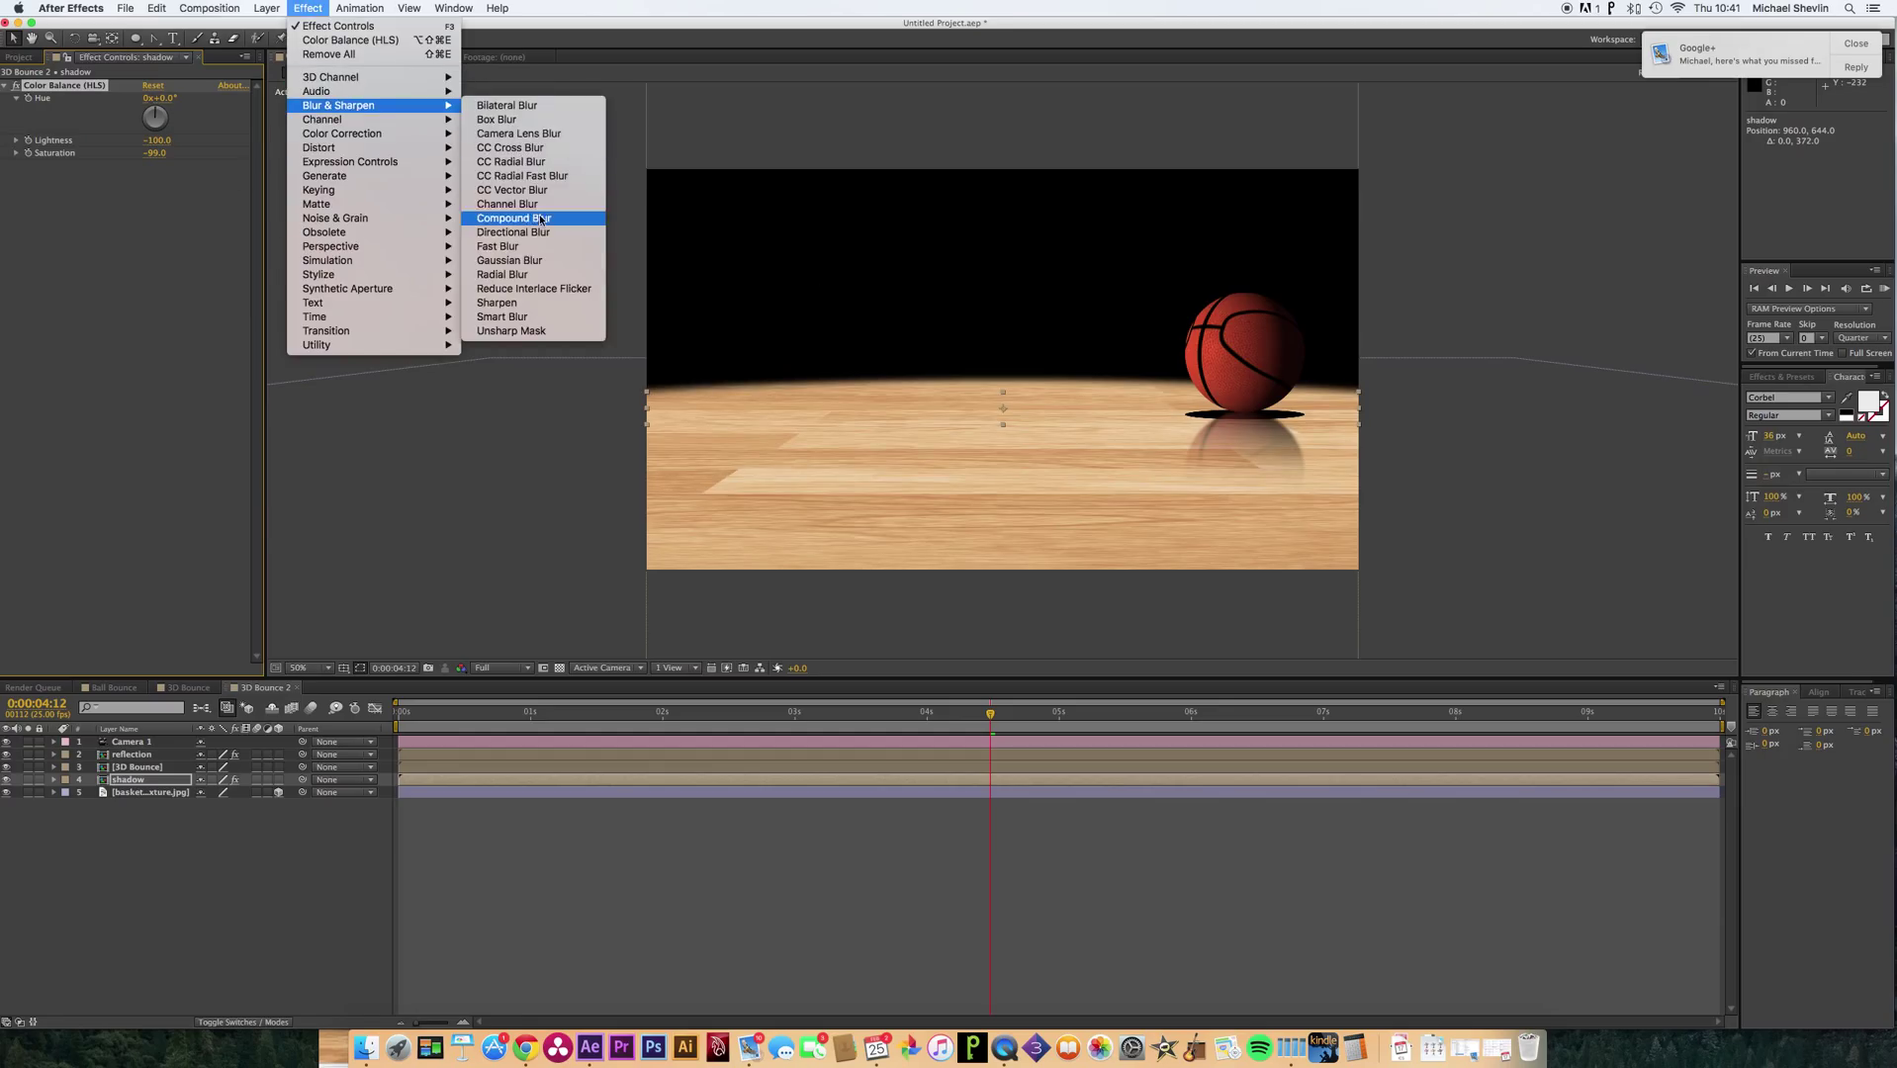
click(524, 263)
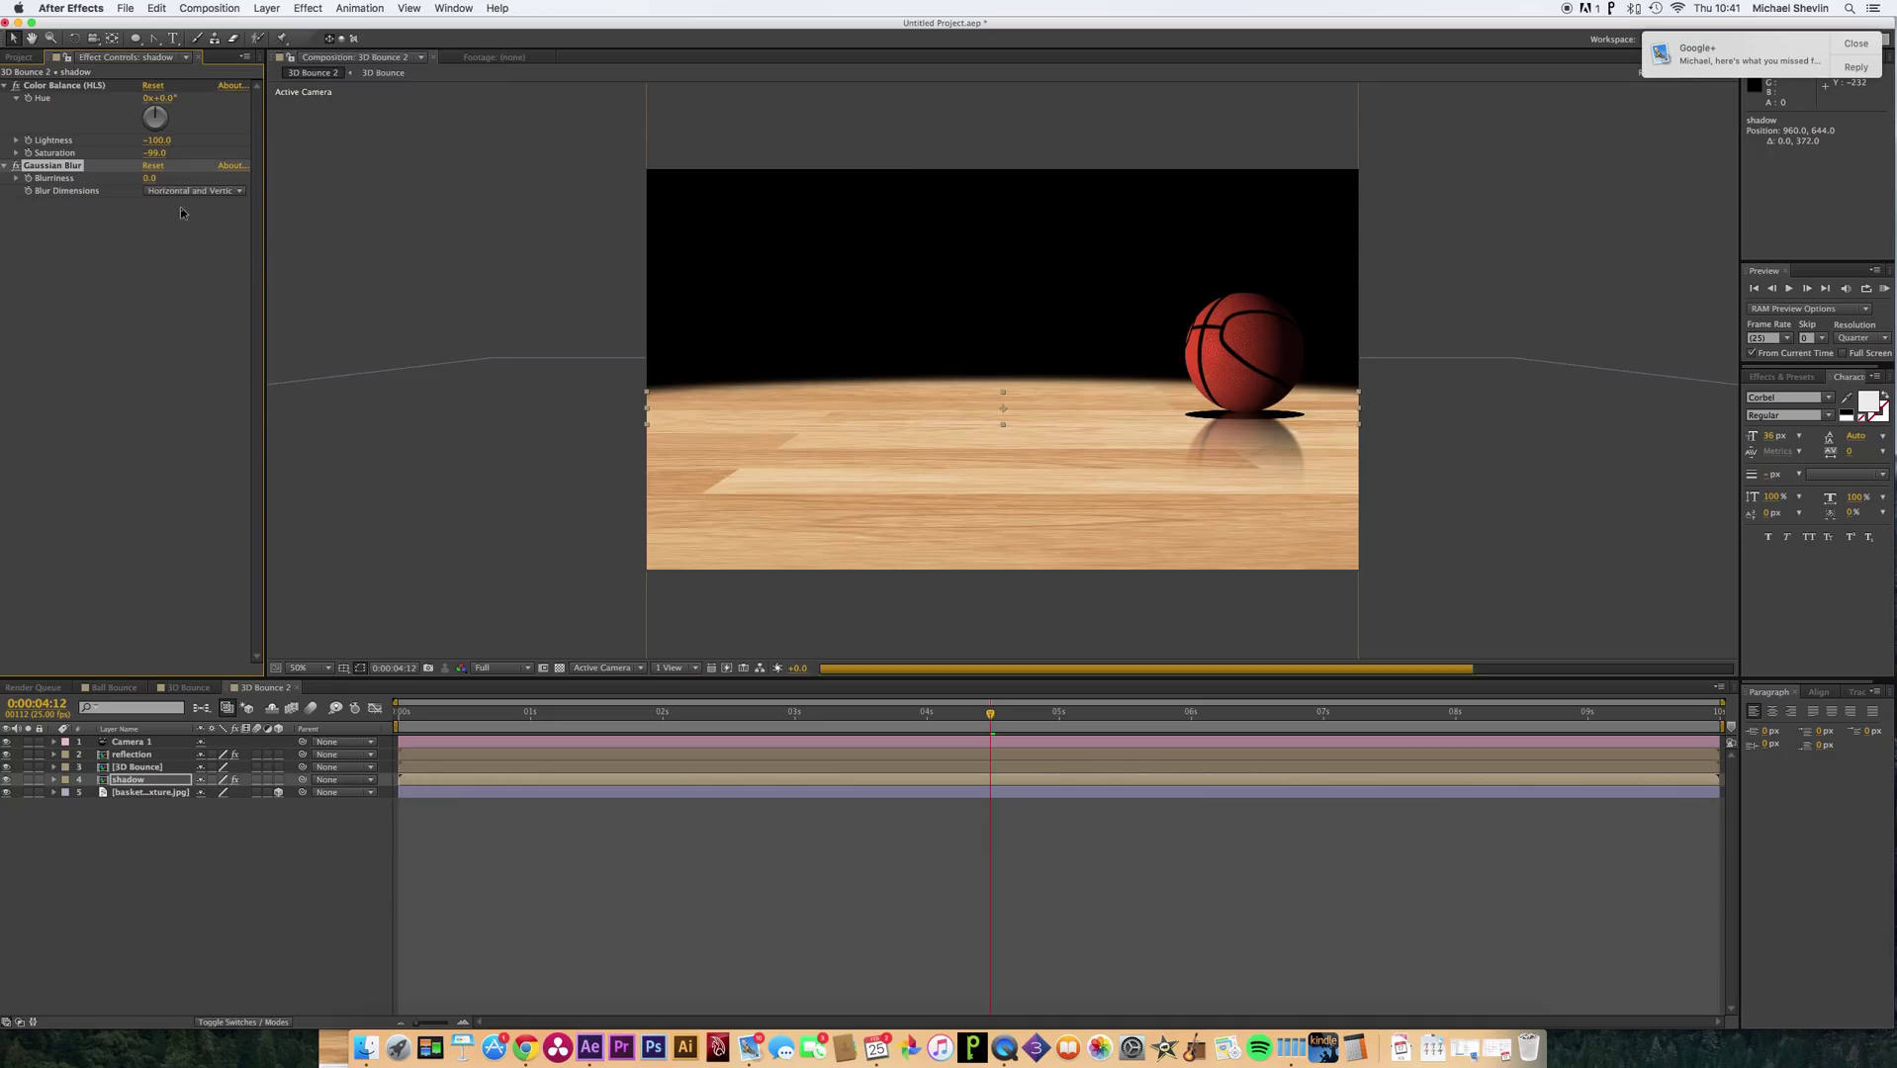
drag(200, 178, 598, 182)
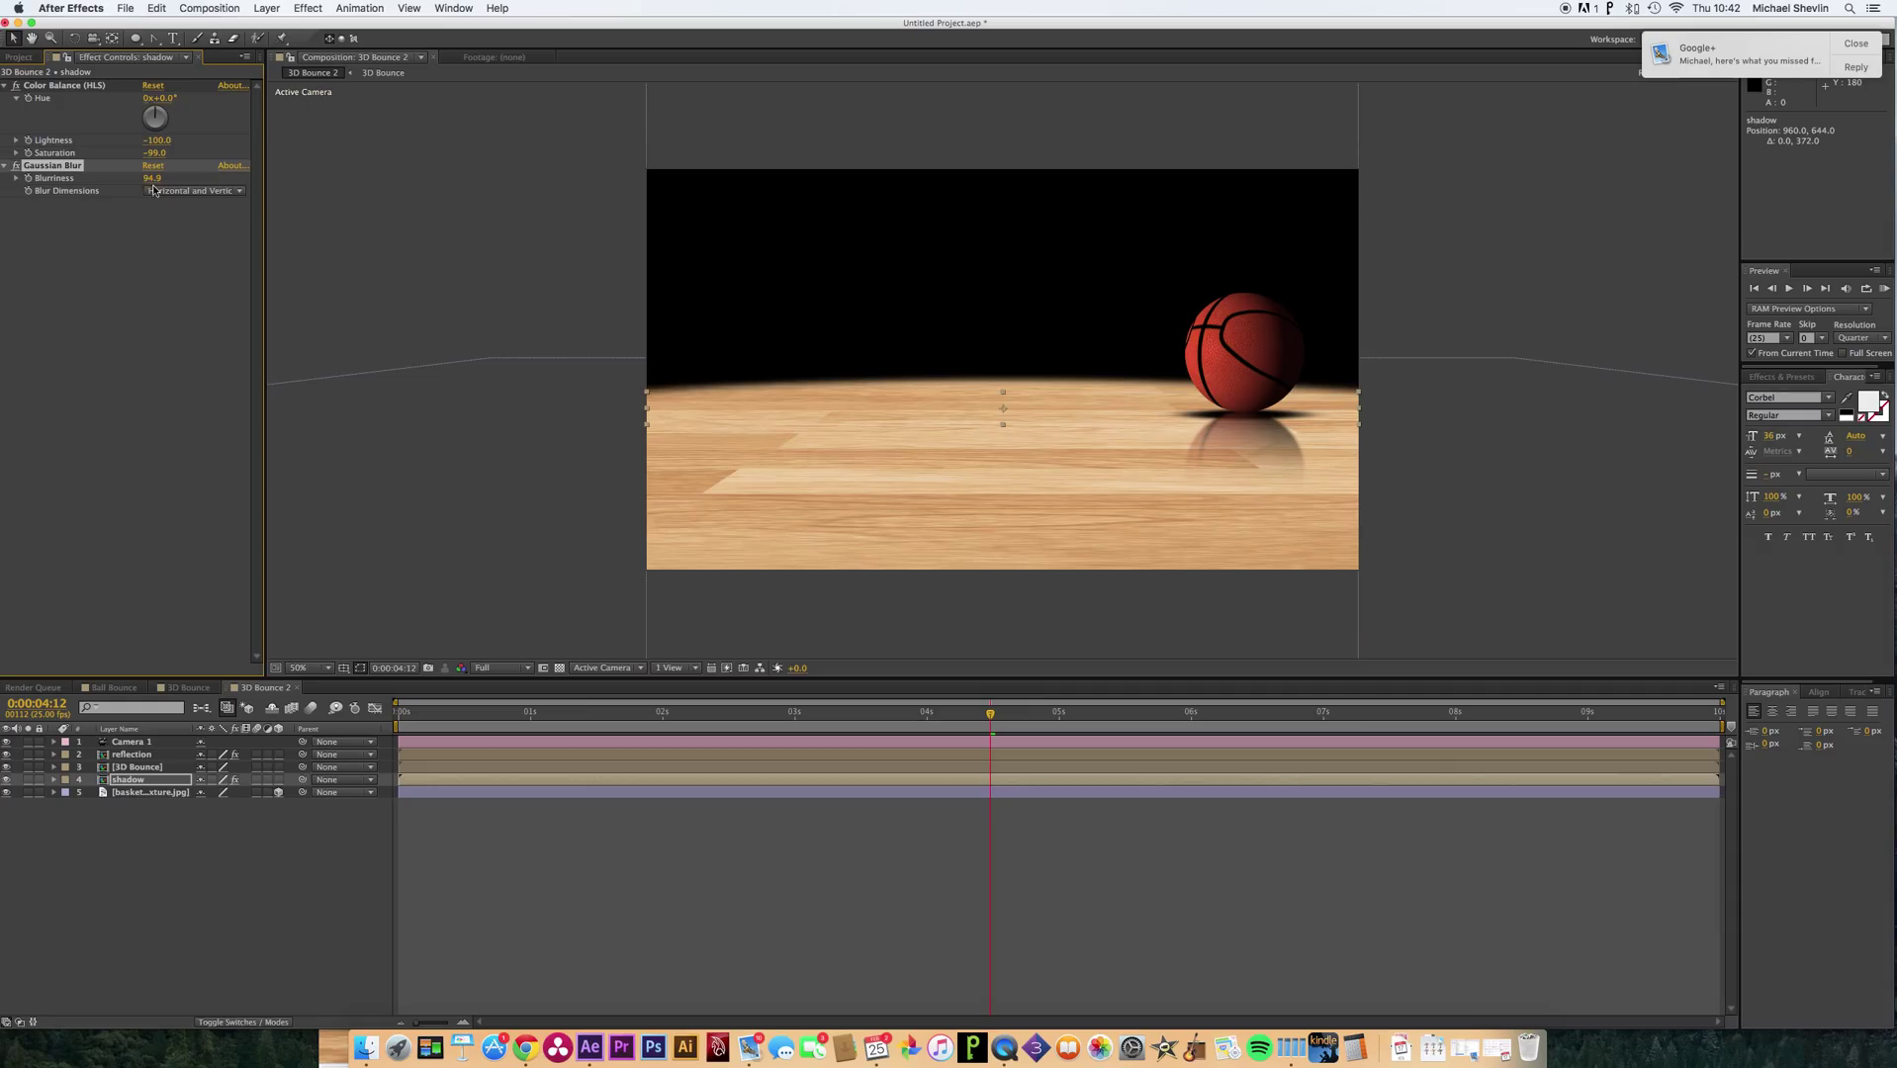
Return to the start of the timeline and save the project as Ball Bounce.
click(1478, 603)
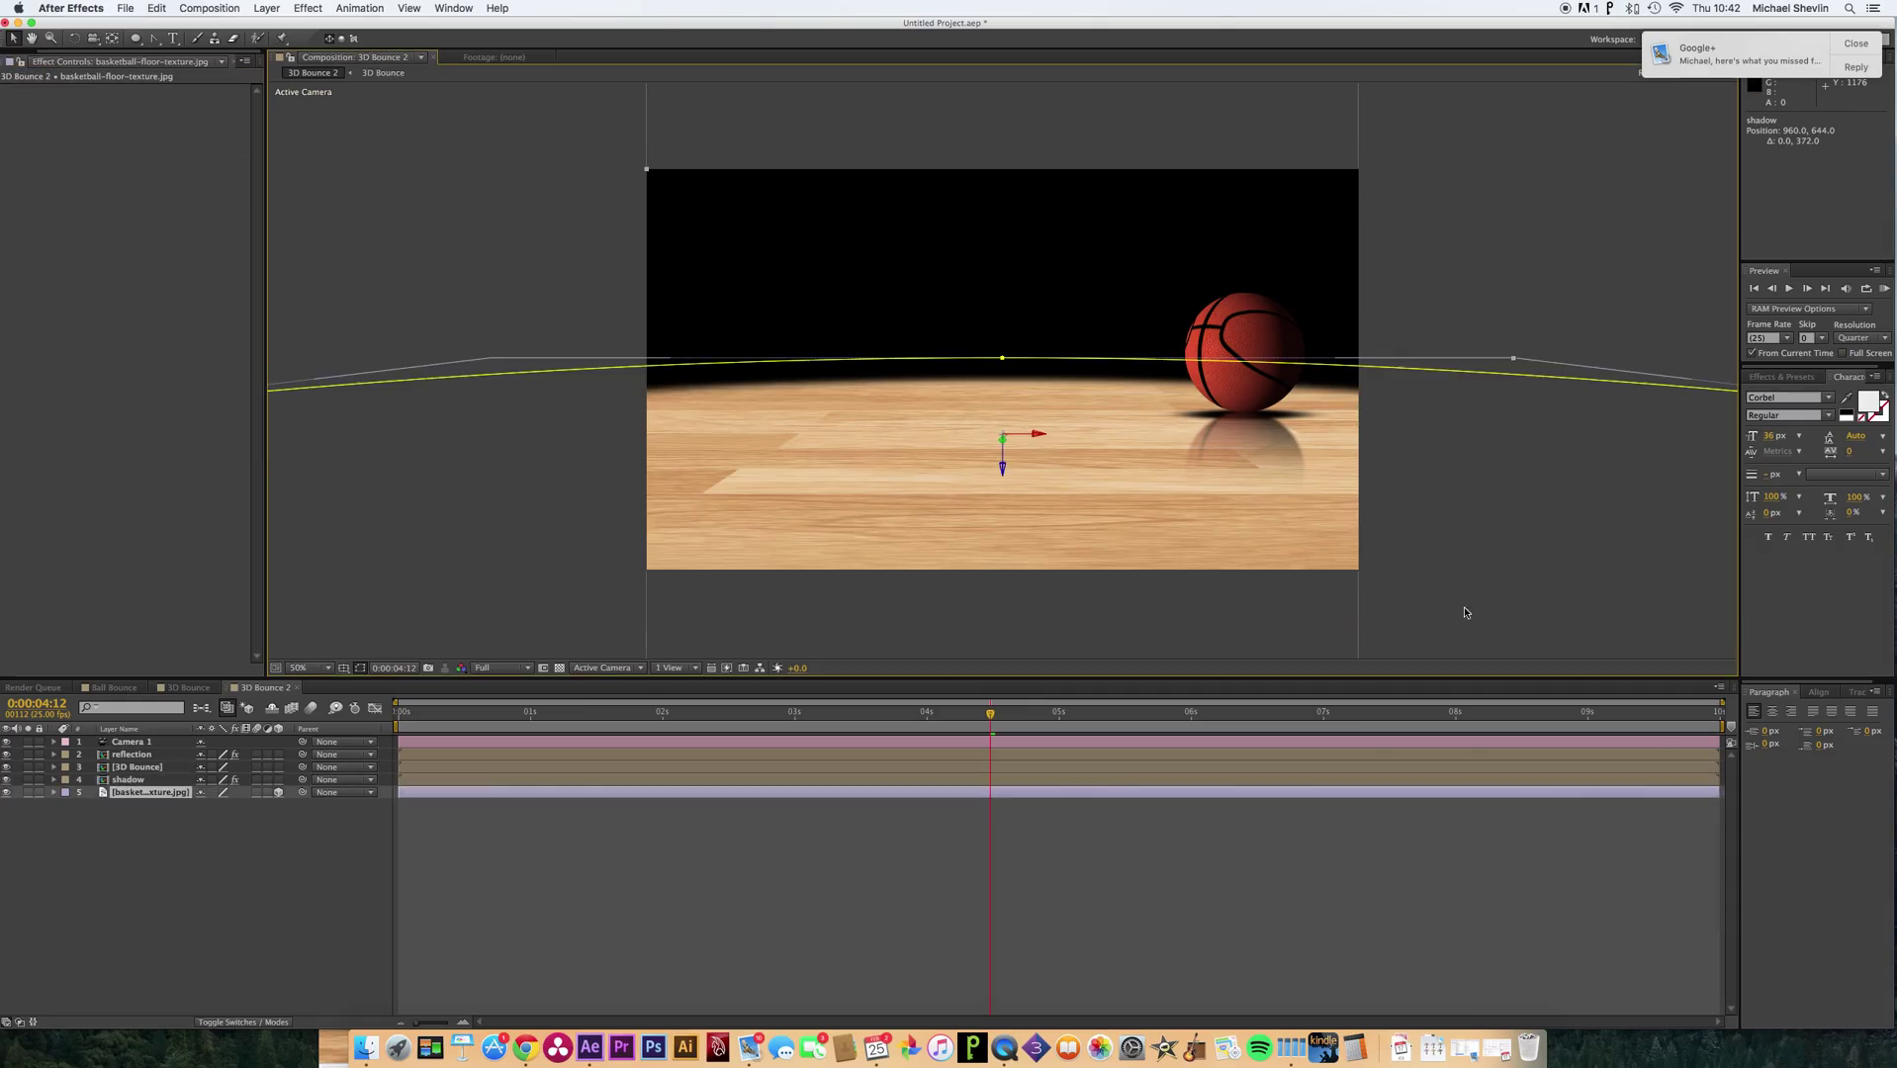
drag(983, 721, 968, 718)
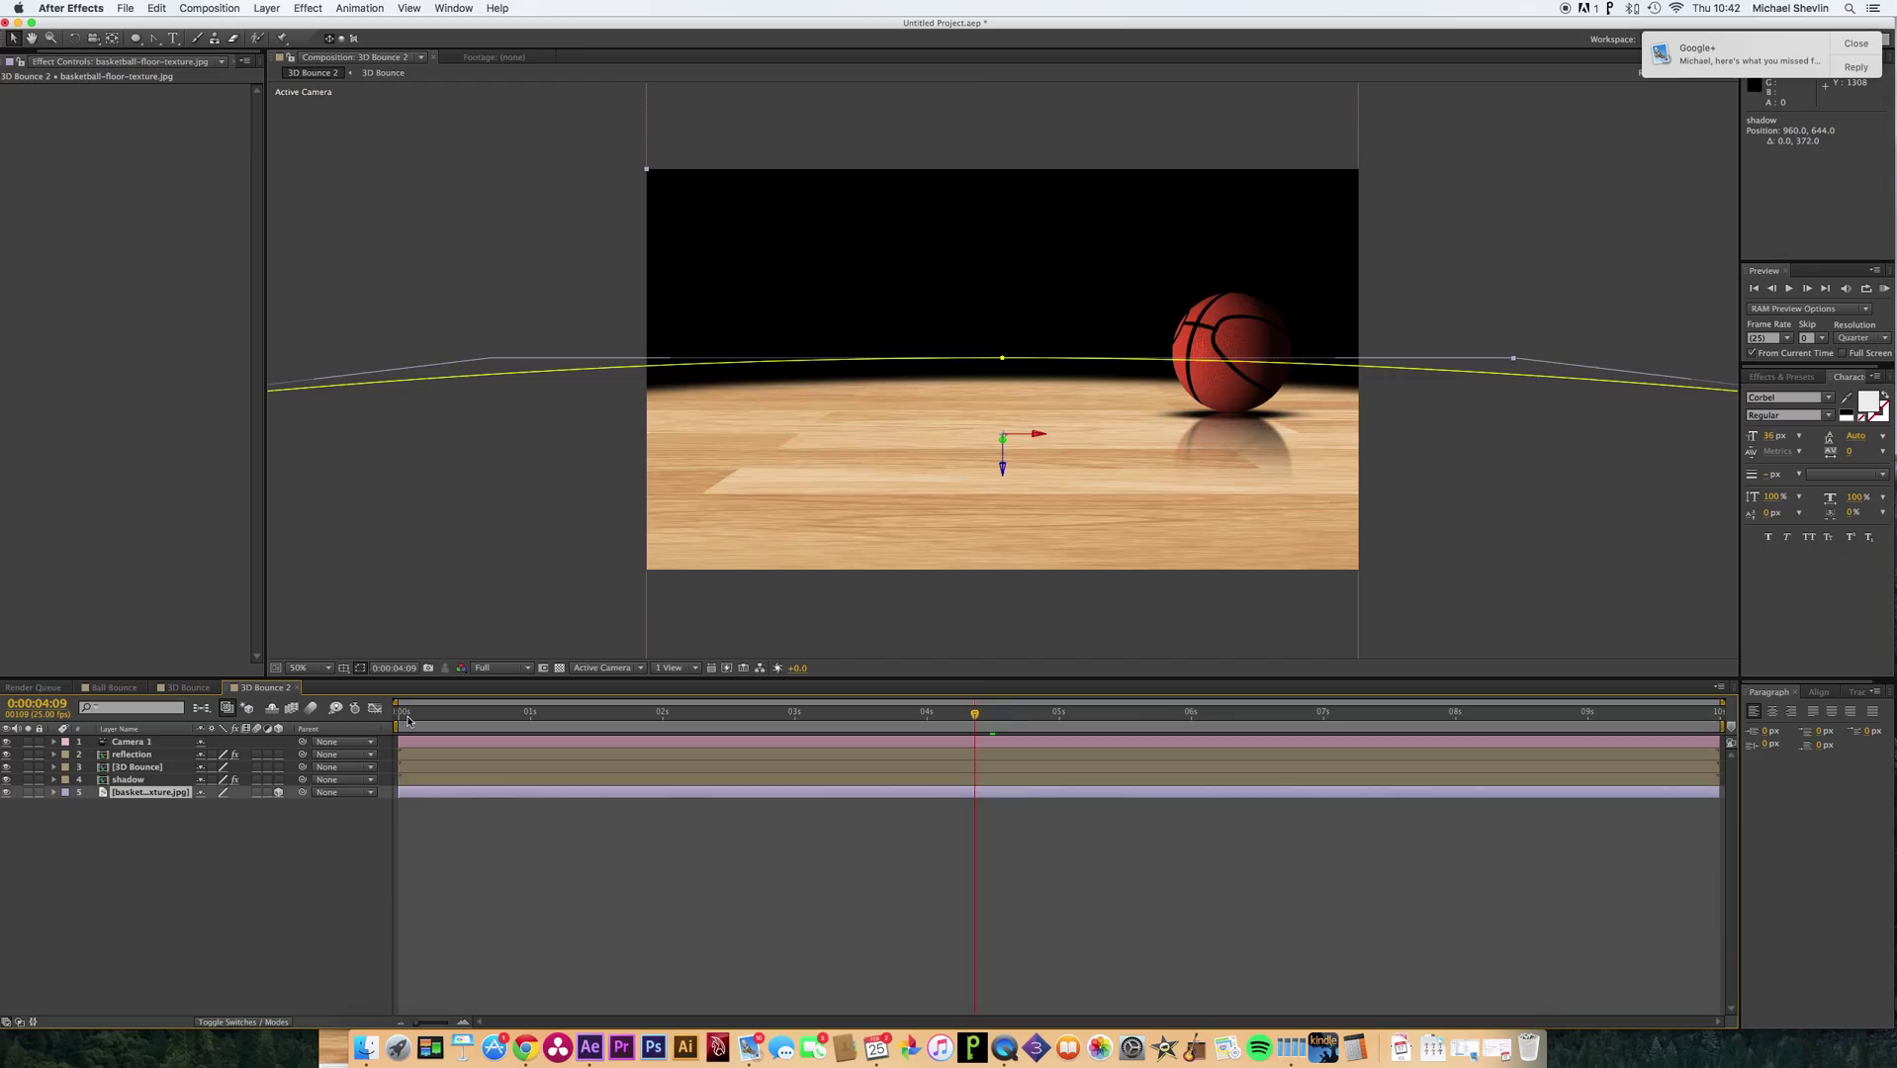
drag(406, 721, 393, 721)
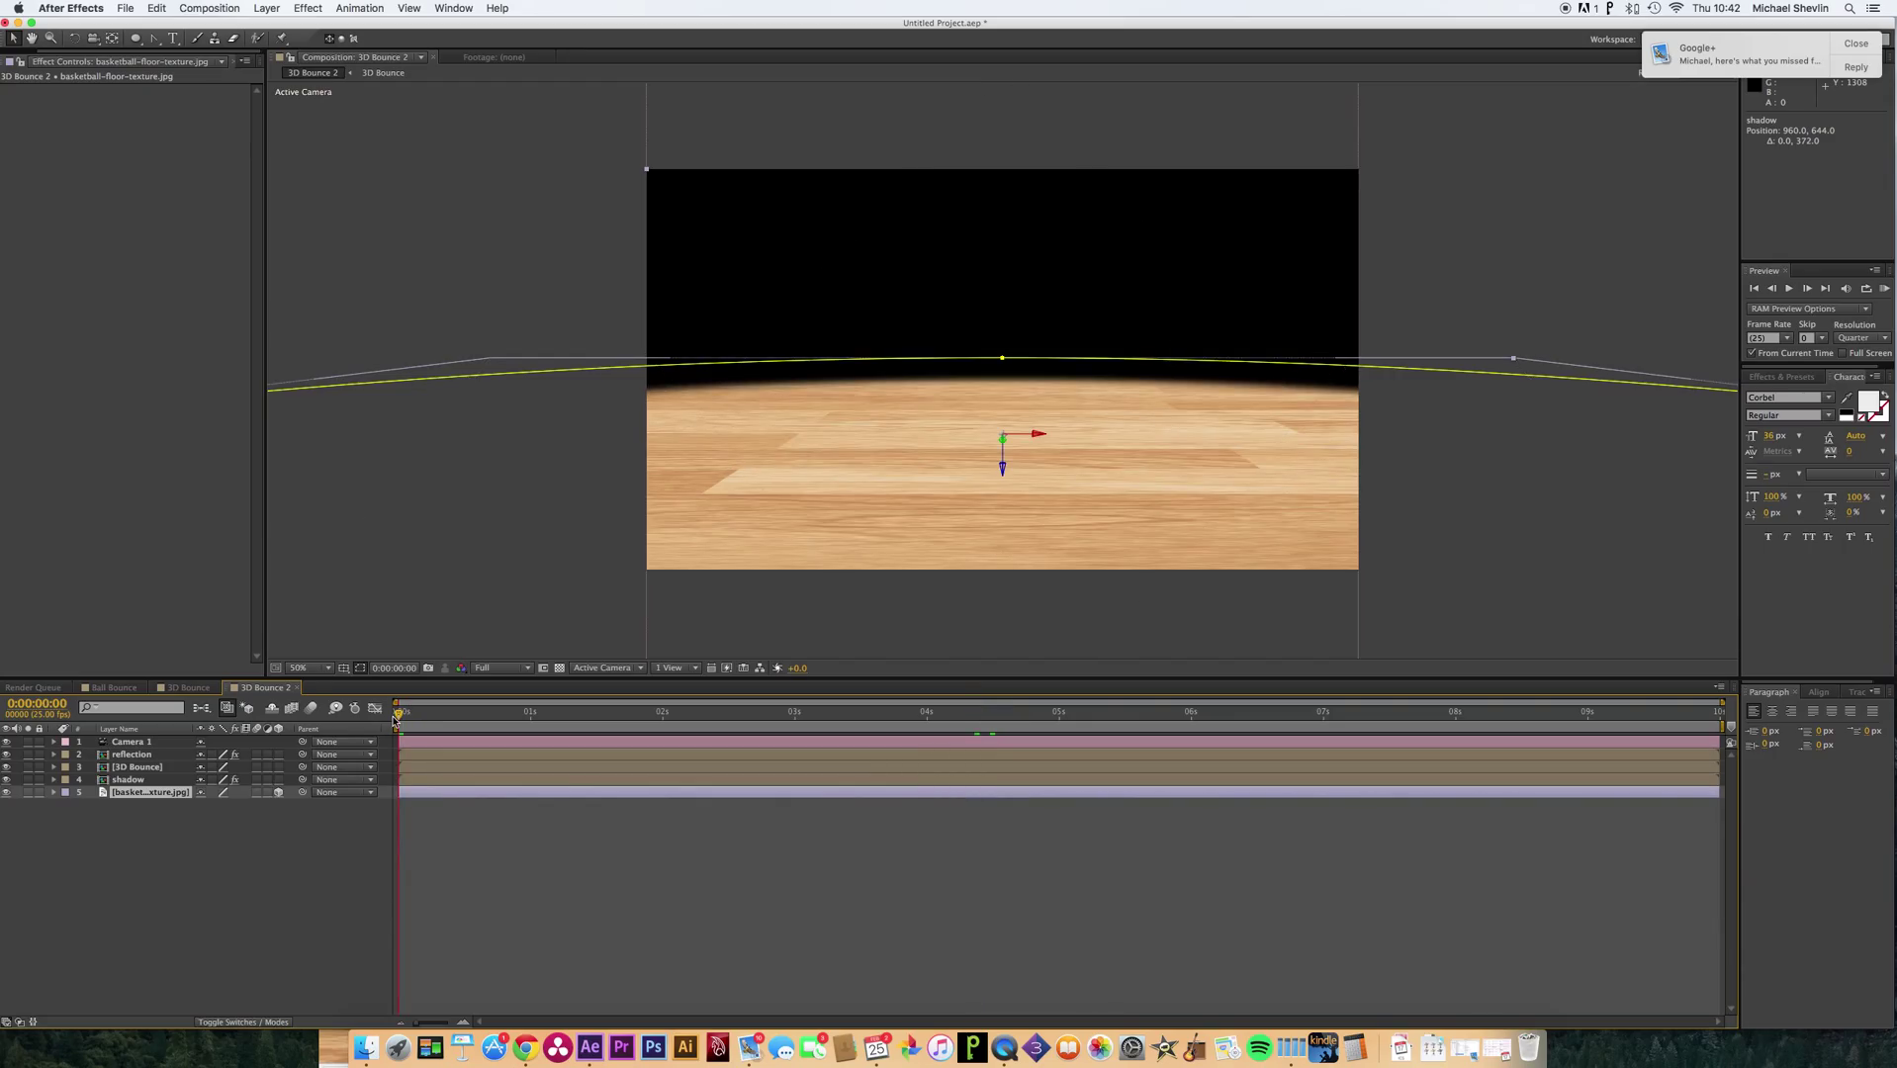
key(super+s)
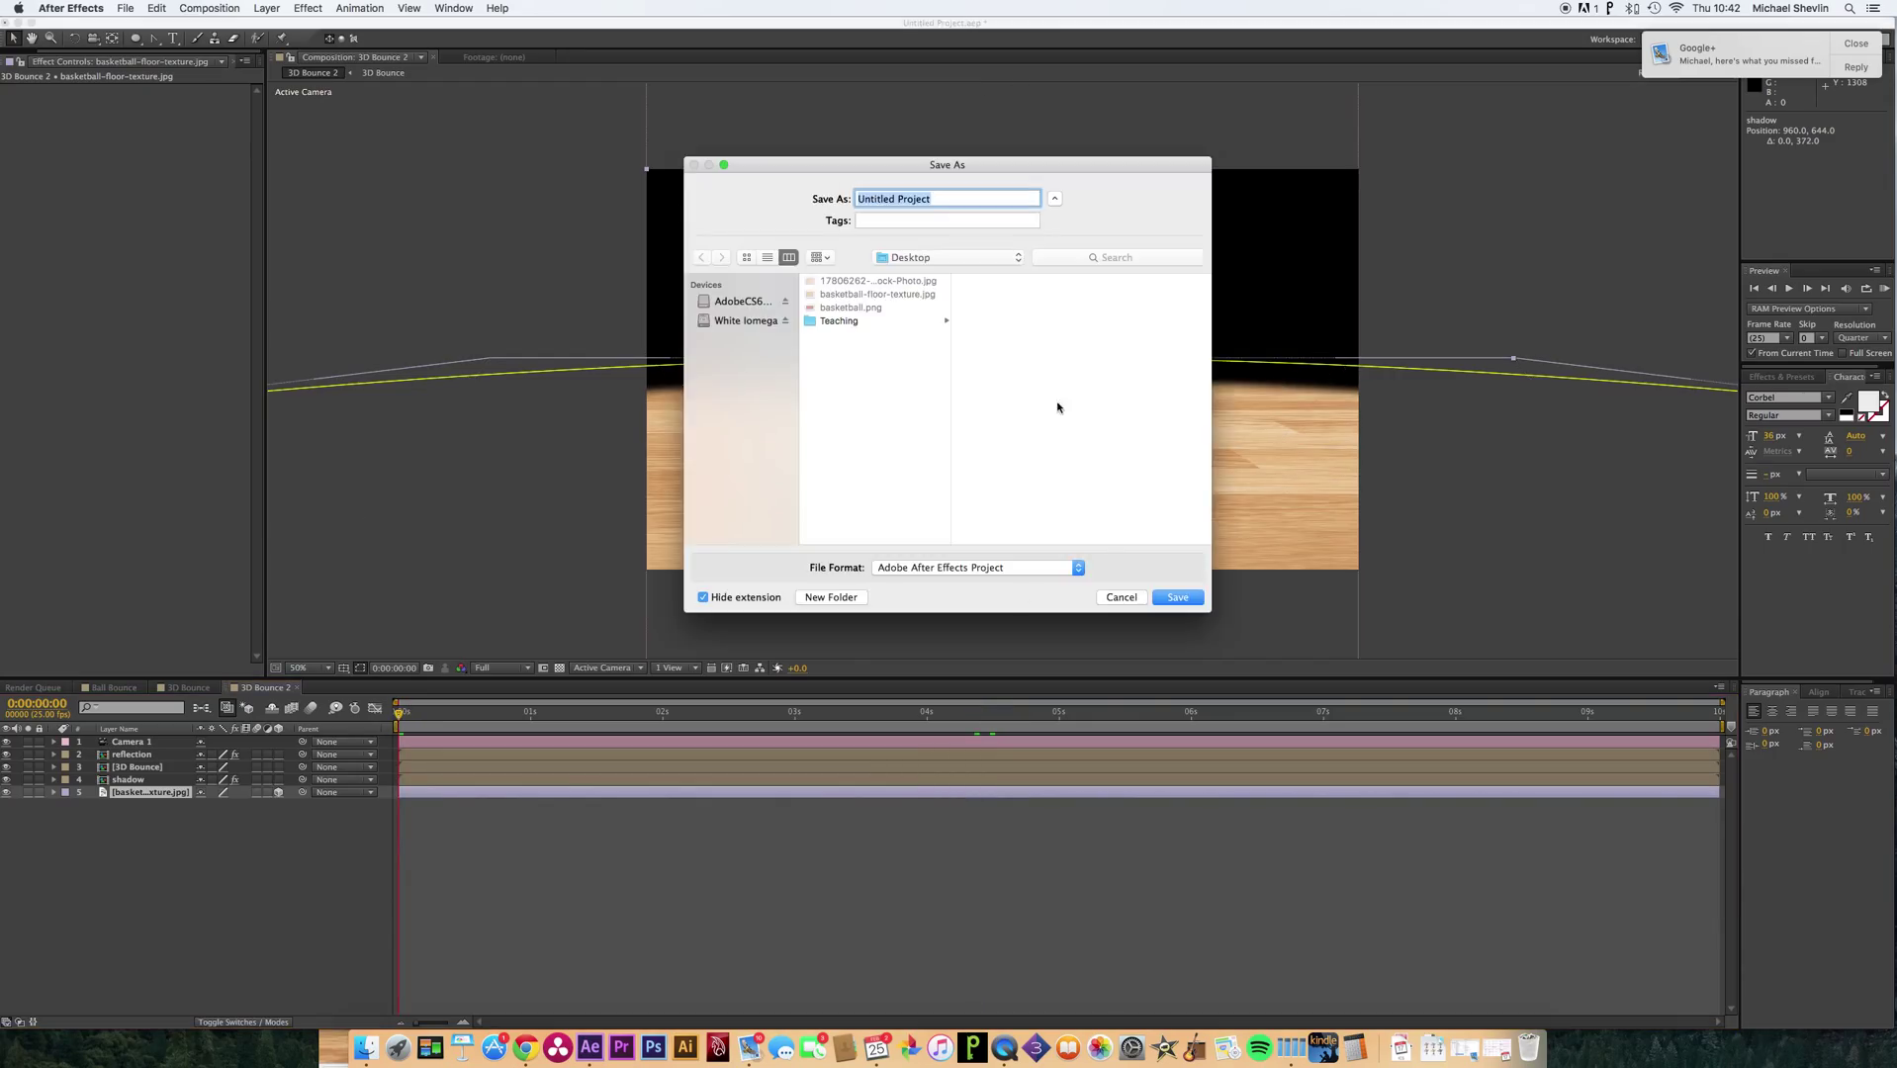
text(Ball N)
key(BackSpace)
key(BackSpace)
text(Bounce)
key(Return)
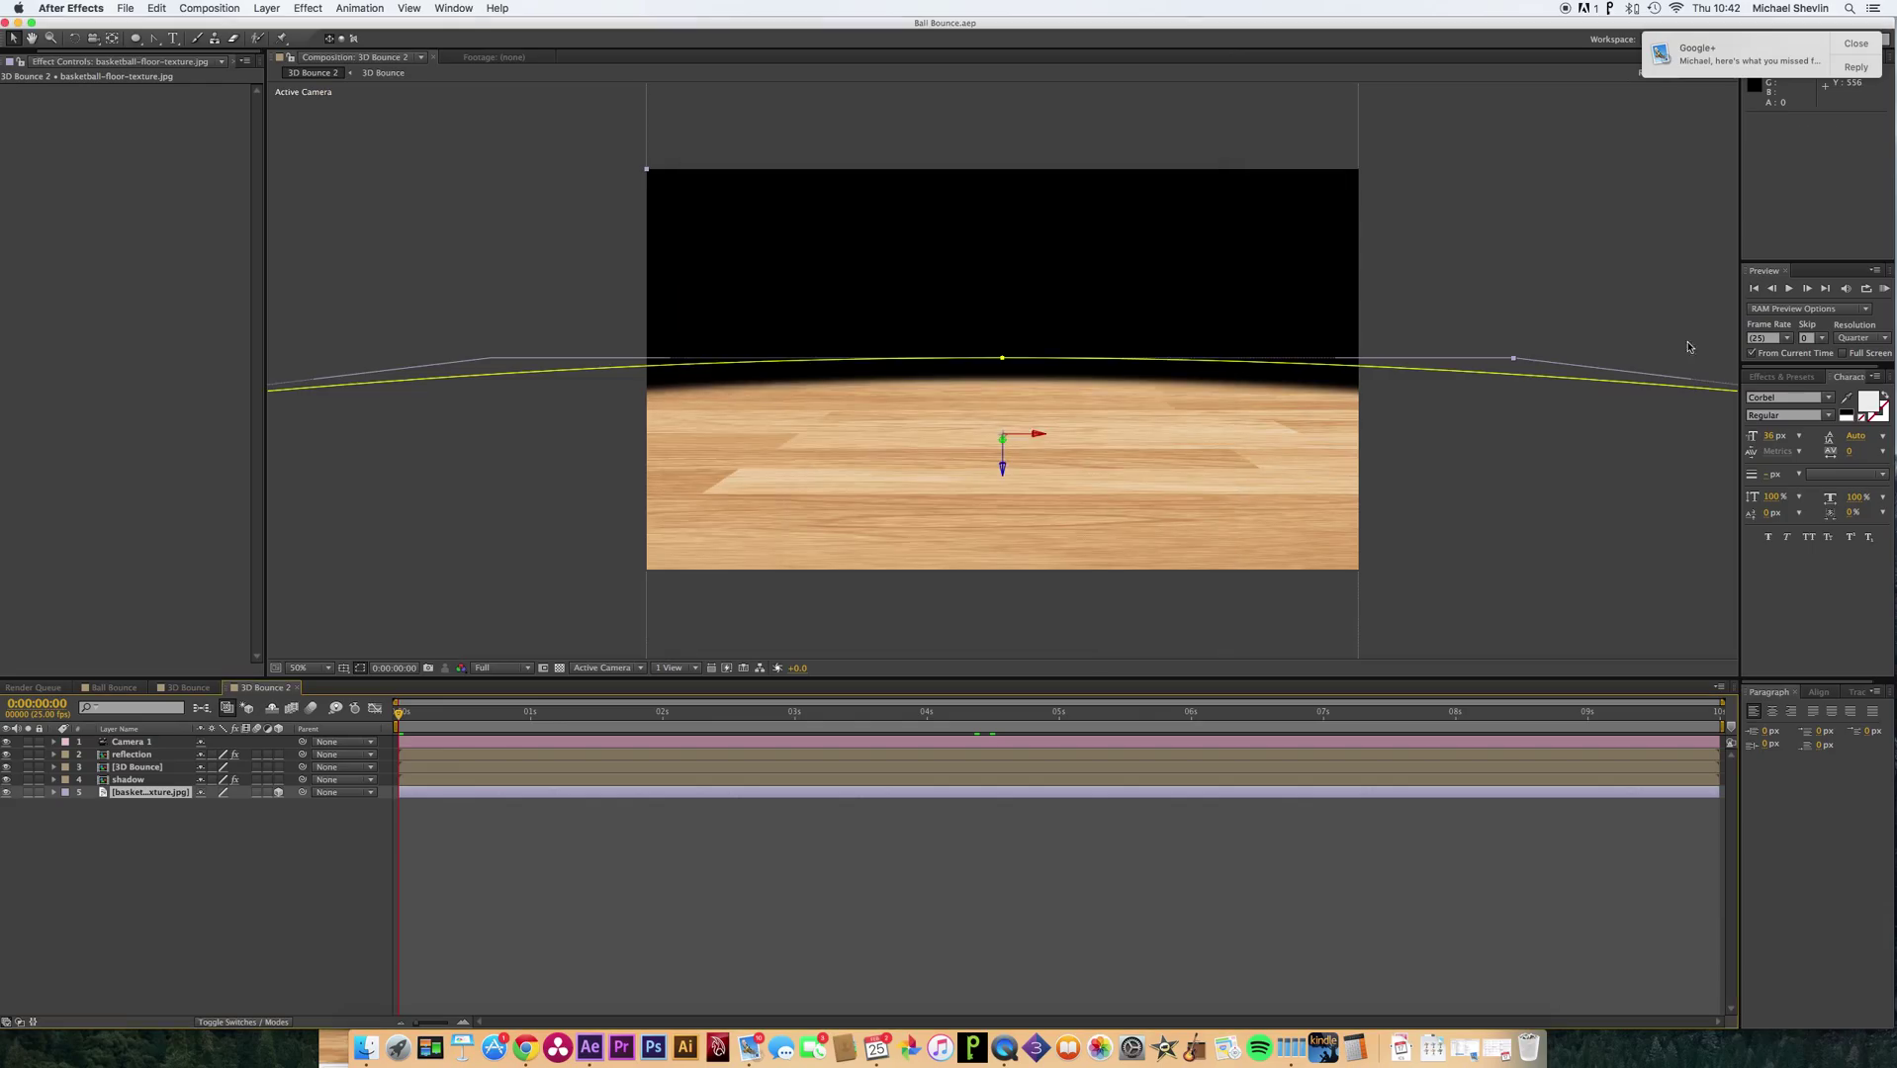
Play a RAM preview of the bouncing ball with its shadow and reflection, and stop it partway.
click(1884, 289)
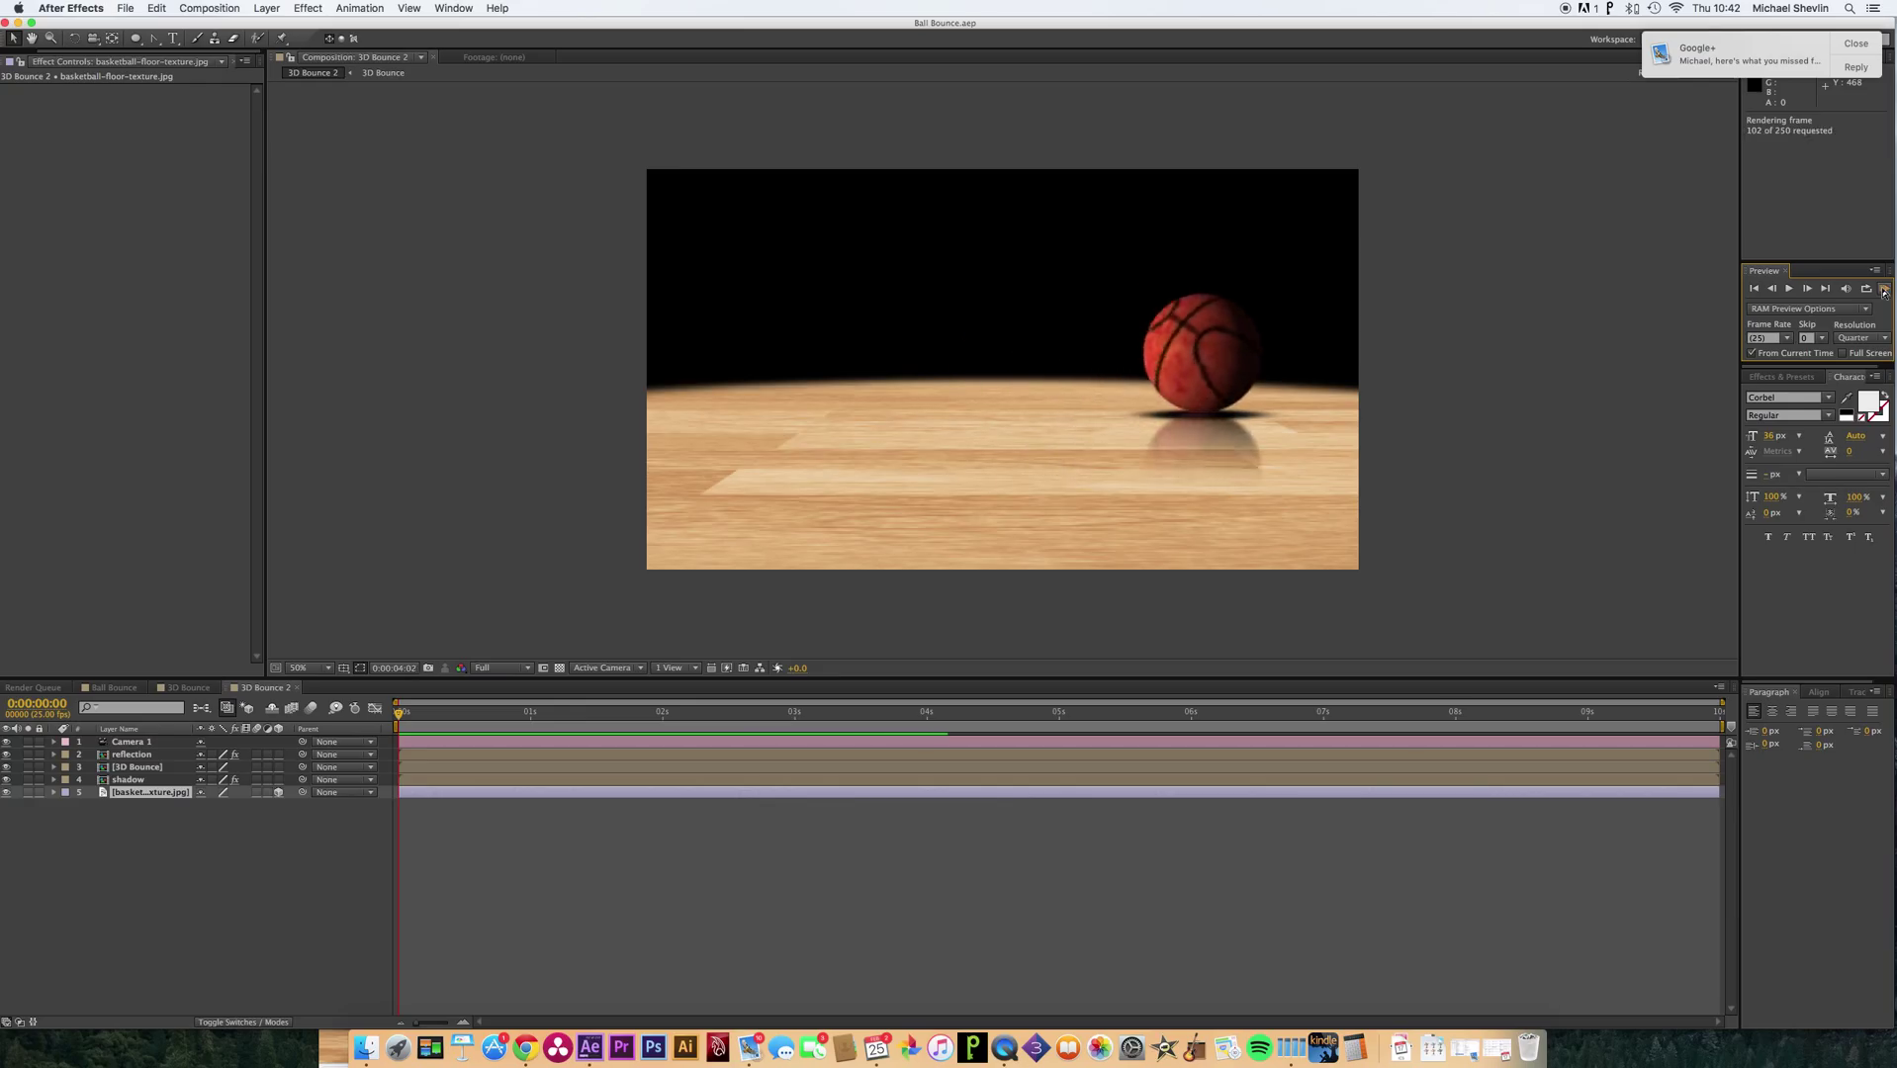
click(1884, 290)
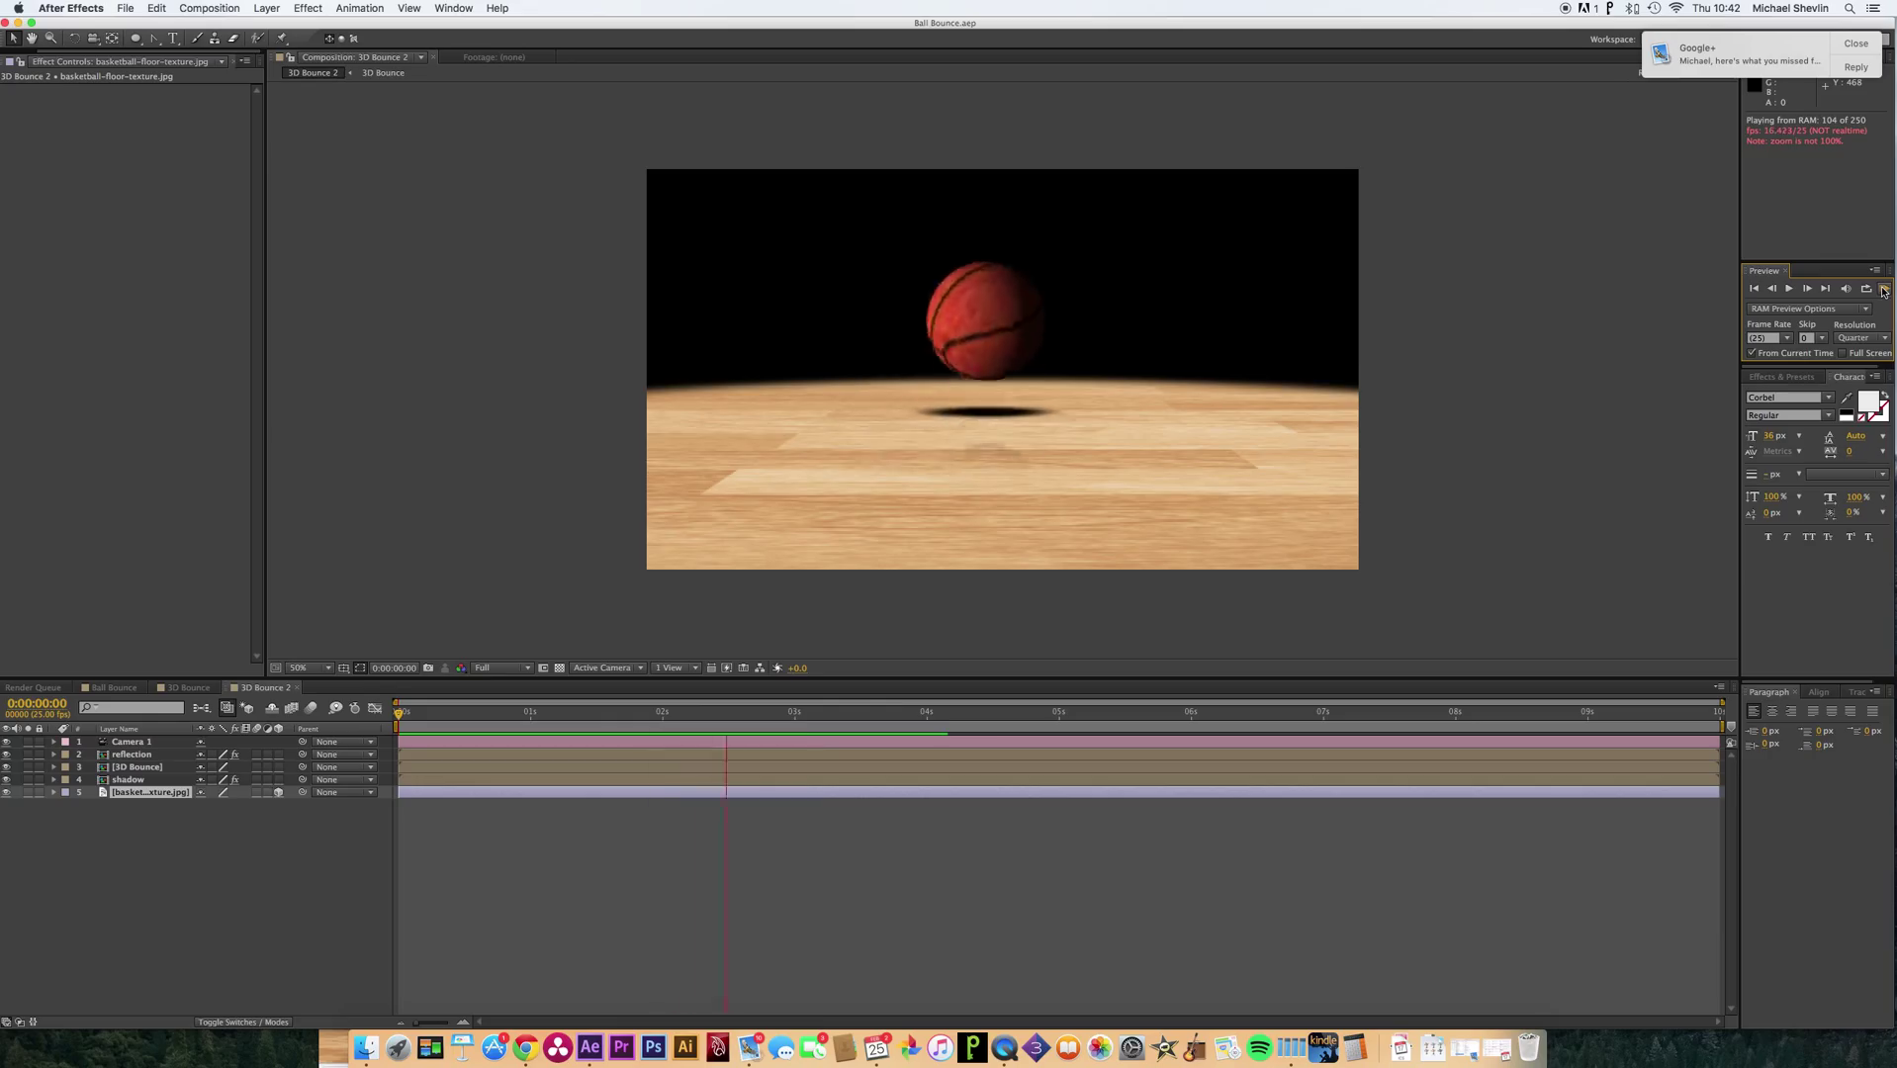
click(1109, 597)
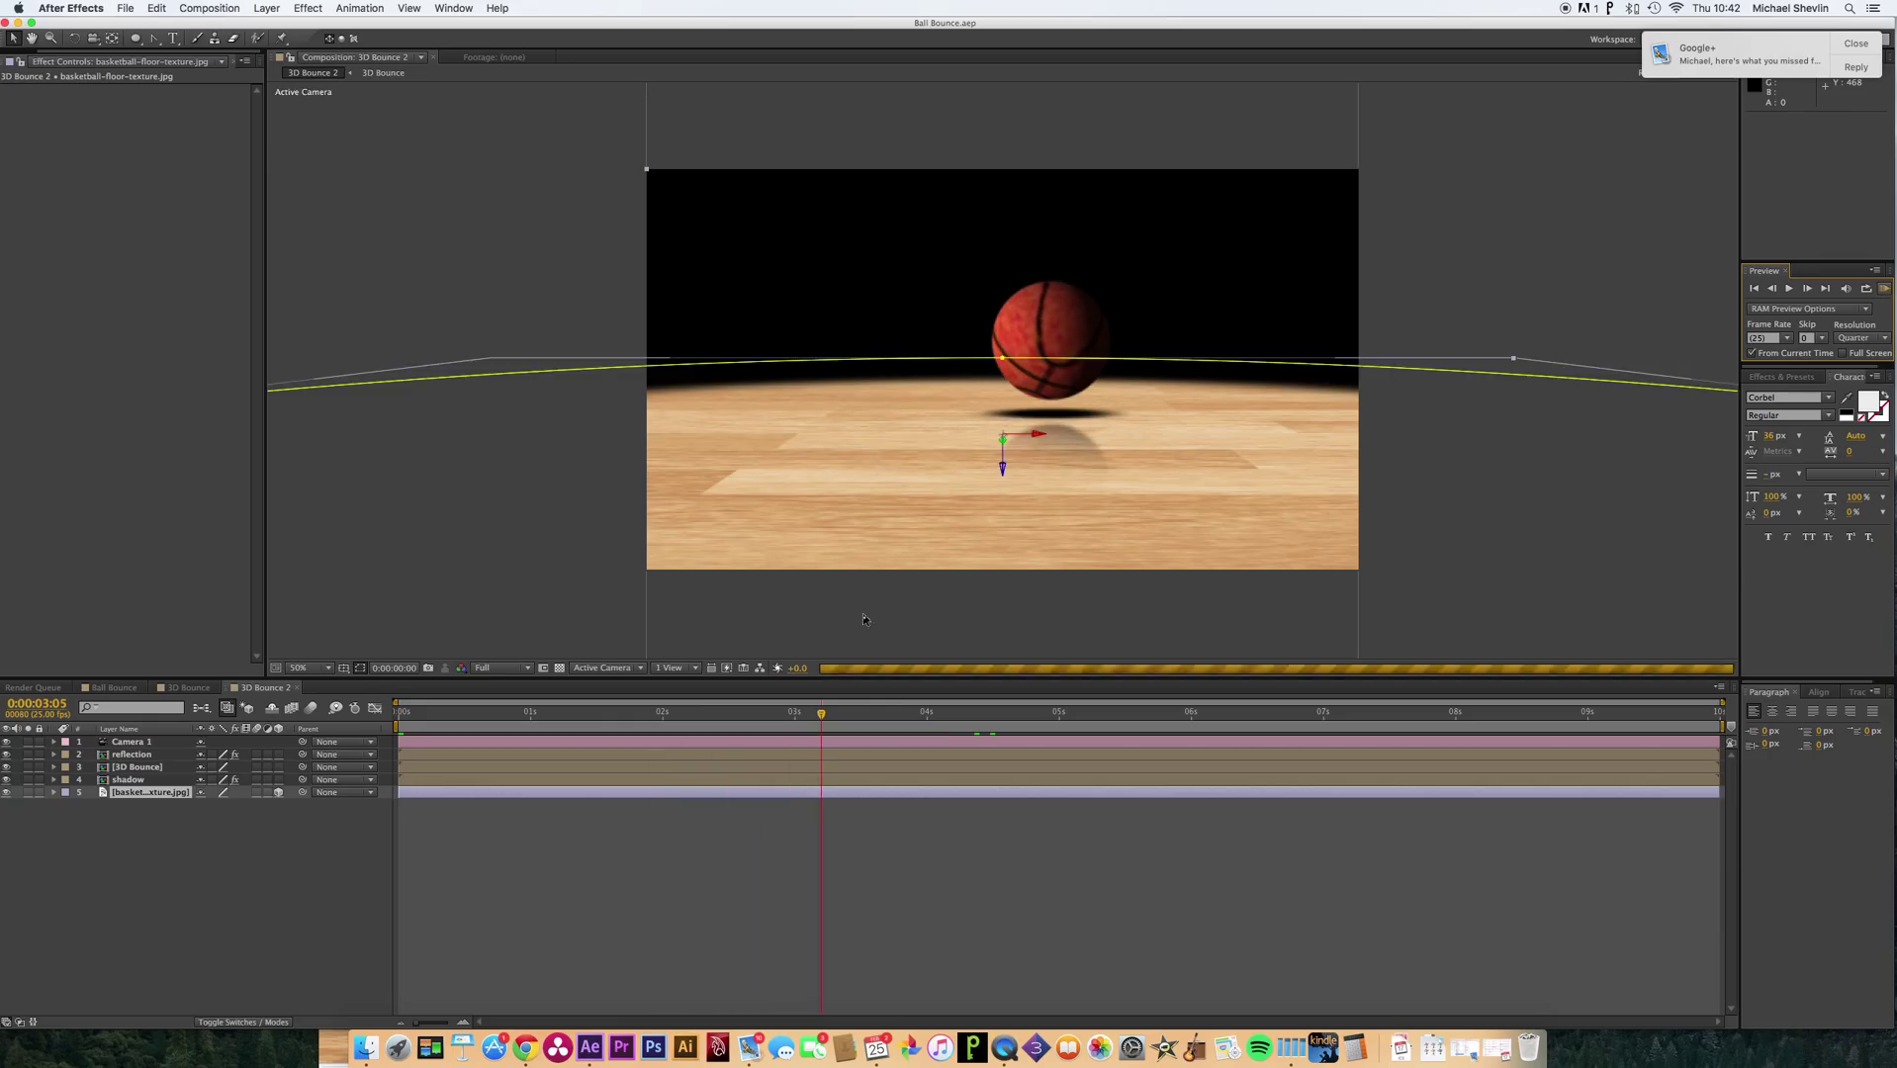
click(197, 822)
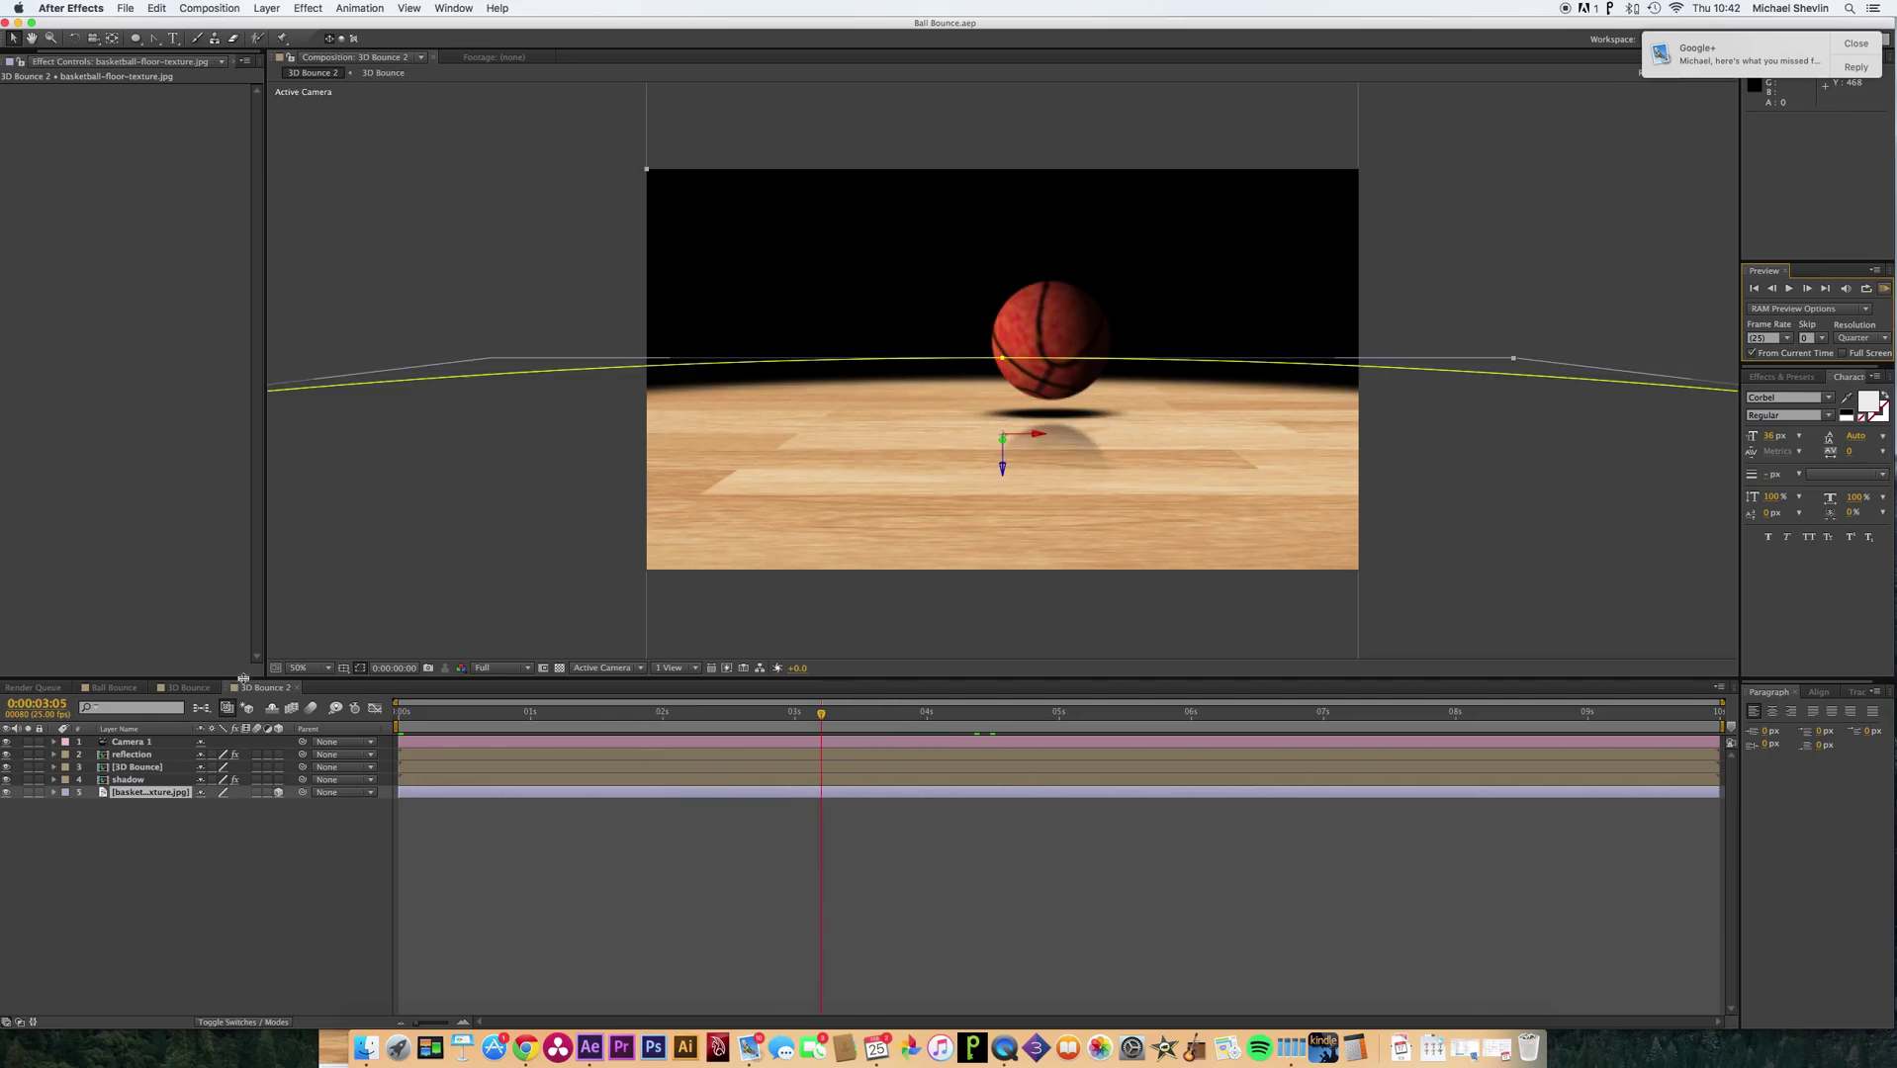
Open the 3D Bounce composition at the first bounce and expand the basketball layer's CC Sphere and Transform properties.
click(188, 687)
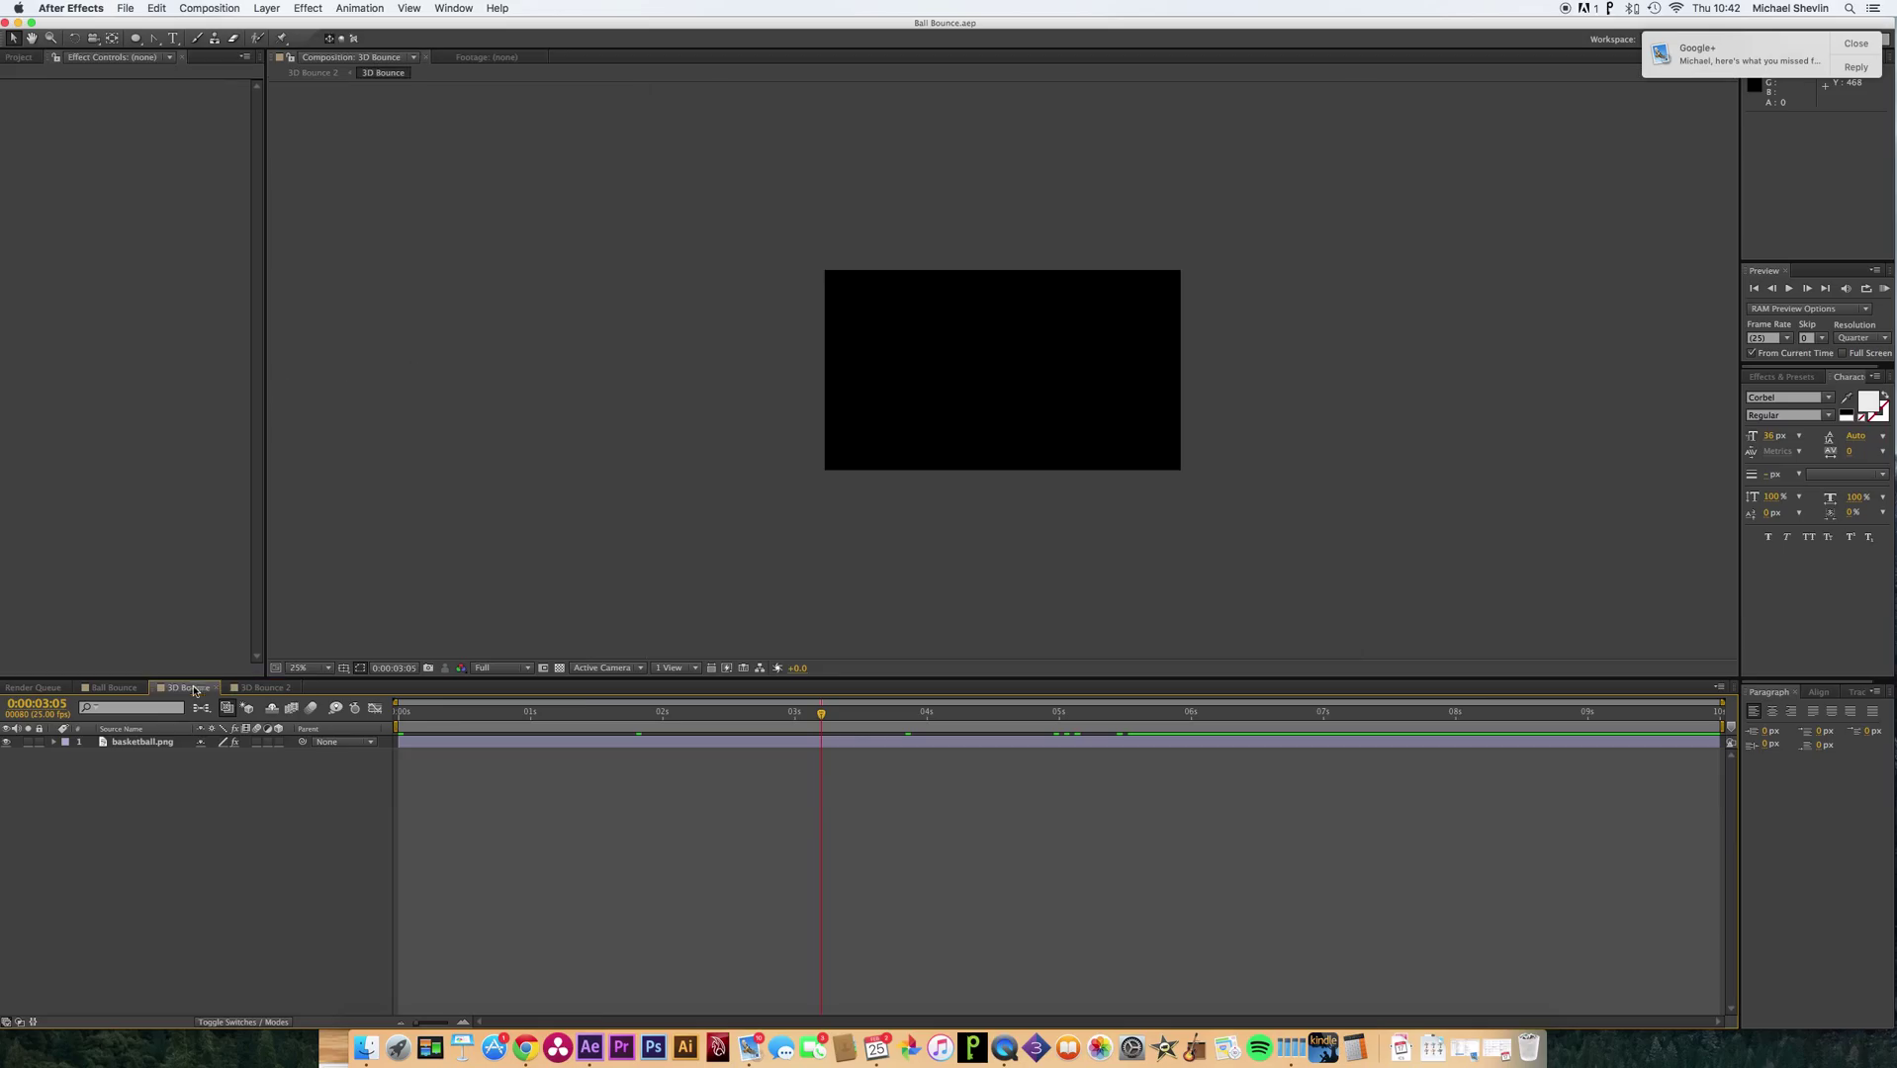
click(499, 713)
click(144, 742)
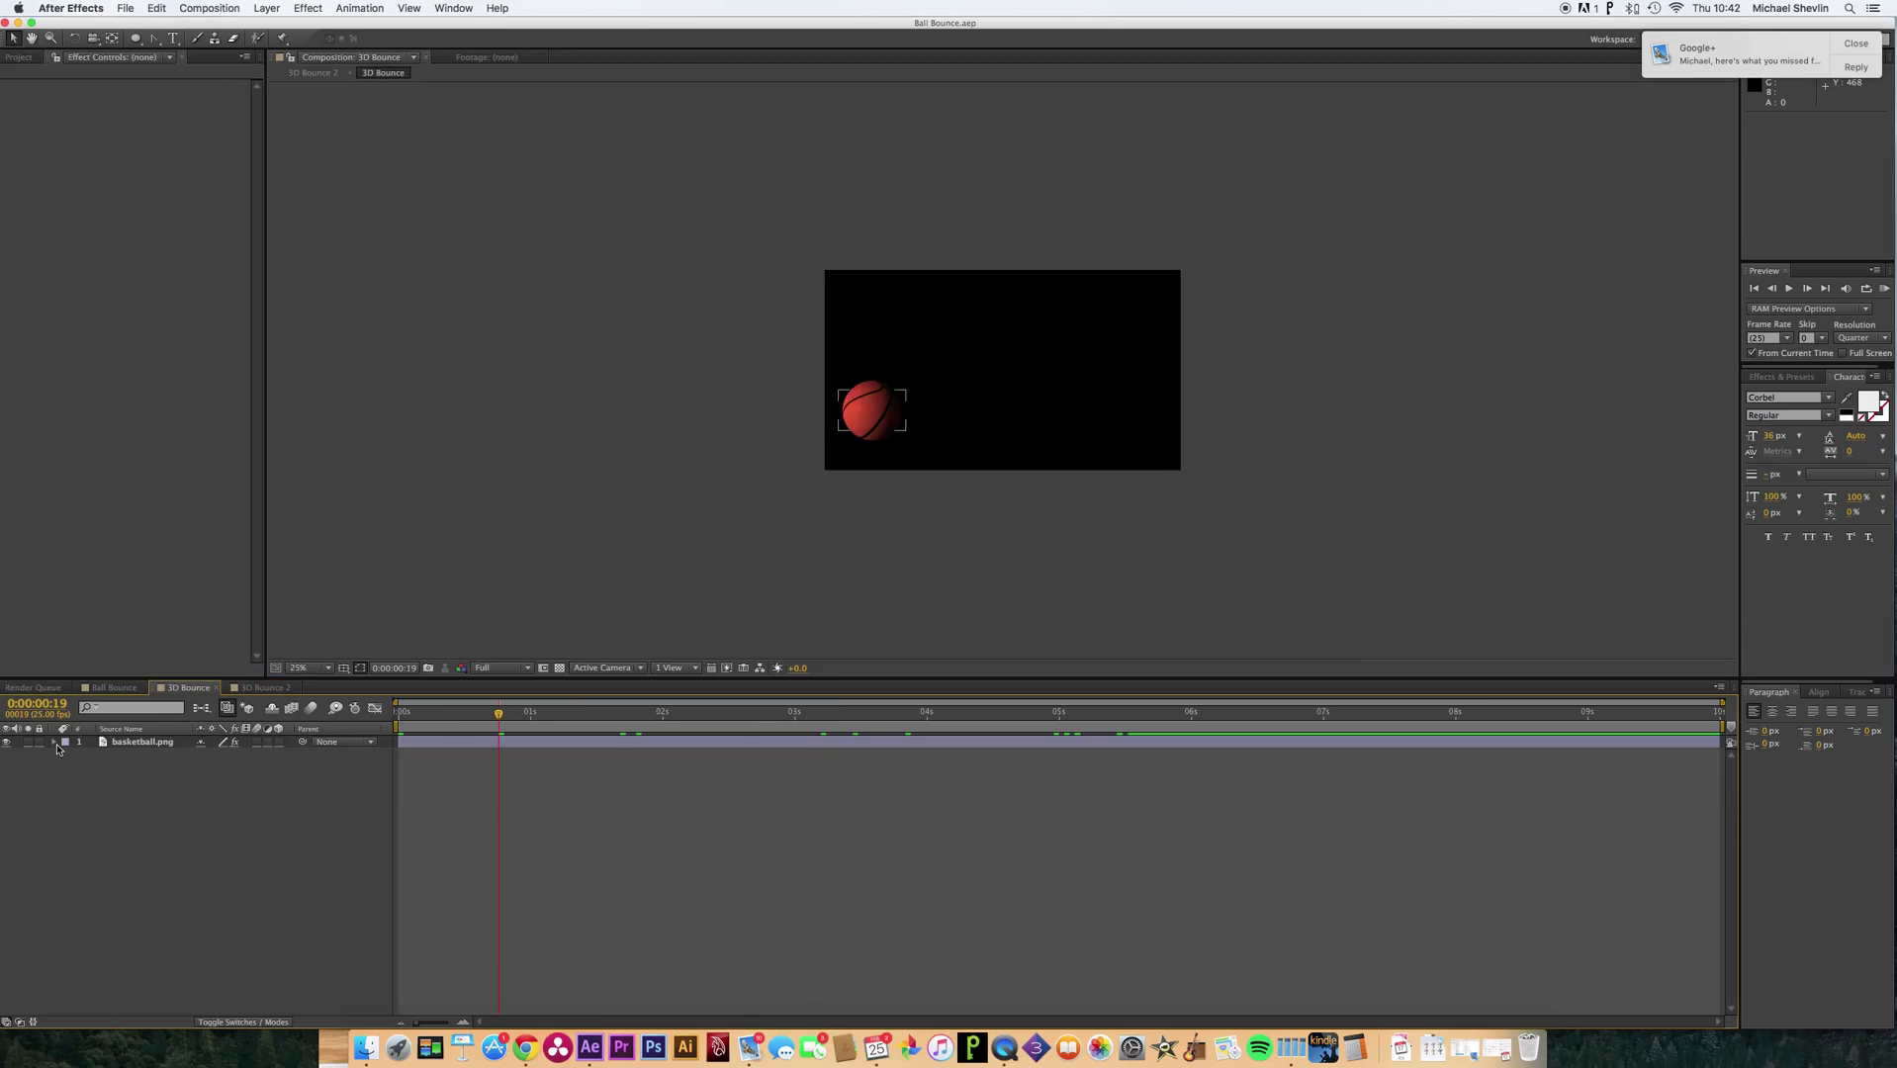
key(ctrl+grave)
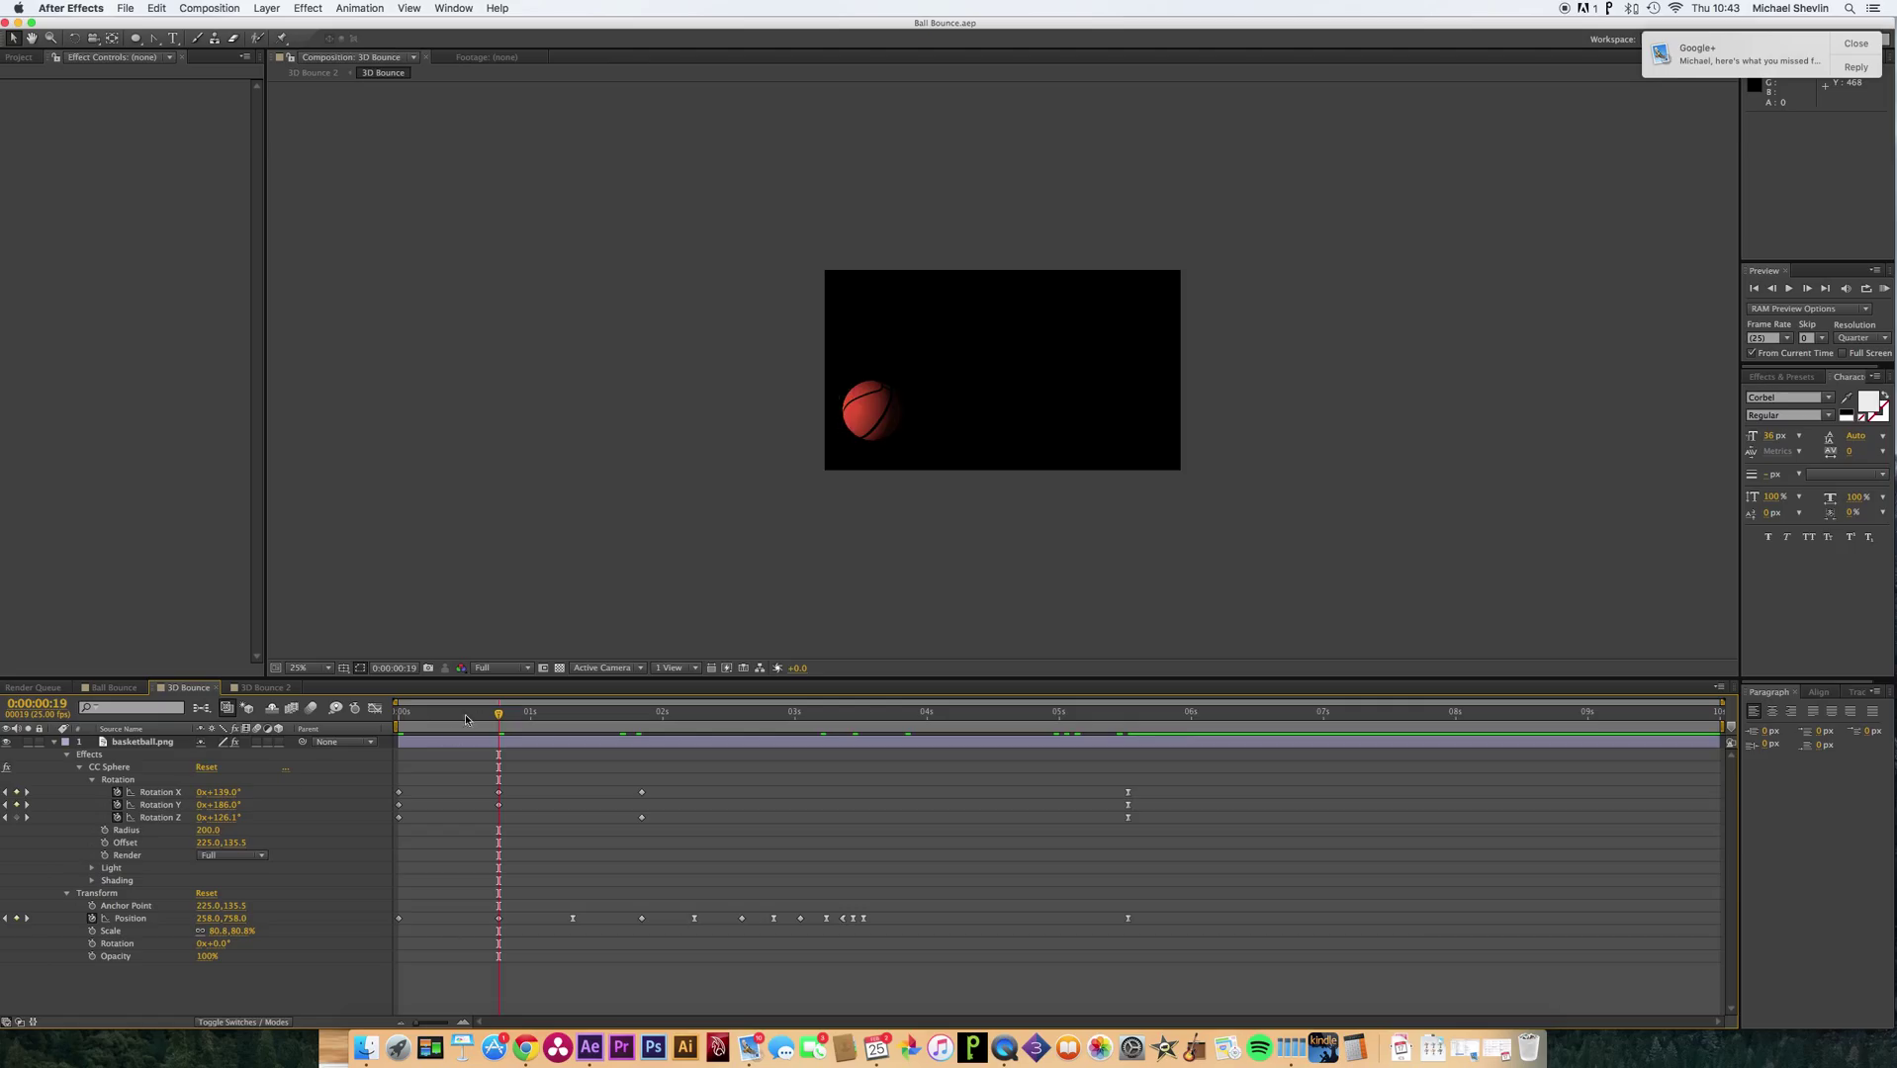
Check the first bounces here and at 0:00:01:16 in 3D Bounce 2, and select the basketball's CC Sphere effect in 3D Bounce.
drag(423, 723, 500, 710)
click(262, 688)
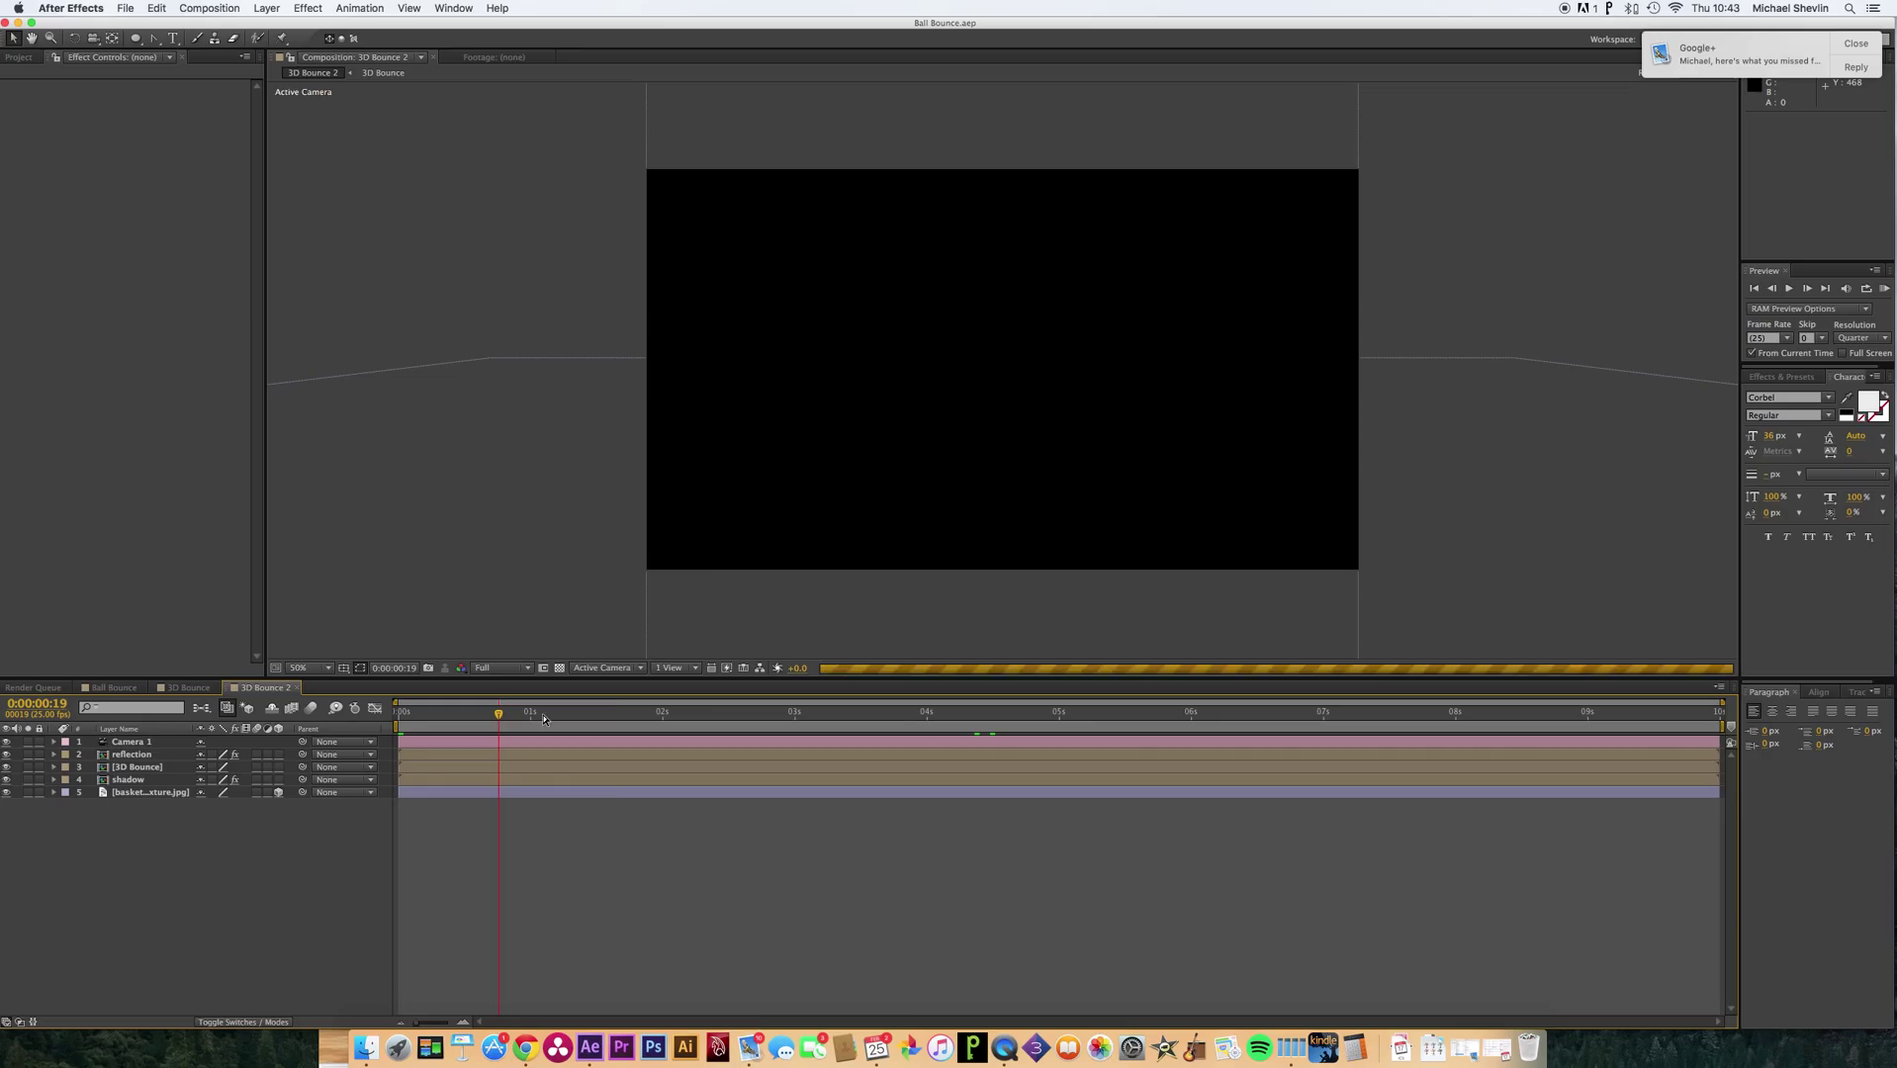
click(616, 718)
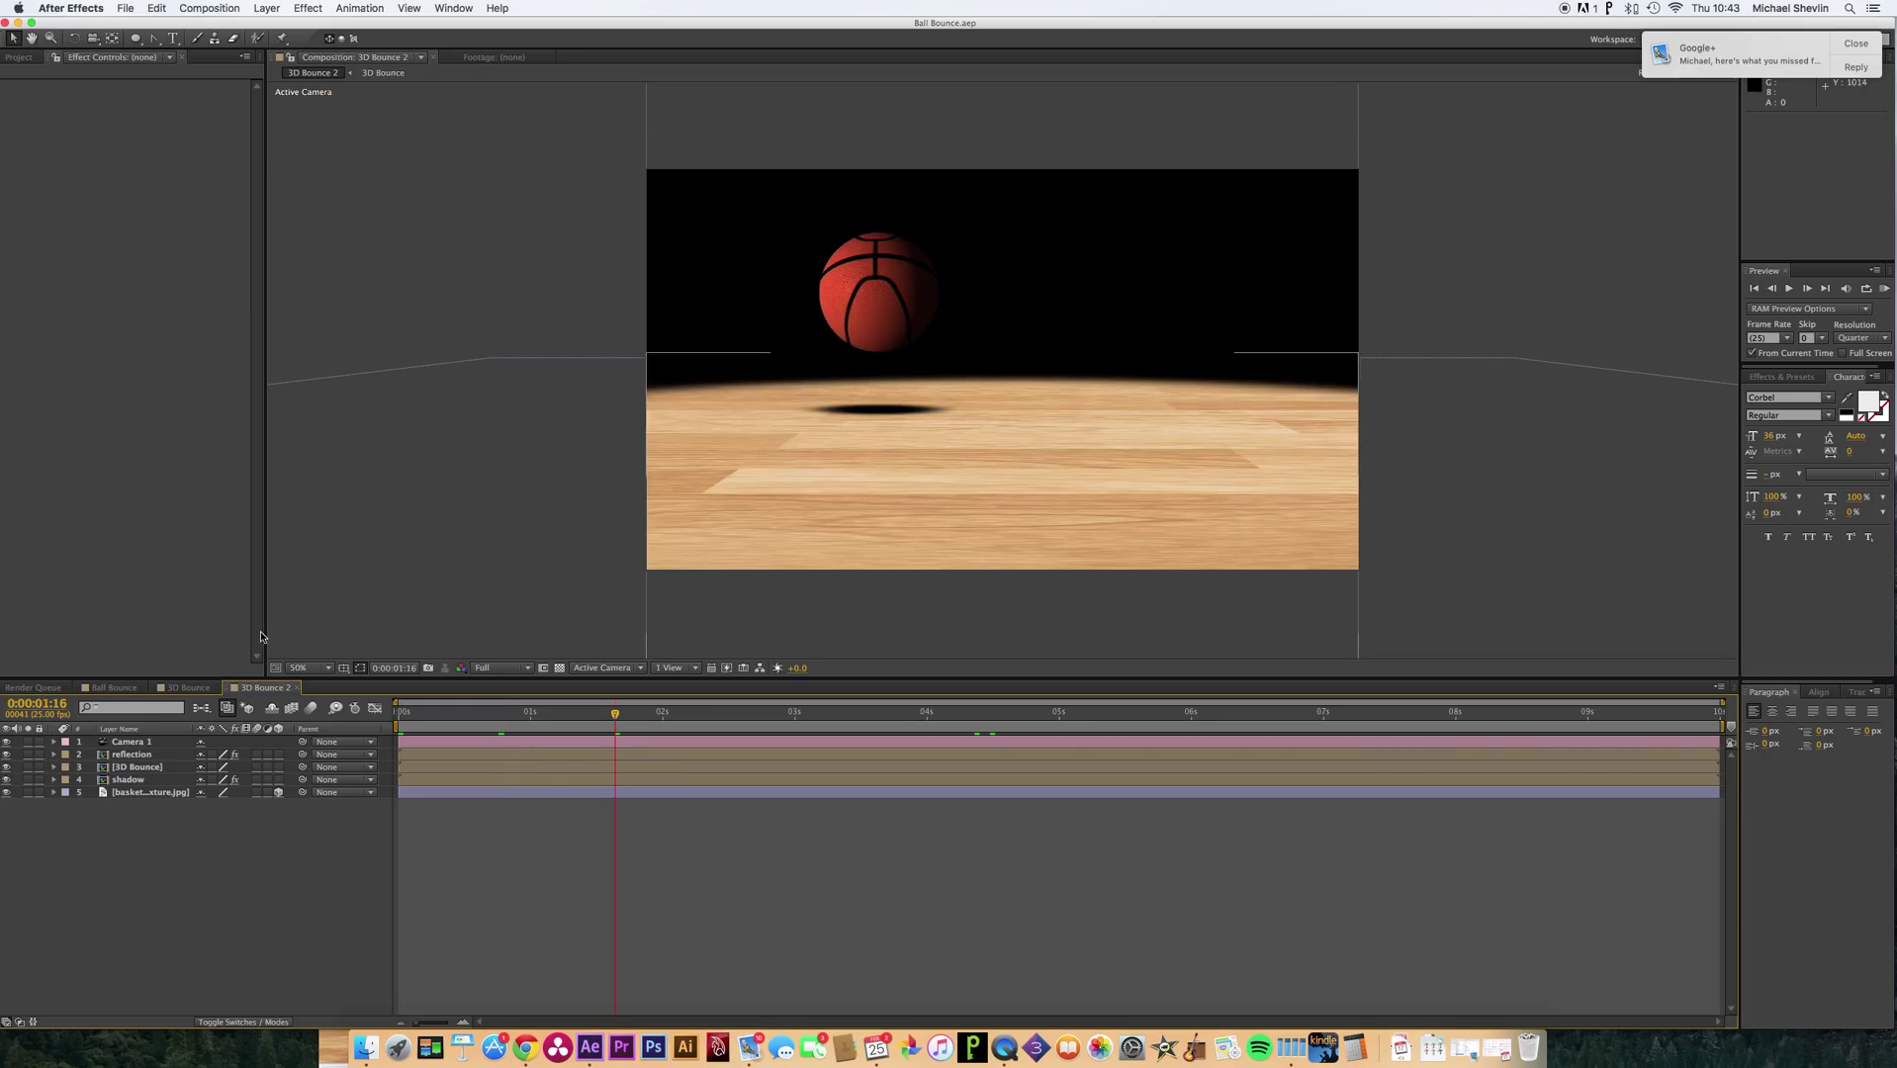
click(184, 692)
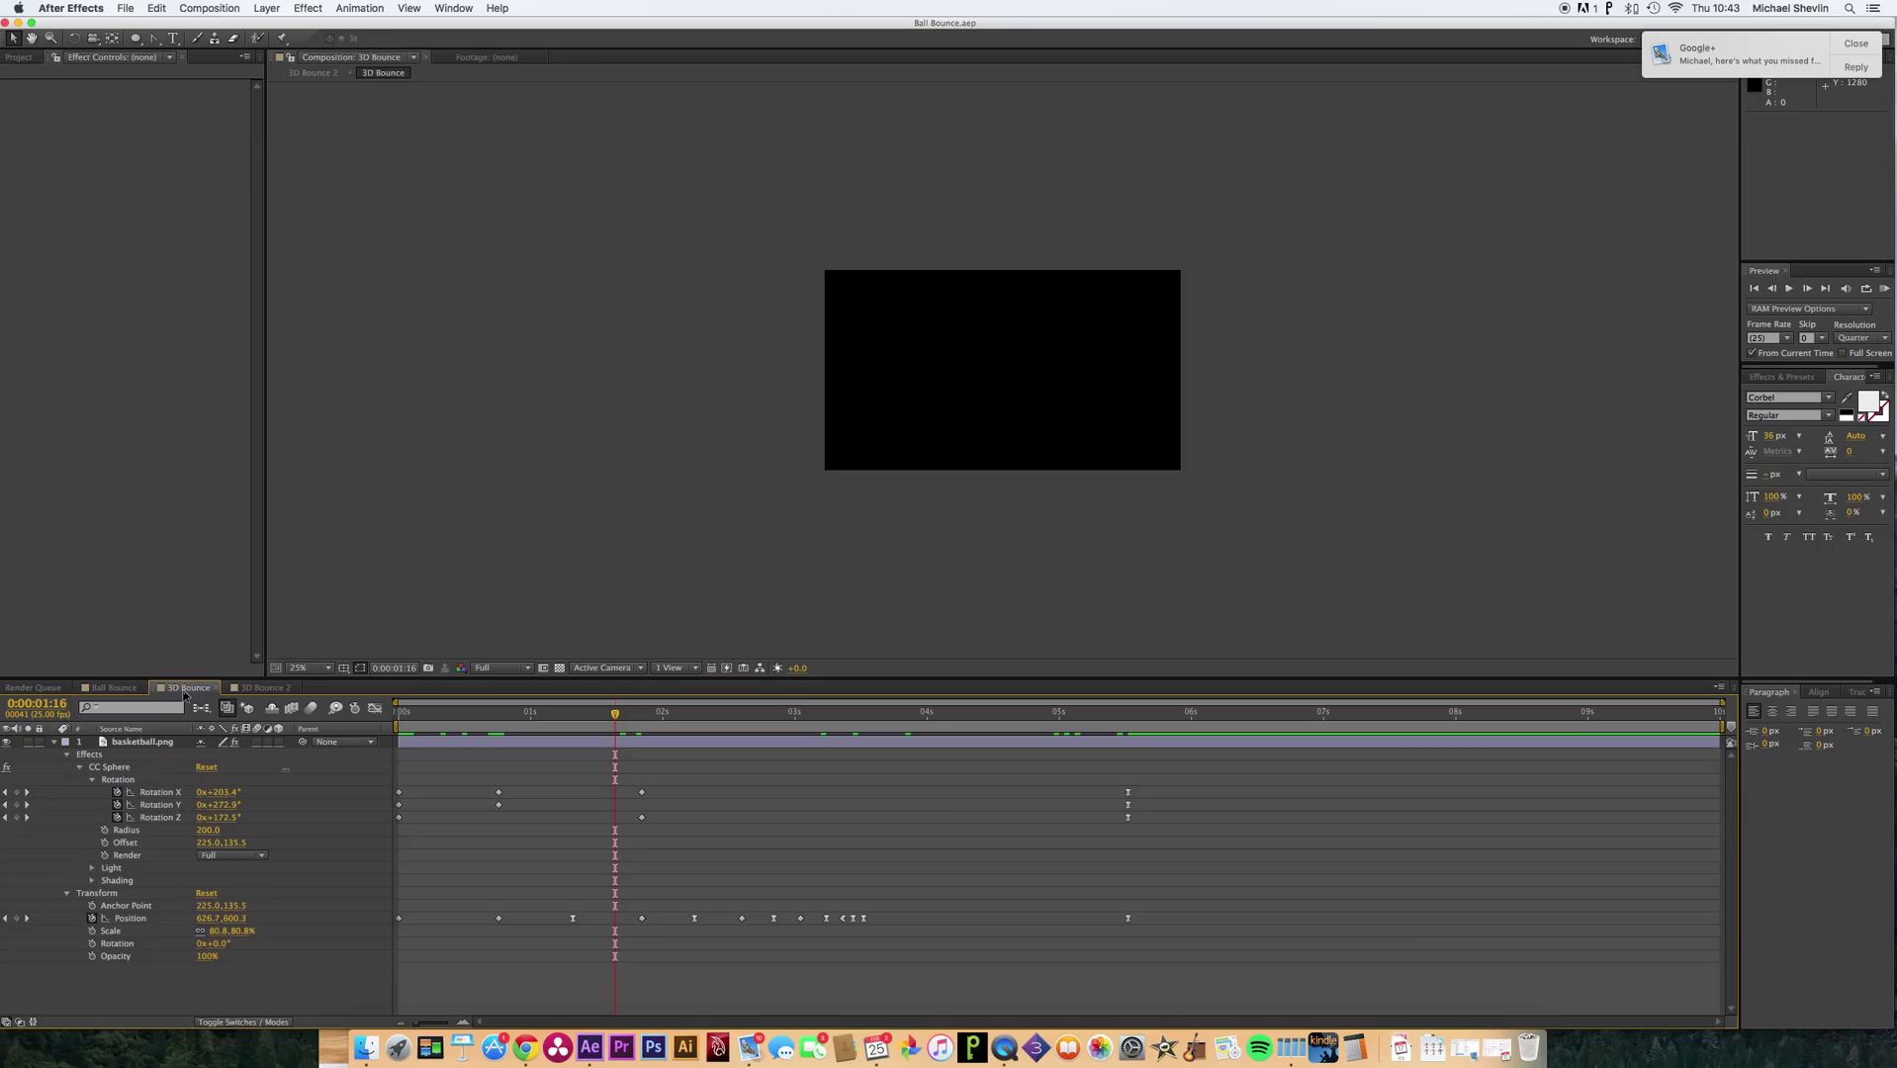
click(120, 770)
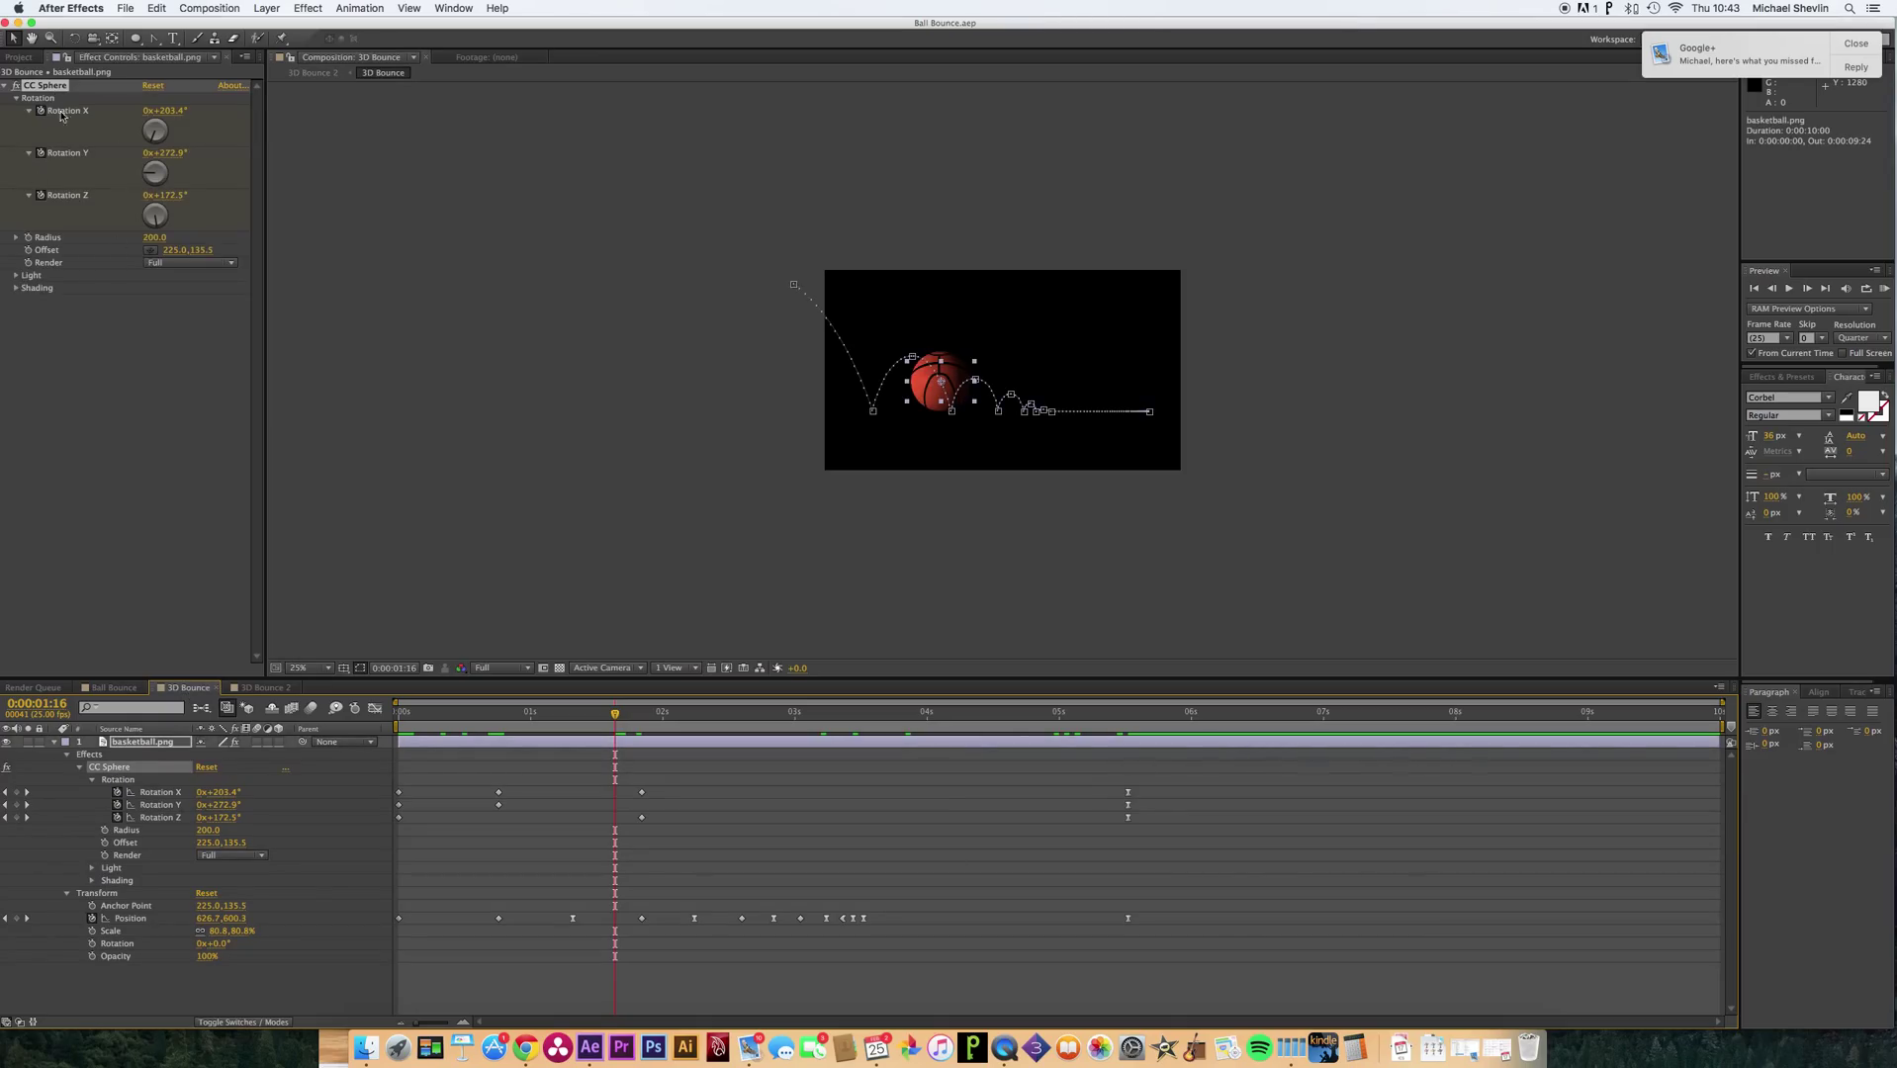
Raise the Specular shading of the basketball's CC Sphere effect to 100.
click(16, 289)
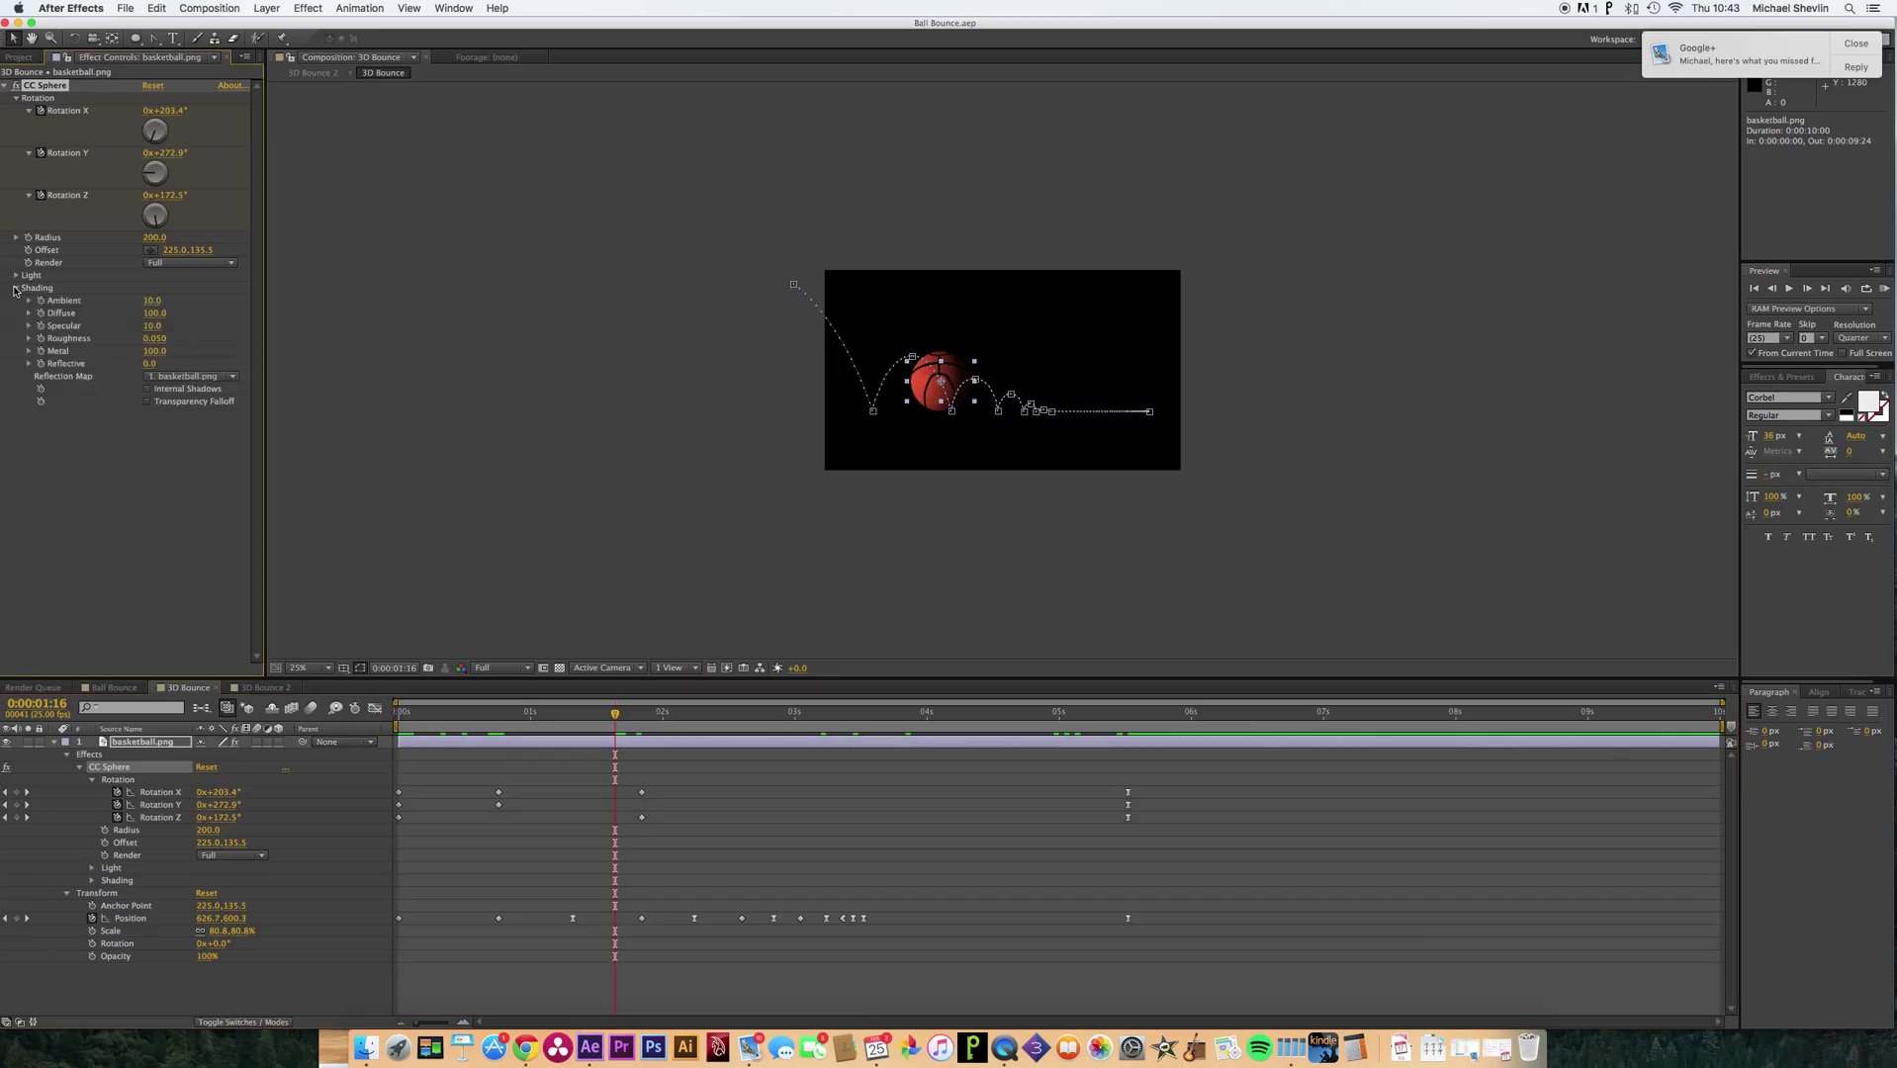
key(period)
key(period)
key(period)
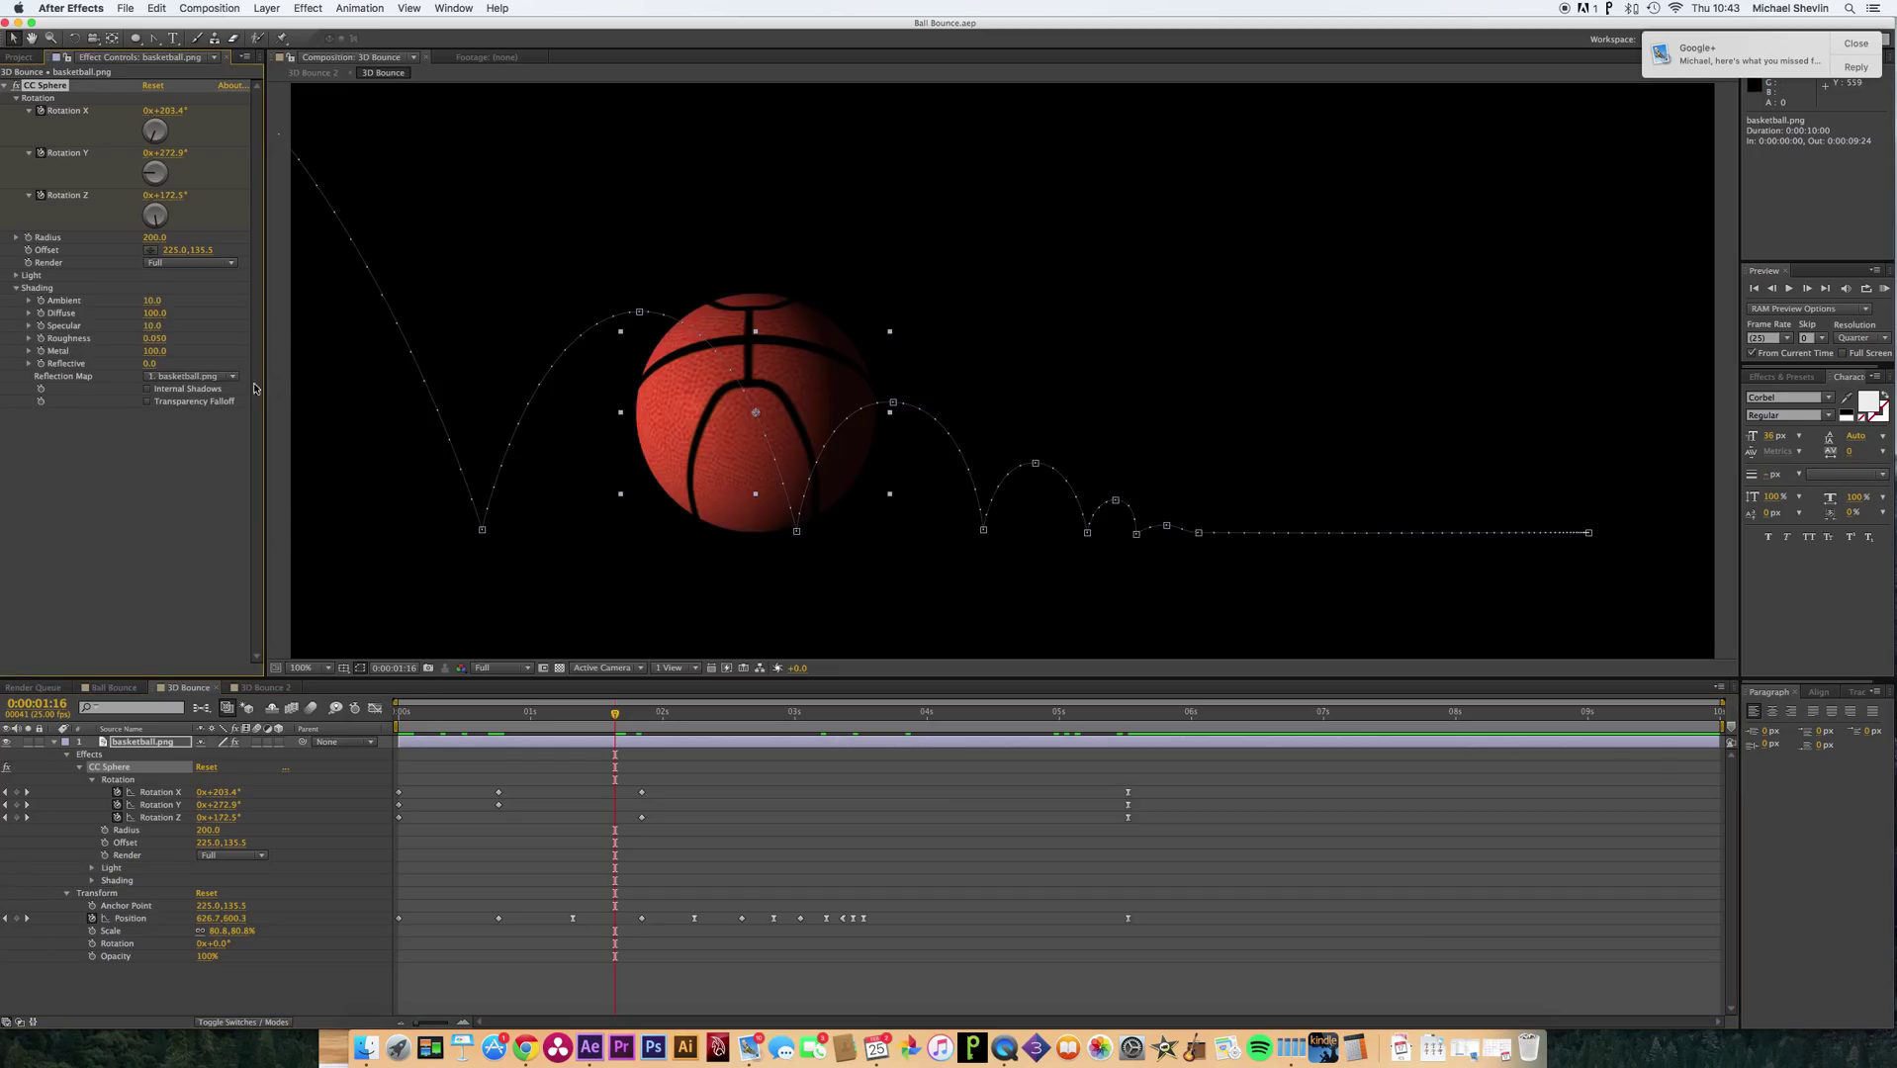
drag(154, 326, 219, 323)
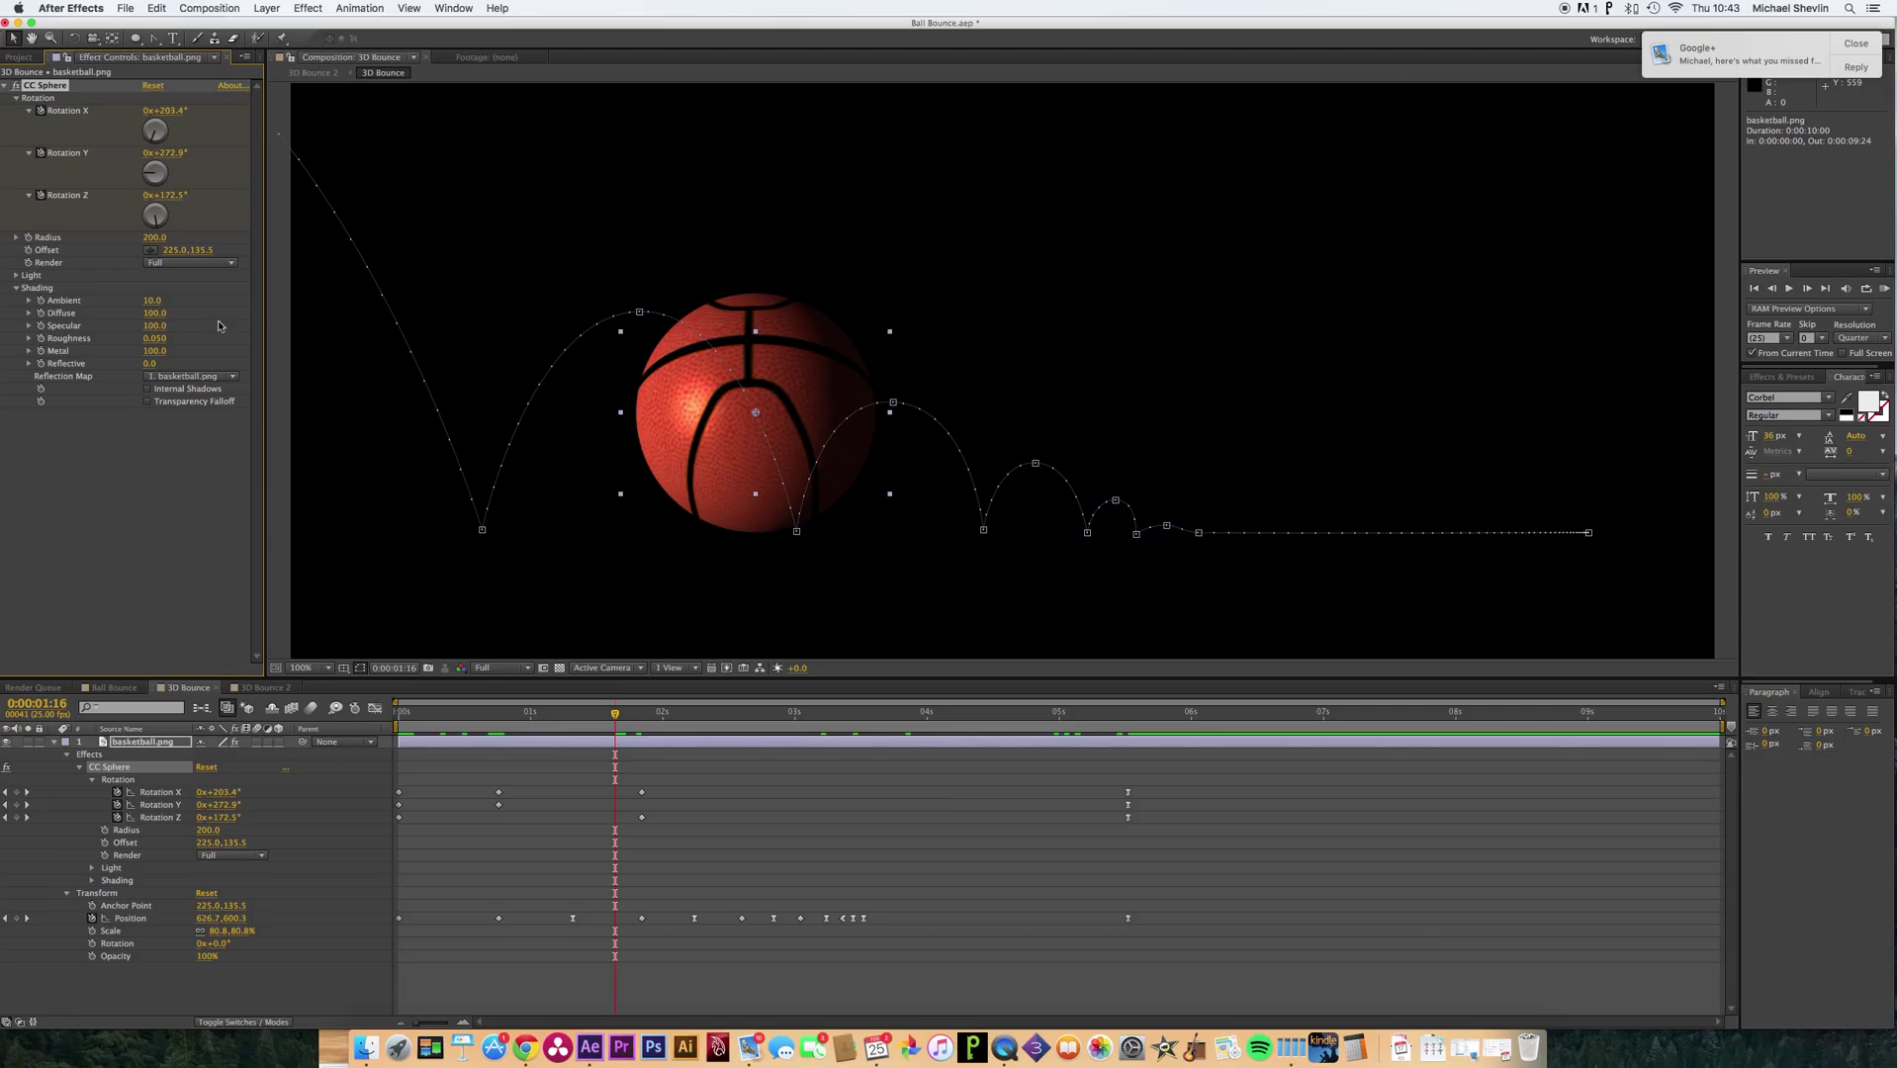
Set the sphere's Light Direction to 11°, Light Height to 30 and Ambient shading to 24.
click(17, 276)
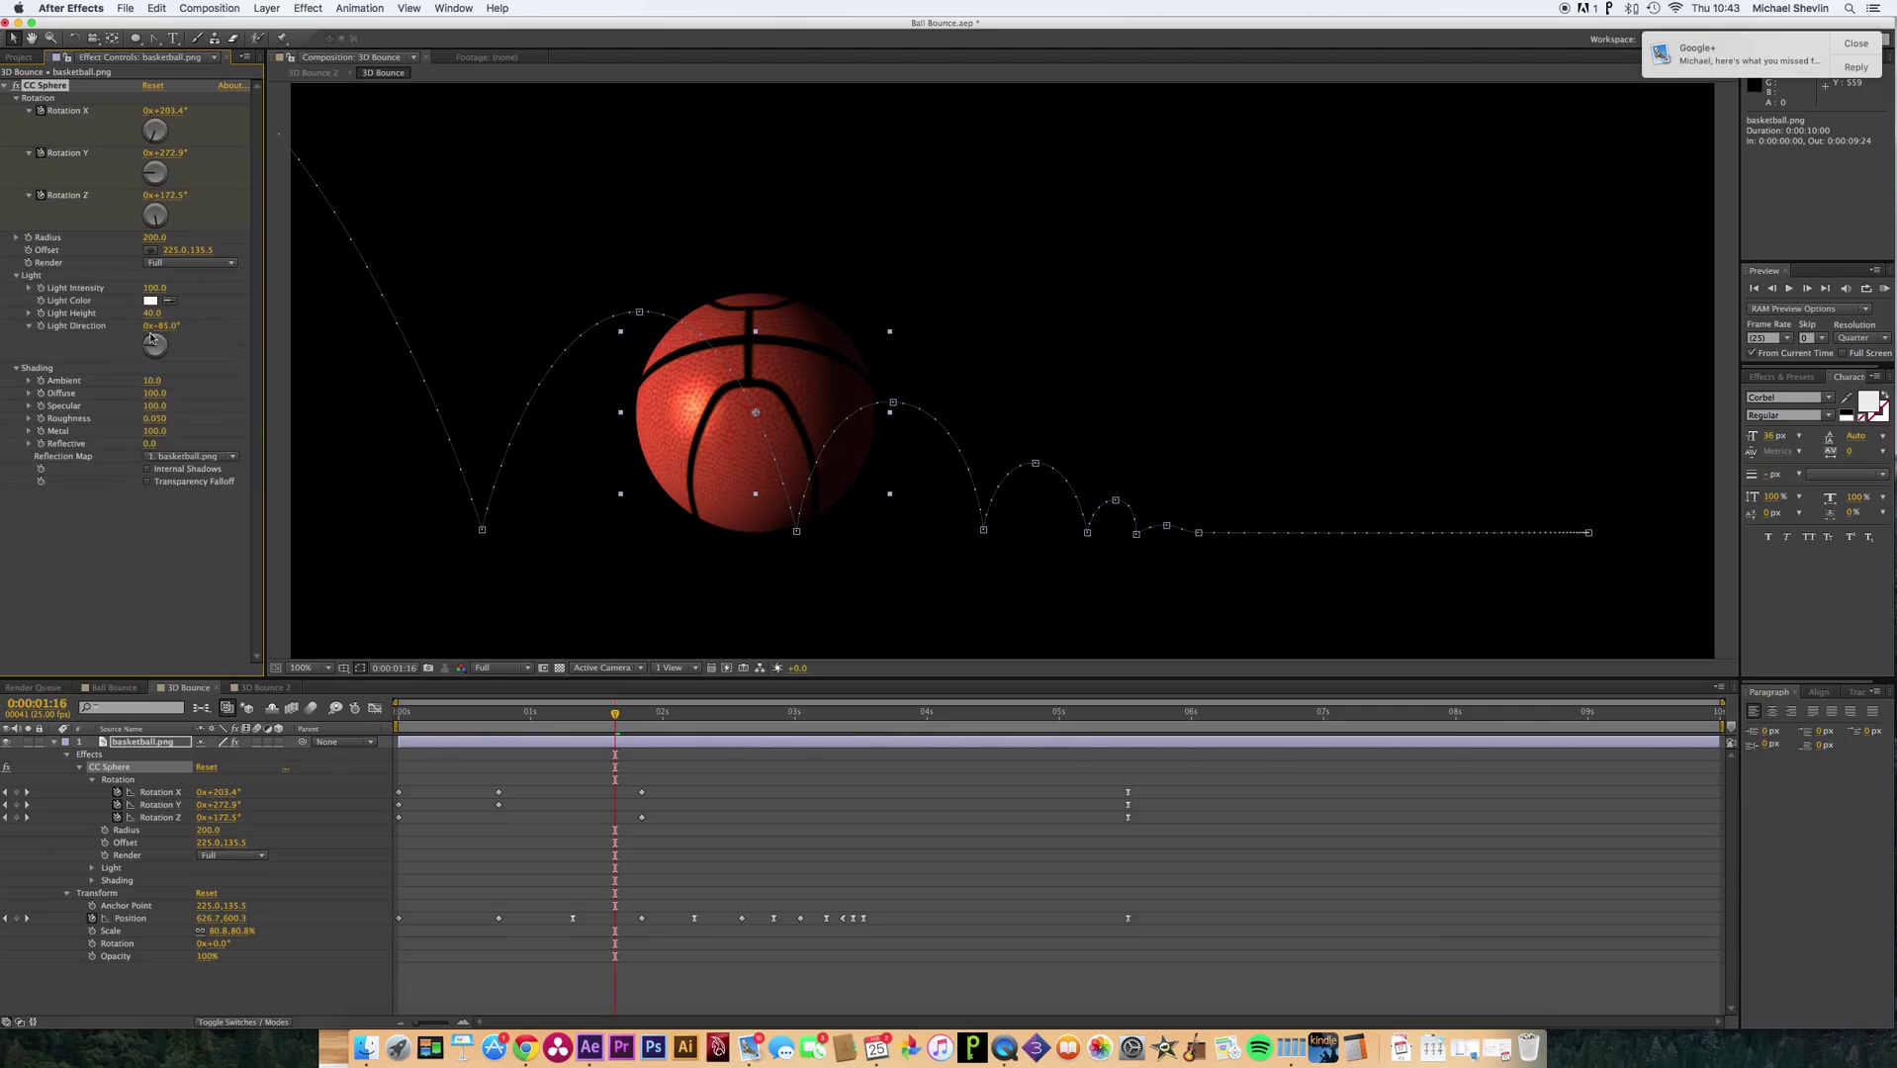
drag(155, 342, 158, 339)
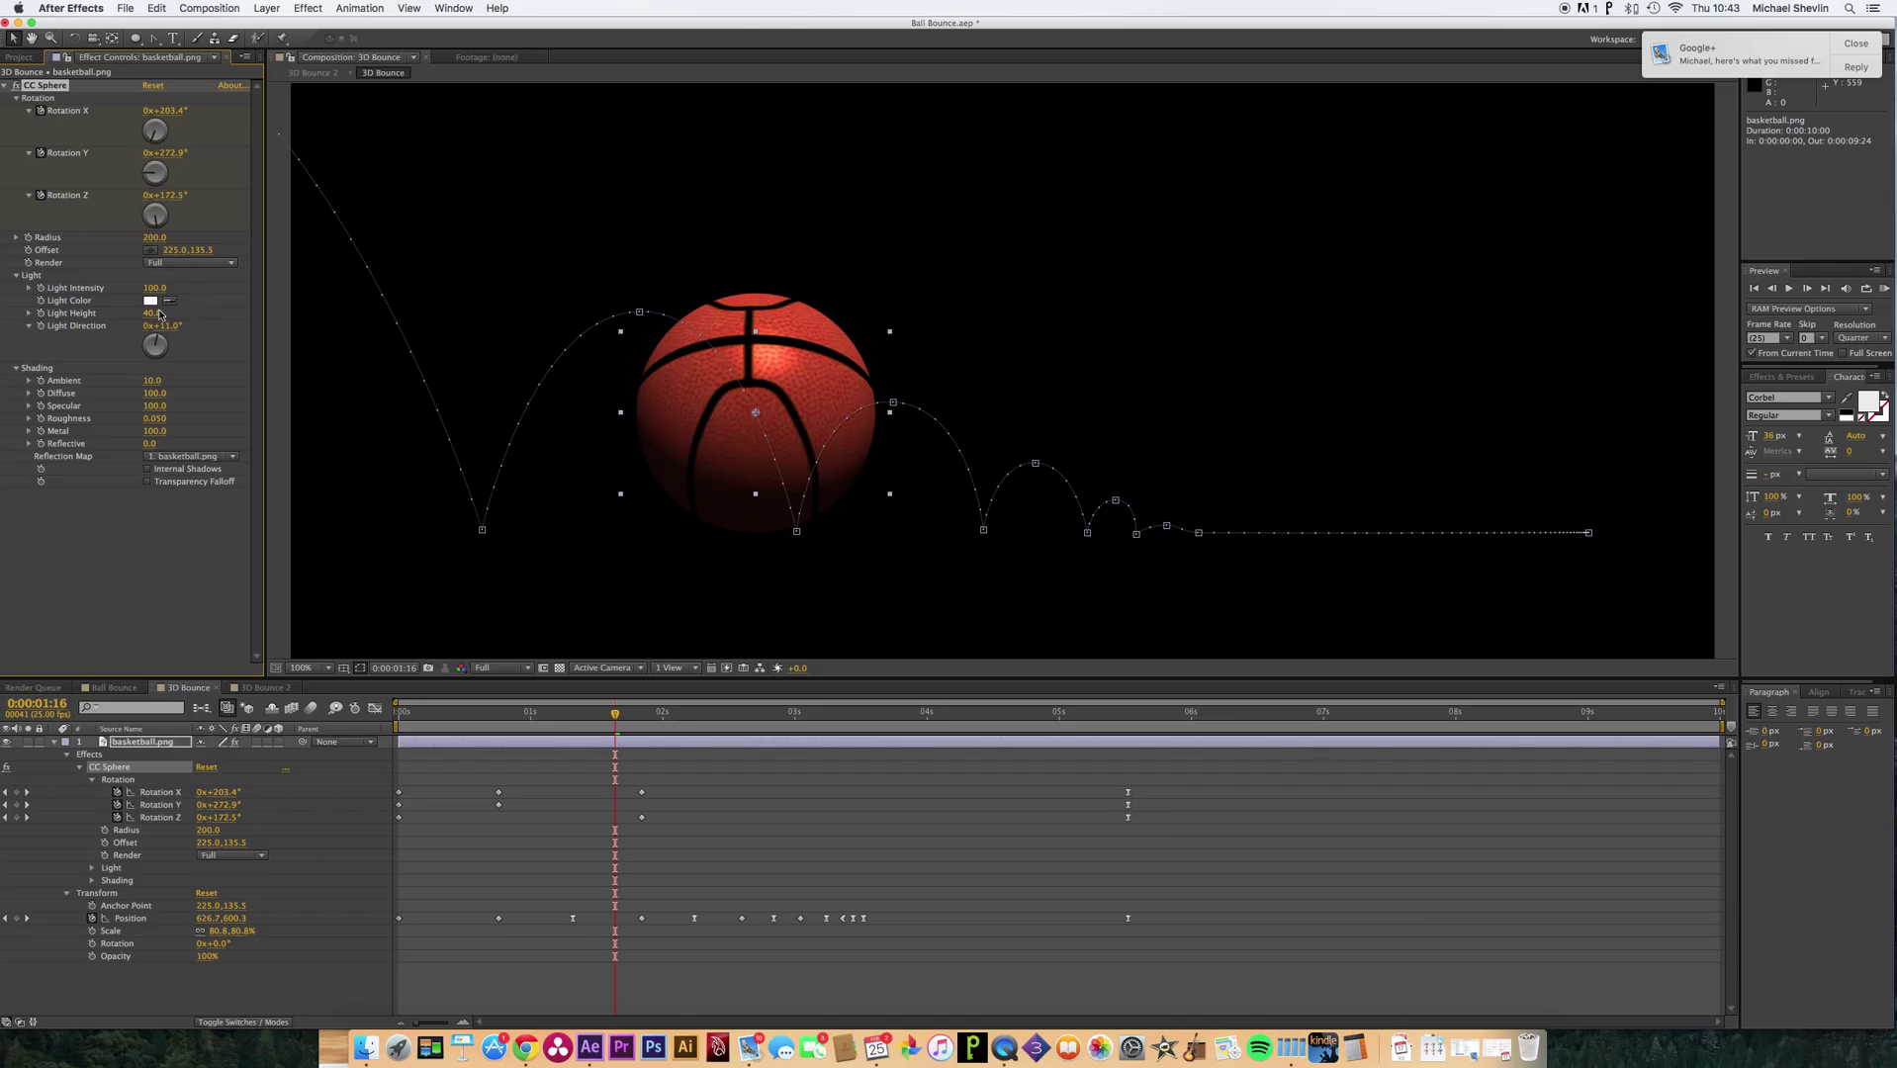
mouse_move(151, 313)
mouse_down()
mouse_move(224, 308)
mouse_move(163, 302)
mouse_move(198, 305)
mouse_move(184, 308)
mouse_up()
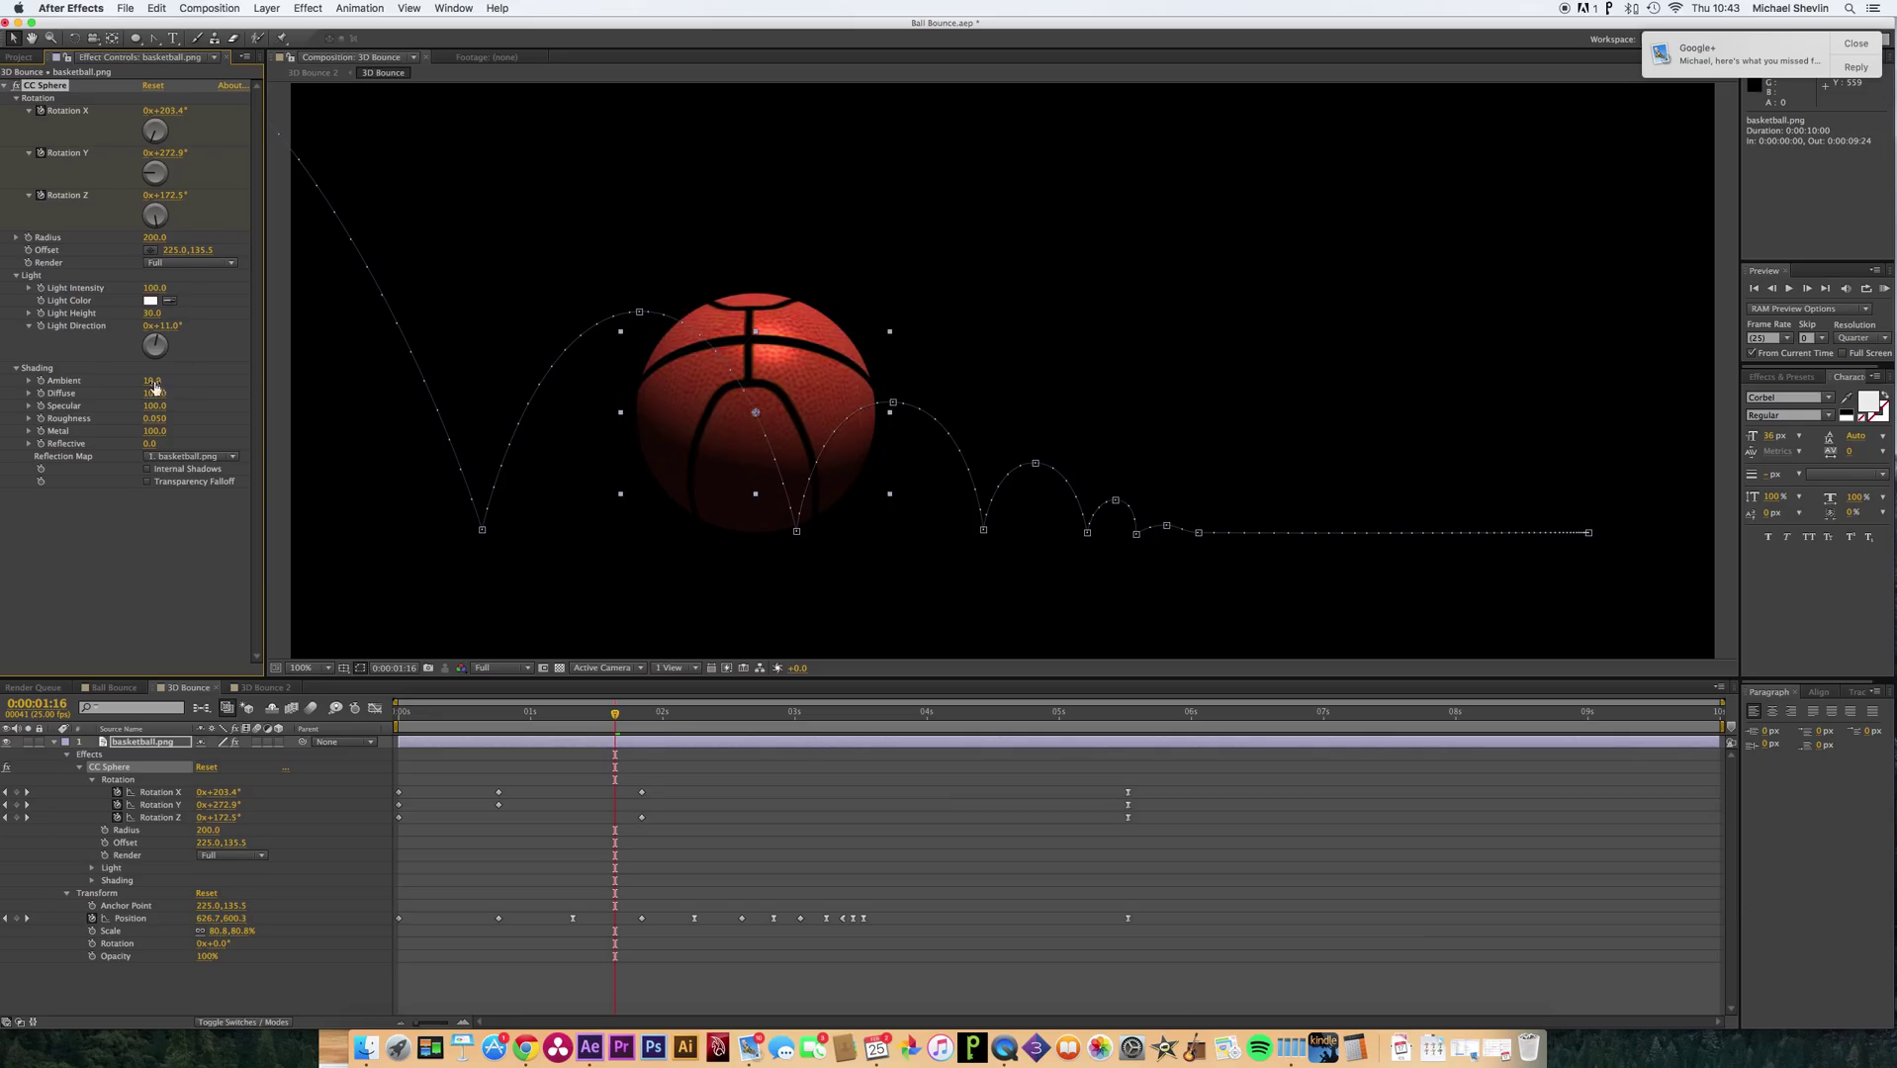
drag(151, 381, 165, 380)
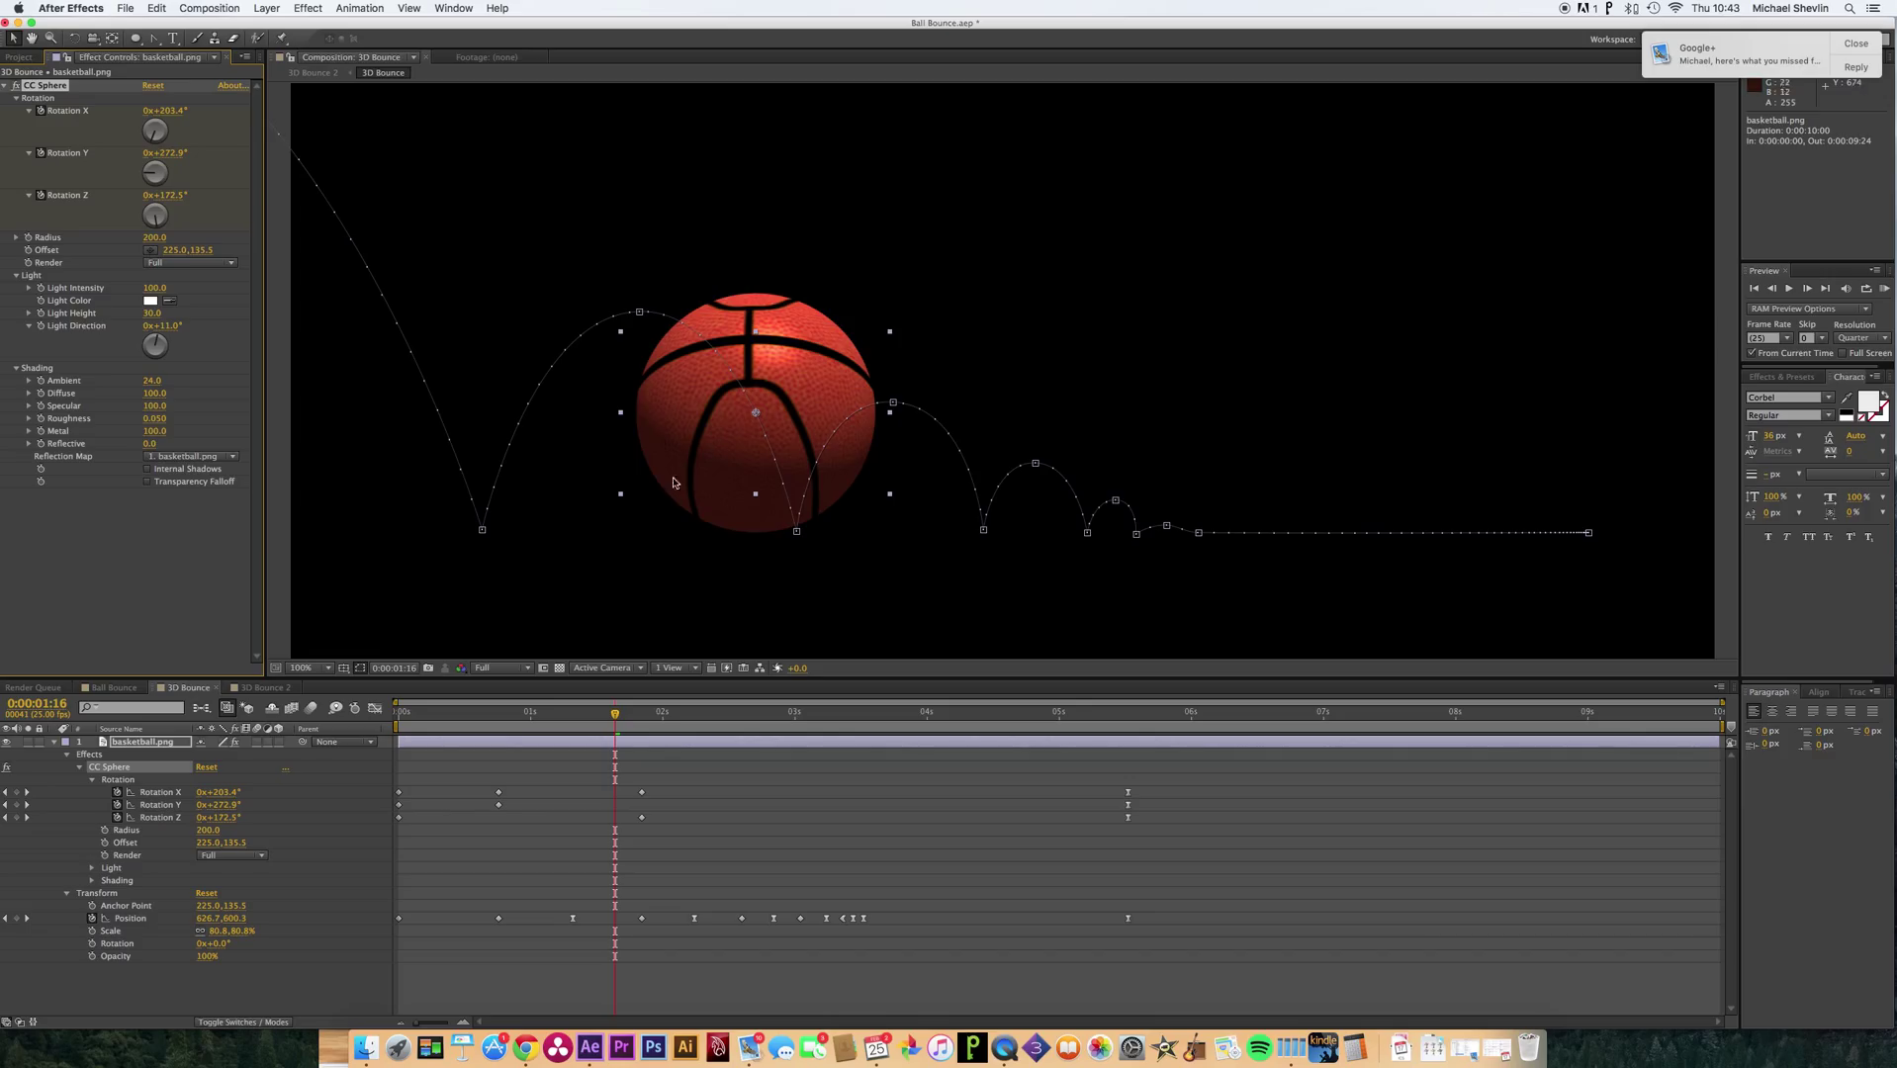
Set the sphere's Roughness to 0.068 and check the available Reflection Map layers.
mouse_move(154, 419)
mouse_down()
mouse_move(218, 415)
mouse_move(168, 418)
mouse_up()
drag(150, 443, 173, 443)
click(210, 460)
click(210, 420)
Add the basketball floor texture image beneath the basketball layer in 3D Bounce and hide it.
click(19, 56)
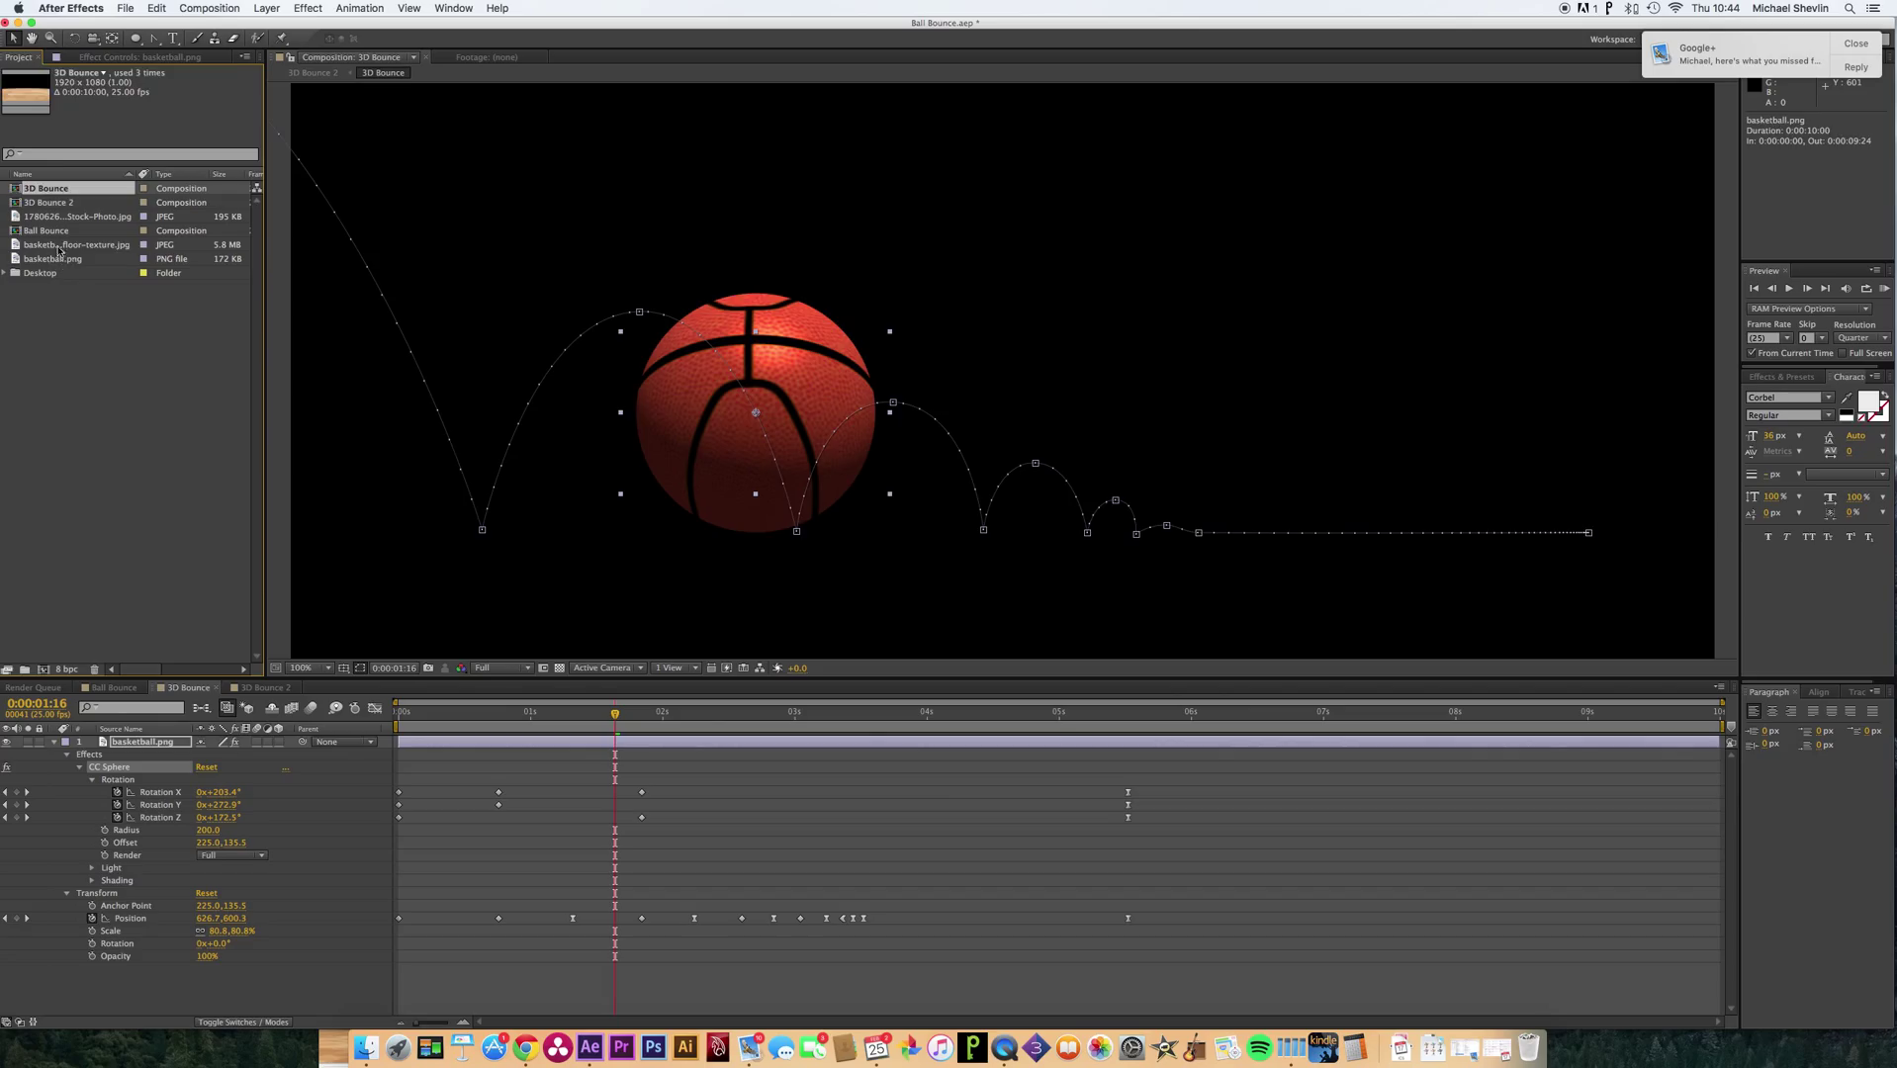
drag(62, 247, 119, 897)
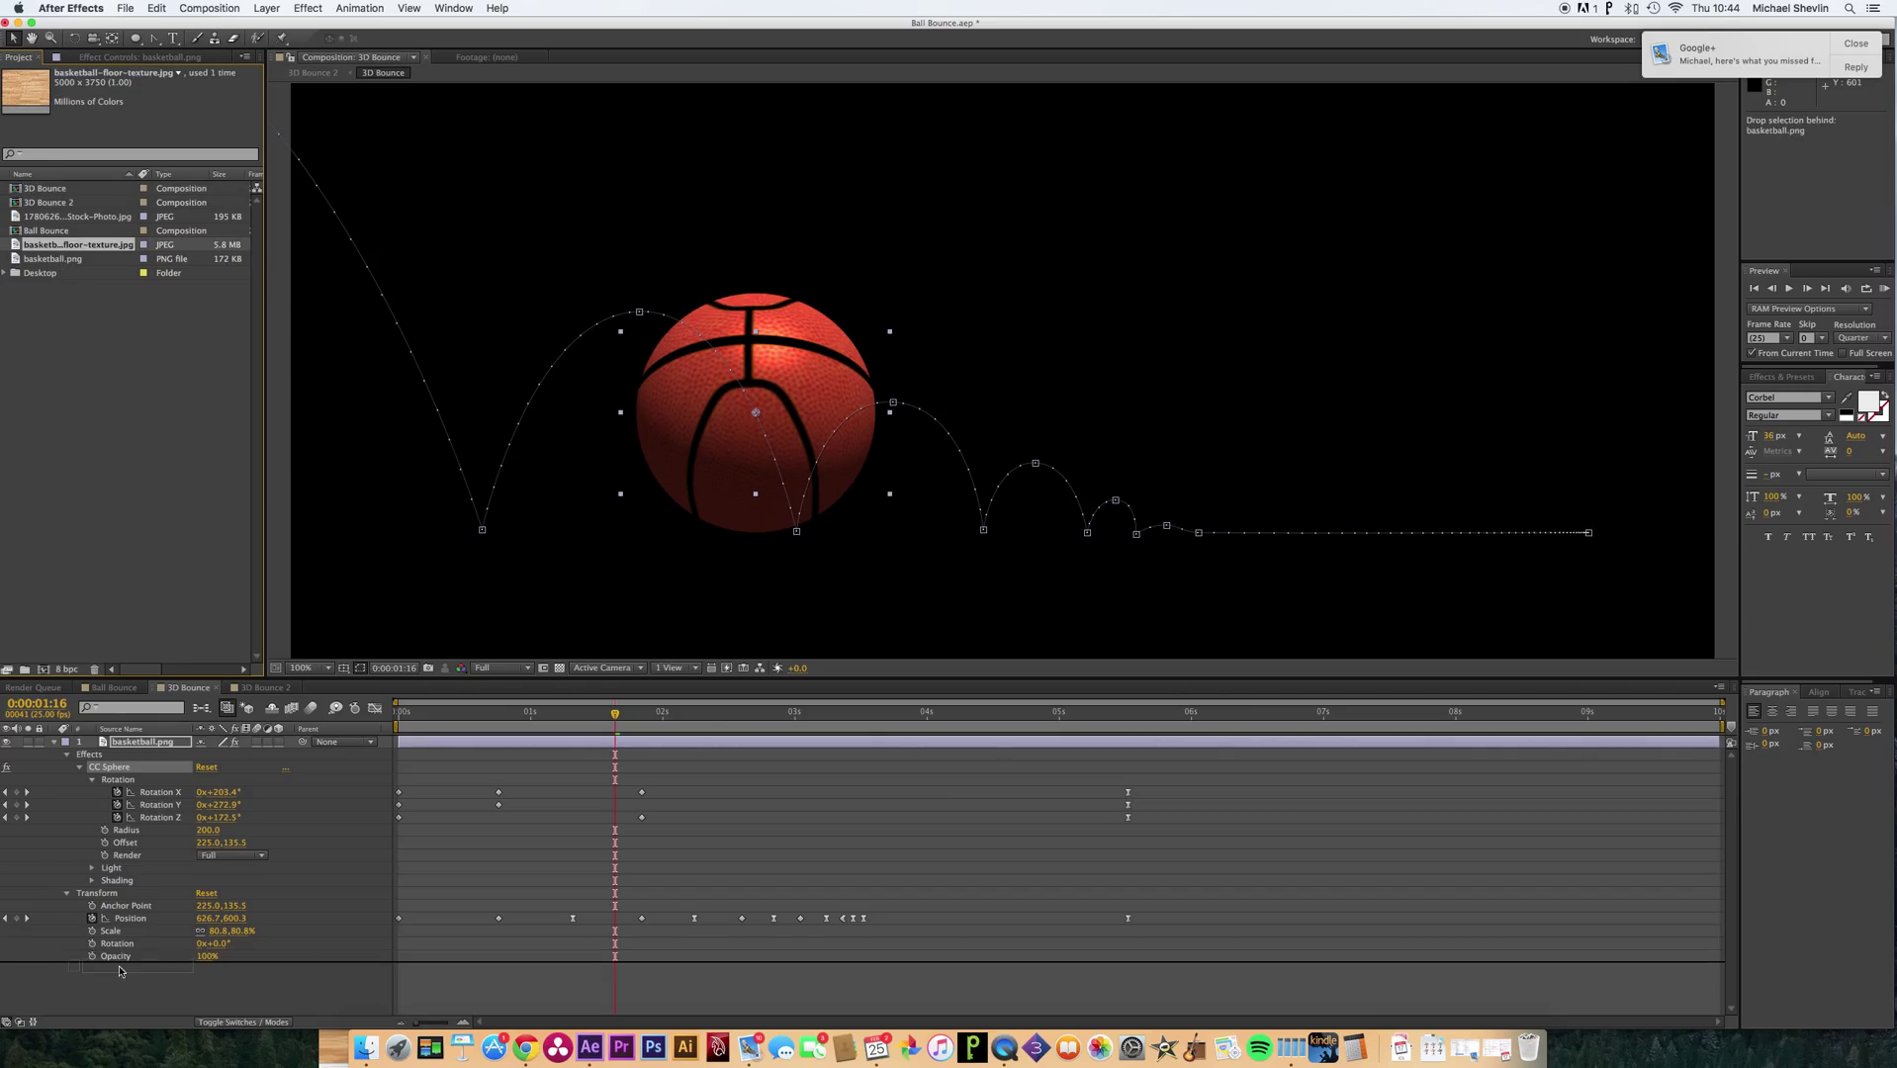
drag(118, 970, 119, 971)
click(5, 969)
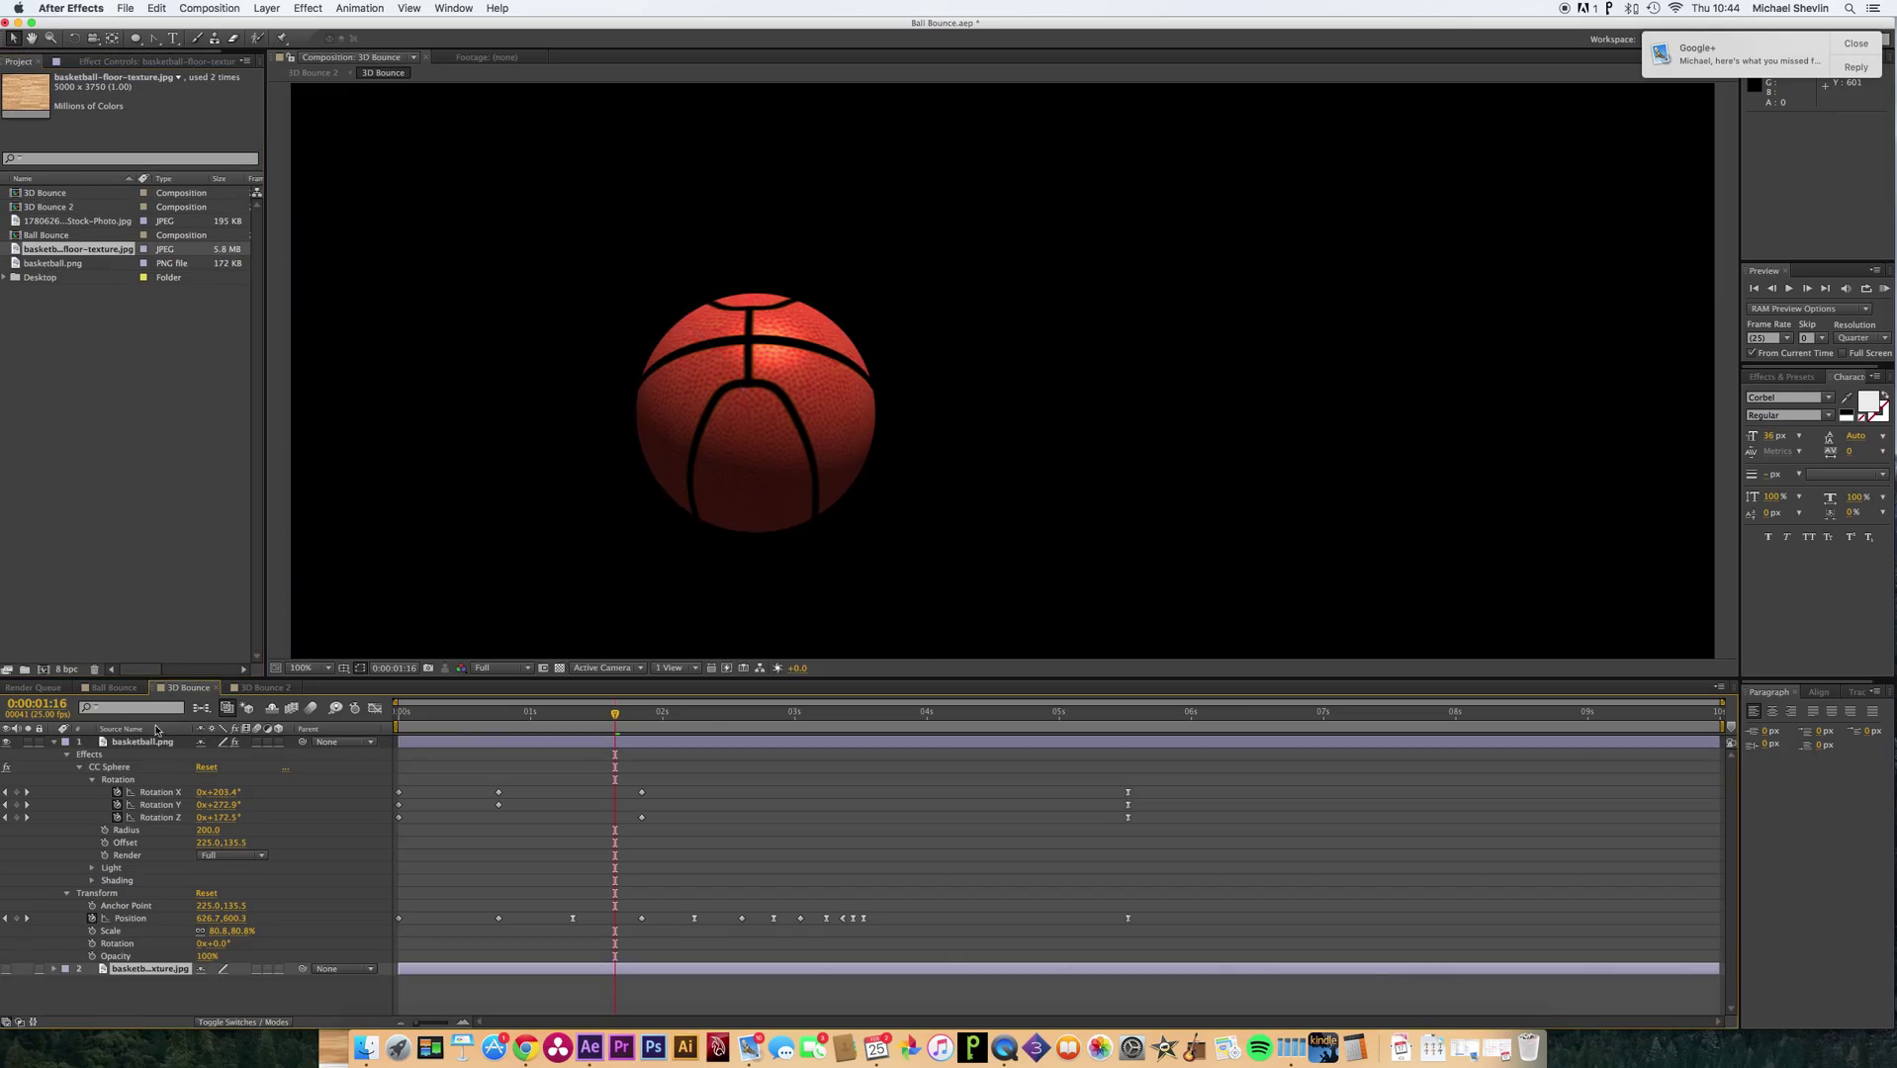
Use the floor texture layer as the basketball's CC Sphere Reflection Map and set Reflective to 29.
click(128, 63)
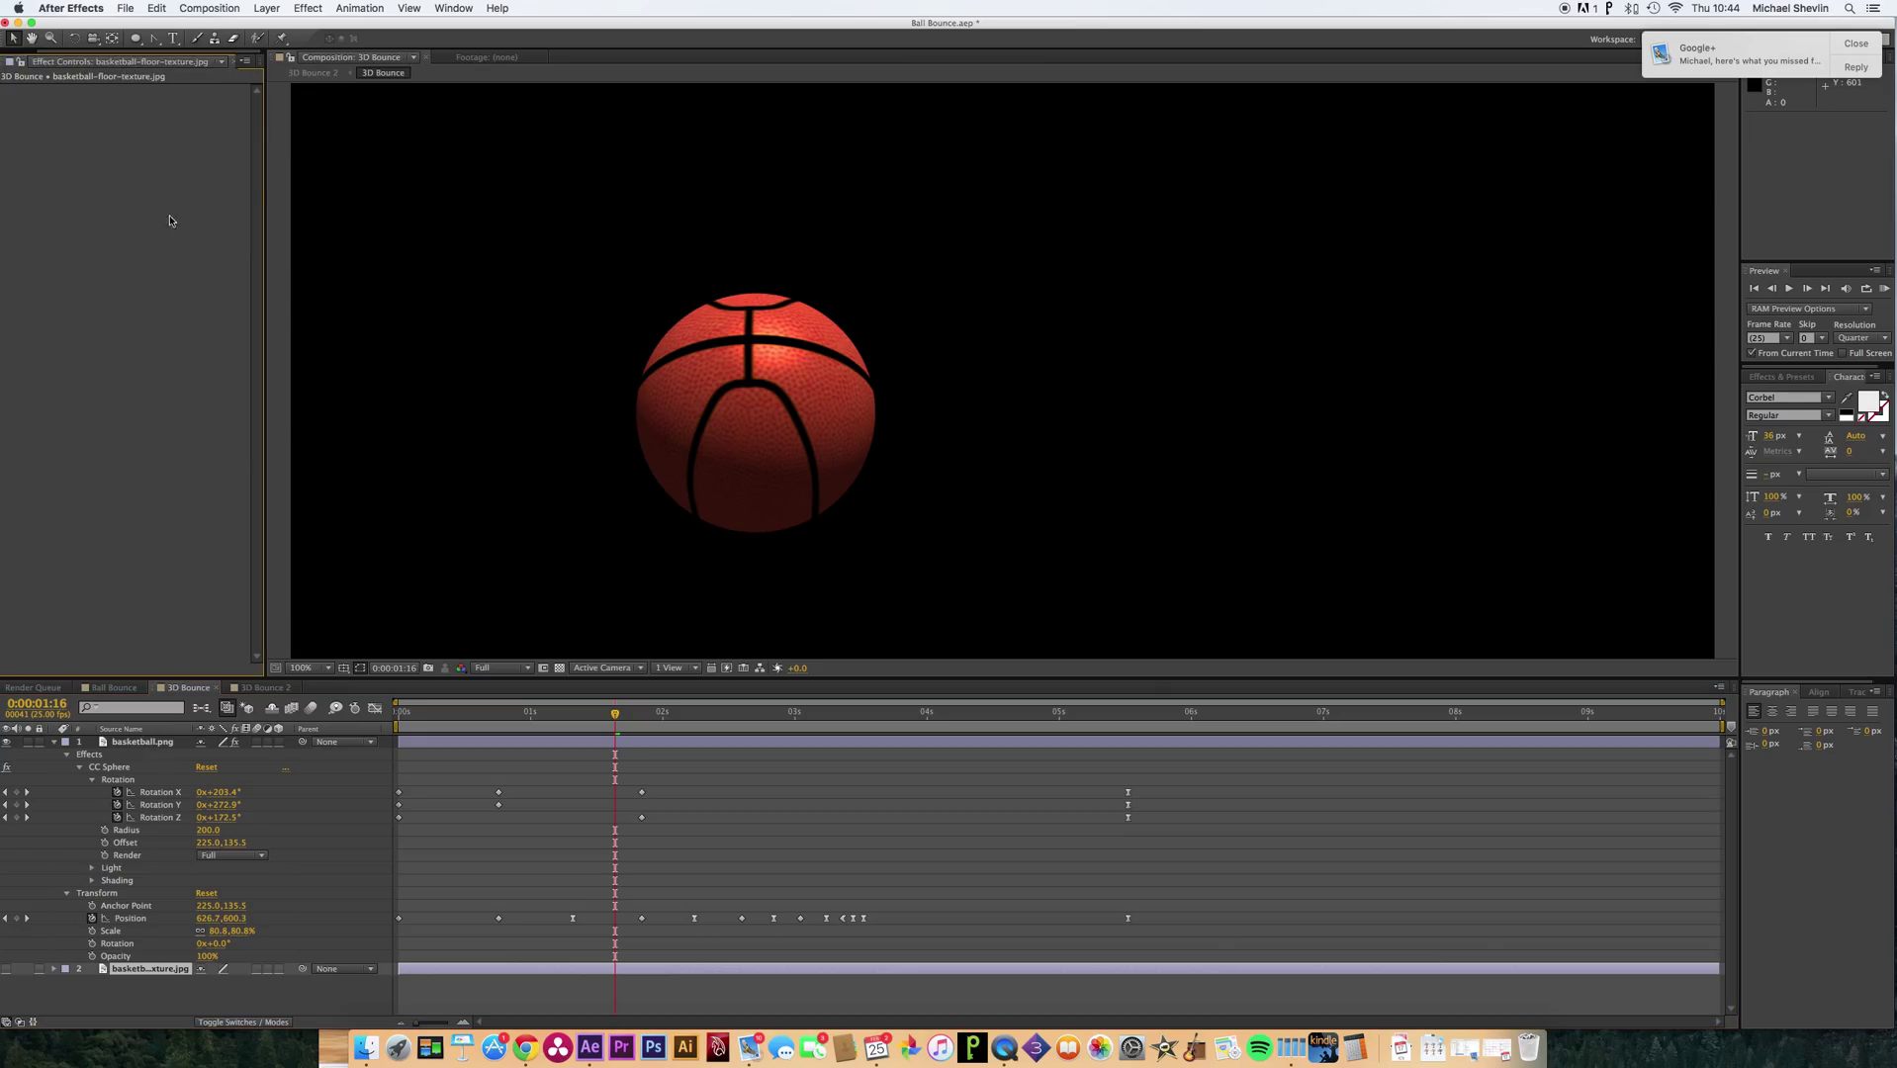
click(142, 742)
click(111, 766)
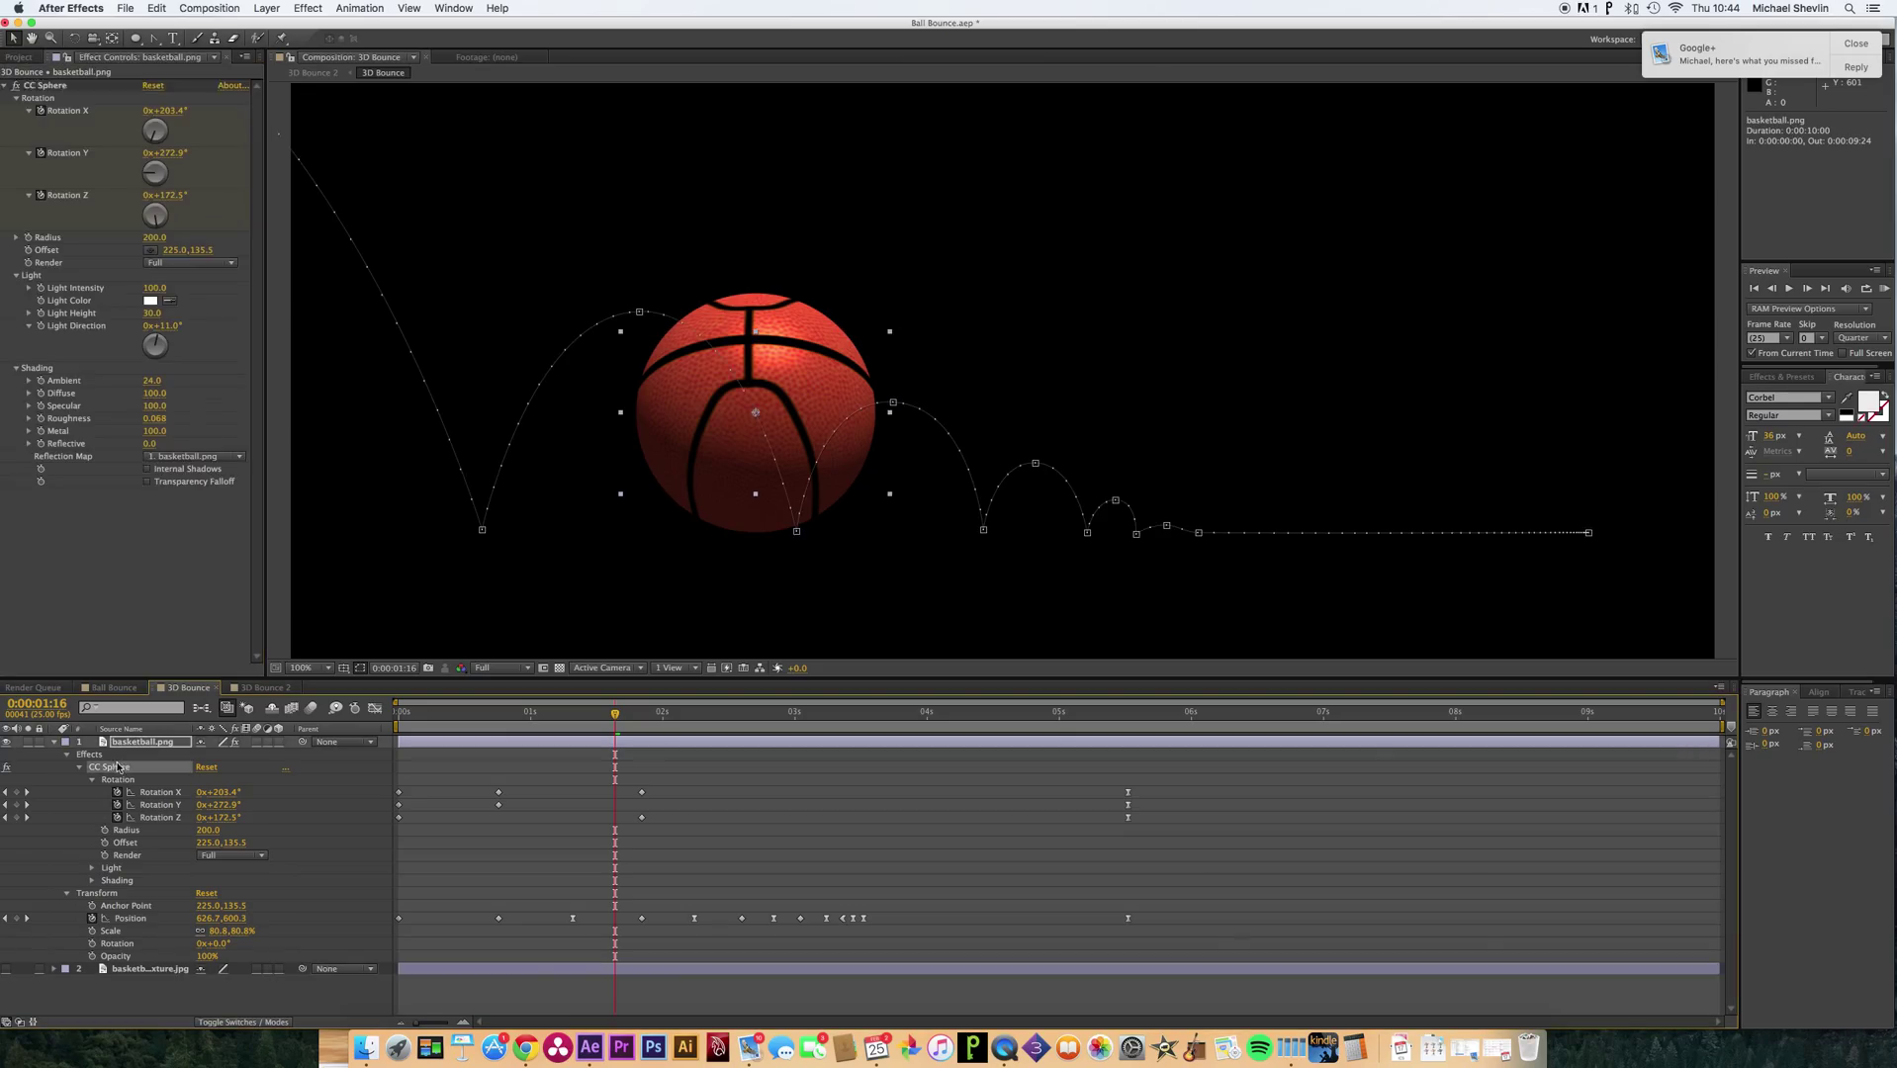
click(201, 460)
click(203, 510)
click(155, 444)
drag(166, 444, 175, 443)
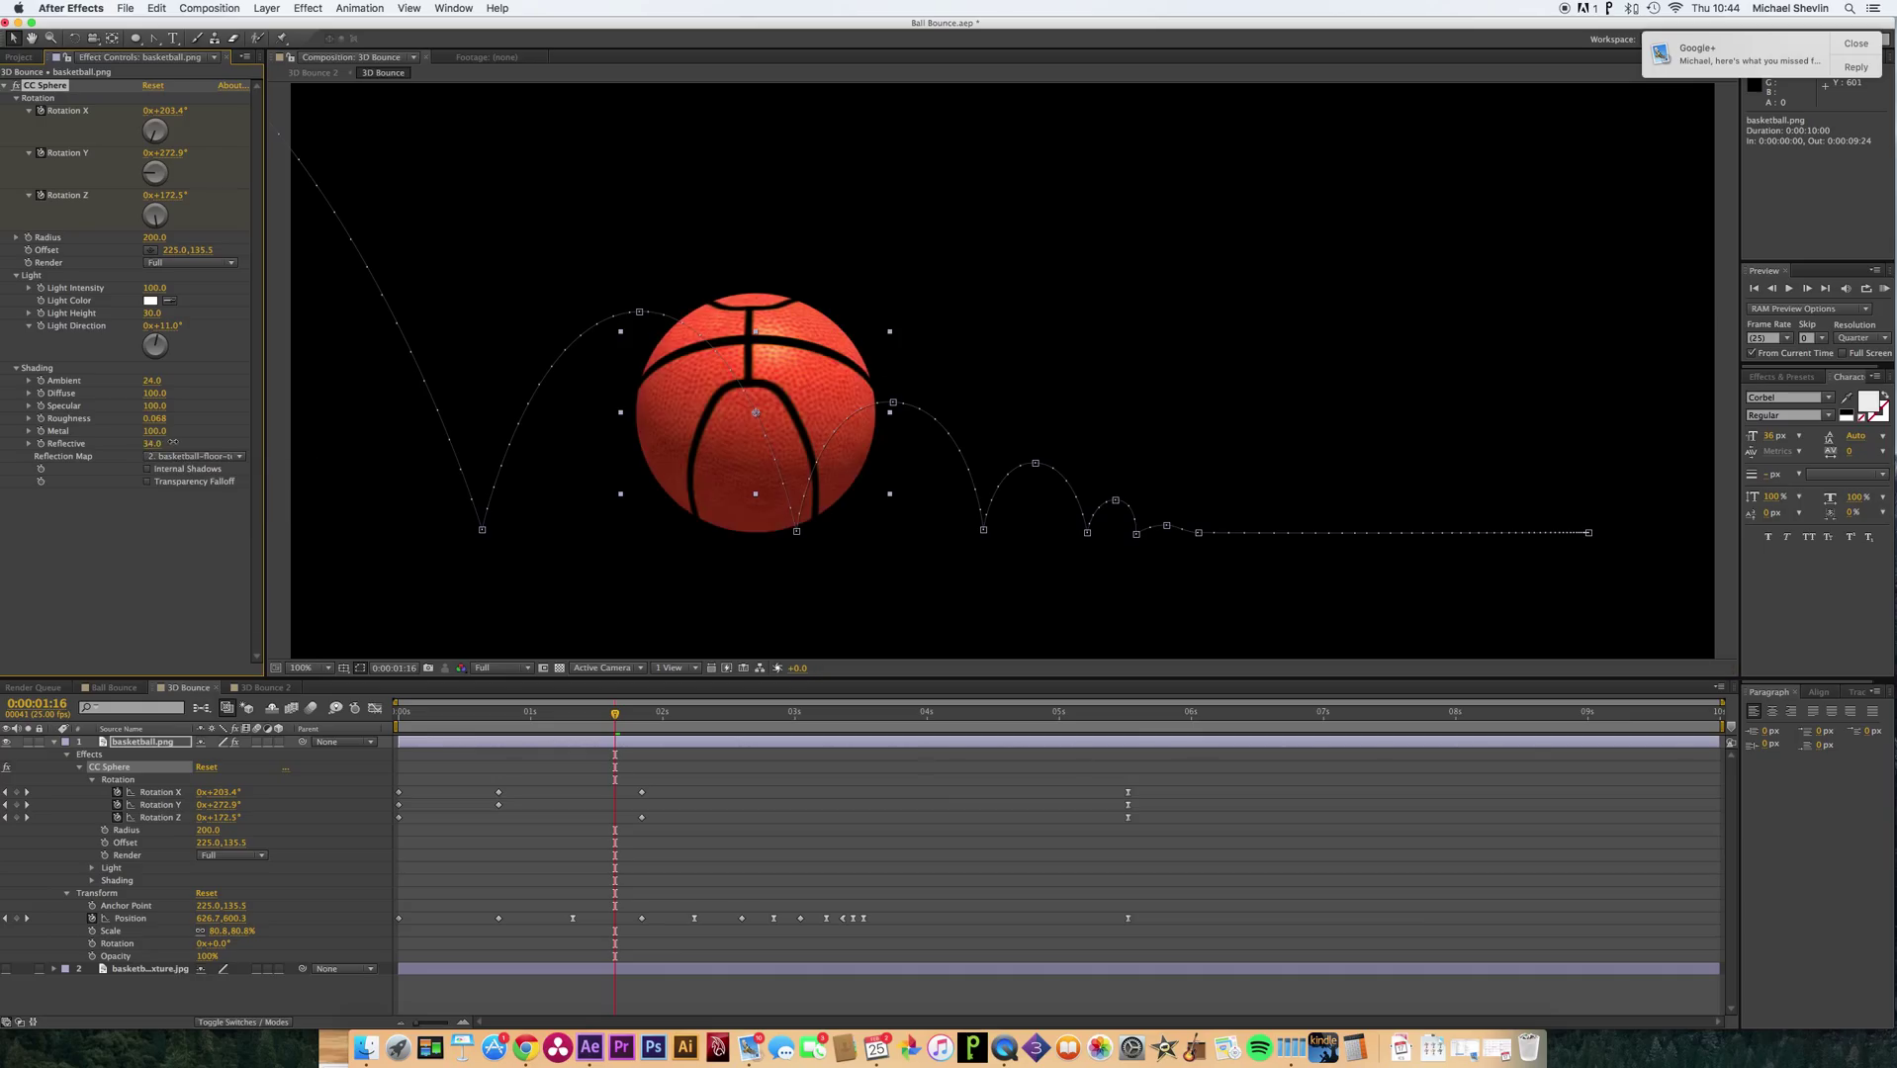
drag(173, 442, 170, 443)
Check the relit, reflective ball at 0:00:02:04 in the 3D Bounce 2 composition.
click(269, 689)
click(269, 689)
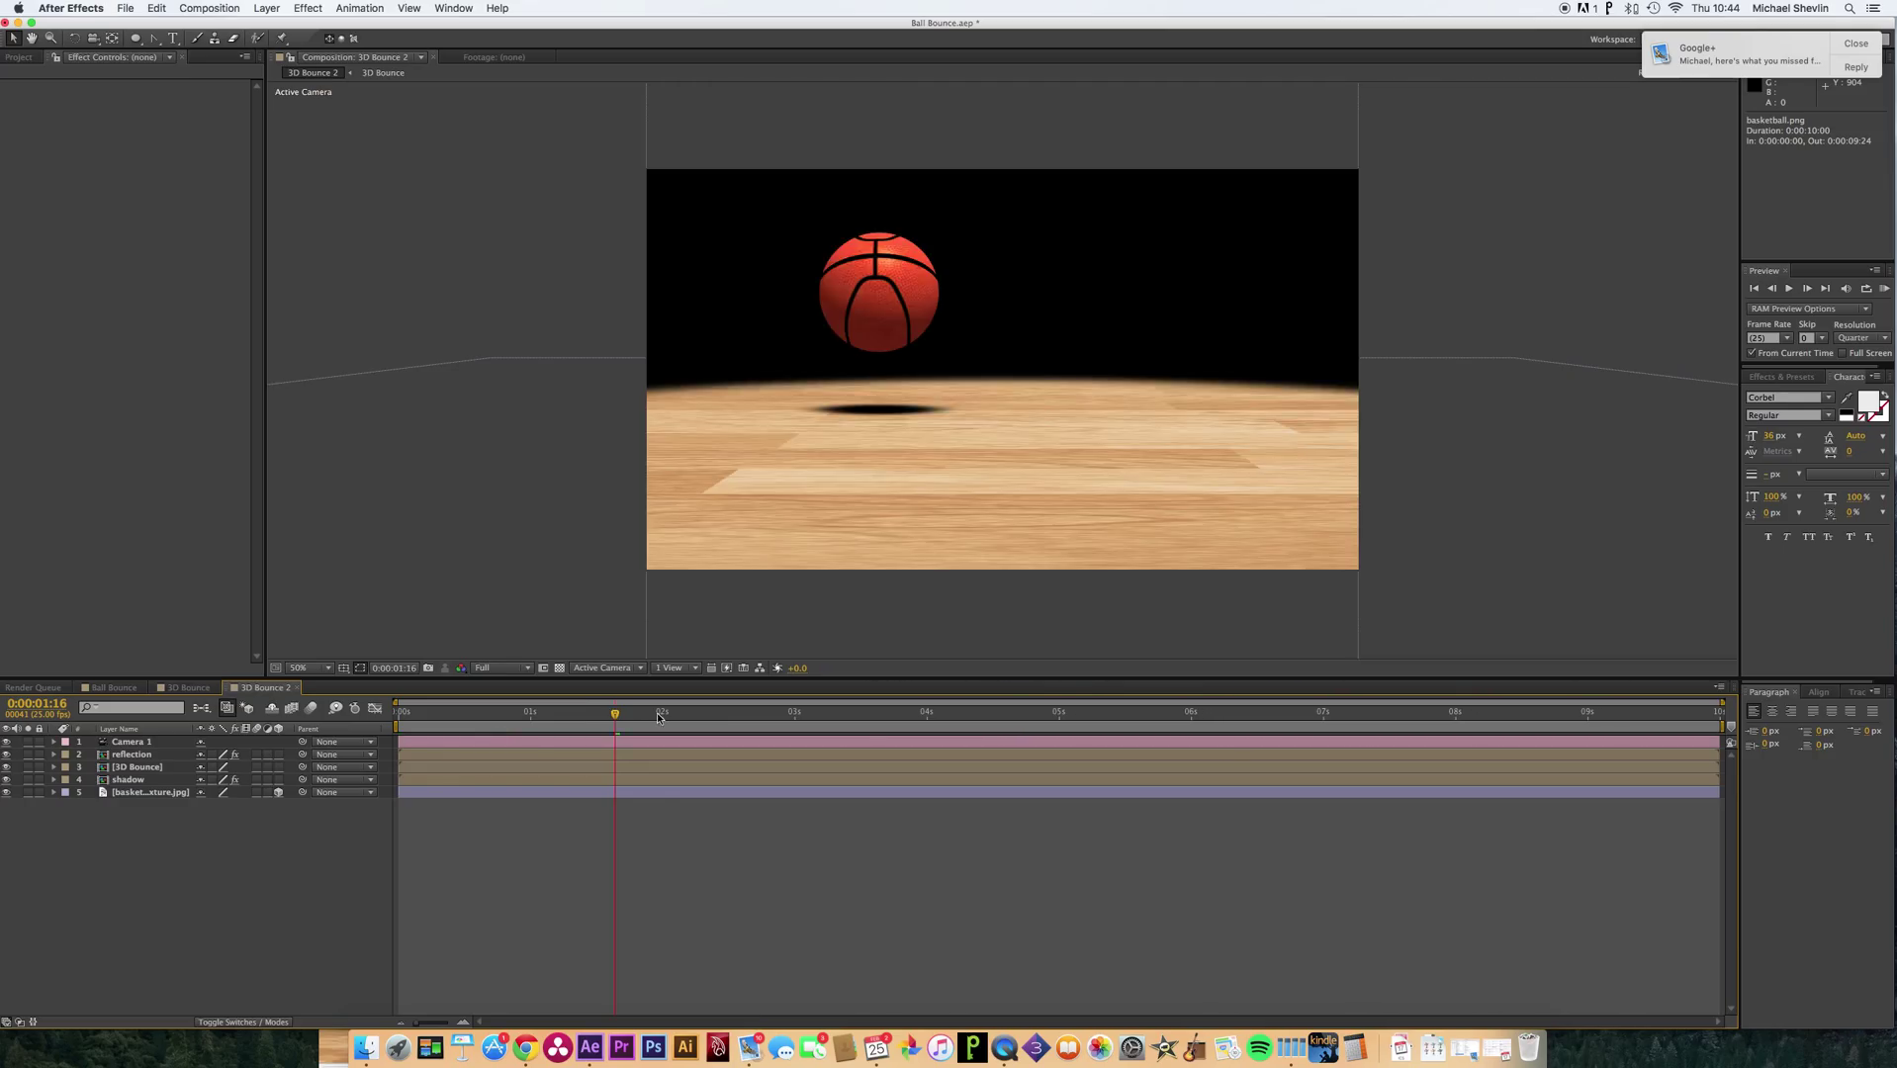
click(684, 716)
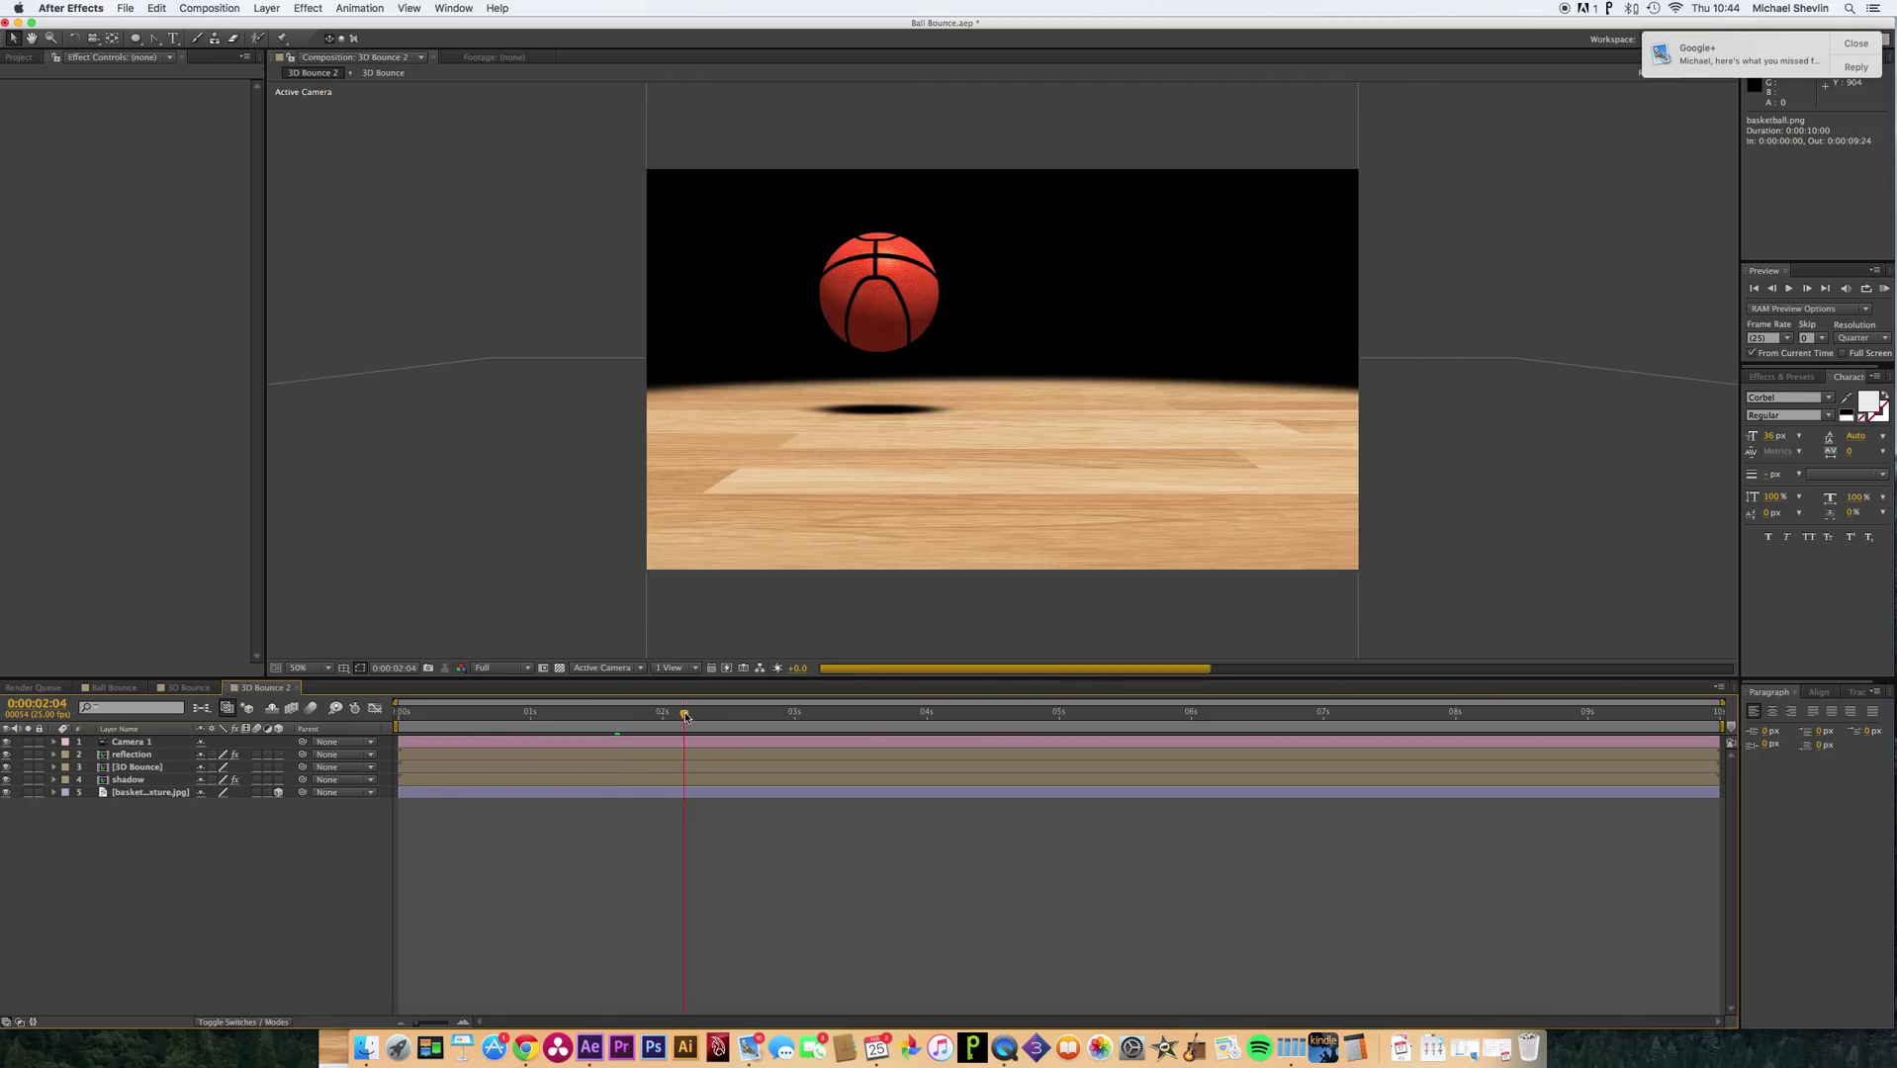
In 3D Bounce, reduce the preview resolution to Quarter and start Scale keyframes for the basketball at its first bounce, 0:00:00:19.
click(187, 687)
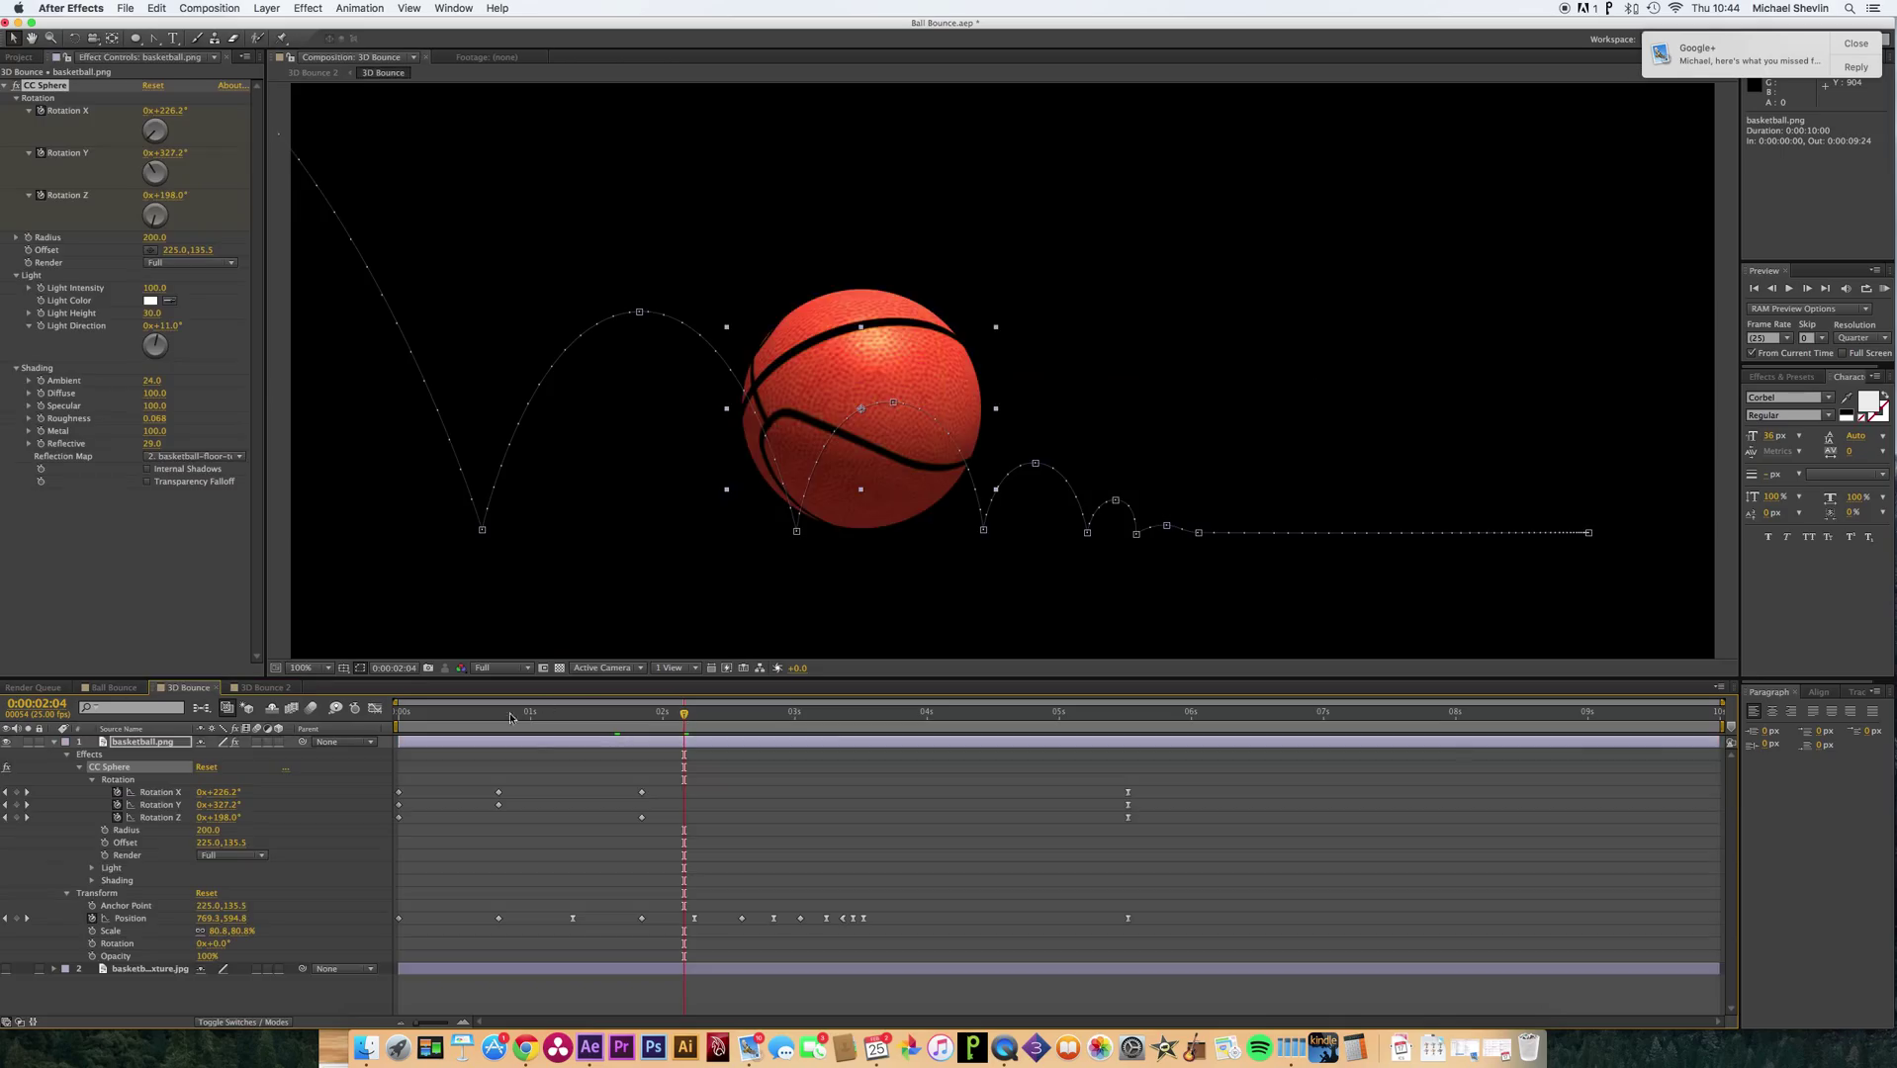
click(404, 714)
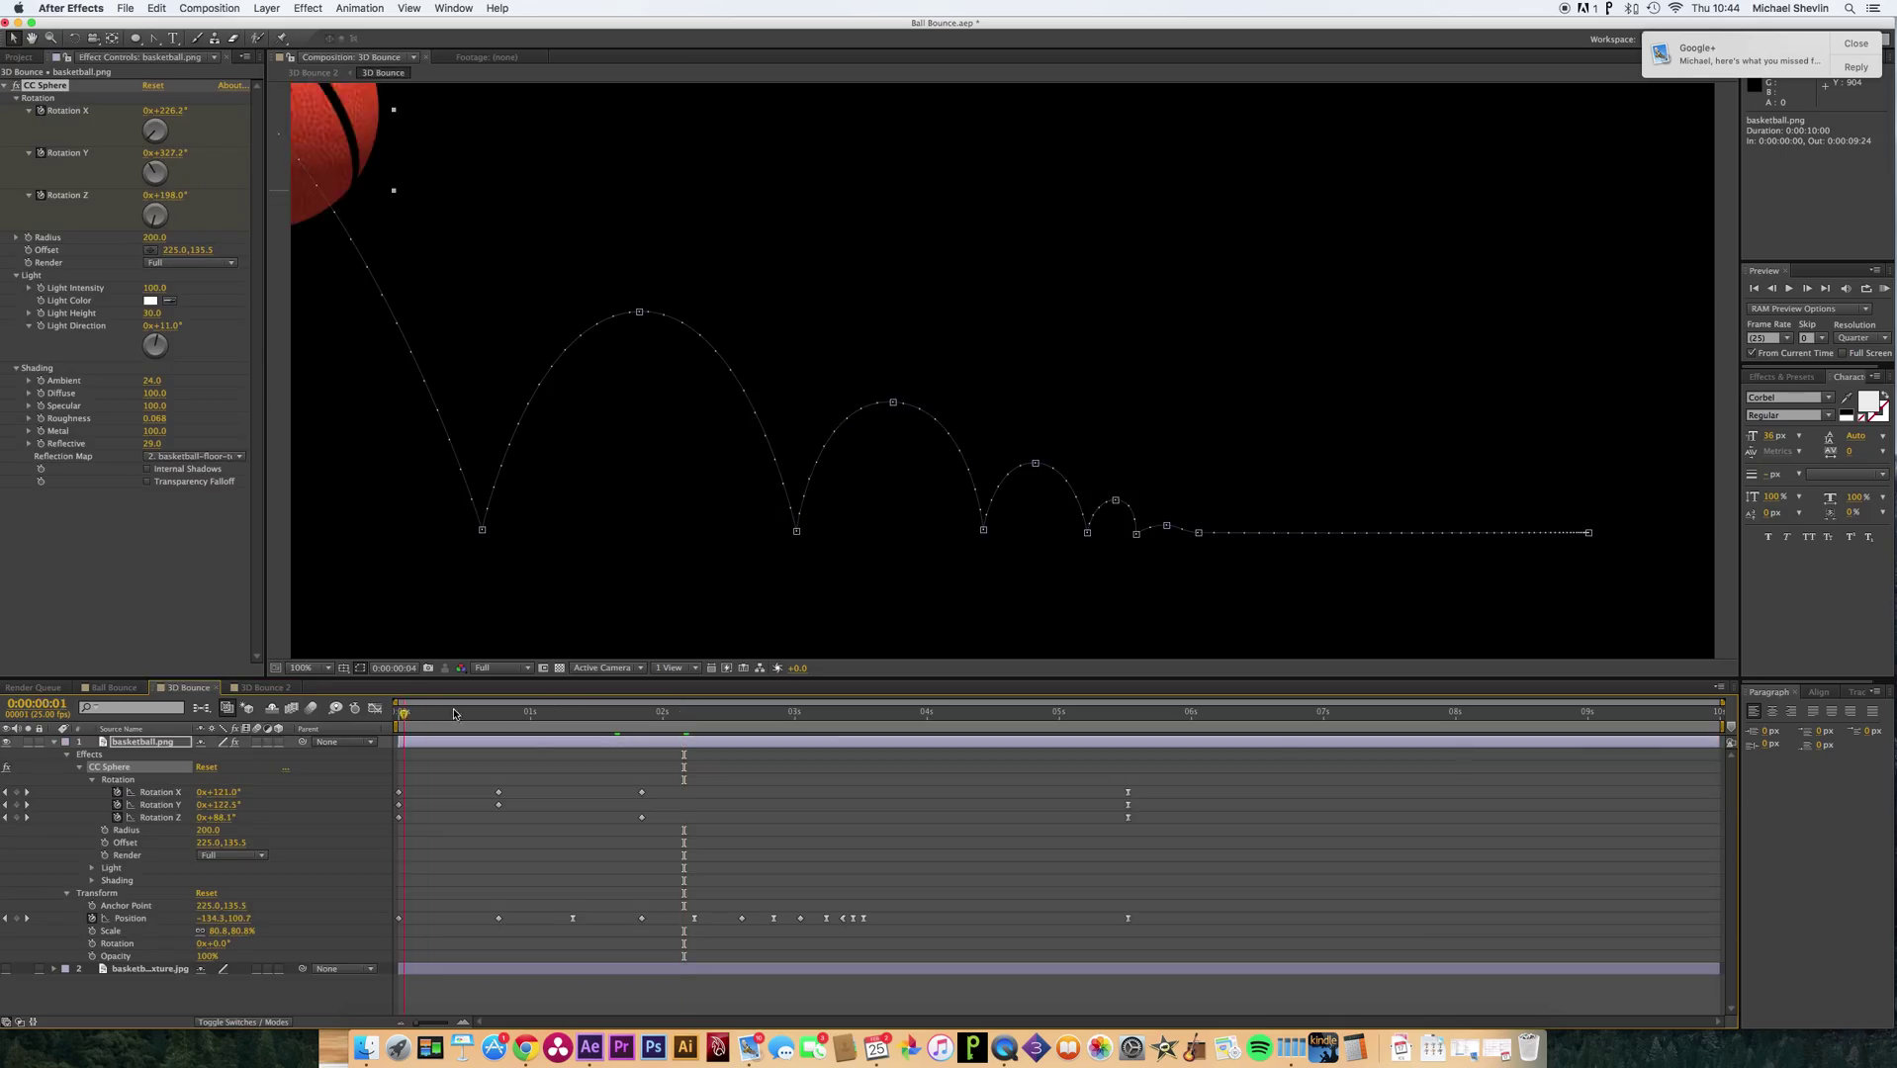
click(454, 714)
click(495, 714)
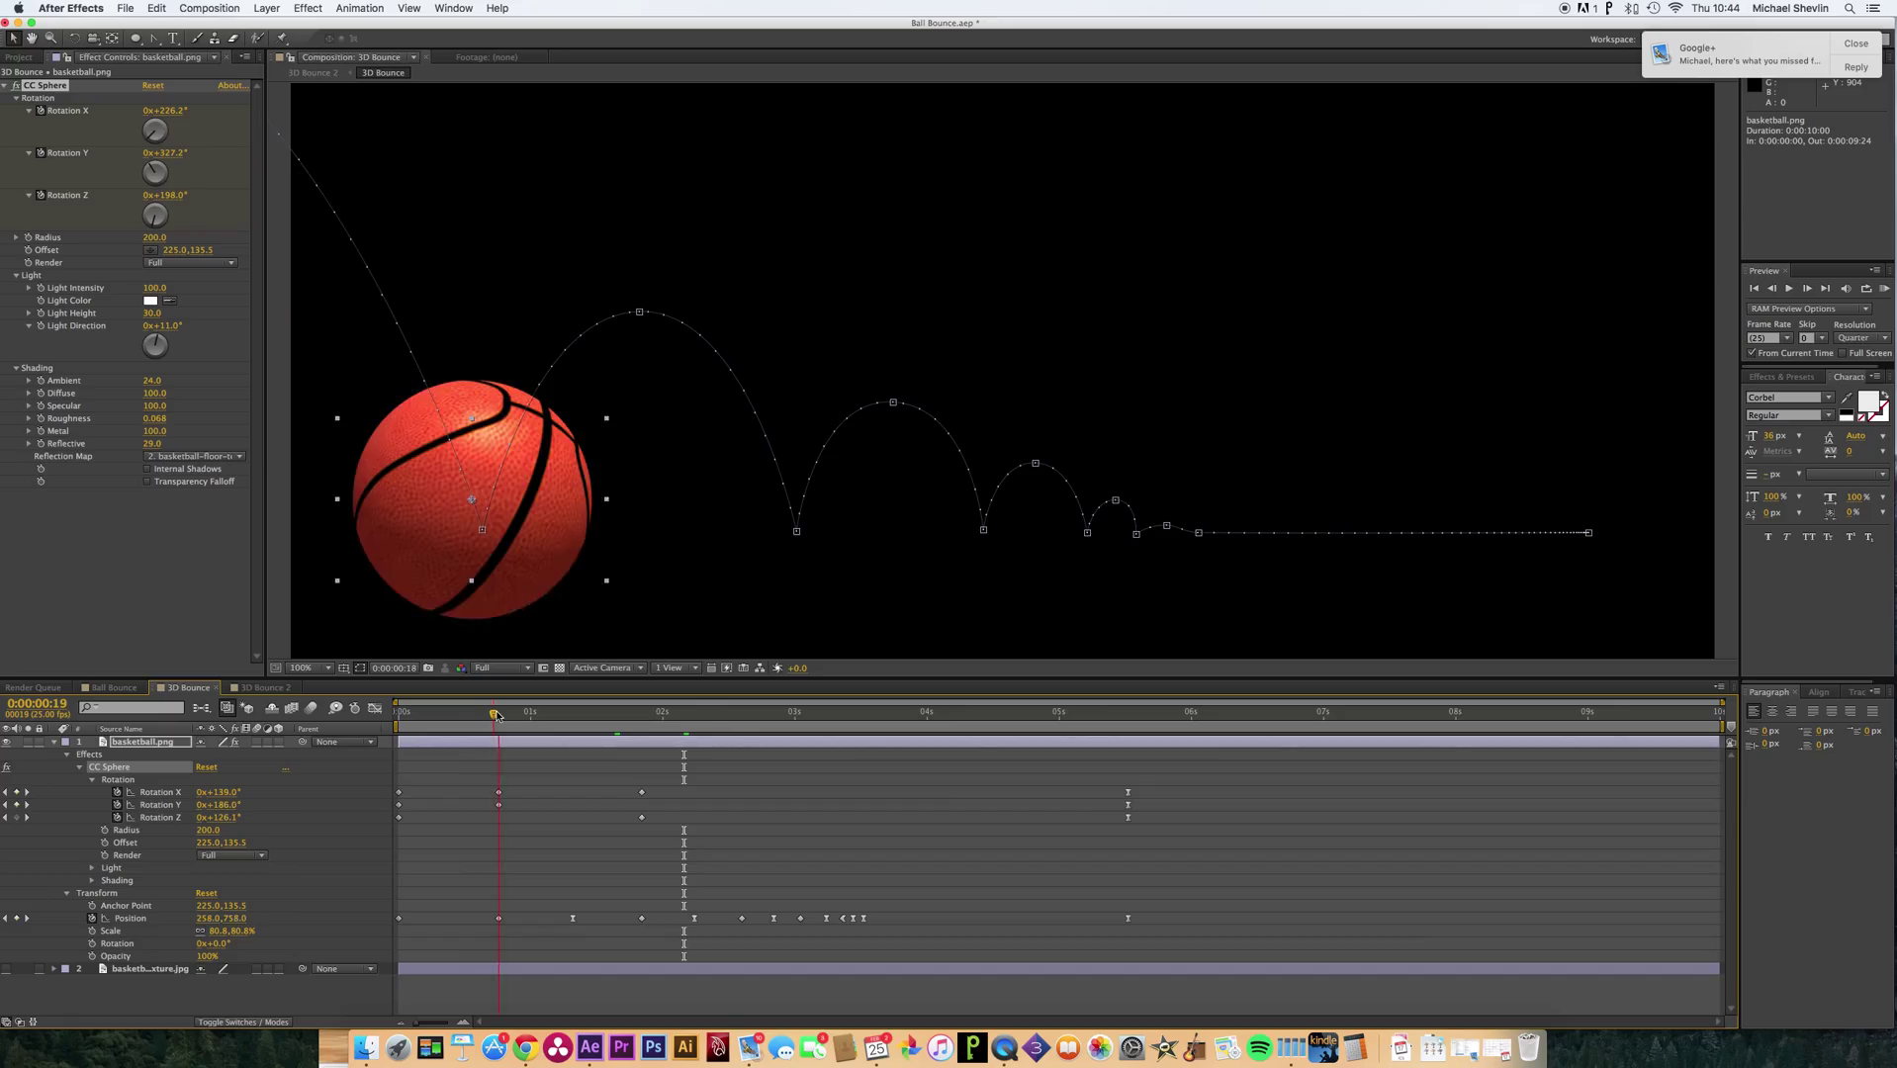
click(507, 666)
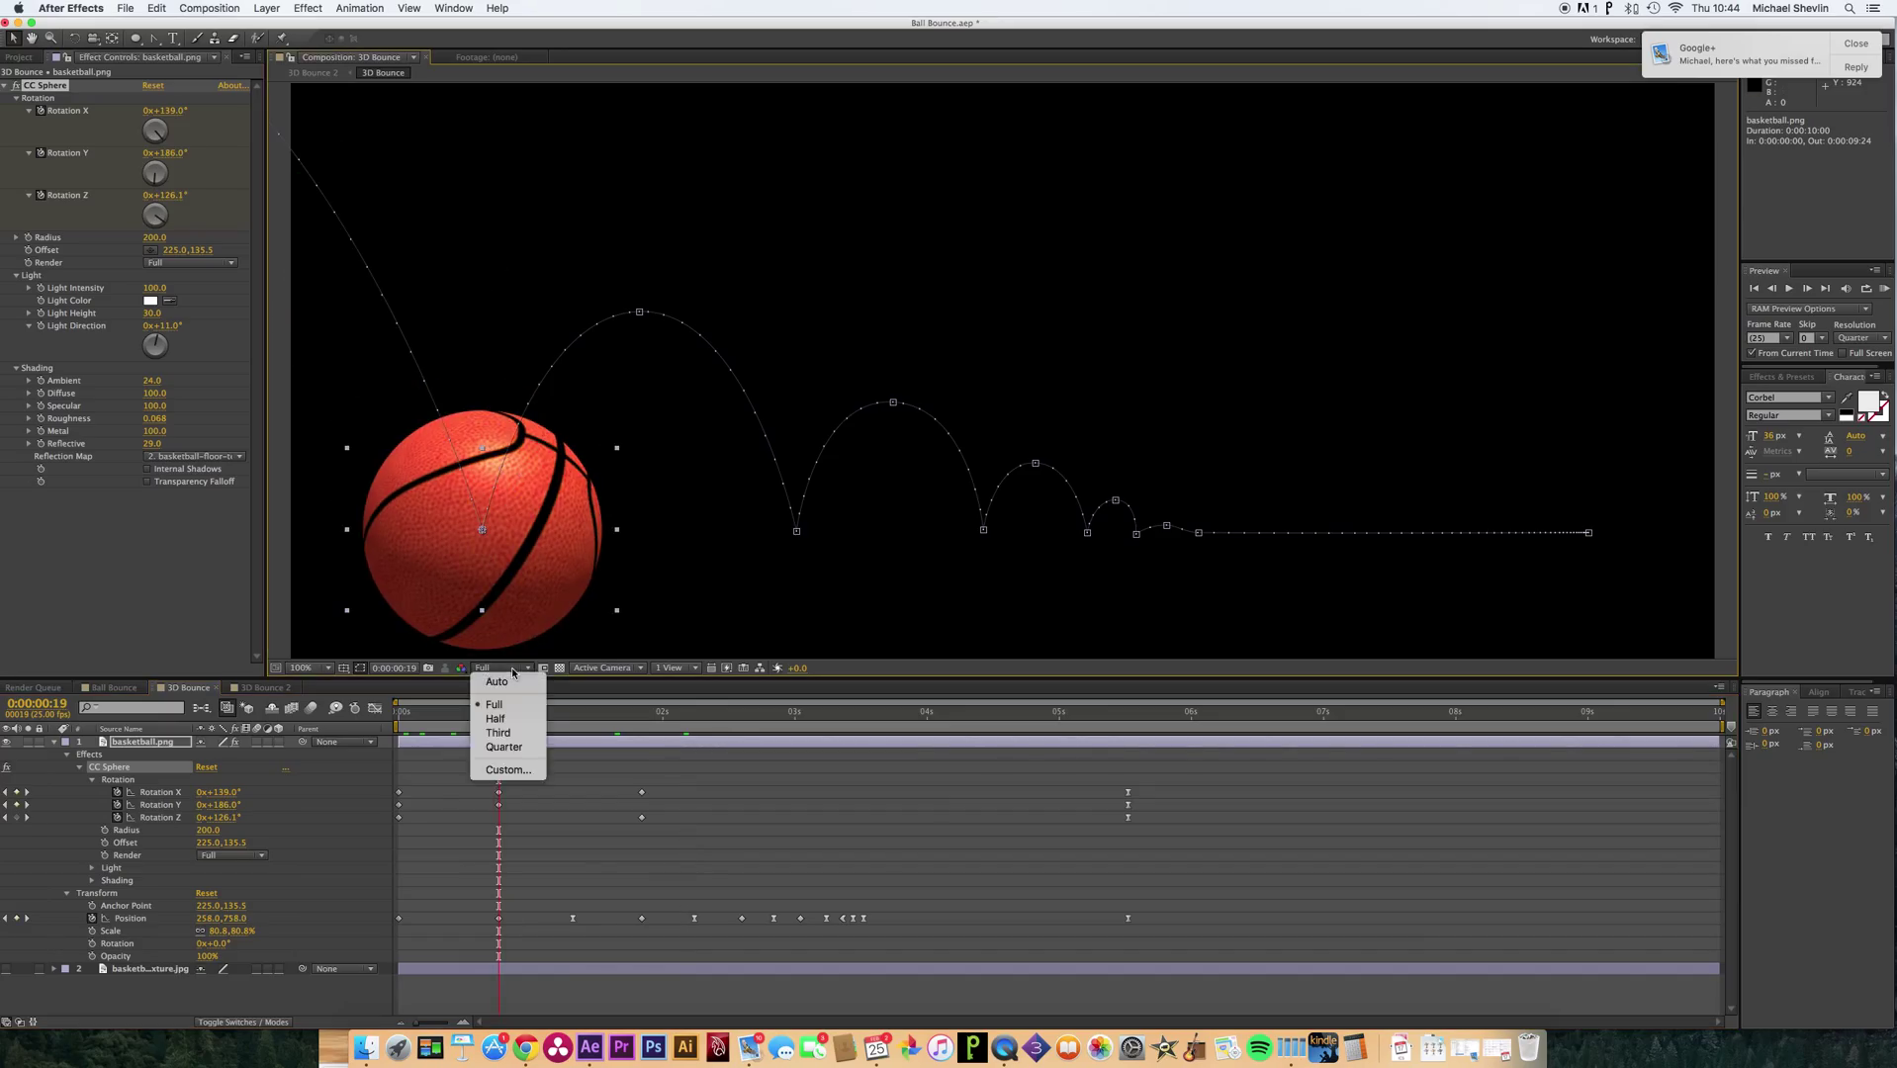
click(514, 752)
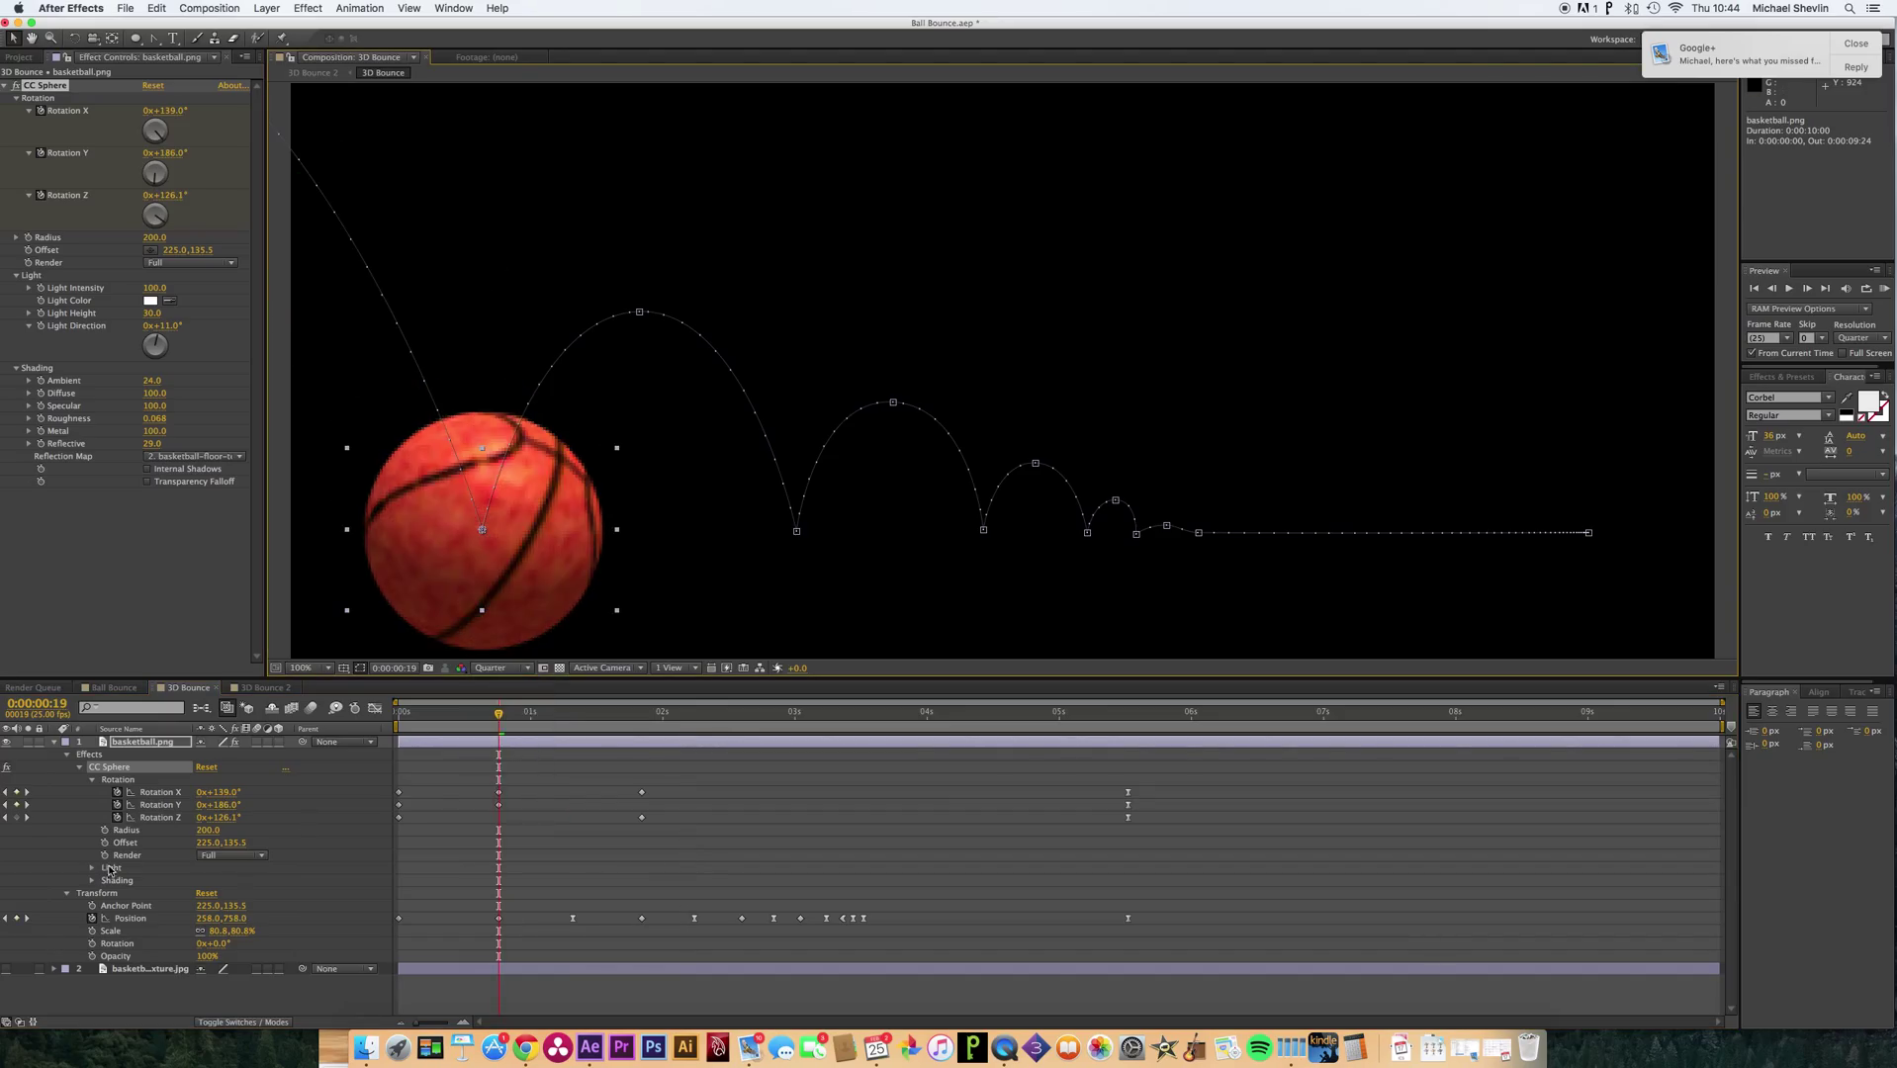
click(91, 931)
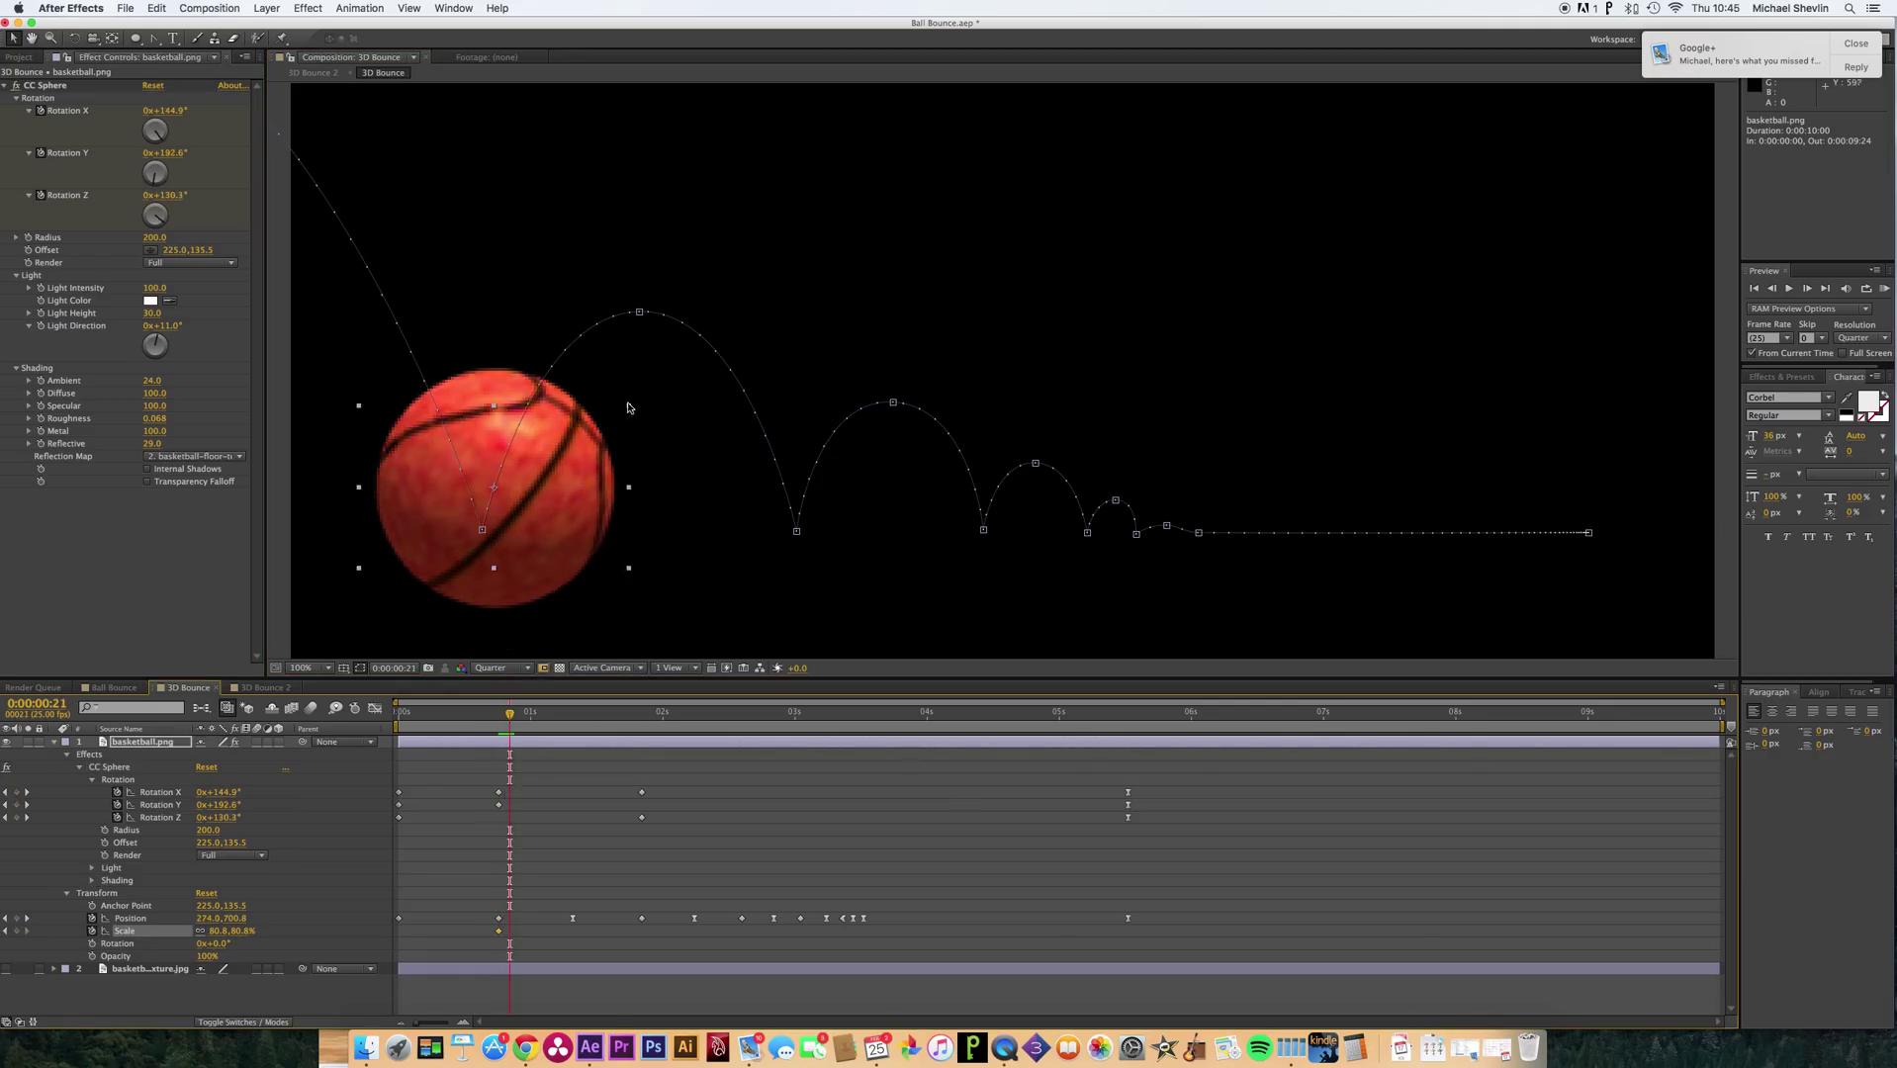
Squash the ball to 84.4, 76.4% at 0:00:00:21 and stretch it to 80.8, 84.5% at 0:00:00:23.
drag(629, 410, 634, 412)
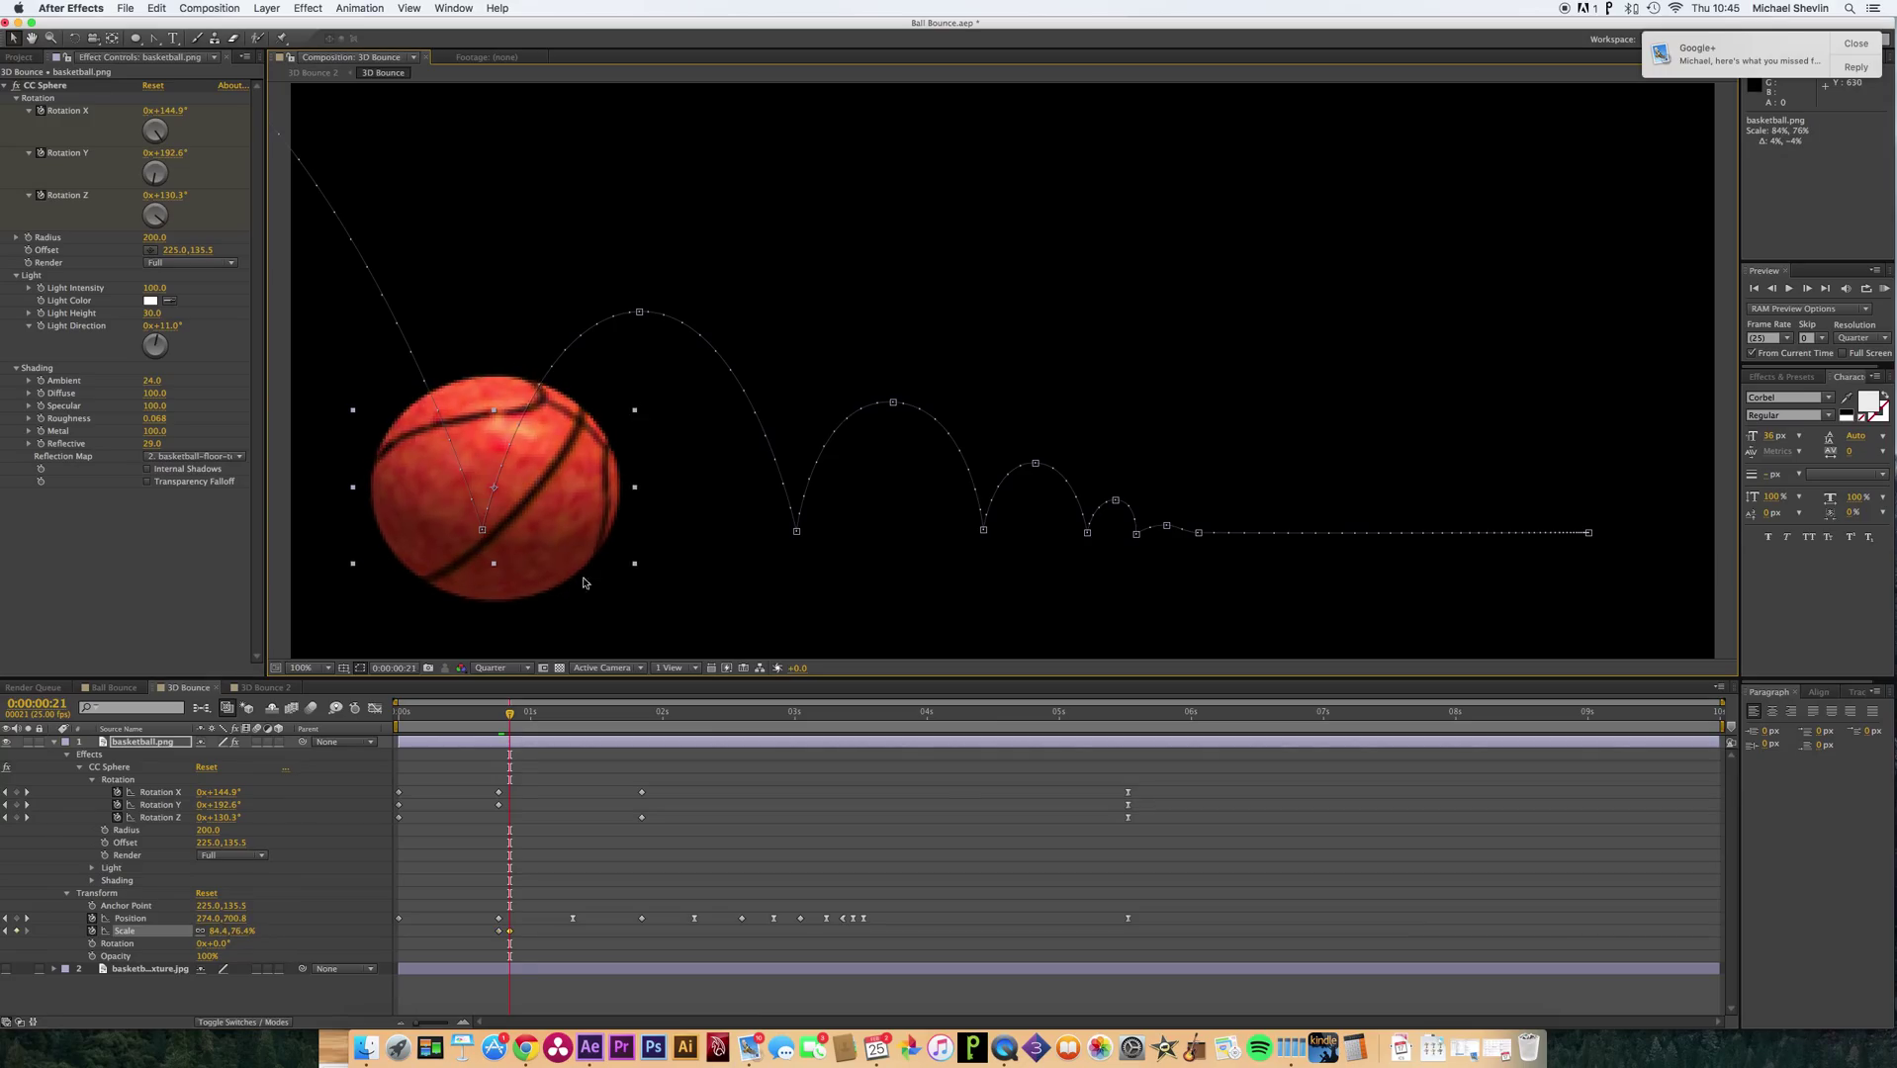
click(521, 714)
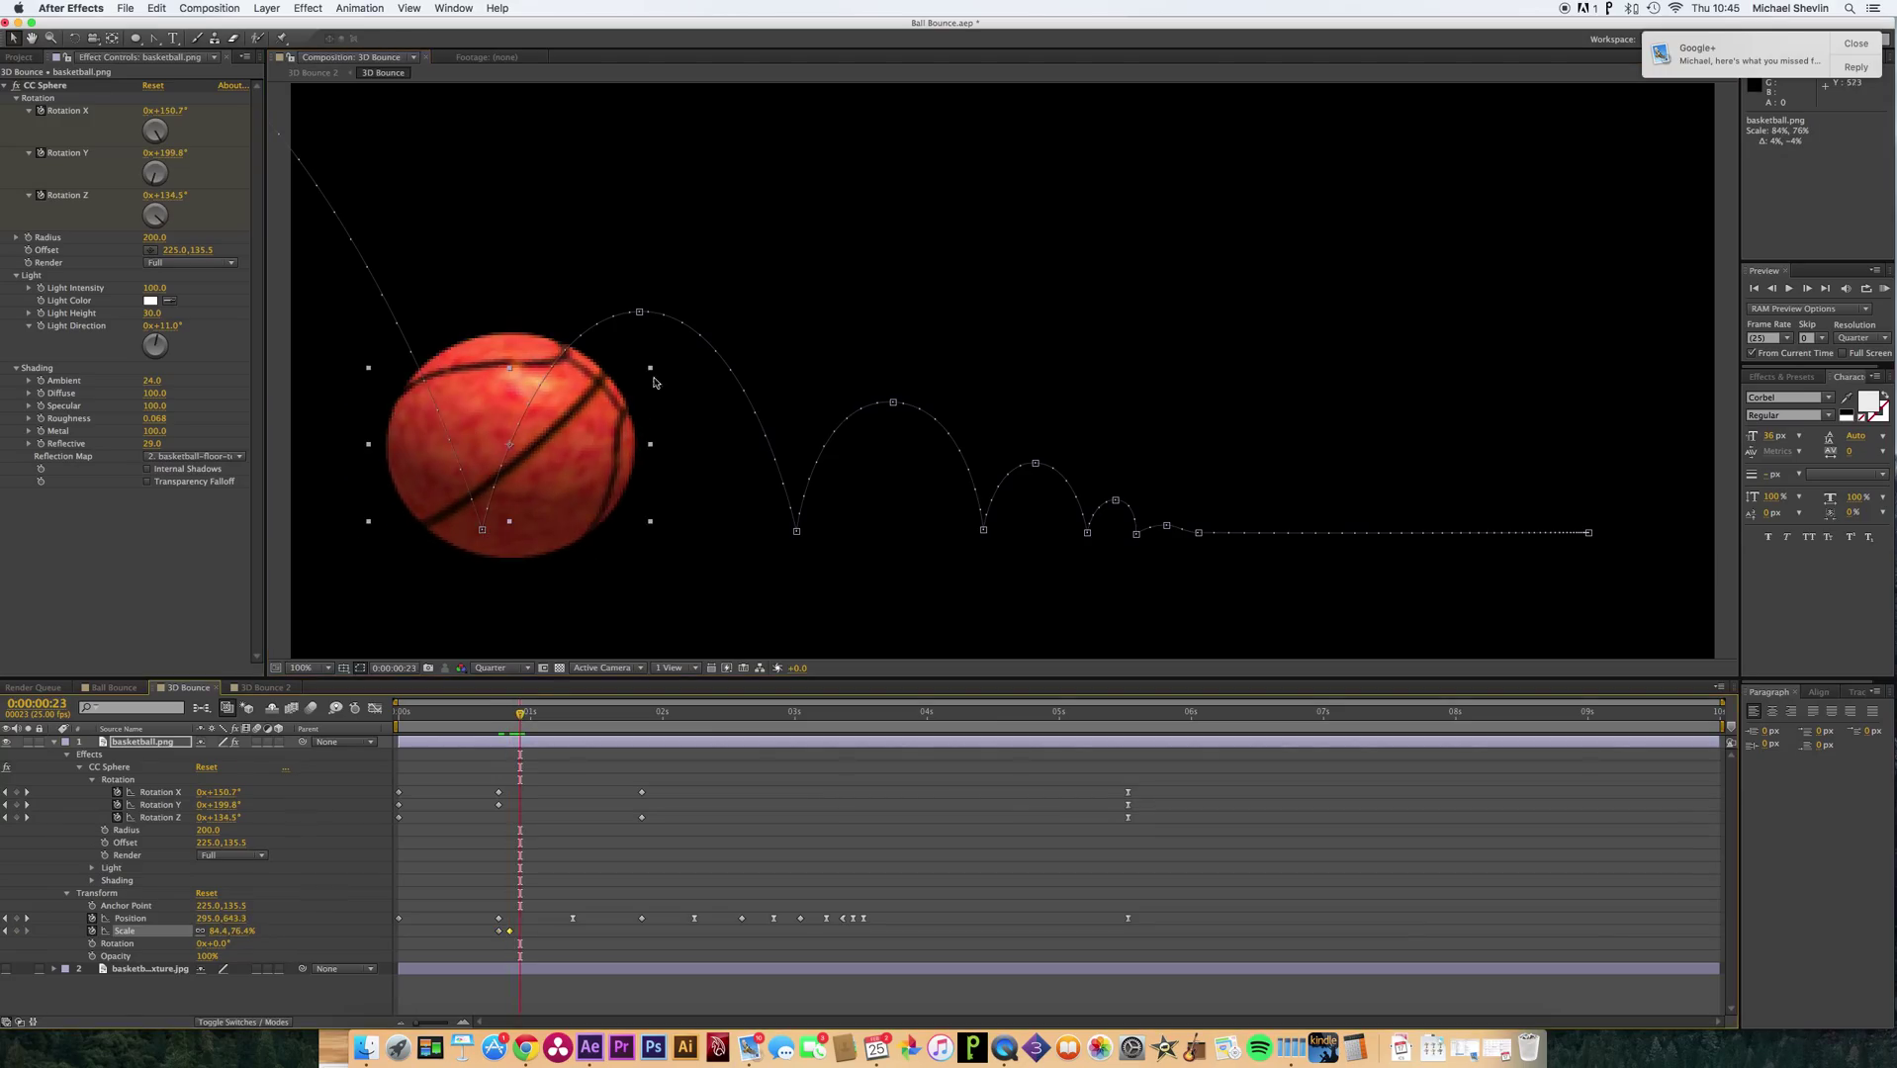
drag(649, 371, 643, 360)
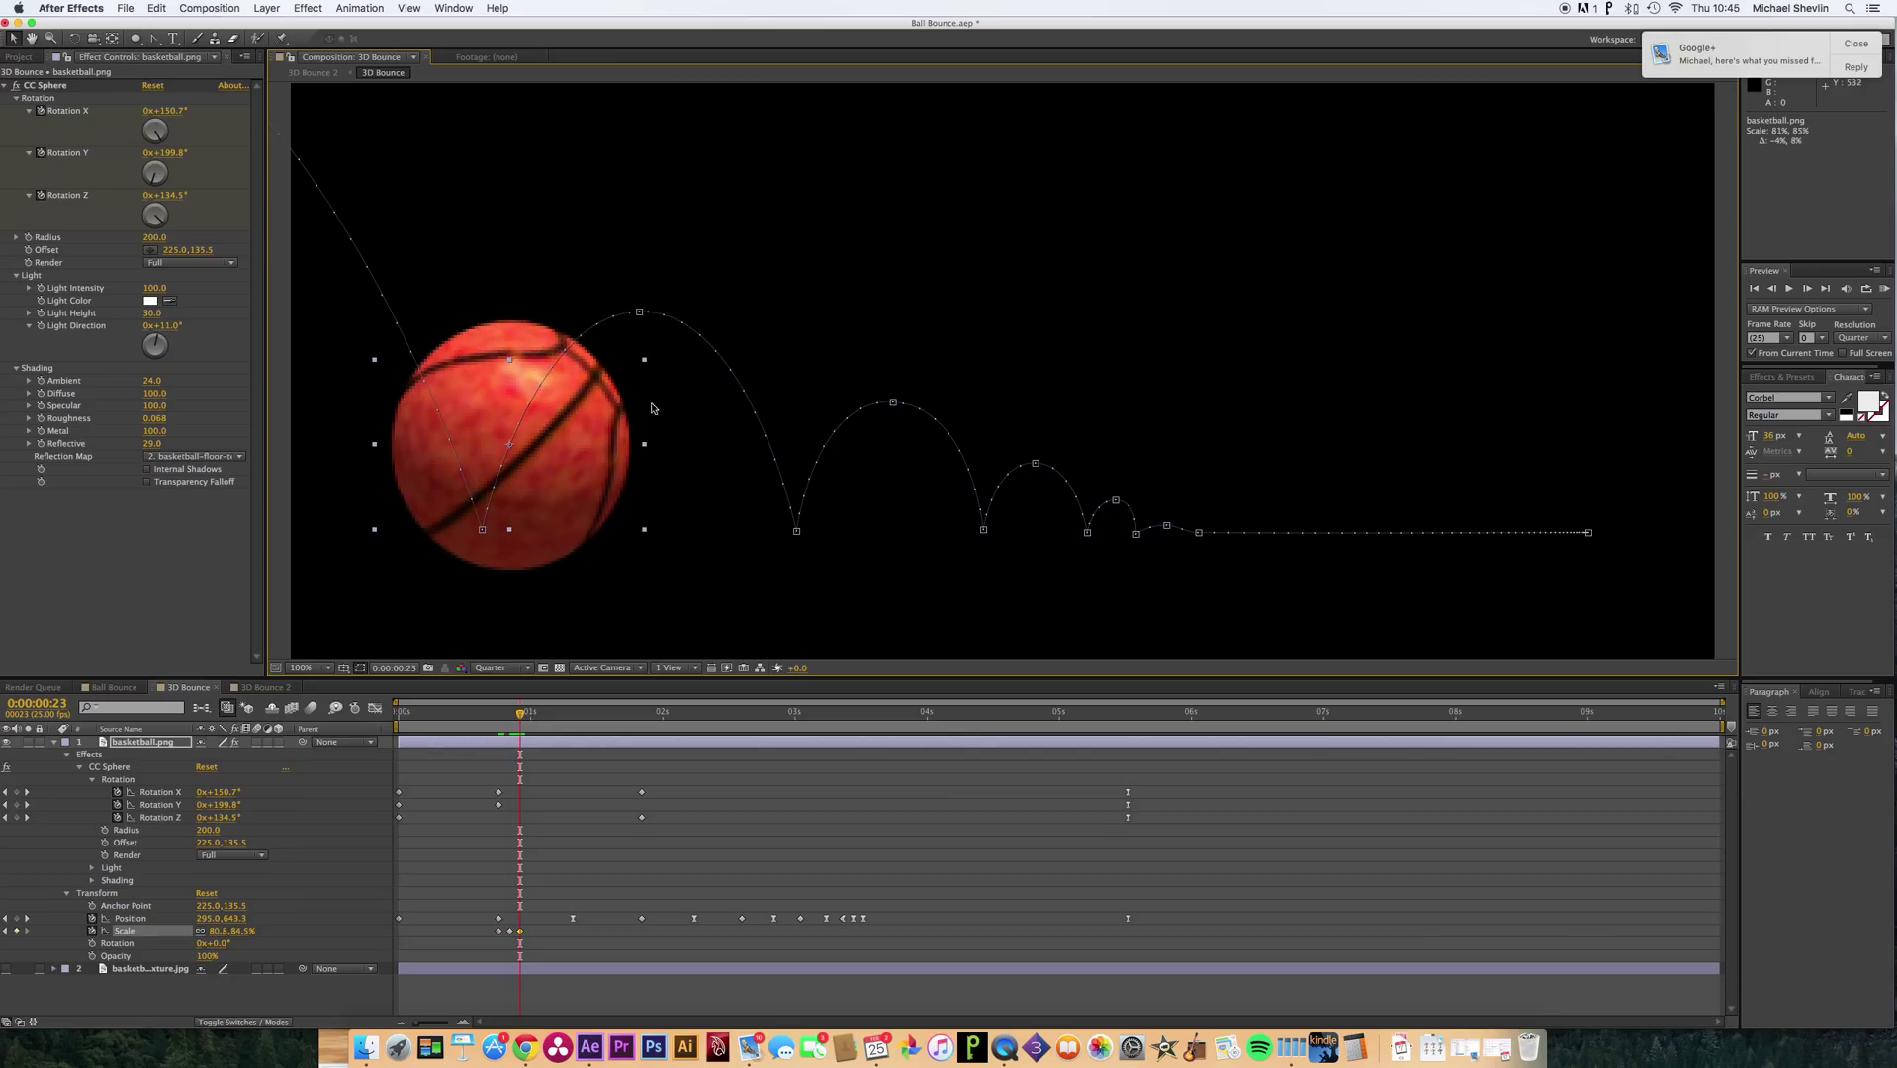
Copy the first Scale keyframe to 0:00:01:00 to restore the ball's original shape.
click(530, 714)
click(499, 932)
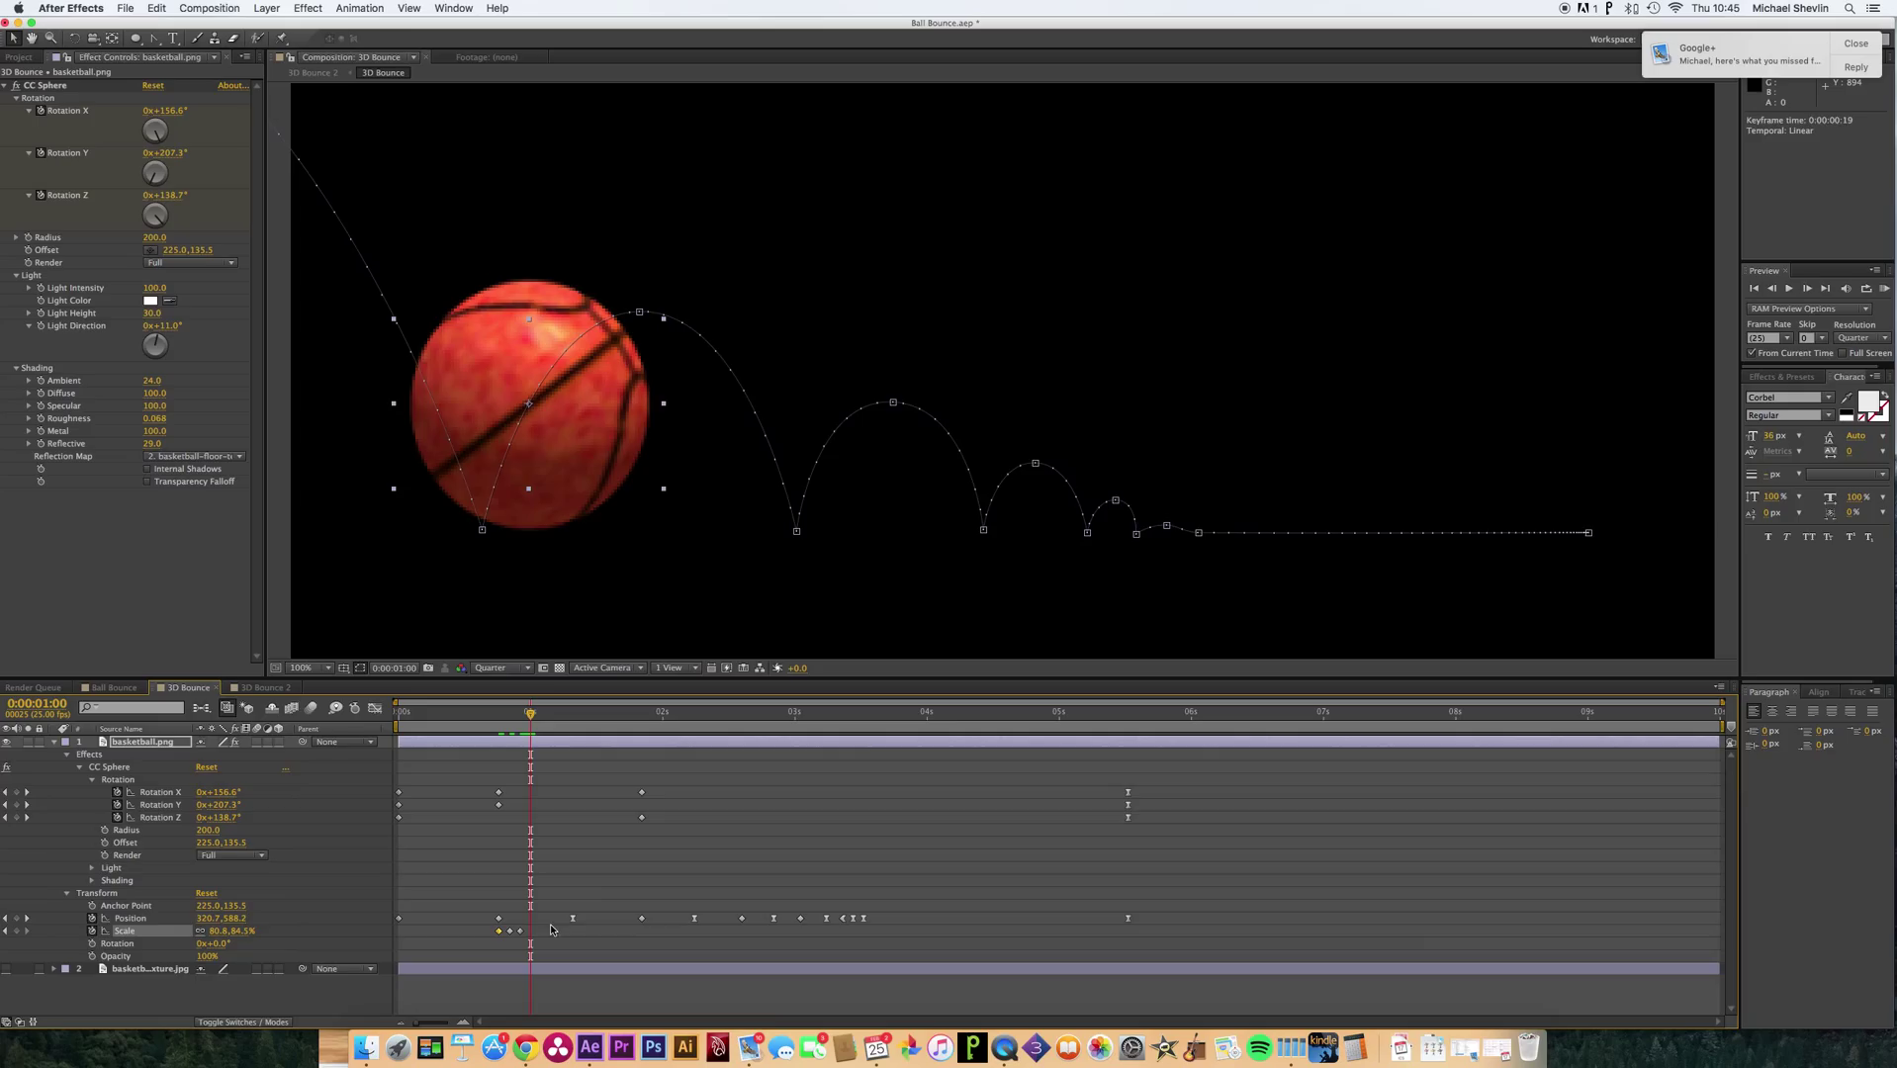
key(super+c)
key(super+v)
Copy the four Scale keyframes to the following bounces at 0:00:01:21 and 0:00:02:15.
drag(539, 928, 485, 938)
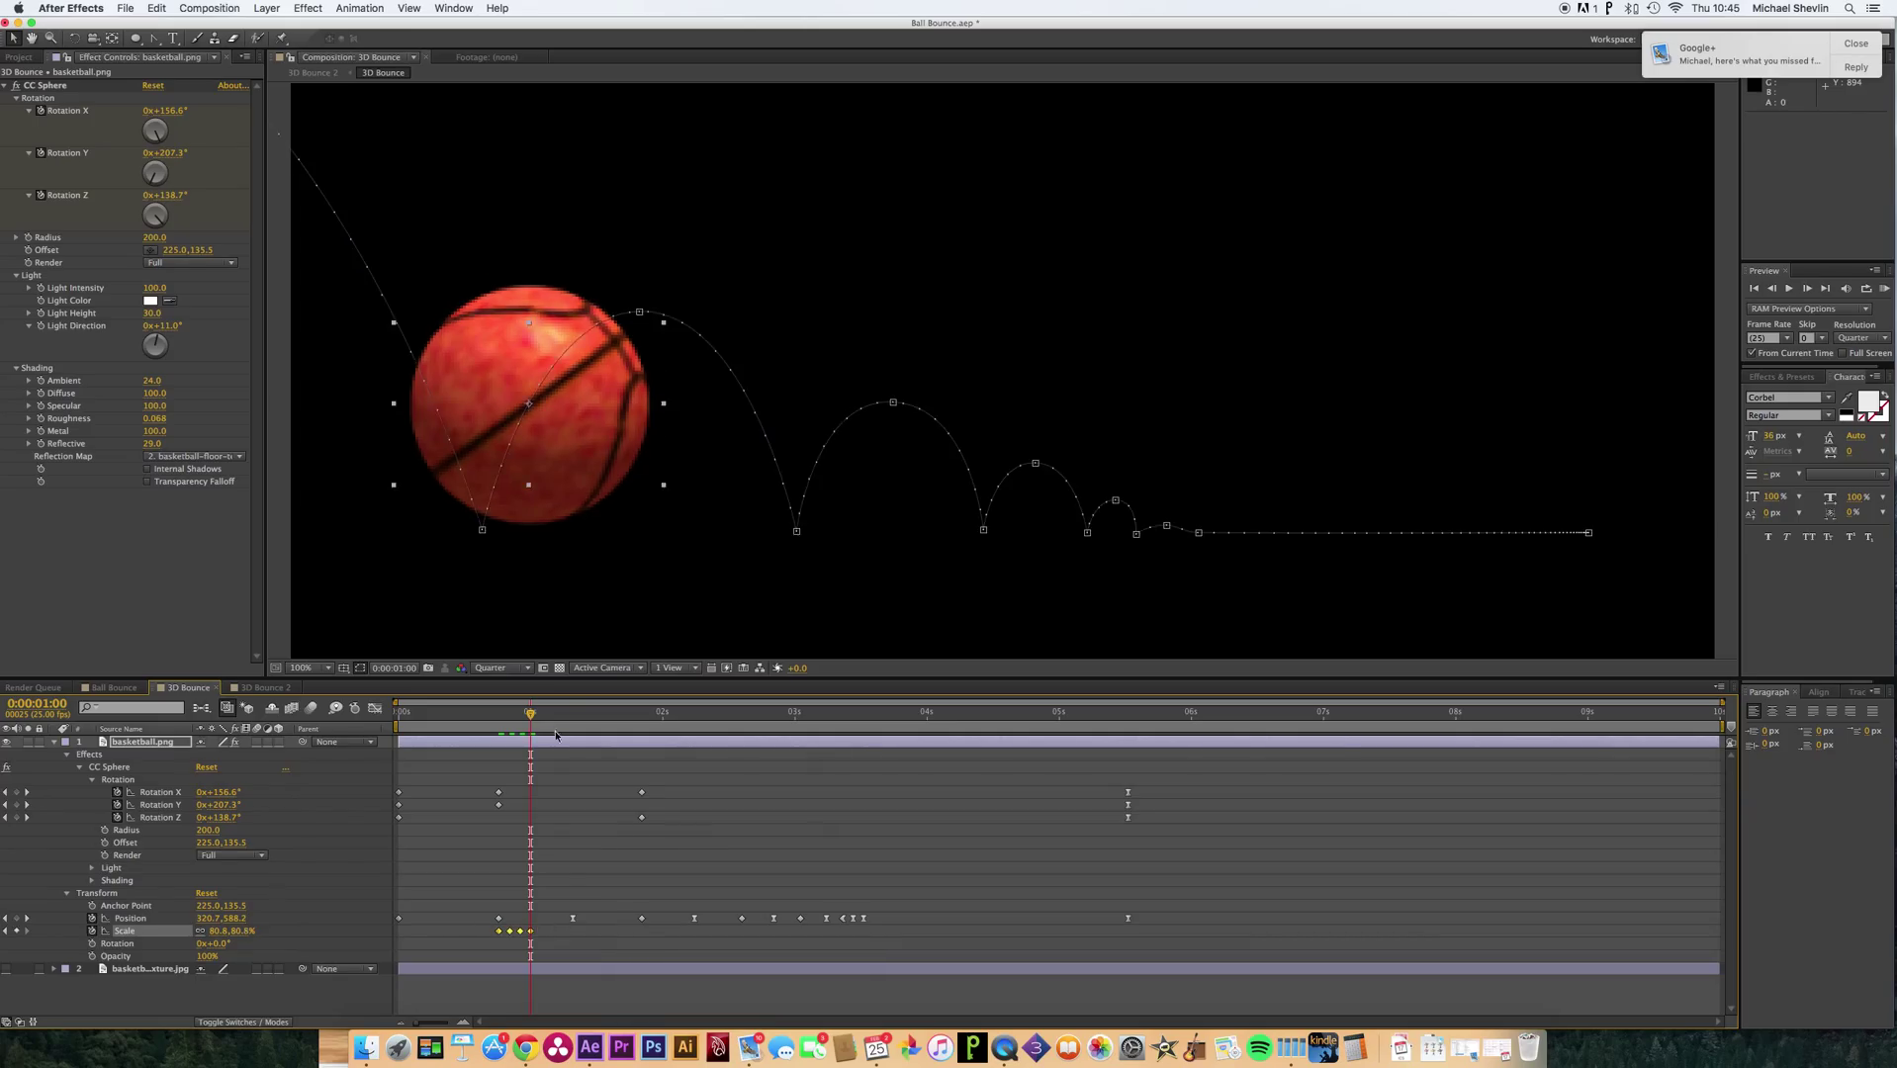
drag(641, 714, 647, 714)
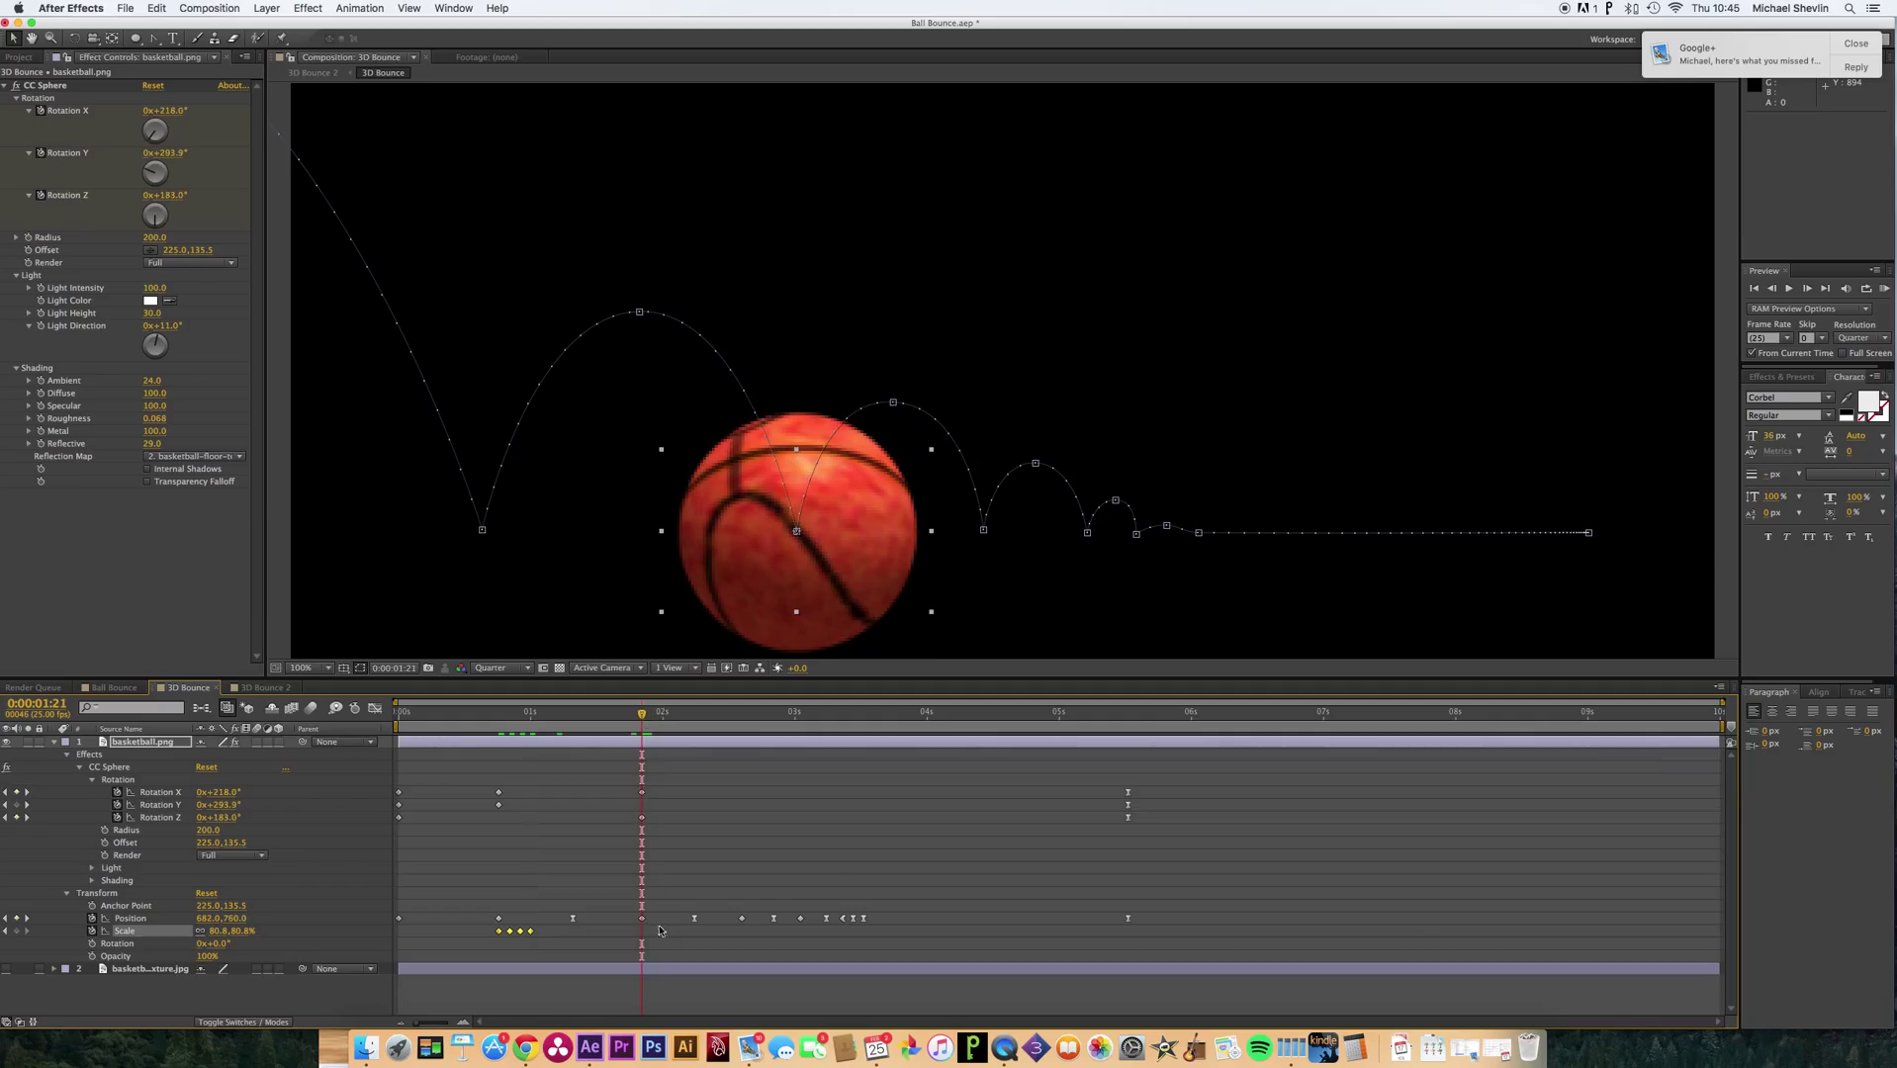
key(super+v)
drag(542, 935, 491, 948)
key(super+c)
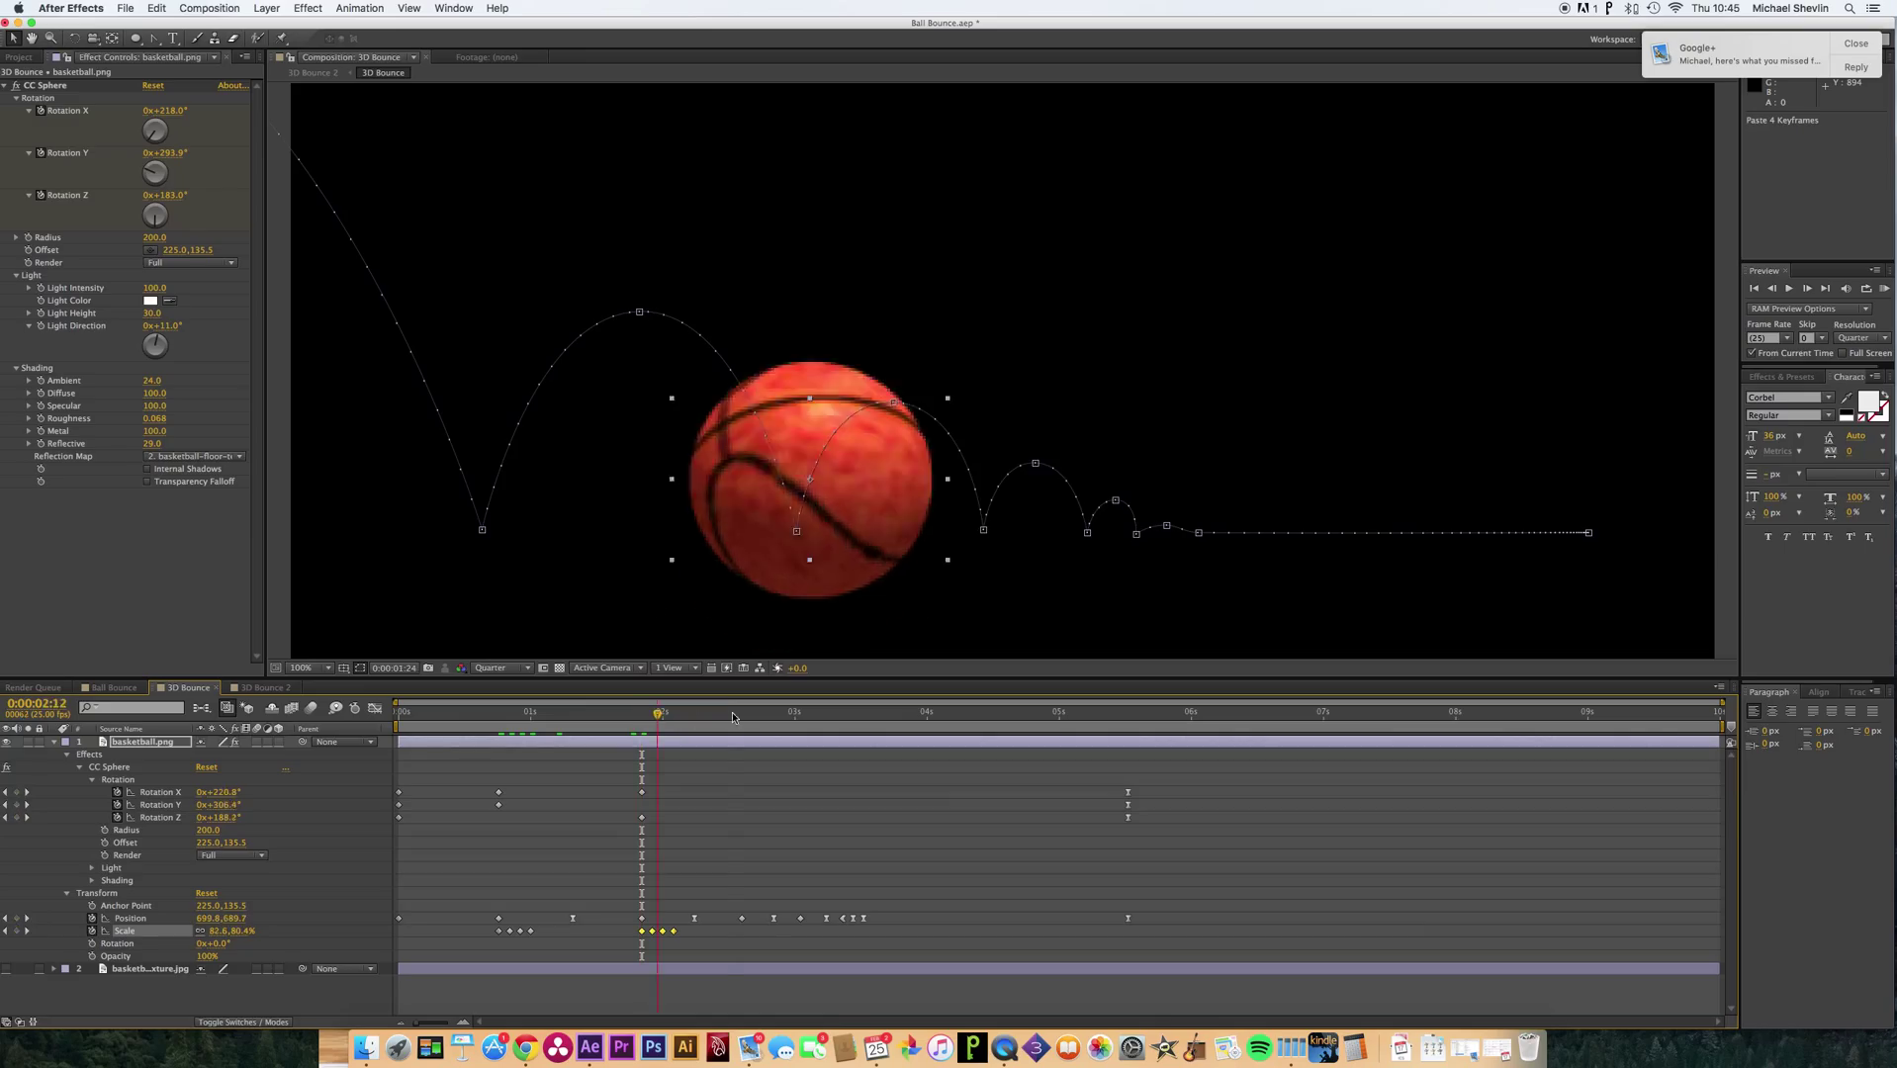
drag(731, 716, 744, 714)
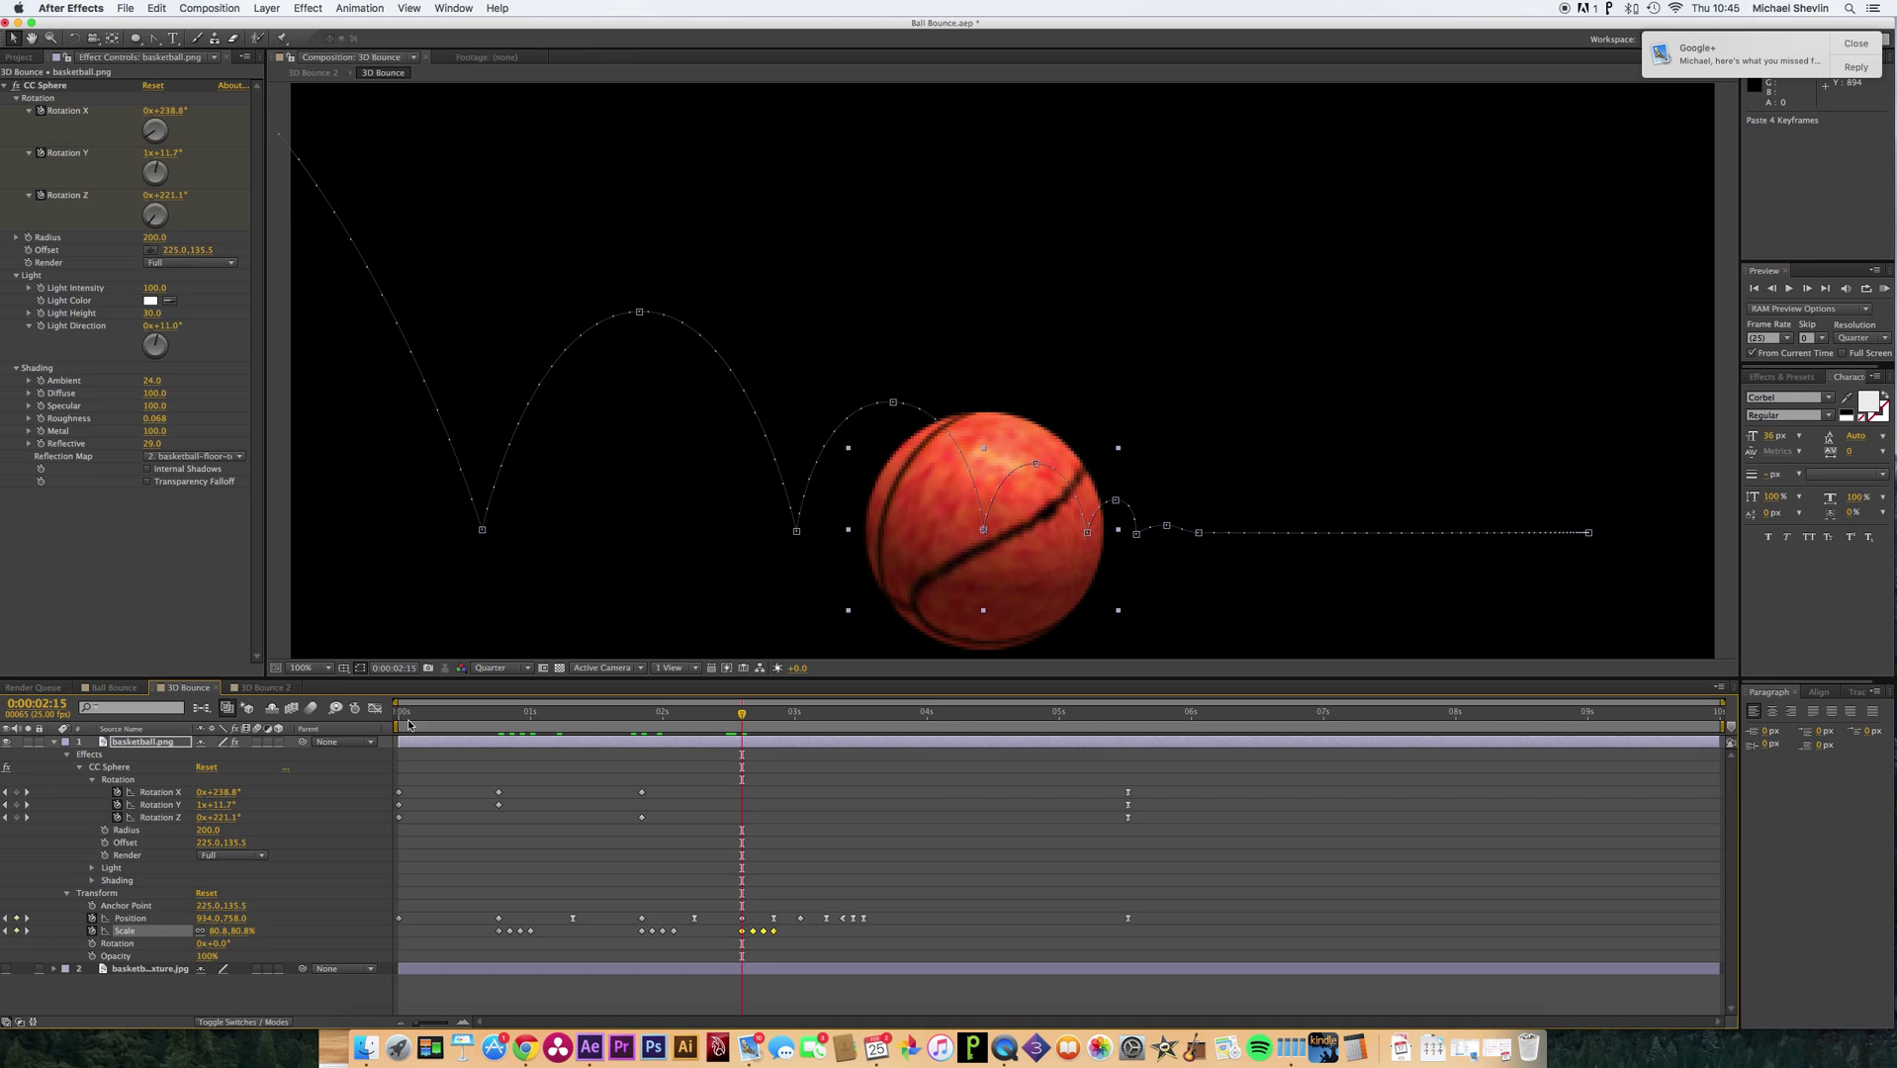
Play a RAM preview of 3D Bounce 2 from the start to check the squash and stretch, and stop it.
click(263, 688)
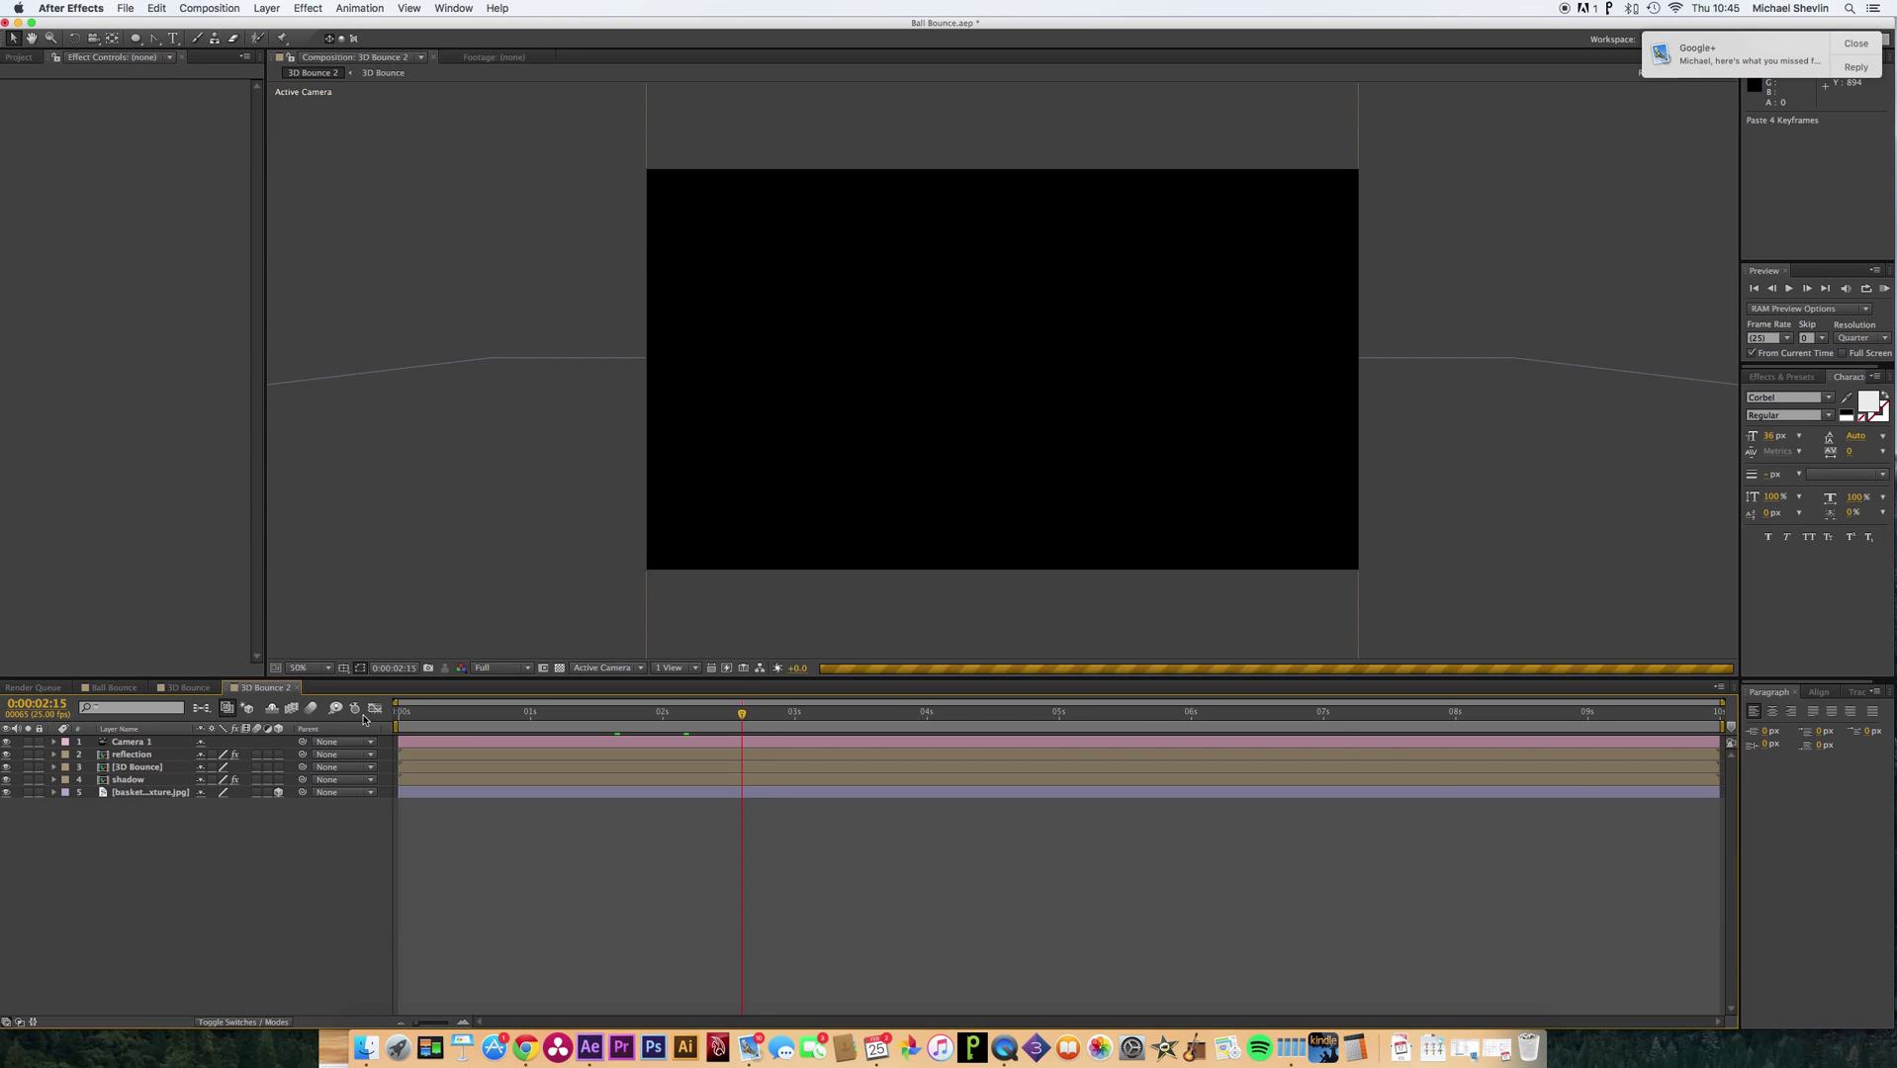
key(Home)
click(1885, 289)
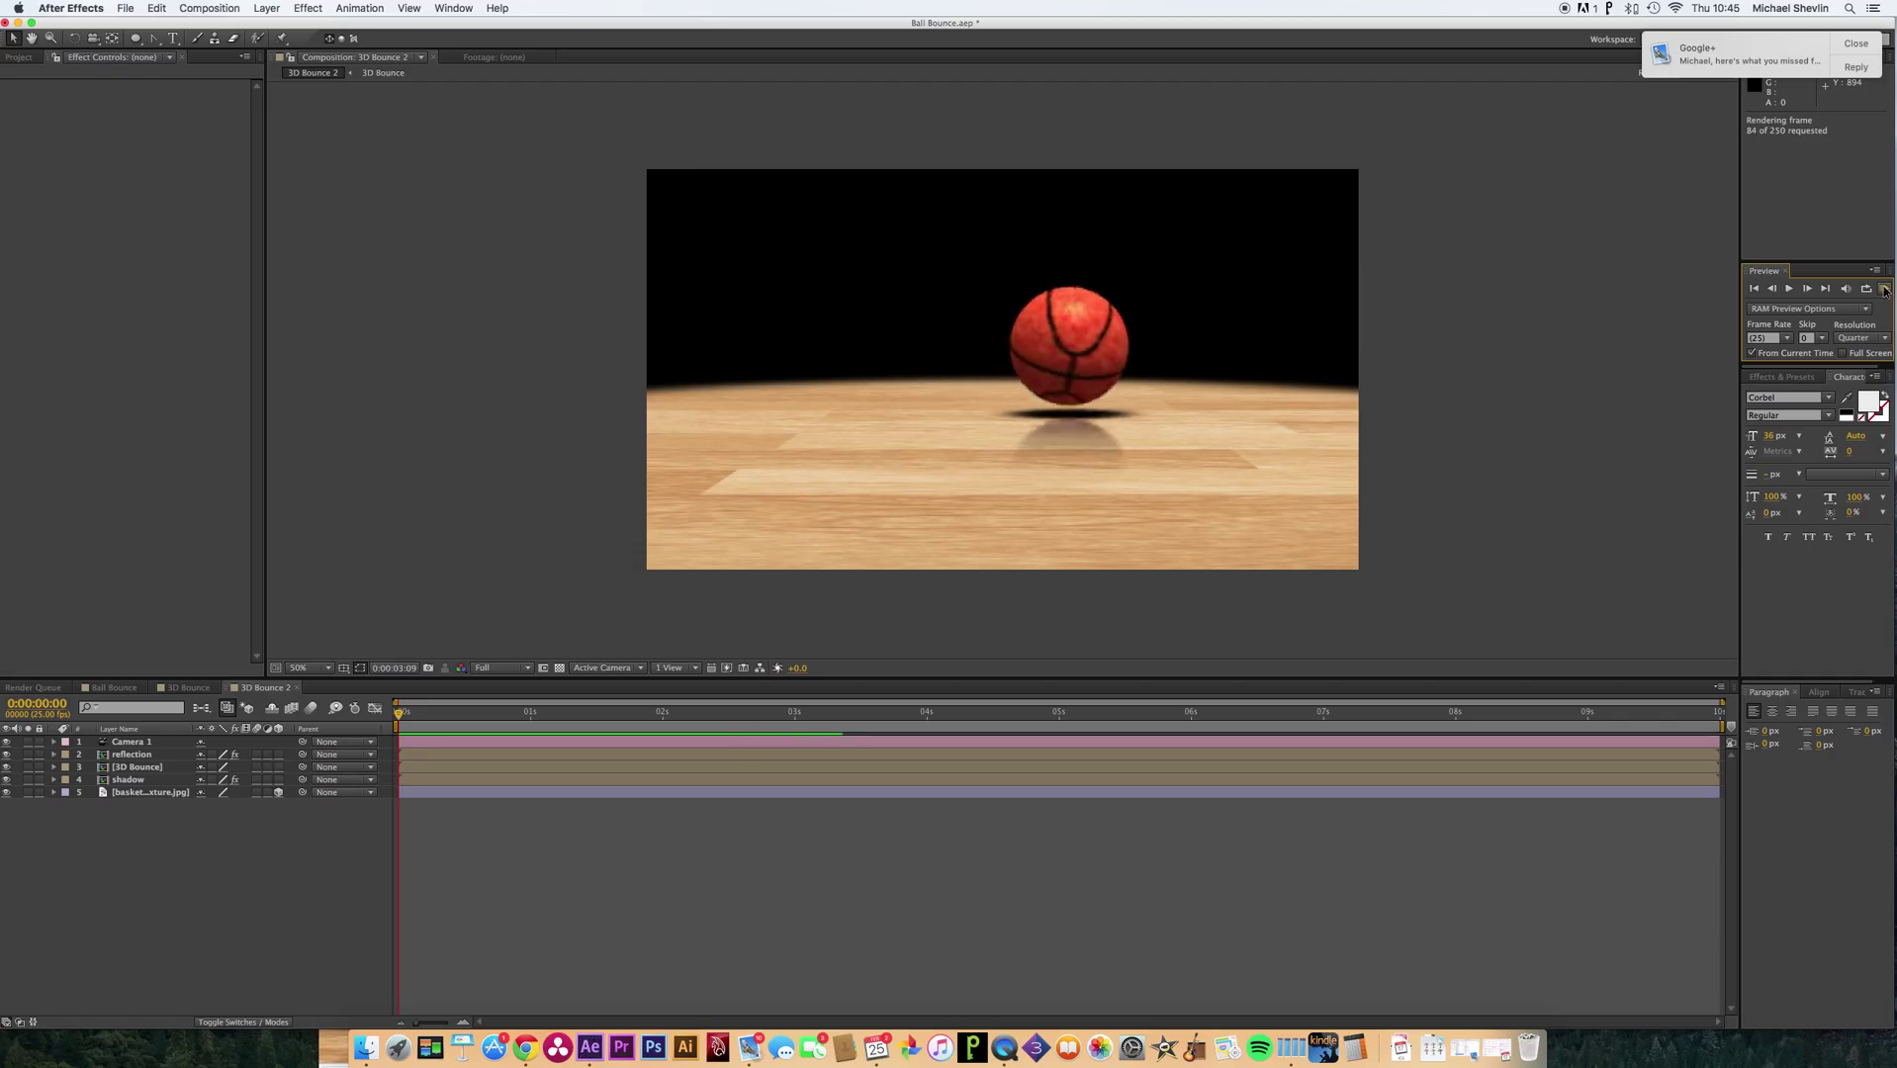
click(1886, 290)
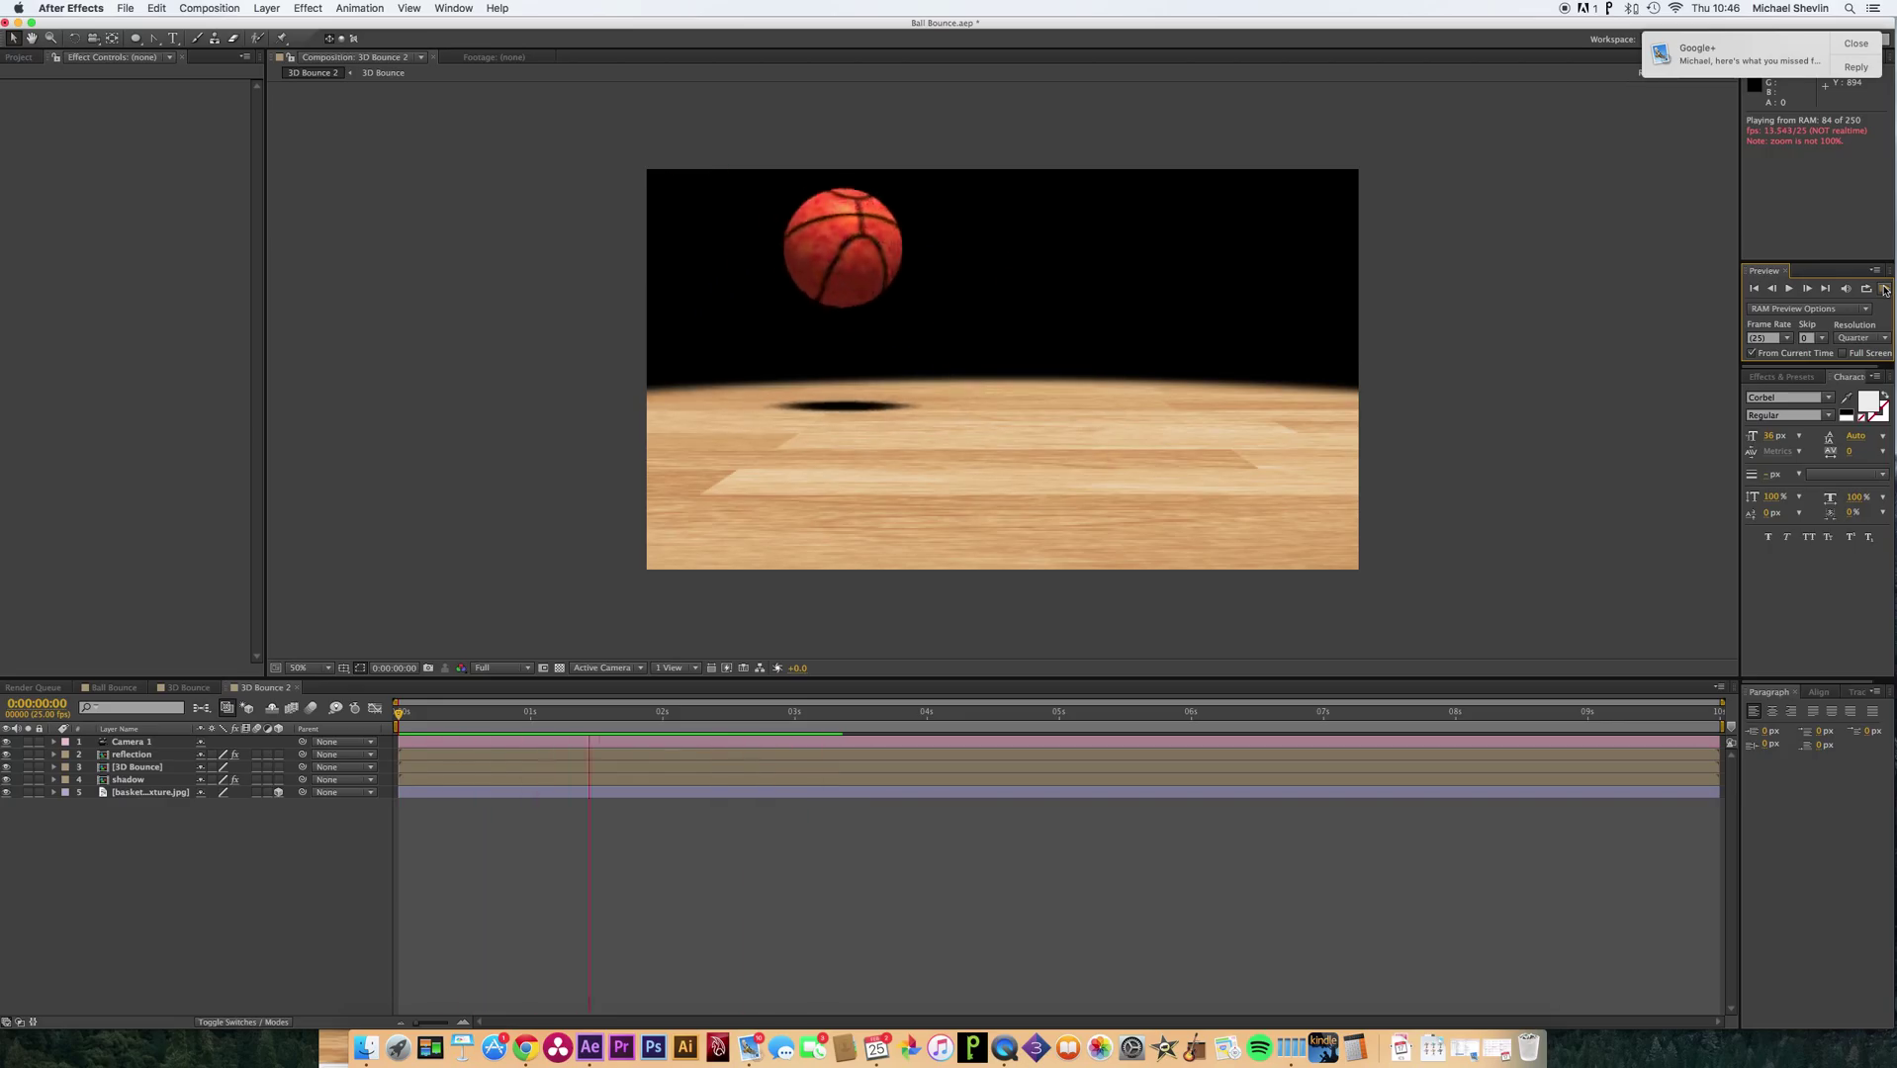
click(1884, 289)
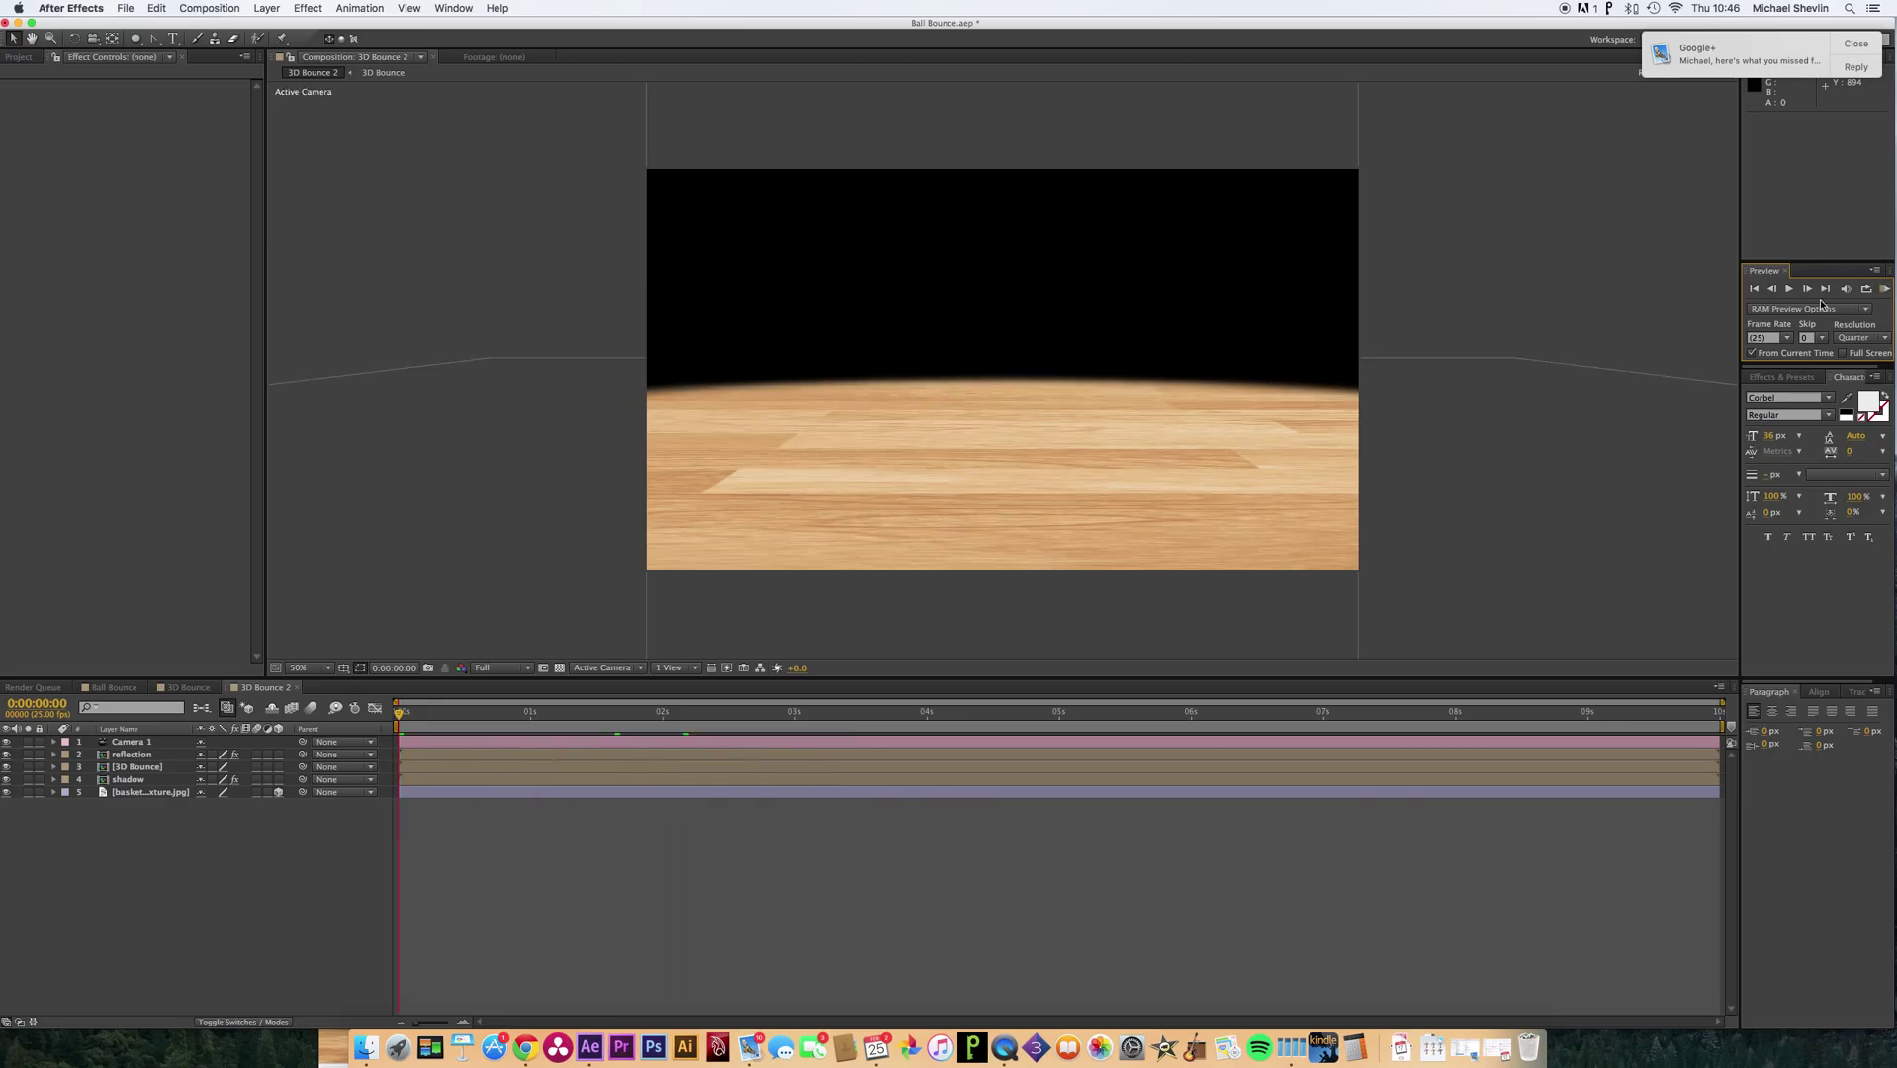
Move to 0:00:01:05 and reveal the Transform properties of the shadow layer.
click(556, 719)
click(129, 779)
click(54, 780)
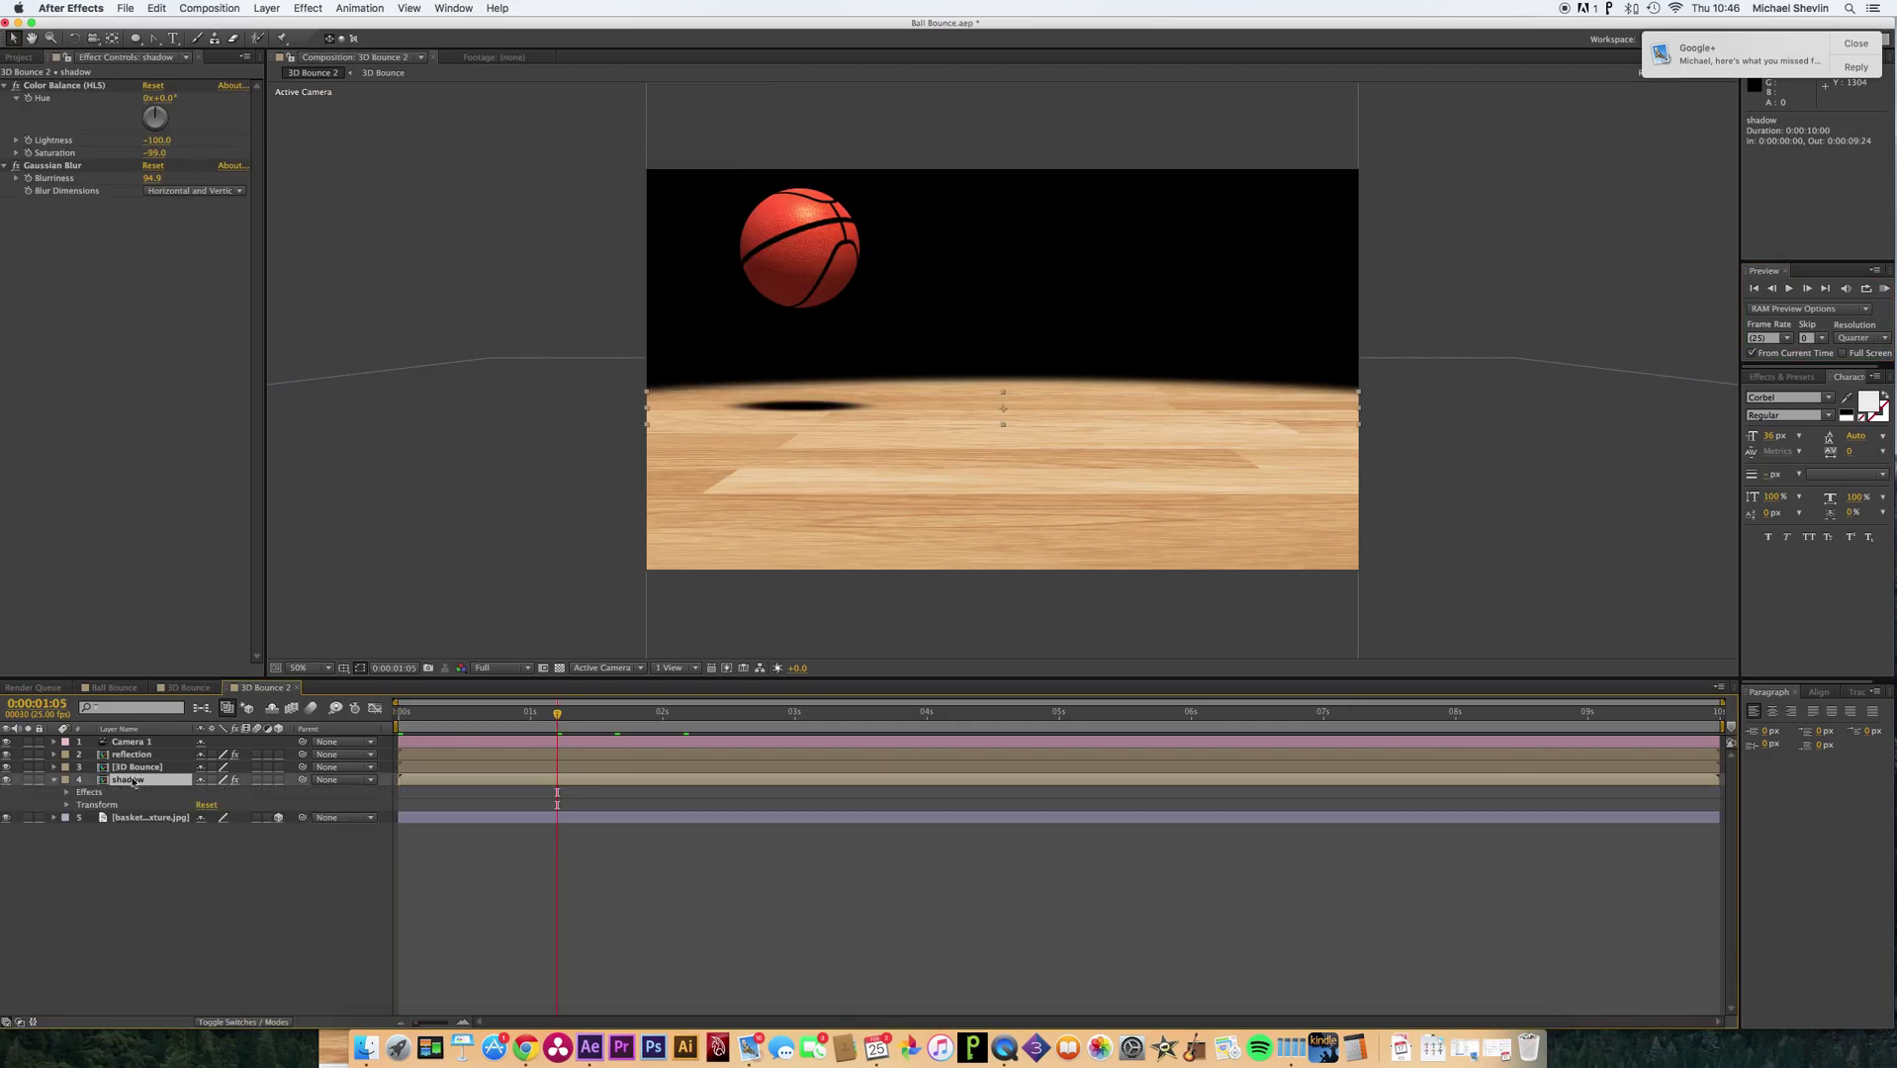
click(68, 793)
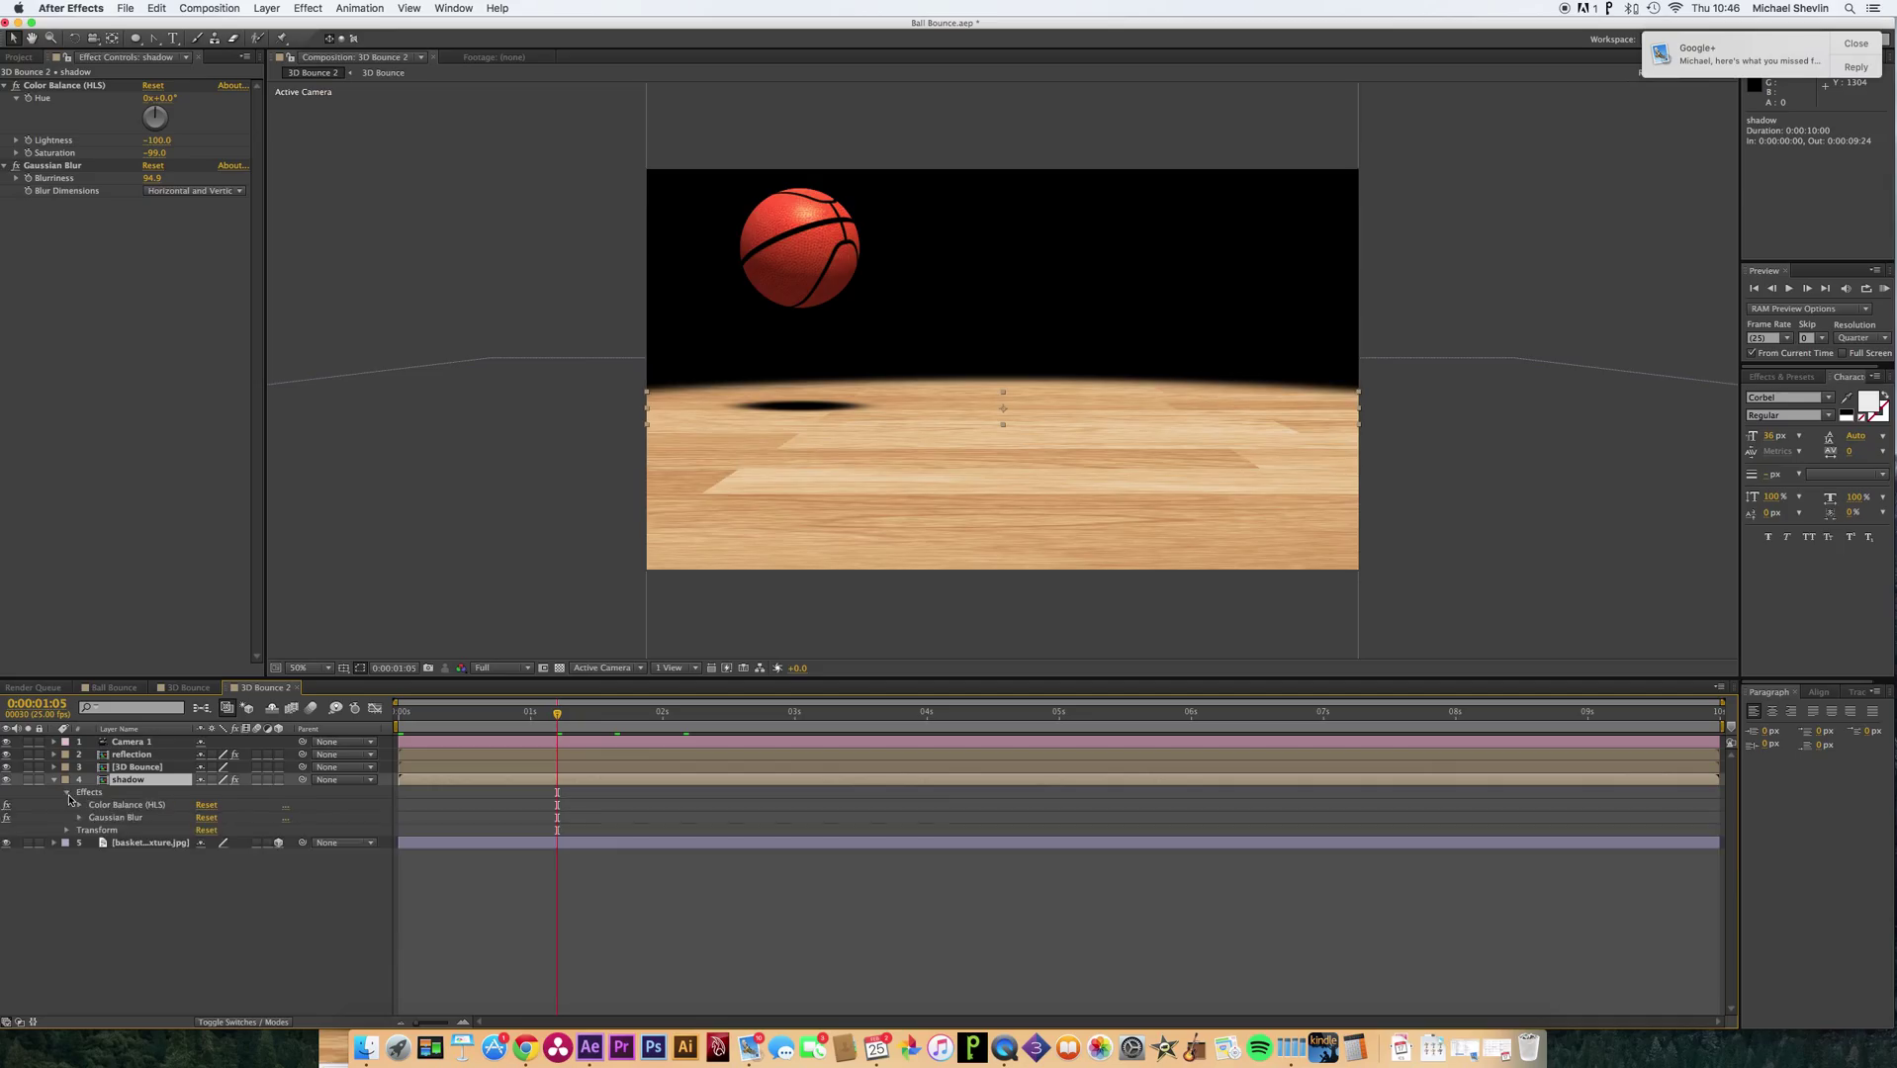
click(67, 793)
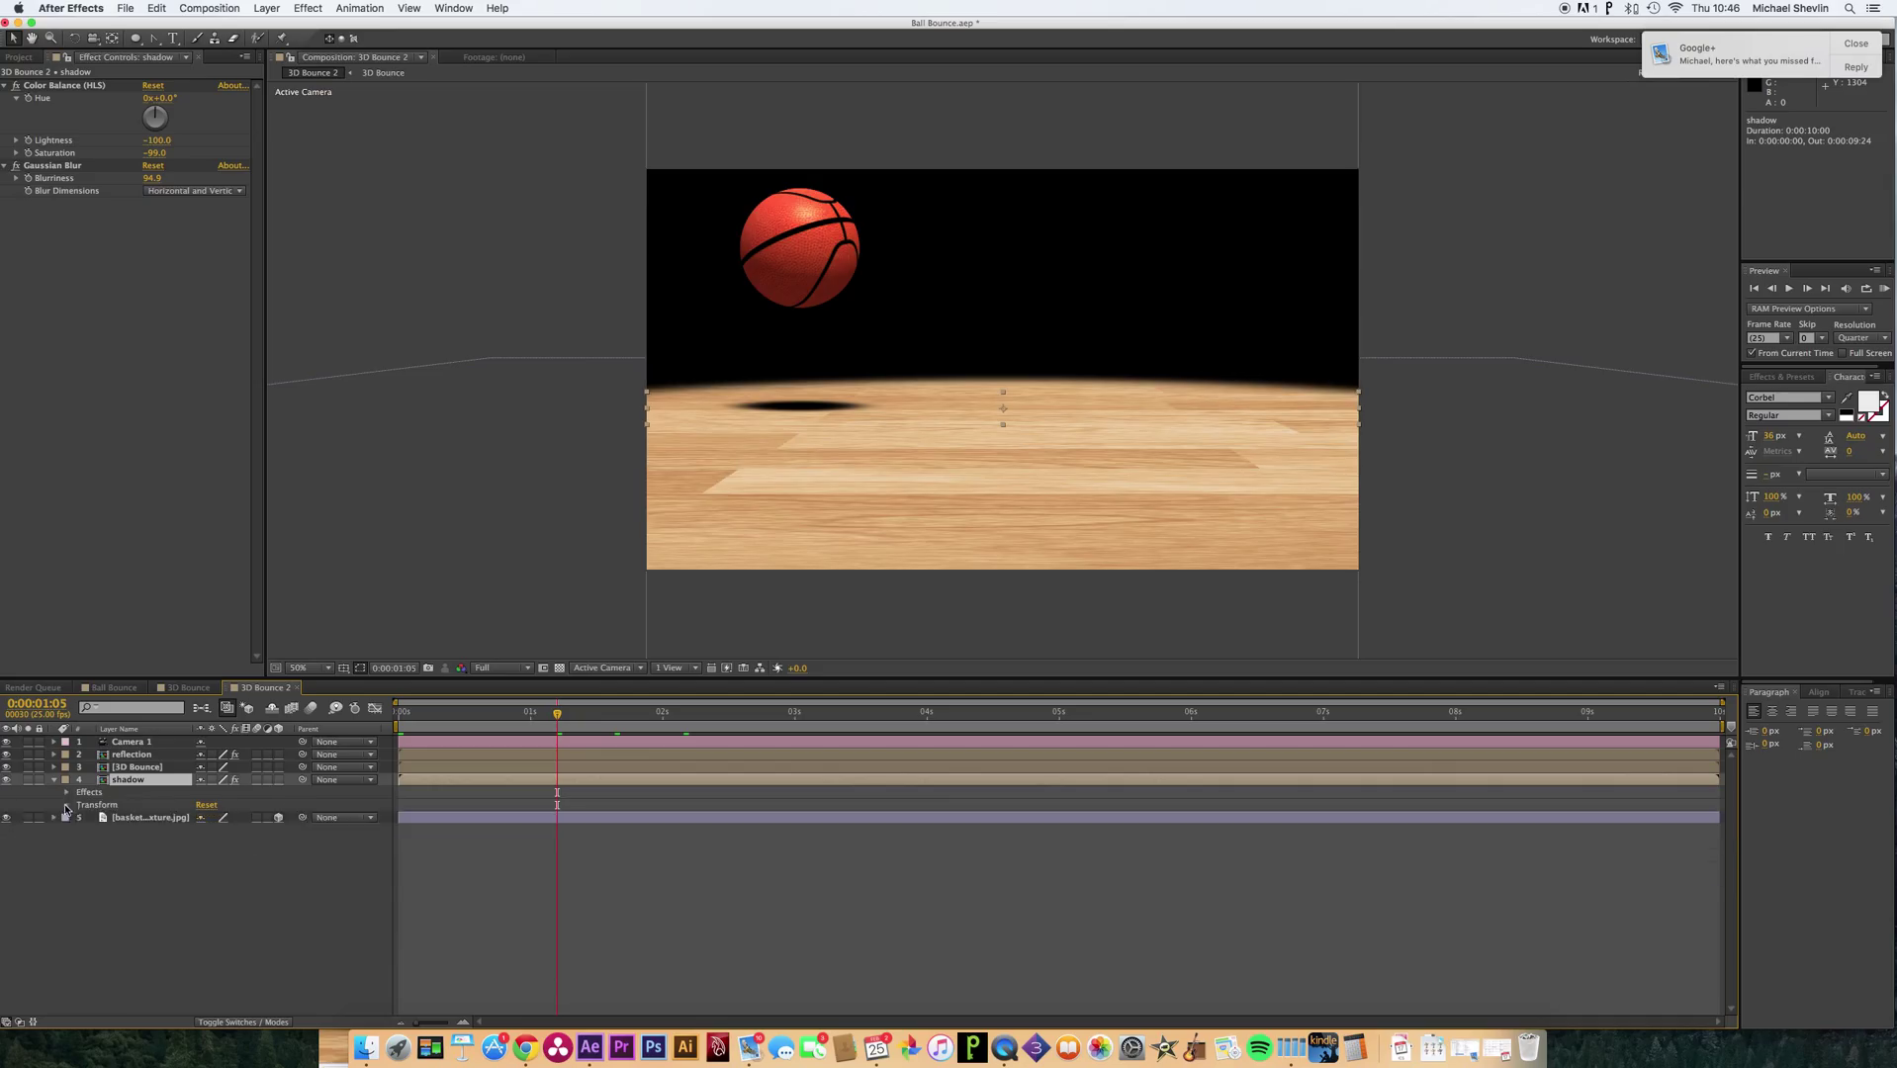
click(67, 806)
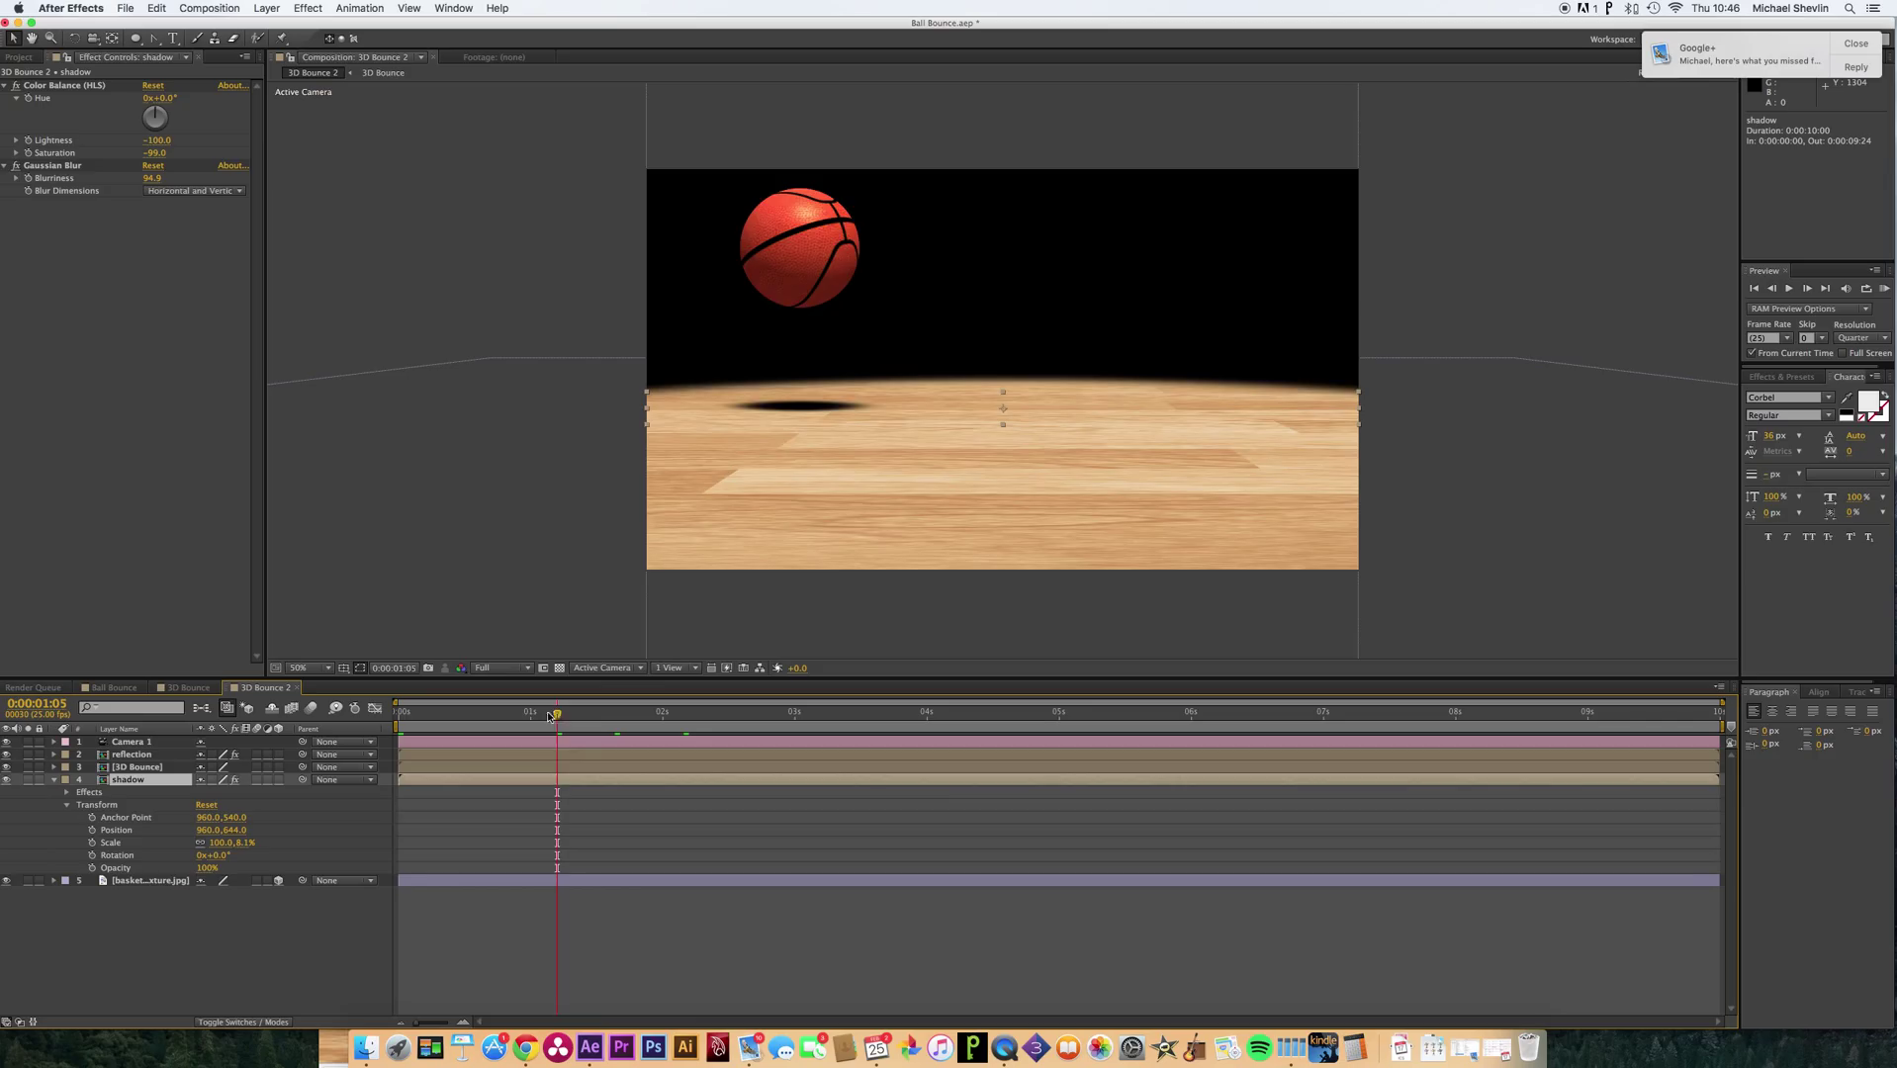
Lower the composition's viewing resolution to Quarter.
click(539, 714)
click(535, 716)
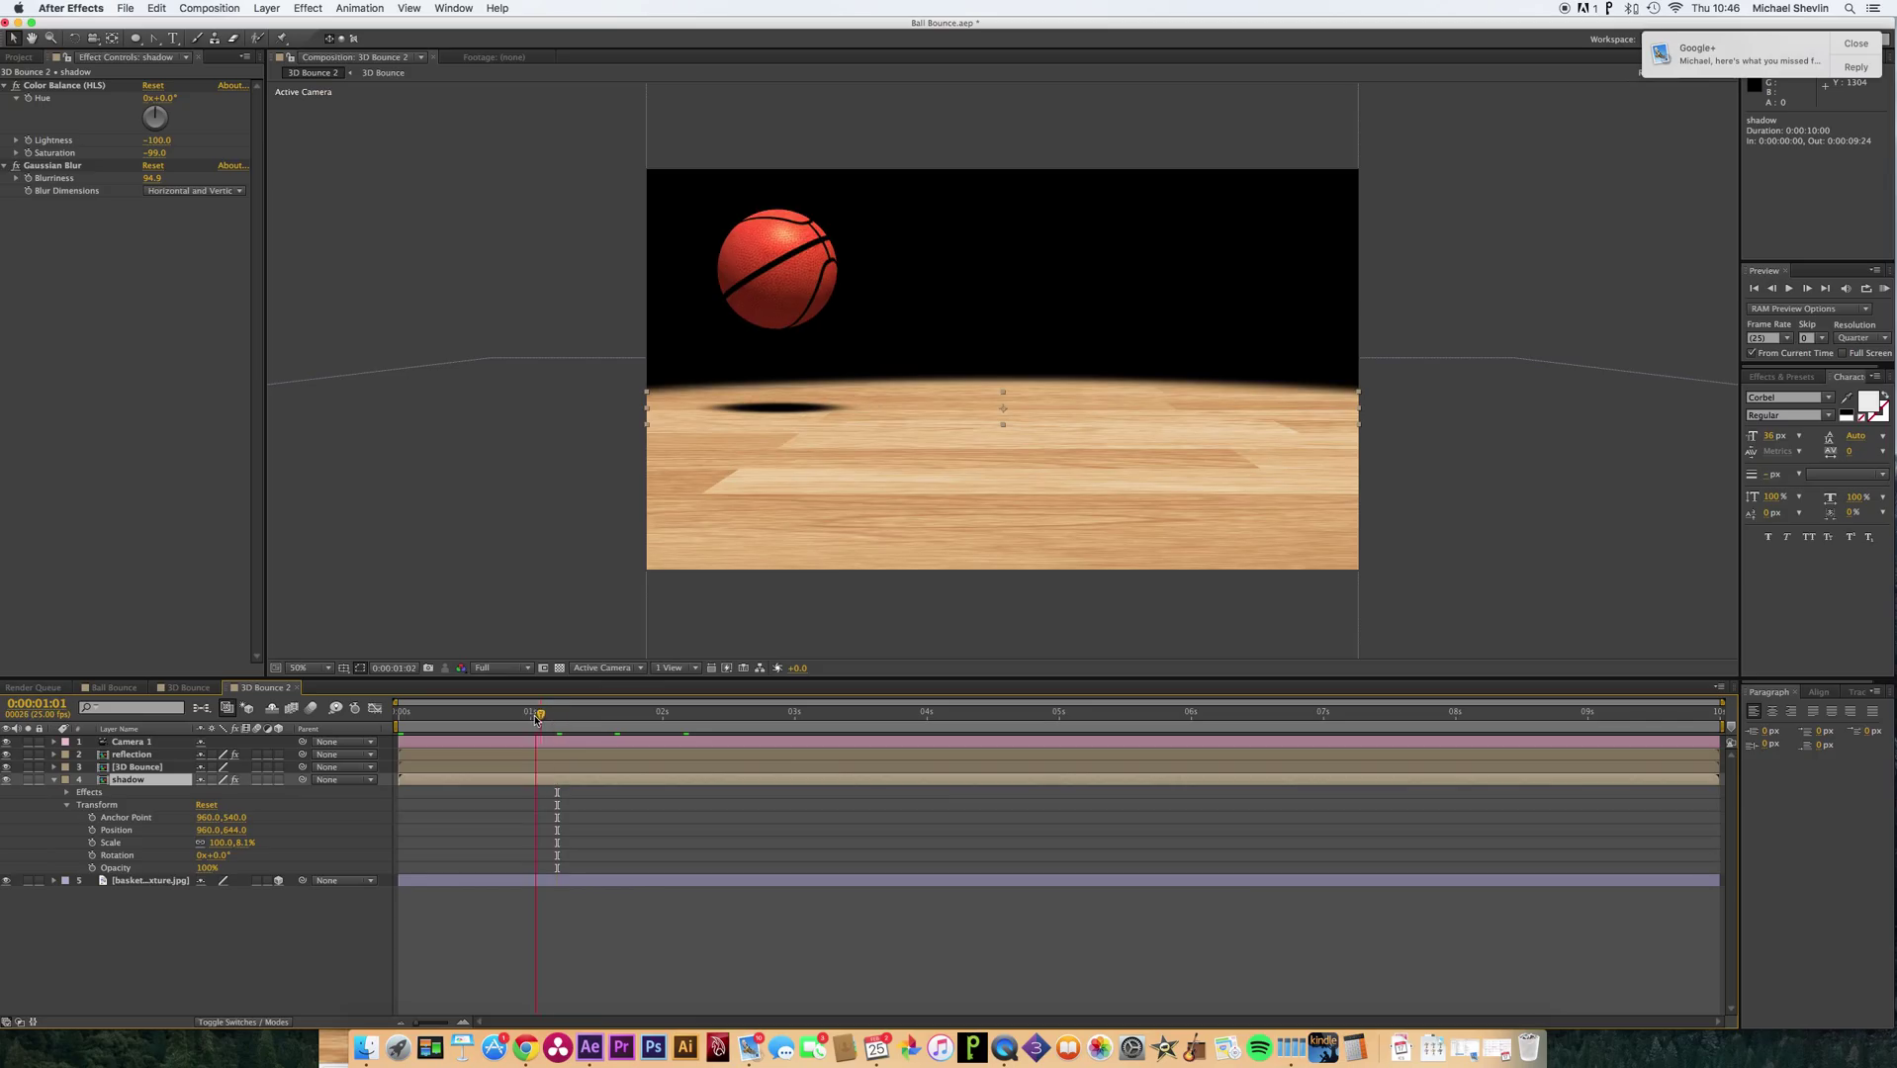
click(504, 669)
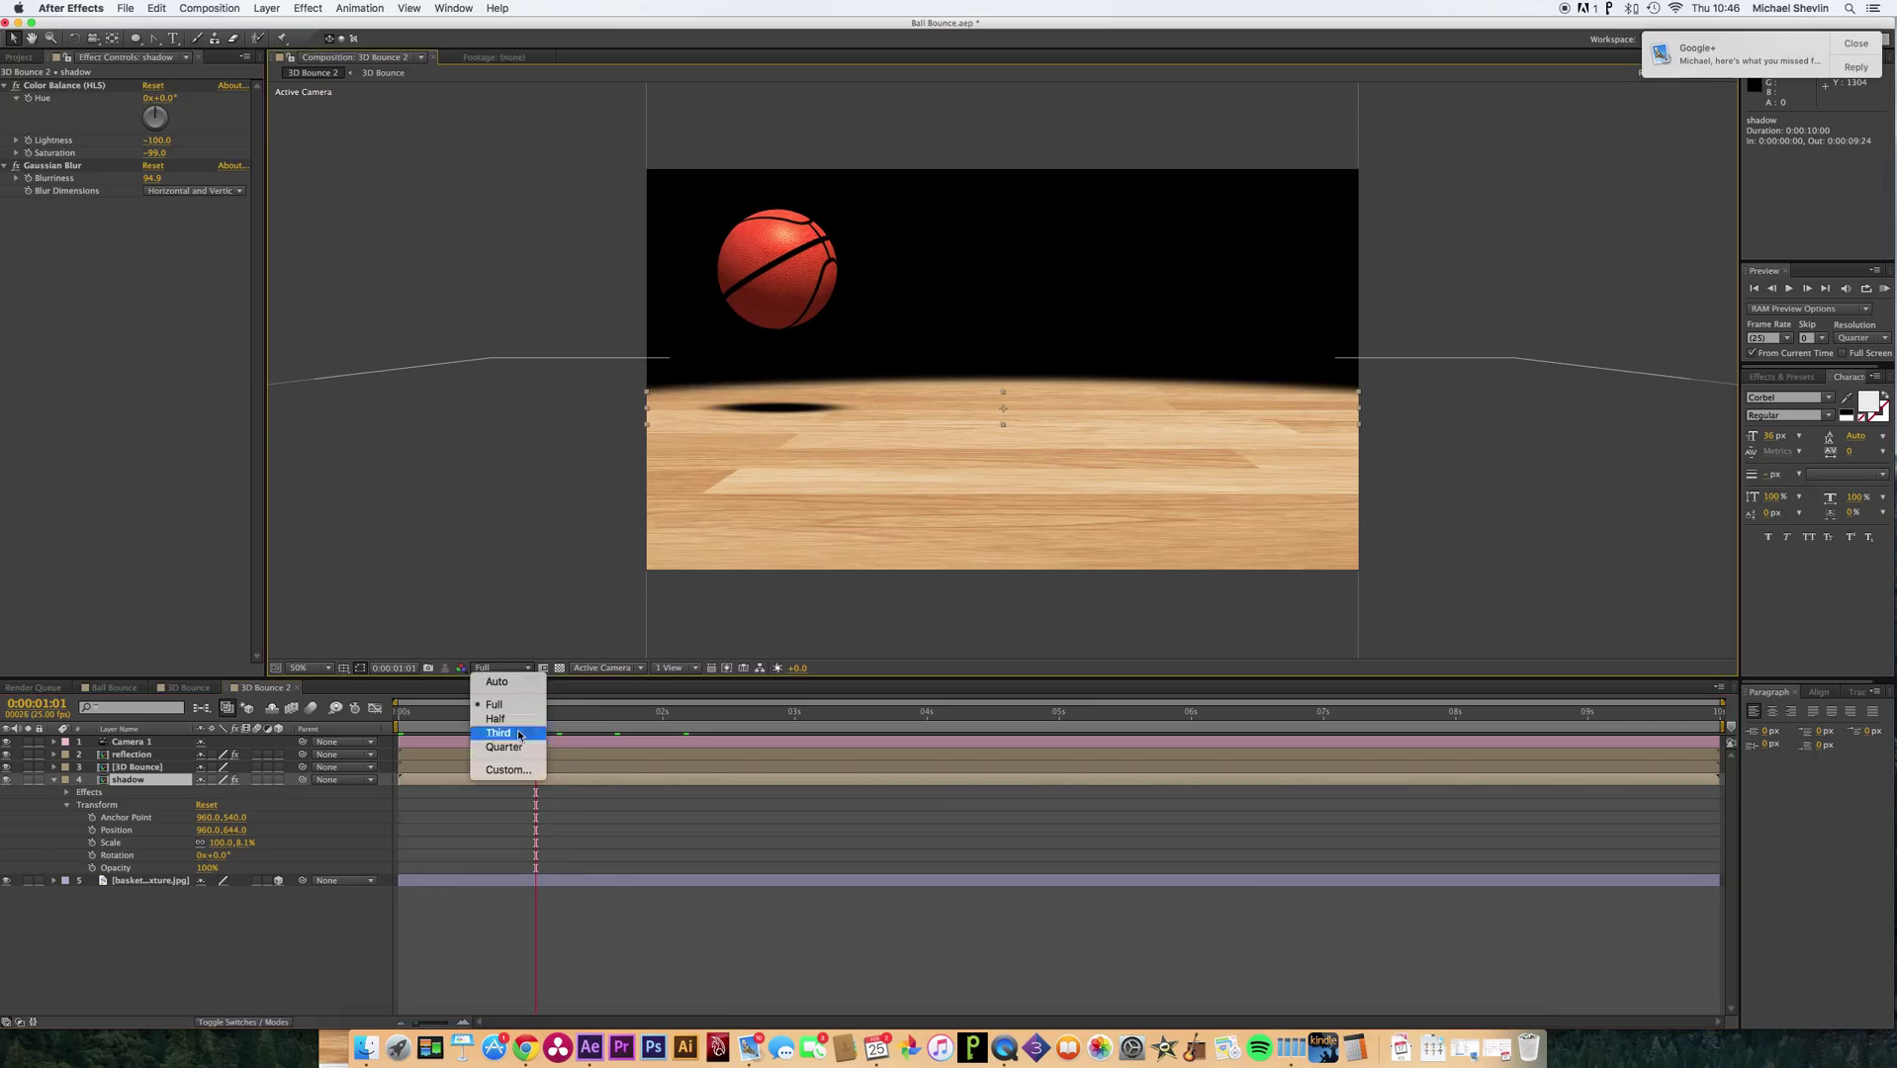
click(509, 749)
Keyframe the shadow's Opacity at 100% at 0:00:00:19 and set it to 20% at 0:00:00:00.
drag(535, 717, 497, 732)
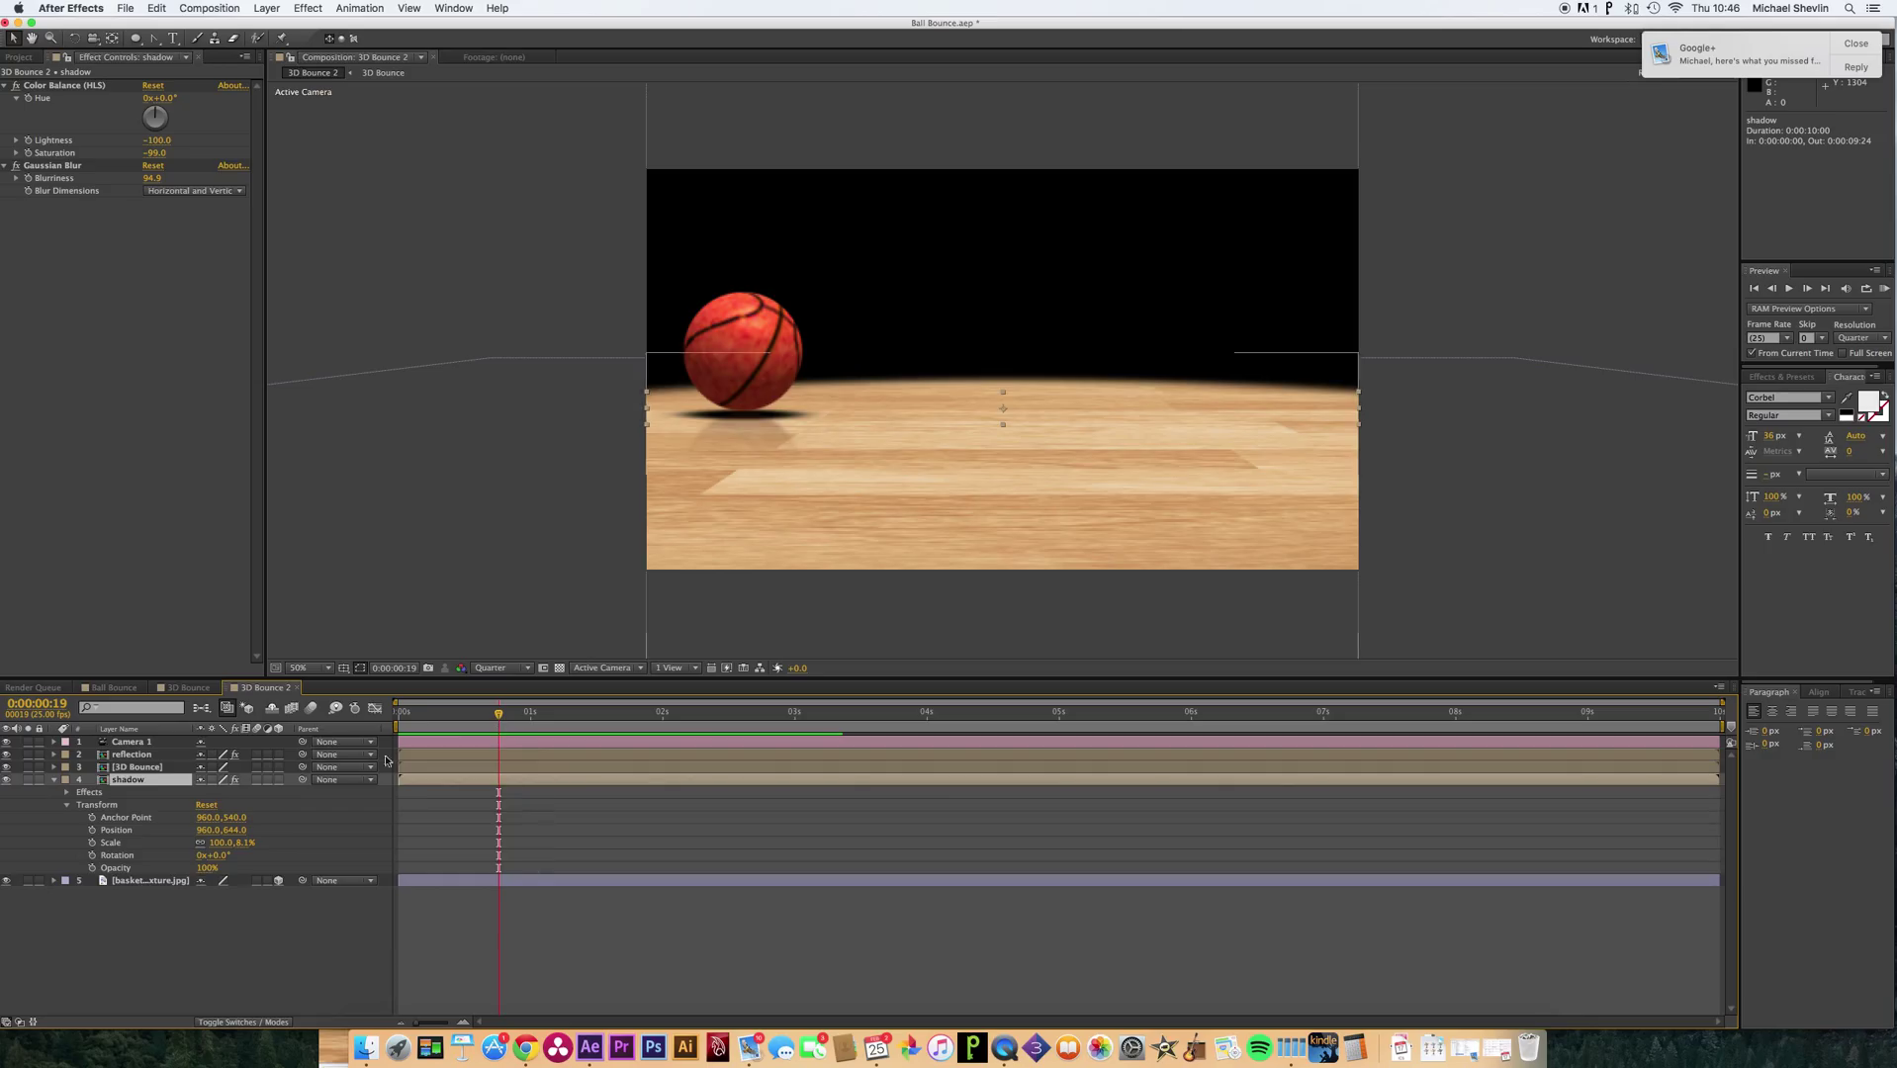
click(92, 868)
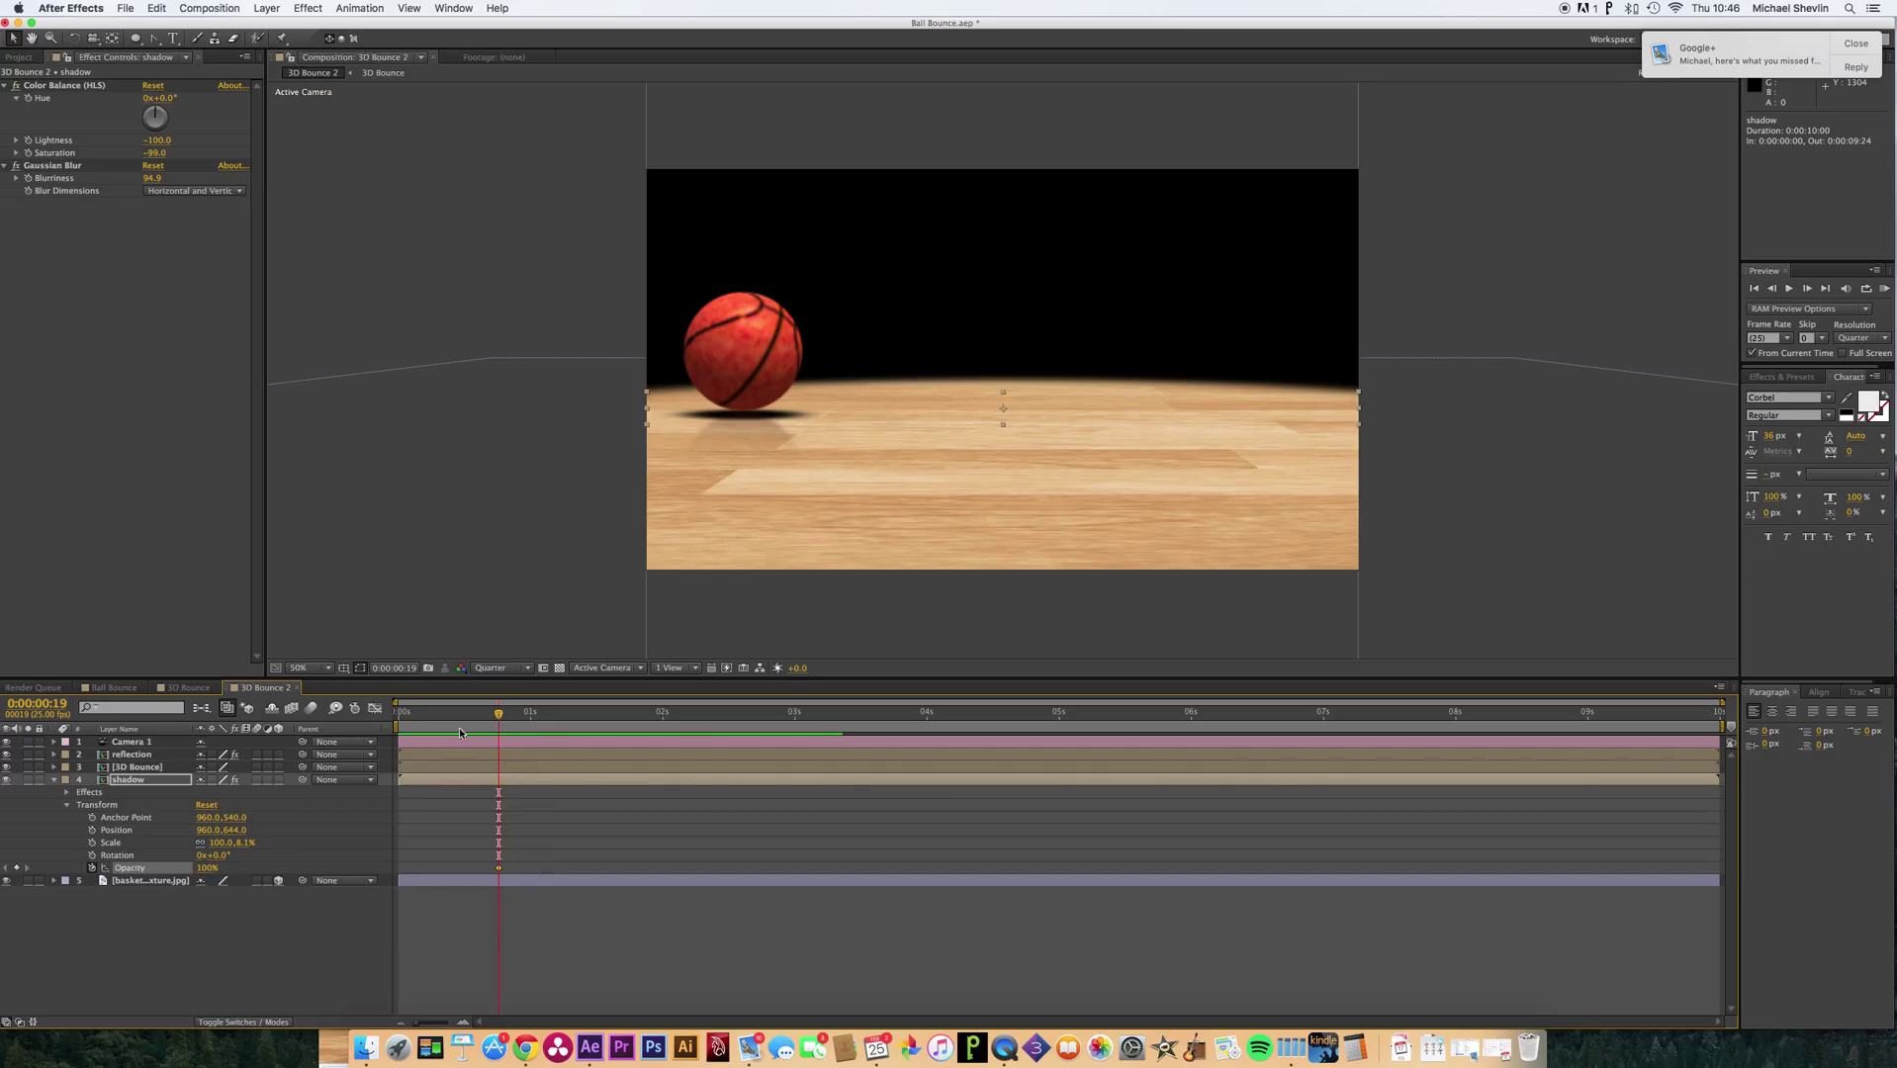
drag(404, 721, 392, 722)
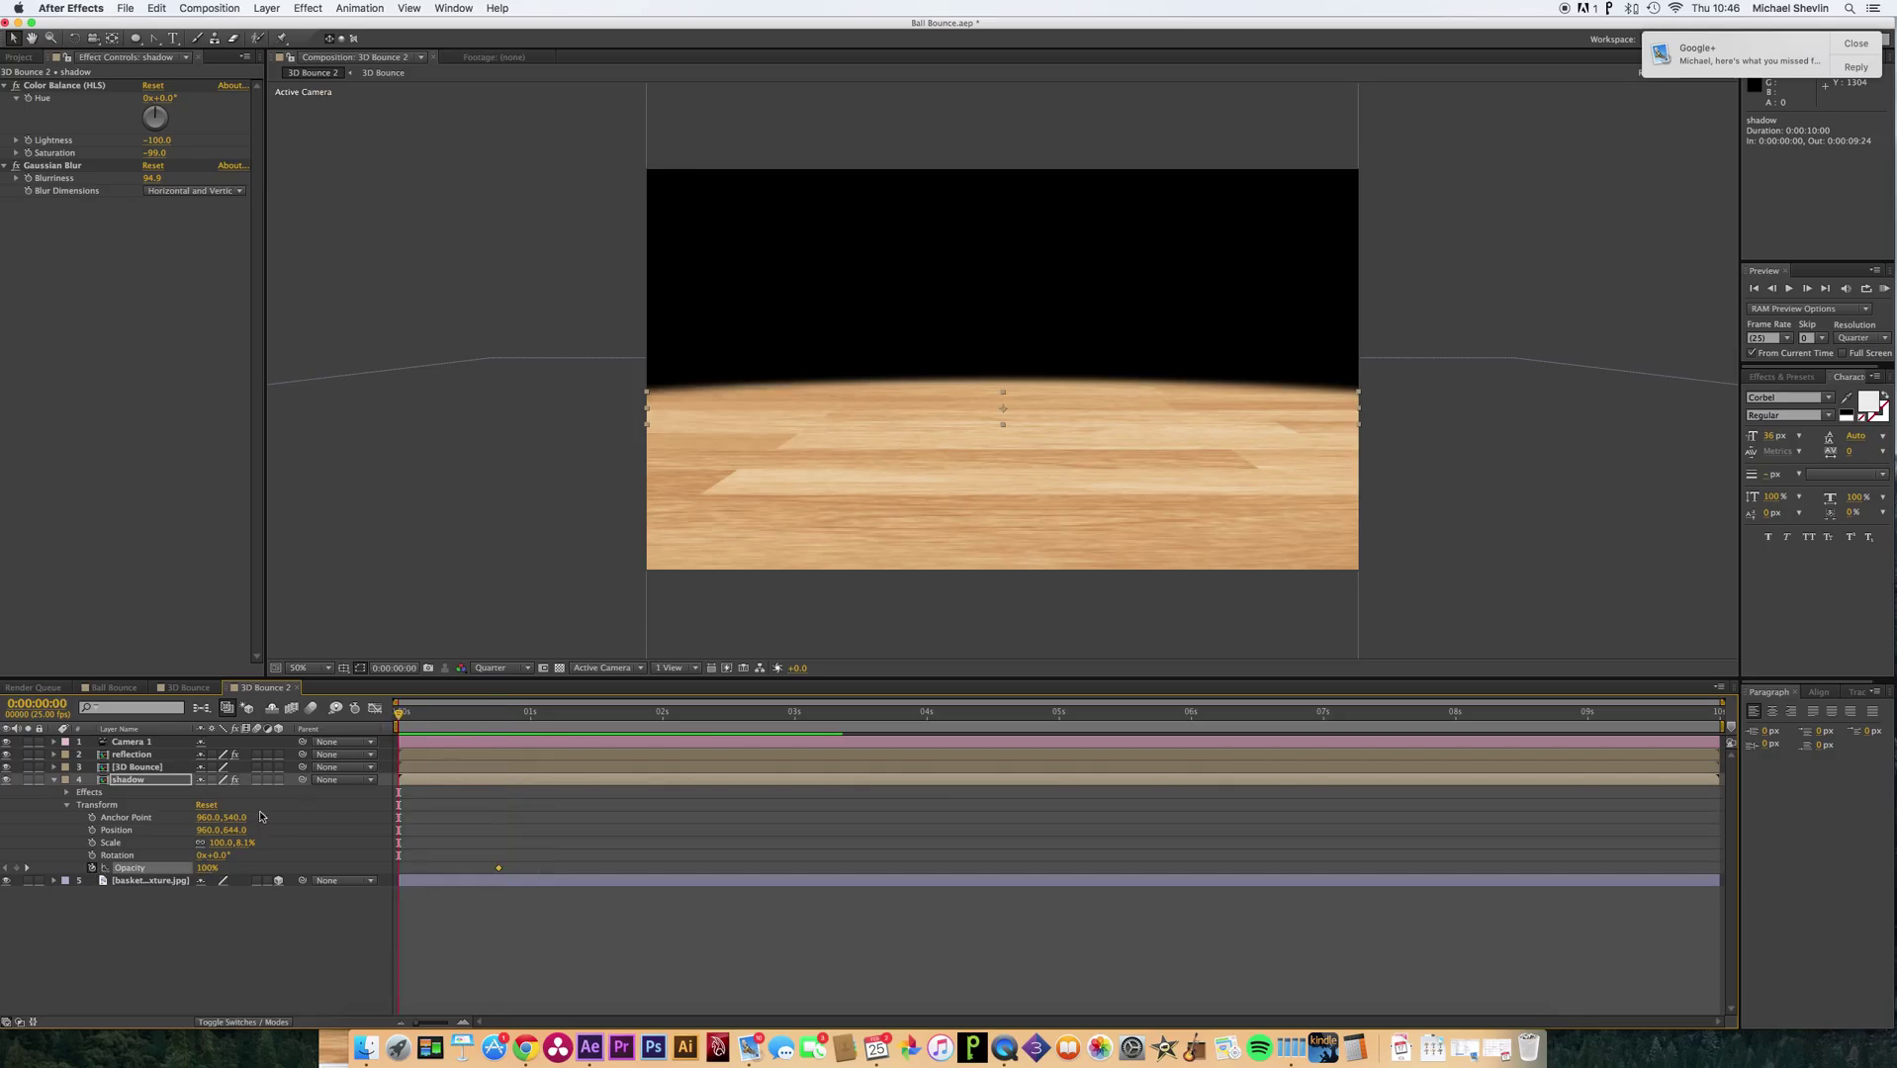
click(208, 869)
key(Return)
Set the shadow's Opacity to 40% at 0:00:01:10 and to 100% at 0:00:01:21.
drag(427, 721, 582, 720)
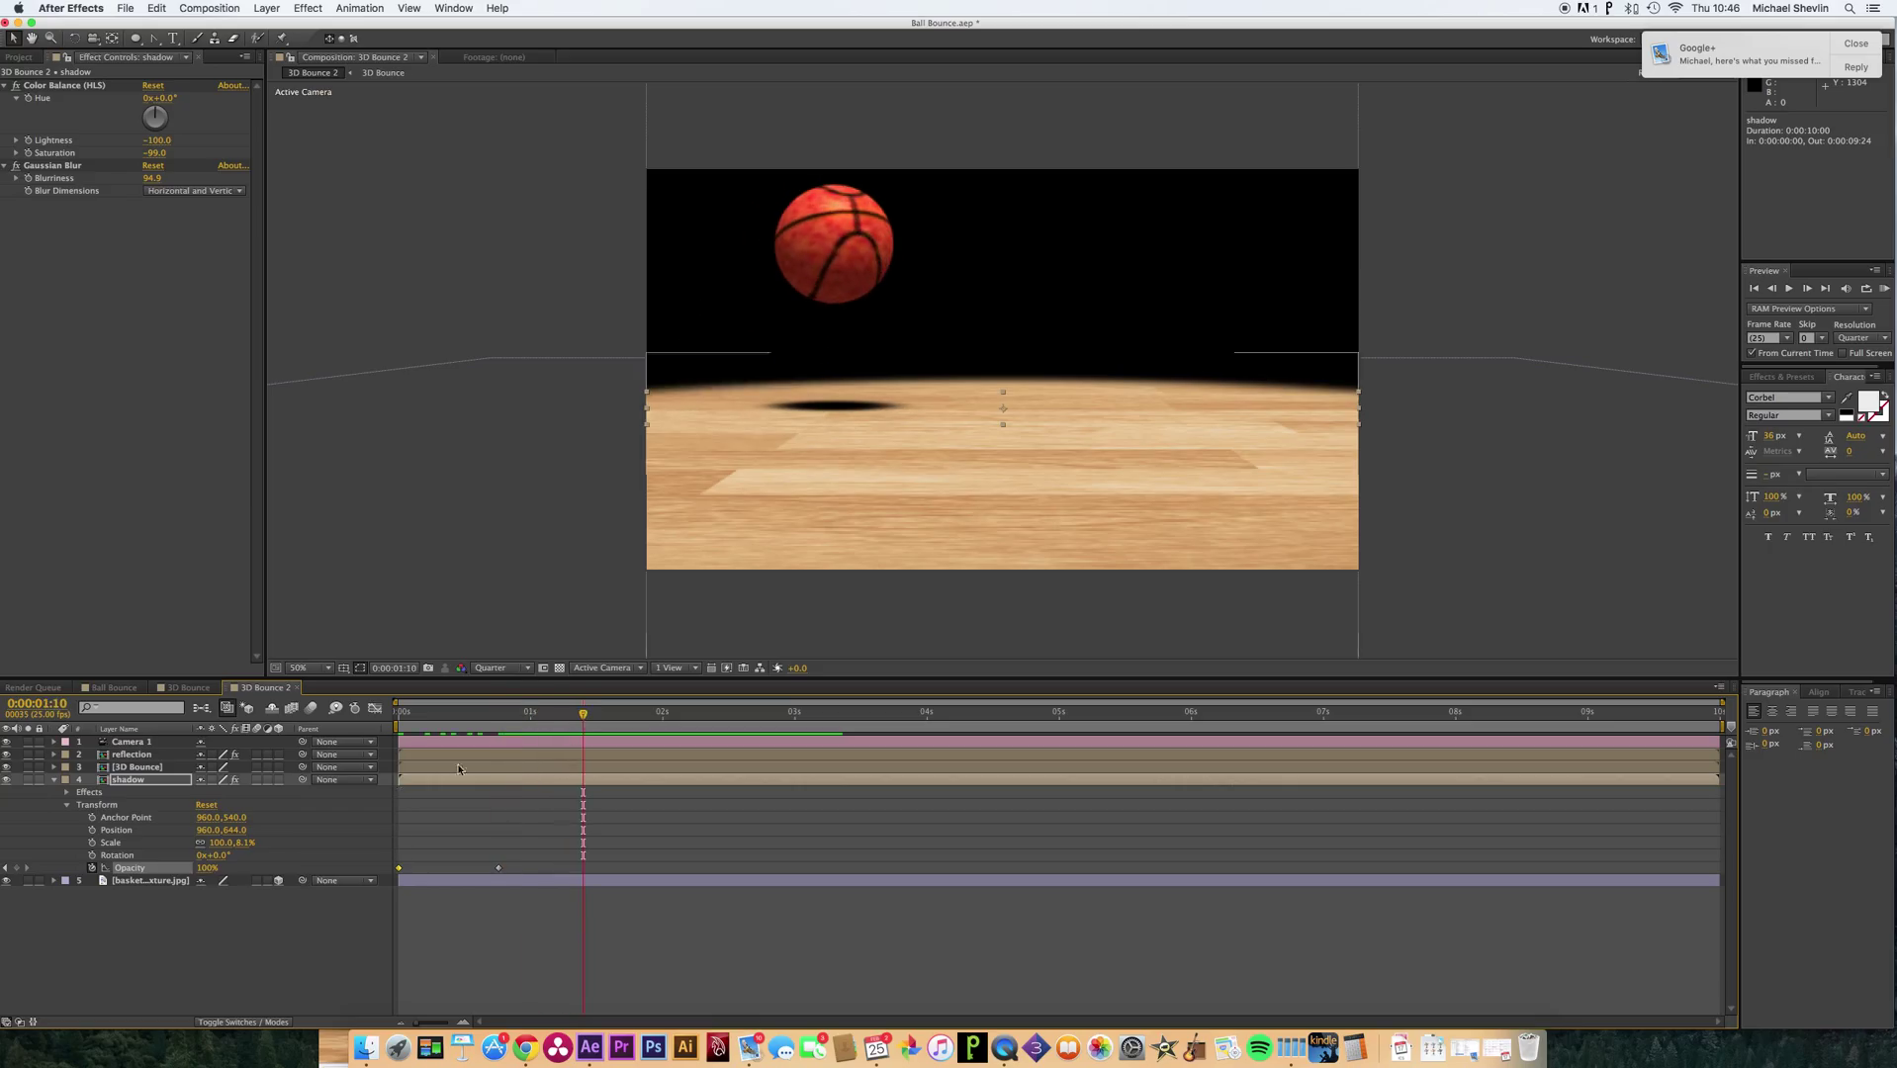
click(209, 868)
key(Return)
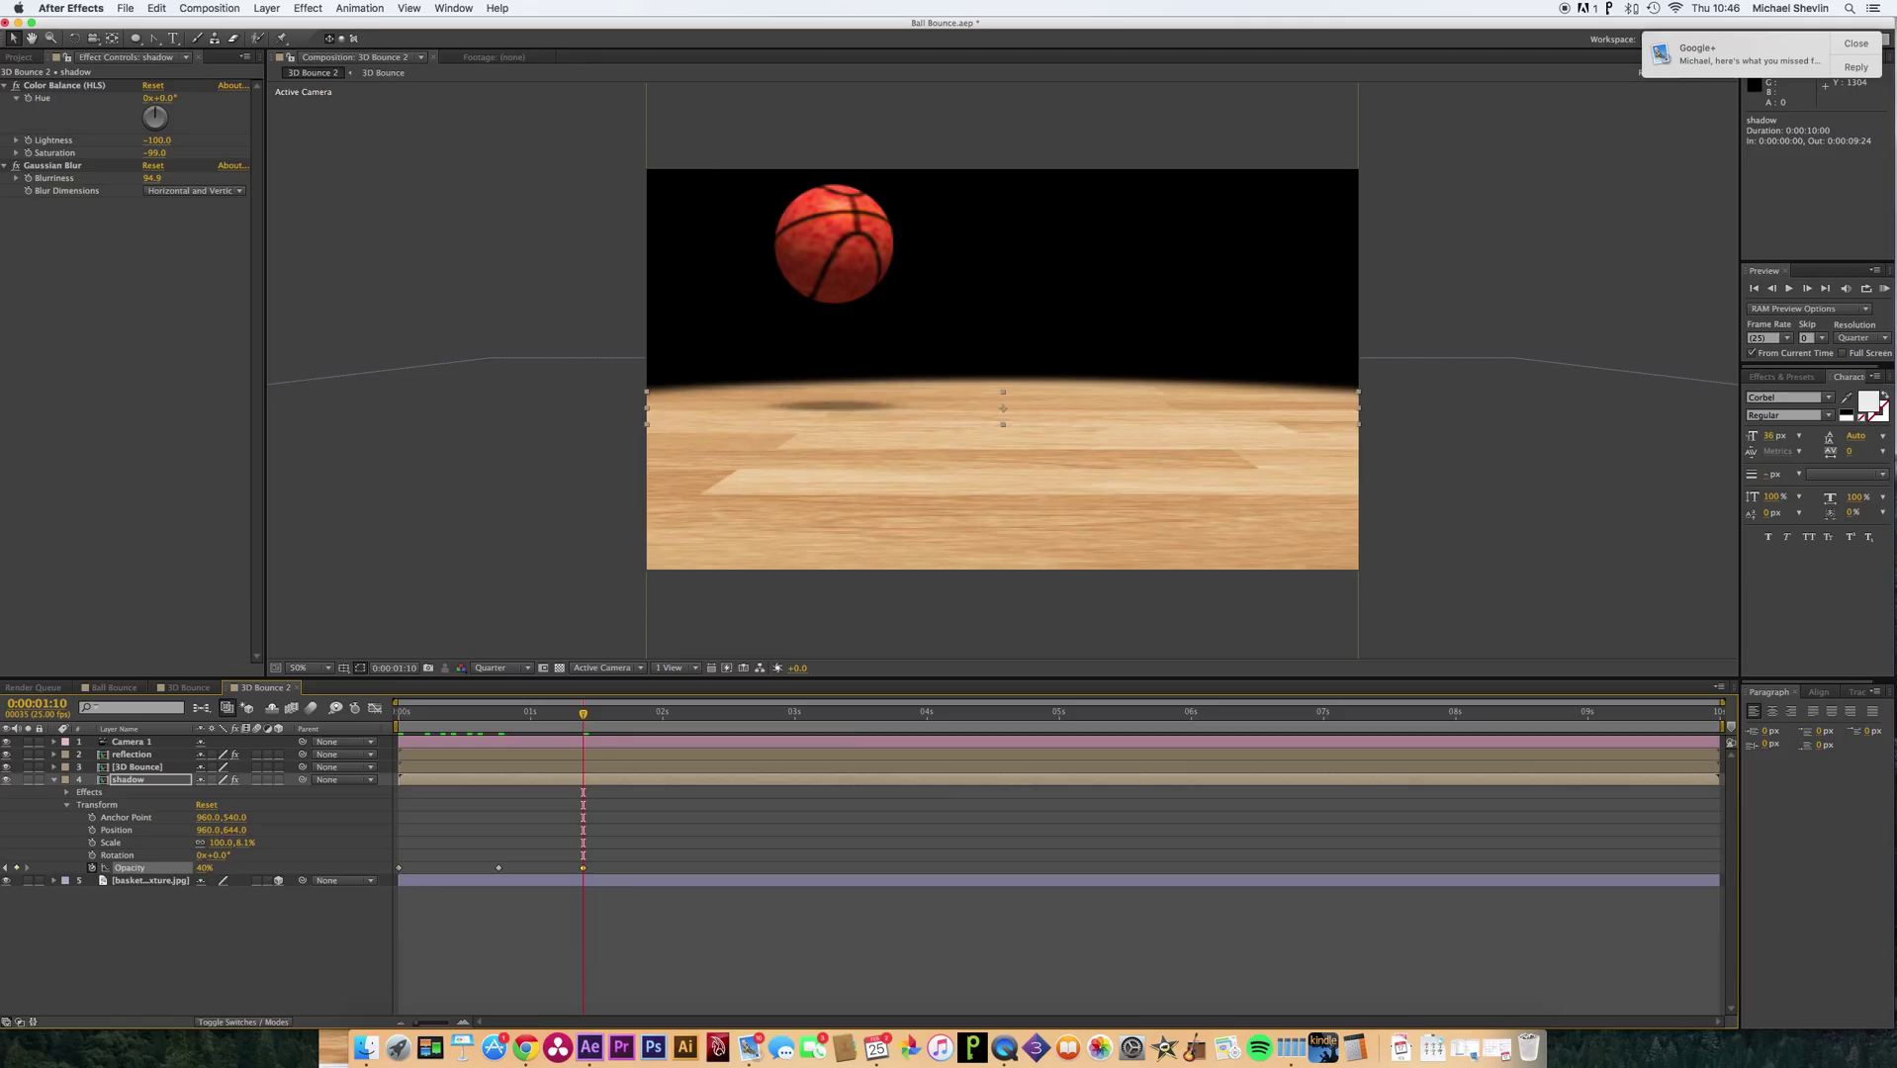
mouse_move(641, 719)
mouse_down()
mouse_move(662, 719)
mouse_move(643, 722)
mouse_up()
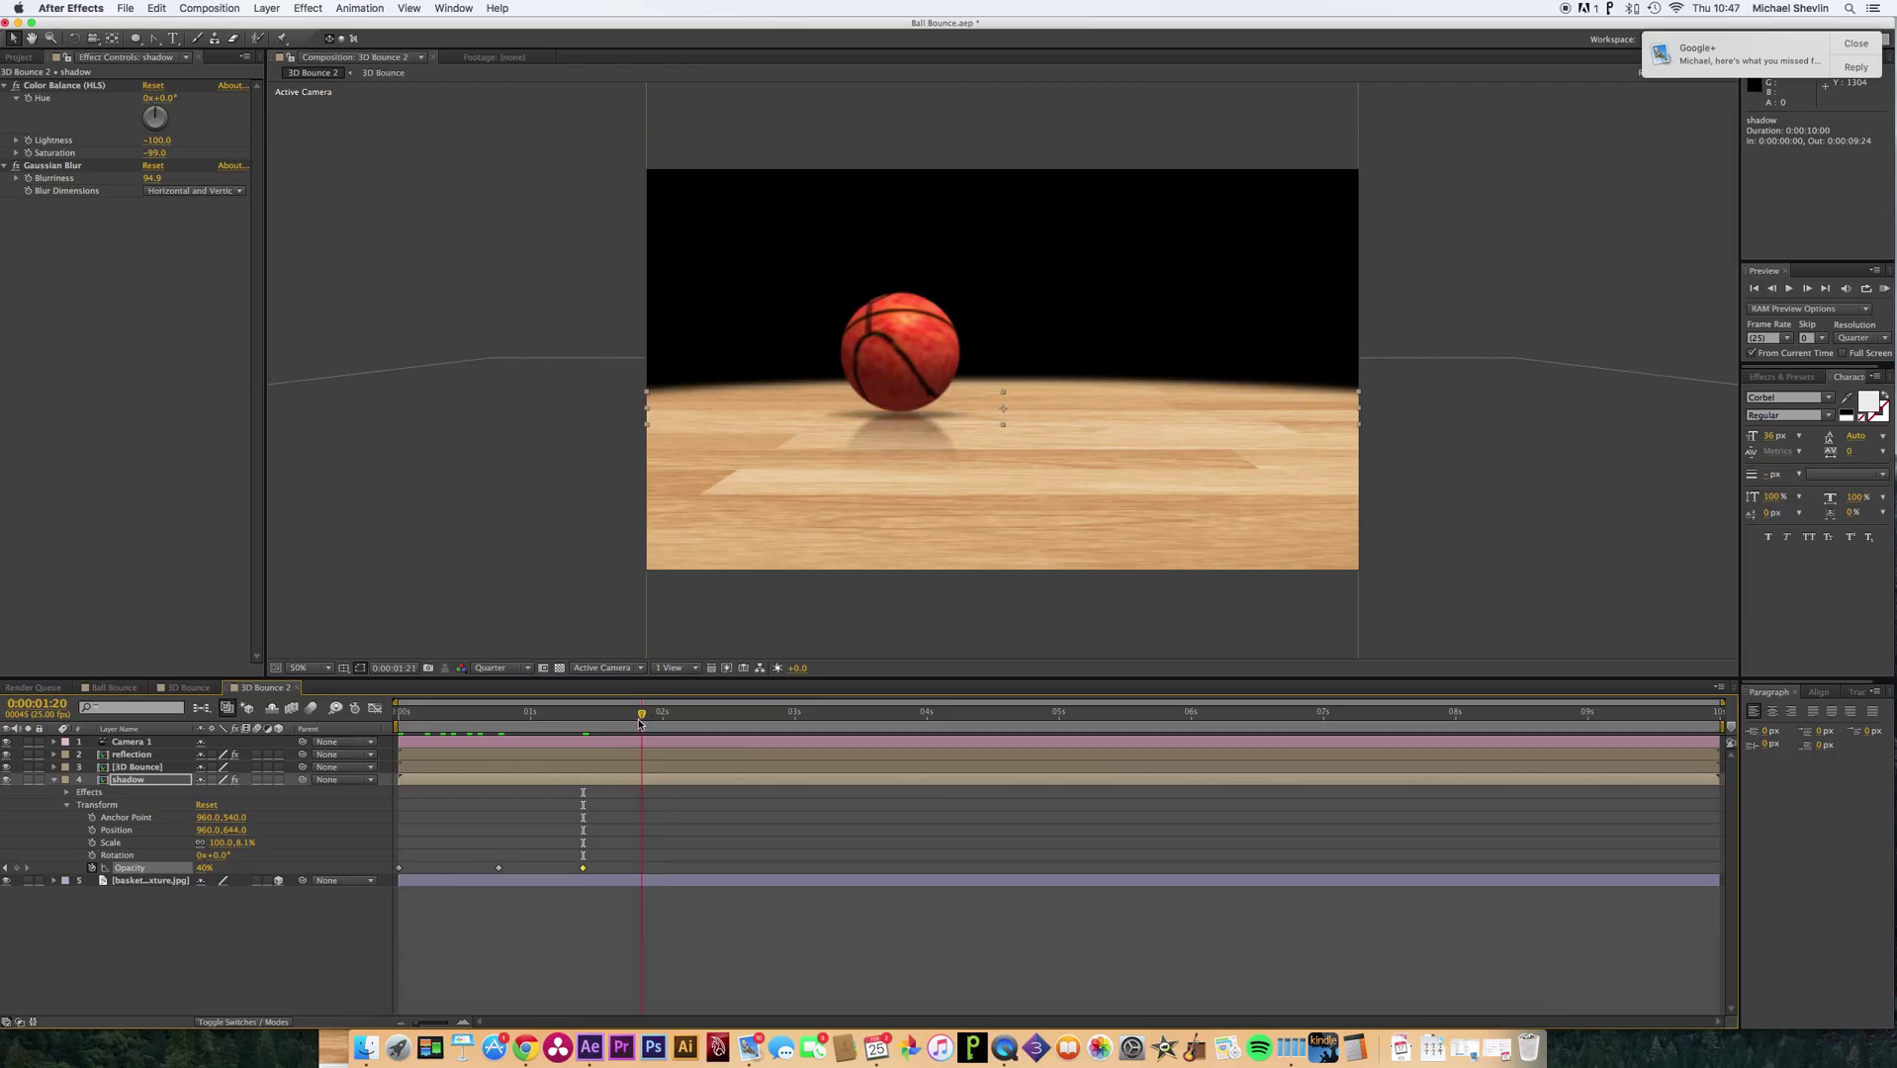
drag(639, 723, 637, 723)
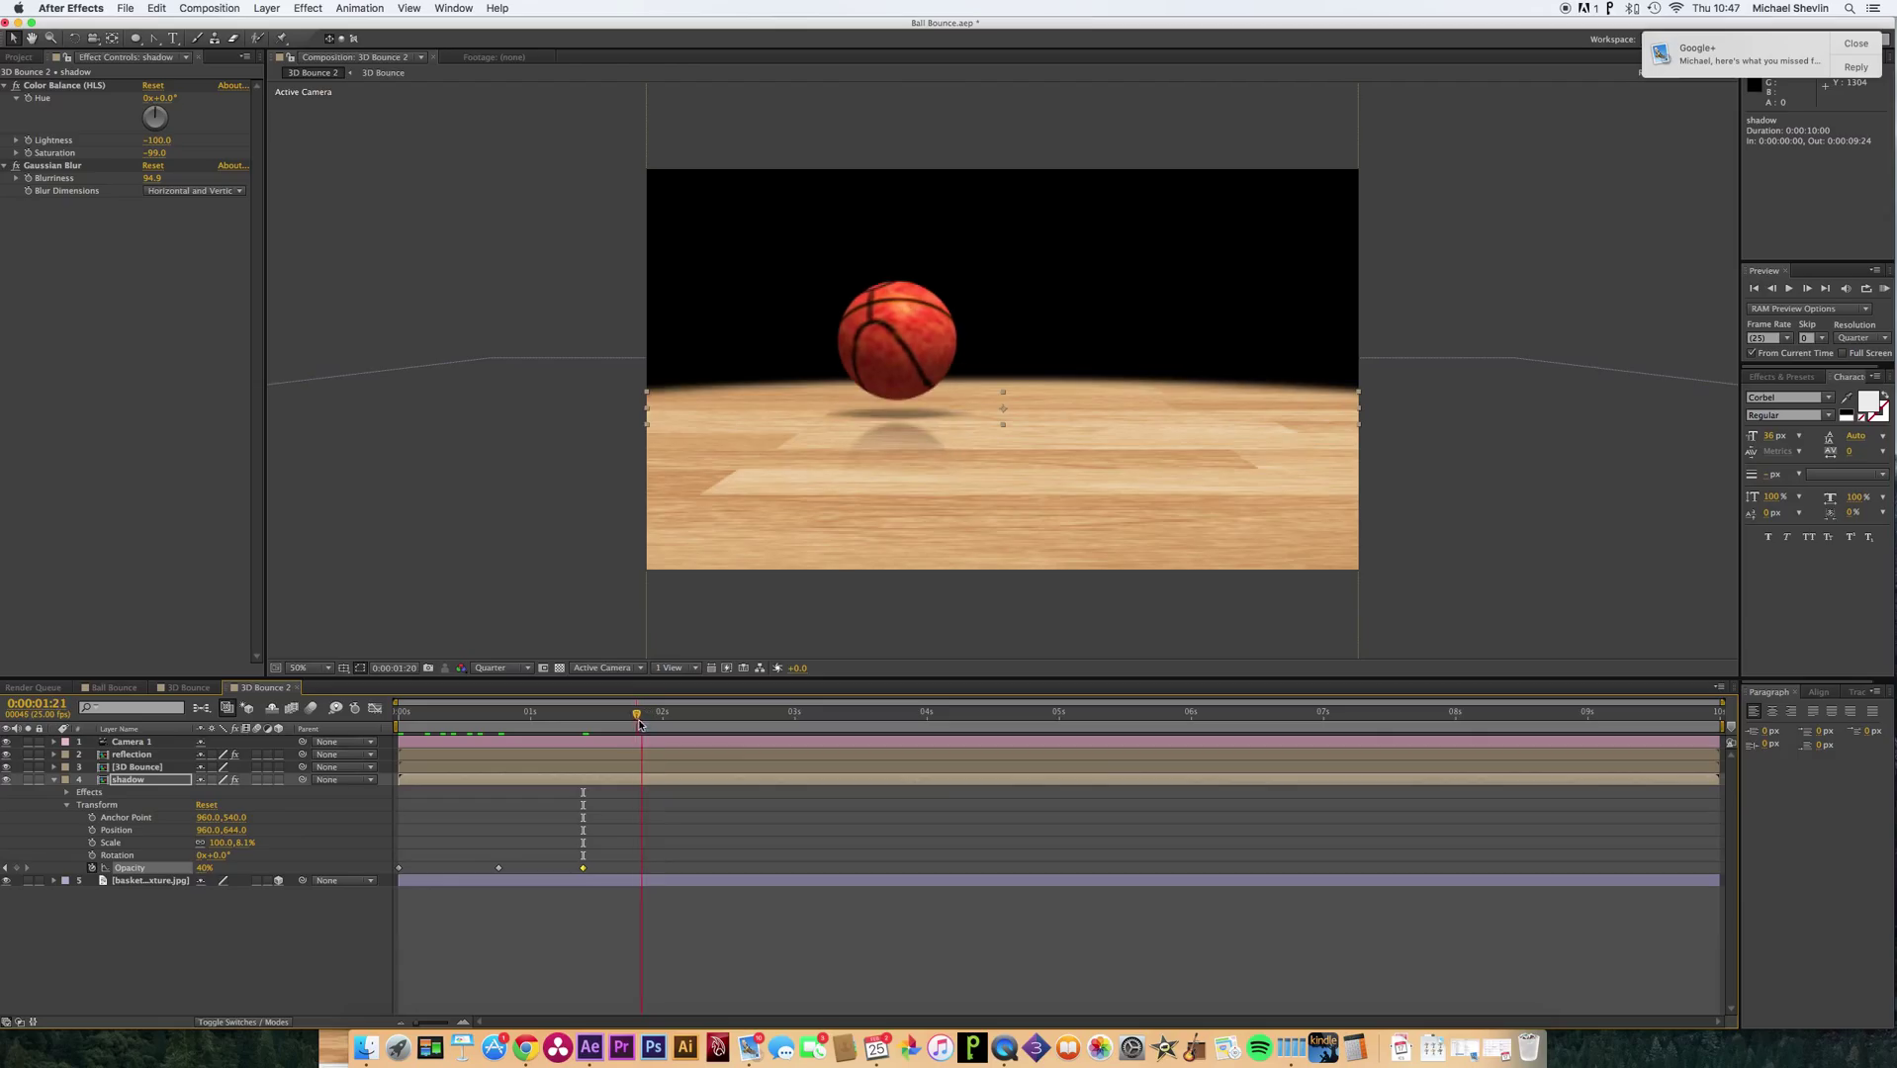
key(F2)
click(204, 870)
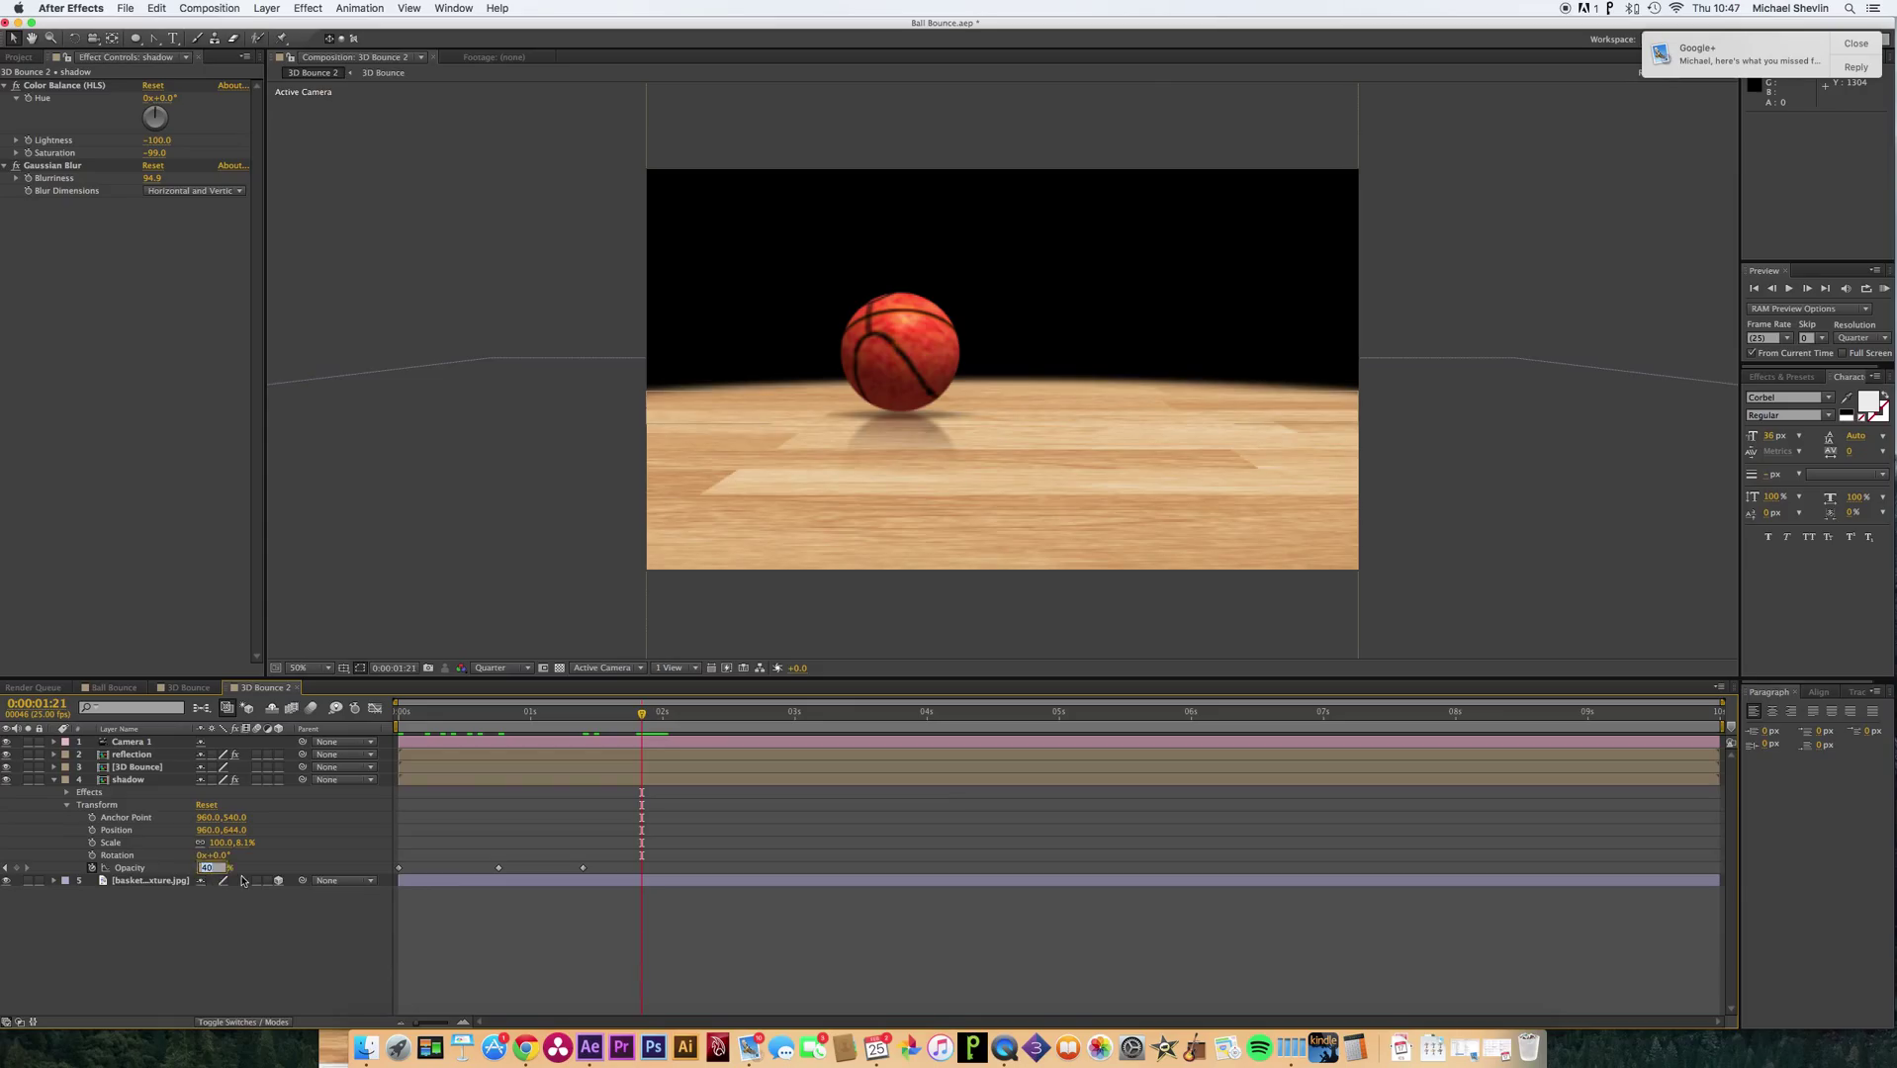
key(Return)
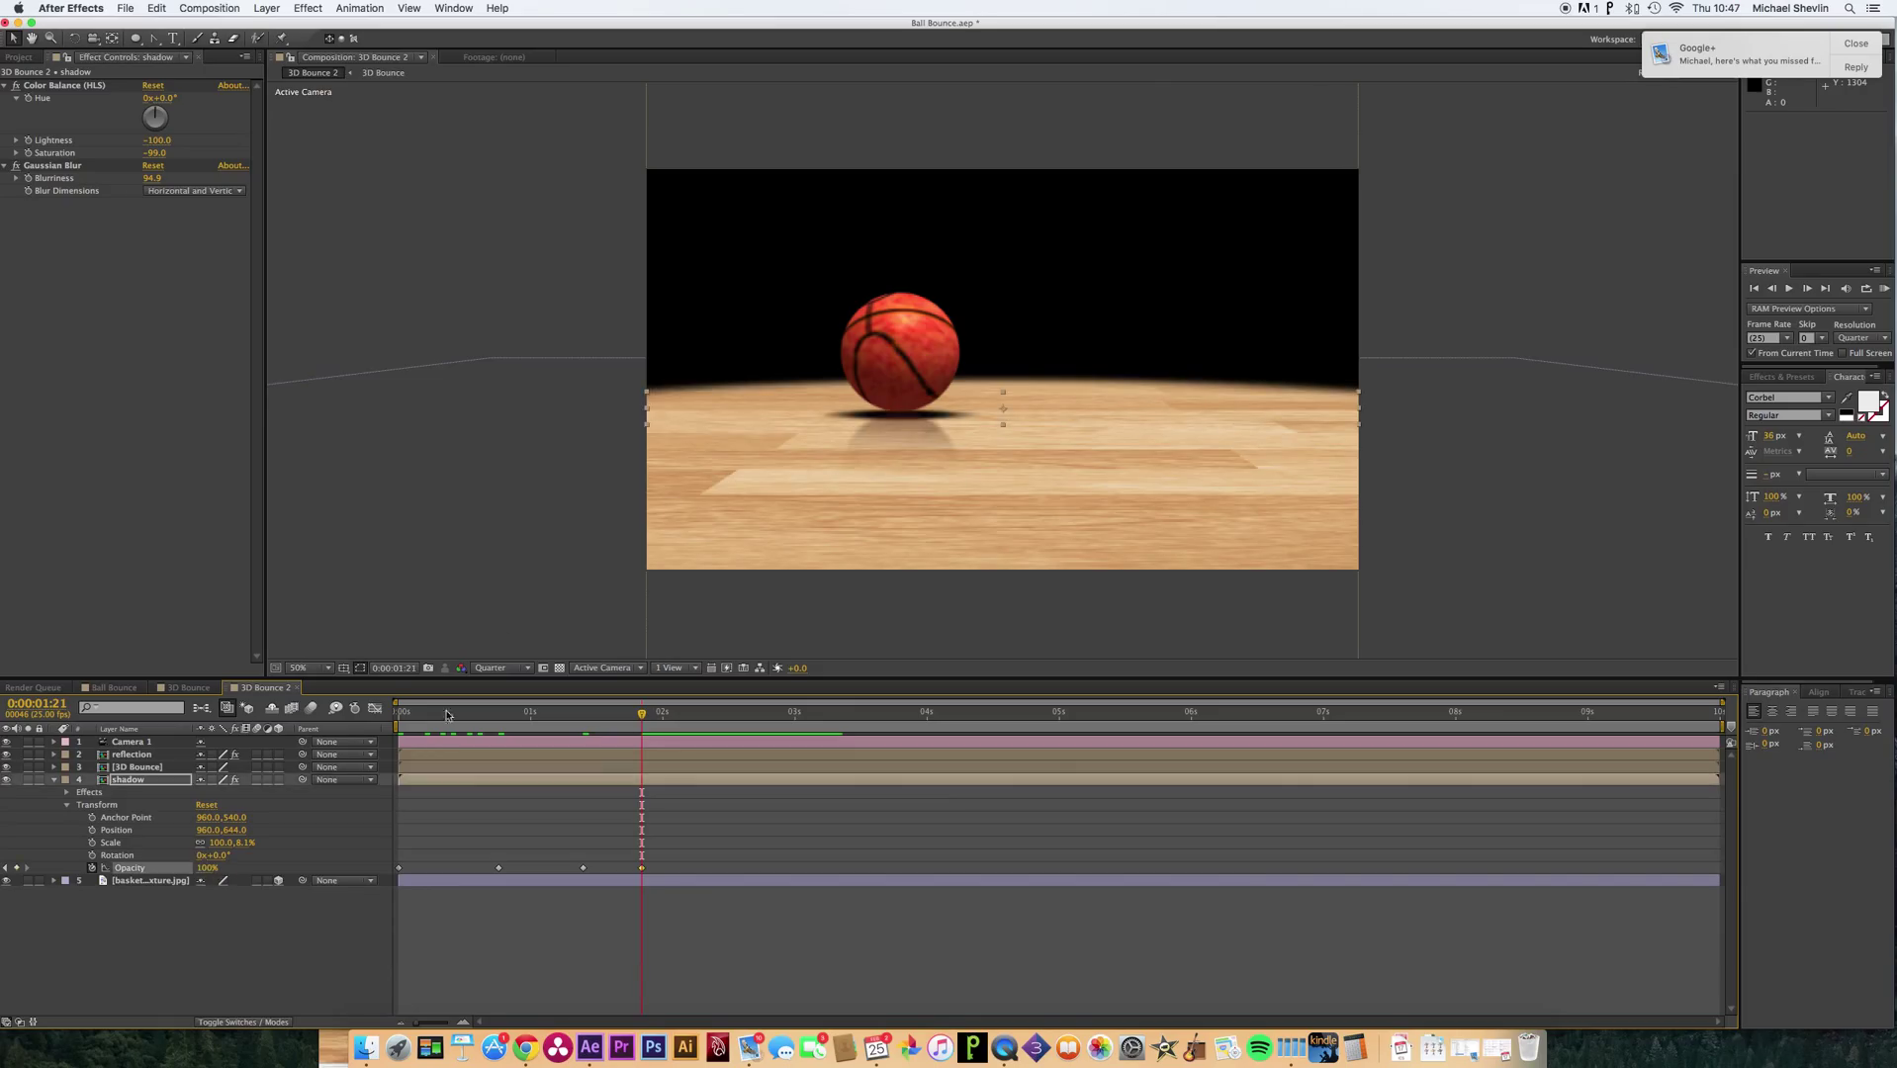
Set the shadow's Opacity to 60% at the peak of the following bounce and to 100% at 0:00:02:15.
drag(648, 716, 684, 716)
click(216, 861)
text(60)
key(Return)
drag(688, 720, 747, 715)
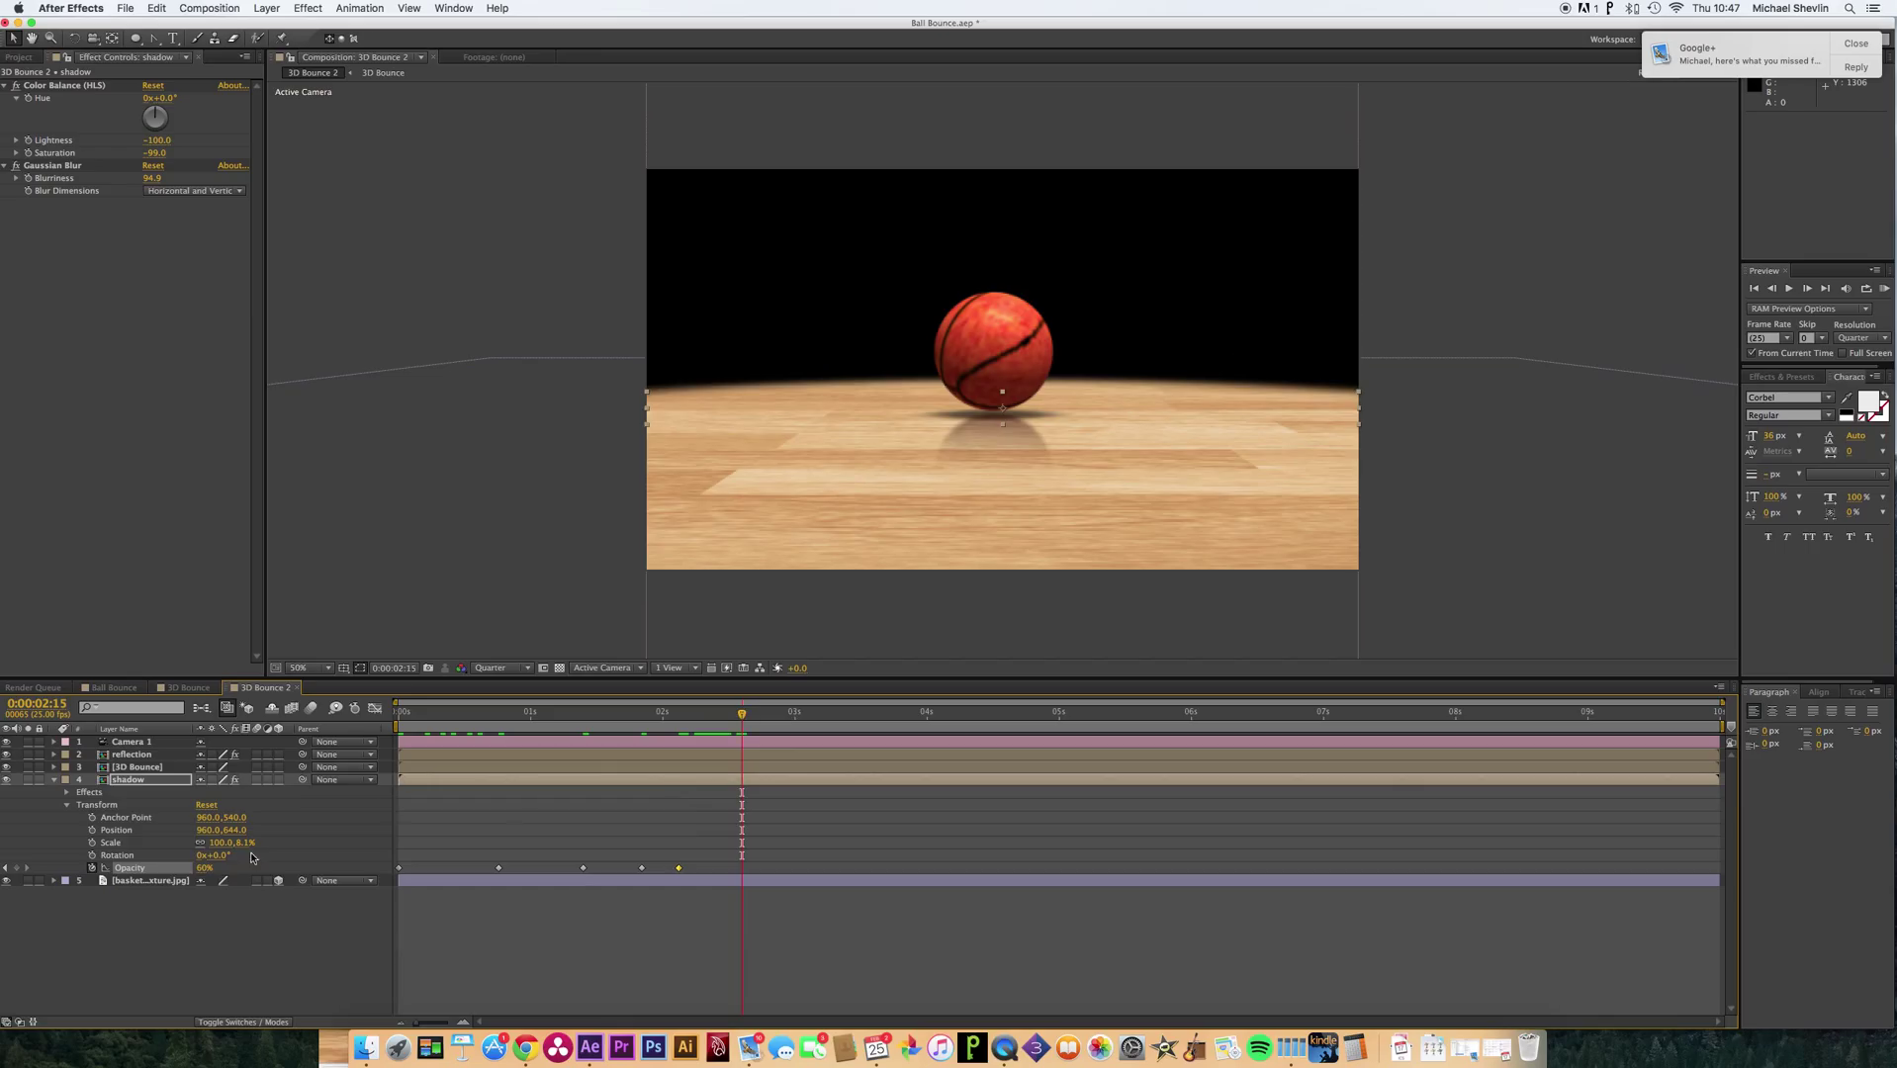
click(204, 868)
key(Return)
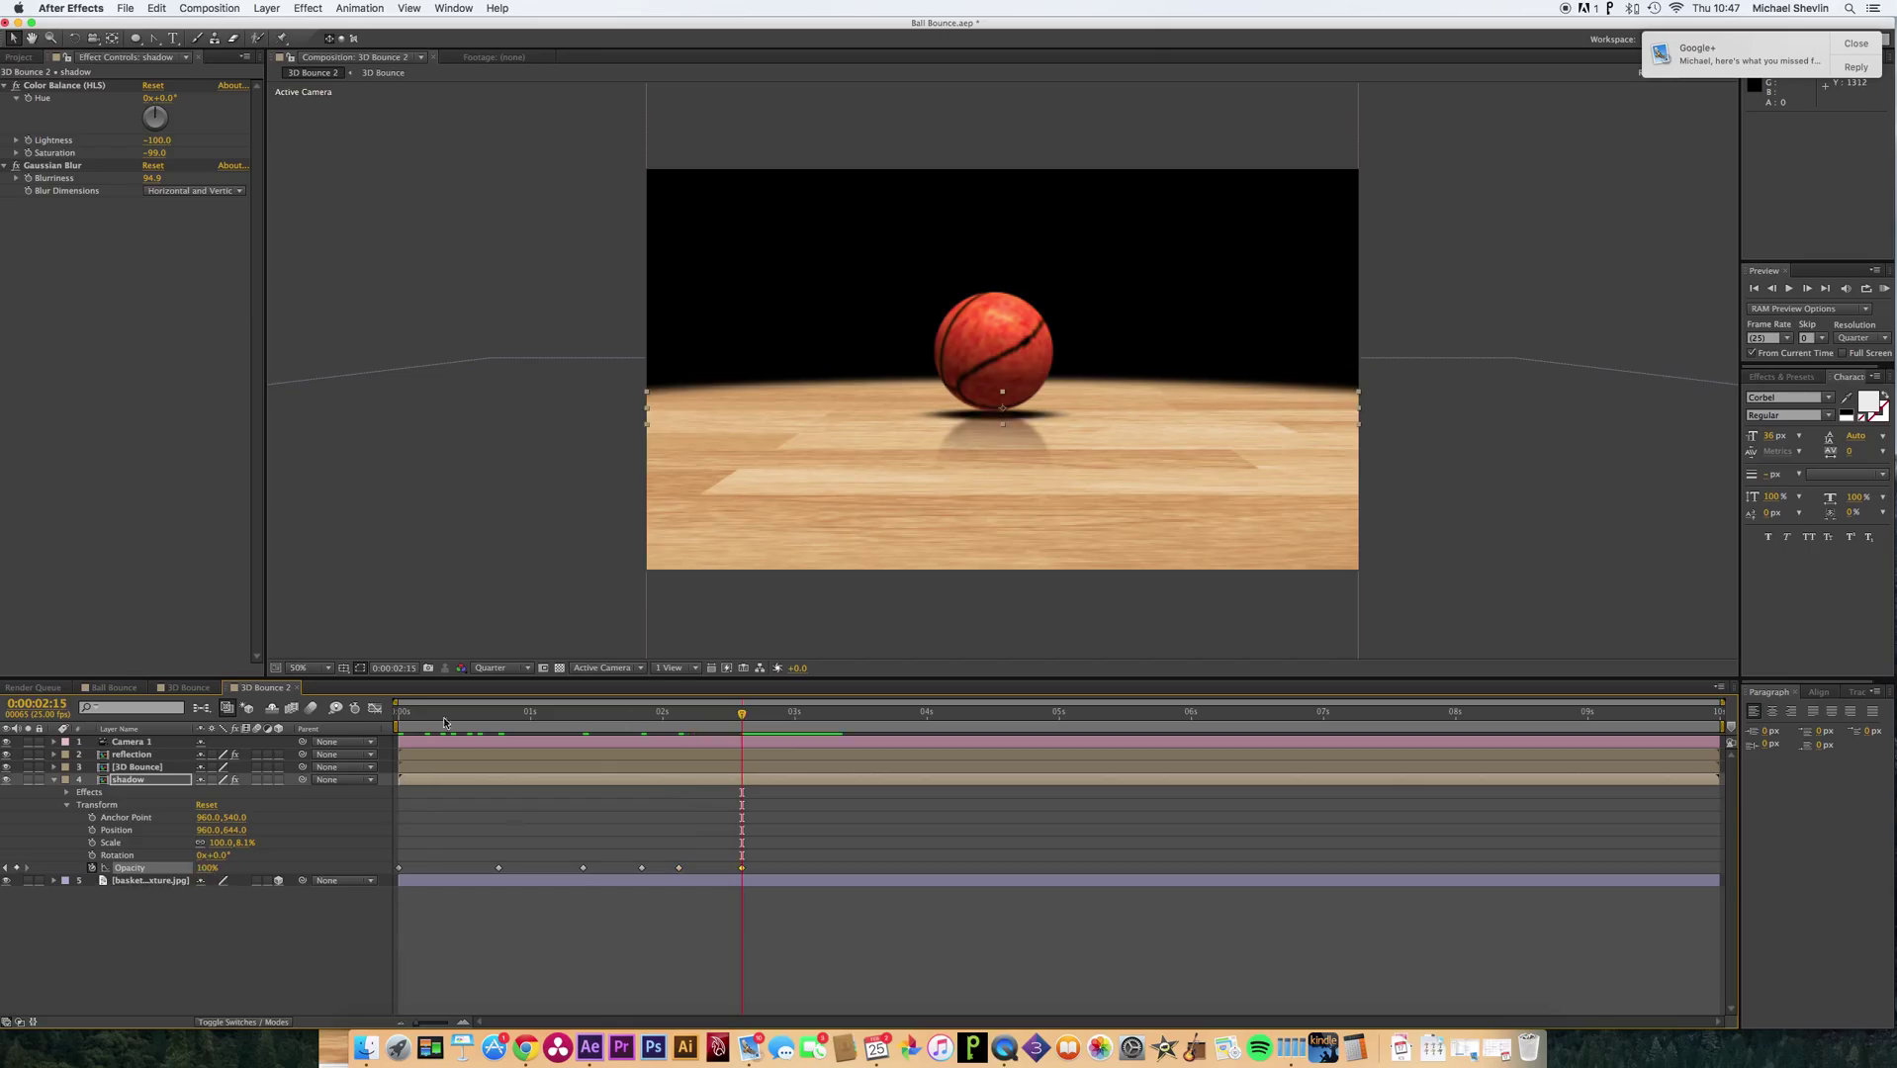
Play a RAM preview of 3D Bounce 2 from the start to check the shadow's fading.
key(Home)
key(space)
key(space)
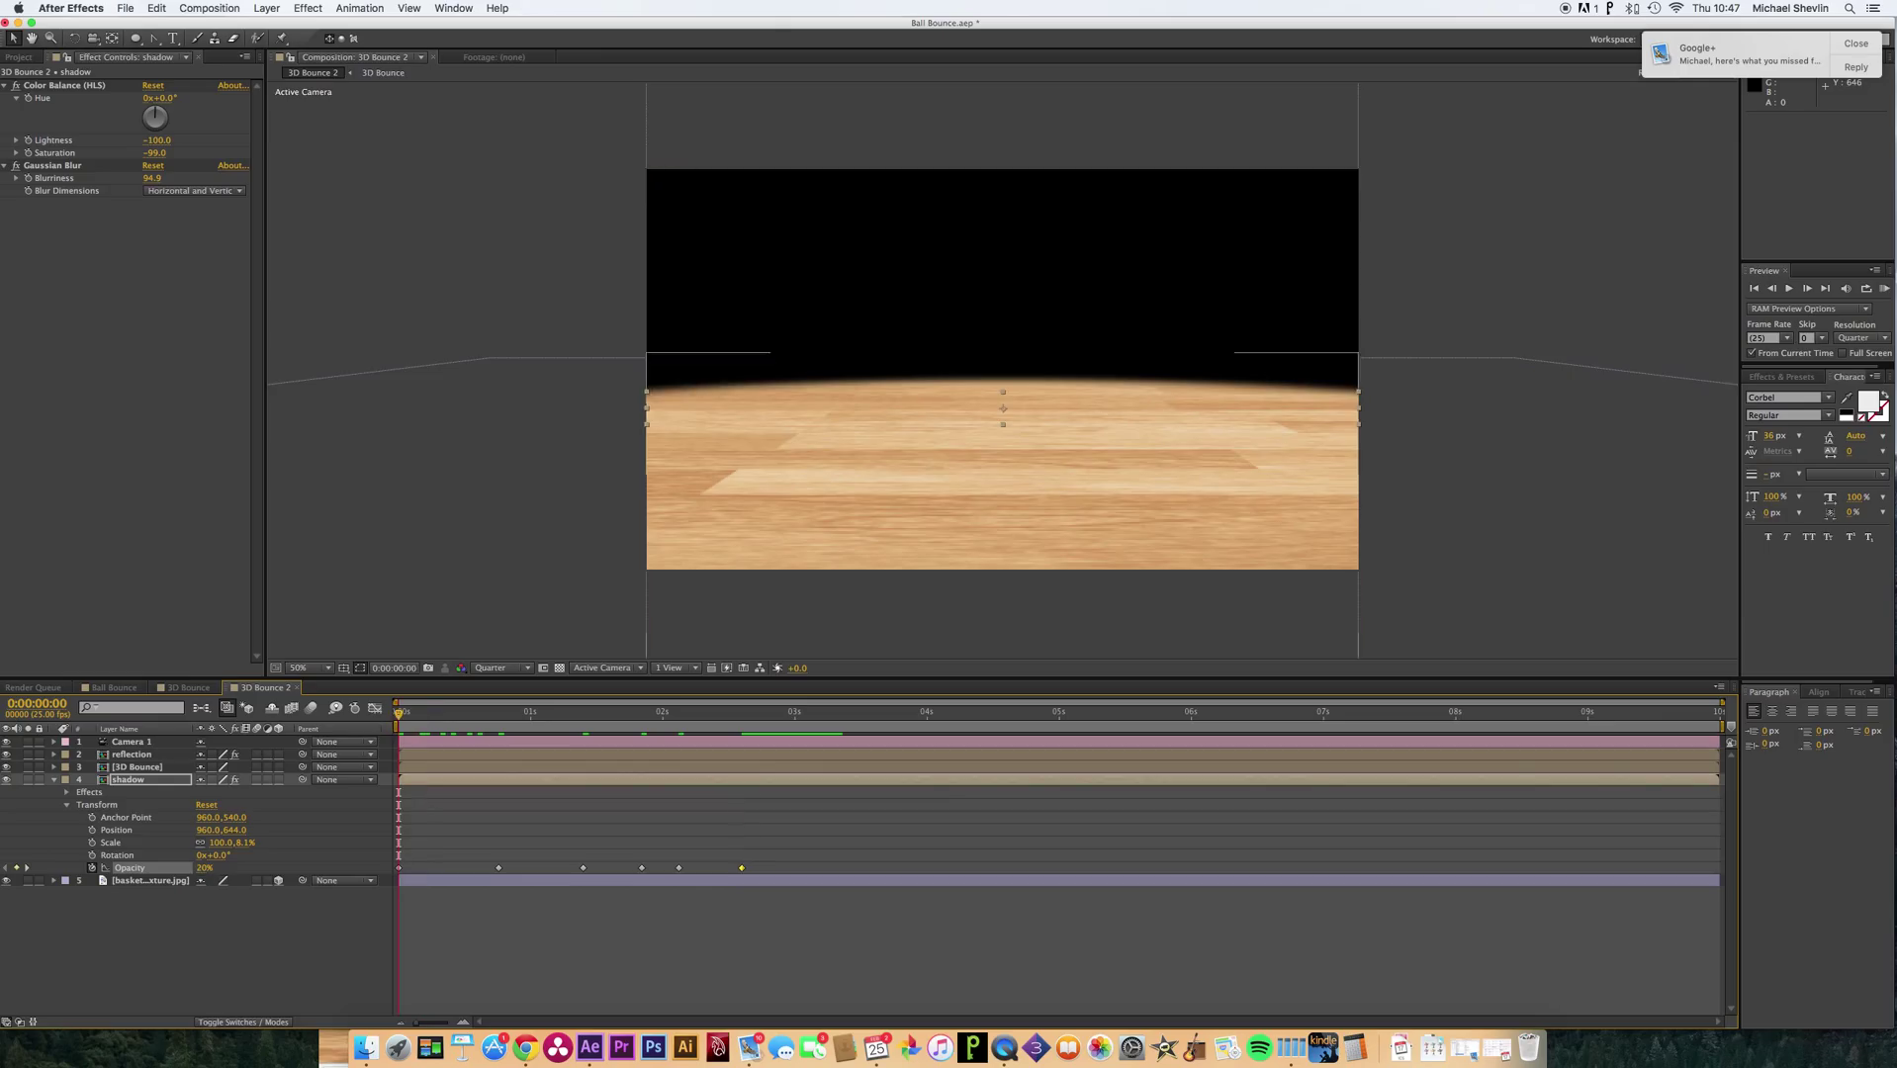
click(1882, 289)
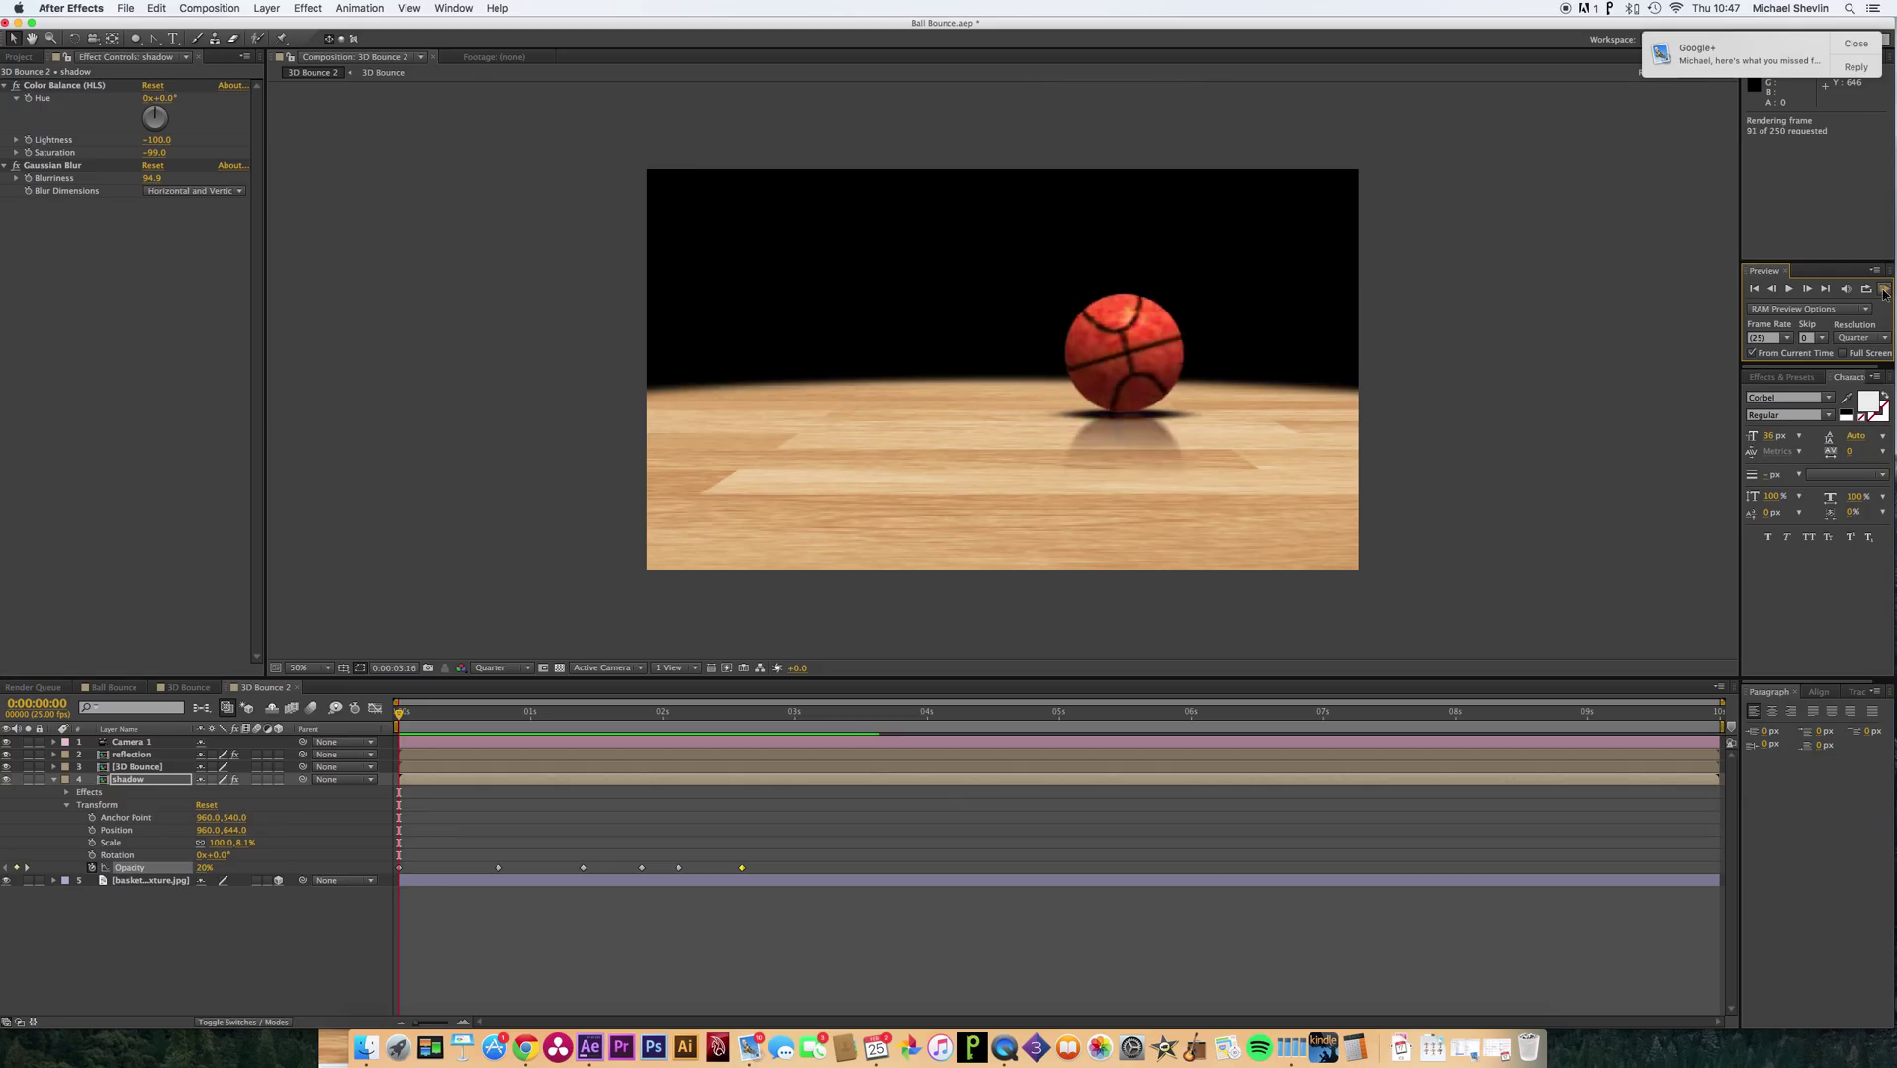
click(1884, 292)
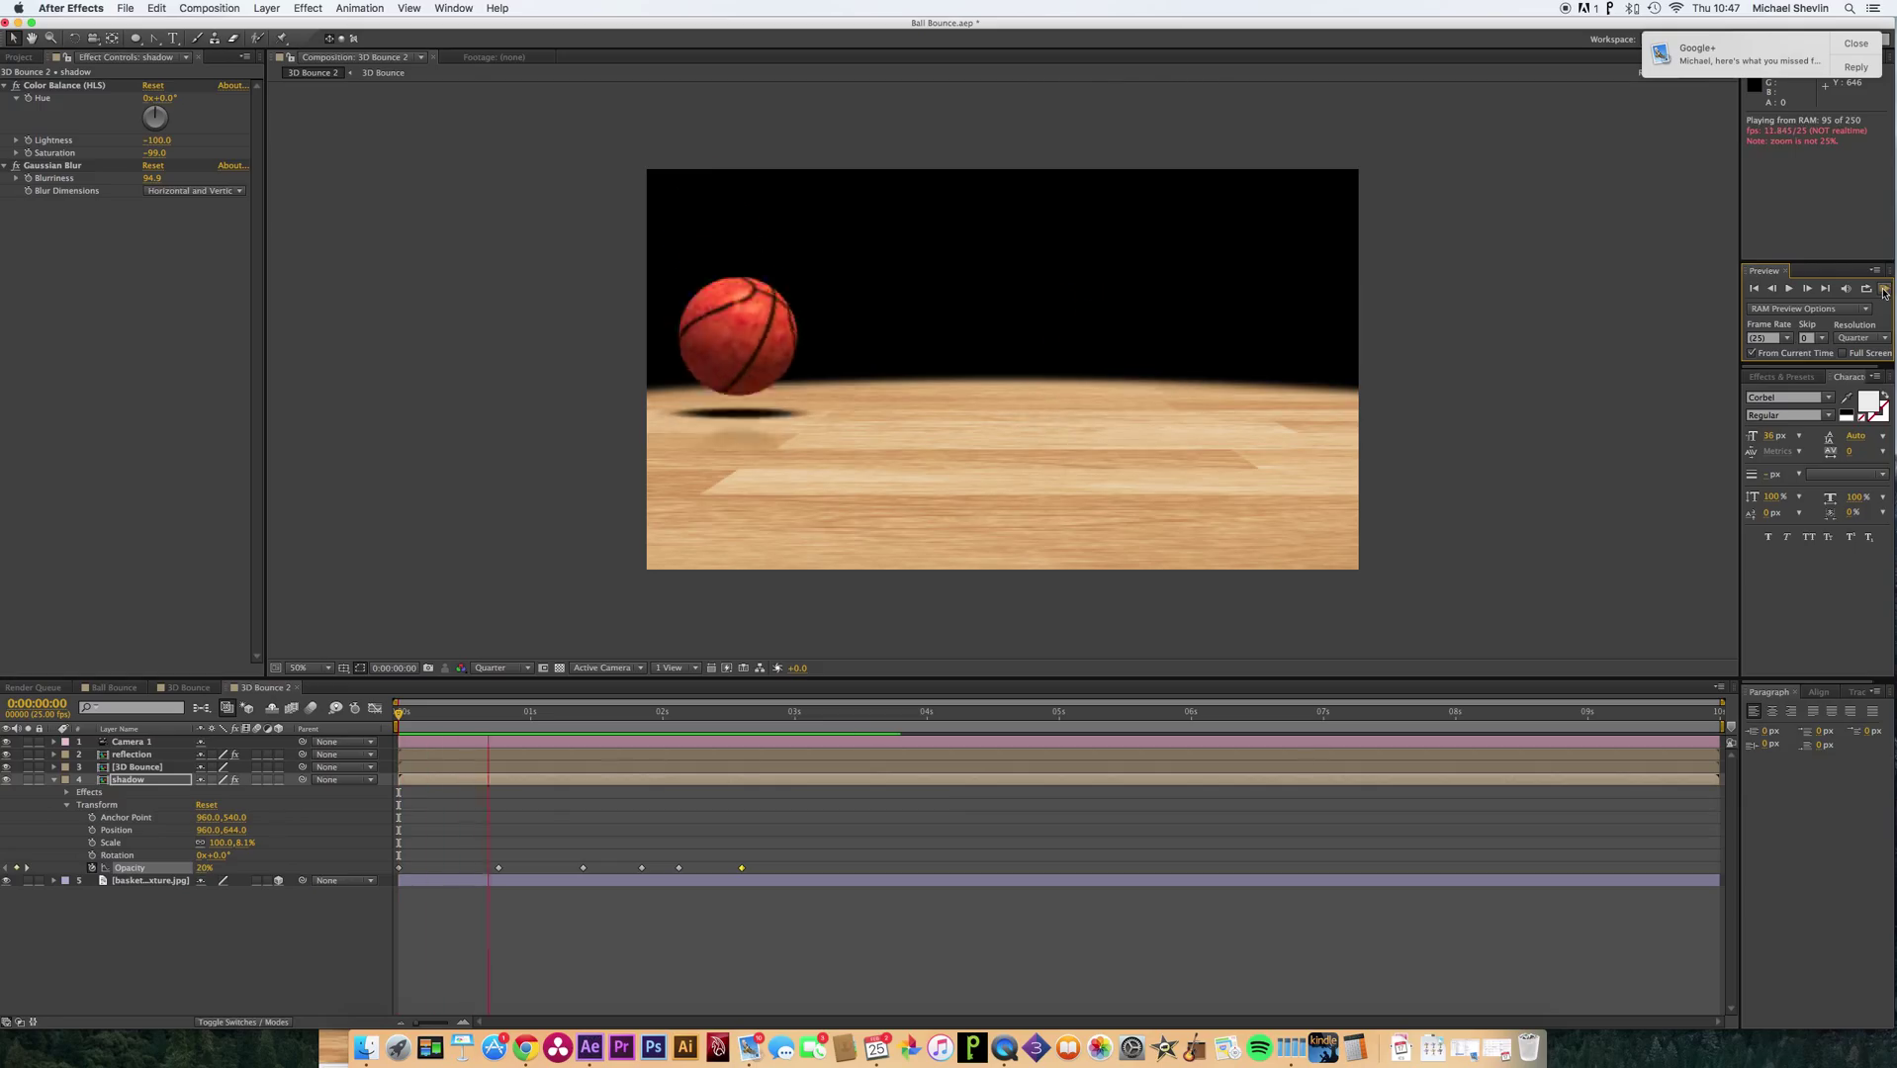
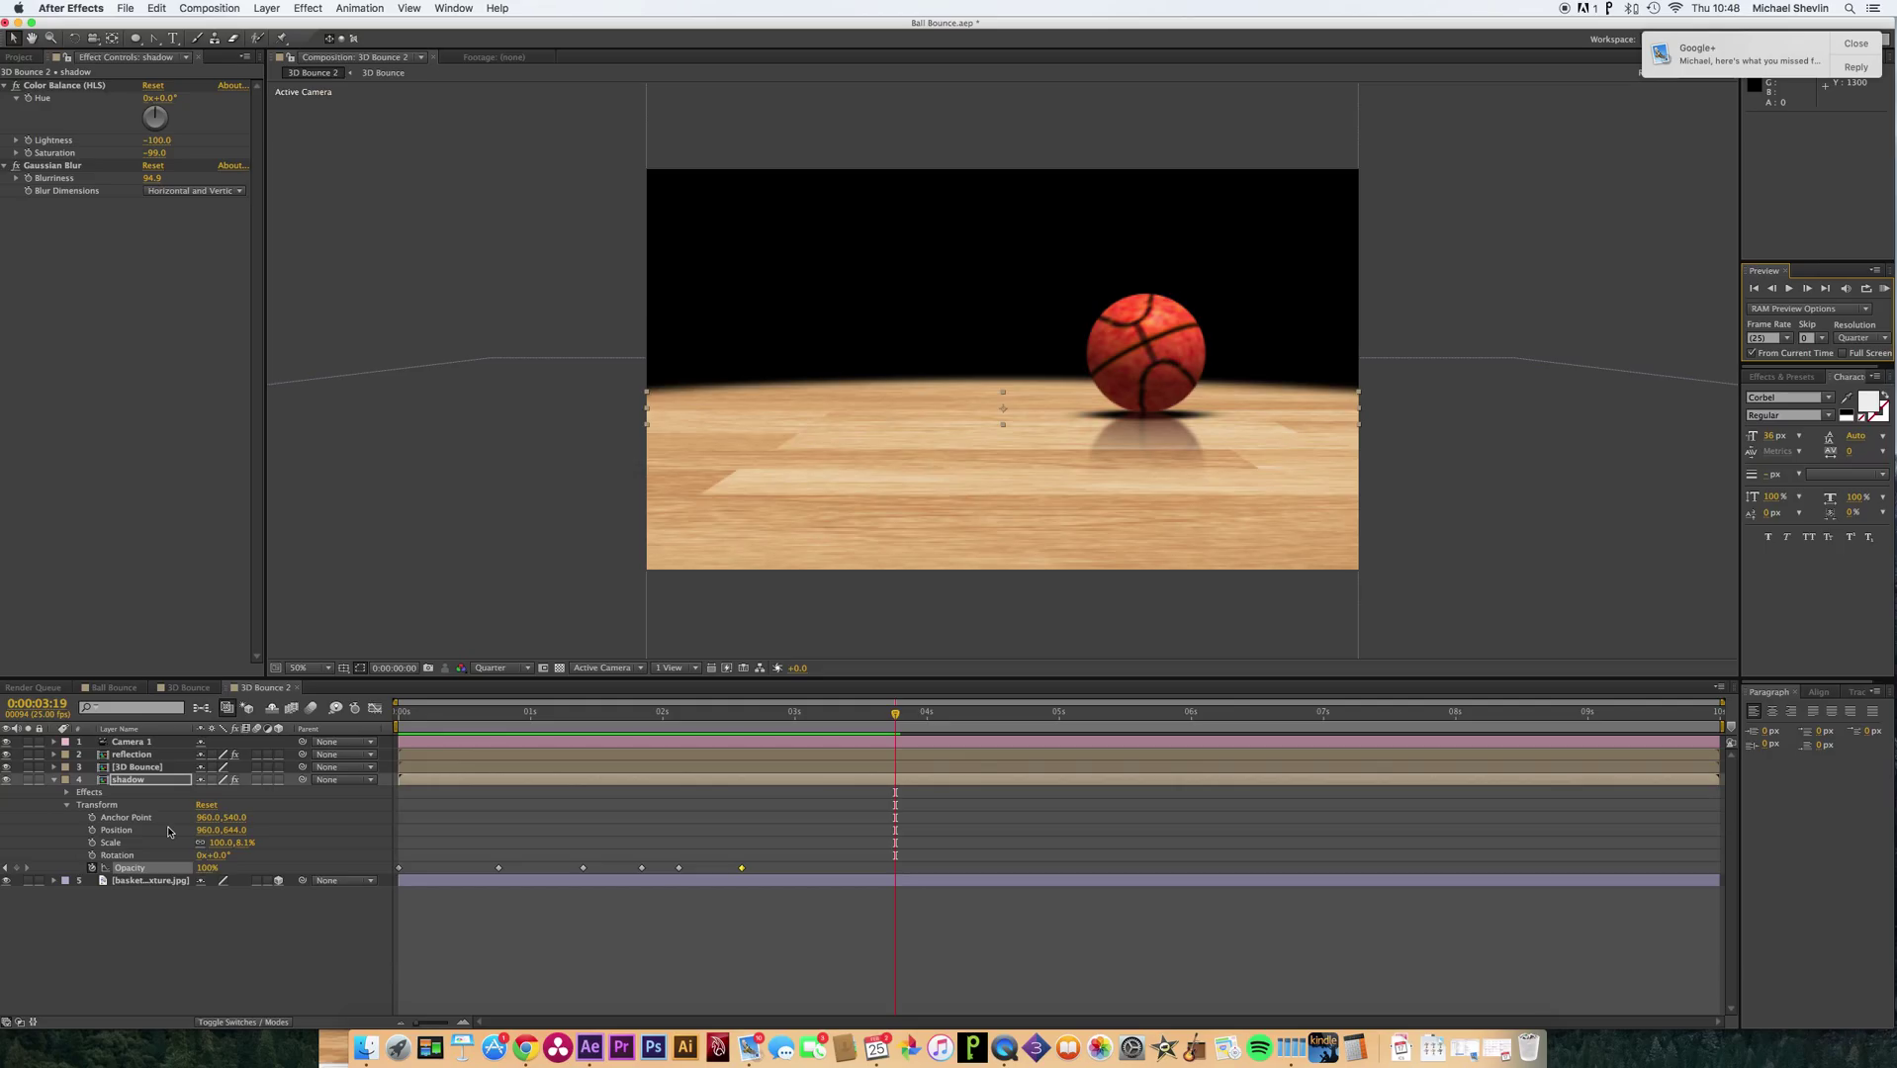
click(55, 782)
click(54, 781)
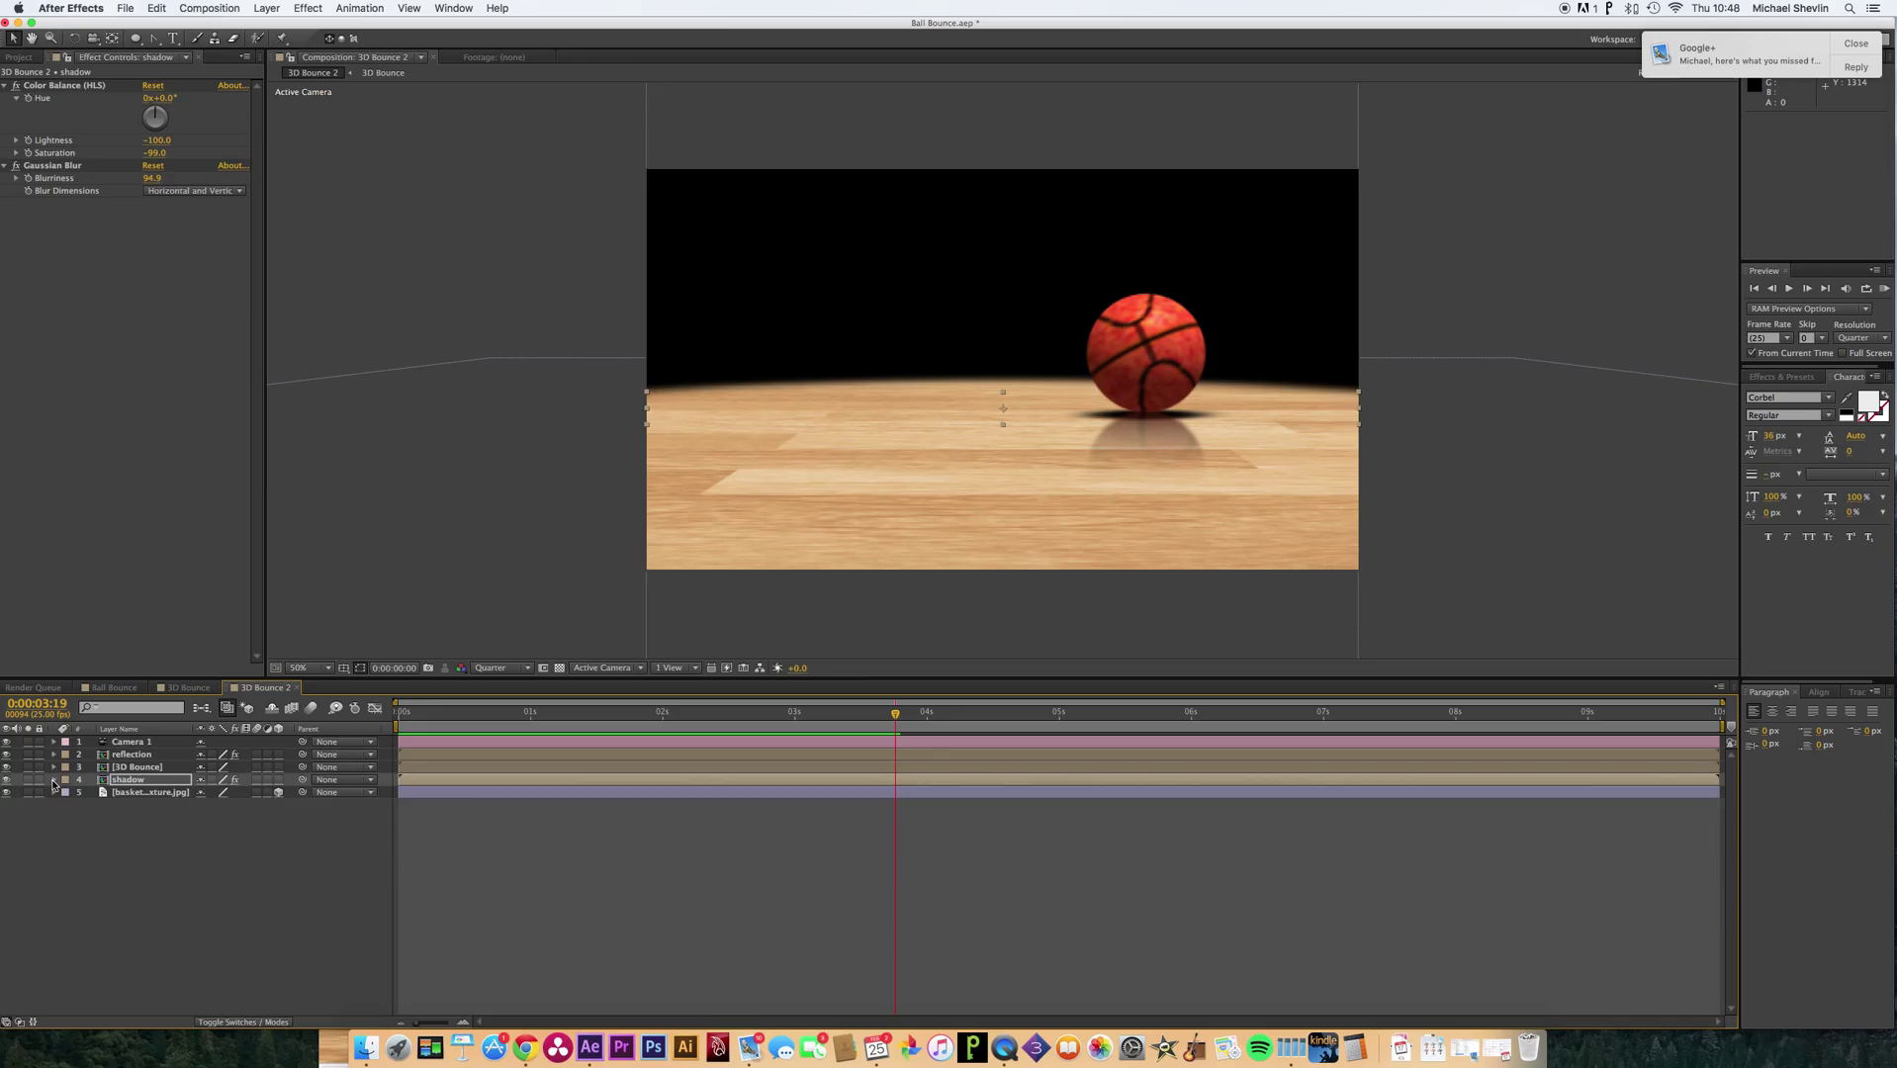
click(54, 780)
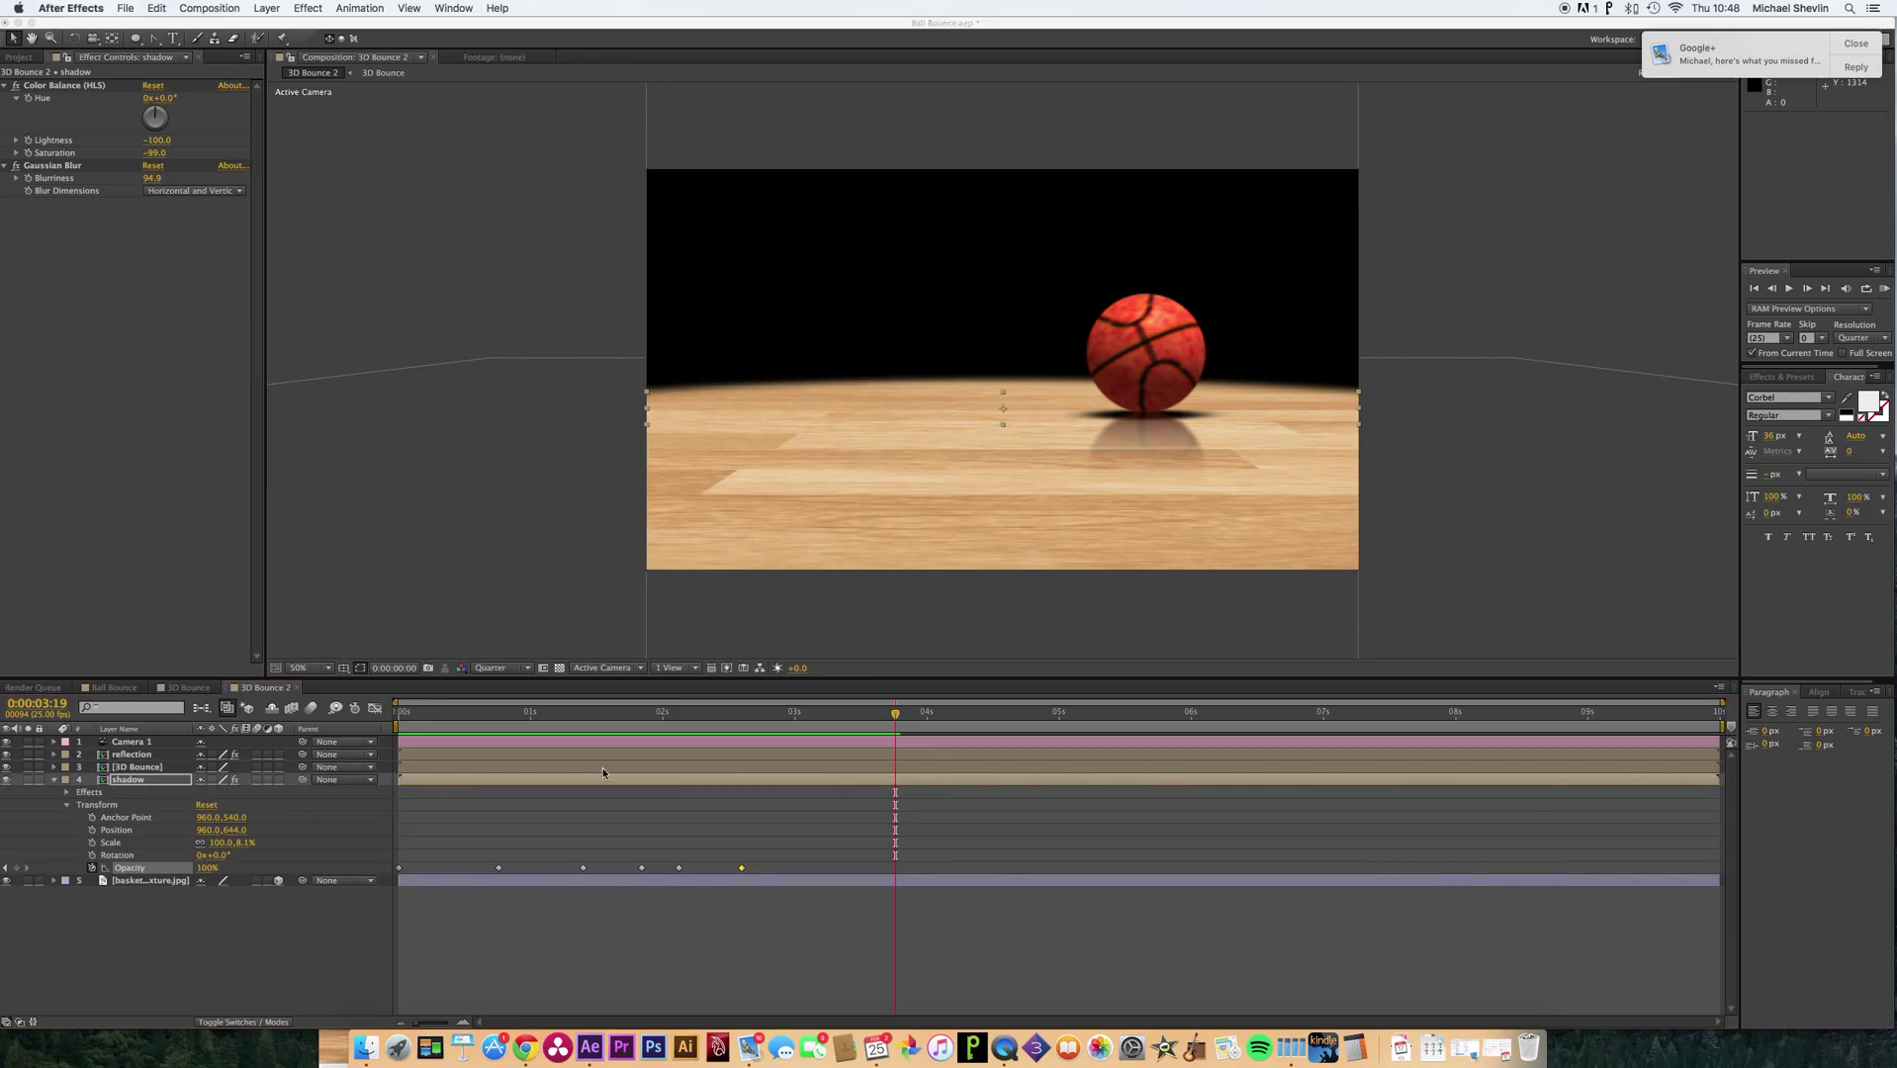
Switch to Chrome and run a Google image search for "graffiti wallpaper".
click(525, 1047)
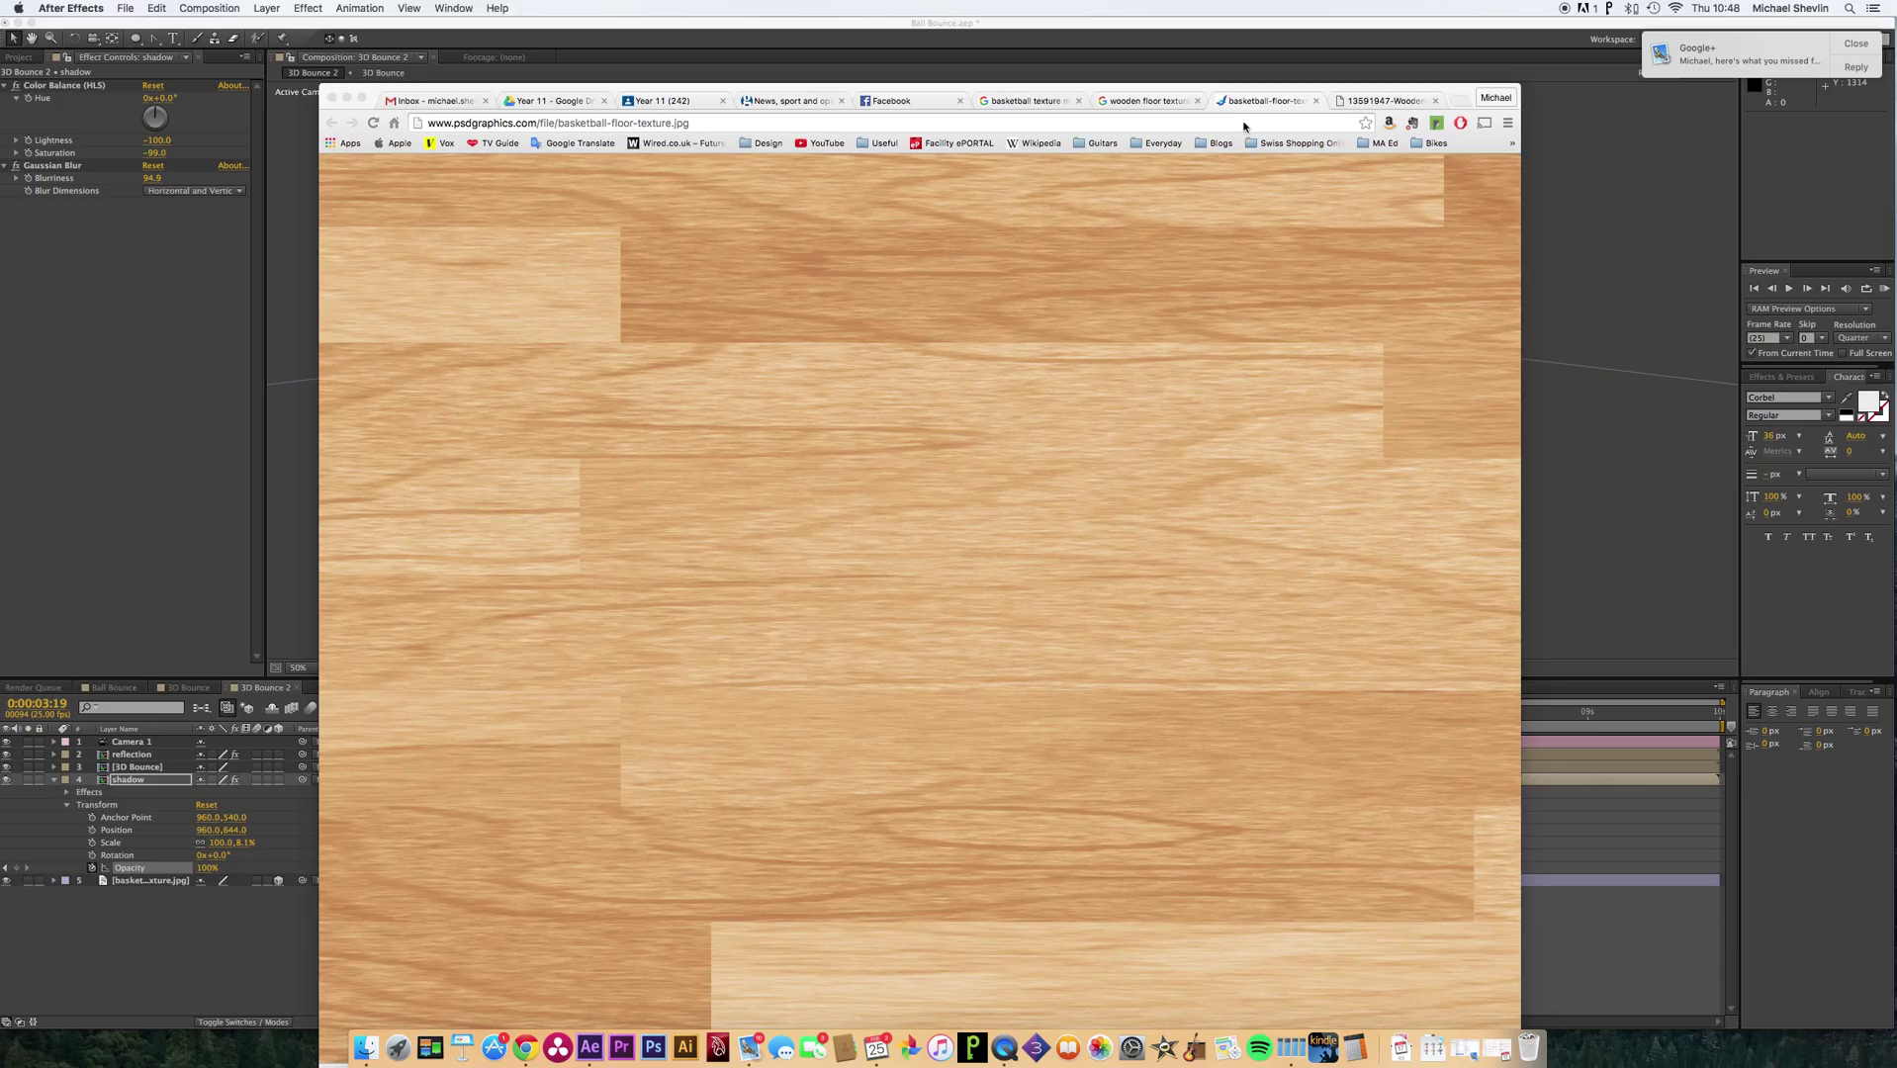
click(715, 122)
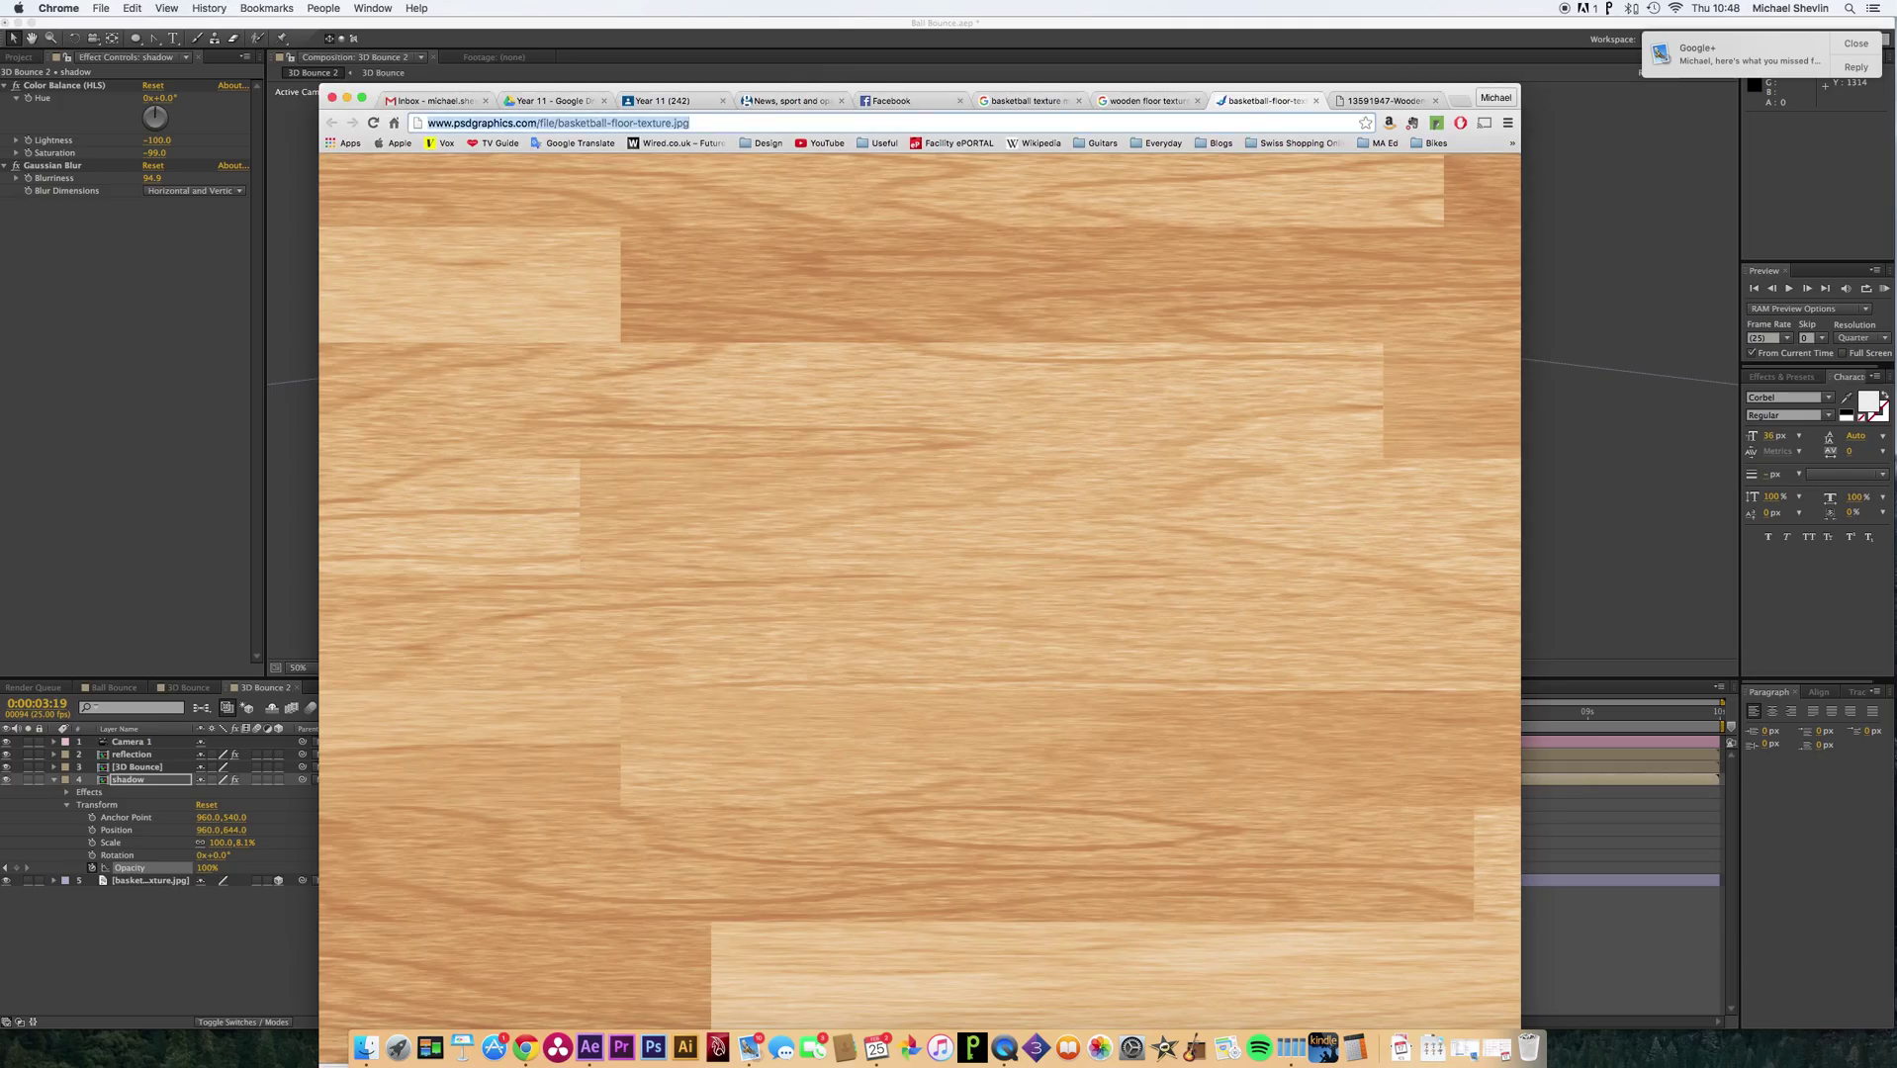
text(graffi)
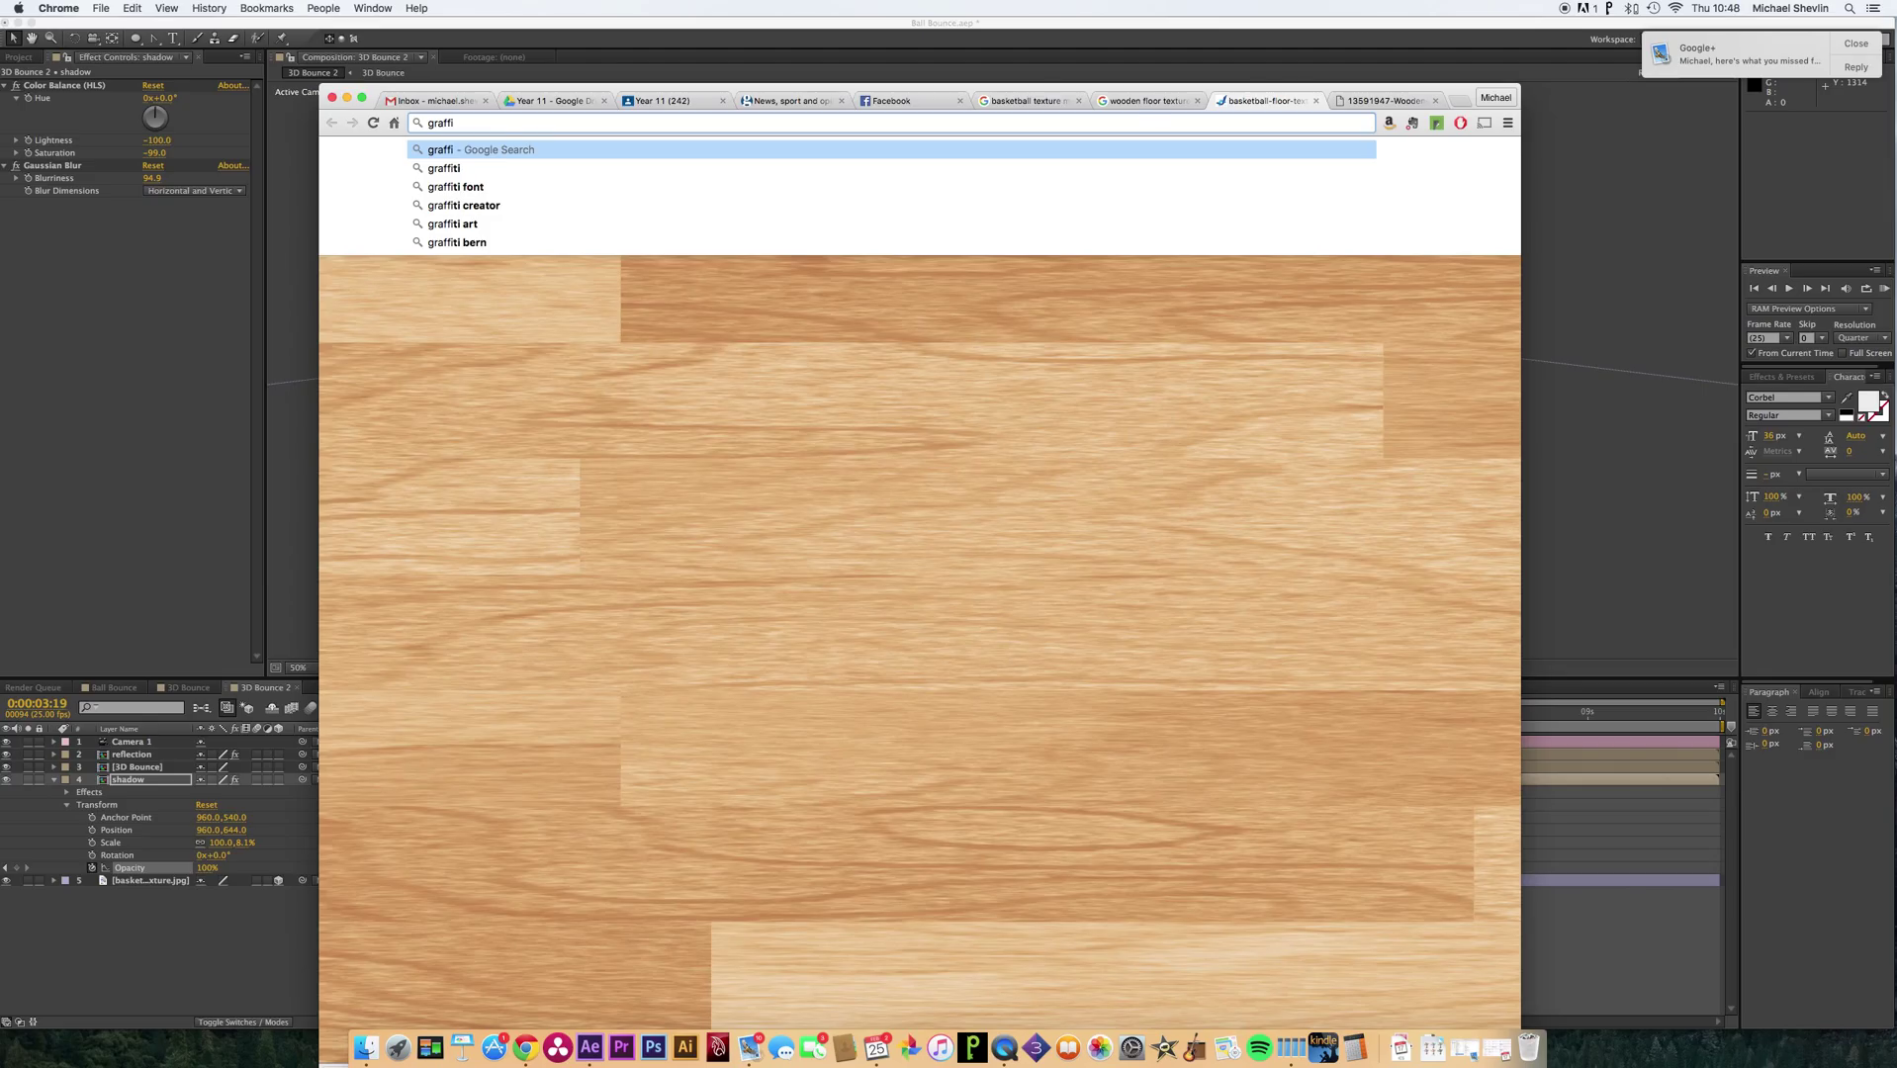
text(ti wall)
key(Return)
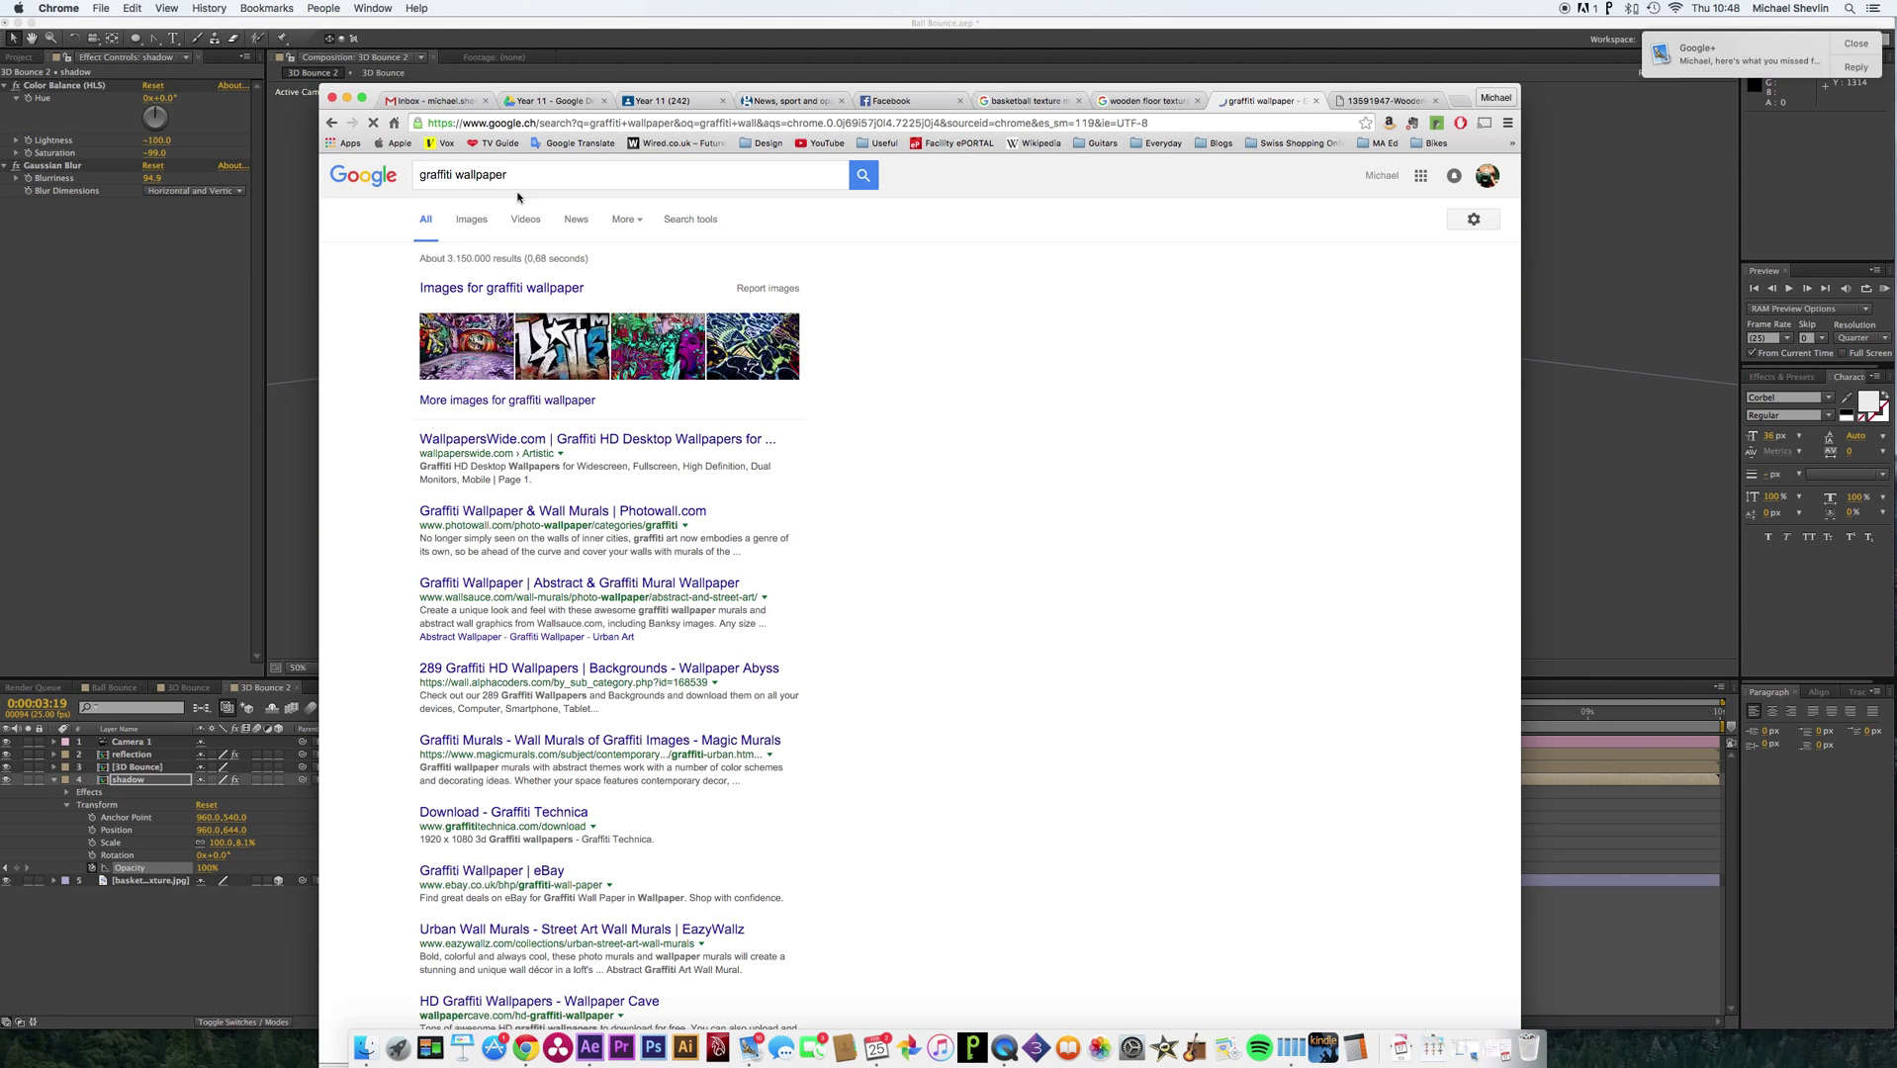
click(471, 222)
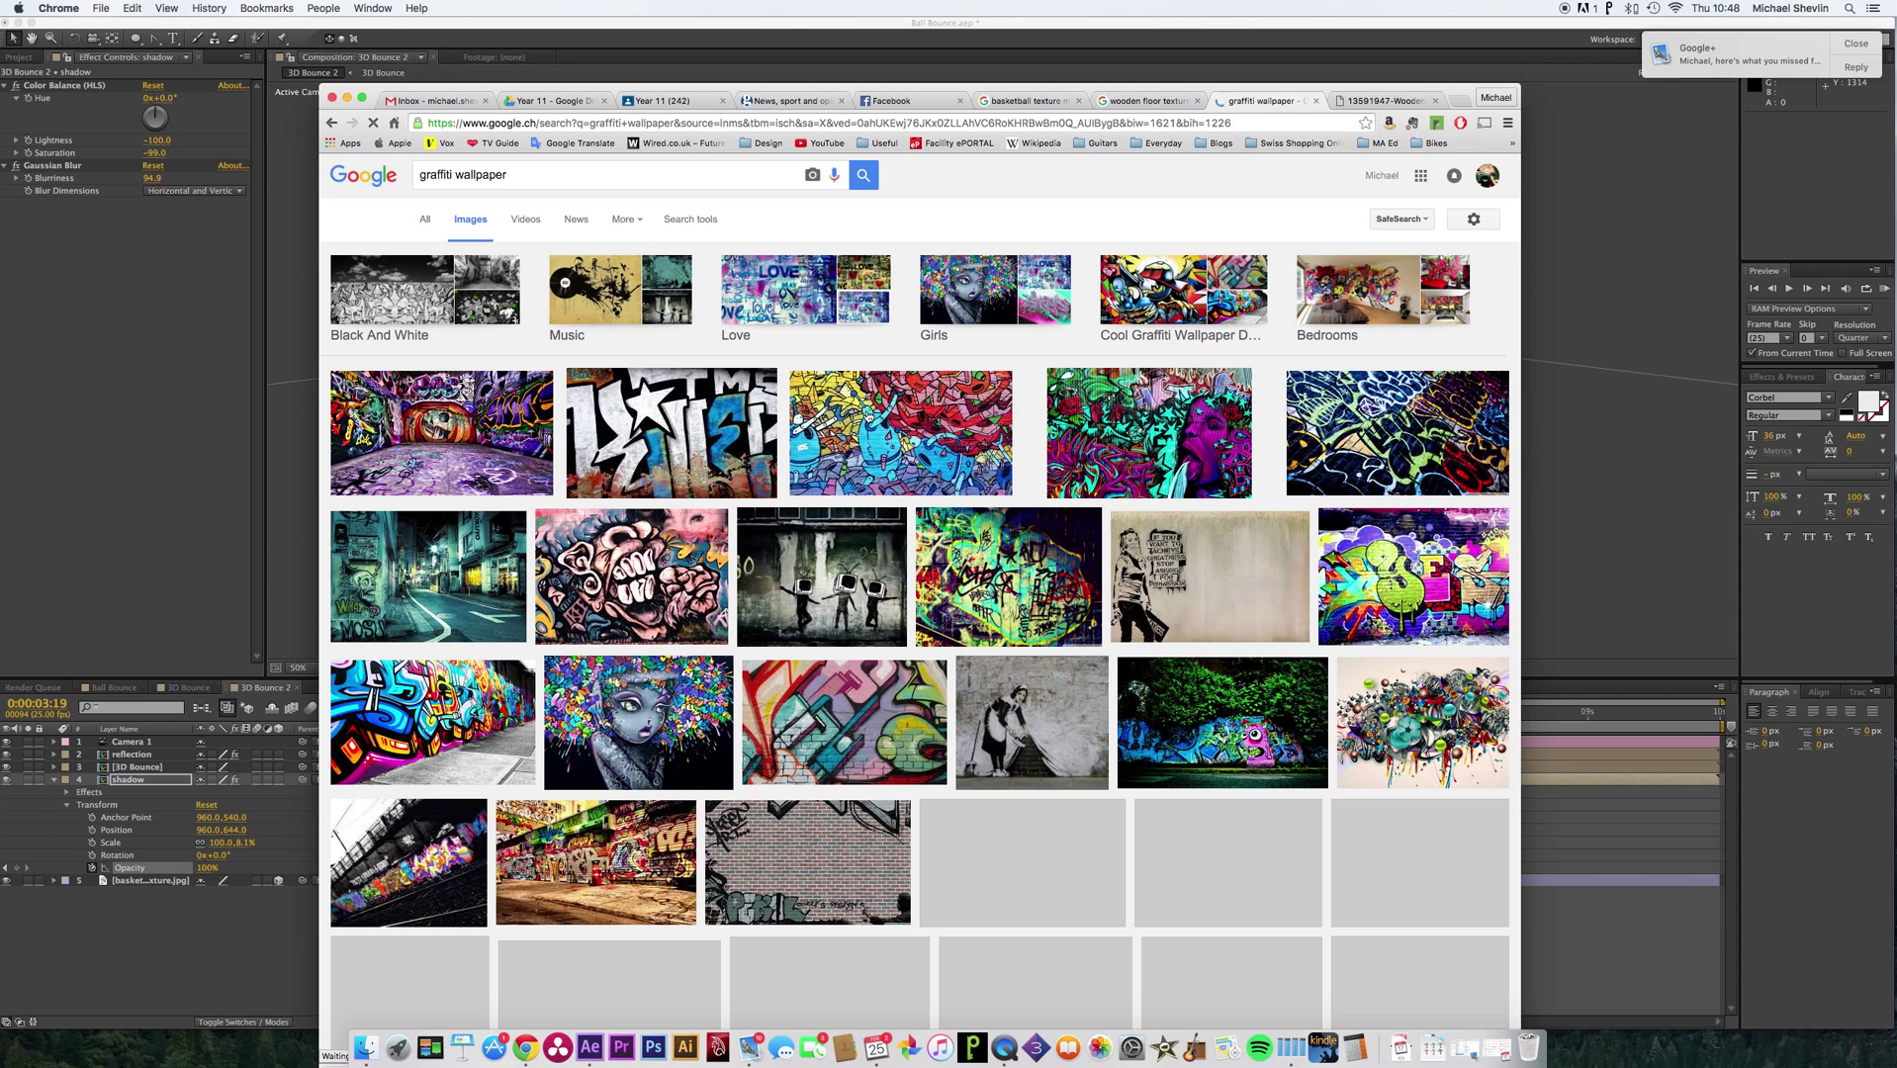
Open the white and blue graffiti wallpaper with the star at full size and save it to the Desktop.
click(938, 425)
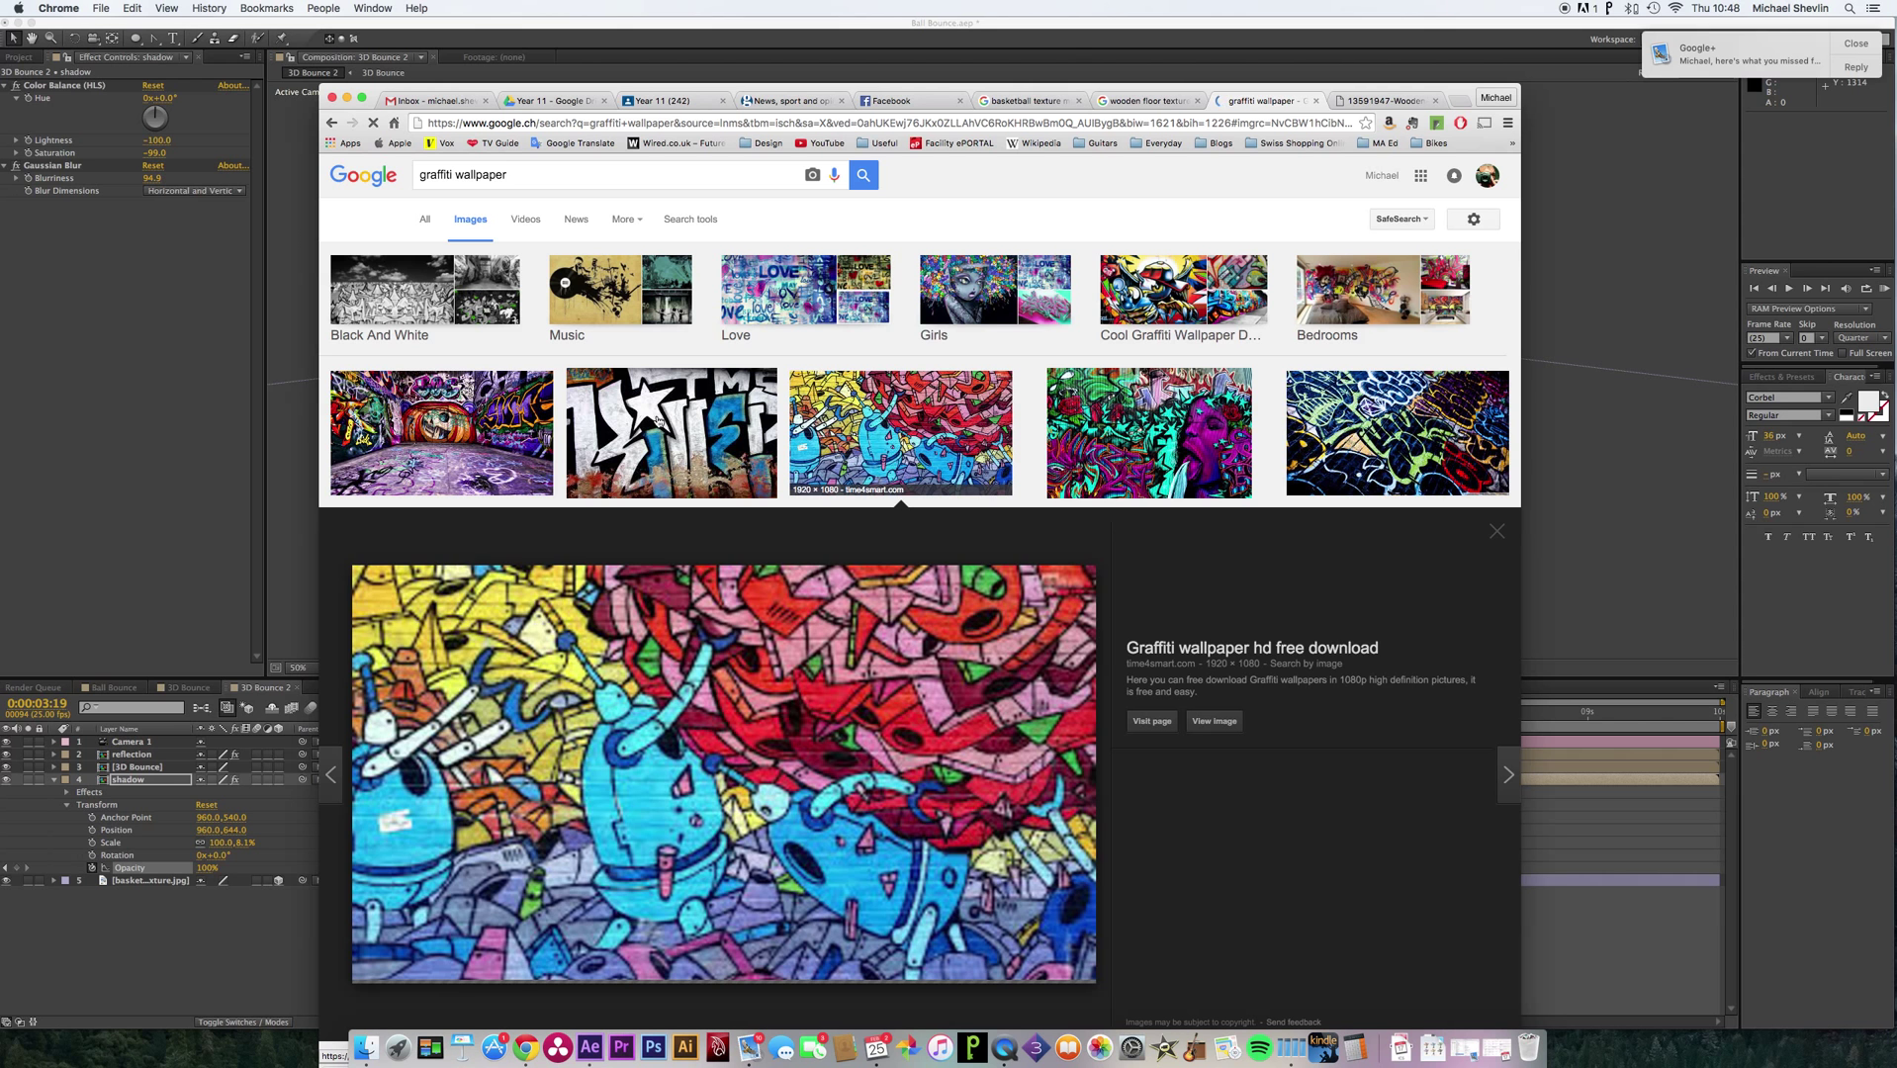
click(658, 421)
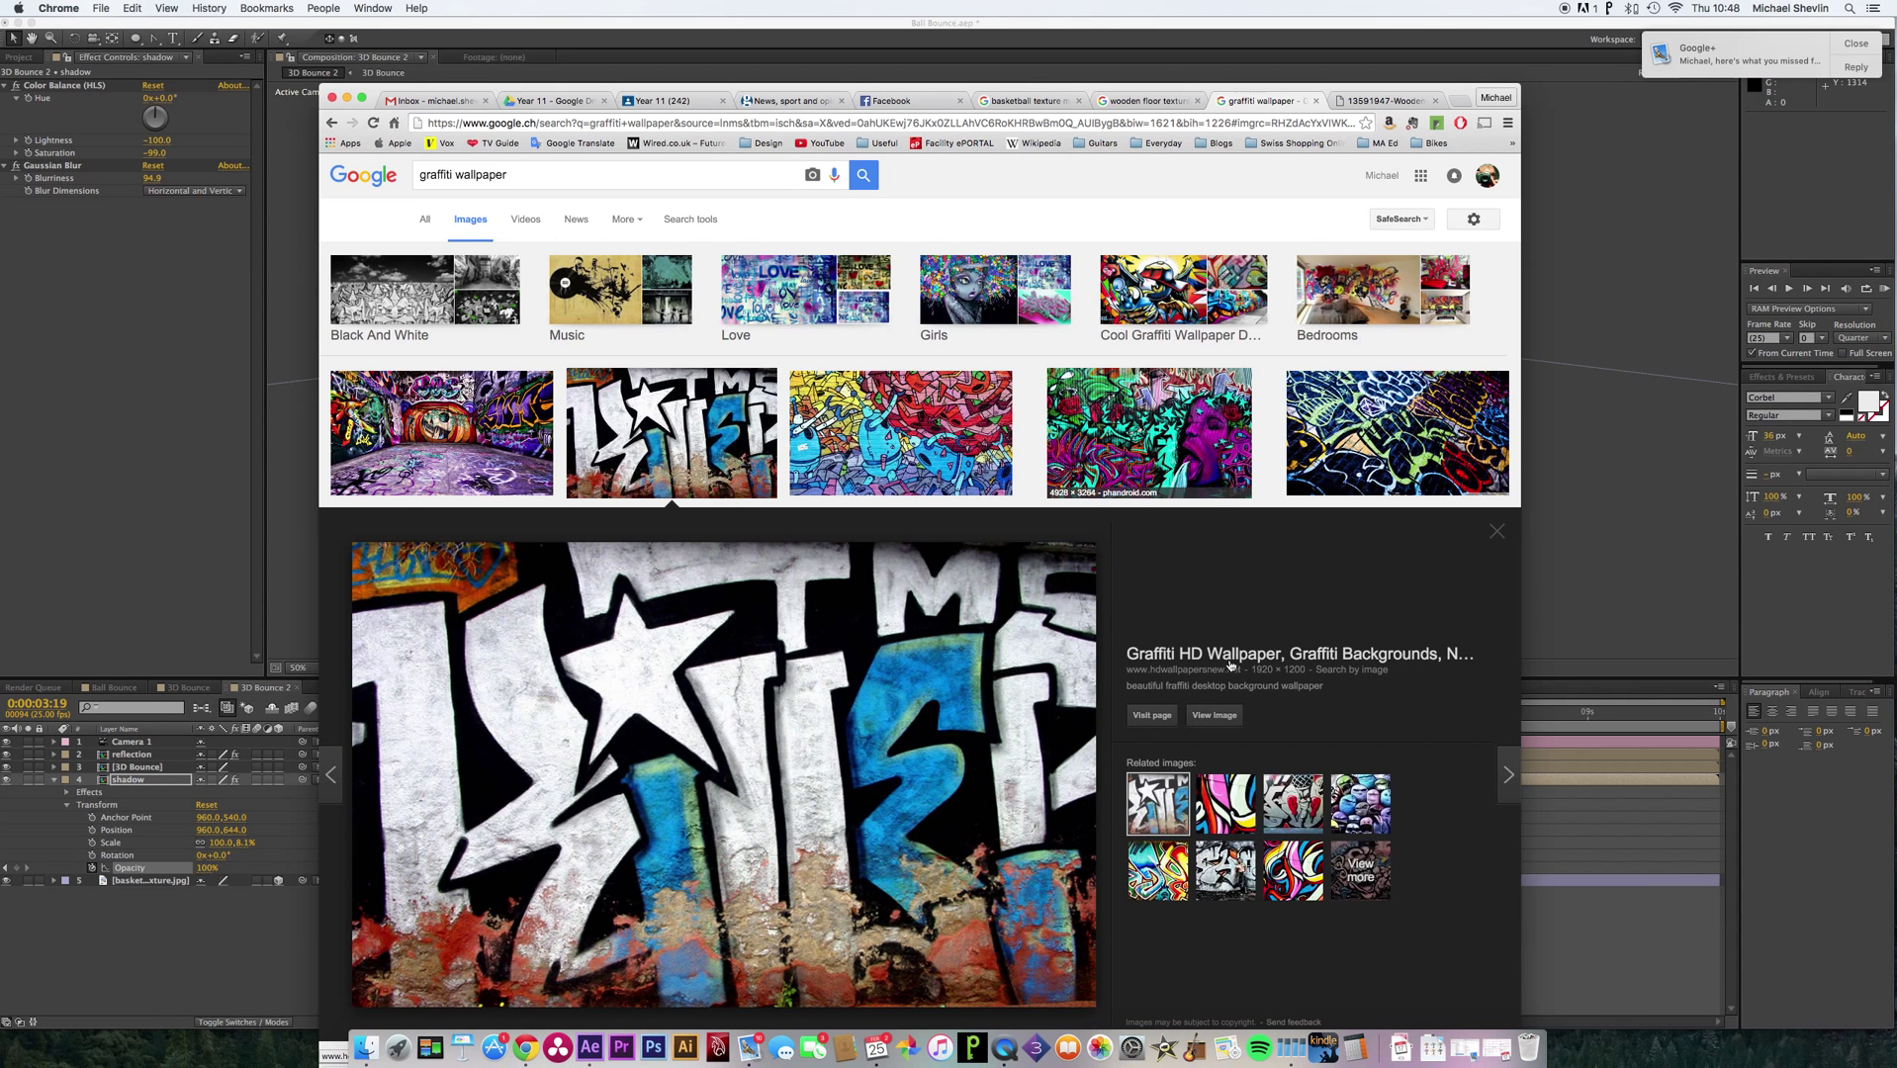
click(1225, 710)
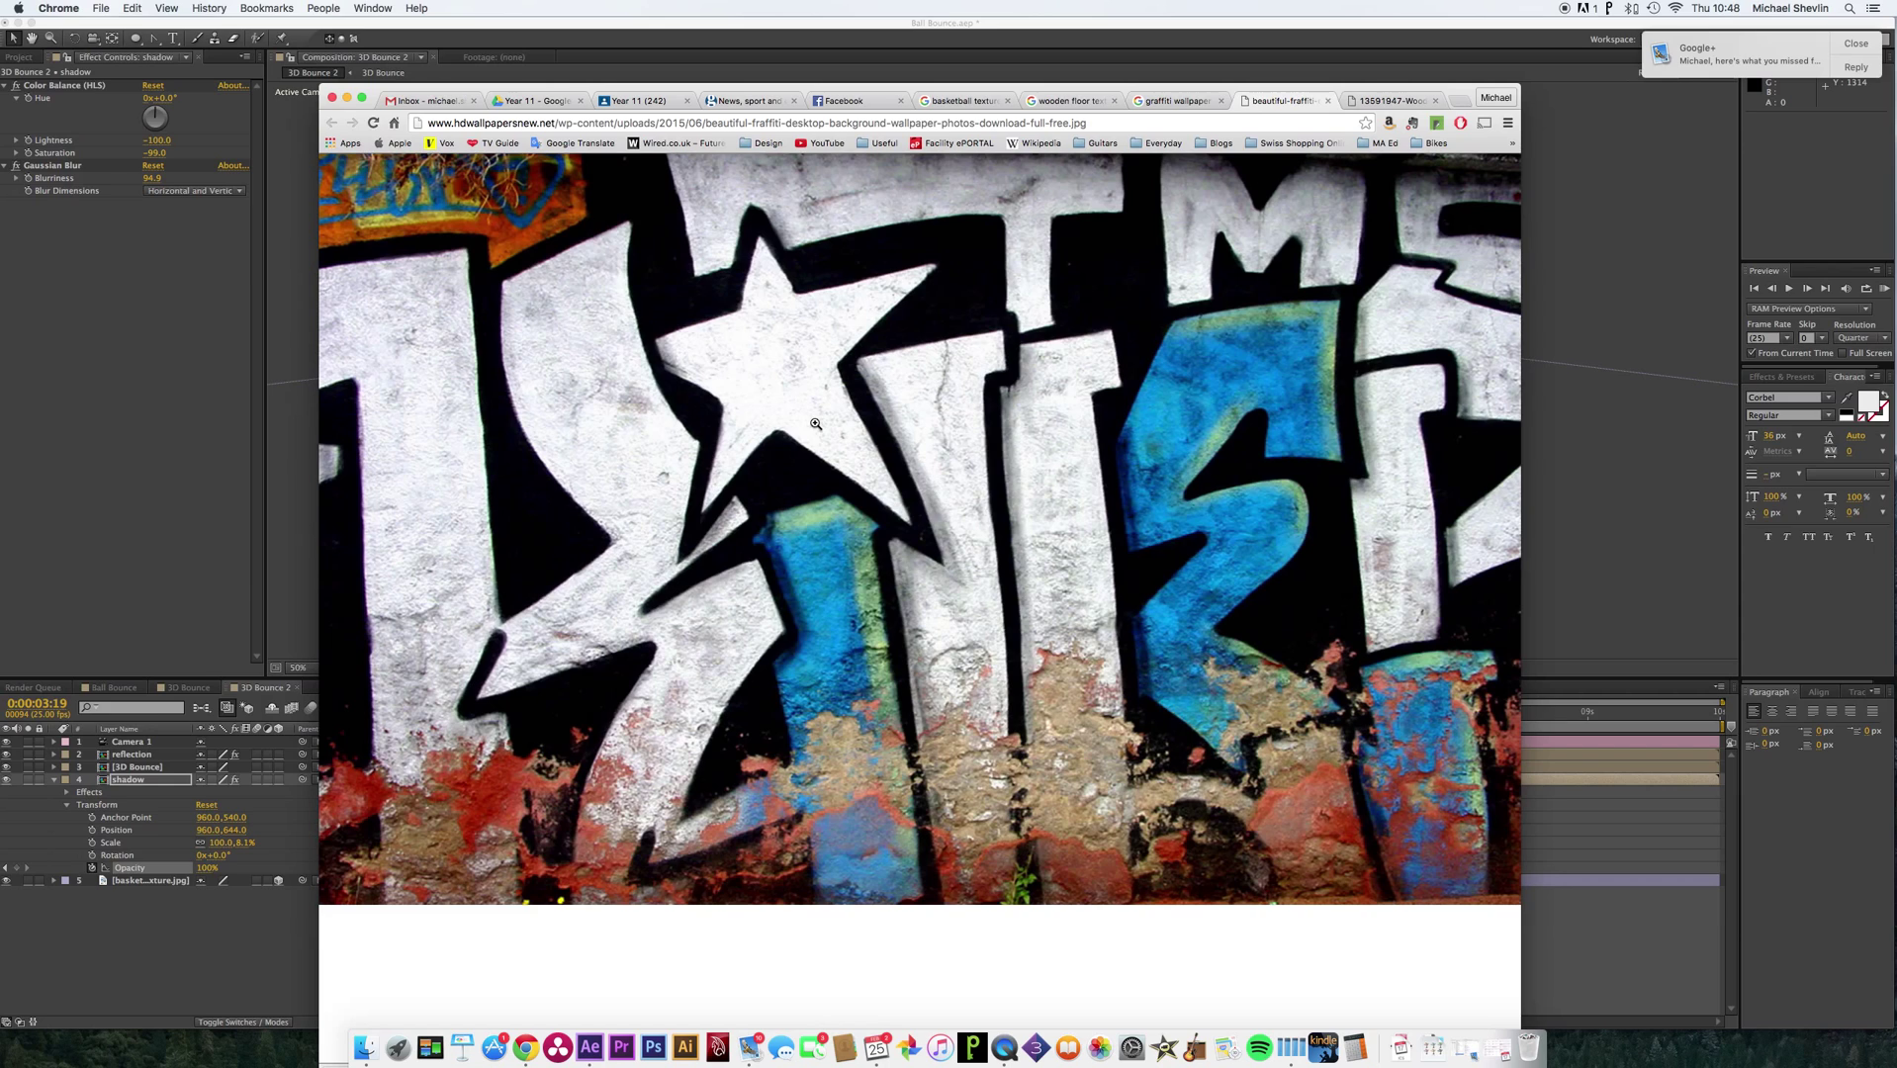
right_click(815, 420)
click(867, 455)
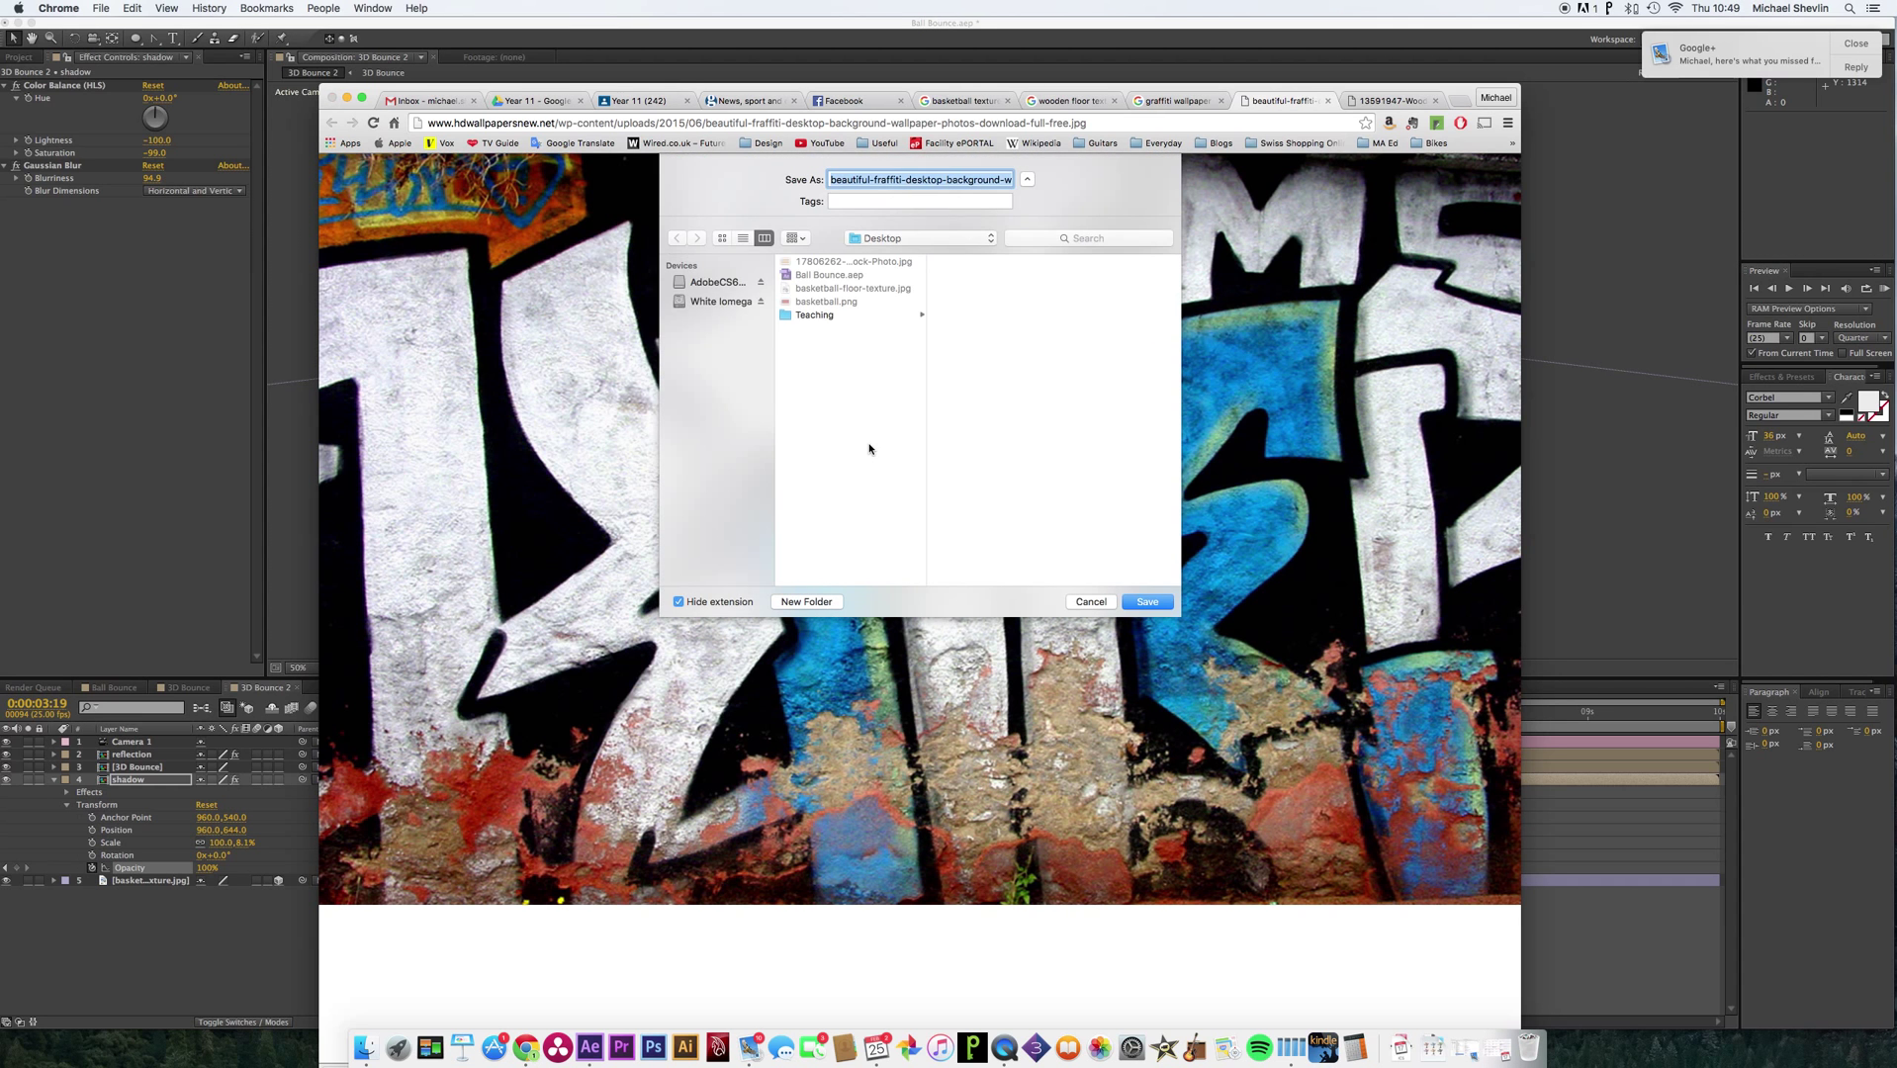
click(1146, 606)
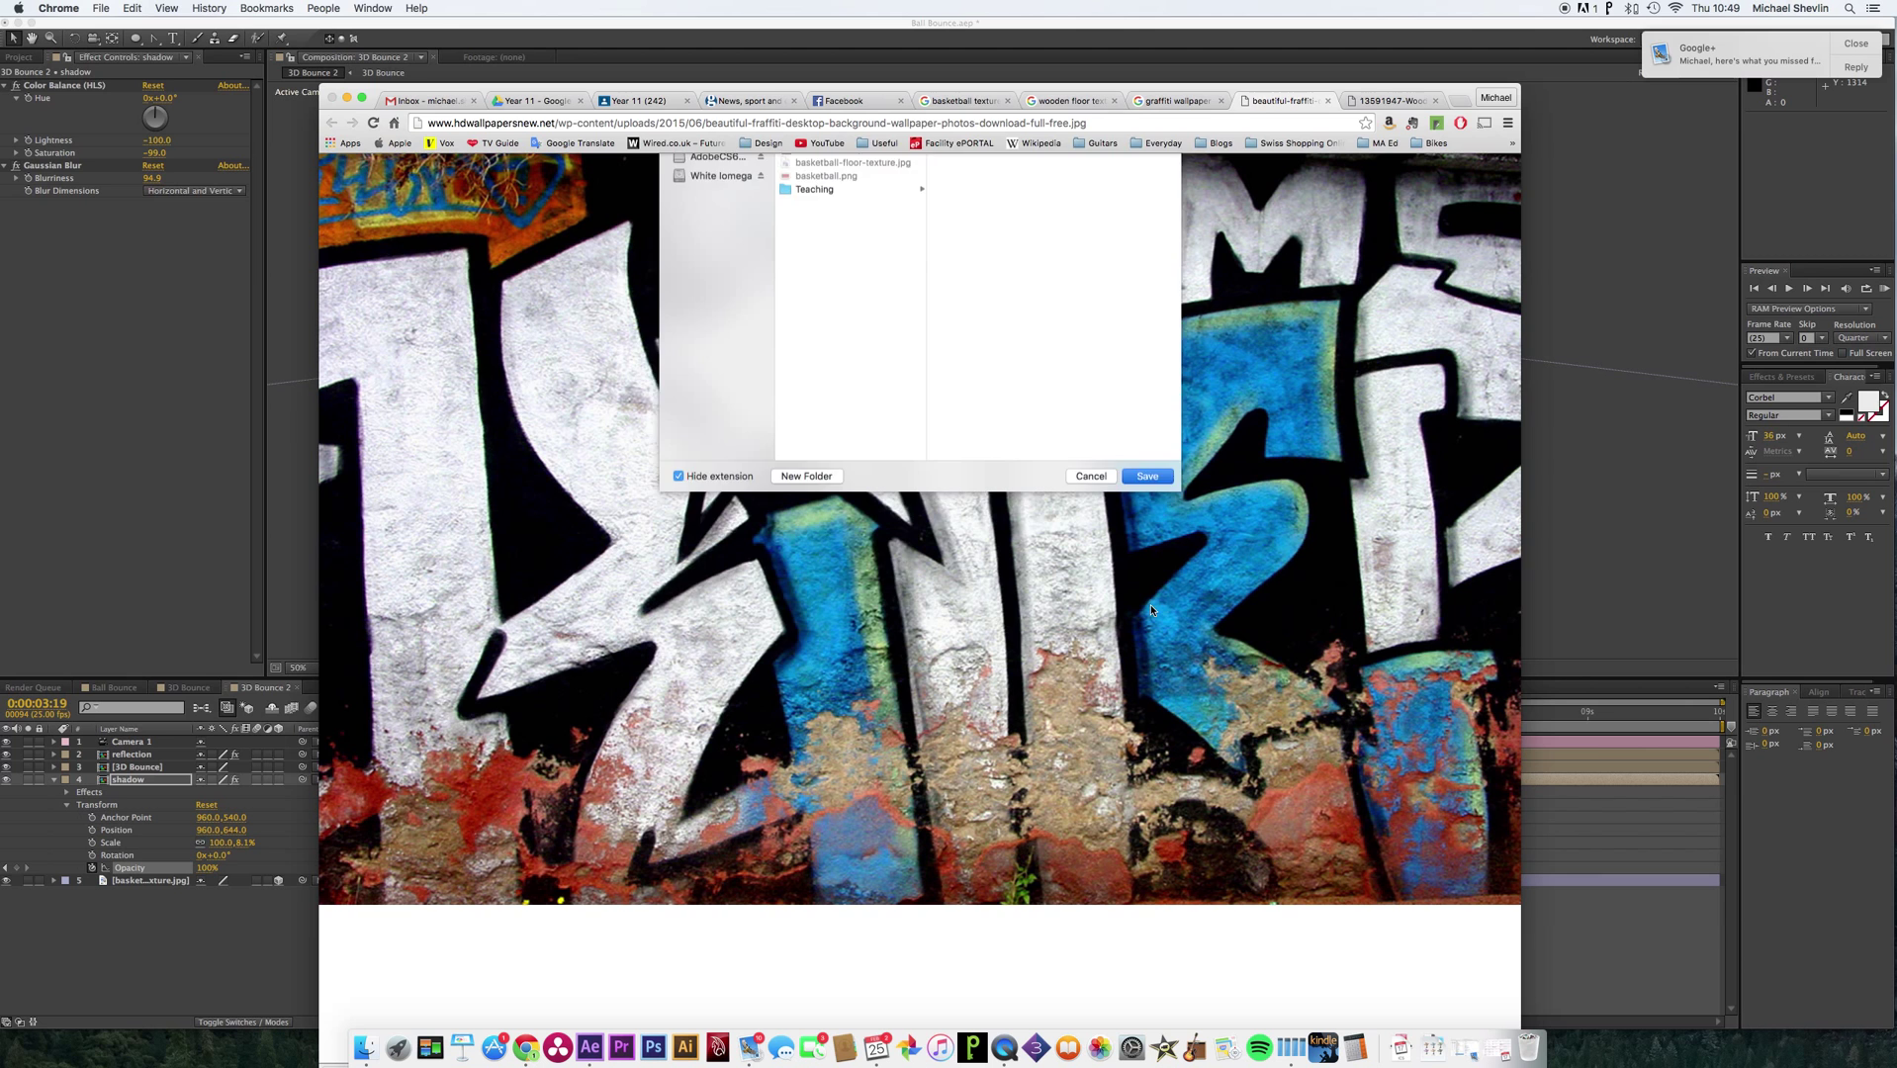
Switch to After Effects and import the downloaded graffiti wallpaper JPEG from the Desktop as footage.
click(102, 403)
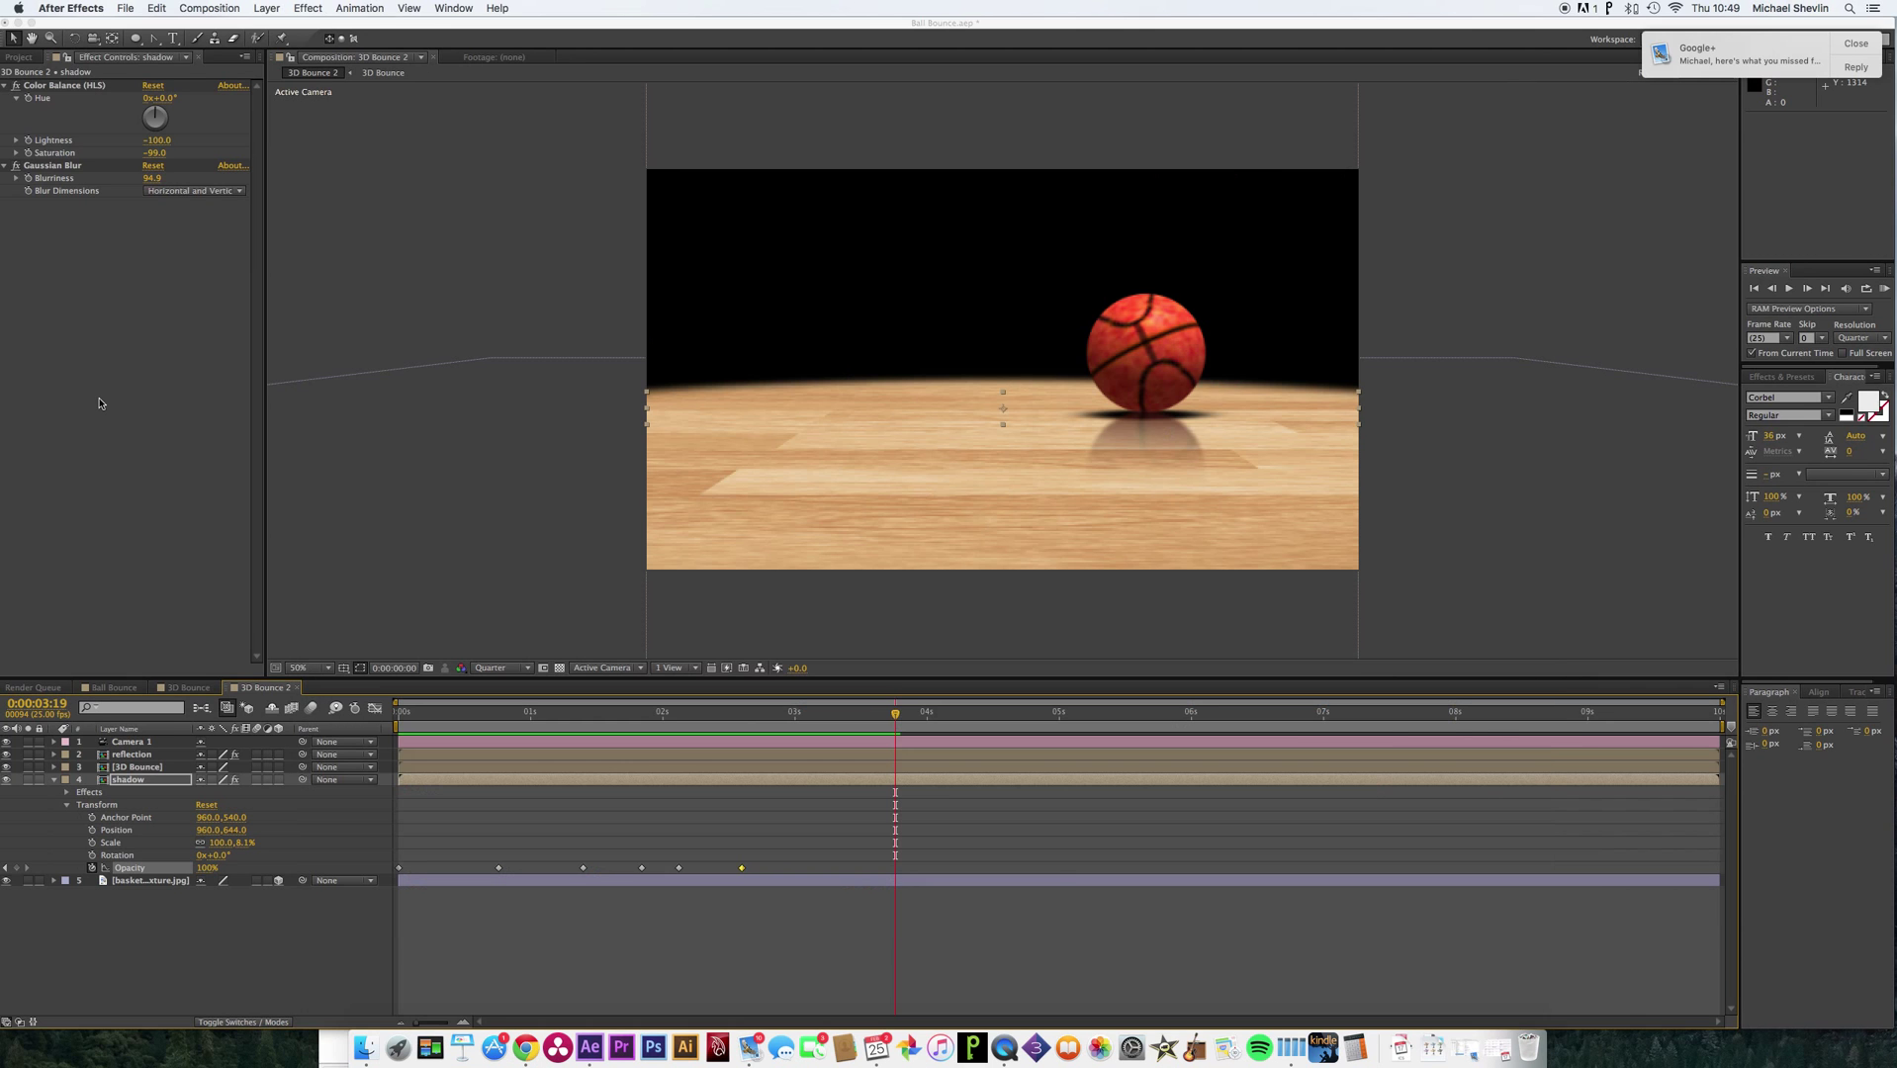
key(super+0)
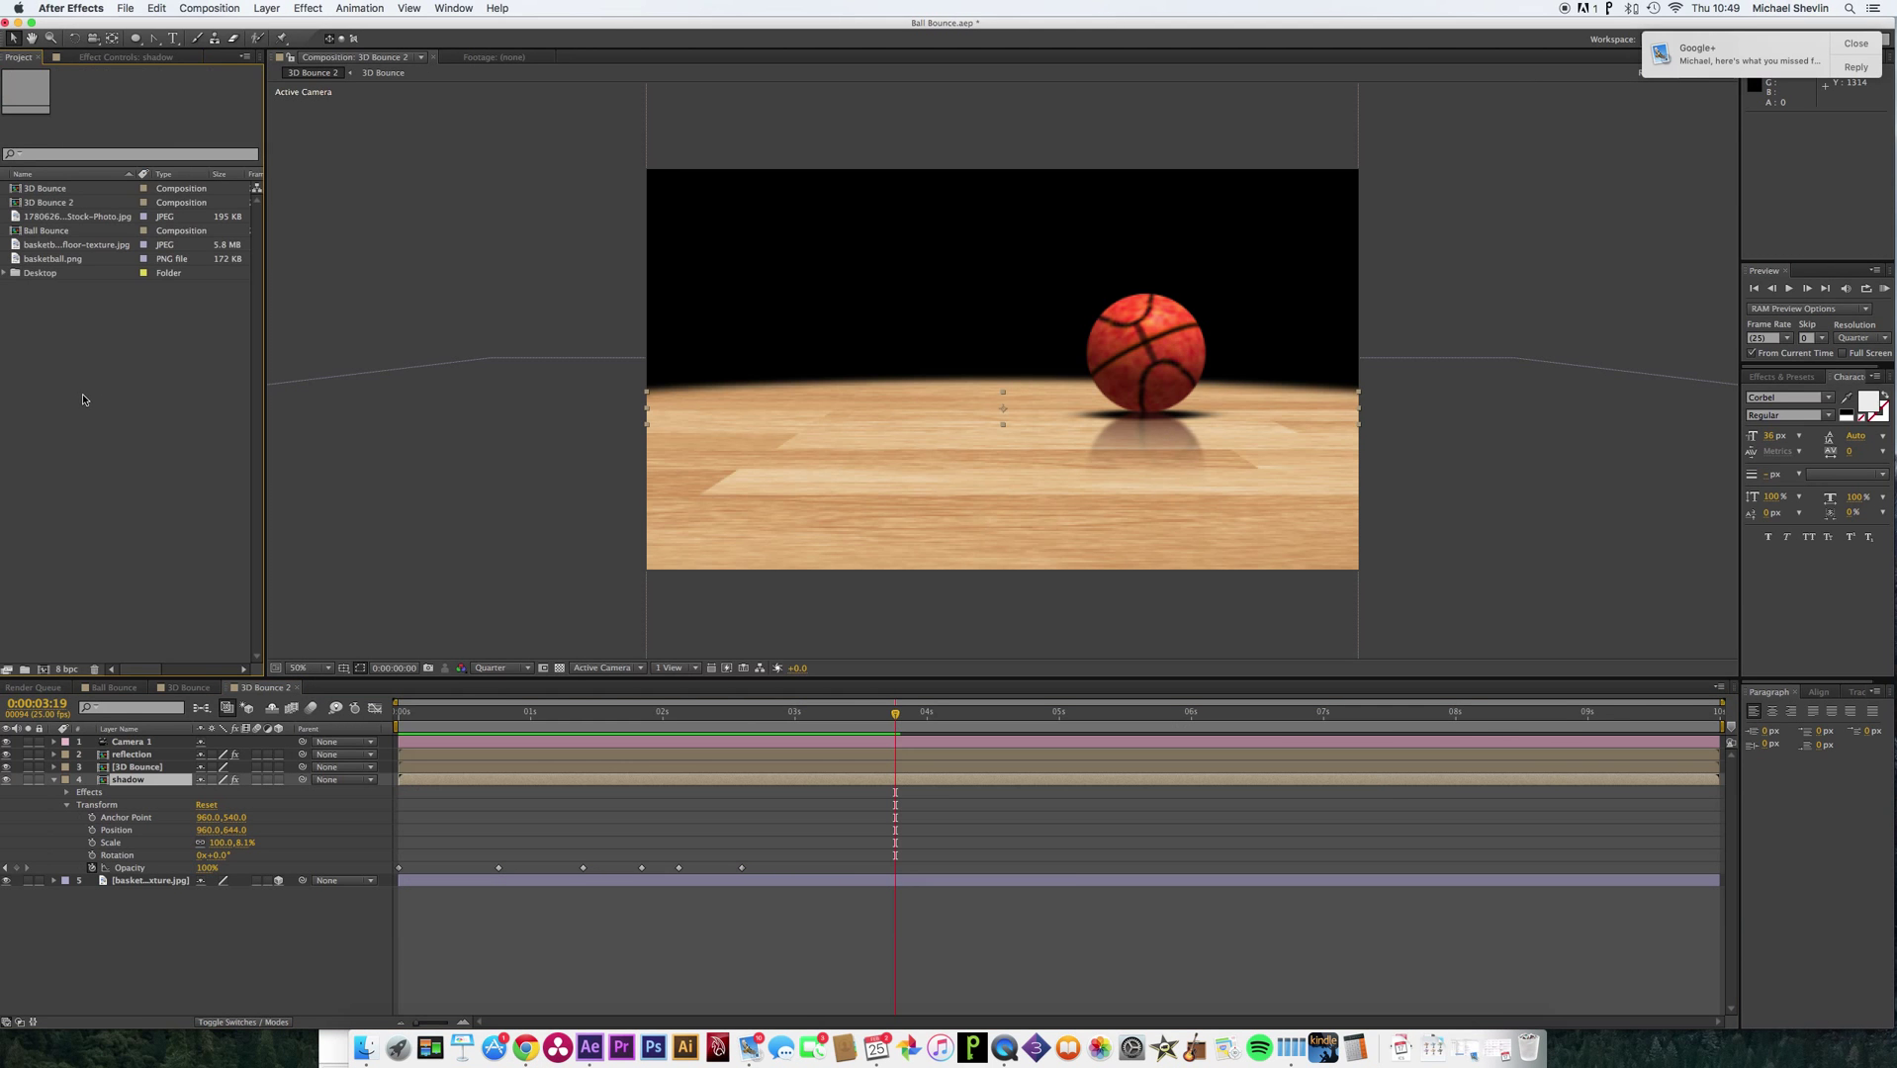
key(super+i)
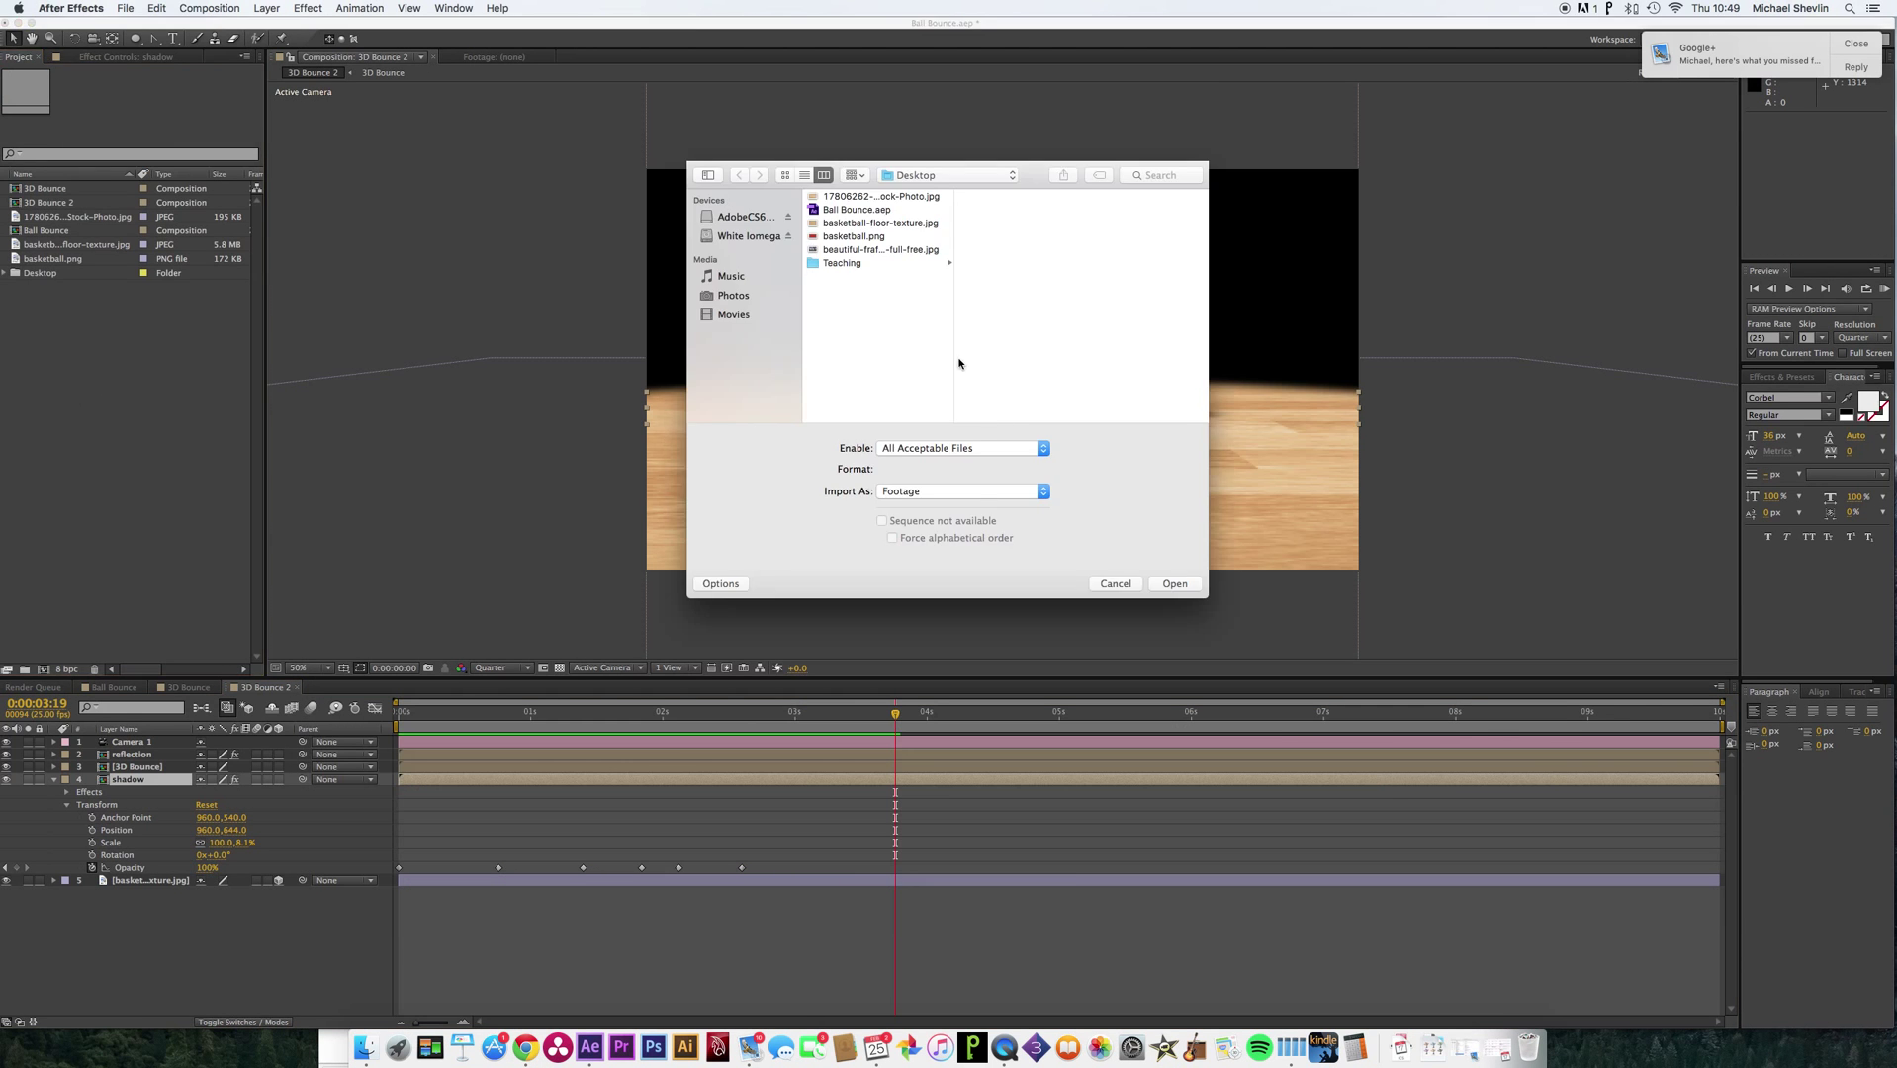
click(857, 198)
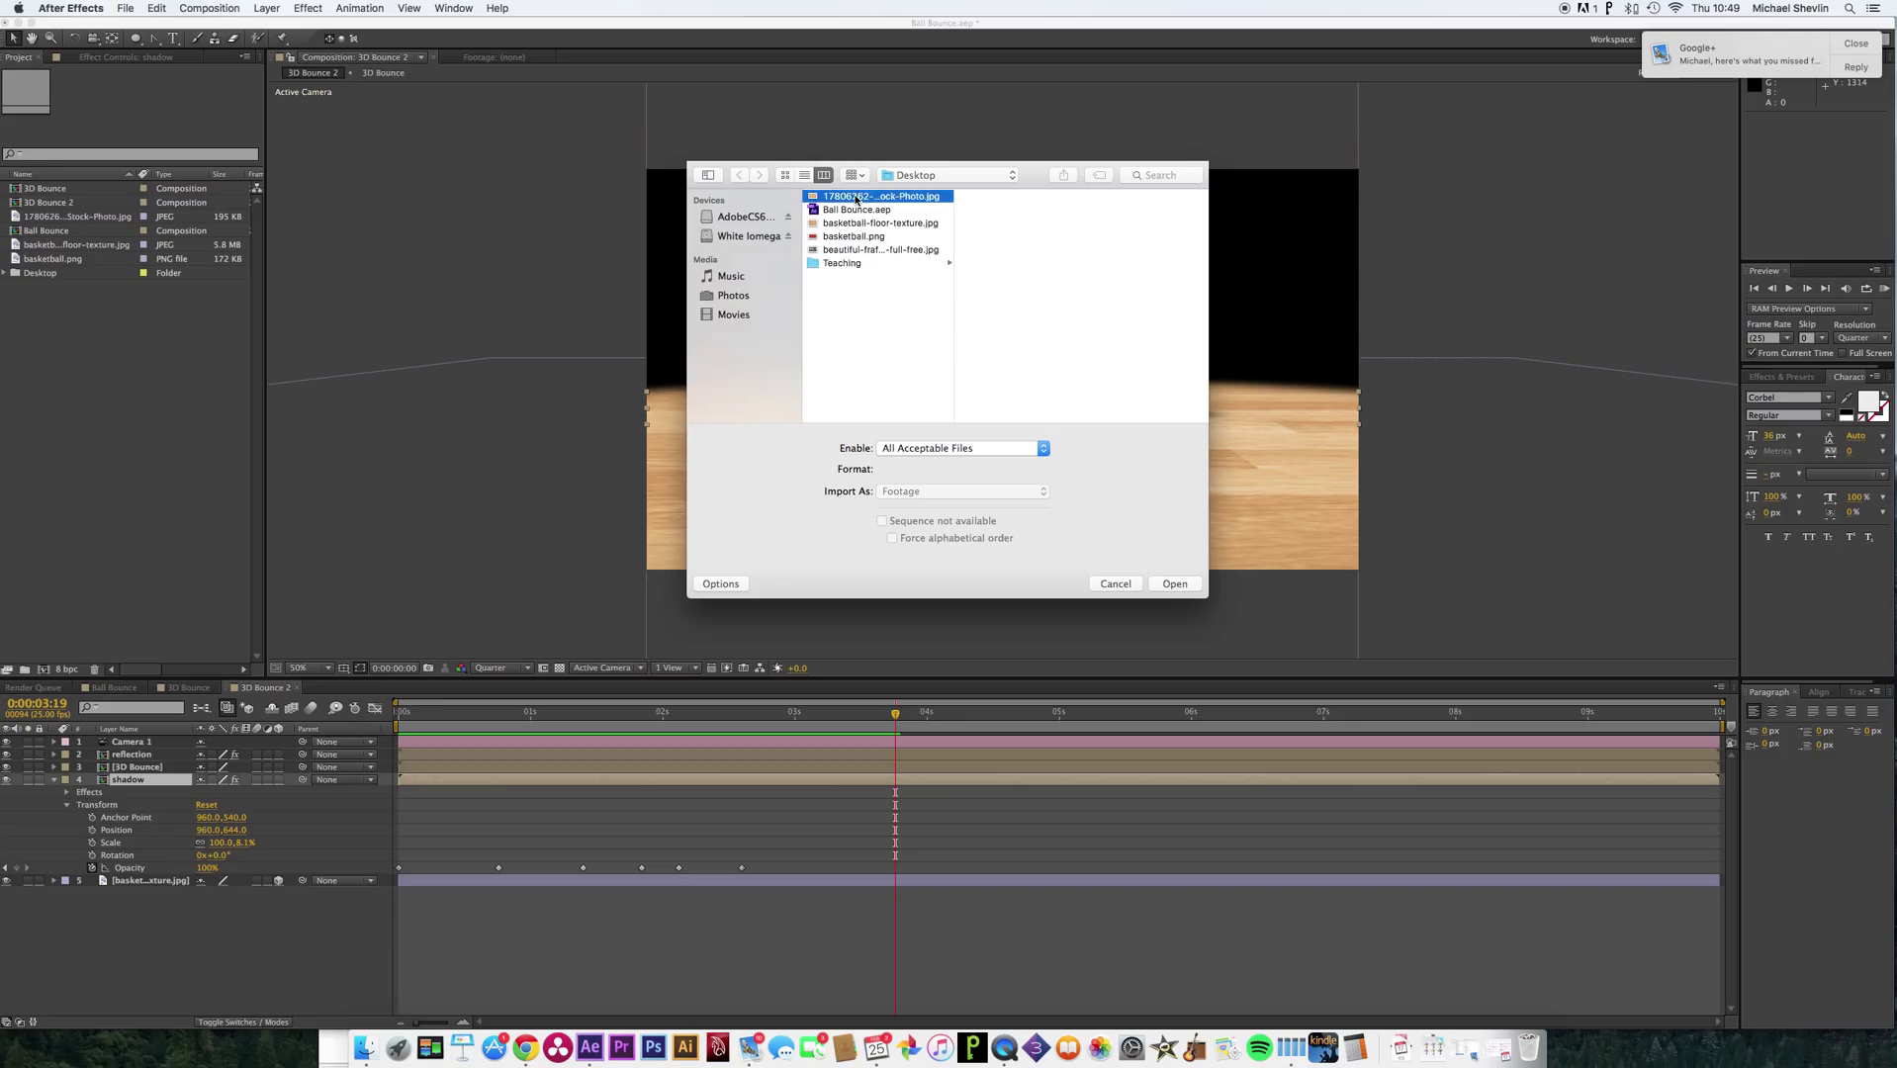
click(861, 250)
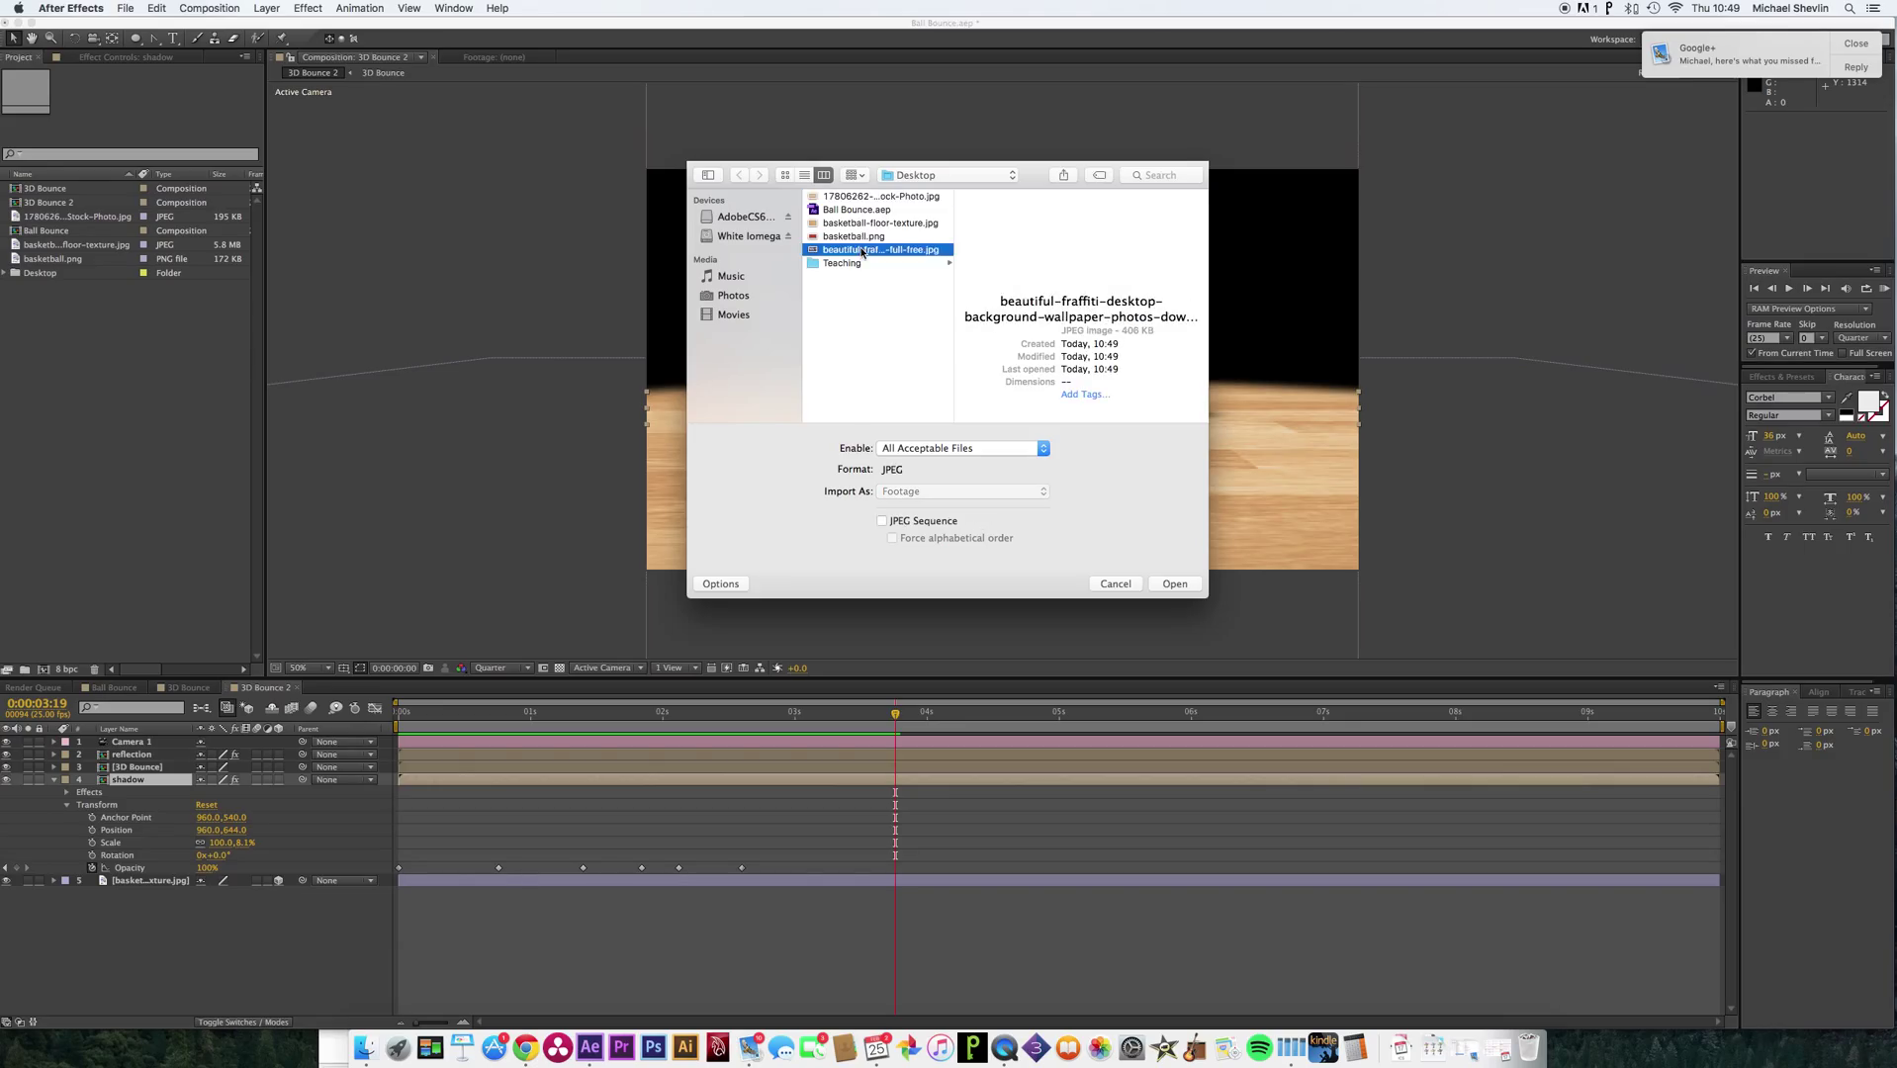
double_click(862, 251)
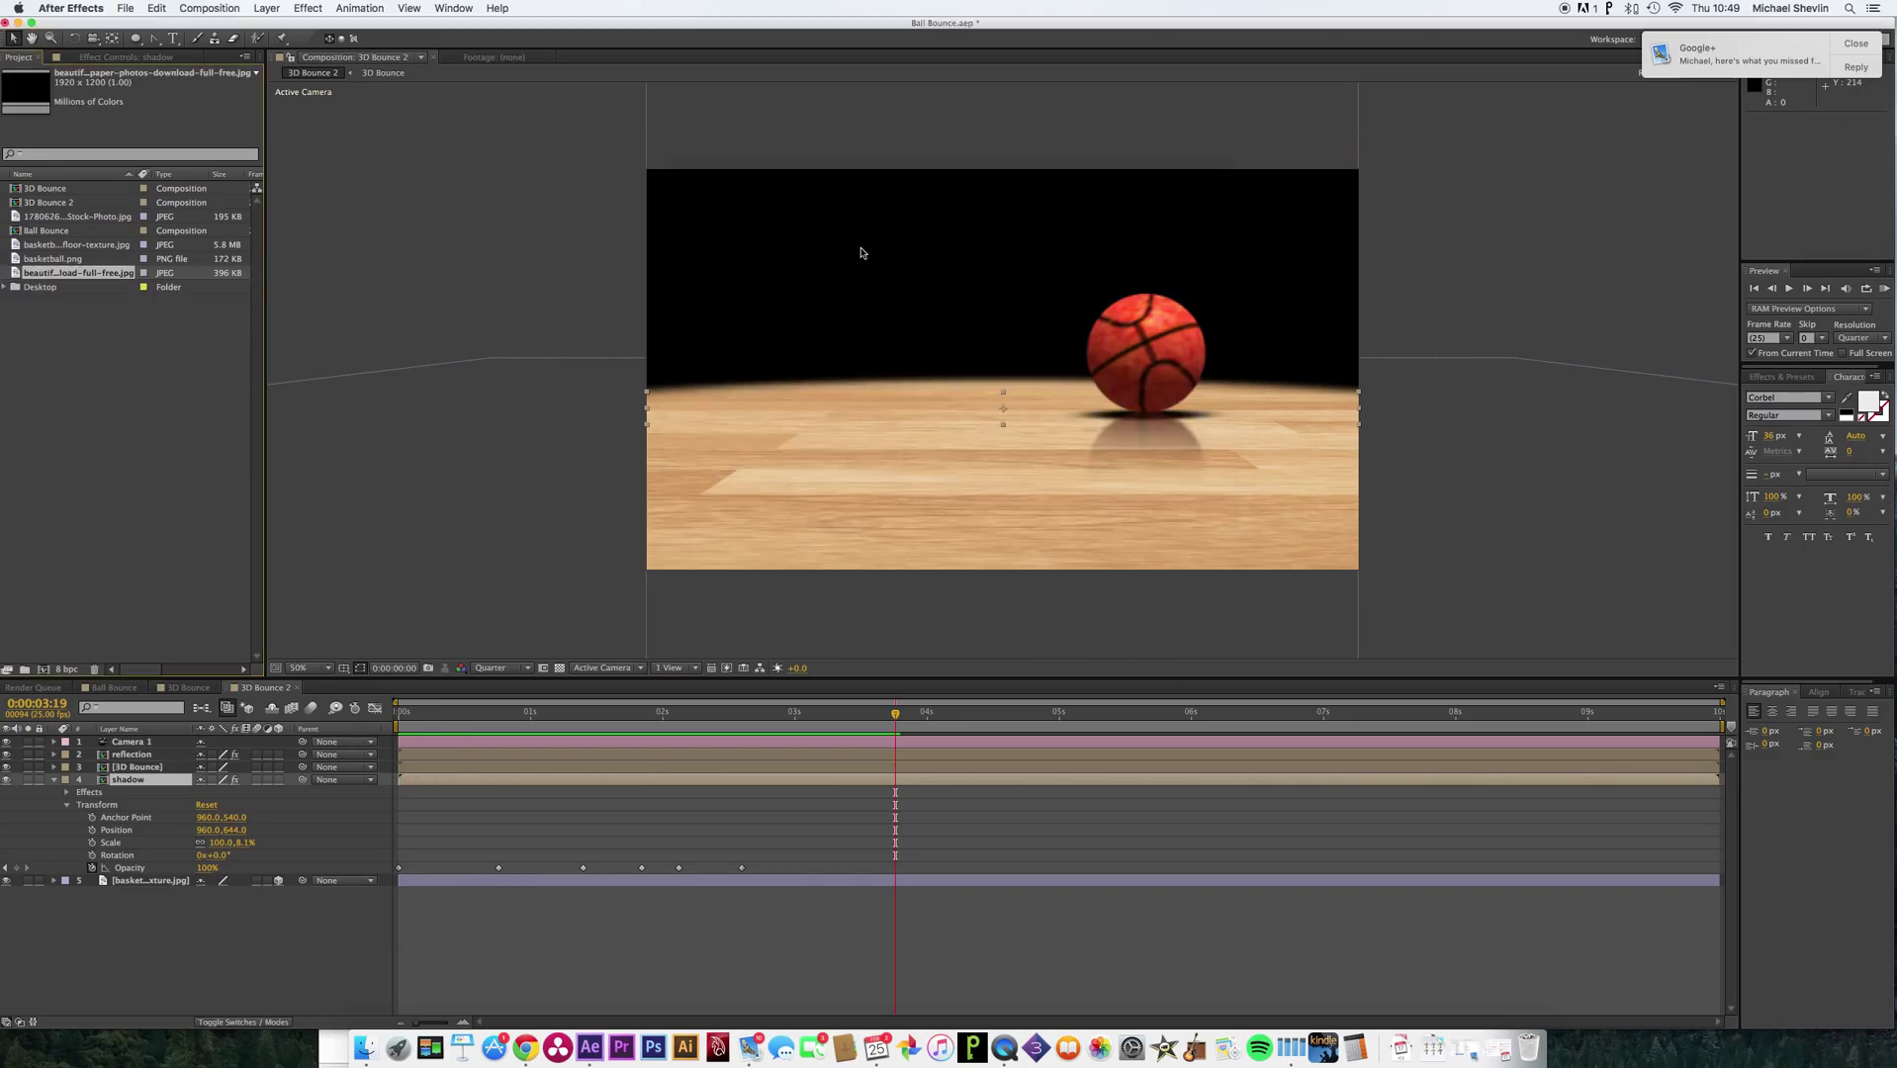
Add the graffiti image to 3D Bounce 2 beneath the floor layer and move it up to about position 960, 116.
drag(79, 273, 153, 898)
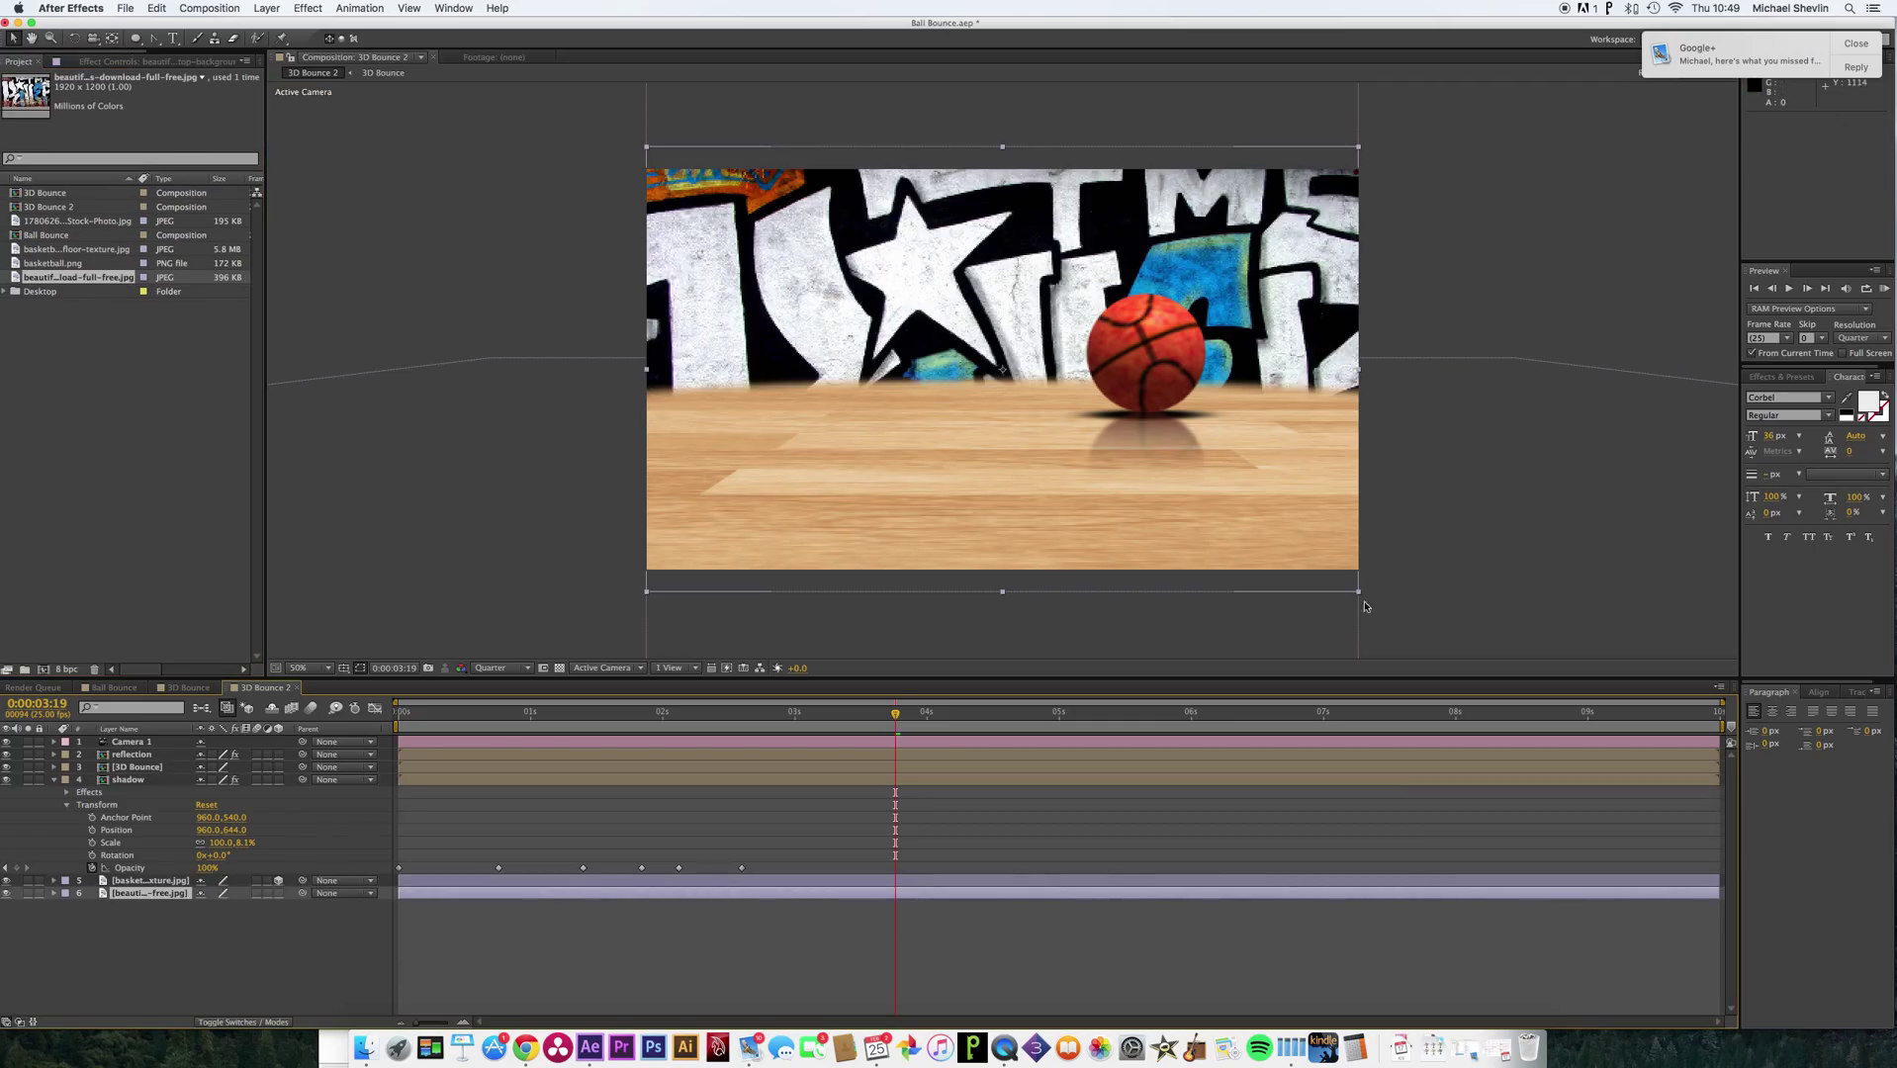
drag(1250, 400, 1242, 164)
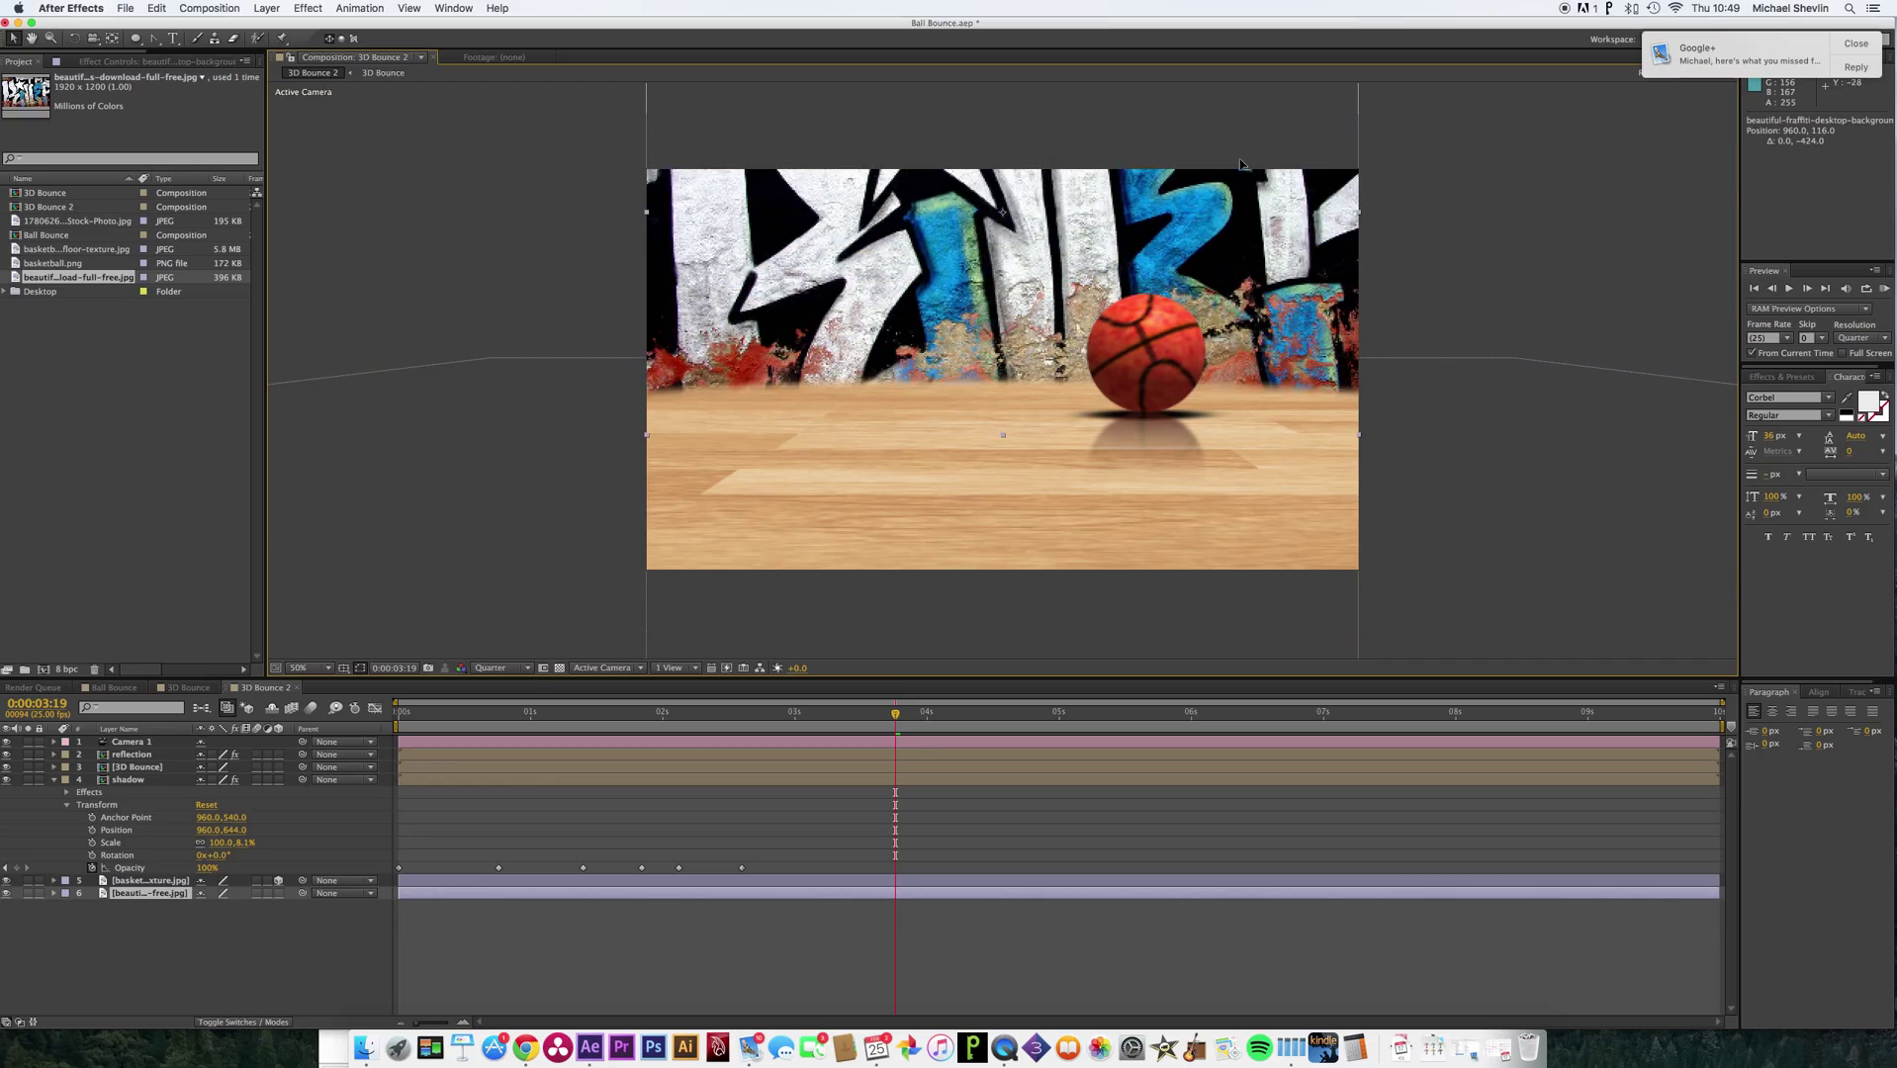
Darken the graffiti wall by setting its layer's Opacity to 24%, and collapse the graffiti and shadow layer properties.
click(54, 893)
click(62, 909)
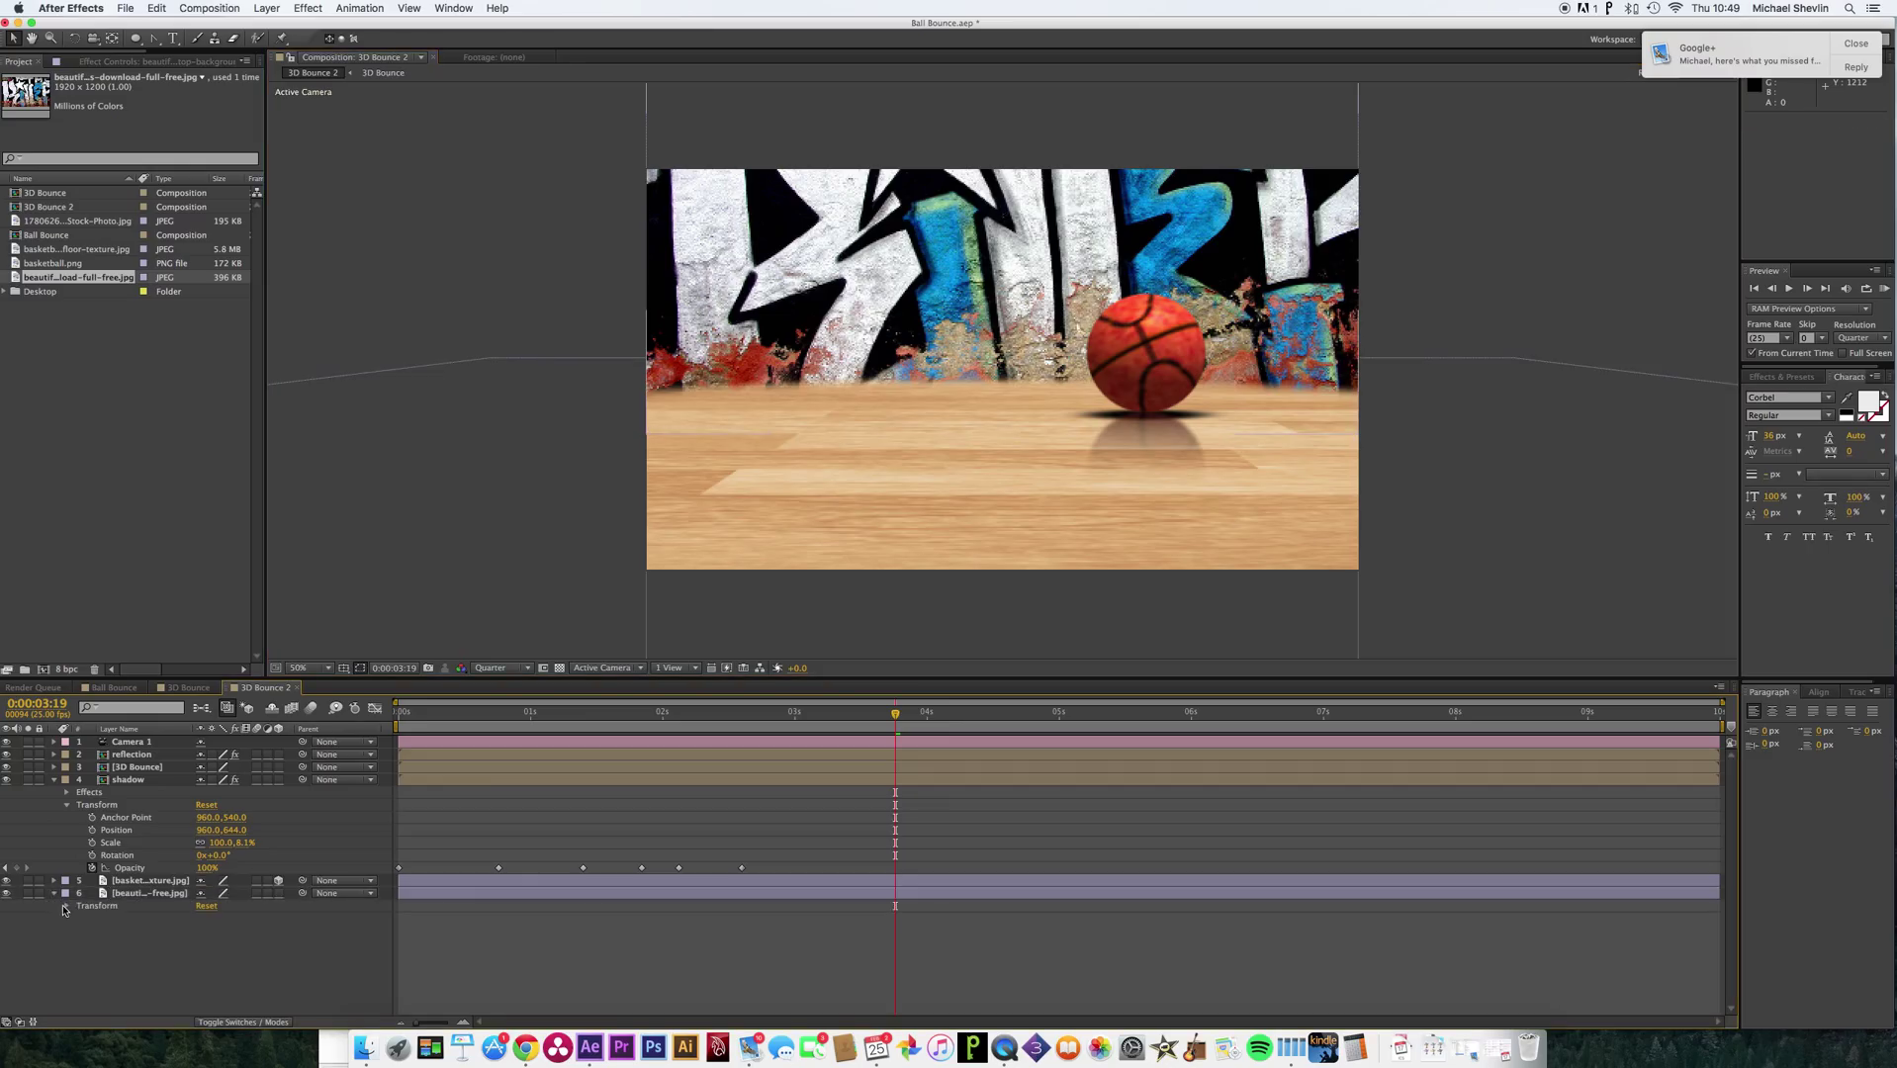
click(67, 907)
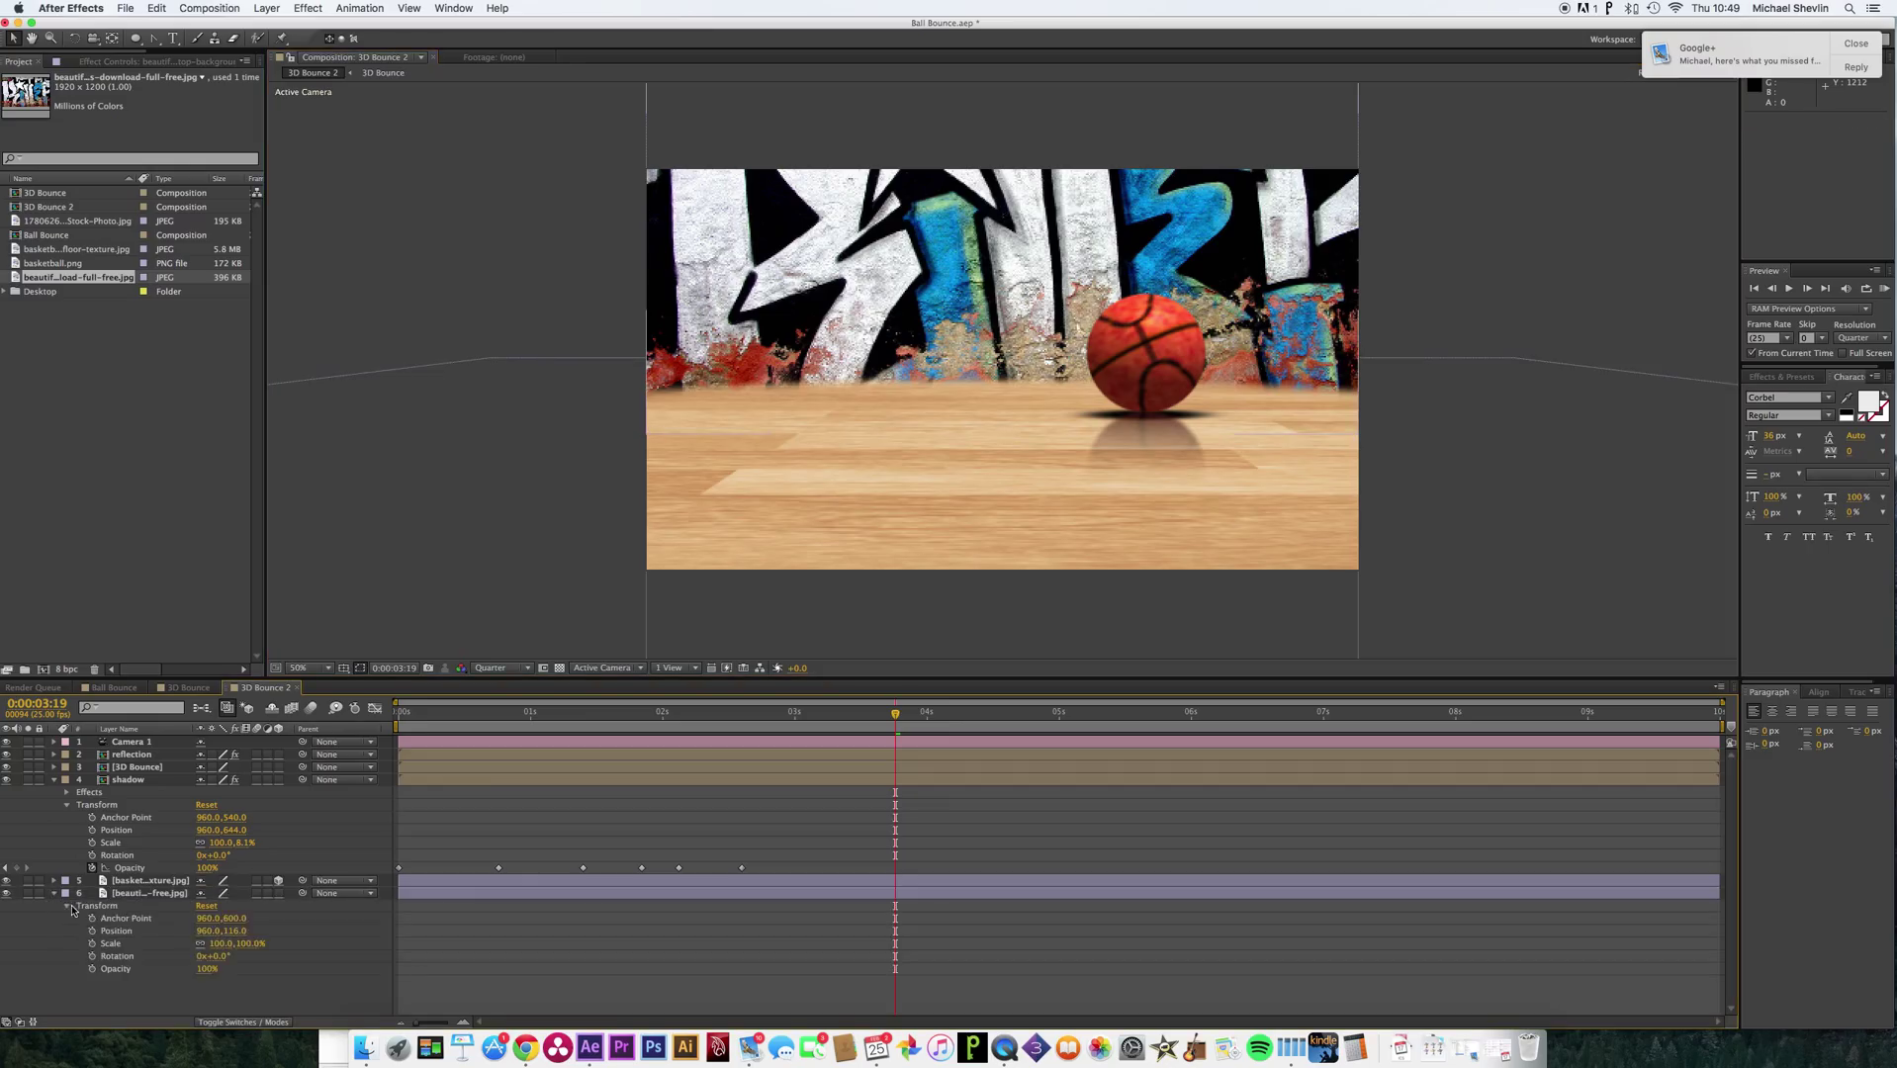
click(154, 971)
text(30)
key(Return)
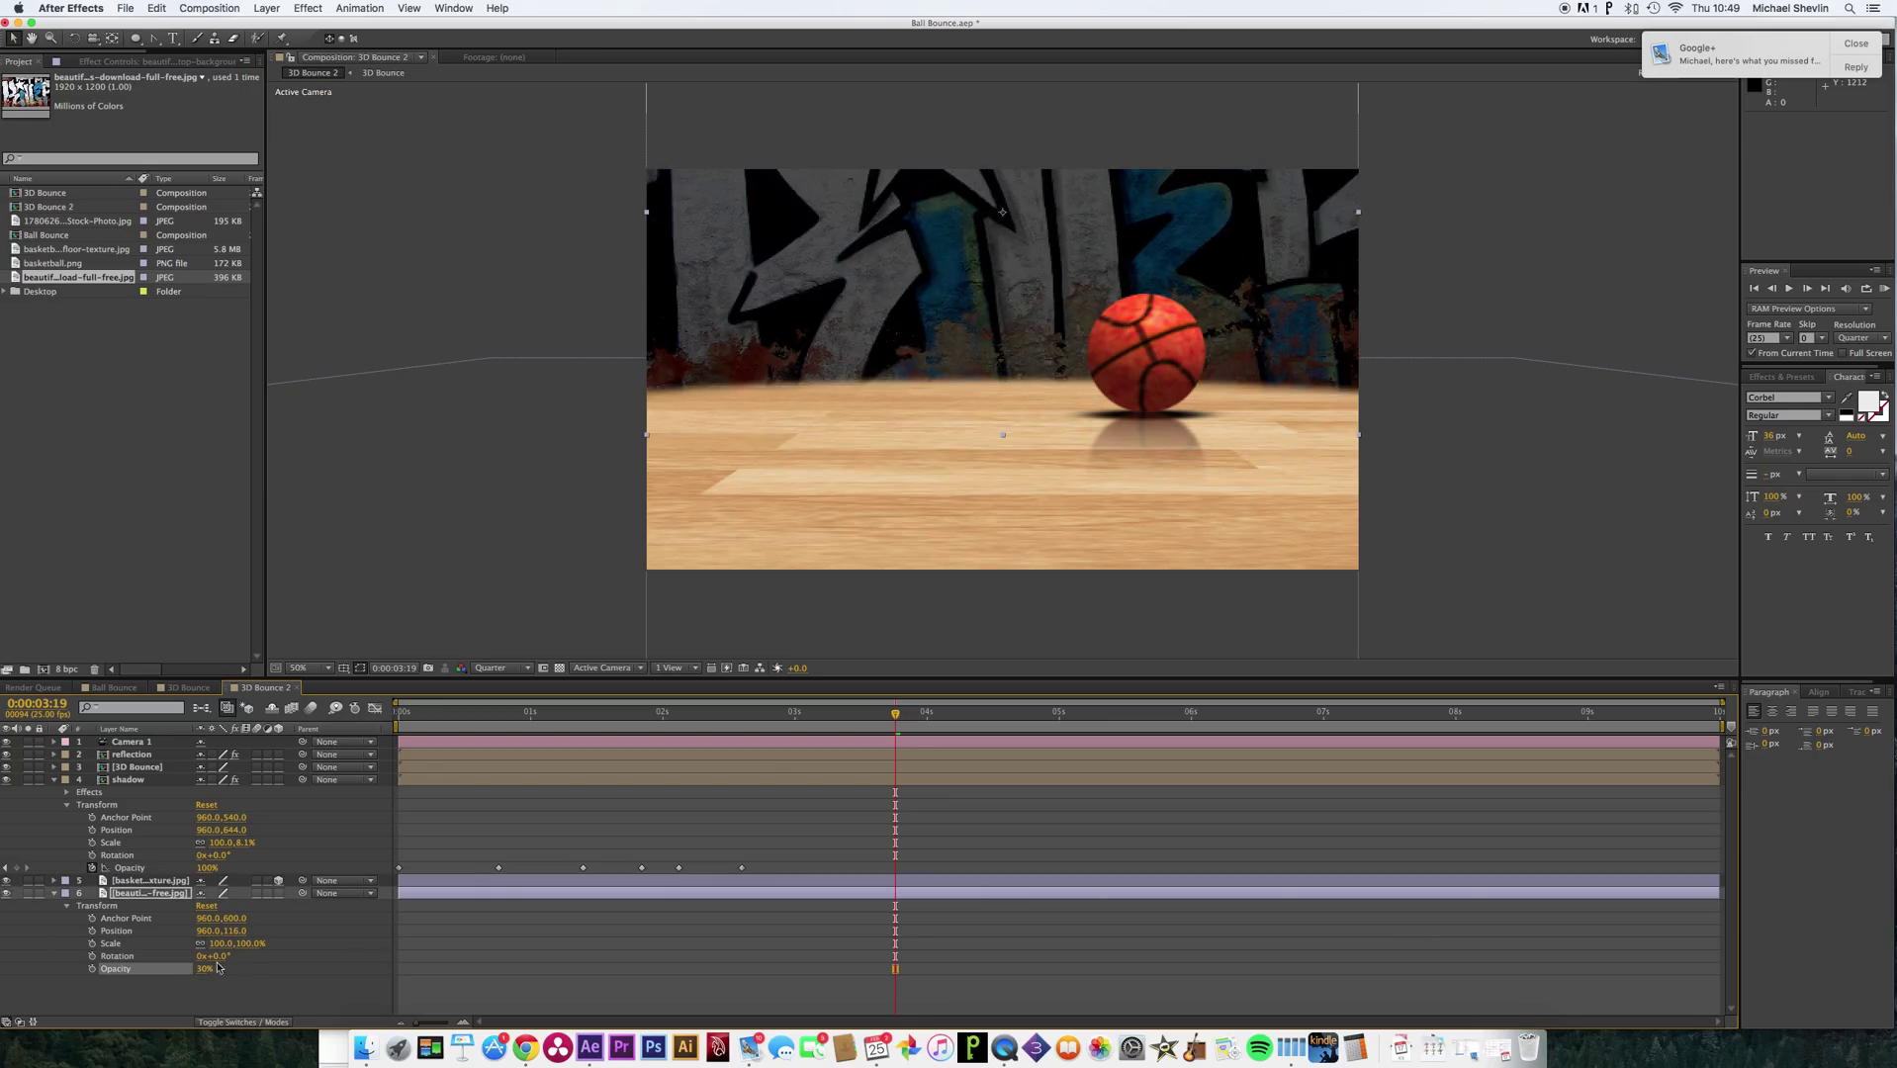
drag(204, 977, 203, 977)
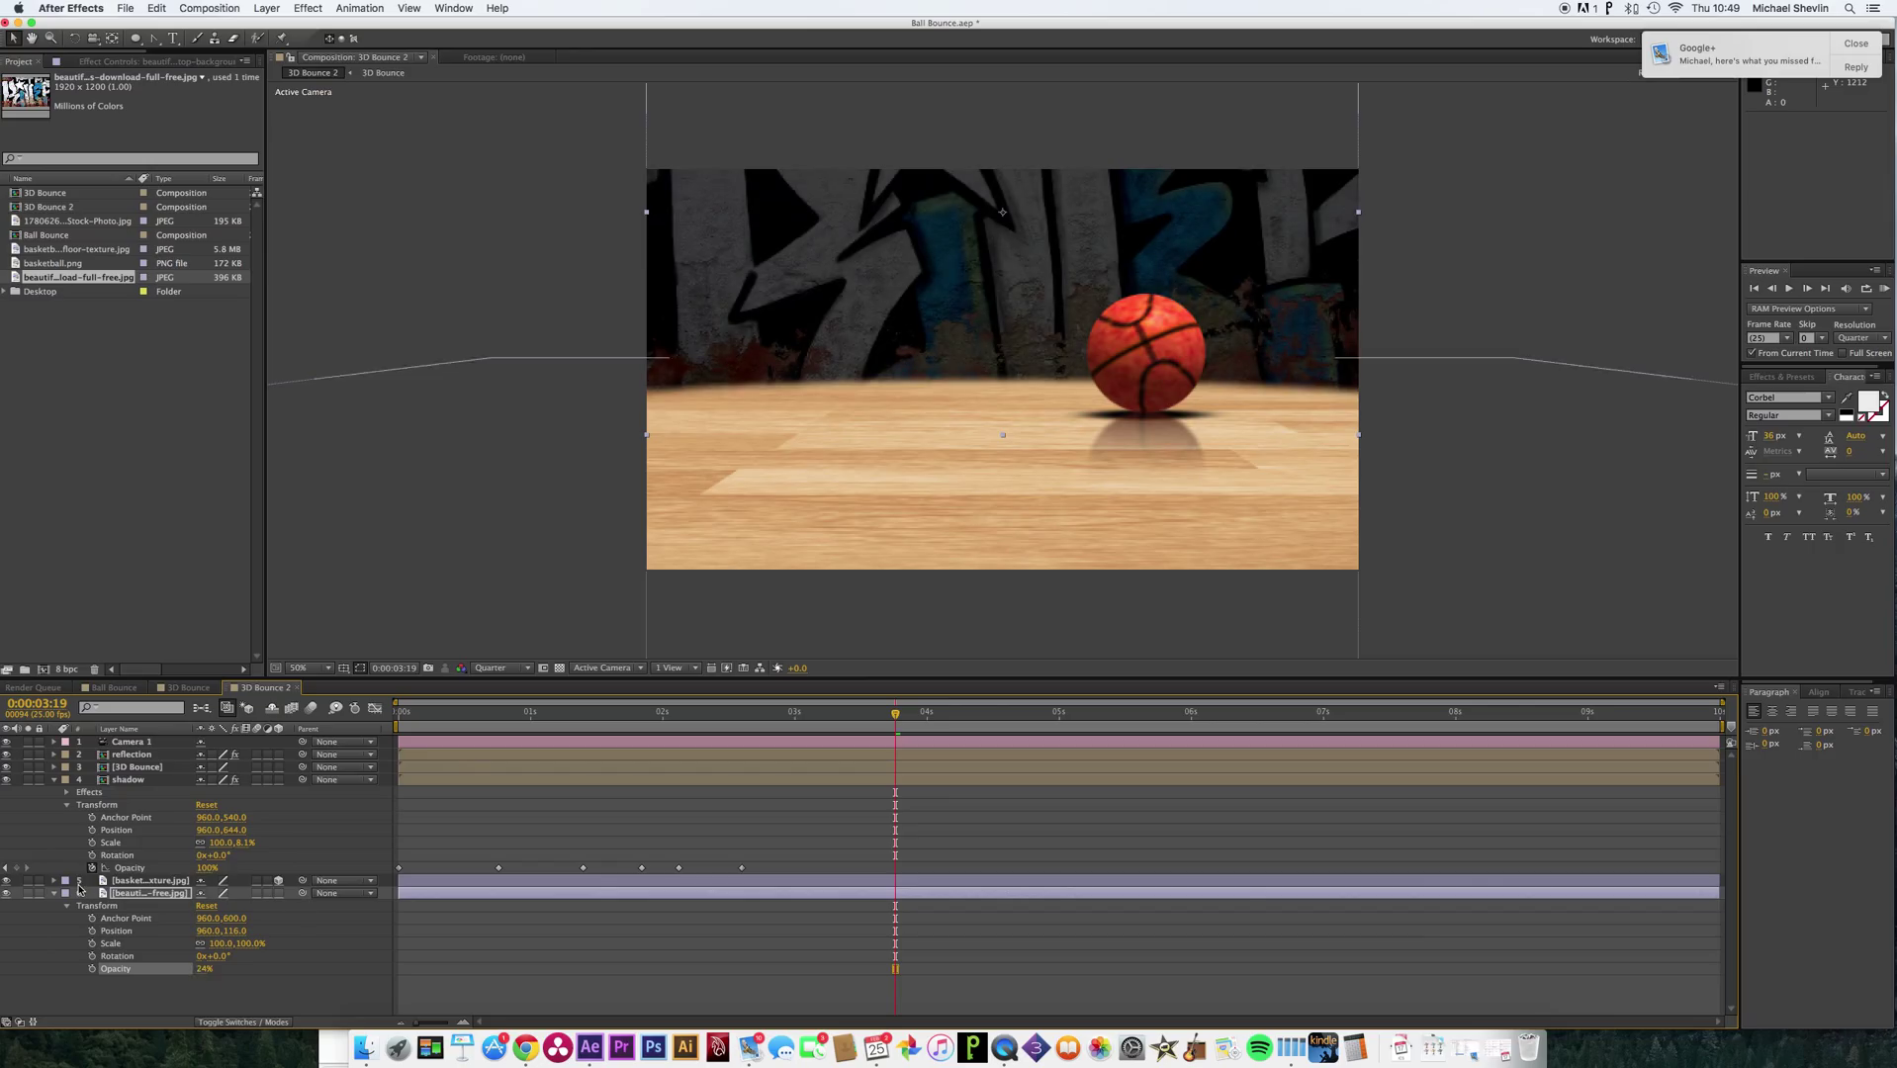
click(54, 894)
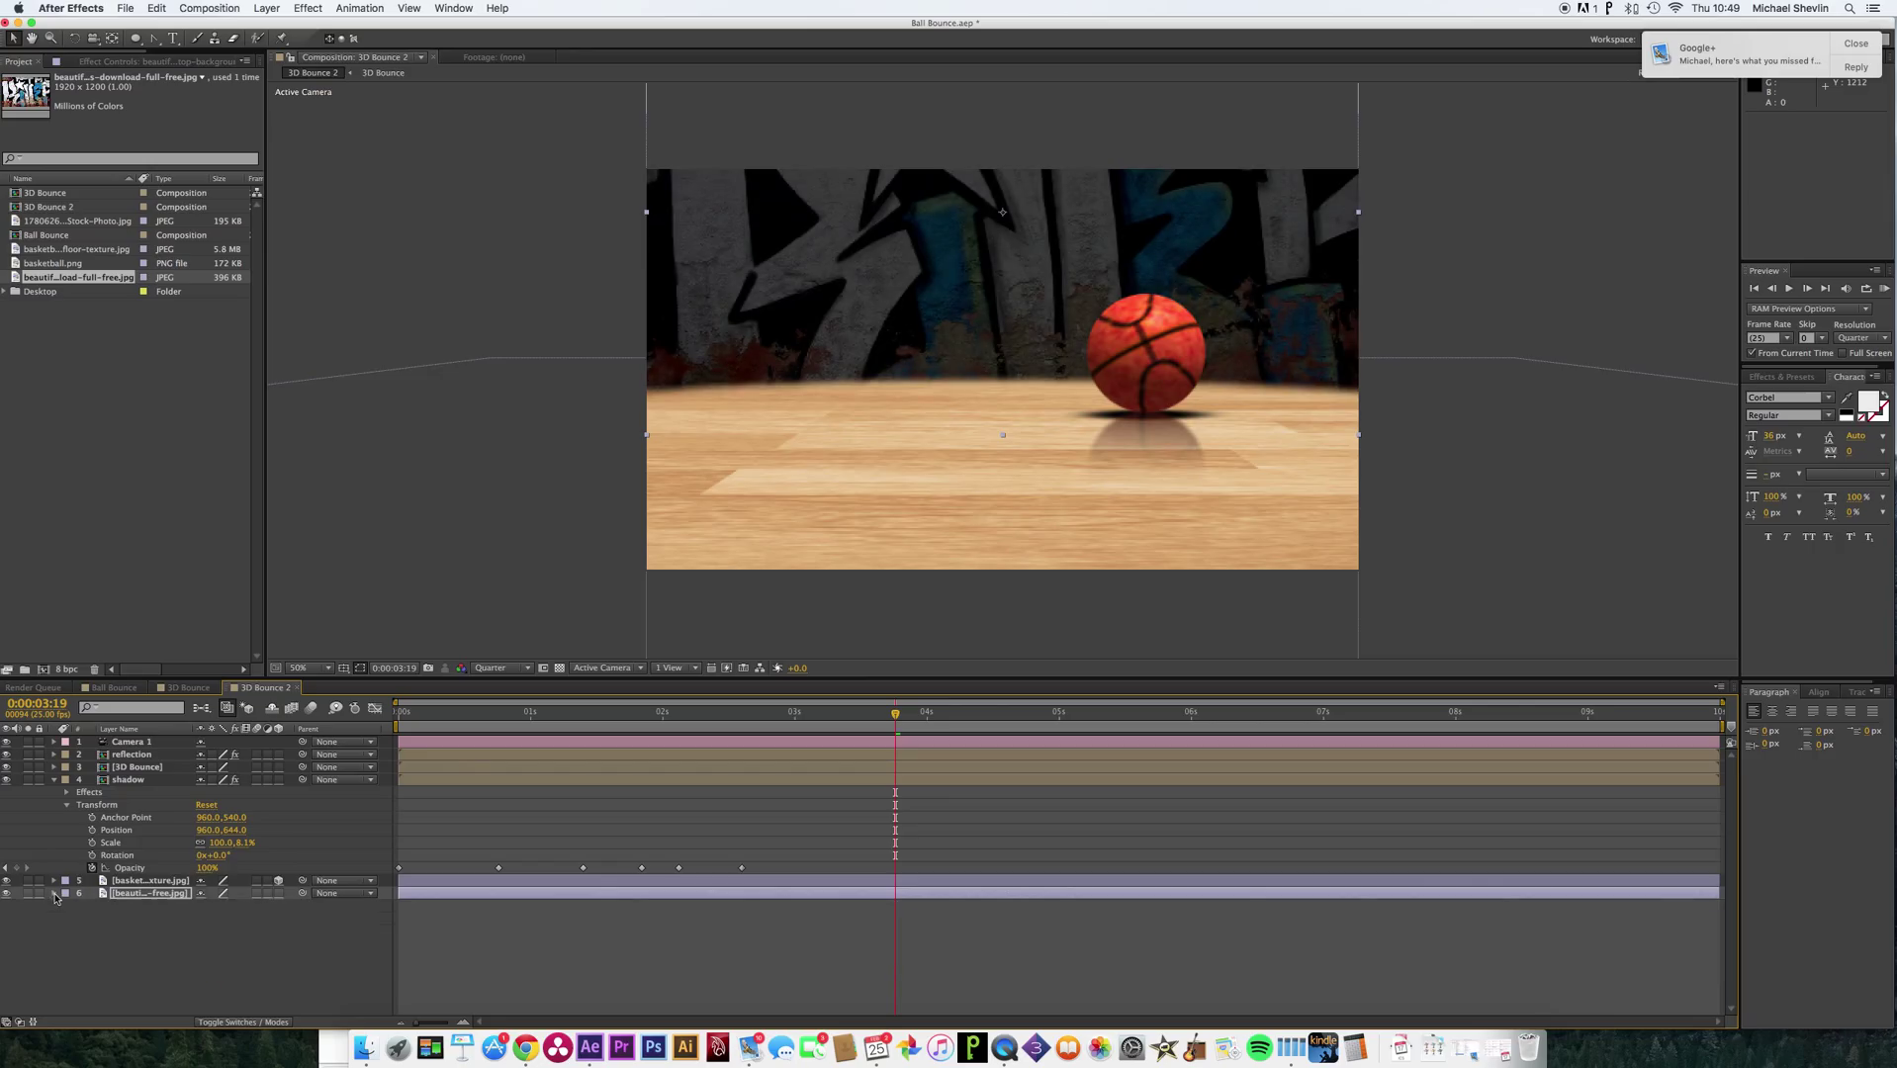
click(55, 781)
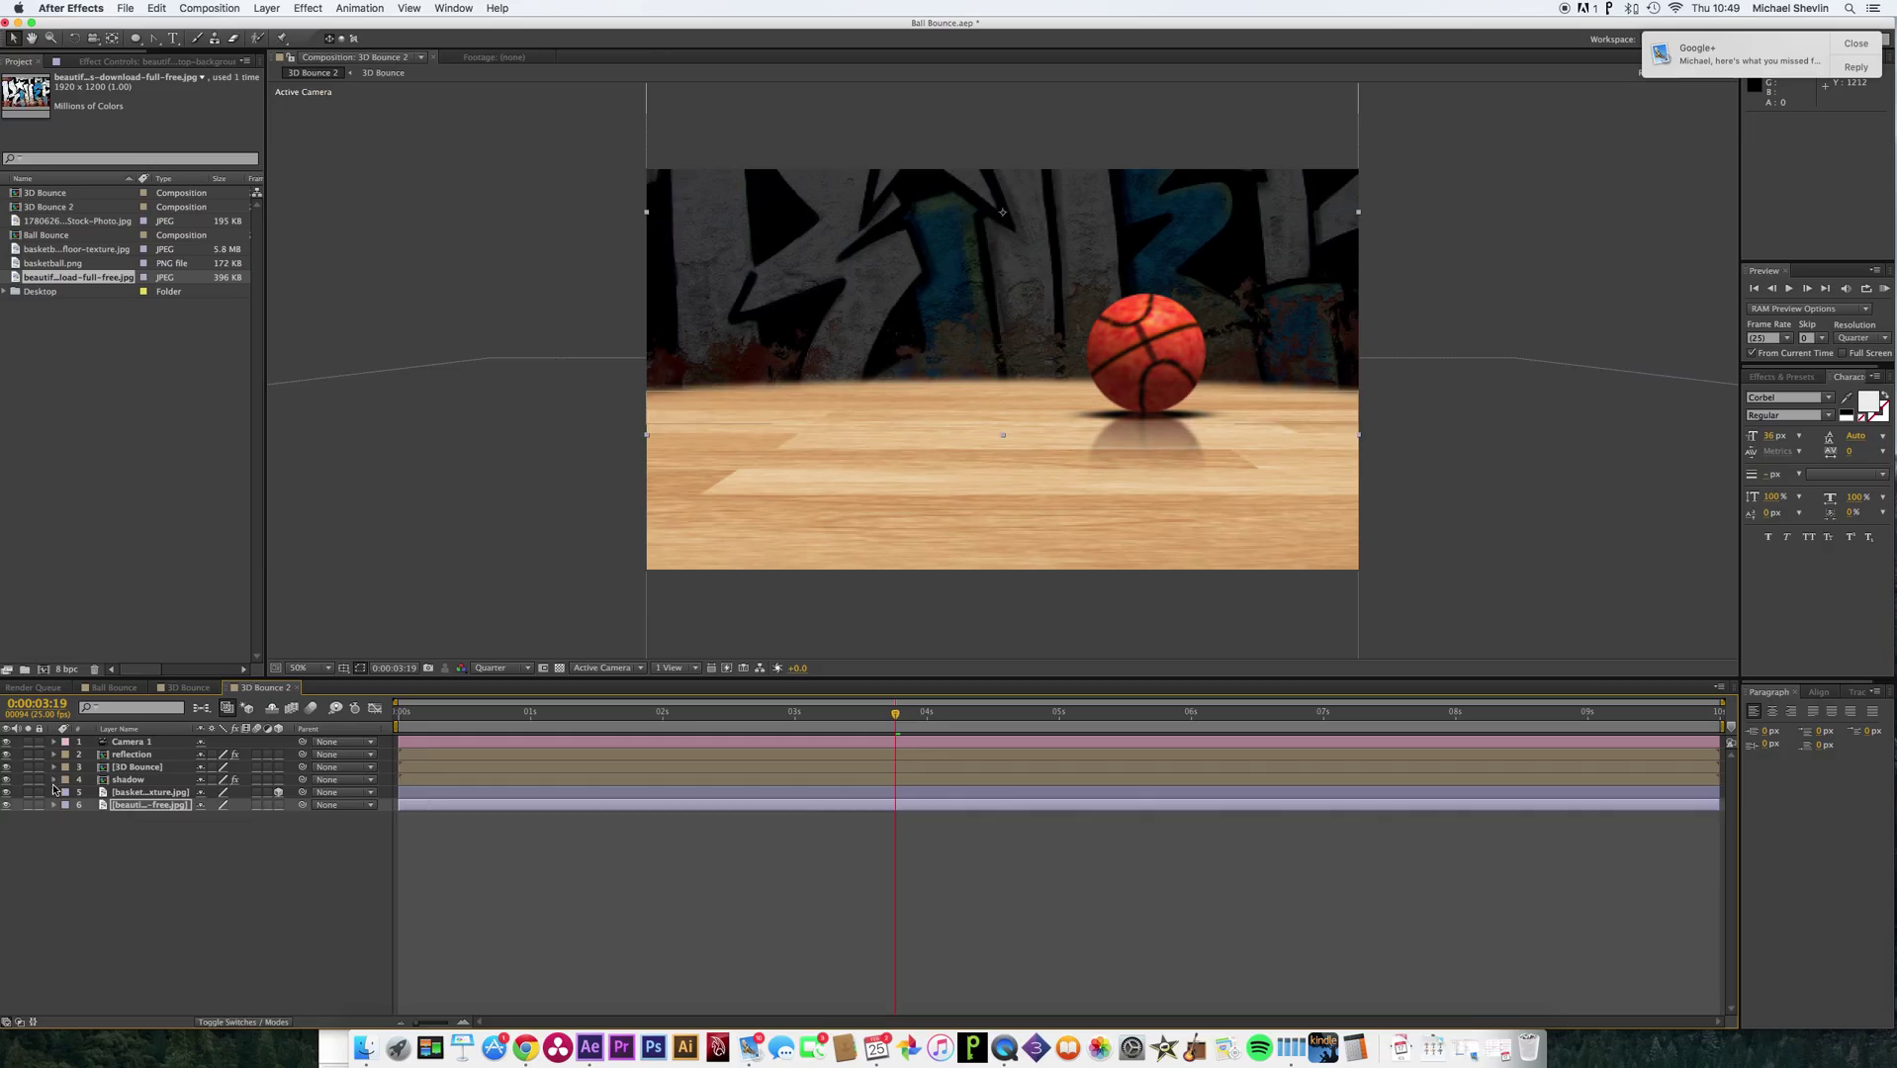
Select the basketball floor texture layer and return the current time to 0:00:00:00.
click(150, 793)
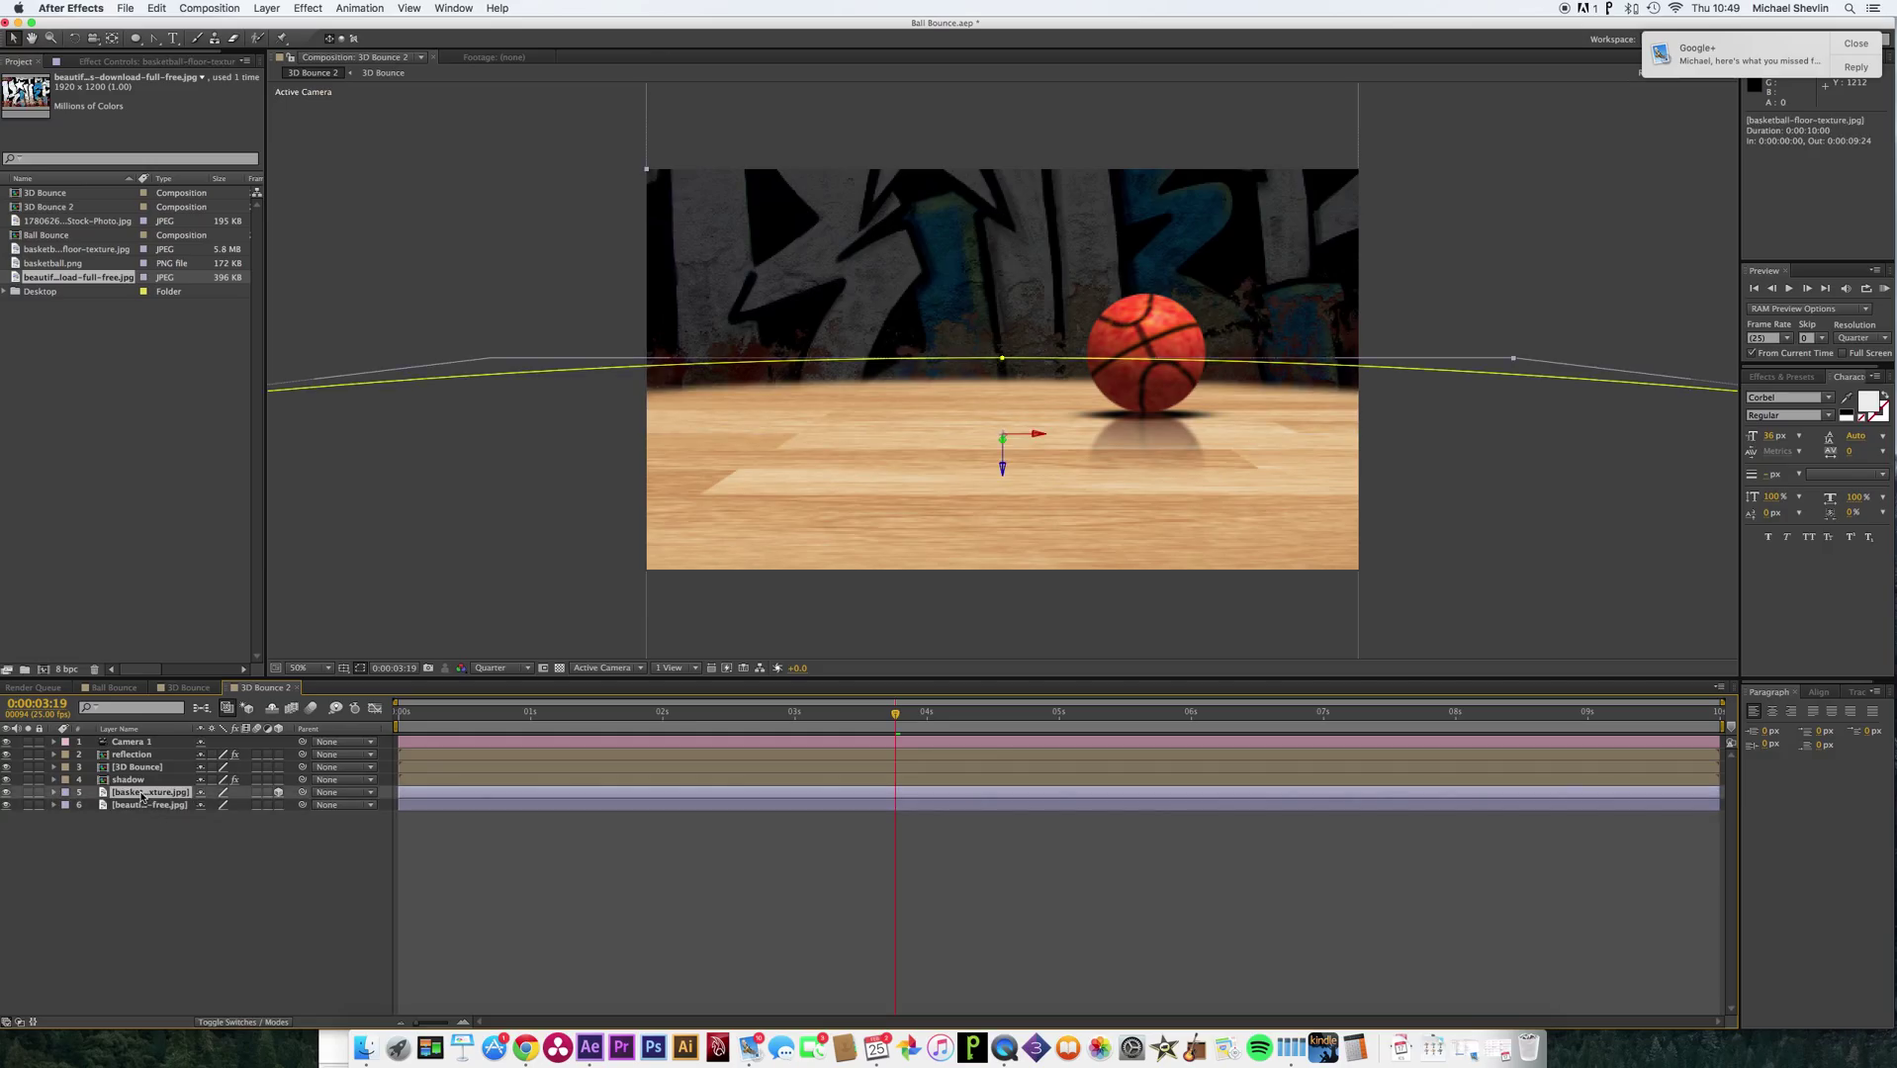
click(1328, 575)
drag(856, 725, 385, 728)
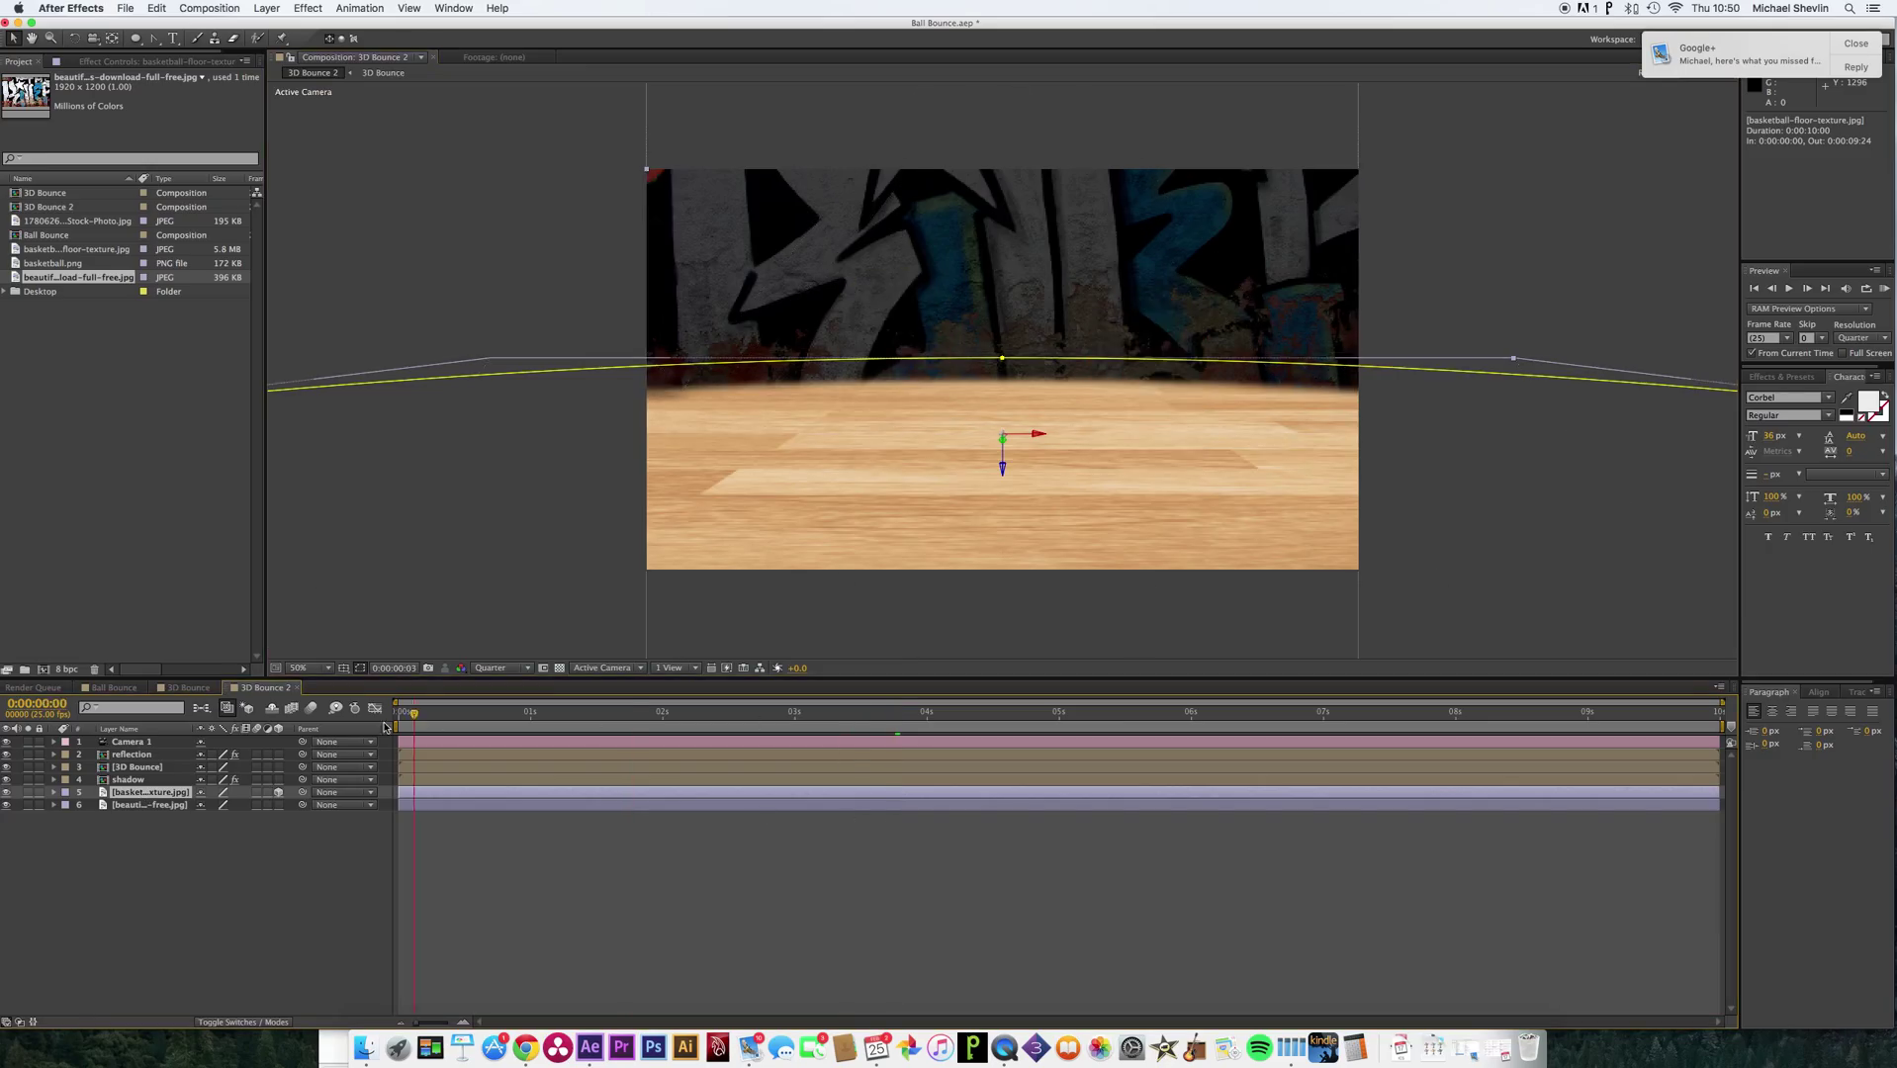